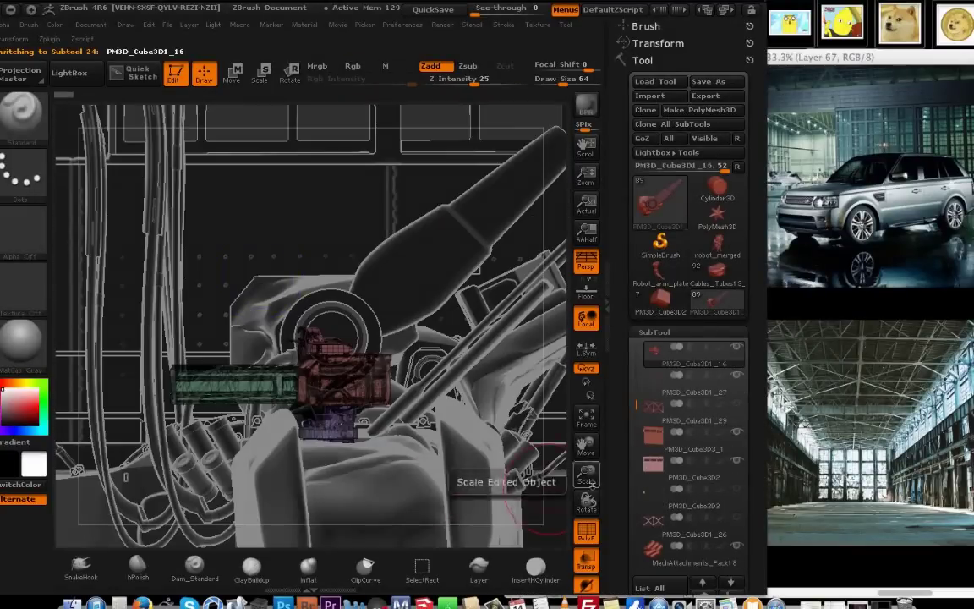
Isolate the green barrel group of the gun attachment beside the mech's head, and restore the hidden parts.
drag(589, 502, 423, 473)
drag(227, 275, 302, 355)
ctrl+shift+click(309, 372)
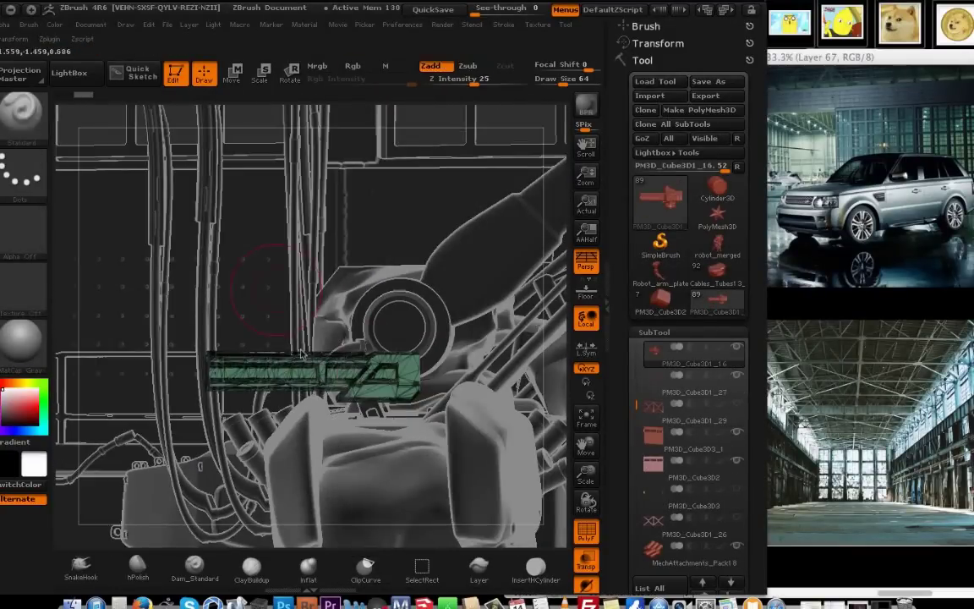
ctrl+shift+click(278, 312)
drag(278, 312, 339, 339)
Select the mech's head subtool, face it from the front in Draw mode, and hide its polyframe.
alt+click(326, 334)
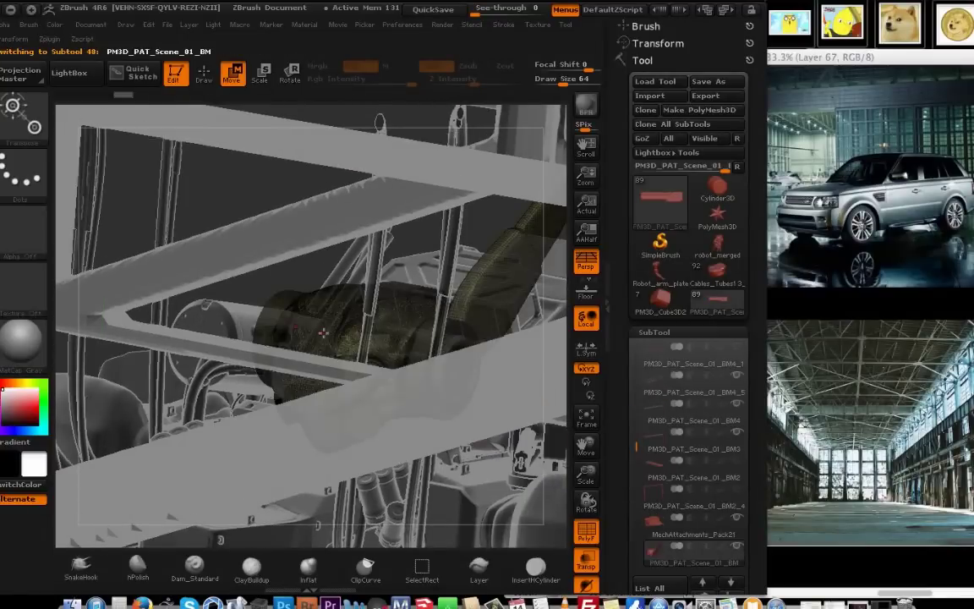
drag(586, 502, 350, 312)
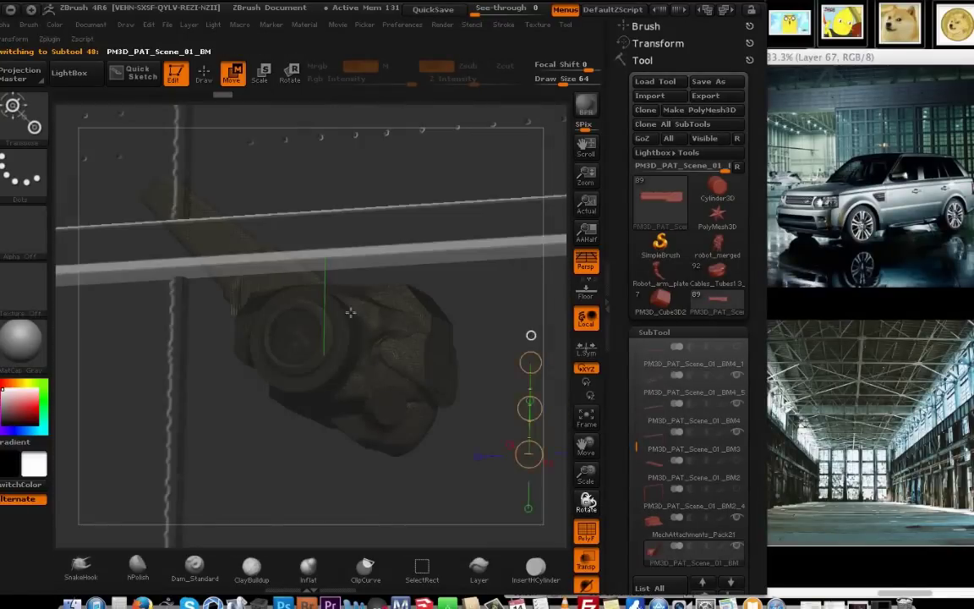
drag(476, 280, 508, 338)
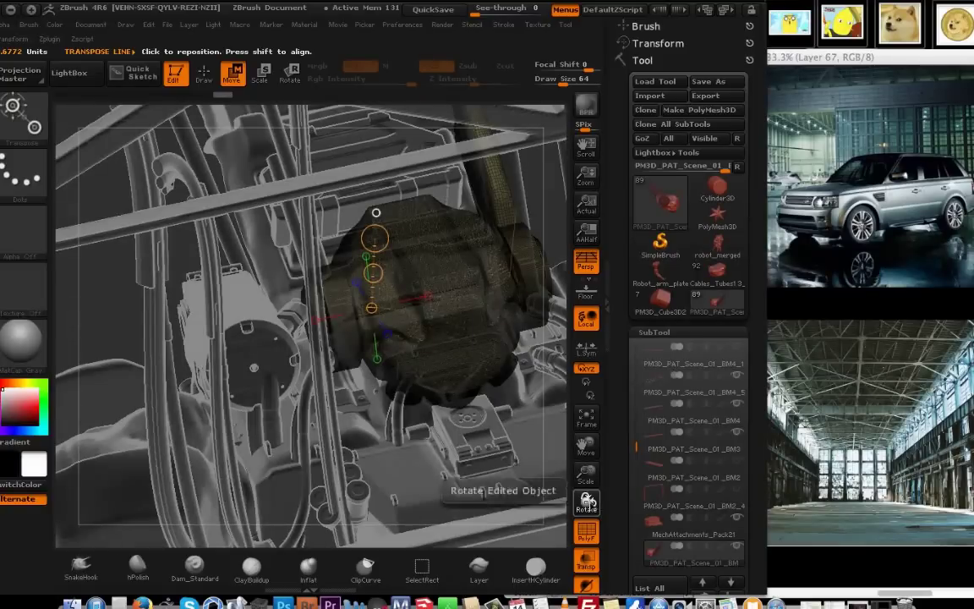
drag(587, 501, 419, 263)
mouse_move(586, 446)
mouse_down()
mouse_move(543, 441)
mouse_move(555, 467)
mouse_up()
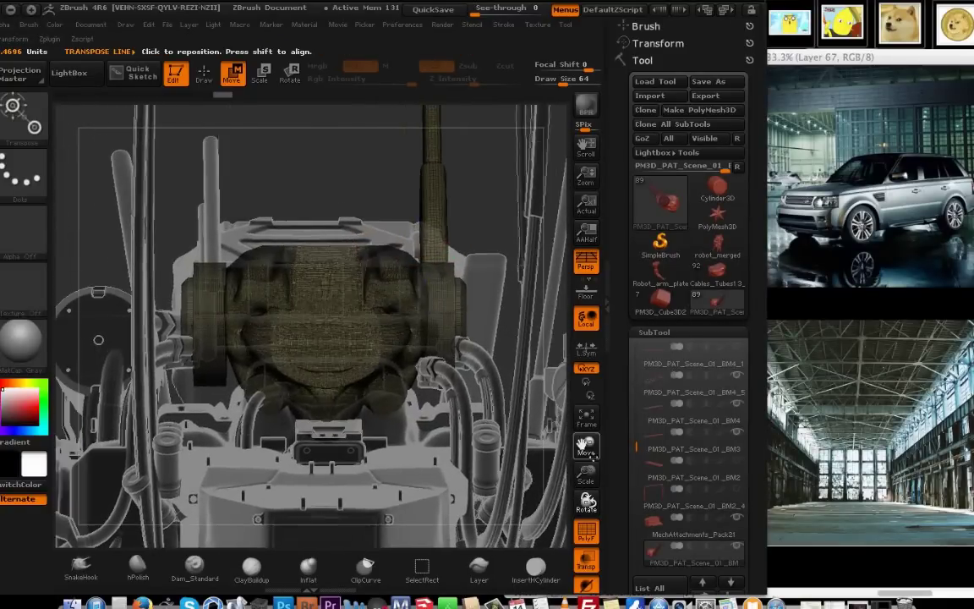
key(q)
drag(337, 174, 342, 245)
drag(496, 262, 397, 387)
key(shift+f)
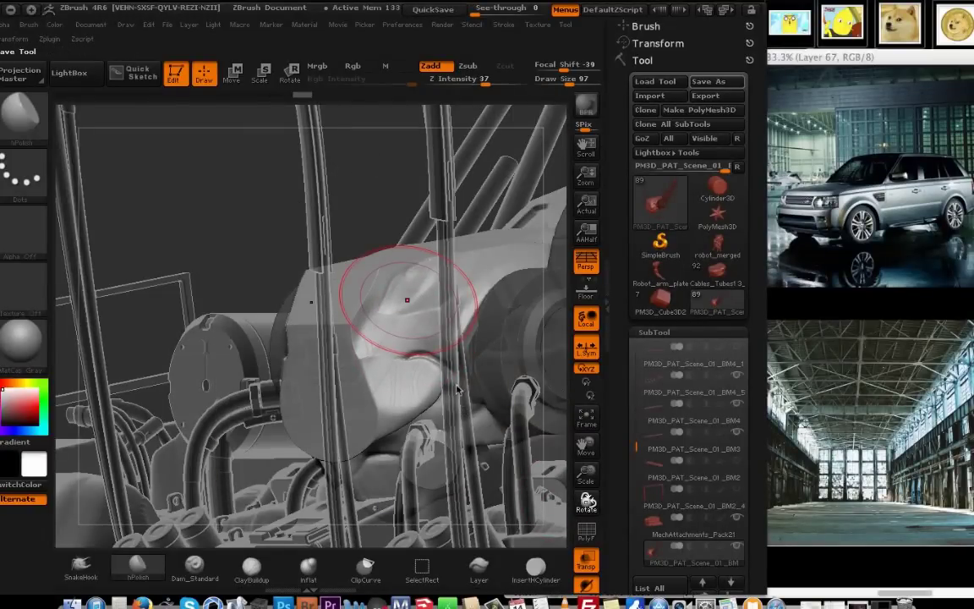
Flatten the side surfaces of the head with the hPolish brush and undo the last change.
mouse_move(279, 220)
mouse_down()
mouse_move(364, 246)
mouse_move(413, 282)
mouse_up()
mouse_move(301, 234)
ctrl+mouse_down()
mouse_move(486, 467)
mouse_move(428, 450)
mouse_move(475, 466)
ctrl+mouse_up()
key(ctrl+z)
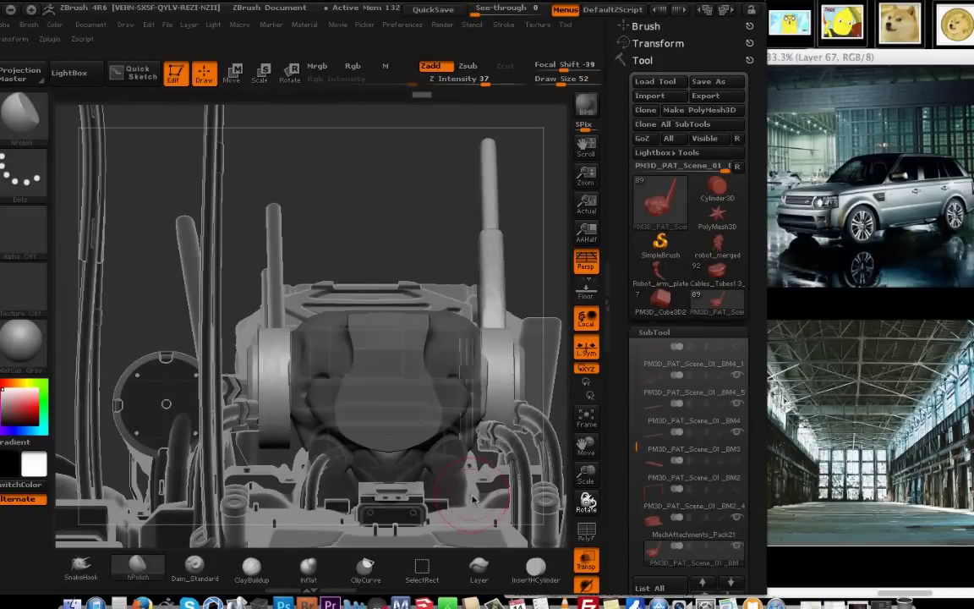
Trim the head's front and lower side with several ClipCurve cuts from different angles.
ctrl+click(387, 214)
drag(388, 215, 250, 374)
key(ctrl+shift)
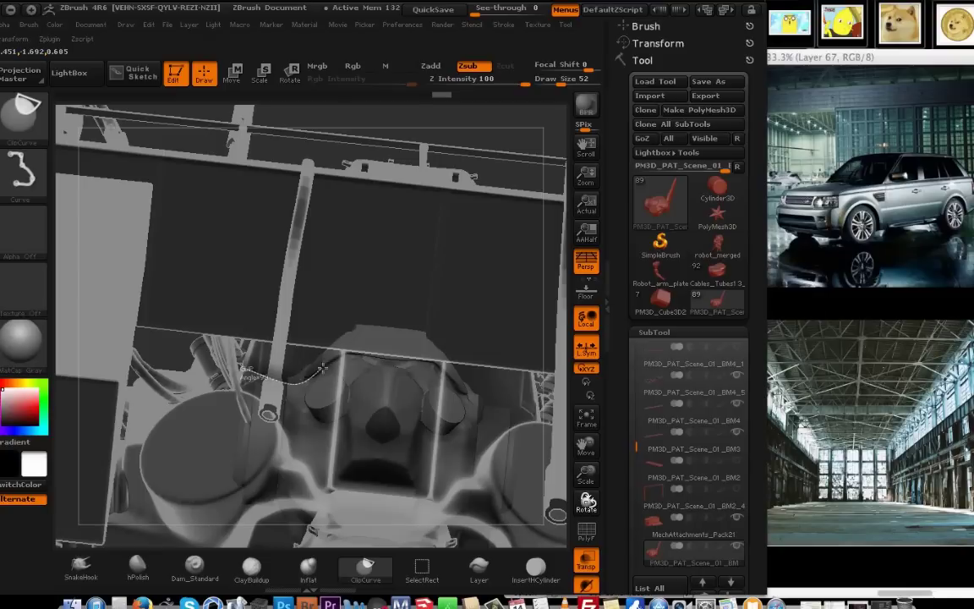
mouse_move(387, 271)
mouse_down()
mouse_move(363, 212)
mouse_move(326, 182)
mouse_move(313, 194)
mouse_up()
ctrl+shift+drag(247, 362, 349, 348)
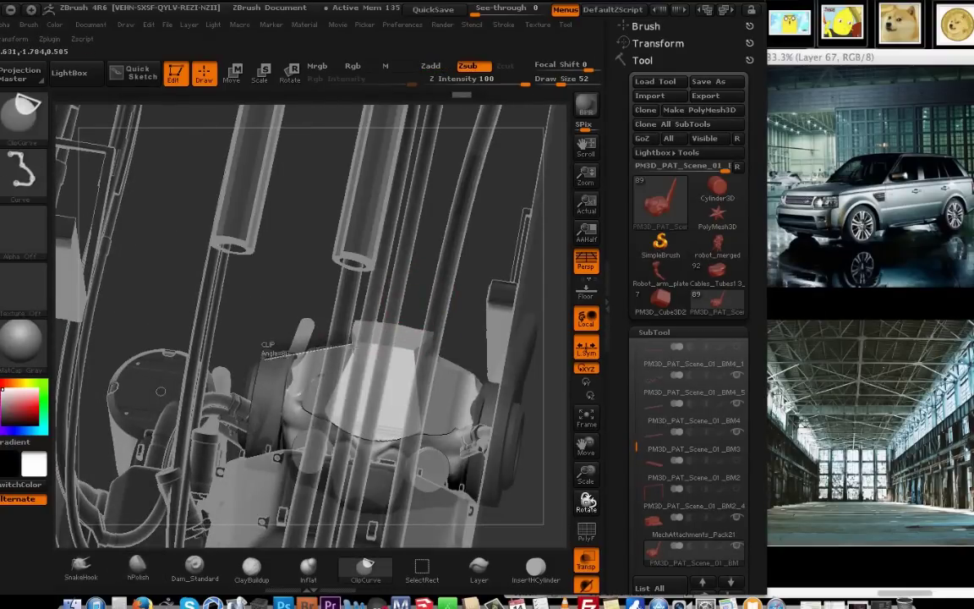
mouse_move(303, 281)
mouse_down()
mouse_move(314, 334)
mouse_move(309, 296)
mouse_up()
key(ctrl+shift)
drag(372, 203, 351, 203)
ctrl+shift+drag(306, 484, 300, 434)
Cut the head's upper contour from above with ClipCurve and remesh it.
mouse_move(385, 133)
mouse_down()
mouse_move(367, 292)
mouse_move(459, 374)
mouse_up()
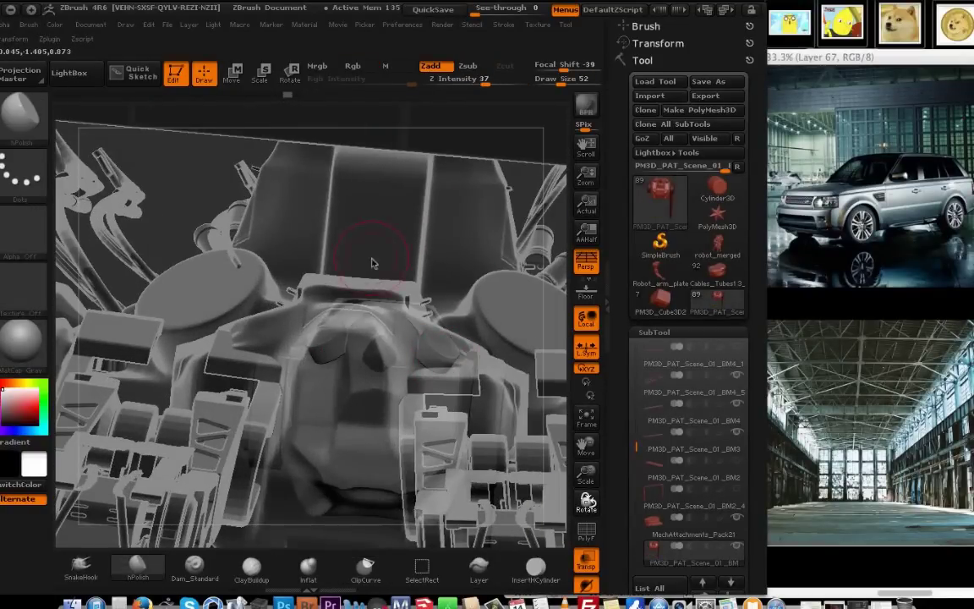
mouse_move(407, 251)
mouse_down()
mouse_move(402, 274)
mouse_move(402, 198)
mouse_move(363, 258)
mouse_up()
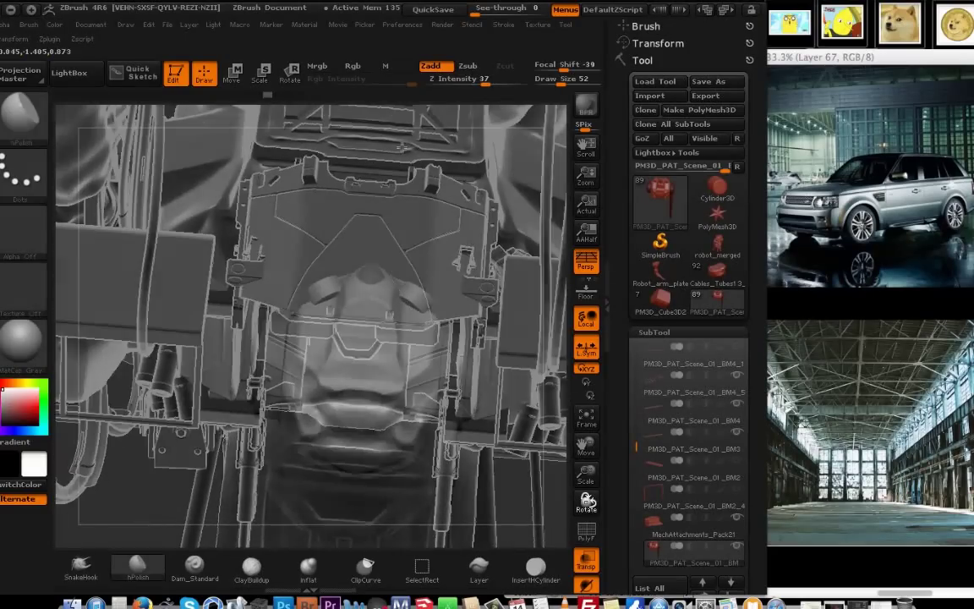
mouse_move(303, 264)
ctrl+shift+mouse_down()
mouse_move(440, 285)
mouse_move(373, 347)
mouse_move(402, 410)
mouse_move(531, 322)
mouse_move(507, 308)
ctrl+shift+mouse_up()
ctrl+drag(474, 211, 450, 180)
Open the head's DynaMesh settings and briefly show the polyframe to check the mesh density.
drag(626, 439, 630, 363)
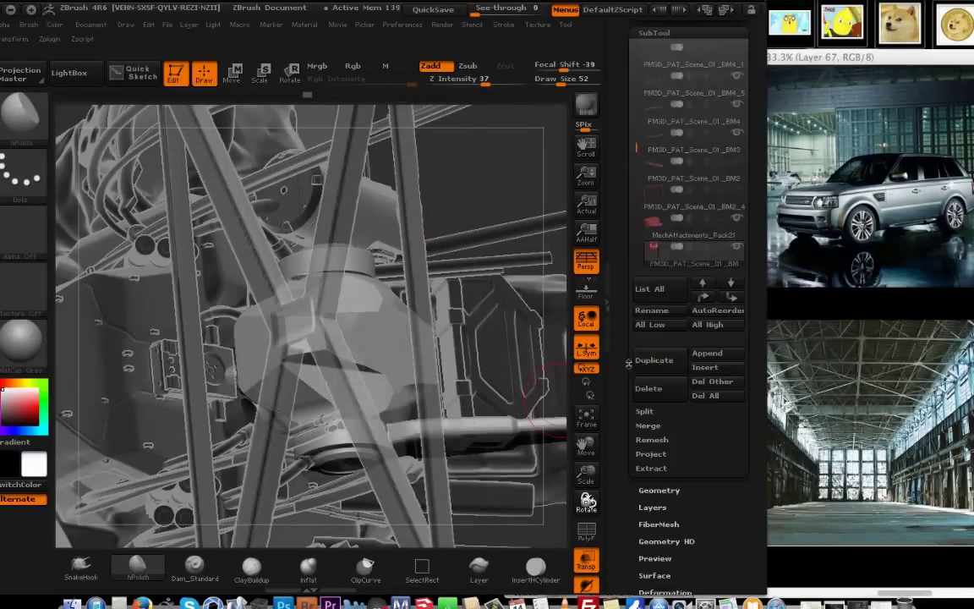
click(659, 490)
click(665, 242)
key(shift+f)
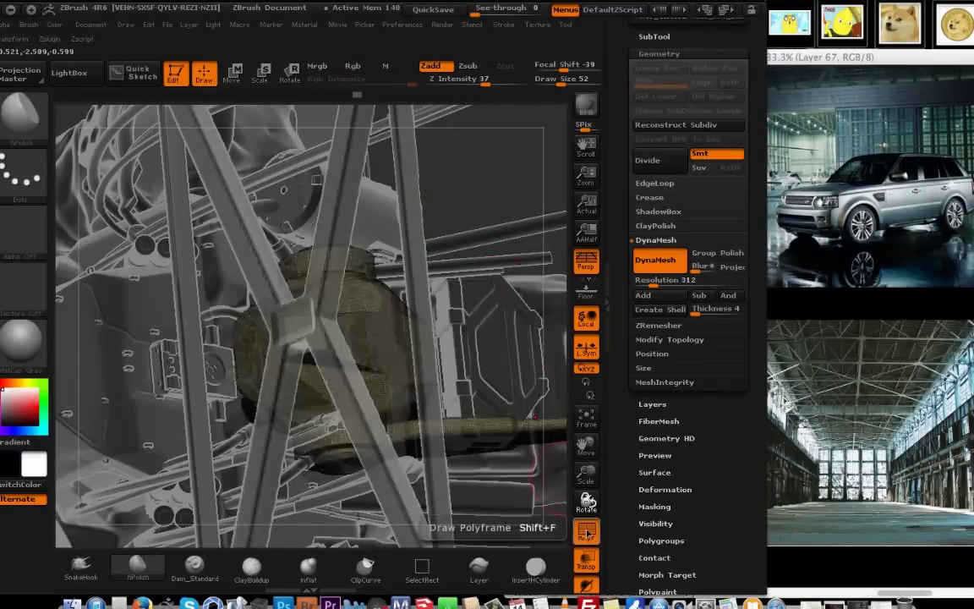
key(shift+f)
Flatten the head's upper facets with hPolish and trim their outline with further ClipCurve cuts.
drag(473, 182, 347, 180)
drag(440, 288, 419, 416)
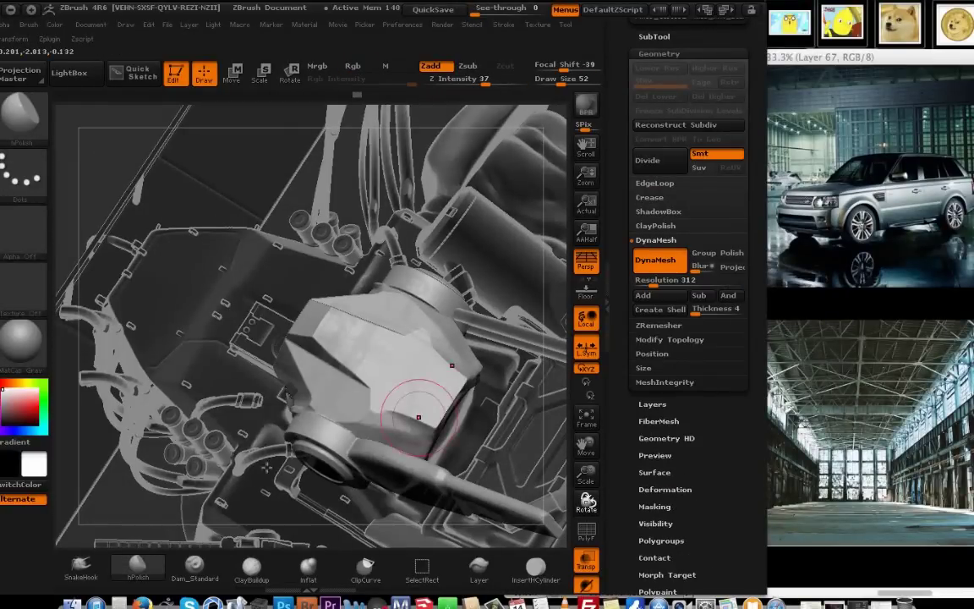
ctrl+shift+drag(277, 306, 275, 299)
mouse_move(473, 338)
mouse_down()
mouse_move(450, 224)
mouse_move(406, 237)
mouse_up()
ctrl+shift+drag(237, 203, 213, 274)
drag(440, 287, 391, 436)
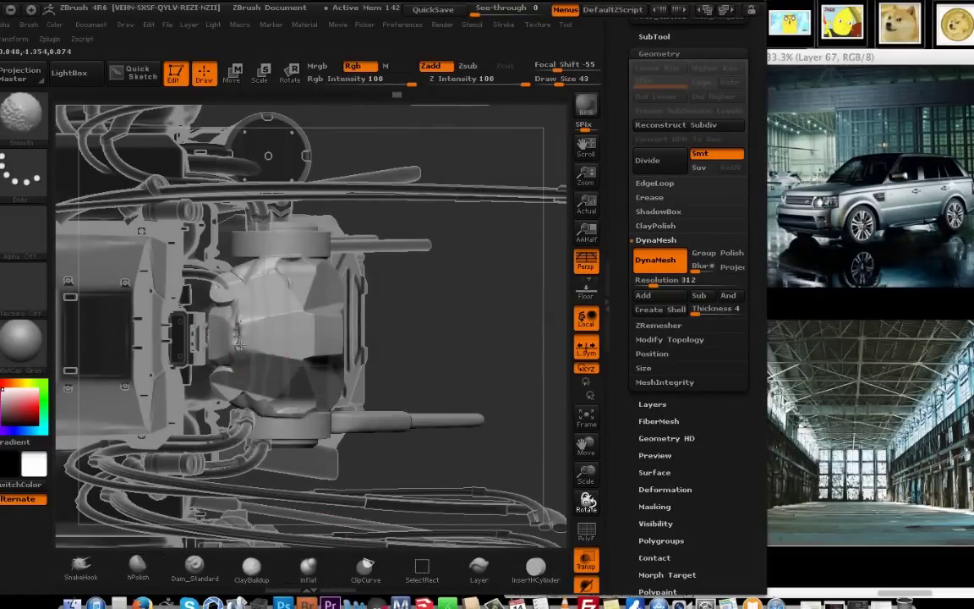
Polish the head's faceted upper surface with hPolish at draw size 62 and DynaMesh resolution 192.
key(space)
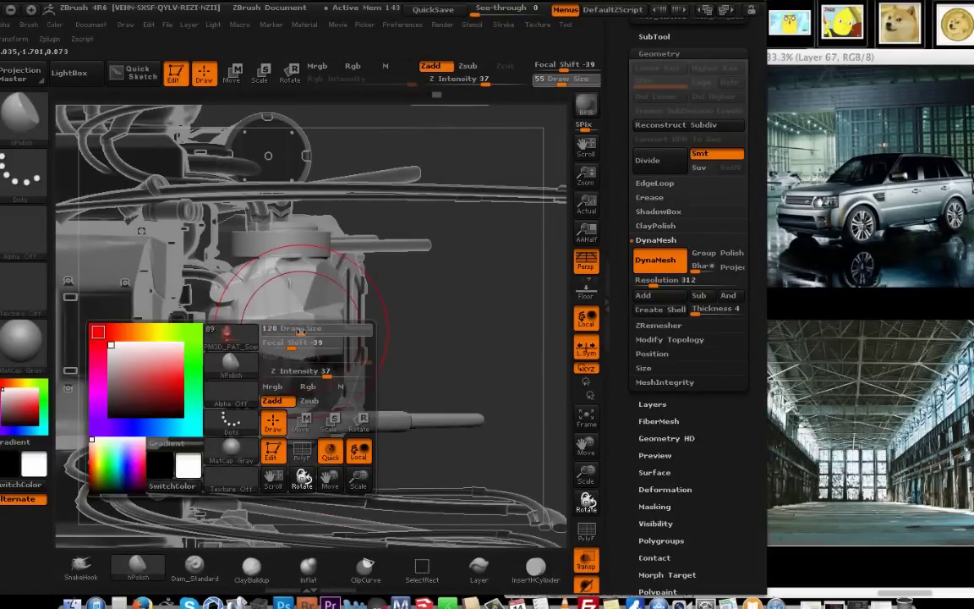
drag(292, 332, 258, 331)
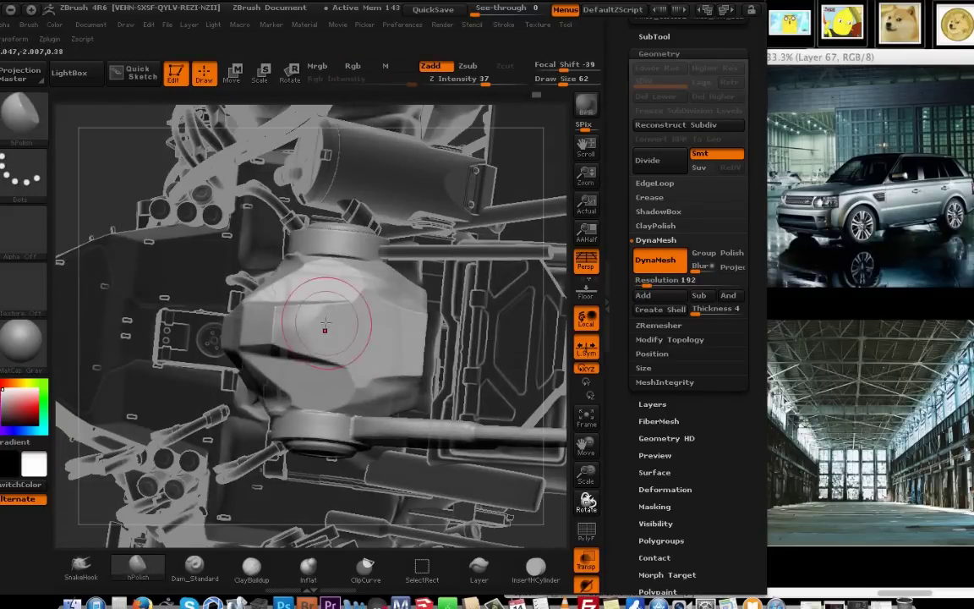
drag(326, 304, 322, 239)
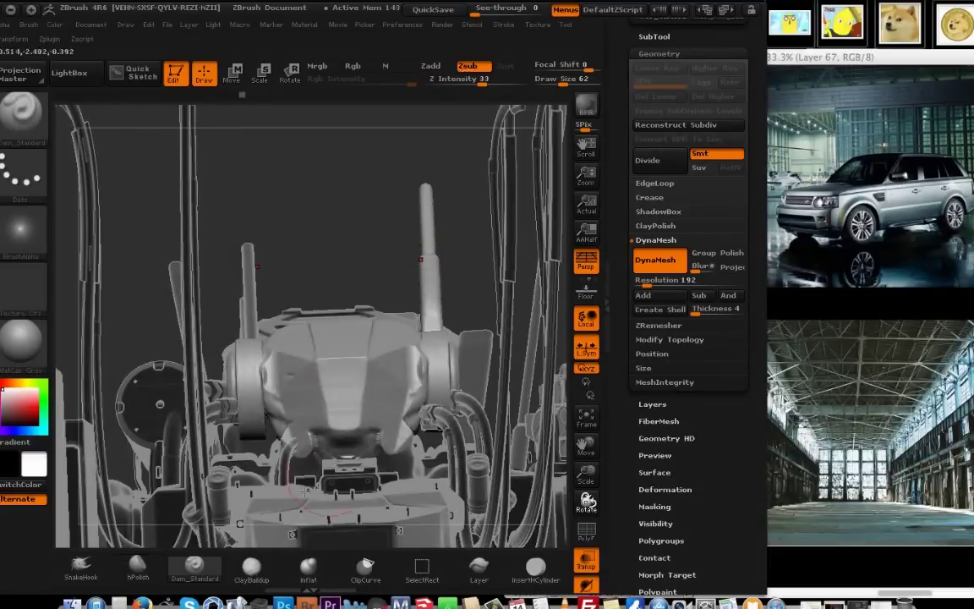
Carve crisp panel lines along the head's facets with the Dam_Standard brush at draw size 14.
key(space)
mouse_move(499, 339)
mouse_down()
mouse_move(381, 296)
mouse_move(474, 355)
mouse_move(516, 414)
mouse_move(500, 329)
mouse_up()
drag(400, 297, 391, 246)
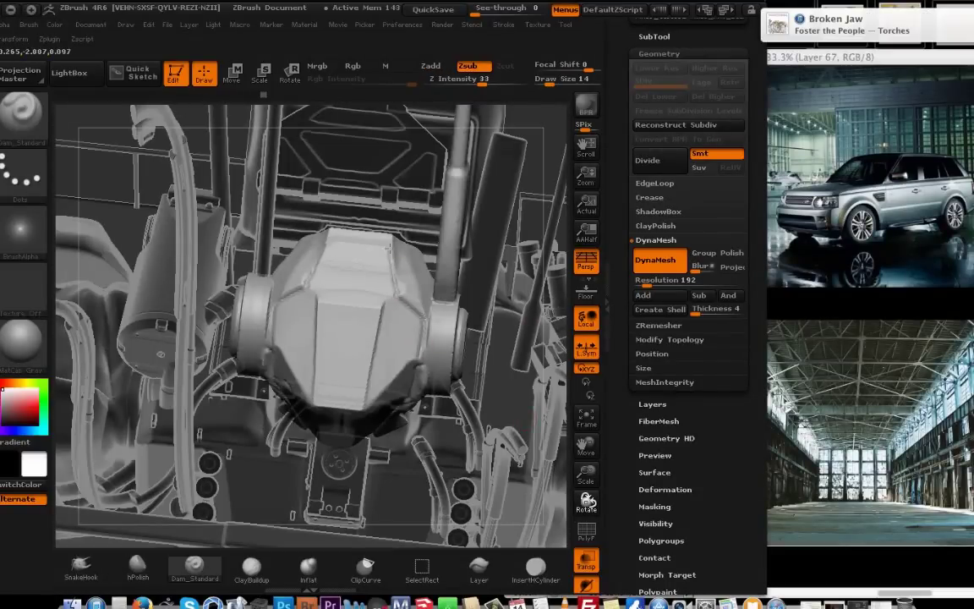
drag(364, 292, 412, 378)
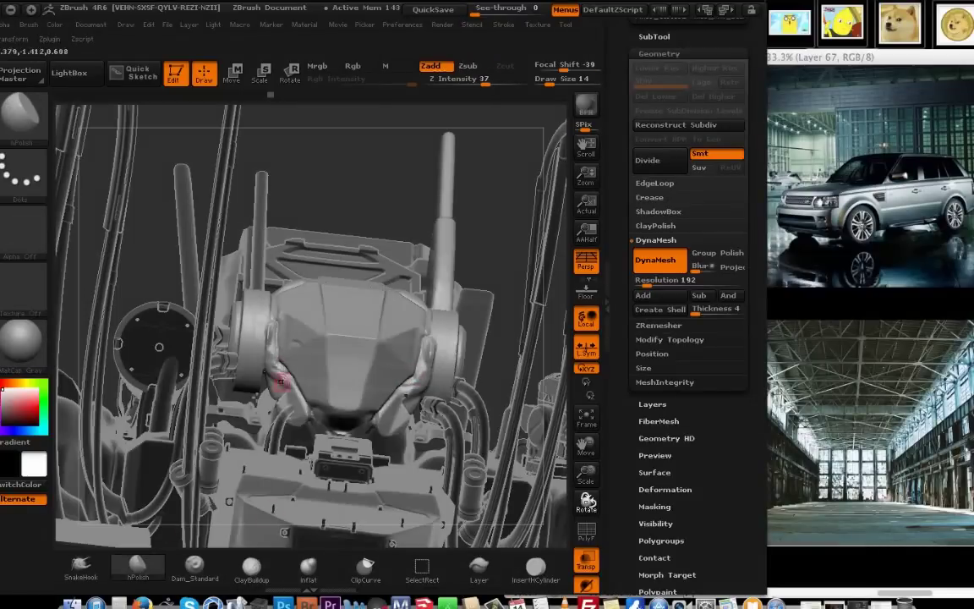
Polish the head's cheek pieces and front plates with hPolish at draw size 40.
key(space)
click(269, 370)
mouse_move(512, 277)
mouse_down()
mouse_move(511, 252)
mouse_move(505, 259)
mouse_up()
ctrl+shift+drag(303, 428, 301, 429)
mouse_move(423, 431)
mouse_down()
mouse_move(339, 397)
mouse_move(313, 372)
mouse_up()
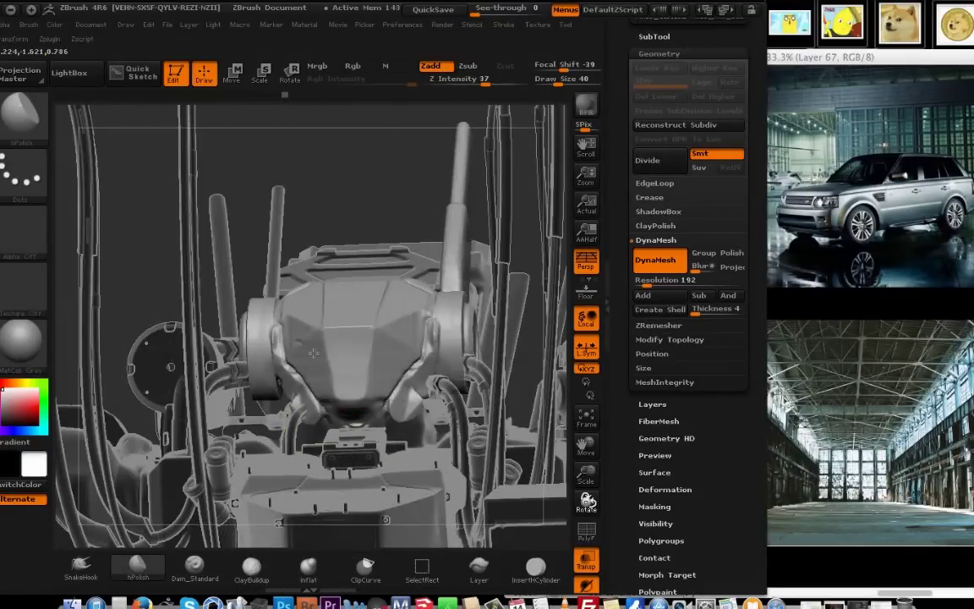
drag(367, 258, 434, 245)
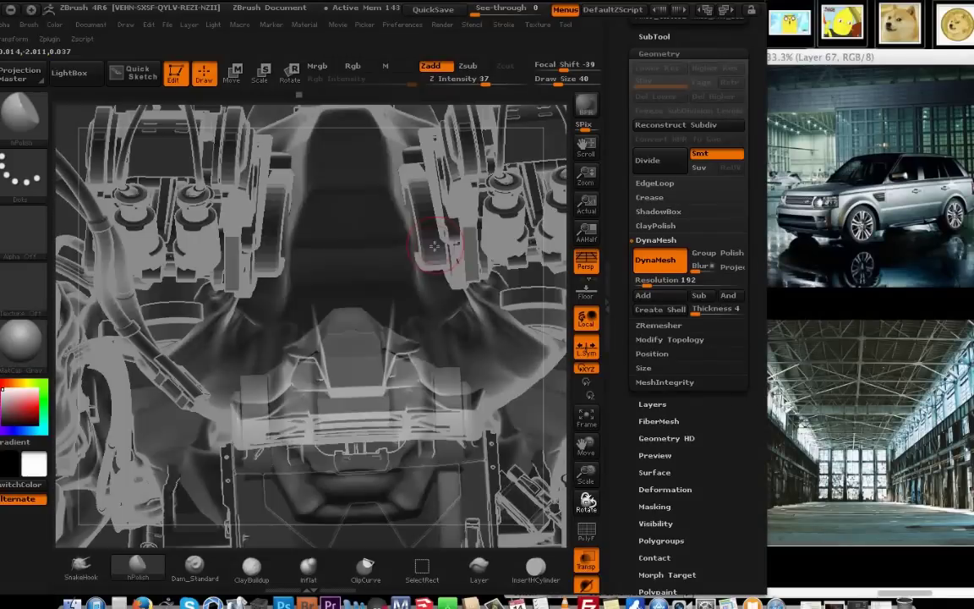
drag(395, 284, 439, 440)
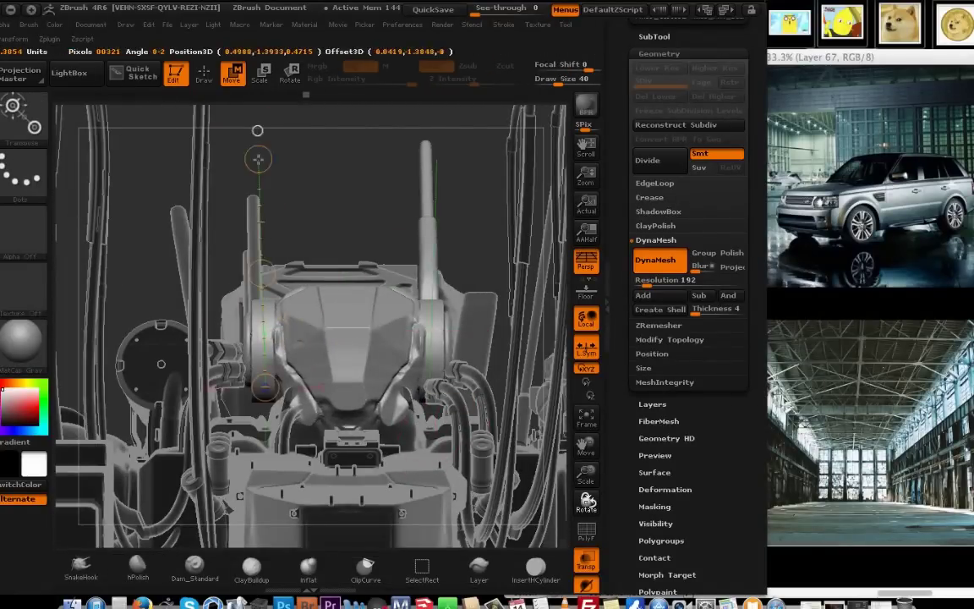
Lay a vertical transpose line along the head's side disc and mask the side discs and antennas.
drag(264, 386, 258, 159)
ctrl+drag(237, 120, 234, 117)
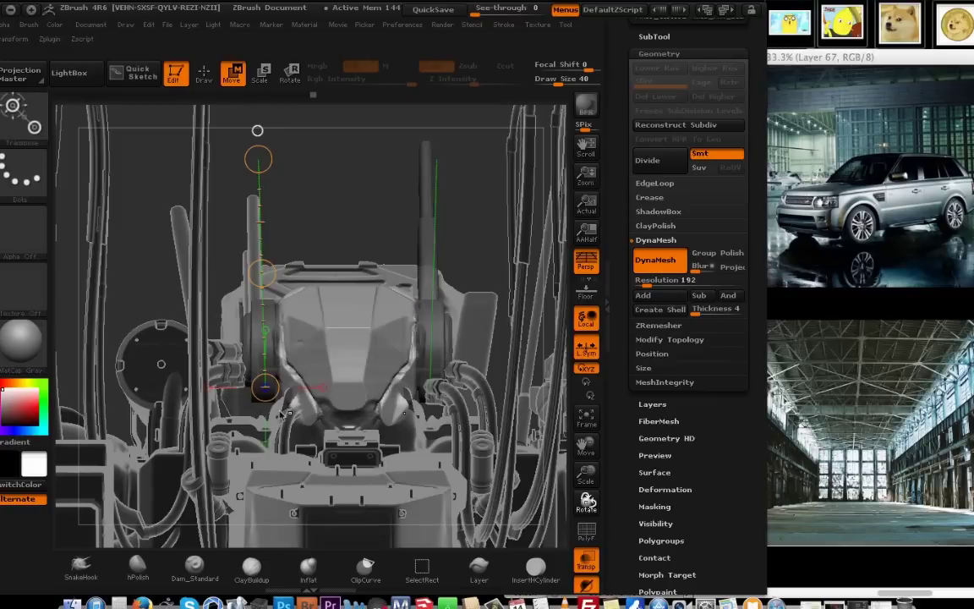
ctrl+click(236, 123)
key(r)
Adjust the mask from the side, narrow the side discs and antennas along a horizontal transpose line, and clear the mask.
drag(364, 207, 320, 250)
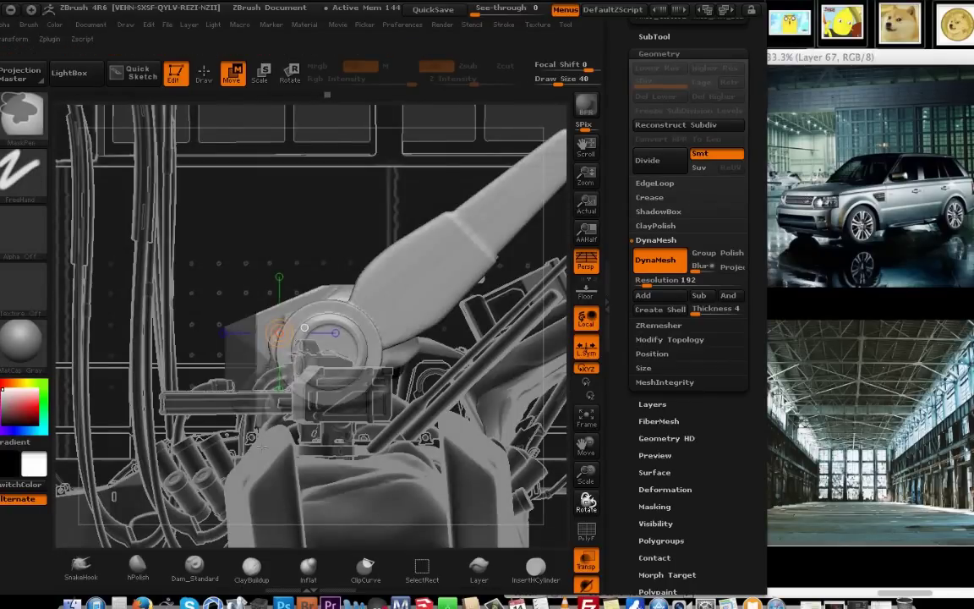
ctrl+click(263, 447)
shift+drag(241, 353, 351, 356)
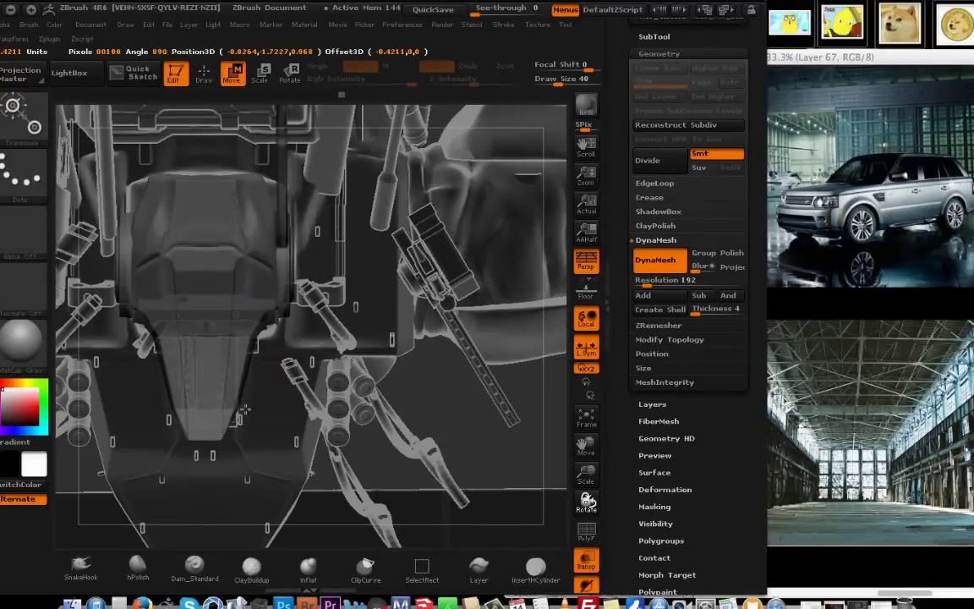
drag(207, 385, 481, 307)
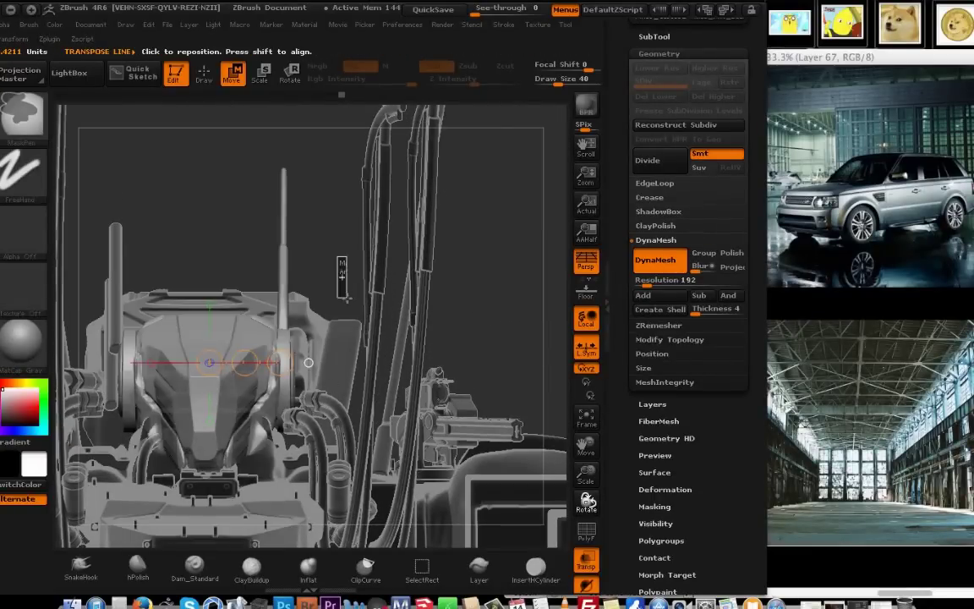
drag(300, 246, 294, 260)
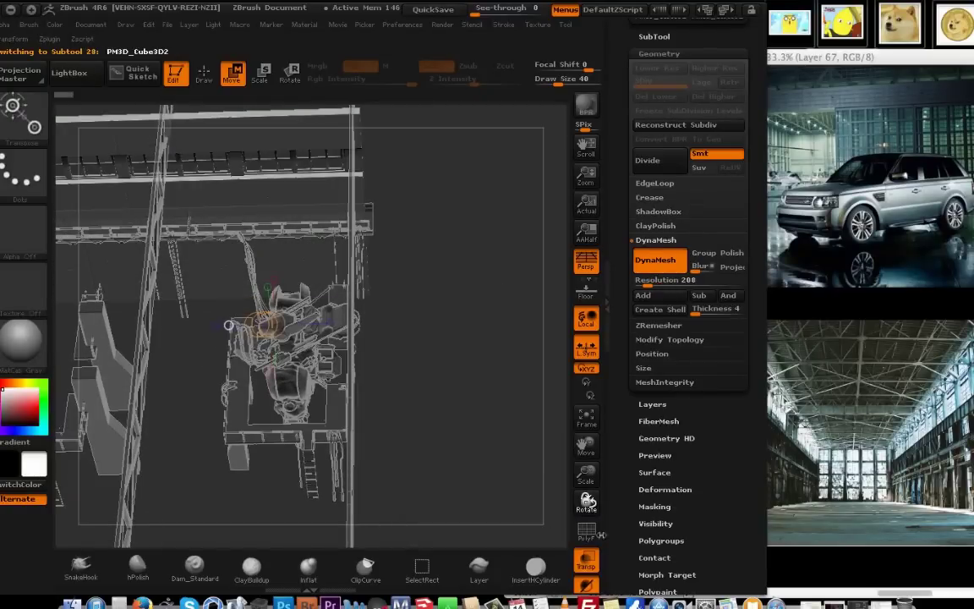
Duplicate the hangar's wall panel from the SubTool list and rotate the copy perpendicular to the existing wall.
click(652, 405)
drag(630, 169, 630, 352)
click(653, 220)
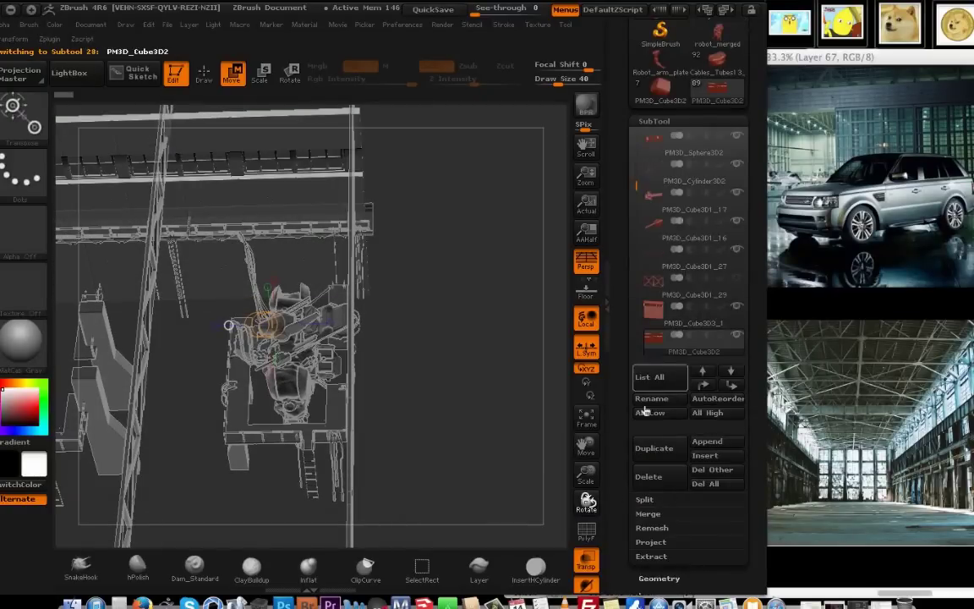
drag(630, 473, 630, 356)
drag(630, 140, 630, 265)
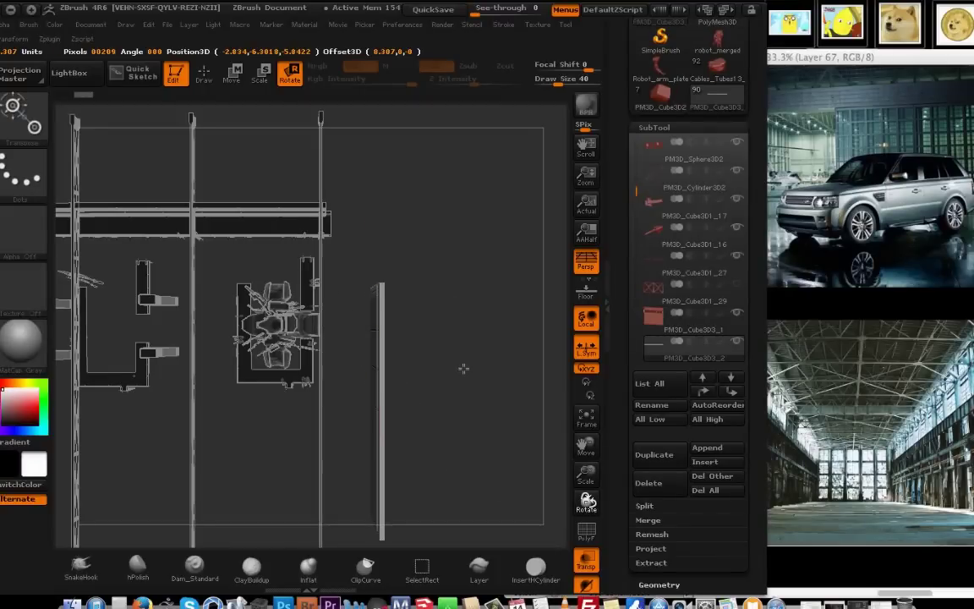
Turn off perspective, move the rotated wall to the hangar's end, and add a copy that extends it lengthwise.
key(p)
key(w)
drag(376, 300, 375, 304)
alt+drag(424, 416, 423, 310)
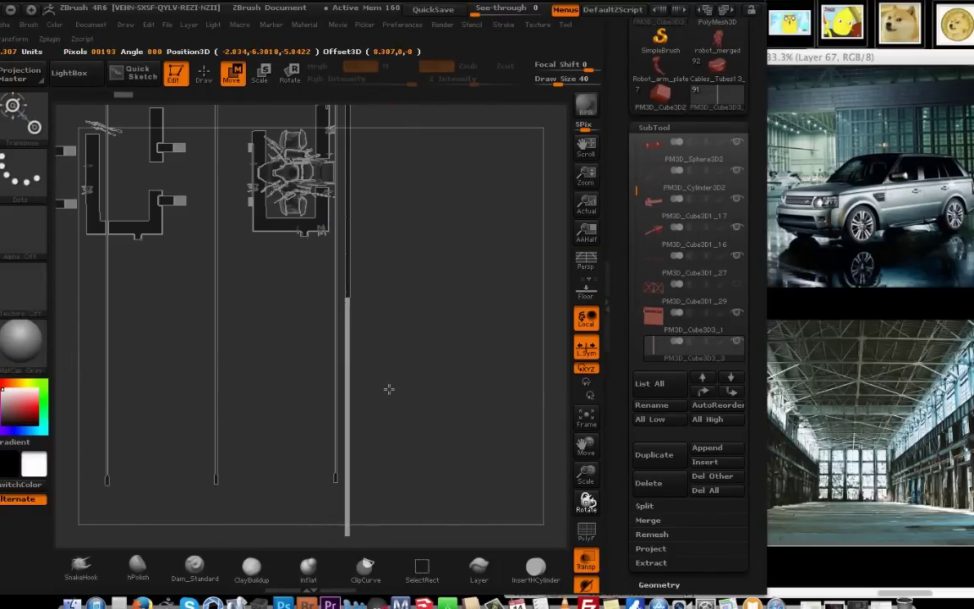
drag(389, 389, 428, 451)
Merge the end wall segments into one subtool with MergeDown and confirm the operation.
click(695, 321)
click(649, 520)
click(661, 534)
click(412, 565)
shift+drag(457, 414, 450, 271)
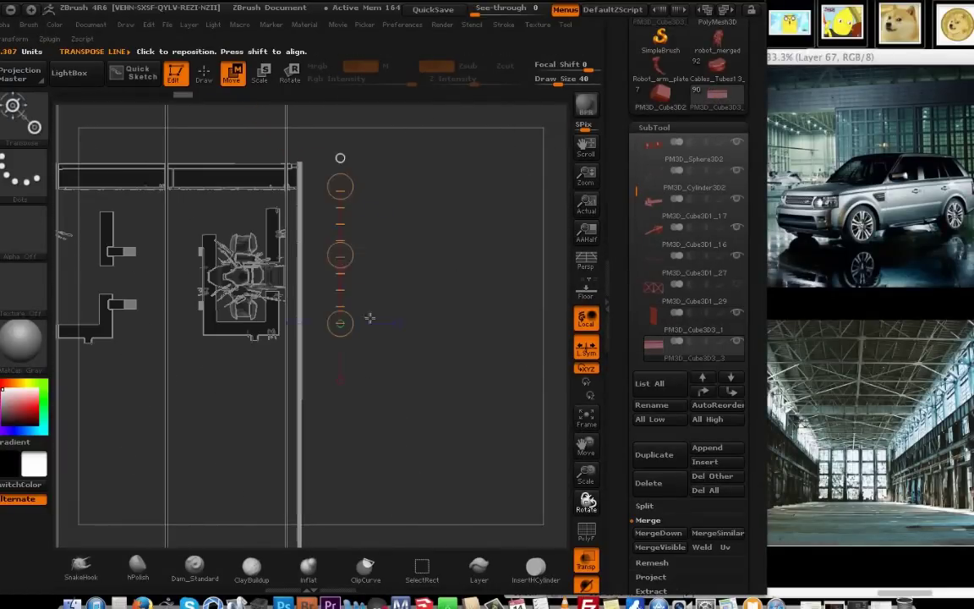
Select the platform subtool, mask the middle platform, and split the masked points into a separate subtool.
alt+drag(369, 318, 597, 492)
ctrl+drag(331, 370, 250, 195)
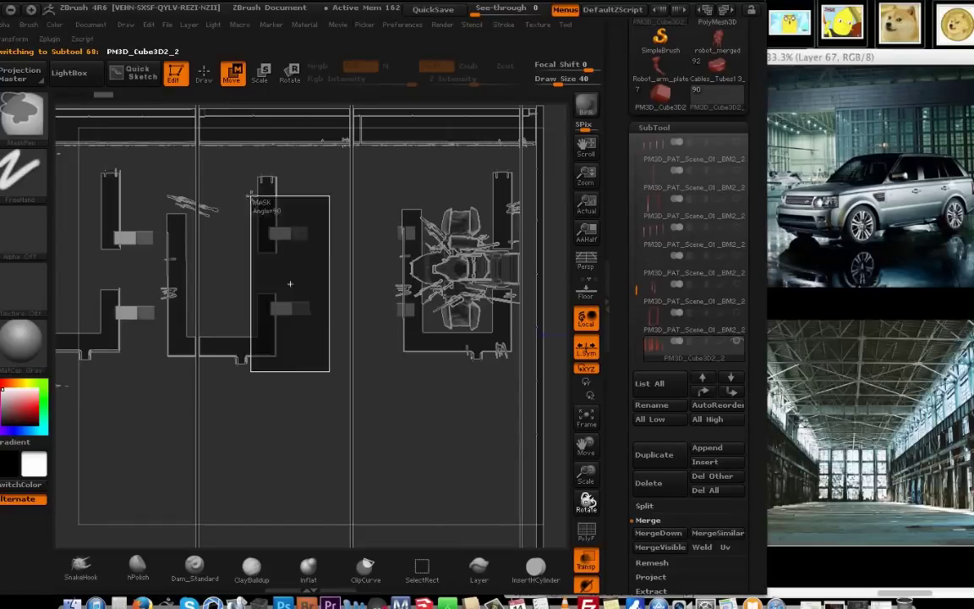
click(646, 506)
click(674, 542)
Select the small blocks beside the middle platform, split off their masked part, and reselect the separated platform.
alt+click(269, 340)
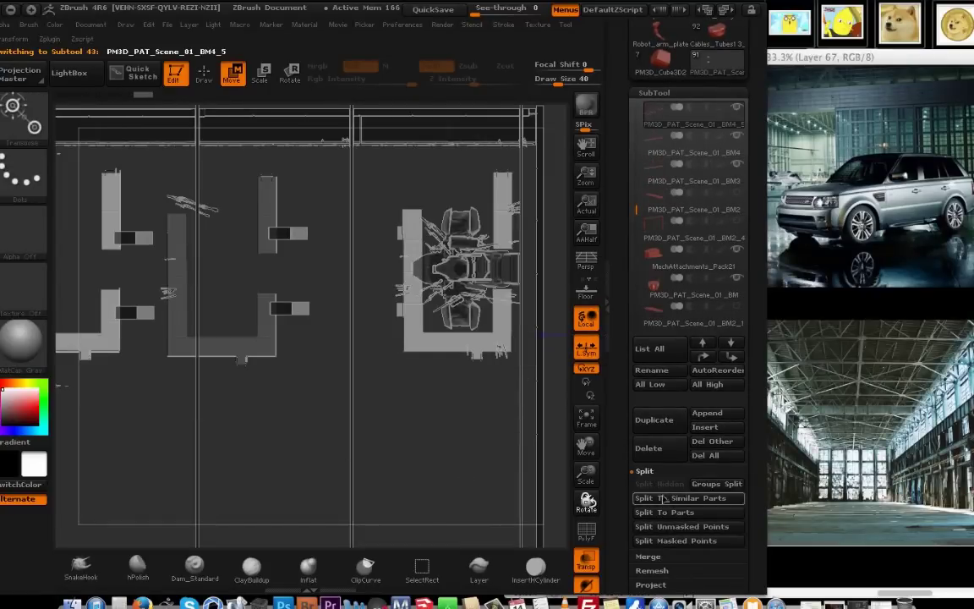
click(724, 545)
alt+click(270, 339)
alt+click(270, 339)
click(726, 356)
alt+click(269, 339)
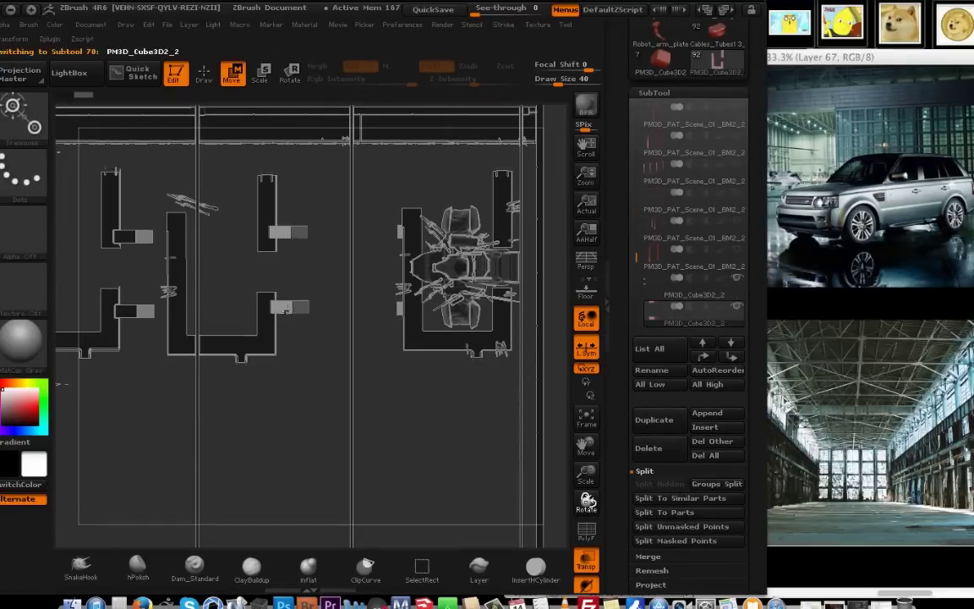
Move the small blocks' subtool up the list beneath the middle platform's subtool and combine the two with MergeDown.
alt+click(270, 339)
alt+click(282, 307)
alt+click(270, 339)
alt+click(282, 307)
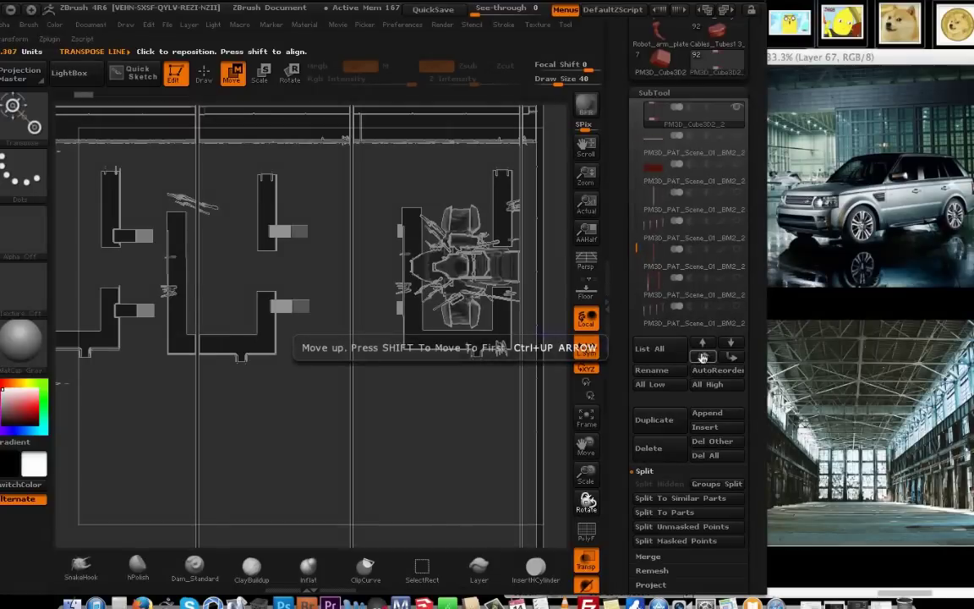
alt+click(292, 305)
click(705, 356)
click(704, 356)
alt+click(270, 339)
click(649, 556)
click(659, 498)
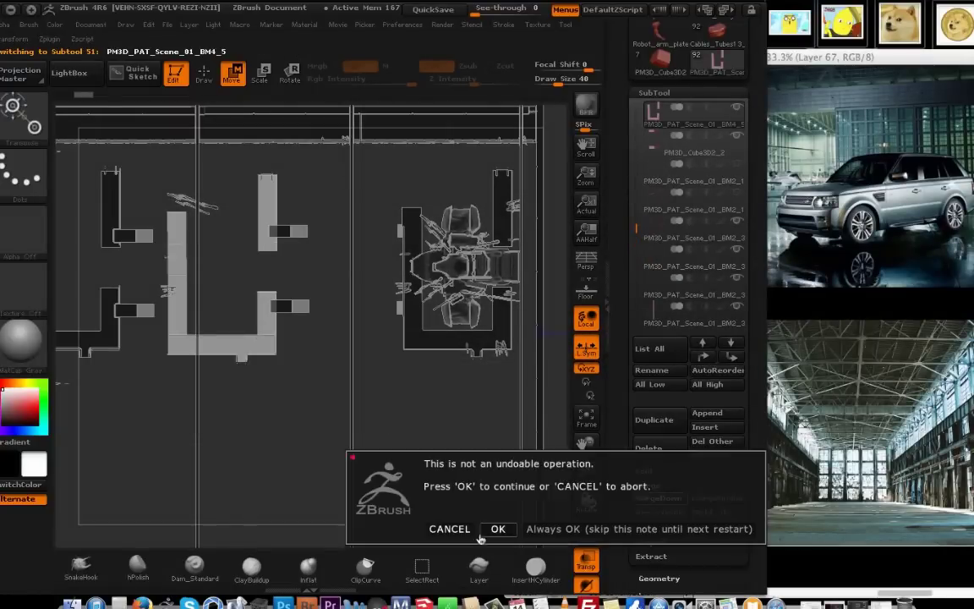
click(498, 529)
Move the platform's railing subtool up the list beneath the platform subtool and combine them with MergeDown.
drag(311, 416, 297, 348)
drag(586, 475, 610, 584)
shift+drag(494, 433, 344, 532)
alt+click(350, 285)
click(693, 315)
click(704, 356)
click(704, 356)
click(704, 356)
click(693, 199)
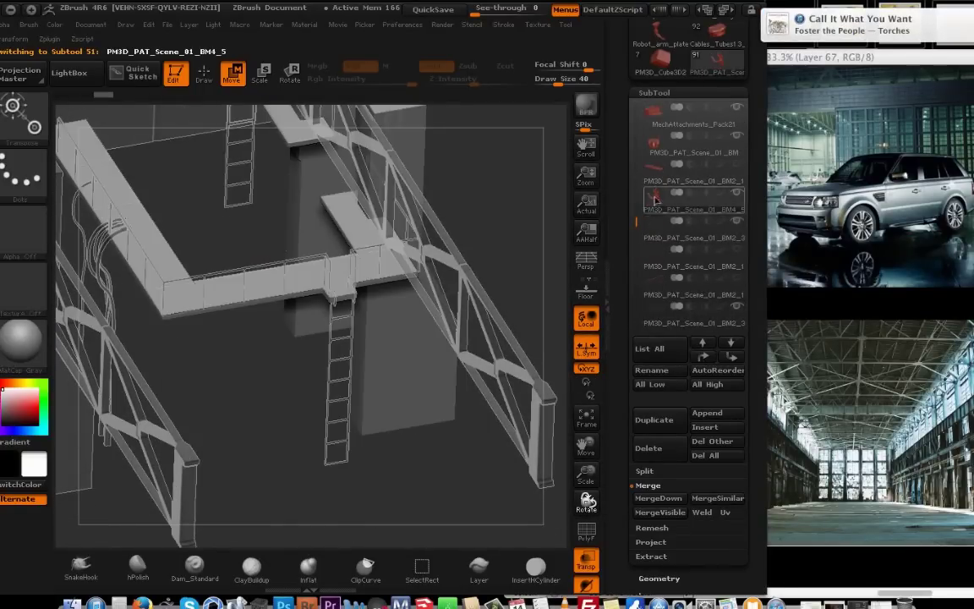
click(660, 498)
click(505, 528)
Move the merged platform beside the mech's platform in the top view, and duplicate it further along the hangar wall.
mouse_move(587, 474)
mouse_down()
mouse_move(500, 374)
mouse_move(521, 312)
mouse_move(534, 456)
mouse_move(518, 335)
mouse_up()
key(f)
drag(281, 261, 324, 407)
mouse_move(302, 332)
mouse_down()
mouse_move(498, 517)
mouse_move(340, 357)
mouse_move(263, 323)
mouse_up()
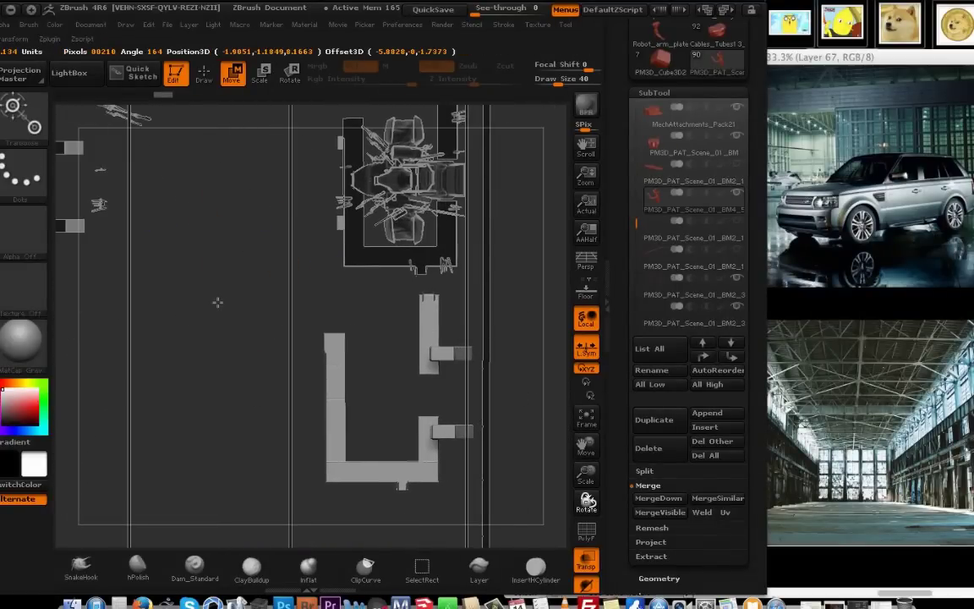
alt+drag(509, 458, 518, 369)
alt+drag(529, 427, 482, 311)
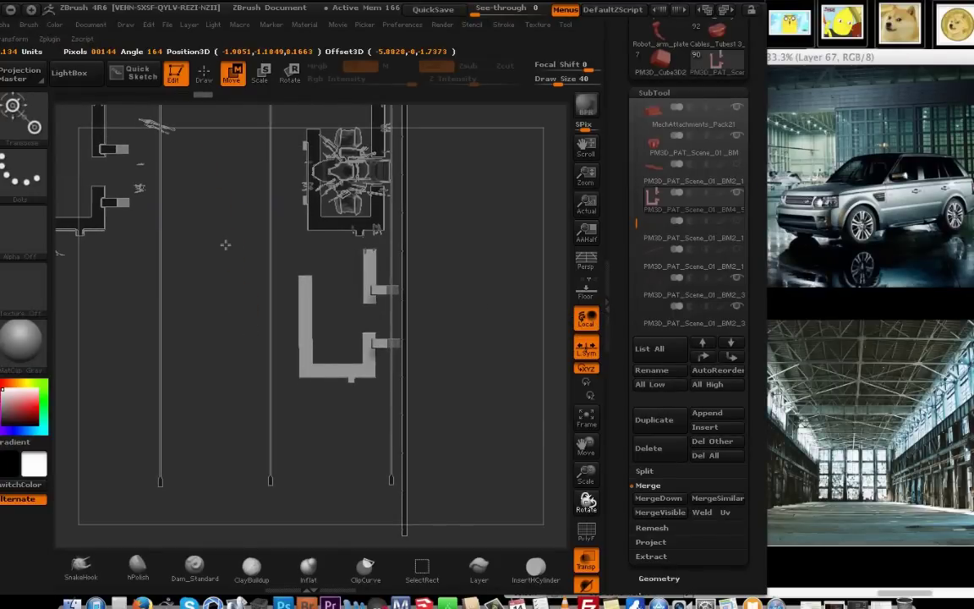
drag(226, 400, 463, 475)
drag(518, 435, 474, 533)
Reorder the wall walkway subtool so it adjoins the Cables_Tubes10 subtool, and combine them with MergeDown.
alt+click(190, 220)
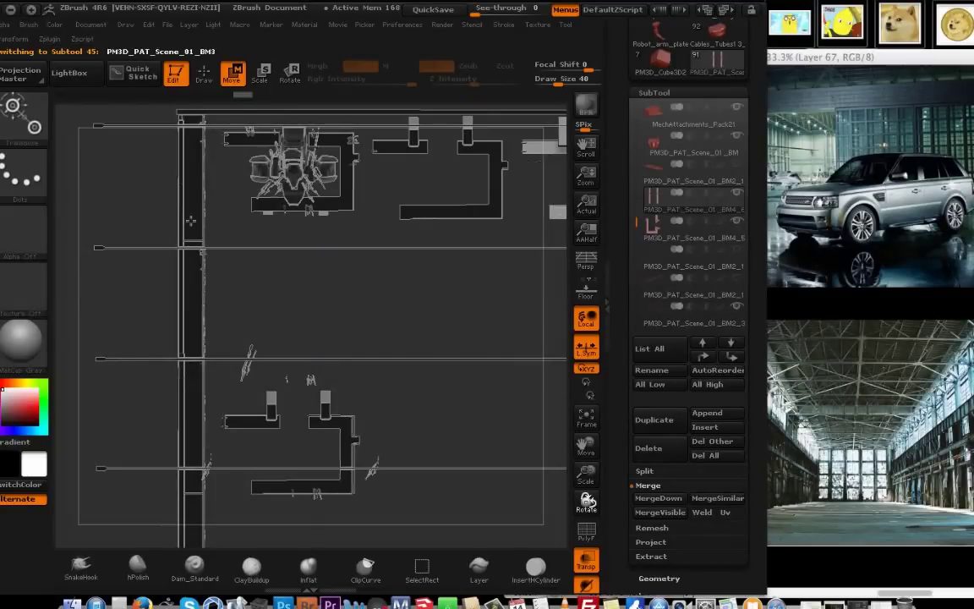
drag(372, 461, 473, 457)
alt+drag(508, 372, 434, 370)
click(730, 357)
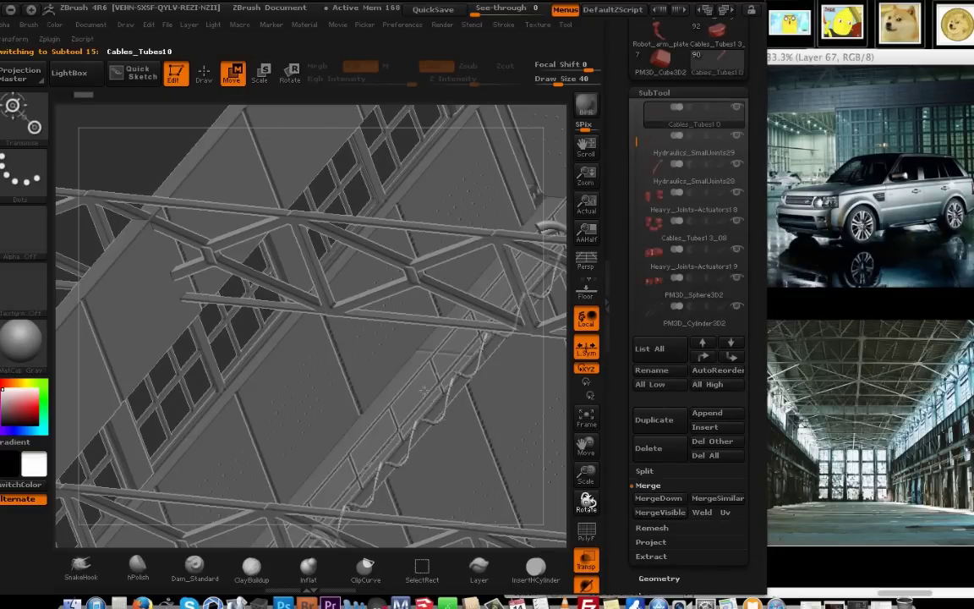
click(702, 358)
click(703, 358)
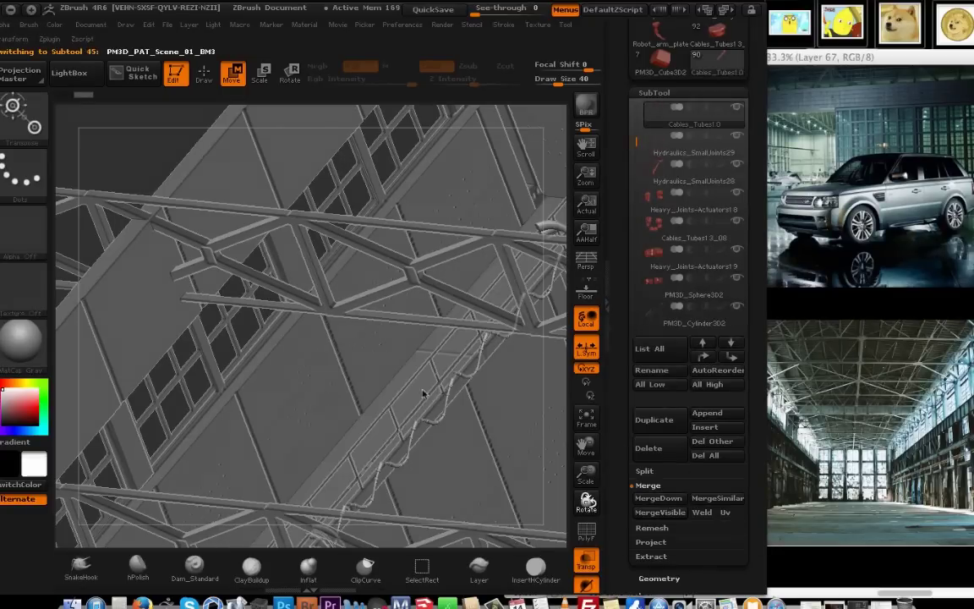
click(702, 357)
click(731, 344)
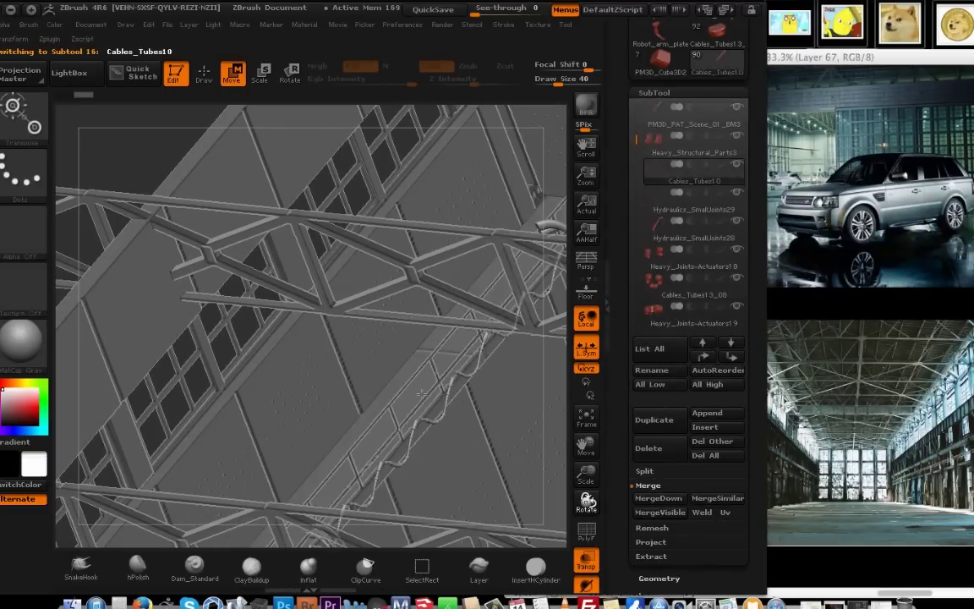
click(703, 344)
click(640, 496)
click(586, 476)
Turn on PolyFrame, mask one part of the merged walkway, and split the masked points into a separate subtool.
key(shift+f)
drag(526, 479, 461, 309)
alt+click(338, 358)
alt+click(522, 241)
shift+drag(499, 254, 419, 112)
ctrl+drag(518, 119, 169, 505)
alt+drag(377, 327, 321, 292)
drag(585, 474, 554, 448)
click(586, 420)
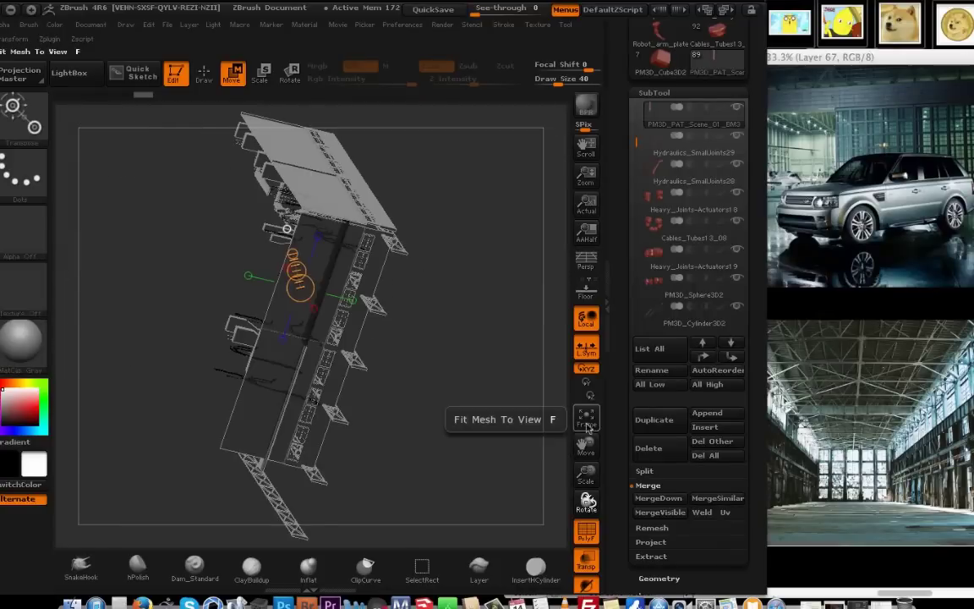
drag(499, 393, 461, 424)
drag(435, 201, 475, 426)
key(q)
click(645, 471)
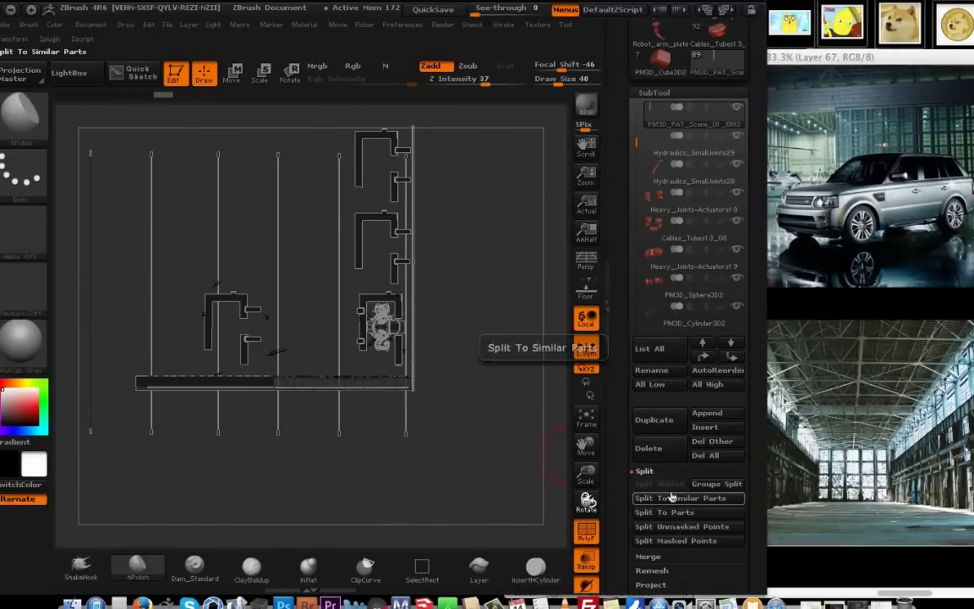
click(683, 543)
alt+drag(414, 461, 555, 521)
click(49, 39)
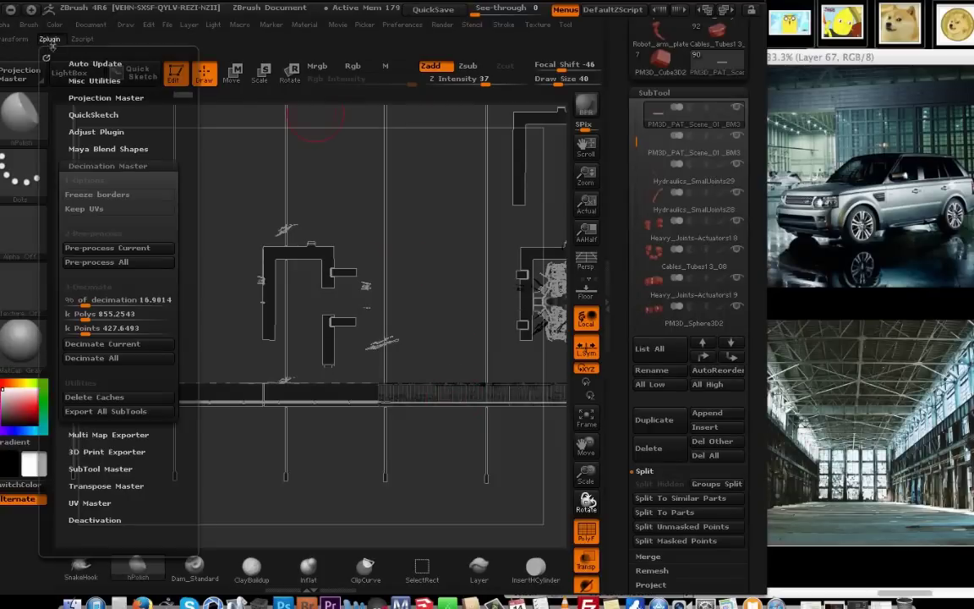
click(120, 240)
drag(228, 286, 355, 406)
alt+click(492, 448)
alt+click(429, 324)
shift+drag(429, 324, 417, 343)
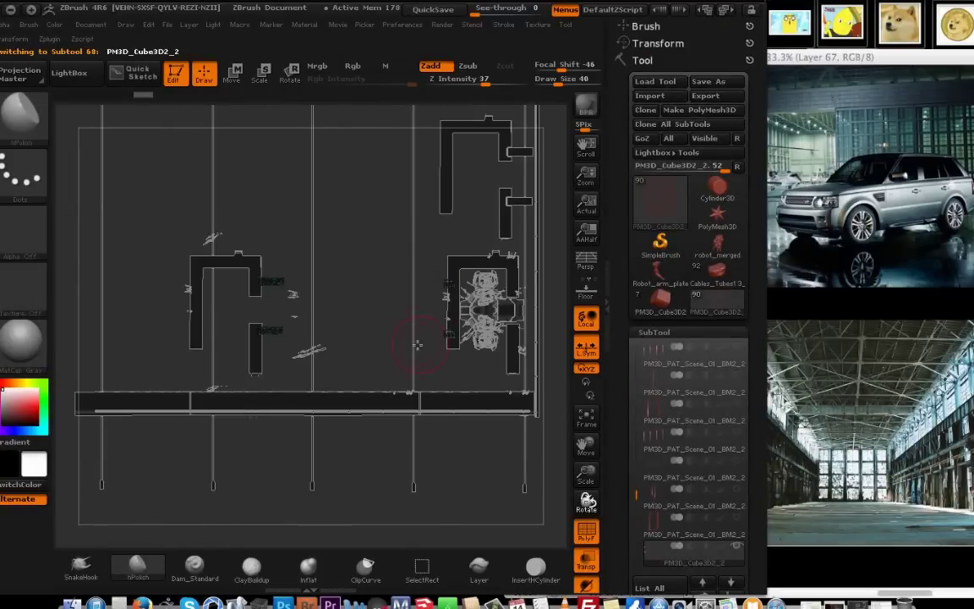
alt+drag(380, 212, 362, 287)
Select the copied platforms beside the mech's platform and hide them.
alt+click(432, 151)
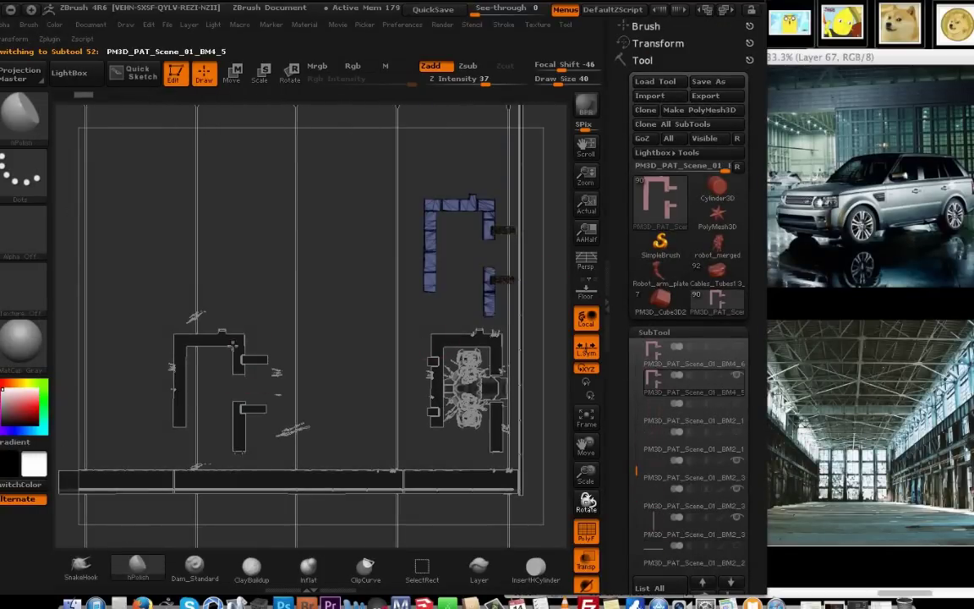
drag(587, 503, 433, 364)
alt+click(159, 283)
shift+drag(554, 292, 567, 432)
alt+click(413, 222)
click(736, 546)
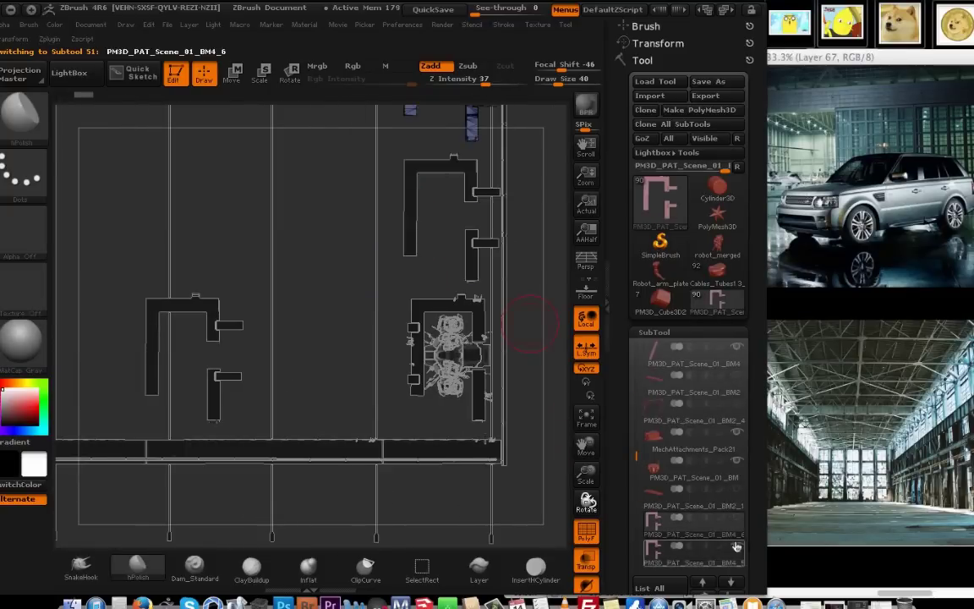
Duplicate the split walkway section, then rotate and move the copy against the end wall behind the mech.
drag(343, 490, 324, 289)
drag(450, 384, 408, 296)
drag(436, 488, 381, 399)
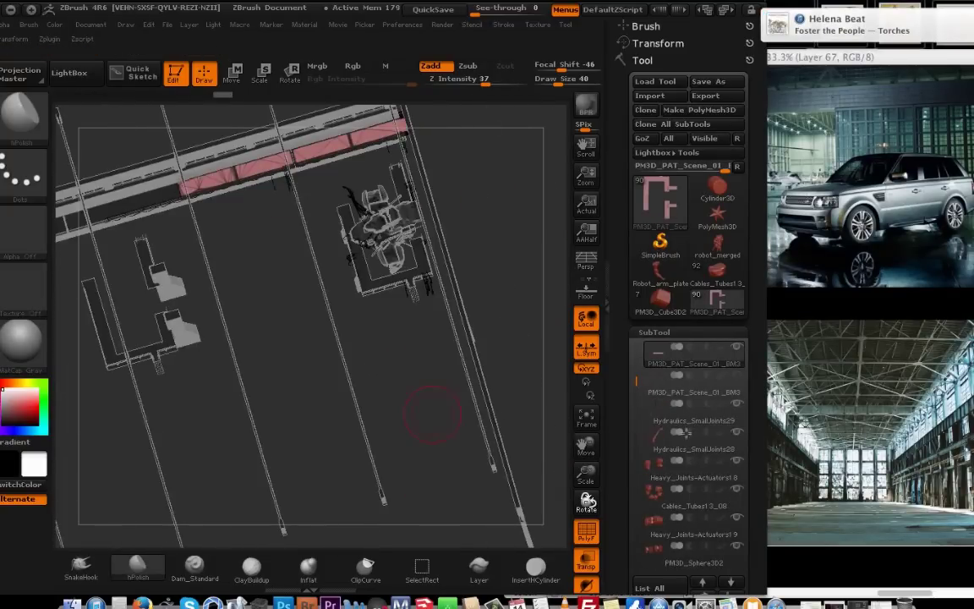
drag(687, 433, 687, 340)
click(655, 567)
shift+drag(484, 440, 461, 423)
key(w)
alt+drag(384, 217, 487, 282)
alt+drag(474, 196, 461, 161)
key(r)
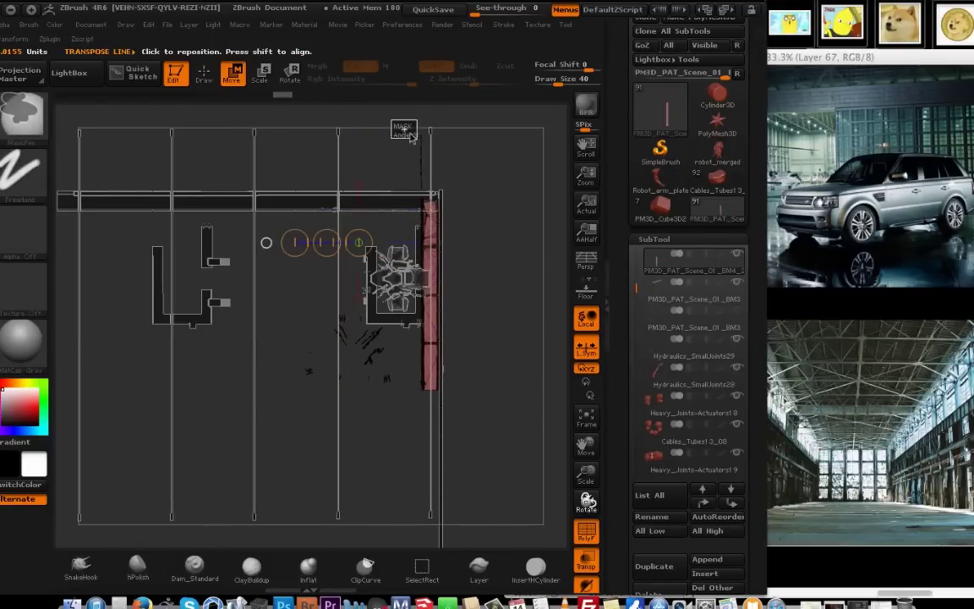
Mask the stray cable pieces of the copied walkway, split the masked points off, and delete the resulting subtool.
ctrl+drag(410, 135, 418, 140)
mouse_move(274, 287)
ctrl+mouse_down()
mouse_move(406, 469)
mouse_move(326, 382)
mouse_move(410, 395)
ctrl+mouse_up()
drag(686, 538, 687, 342)
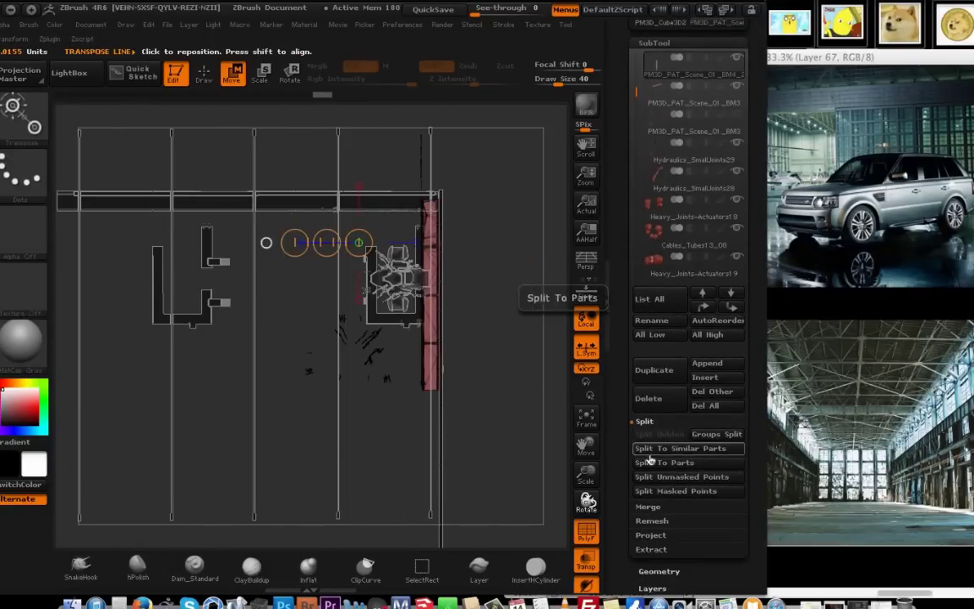
click(675, 491)
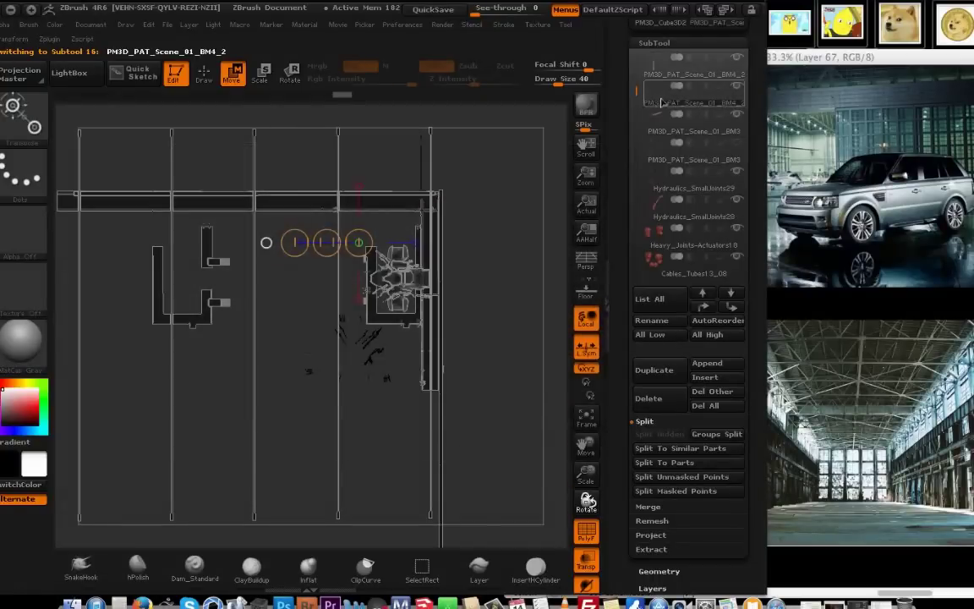
click(649, 398)
click(493, 434)
Duplicate the cleaned walkway section and move the copy along the end wall so it continues the first one.
key(q)
mouse_move(492, 250)
mouse_down()
mouse_move(492, 95)
mouse_move(489, 212)
mouse_move(466, 245)
mouse_up()
shift+drag(448, 298, 456, 288)
alt+click(444, 283)
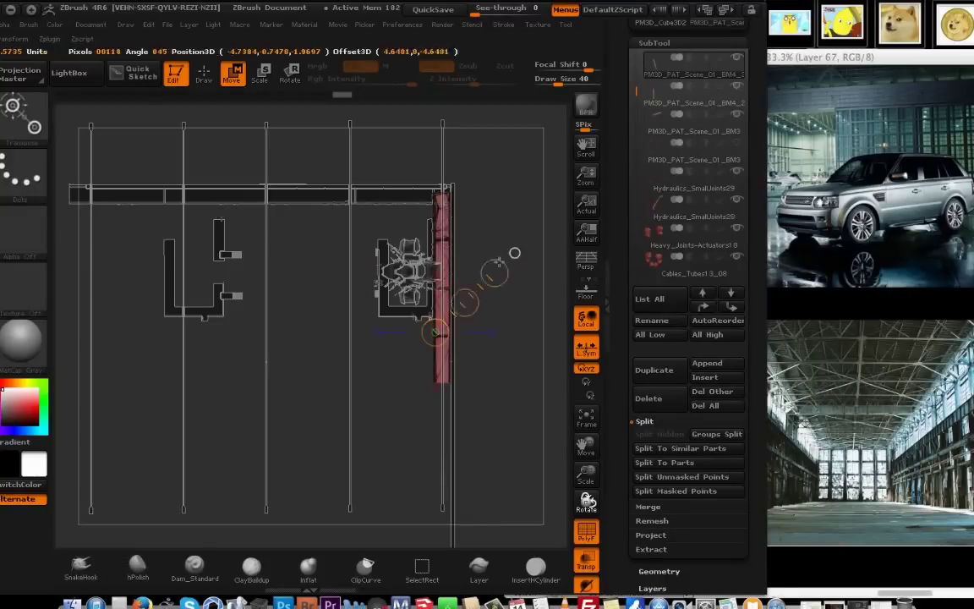
Mask the unwanted part of the second walkway copy, split it into its own subtool, and delete that subtool.
key(q)
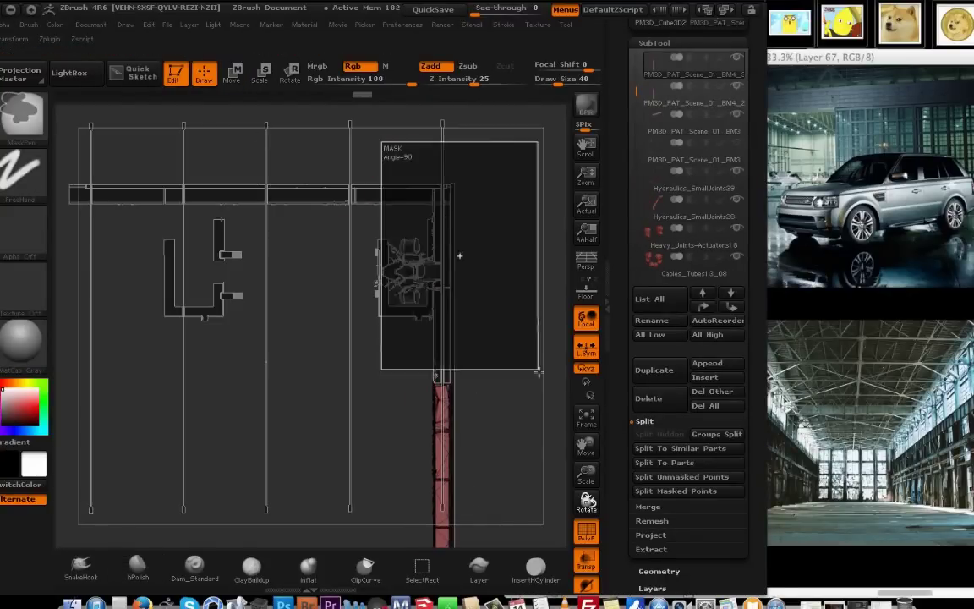
drag(643, 127, 641, 120)
click(658, 152)
click(651, 398)
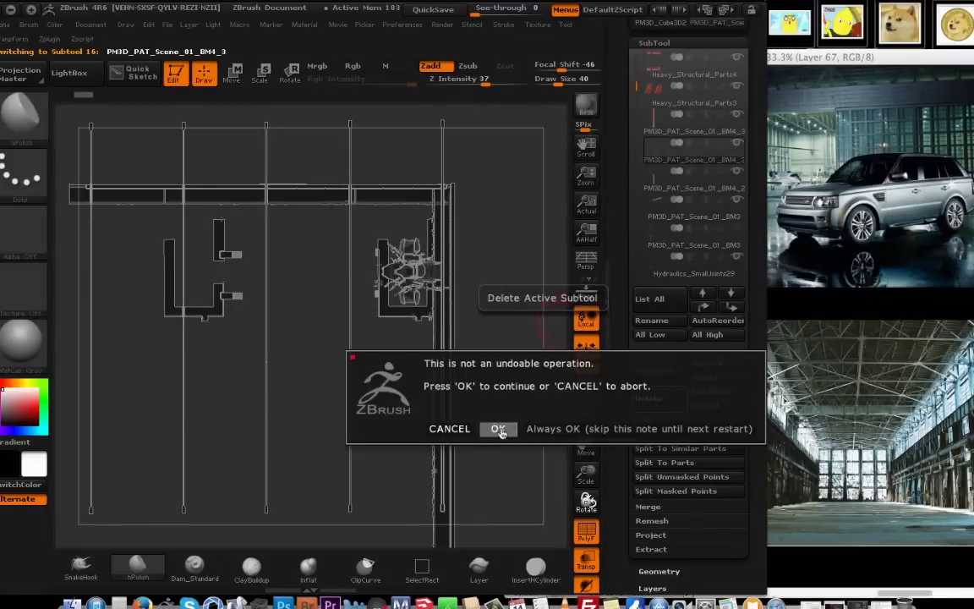
click(500, 432)
View the hangar from the front and mask the stray cable pieces floating beyond the end wall.
drag(522, 110, 530, 235)
alt+right_drag(468, 204, 414, 211)
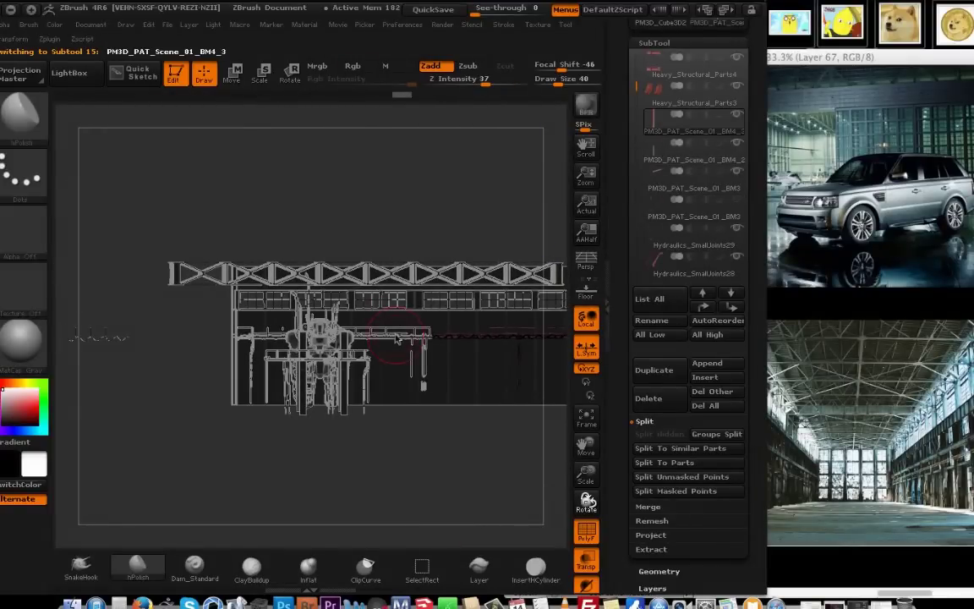
alt+click(491, 329)
ctrl+right_drag(279, 224, 382, 241)
ctrl+drag(126, 313, 276, 419)
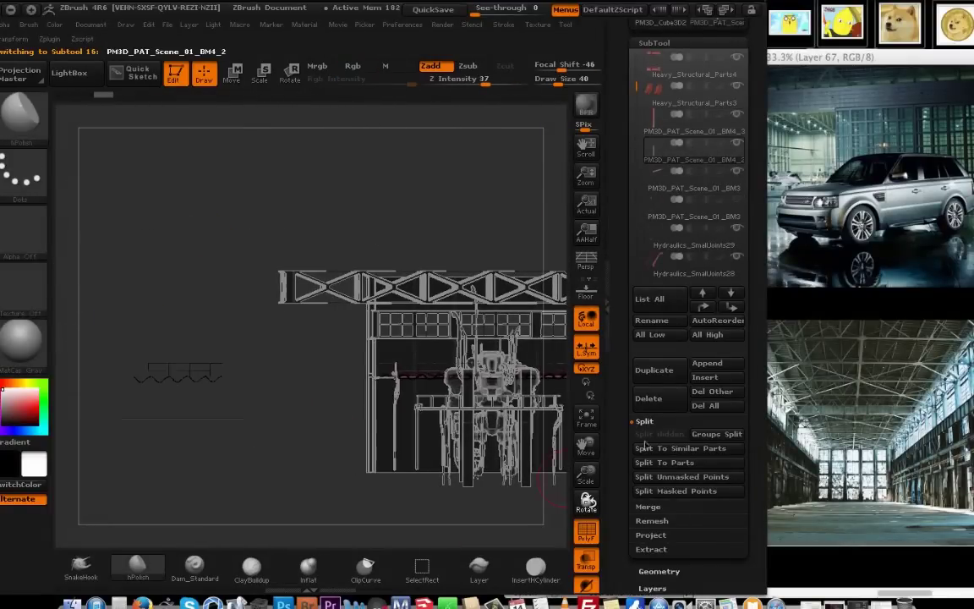
alt+click(395, 372)
alt+drag(398, 205, 150, 215)
Save the scene as the ZTool file PAT_Scene_06_BM in the MASSIVE BLACK WORKSHOP folder.
drag(589, 500, 583, 518)
drag(624, 182, 624, 471)
click(717, 81)
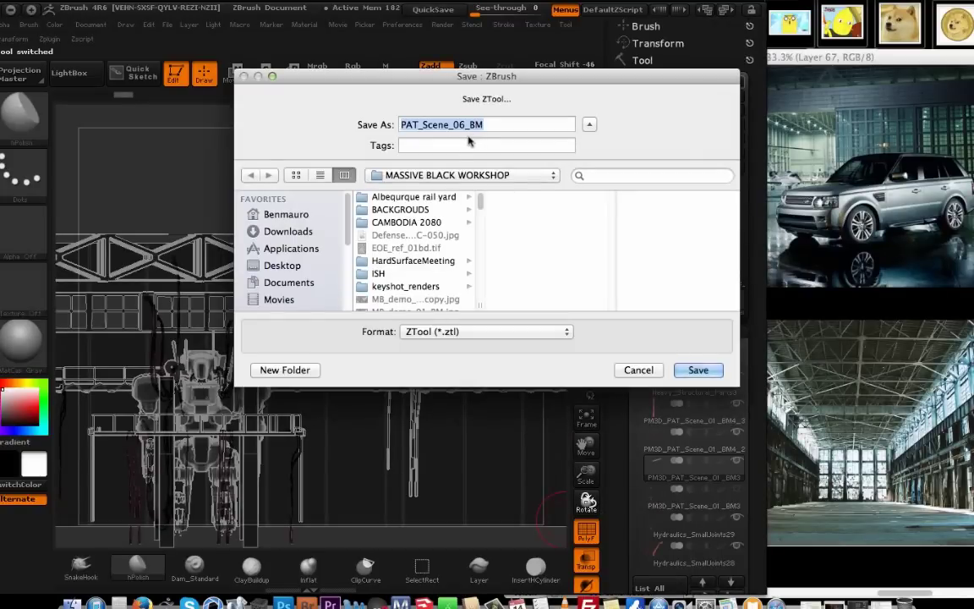
key(Return)
click(596, 184)
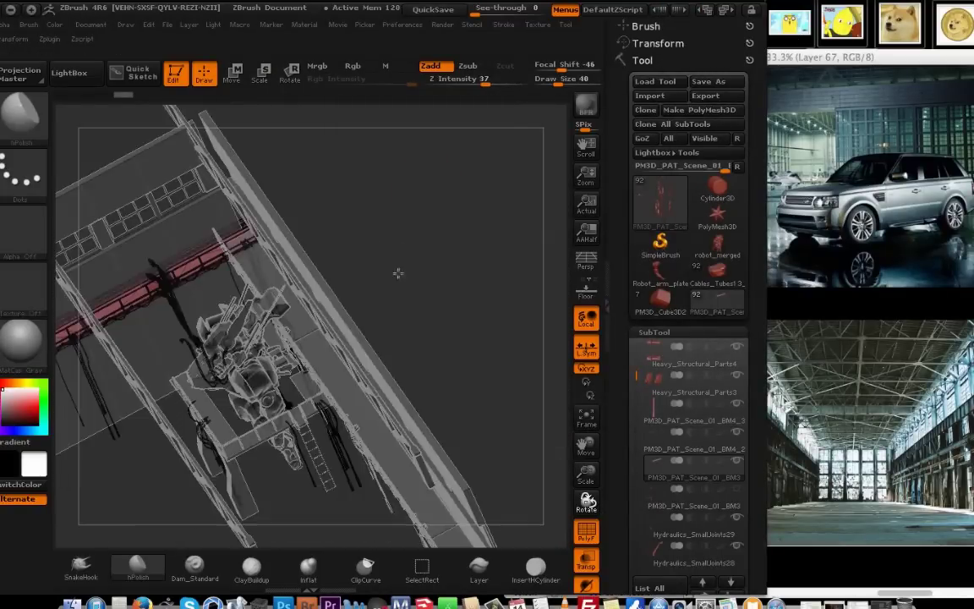
Select the long wall section behind the far platform and hide it.
drag(398, 272, 716, 504)
alt+click(358, 341)
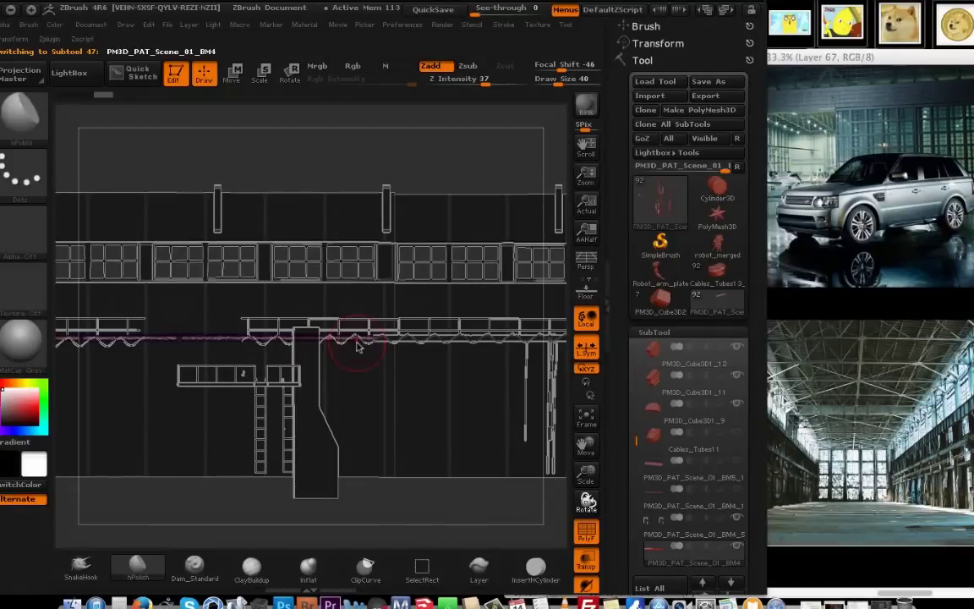
alt+drag(445, 507, 560, 519)
alt+click(490, 393)
drag(624, 372, 624, 346)
click(693, 355)
click(737, 324)
Move the BM4 walkway section away from the long wall to the open side of the far platform.
alt+click(341, 348)
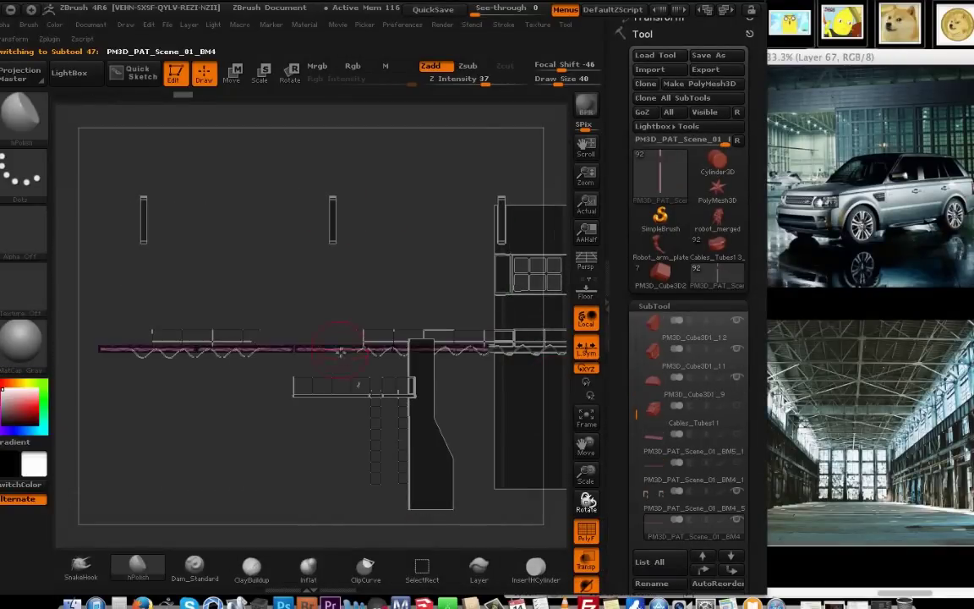
drag(355, 359, 385, 386)
mouse_move(575, 449)
alt+mouse_down()
mouse_move(534, 437)
mouse_move(549, 426)
mouse_move(460, 233)
mouse_move(455, 406)
alt+mouse_up()
key(w)
shift+drag(288, 151, 366, 150)
drag(323, 159, 375, 316)
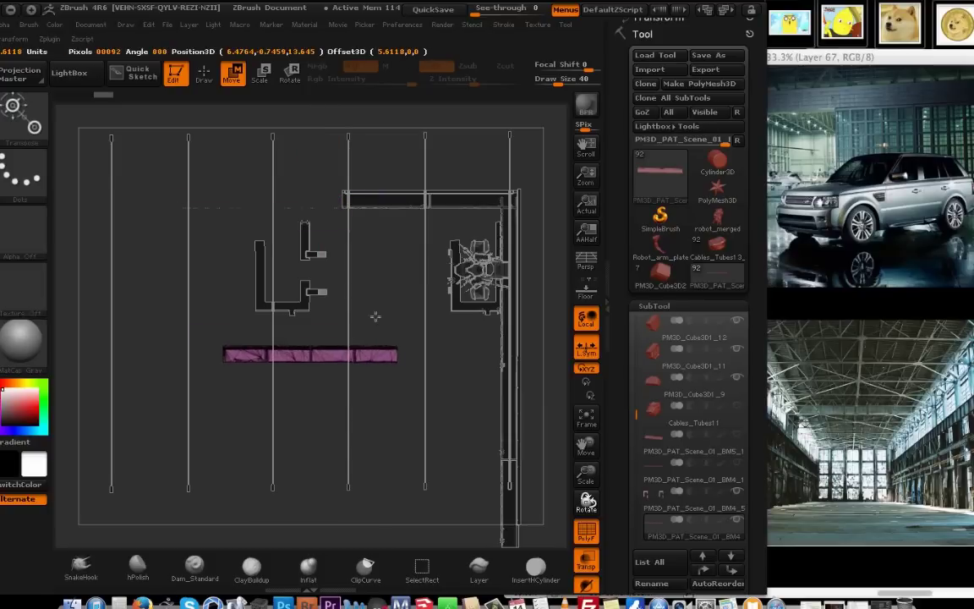
Select the blocks' subtool, mask the blocks beside the far platform, and split the masked points into a separate subtool.
alt+click(321, 254)
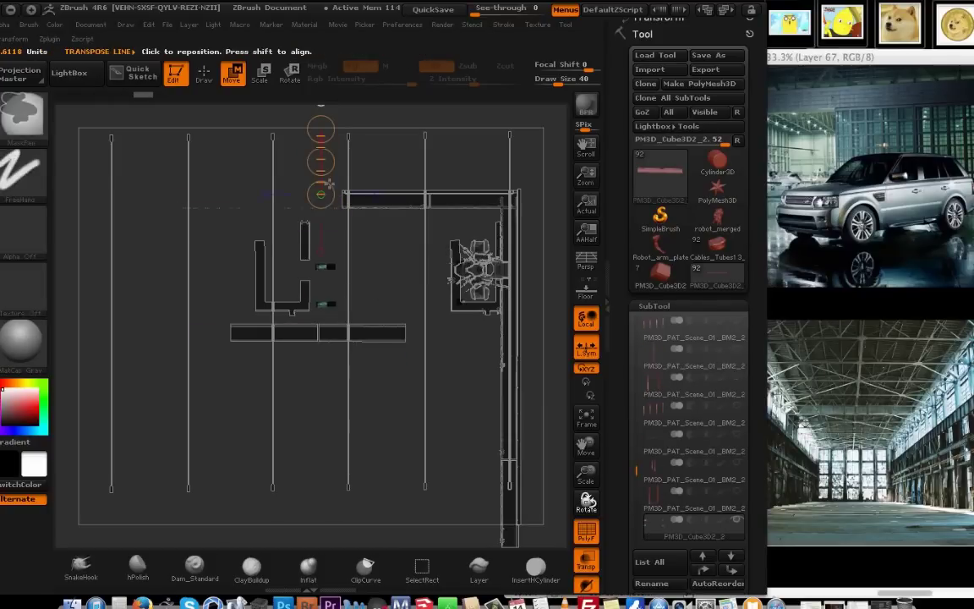
drag(633, 474, 633, 373)
key(q)
ctrl+drag(258, 163, 365, 331)
drag(633, 584, 632, 412)
click(675, 439)
Move the separated blocks to the end wall beyond the mech and duplicate them into a row along it.
alt+click(320, 254)
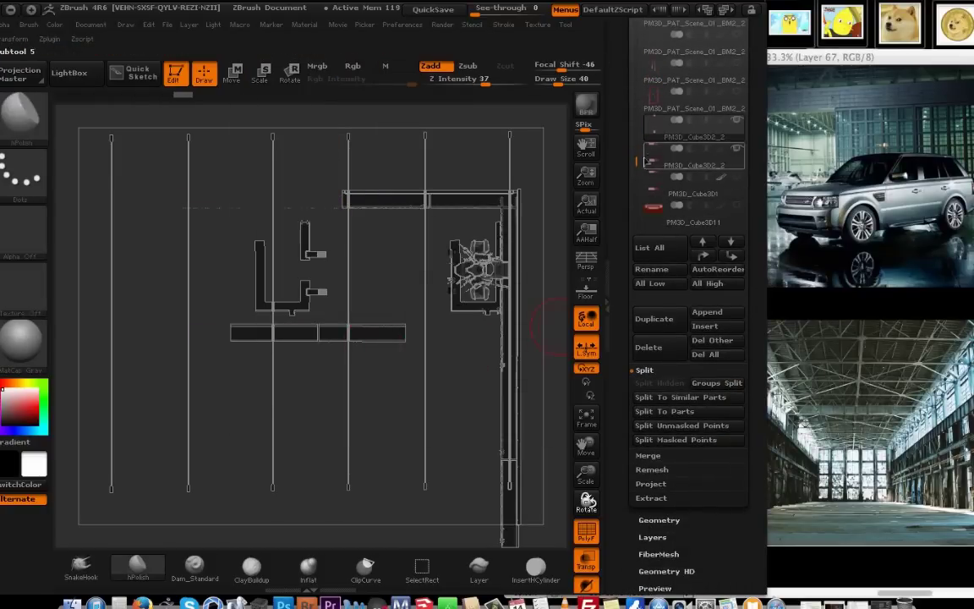
key(w)
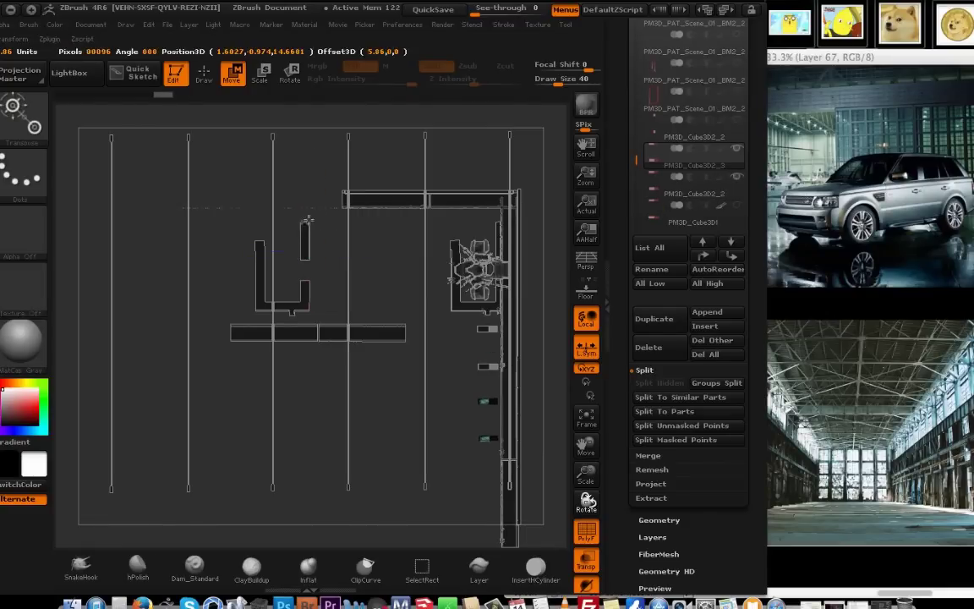
alt+click(485, 328)
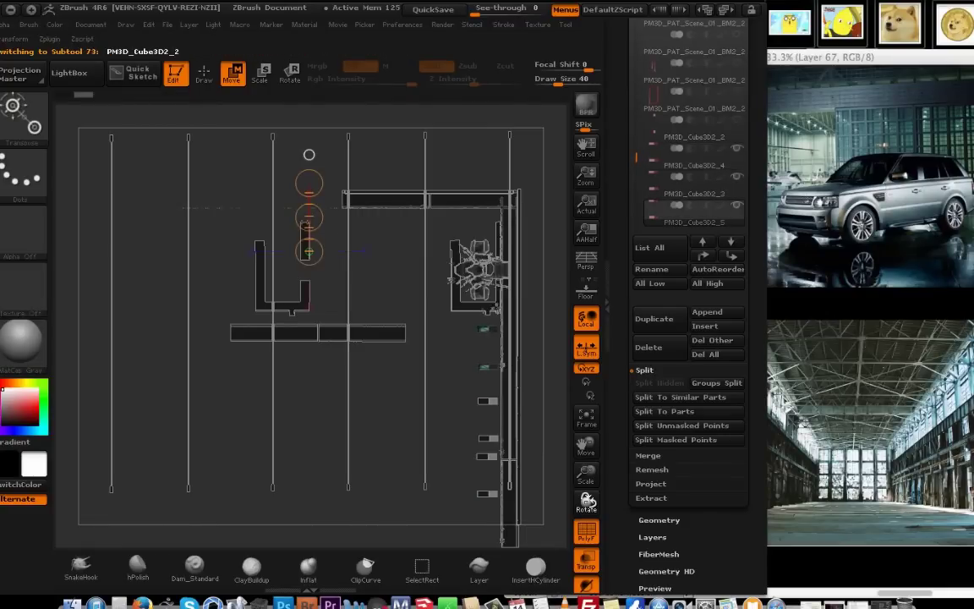
Mask the far platform, split it from the mech's platform with Split Unmasked Points, and delete the far platform.
alt+click(502, 295)
key(q)
ctrl+drag(203, 158, 330, 341)
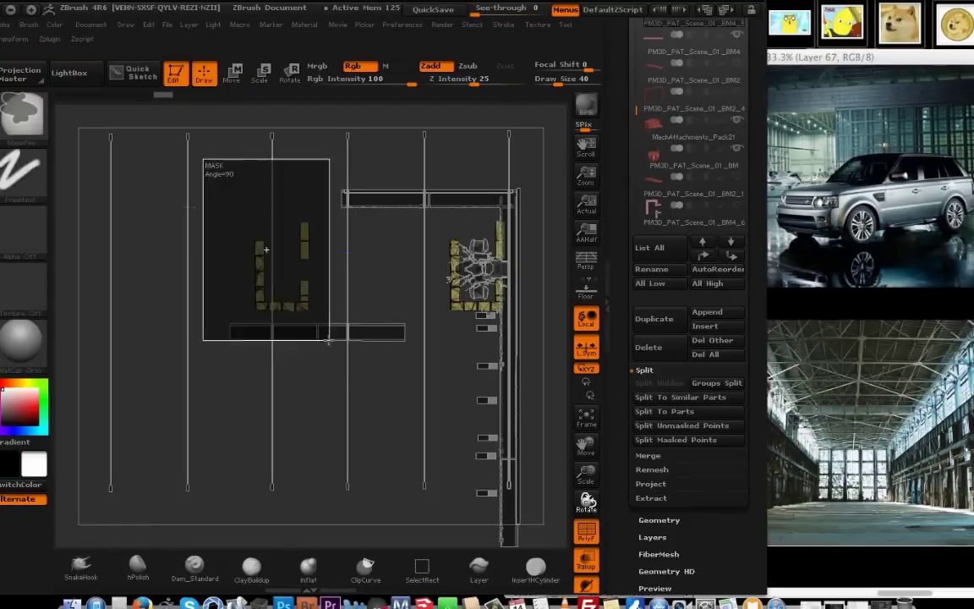
click(674, 426)
alt+click(301, 293)
key(Delete)
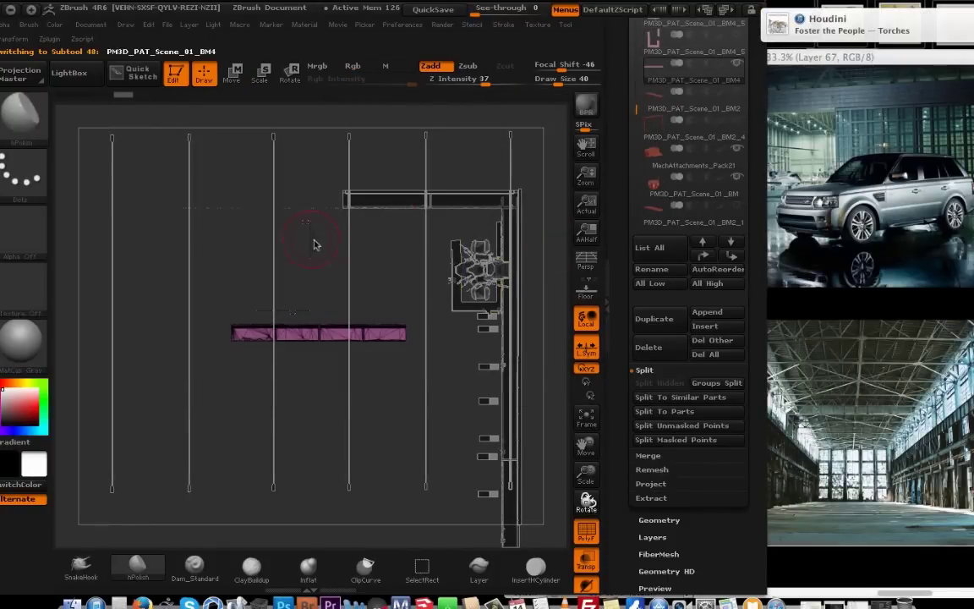
Mask the stray pieces beyond the BM3 walkway's open end, split the masked points into their own subtool, and hide it.
alt+click(518, 350)
alt+click(355, 202)
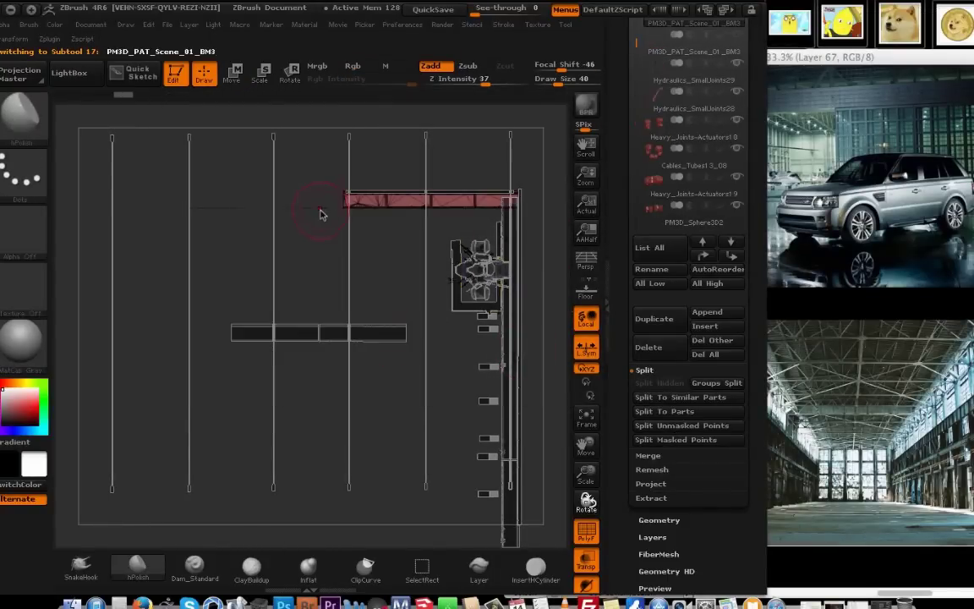
ctrl+drag(145, 139, 344, 249)
click(660, 428)
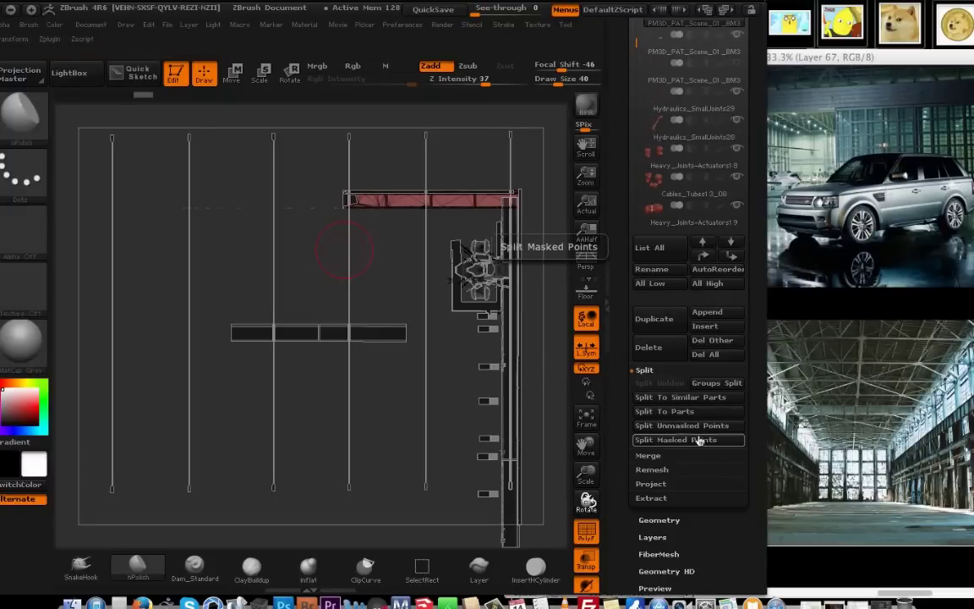
drag(636, 39, 635, 34)
click(652, 103)
click(736, 152)
Mask the three farthest cross beams of PM3D_Cube3D1_27, split the masked points, and hide the split-off beams.
drag(549, 229, 552, 317)
shift+drag(460, 460, 528, 409)
alt+click(244, 144)
click(233, 74)
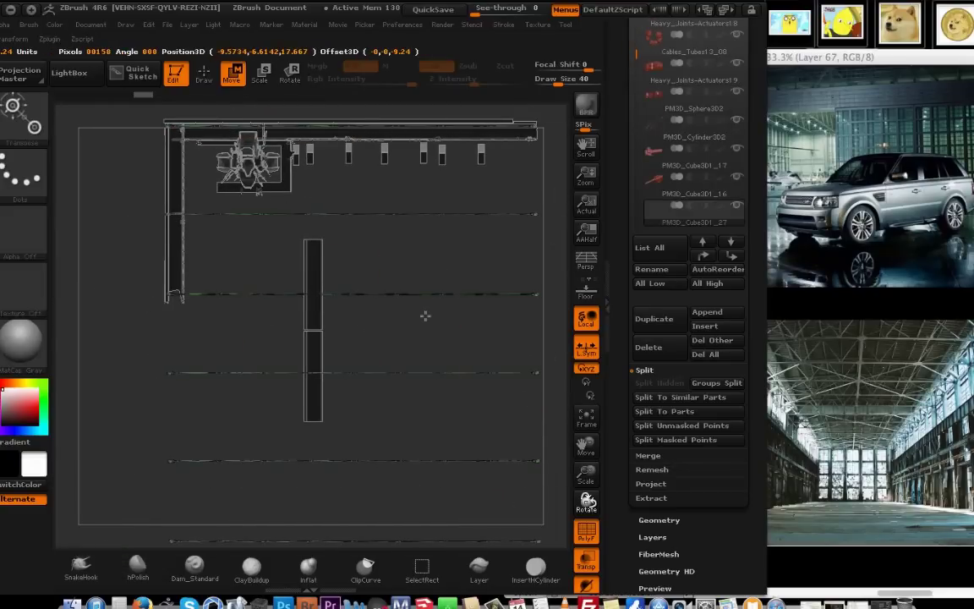
mouse_move(435, 417)
alt+mouse_down()
mouse_move(418, 399)
mouse_move(416, 335)
alt+mouse_up()
click(203, 74)
ctrl+drag(117, 487, 528, 285)
click(669, 441)
drag(637, 54, 637, 59)
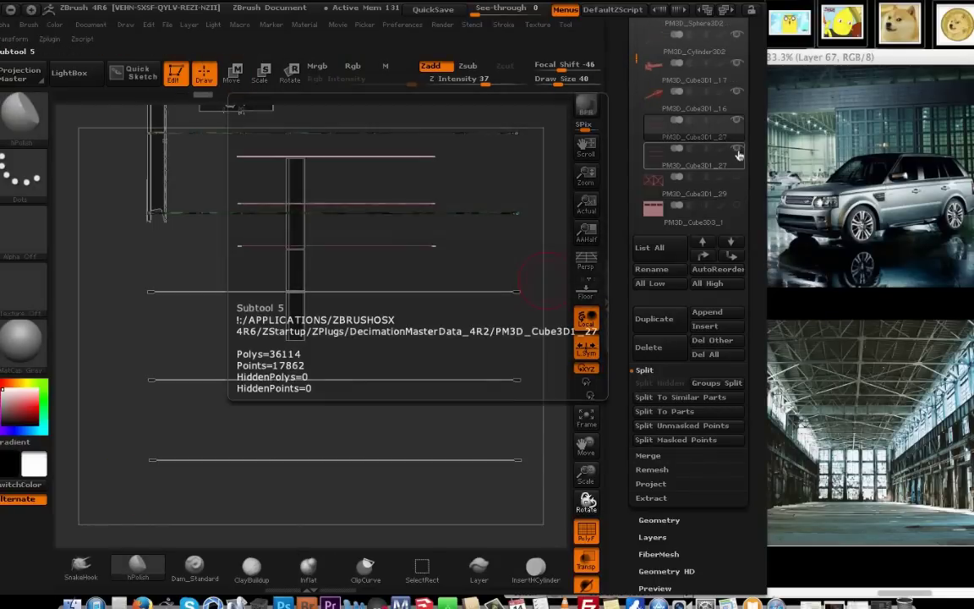
click(738, 154)
With polyframe and transparency off, mask the end wall beside the mech and split the masked points from the long wall.
alt+drag(474, 321, 446, 239)
click(586, 532)
click(586, 559)
drag(461, 510, 412, 421)
alt+click(121, 334)
drag(84, 279, 84, 254)
ctrl+drag(83, 202, 138, 501)
click(674, 438)
Move the split-off end wall to the opposite end of the hangar and rotate it square to the long wall.
alt+click(105, 340)
alt+drag(100, 406, 122, 509)
key(w)
drag(316, 484, 392, 484)
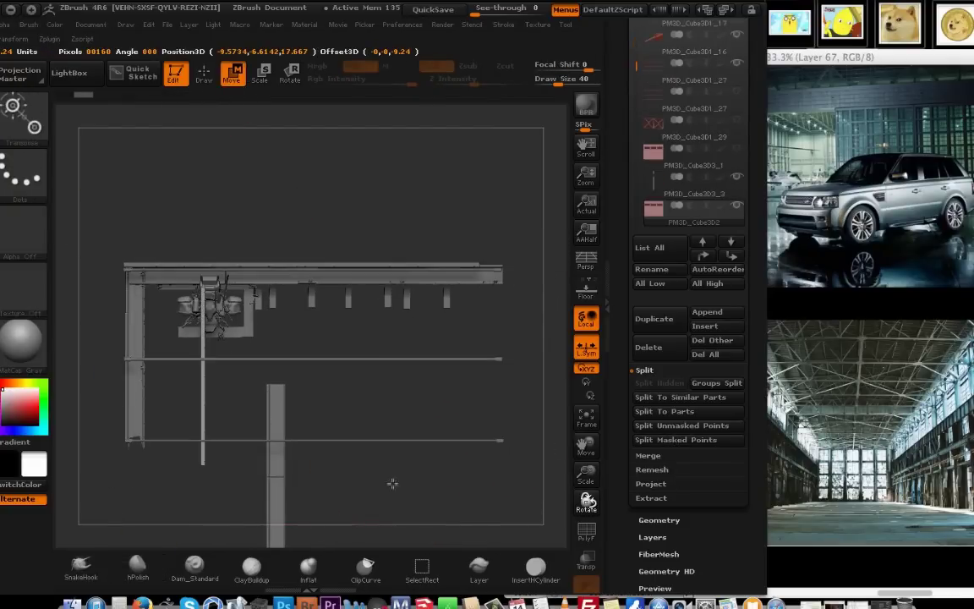
key(r)
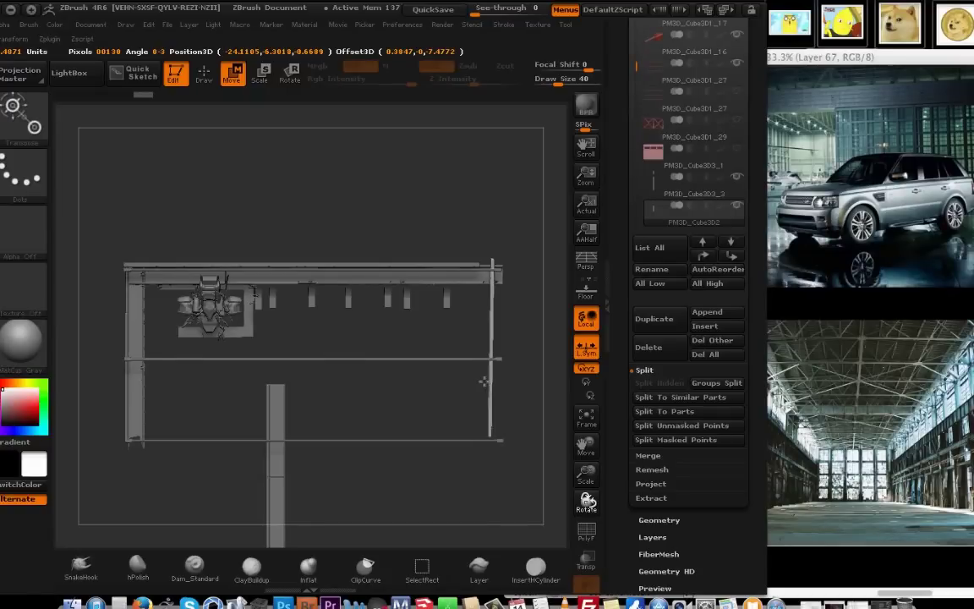
drag(481, 467, 382, 266)
Turn off perspective distortion and move the end wall well beyond the long wall's open end.
key(p)
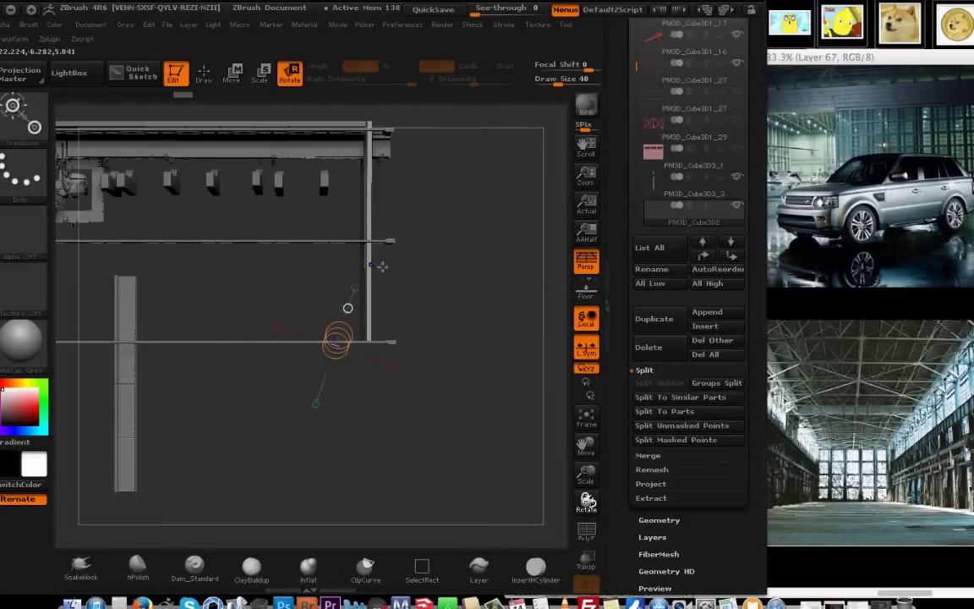
click(586, 261)
shift+drag(289, 312, 552, 319)
click(234, 76)
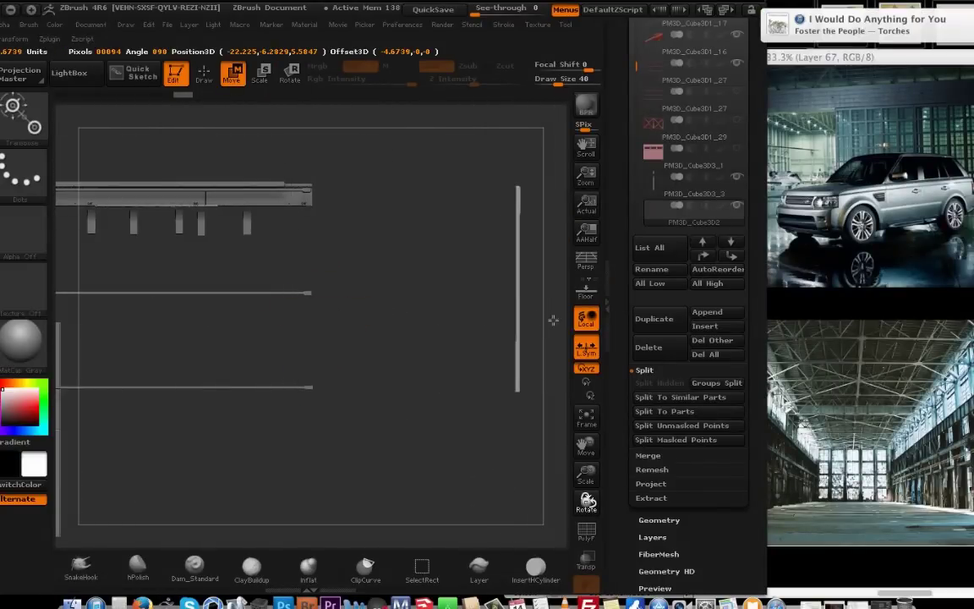
Select the long wall PM3D_Cube3D3_3, show its polyframe, and process it with Decimation Master.
alt+click(294, 203)
key(shift+f)
drag(398, 263, 486, 355)
alt+drag(423, 296, 506, 380)
click(49, 39)
click(115, 338)
click(509, 381)
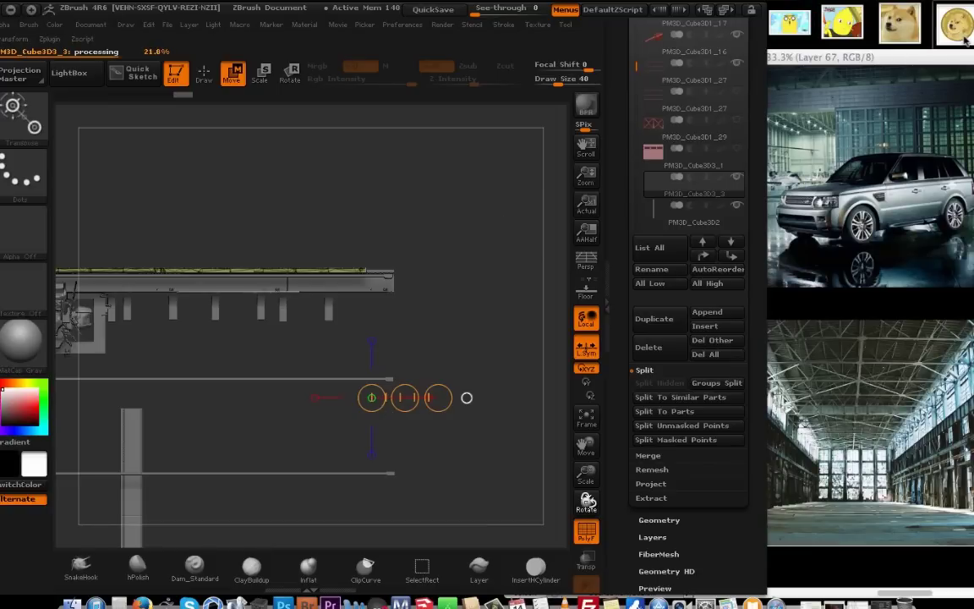
click(792, 38)
key(space)
drag(812, 27, 591, 51)
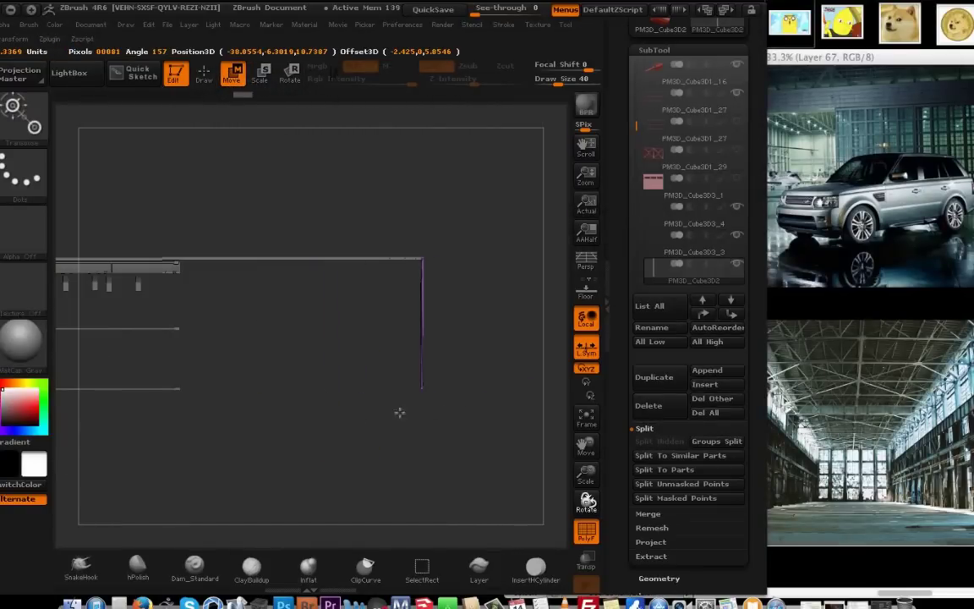
Undo the end wall's last move and reposition it at the far end of the extended long wall.
drag(400, 413, 433, 394)
key(ctrl+z)
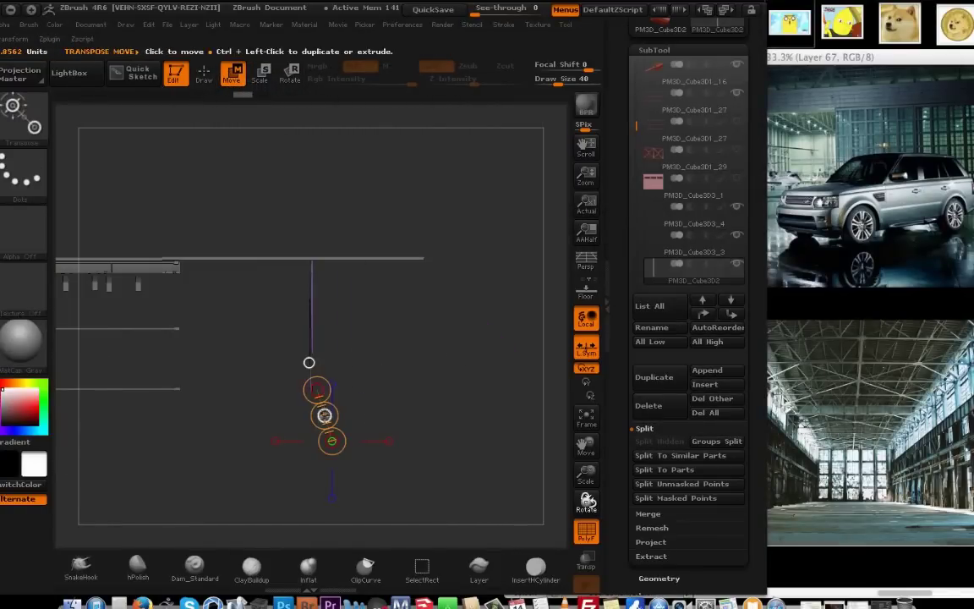
alt+drag(76, 363, 284, 386)
Duplicate the BM4_3 walkway section twice and place the copies end to end along the extended wall.
alt+click(343, 294)
alt+drag(468, 348, 367, 360)
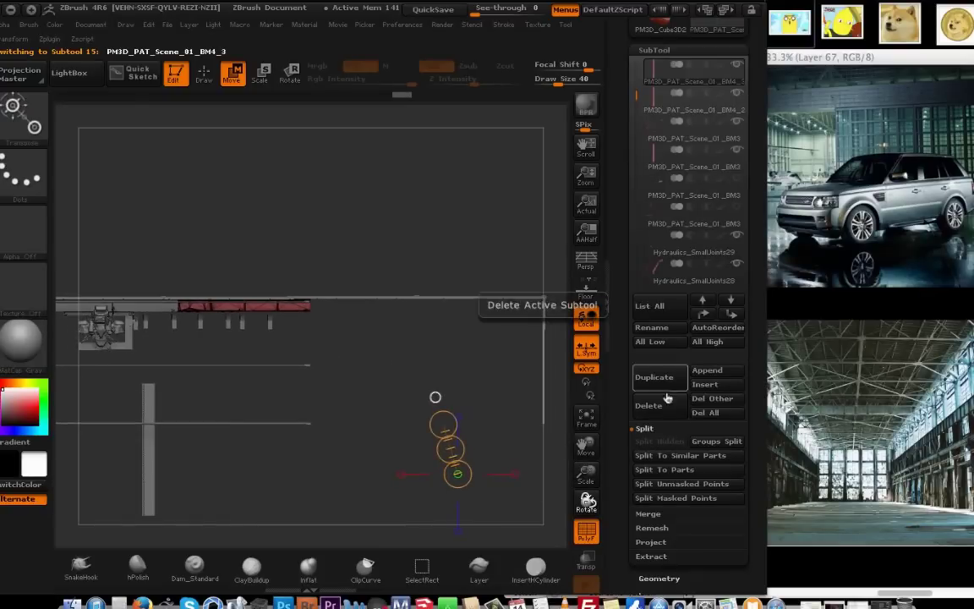
click(663, 389)
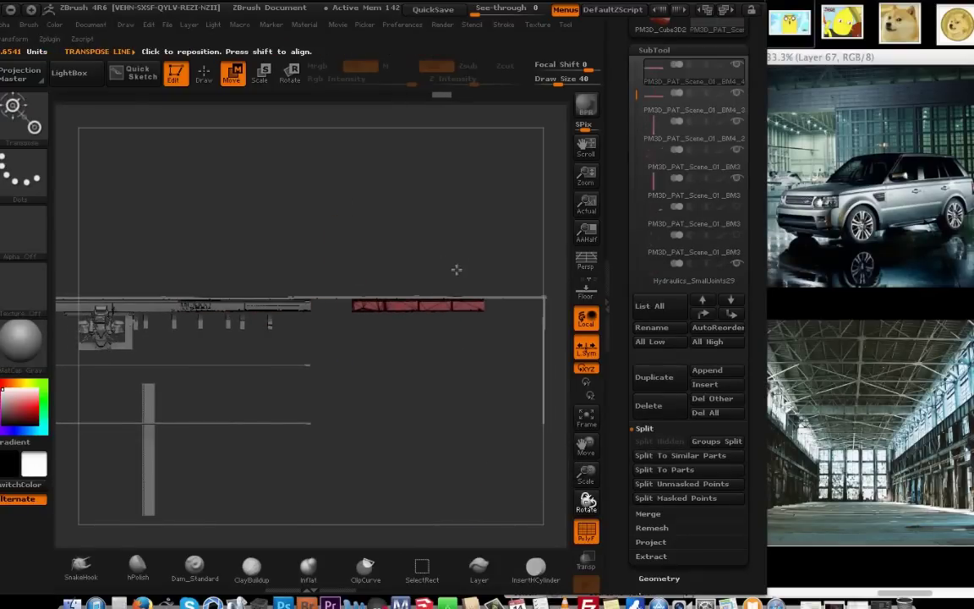
alt+drag(457, 270, 343, 221)
click(662, 380)
drag(341, 278, 372, 282)
Move the end wall to the extended walkway's end, and copy the freestanding platform twice to the junction of the two halls.
alt+click(469, 340)
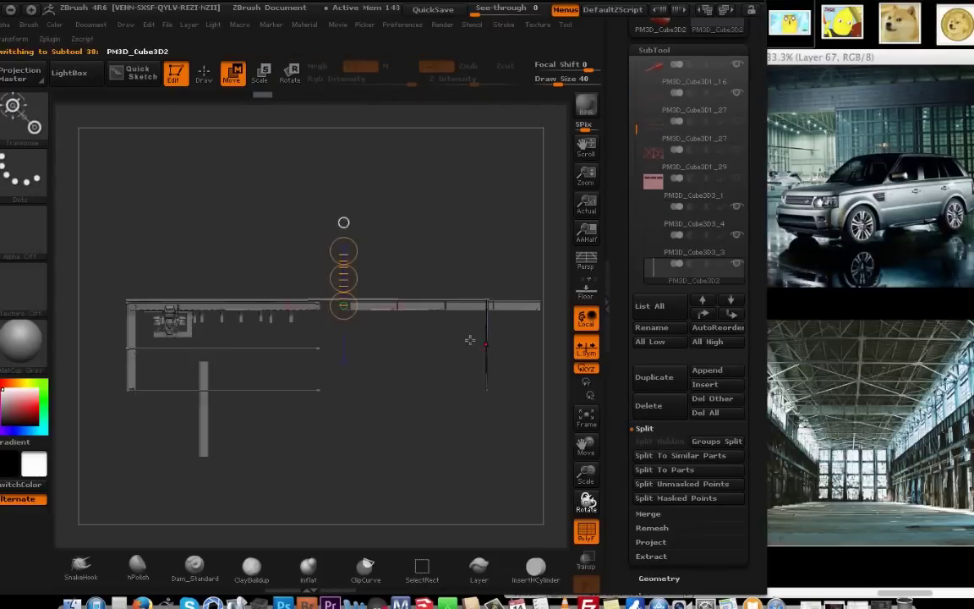
alt+click(202, 440)
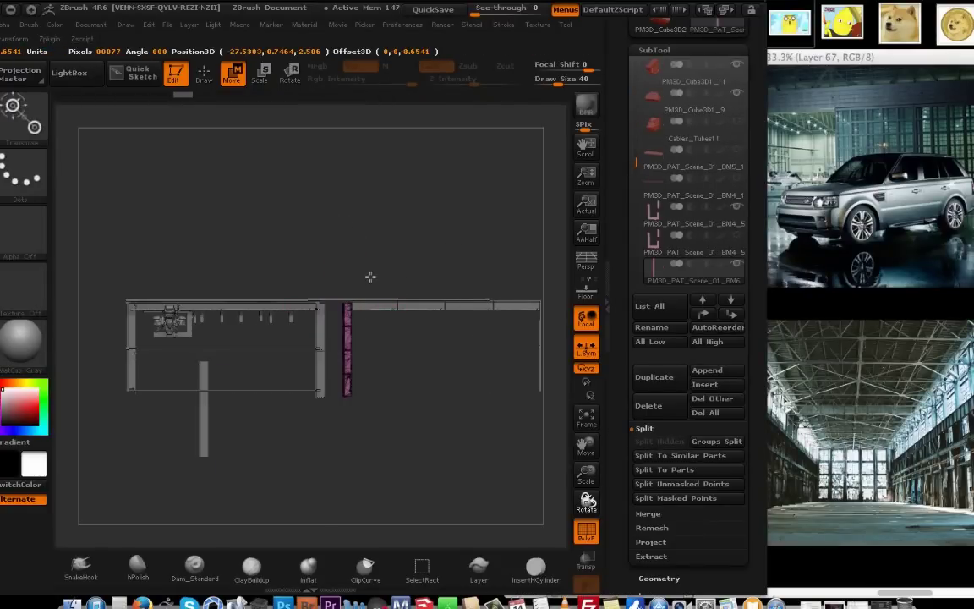
Merge the two parallel crosswise walkways into one subtool and duplicate it outward to double their length.
alt+click(321, 317)
click(660, 243)
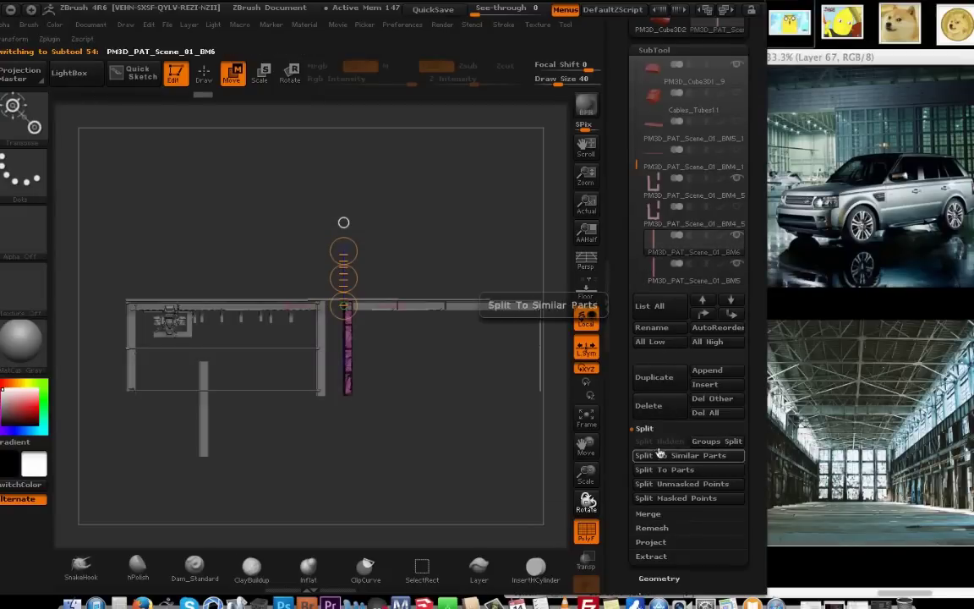
click(649, 513)
click(663, 456)
click(528, 457)
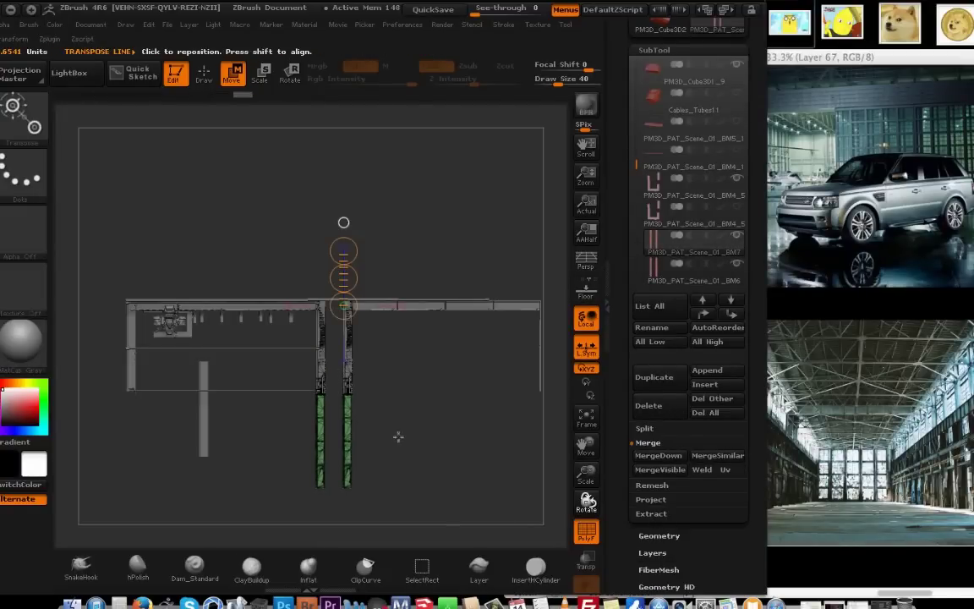
Duplicate the last block pair of the first hall toward the crosswise walkways and save the tool.
alt+click(290, 319)
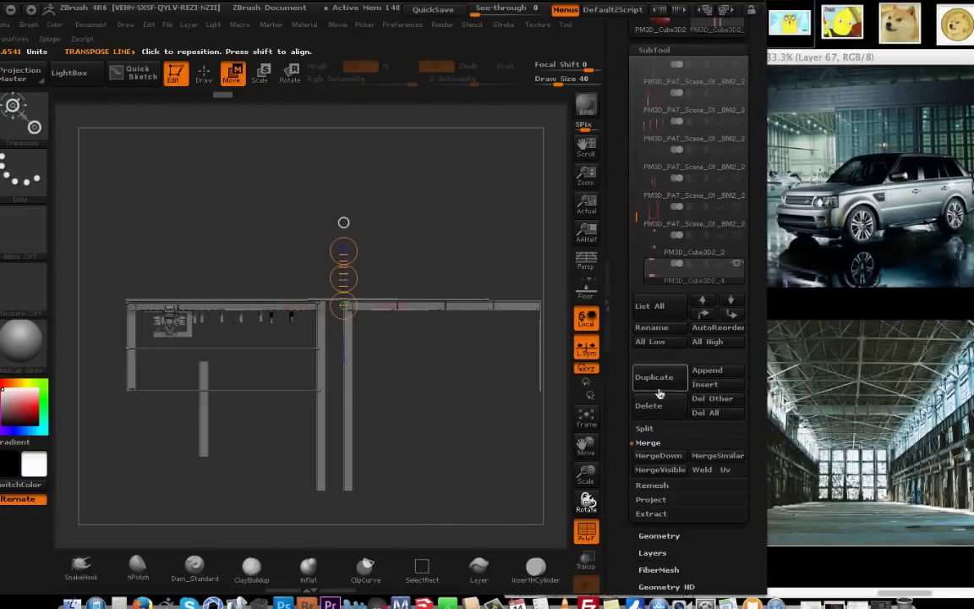
drag(757, 181, 758, 463)
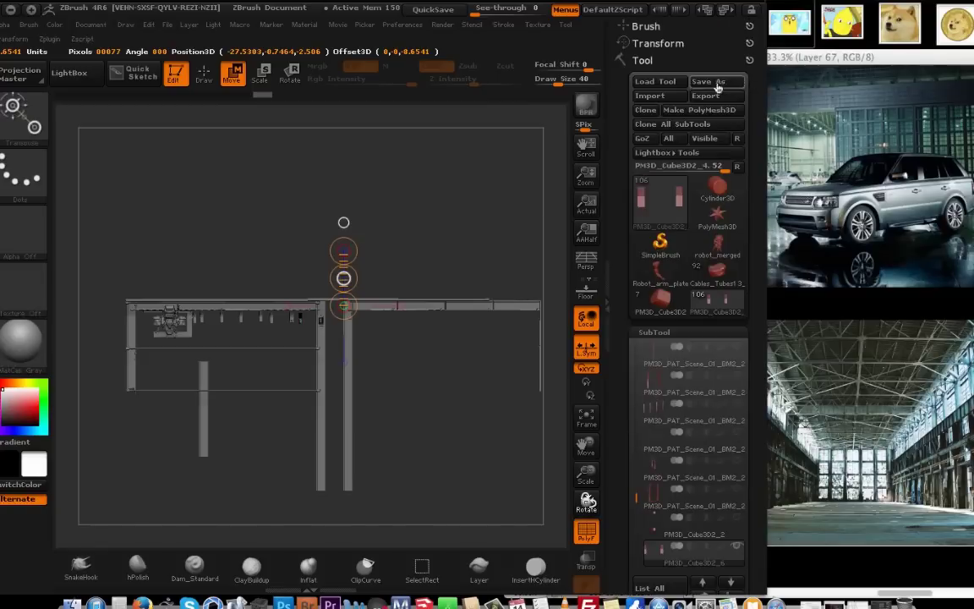
click(717, 82)
key(Return)
click(621, 187)
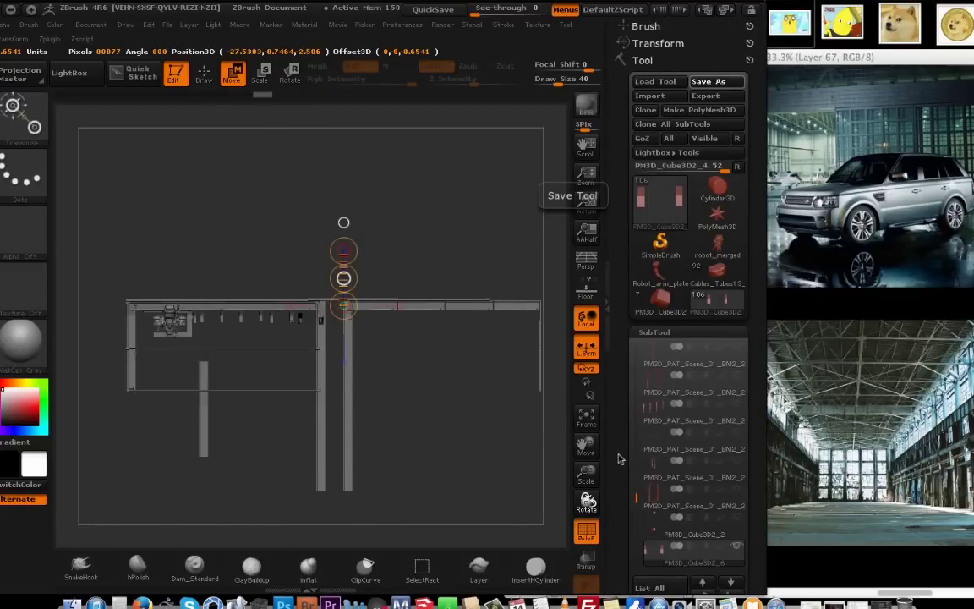
Duplicate the block pair repeatedly and space the copies along the second hall's wall up to its end.
drag(636, 456, 636, 310)
click(657, 513)
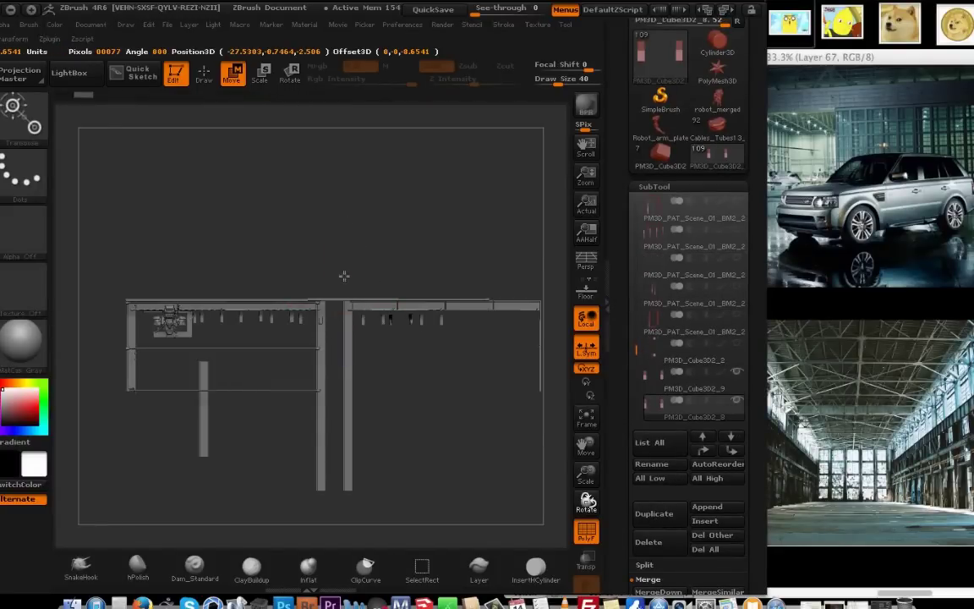
alt+click(443, 322)
key(ctrl+shift+d)
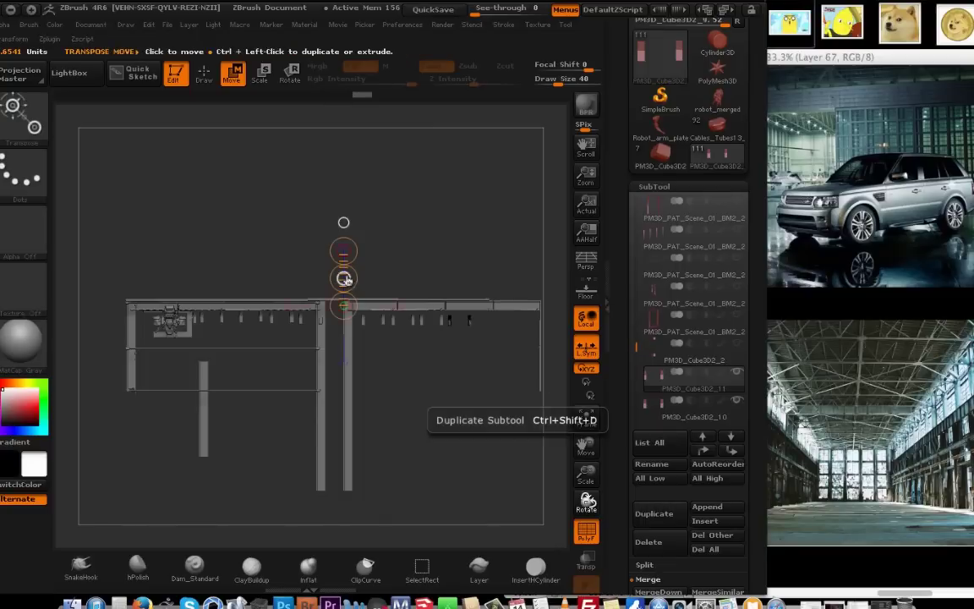
drag(344, 279, 371, 279)
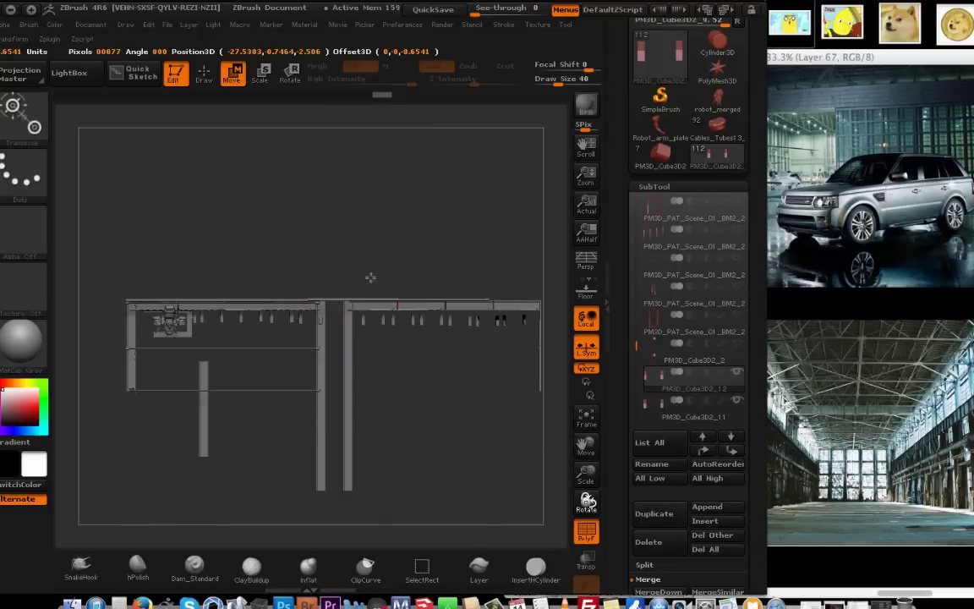
Merge the second hall's duplicated block subtools together with MergeDown.
click(650, 541)
click(659, 572)
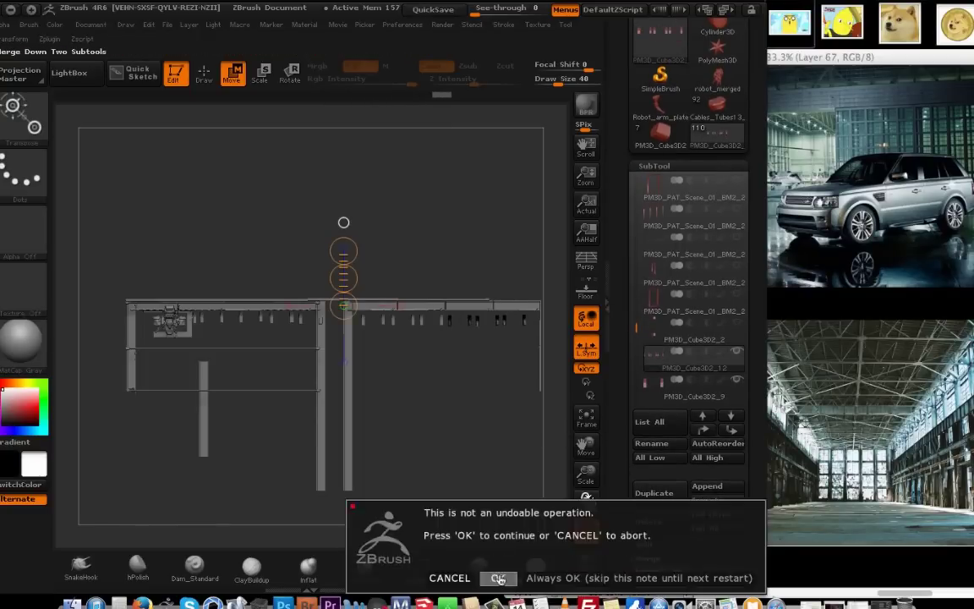
click(500, 578)
click(660, 571)
click(500, 578)
Try to decimate the merged mech copy in the second hall, and restore Edit mode with the whole scene framed.
click(95, 347)
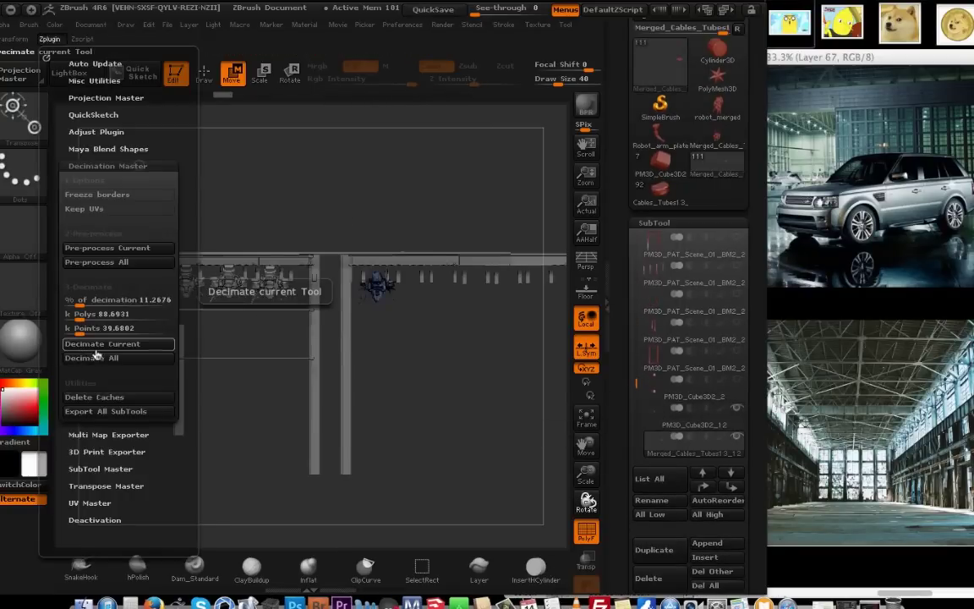
click(89, 304)
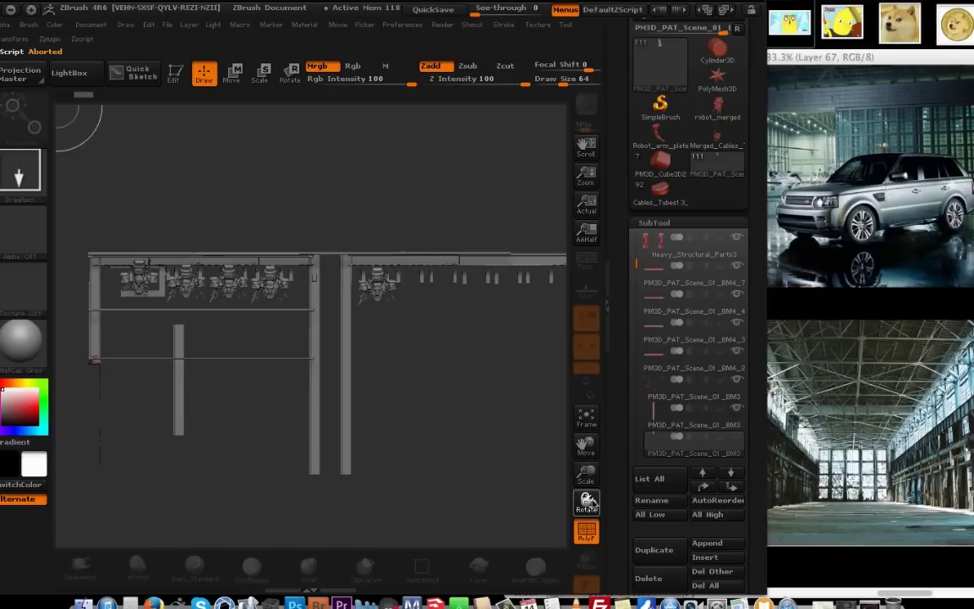
drag(287, 300, 209, 130)
key(t)
mouse_move(374, 358)
shift+mouse_down()
mouse_move(450, 305)
mouse_move(414, 449)
mouse_move(348, 376)
mouse_move(359, 338)
shift+mouse_up()
click(591, 423)
key(f)
Select the second hall's mech copy, assign it a single polygroup, and decimate it with Decimation Master.
alt+click(360, 253)
alt+click(256, 256)
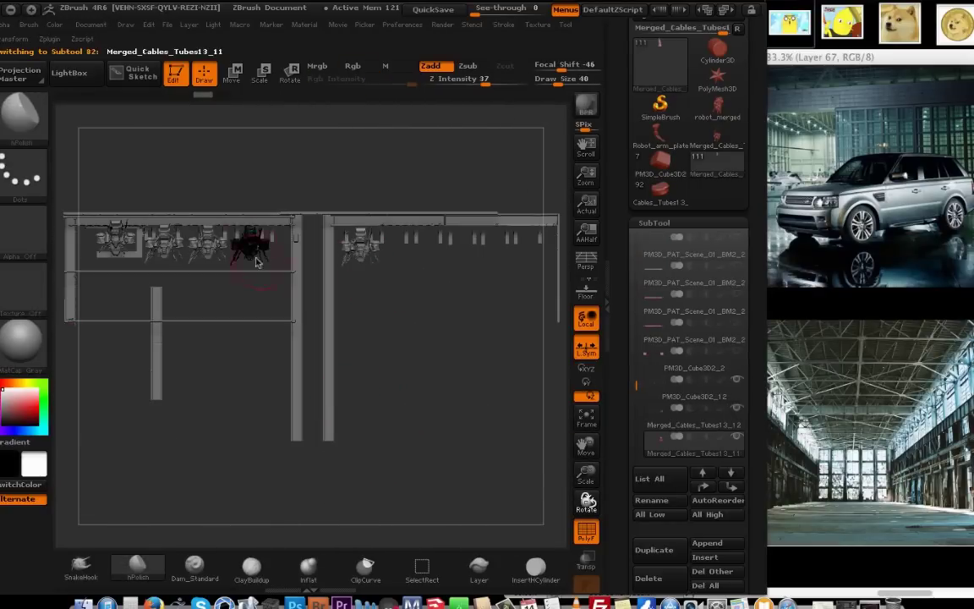
alt+click(360, 252)
click(49, 39)
click(97, 345)
mouse_move(586, 475)
mouse_down()
mouse_move(483, 437)
mouse_move(288, 473)
mouse_move(583, 483)
mouse_up()
key(ctrl+w)
alt+drag(364, 499, 407, 451)
click(49, 39)
click(108, 347)
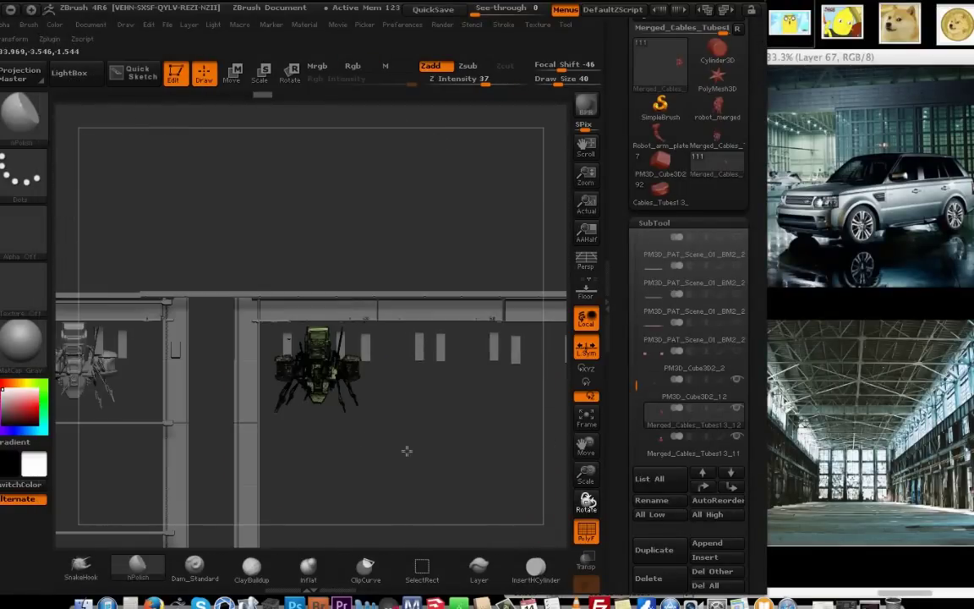
Duplicate the second hall's mech three times and line up the copies between the blocks along the wall.
key(ctrl+shift+d)
key(w)
shift+drag(327, 294, 427, 286)
drag(325, 294, 428, 294)
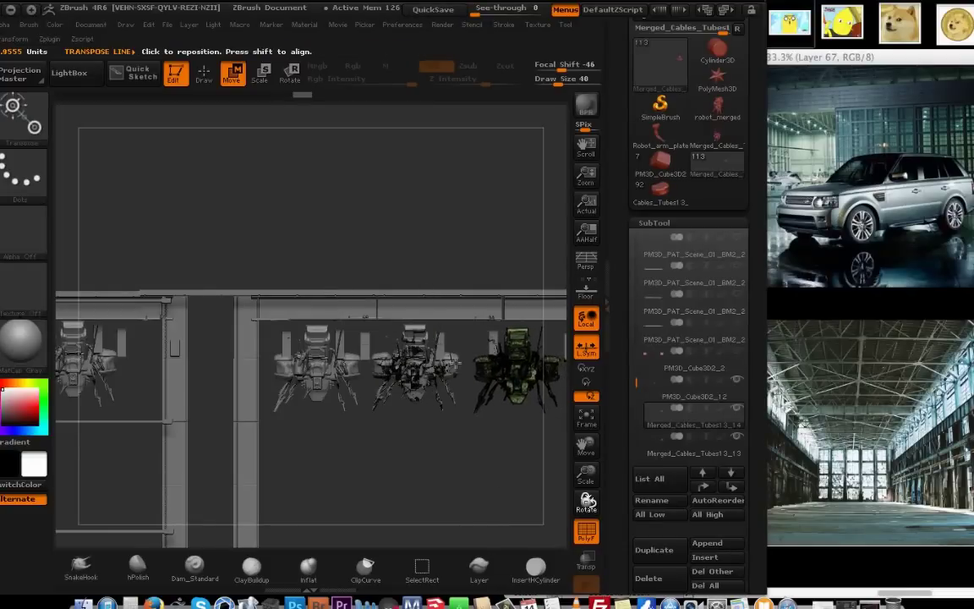
alt+drag(440, 474, 266, 471)
alt+drag(345, 506, 332, 473)
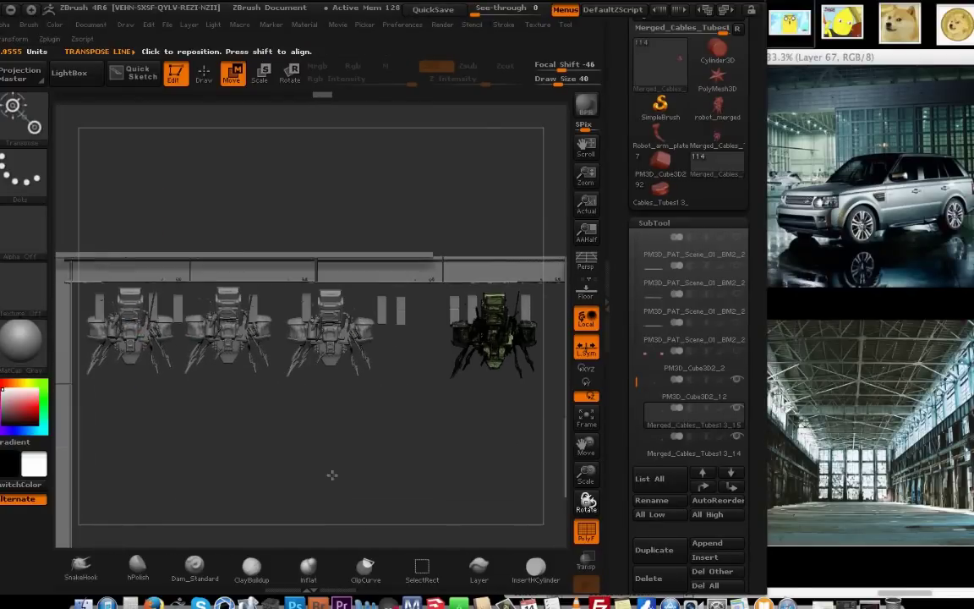
Turn on perspective, select the freestanding BM4 platform, and lower it below the level of the other walkways.
alt+drag(223, 454, 275, 433)
shift+drag(376, 402, 365, 384)
drag(195, 286, 477, 487)
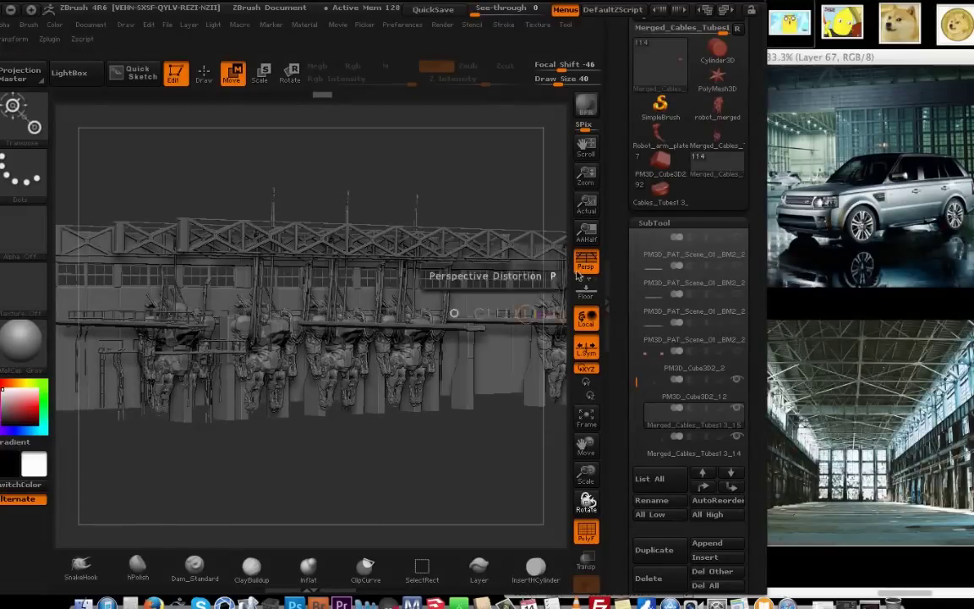
click(586, 260)
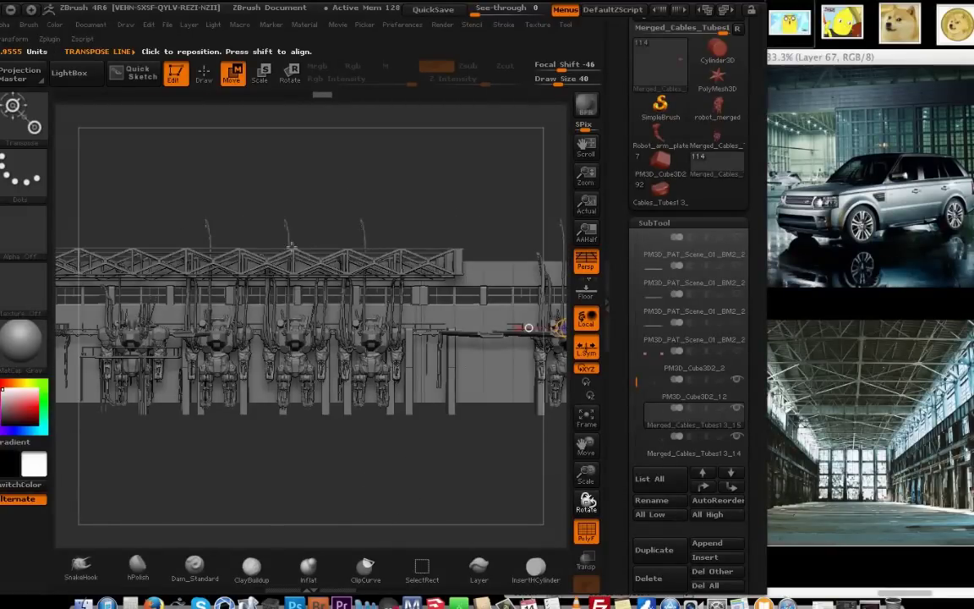
drag(291, 246, 359, 349)
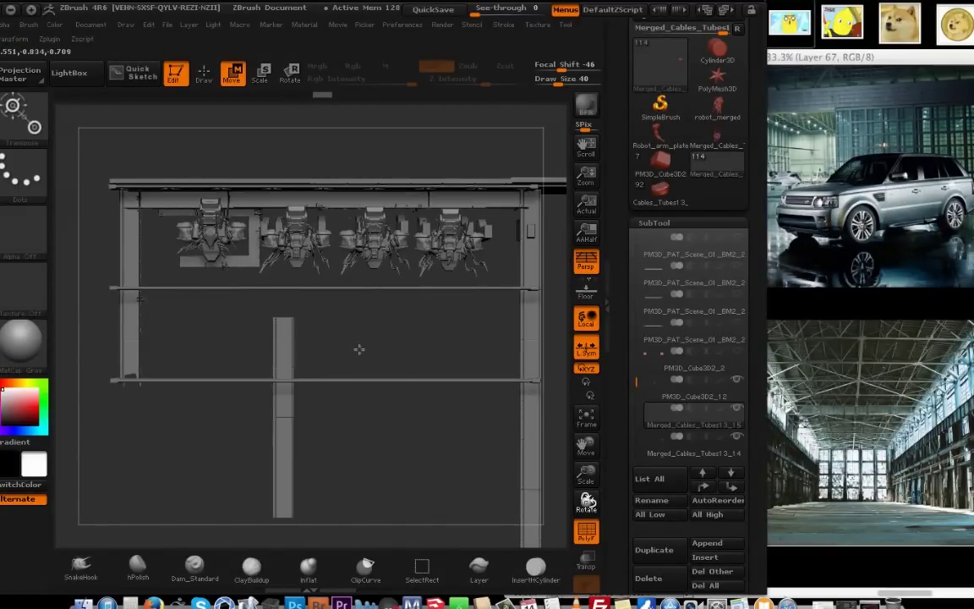
alt+click(290, 432)
shift+drag(200, 448, 177, 421)
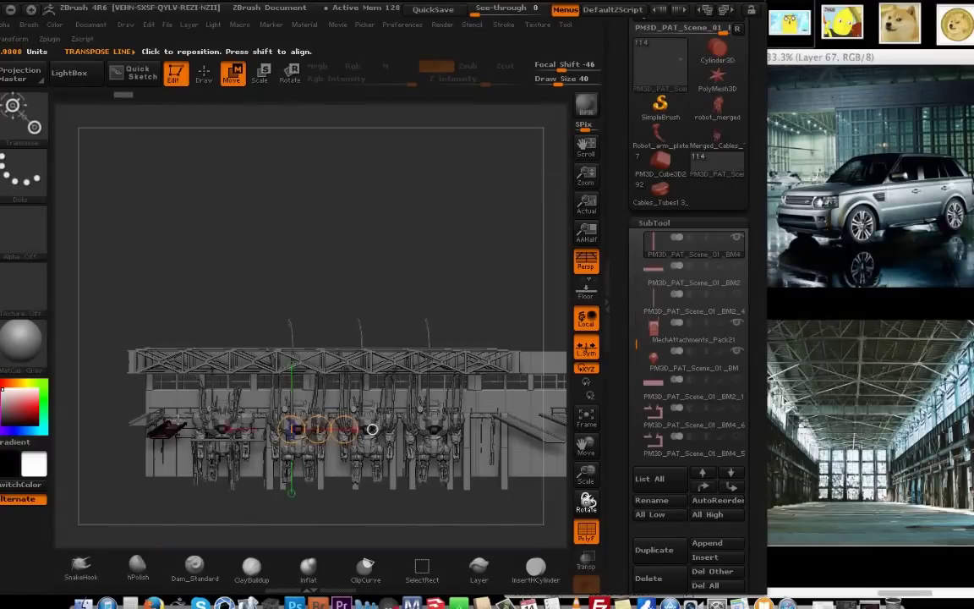
drag(269, 499, 486, 473)
Turn off perspective and fit the lowered platform with copies of the walkway's railing and hanging cables.
alt+click(474, 344)
key(shift+f)
key(p)
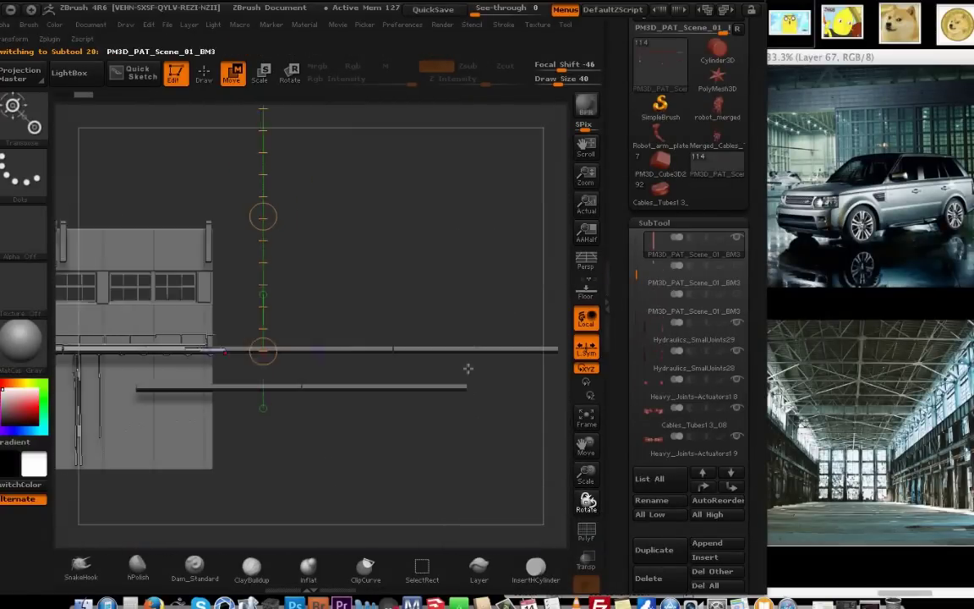
alt+drag(246, 332, 389, 325)
drag(501, 433, 582, 526)
drag(529, 478, 478, 455)
drag(299, 397, 448, 457)
alt+click(372, 212)
alt+click(397, 199)
drag(423, 271, 482, 423)
alt+click(279, 287)
drag(279, 511, 588, 424)
alt+drag(605, 522, 361, 506)
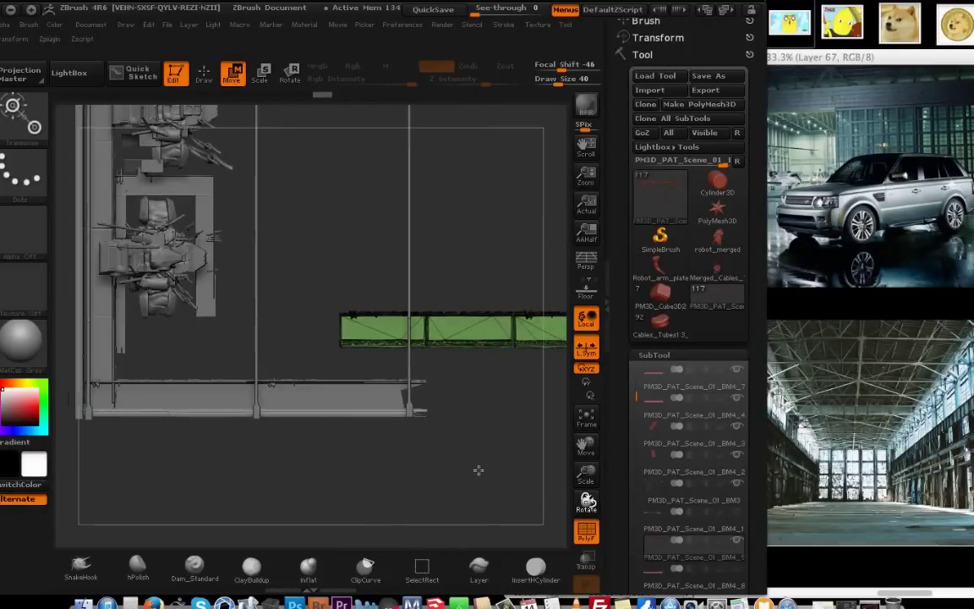
Load the Nickz_humanMale tool from LightBox and switch back to the hangar scene tool.
key(comma)
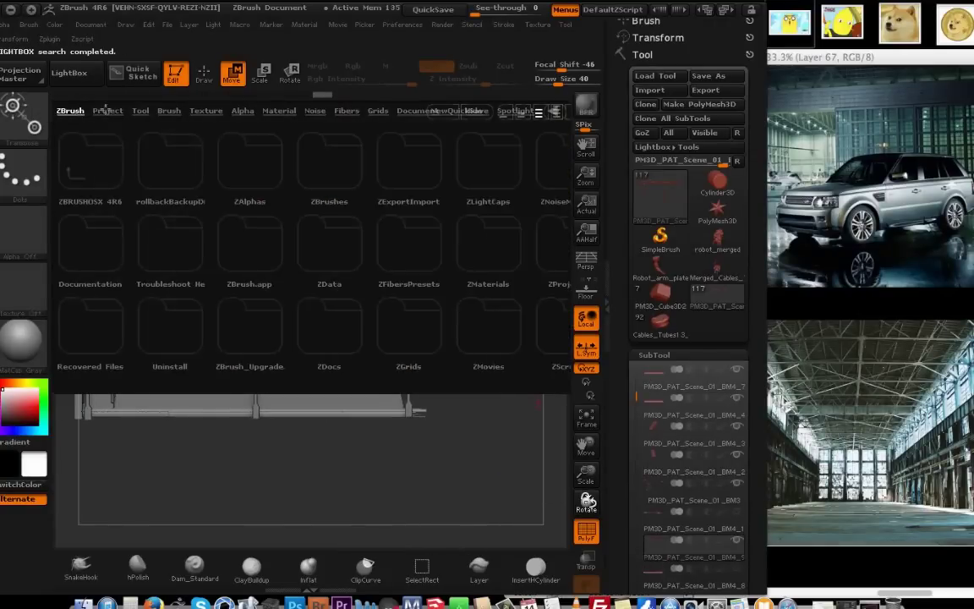
double_click(110, 337)
double_click(93, 148)
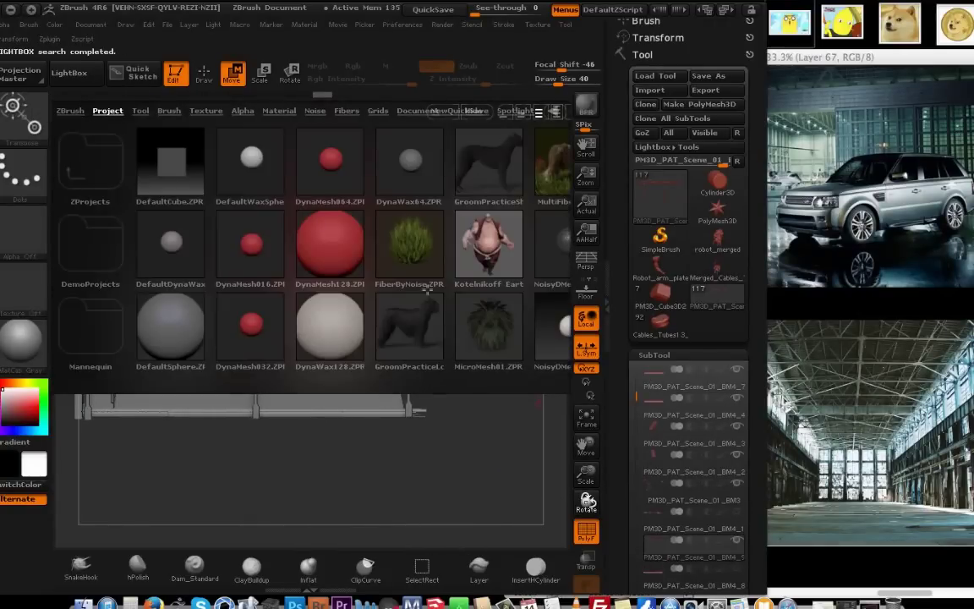
drag(469, 296, 322, 296)
click(141, 110)
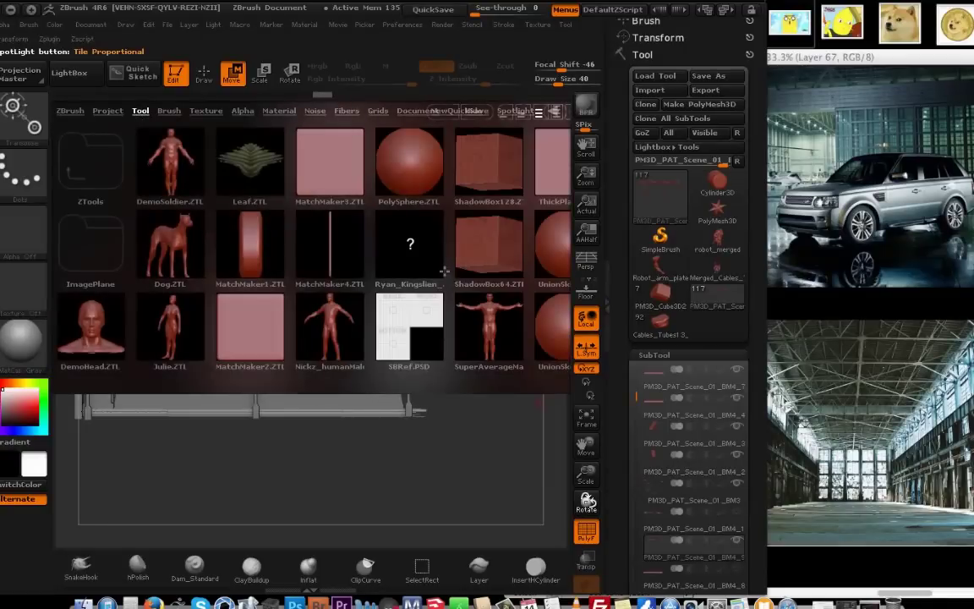
double_click(330, 330)
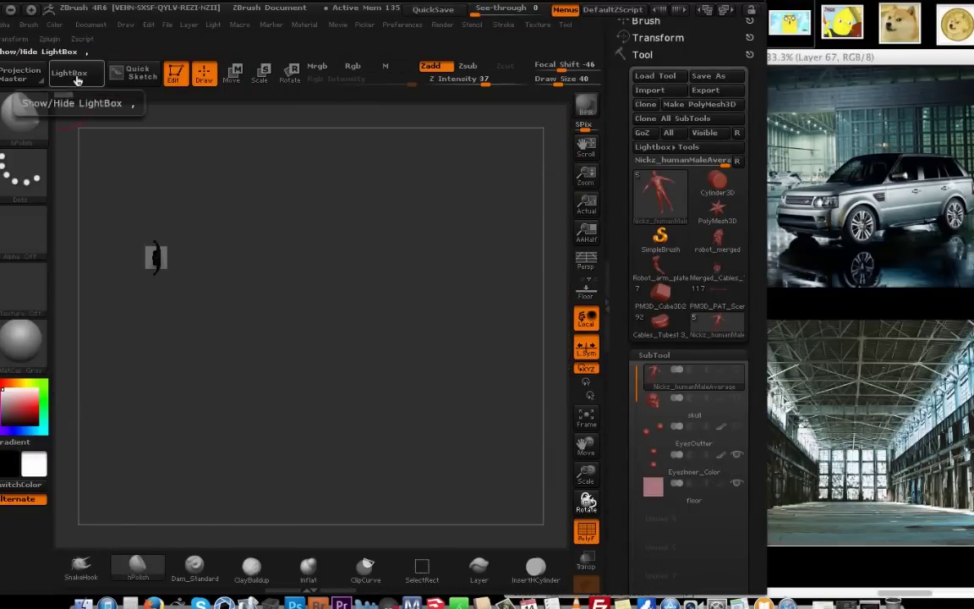
mouse_move(672, 329)
click(718, 296)
Insert the human male figure into the scene as a subtool and shrink it with the Size deformation.
drag(750, 386, 750, 254)
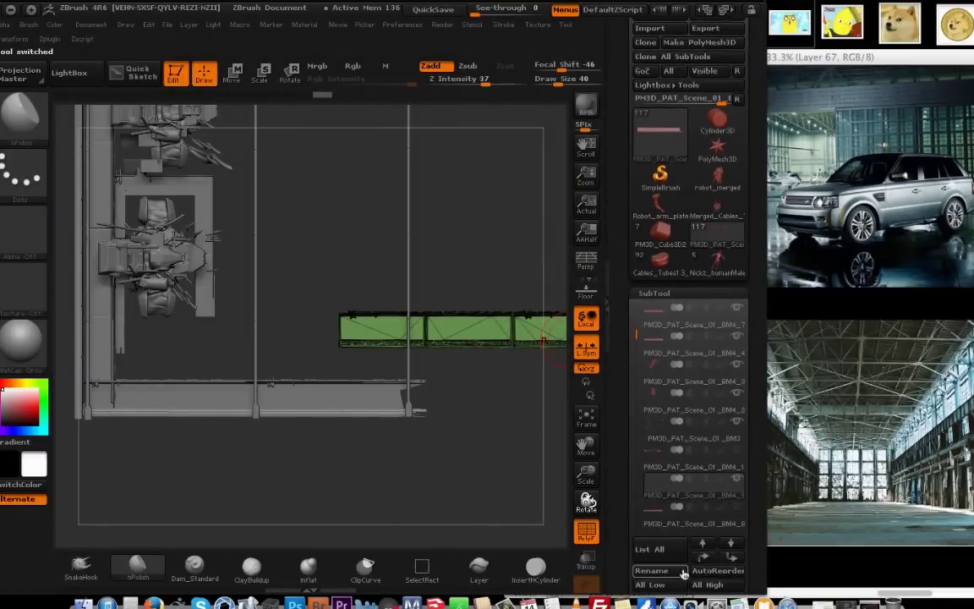
click(708, 561)
click(647, 311)
click(655, 238)
drag(608, 510, 599, 246)
drag(674, 240, 654, 241)
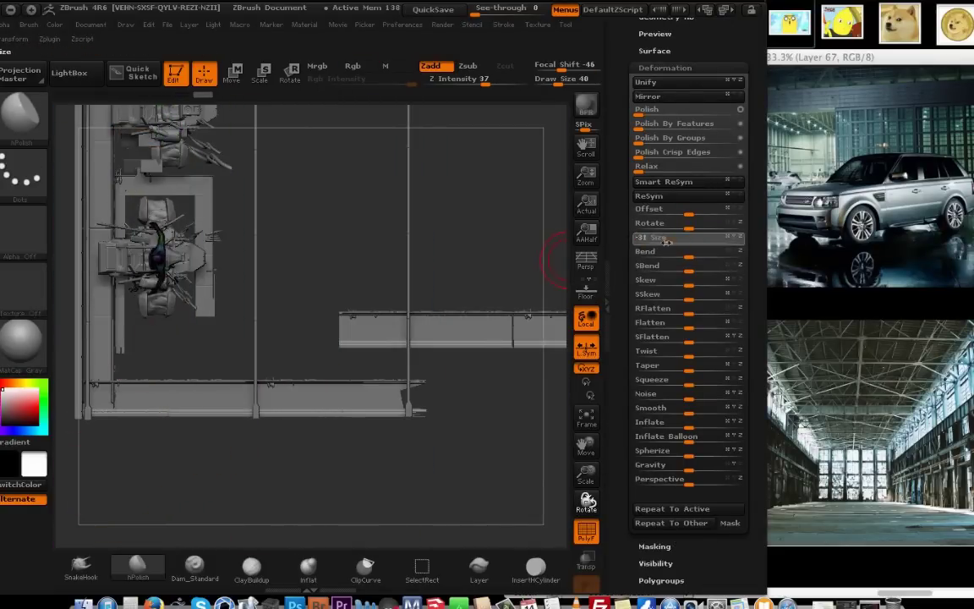
Move the human figure away from the mech and over to the lowered platform.
key(w)
drag(163, 256, 290, 198)
drag(228, 221, 552, 295)
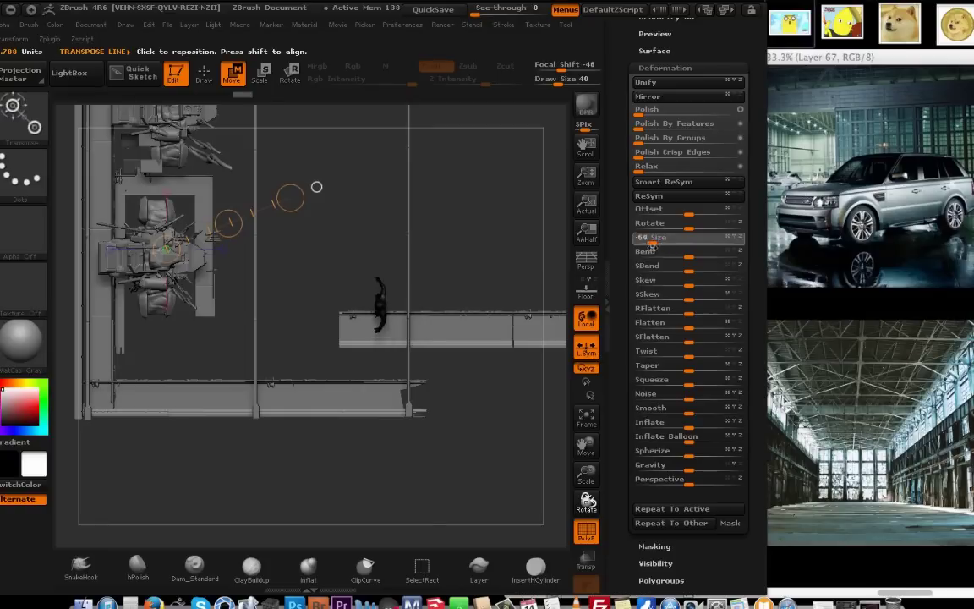
drag(284, 240, 499, 457)
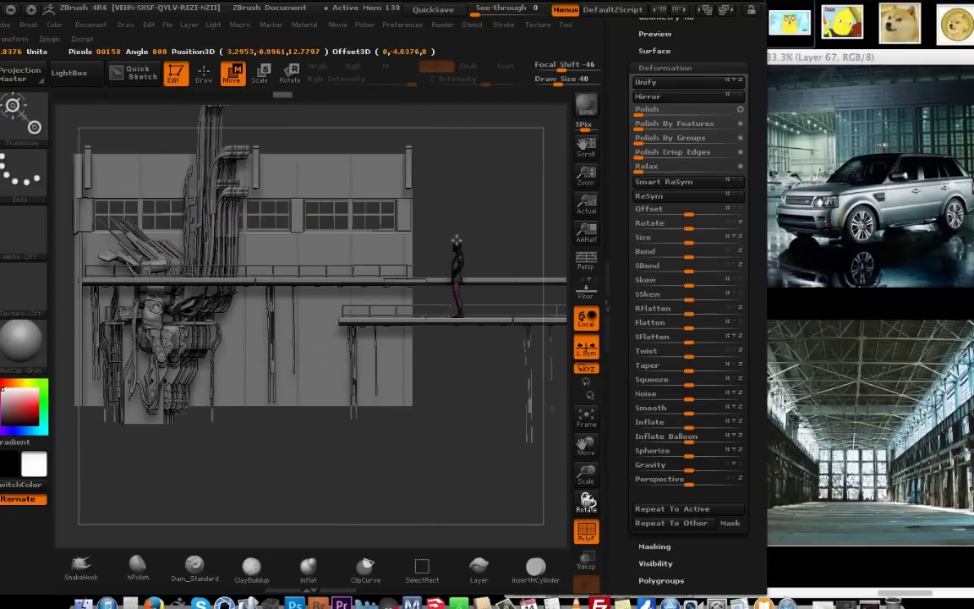
Shrink the human figure further with the Size deformation and lower it until its feet stand on the platform.
drag(624, 247, 623, 247)
drag(452, 220, 488, 356)
shift+drag(500, 448, 512, 450)
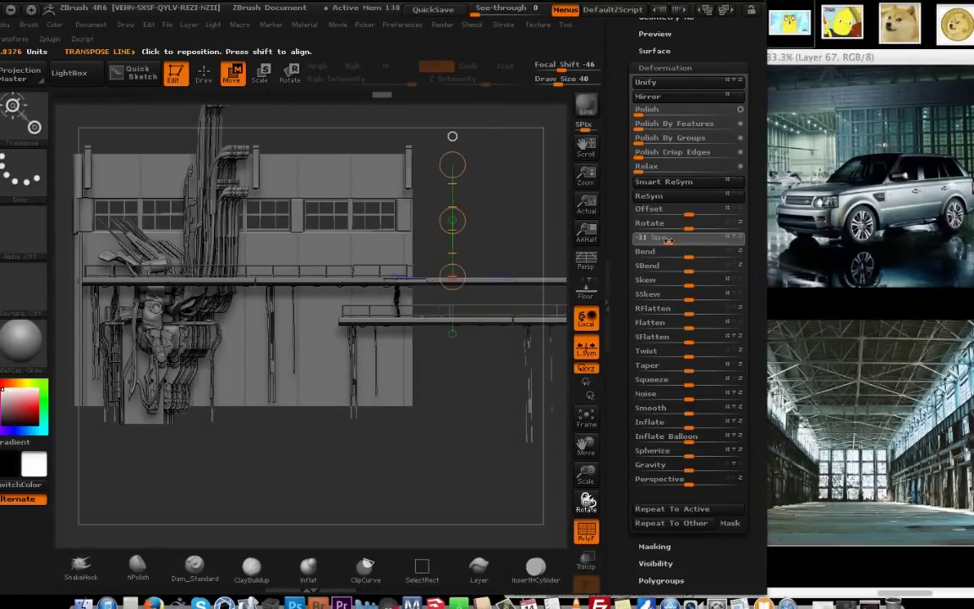
shift+drag(449, 433, 516, 427)
drag(582, 444, 609, 541)
drag(586, 473, 586, 499)
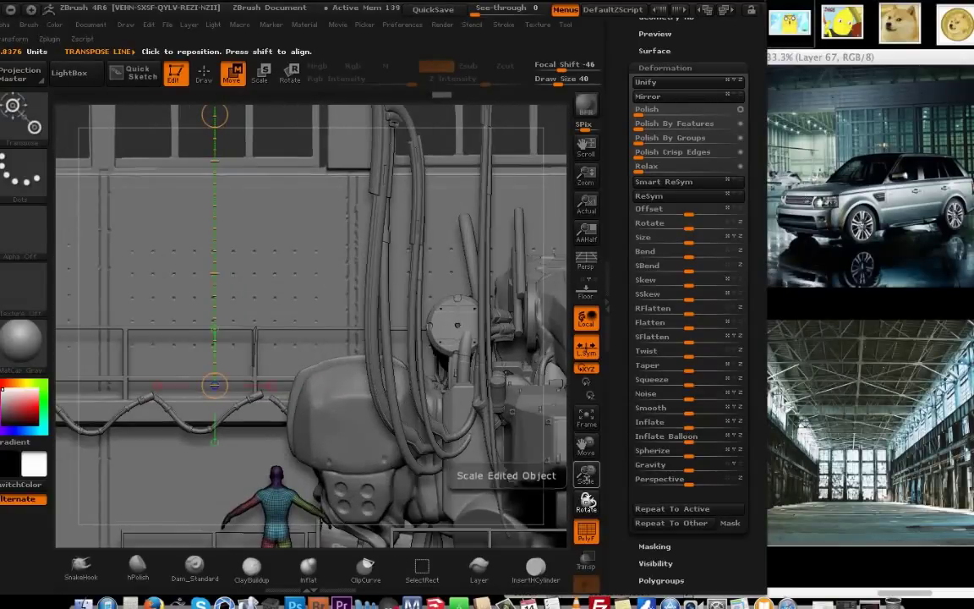
drag(586, 446, 607, 322)
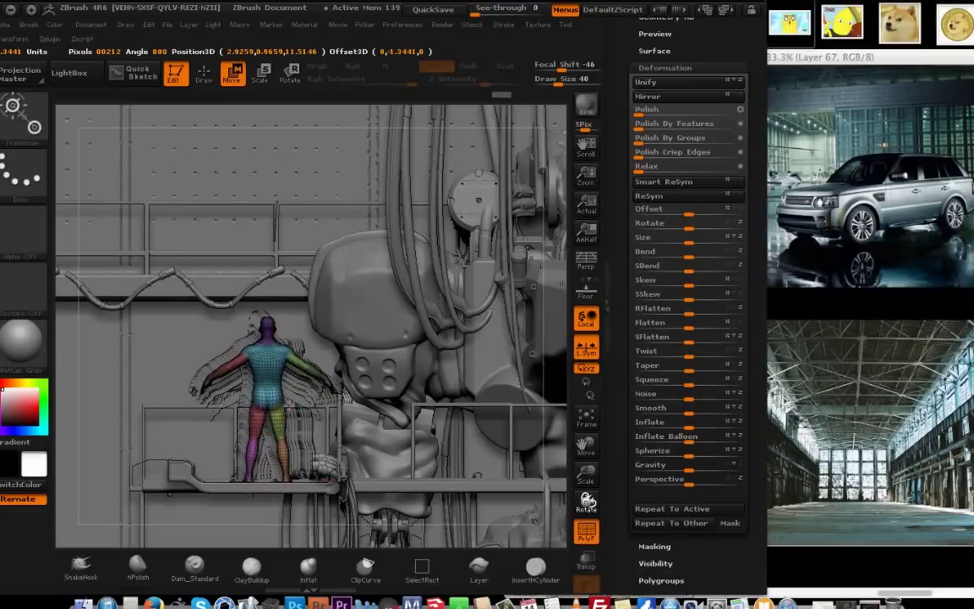
Isolate the human figure's arms with masks and rotate them down to its sides, using transparency to see the body.
key(q)
ctrl+drag(165, 286, 246, 400)
ctrl+click(224, 312)
key(r)
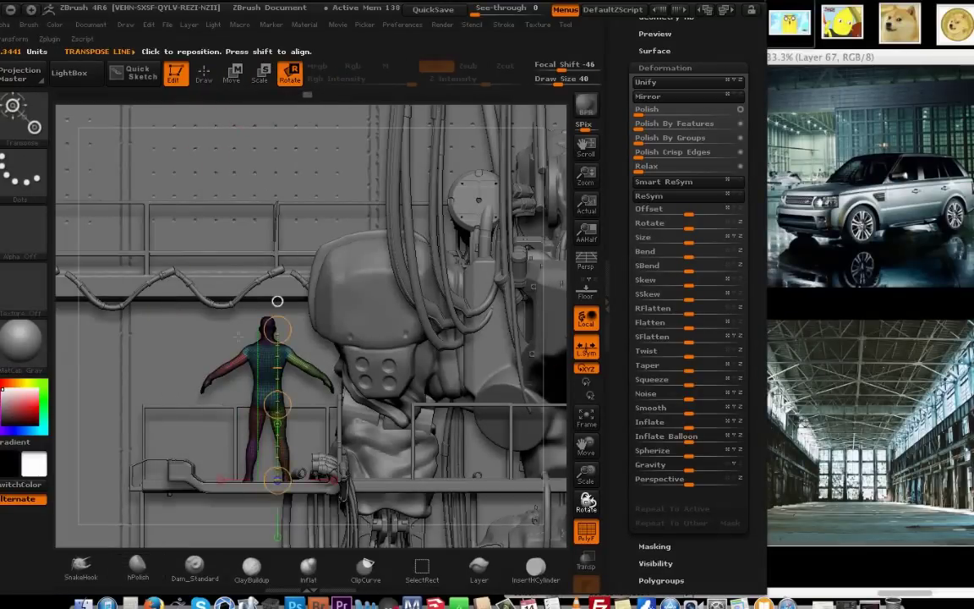
click(588, 563)
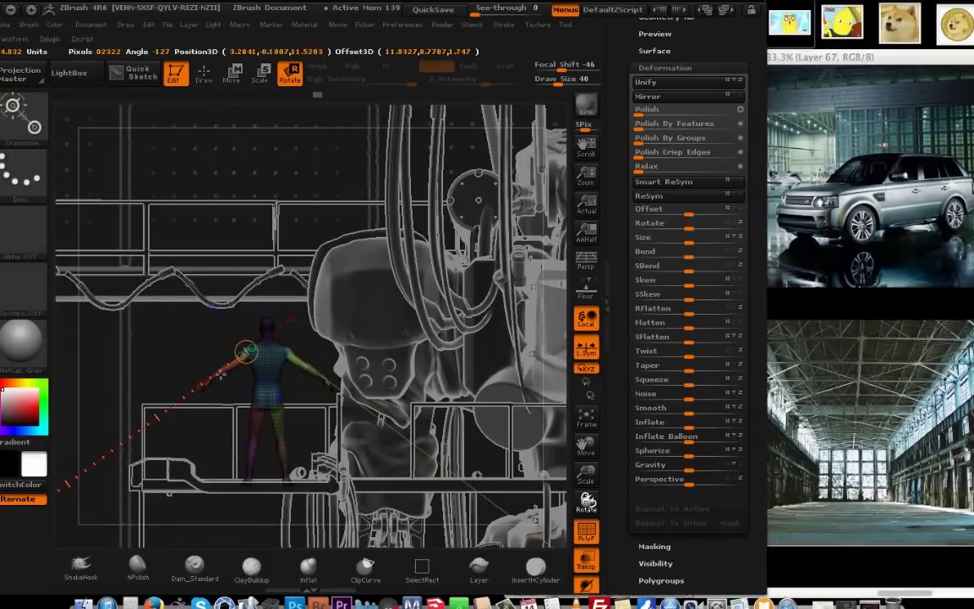
drag(198, 436, 209, 202)
ctrl+click(209, 202)
Mask the figure's upper body, rotate the legs closer together, and clear the mask.
ctrl+click(215, 372)
ctrl+drag(267, 419, 219, 516)
click(290, 75)
drag(220, 515, 236, 525)
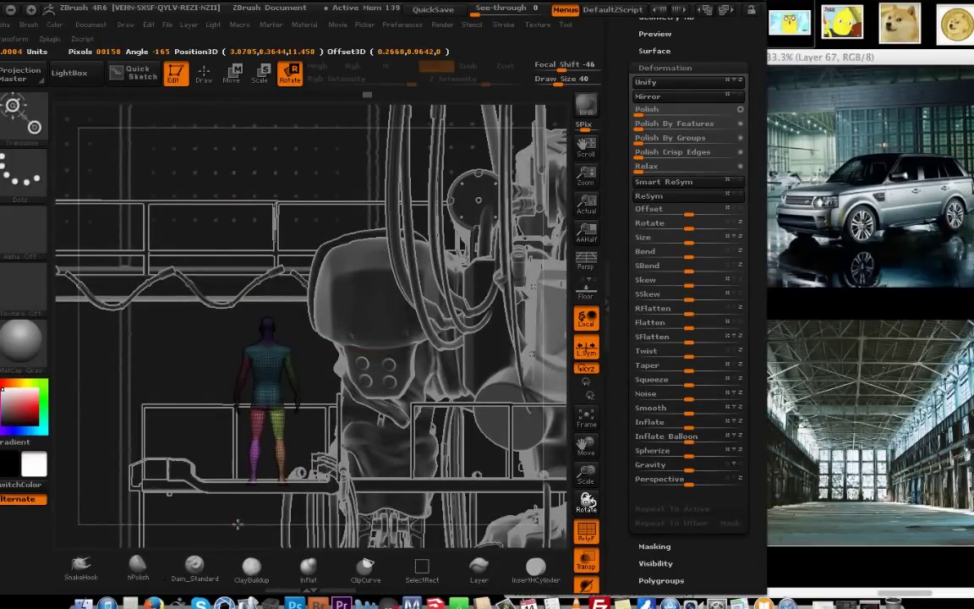
ctrl+drag(200, 393, 213, 370)
Make a Best-Preview Render of the figure on the platform with perspective on and PolyFrame and transparency off.
mouse_move(50, 56)
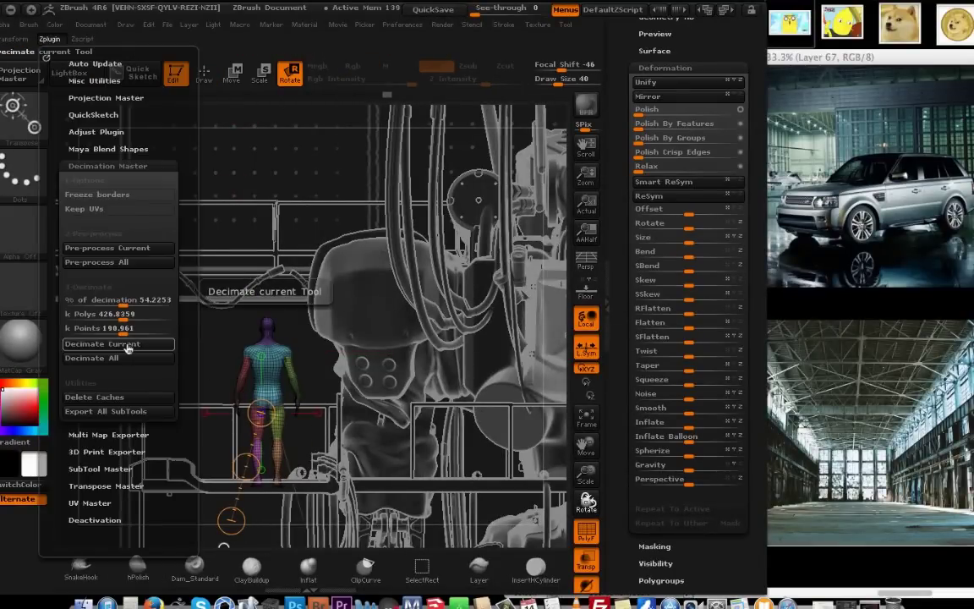
drag(186, 356, 203, 329)
key(shift+f)
drag(321, 508, 389, 507)
click(586, 559)
drag(551, 508, 423, 490)
click(583, 260)
drag(508, 237, 458, 226)
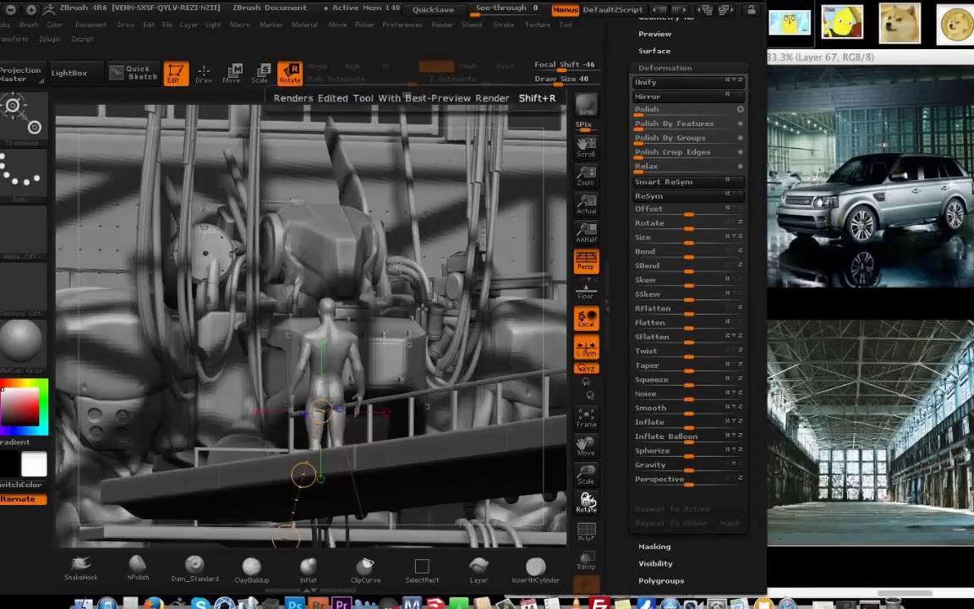
drag(421, 308, 307, 484)
click(586, 108)
Turn off perspective and rescale the human figure with the Transpose scale line on the lowered walkway.
drag(465, 300, 261, 76)
drag(429, 389, 304, 363)
key(p)
mouse_move(440, 296)
mouse_down()
mouse_move(413, 377)
mouse_move(369, 382)
mouse_up()
drag(311, 427, 316, 285)
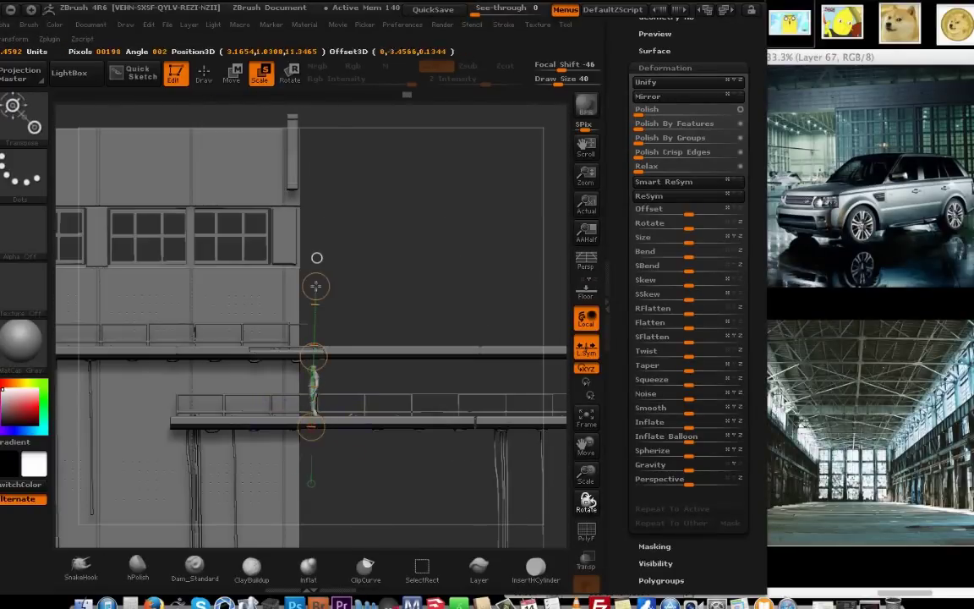
drag(380, 296, 461, 505)
click(204, 76)
drag(495, 455, 490, 462)
Split the hidden part of the BM4 walkway into its own subtool and toggle visibility of the adjacent piece.
drag(626, 253, 625, 385)
click(645, 78)
click(645, 456)
click(666, 468)
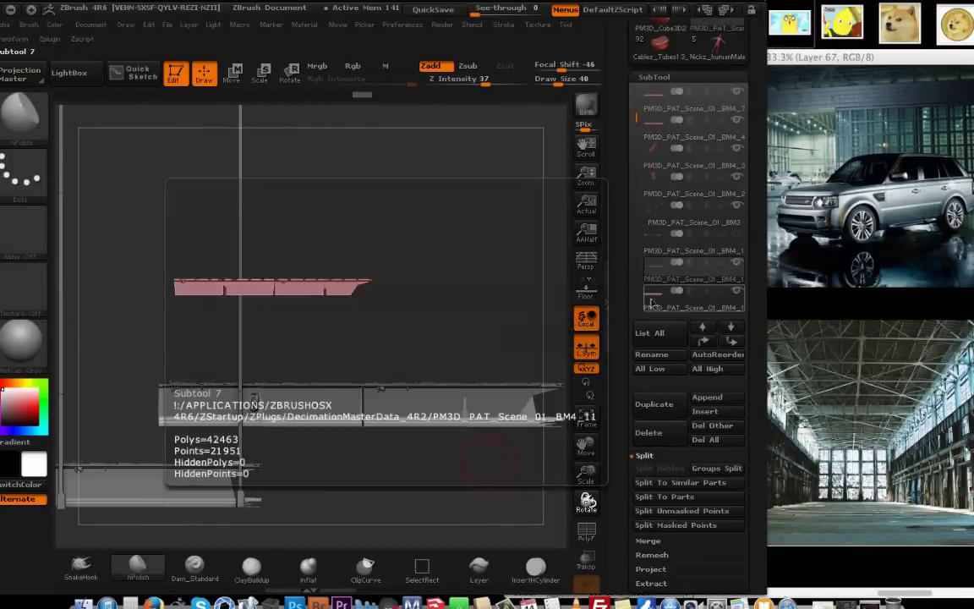
click(651, 299)
click(737, 264)
Move the split-off walkway piece across the hall toward the crossing walkways beside the mechs.
key(w)
mouse_move(385, 385)
mouse_down()
mouse_move(385, 291)
mouse_move(431, 292)
mouse_move(421, 397)
mouse_up()
drag(586, 474, 626, 524)
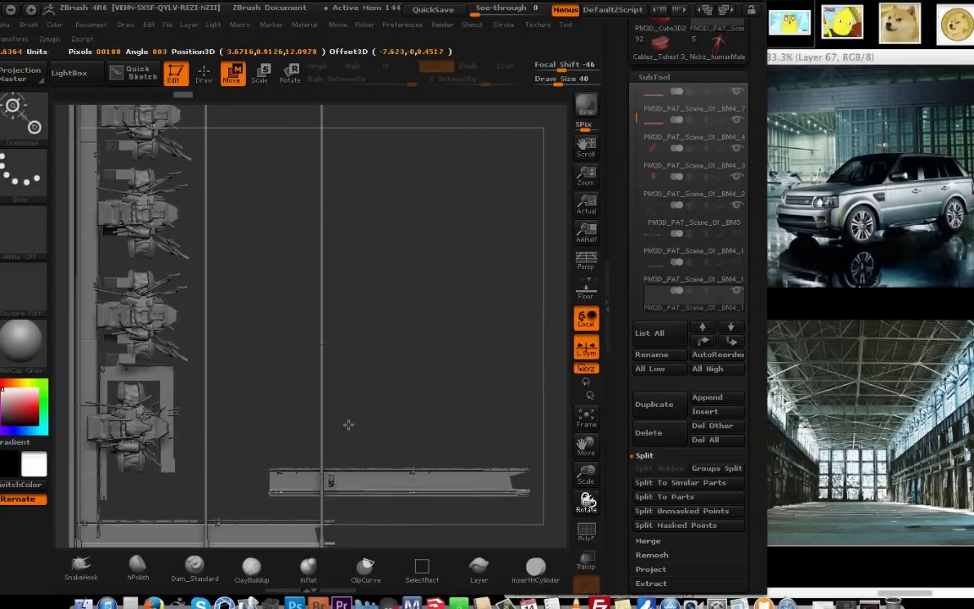
alt+drag(348, 425, 389, 468)
drag(244, 101, 241, 104)
drag(275, 477, 279, 380)
click(274, 406)
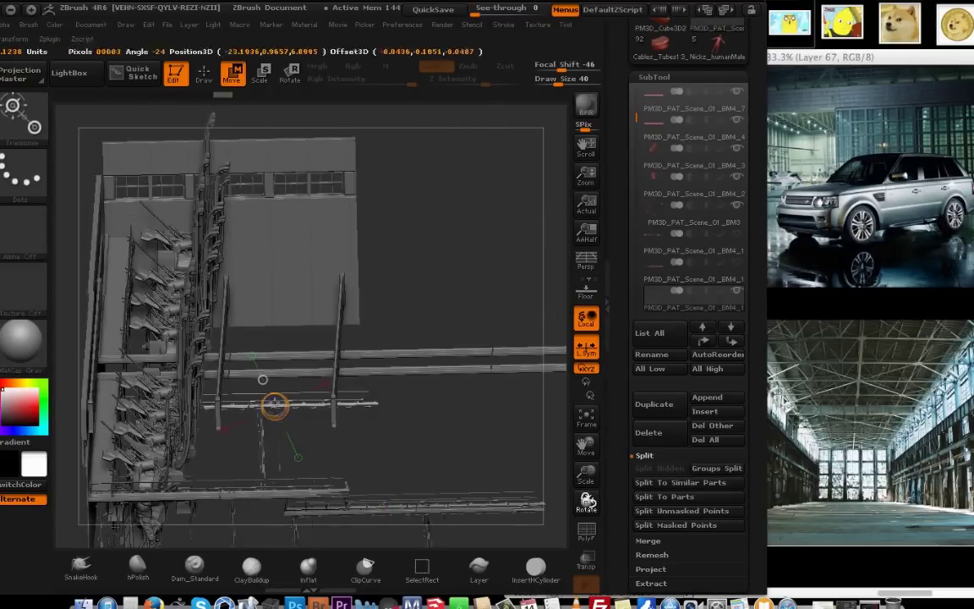
drag(222, 465, 223, 409)
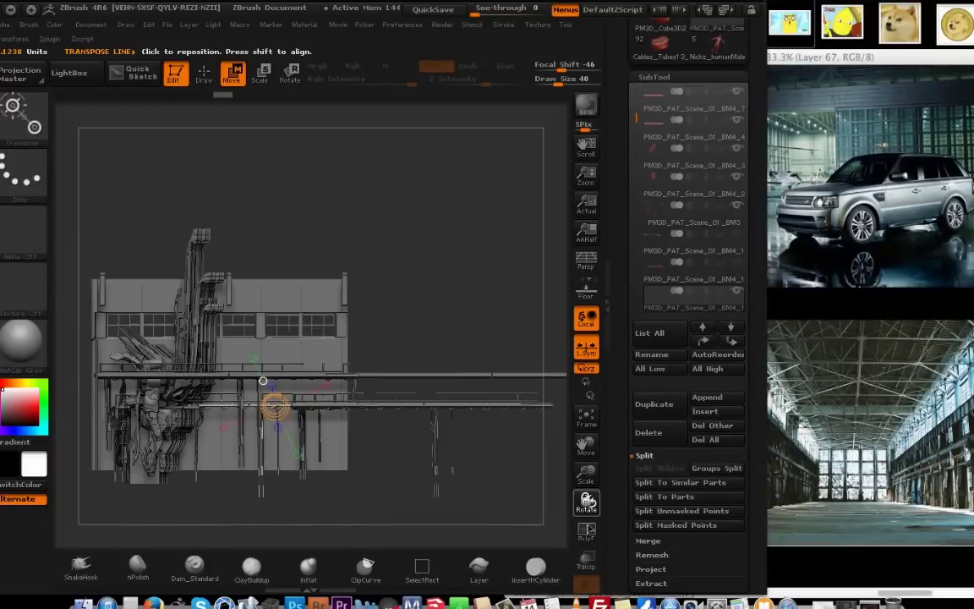
Line up the walkway piece with the crossing walkways between the two halls and merge it down.
mouse_move(531, 474)
mouse_down()
mouse_move(528, 427)
mouse_move(527, 452)
mouse_up()
drag(247, 403, 281, 490)
drag(266, 447, 460, 344)
drag(483, 245, 466, 355)
shift+drag(273, 434, 274, 319)
drag(595, 495, 630, 515)
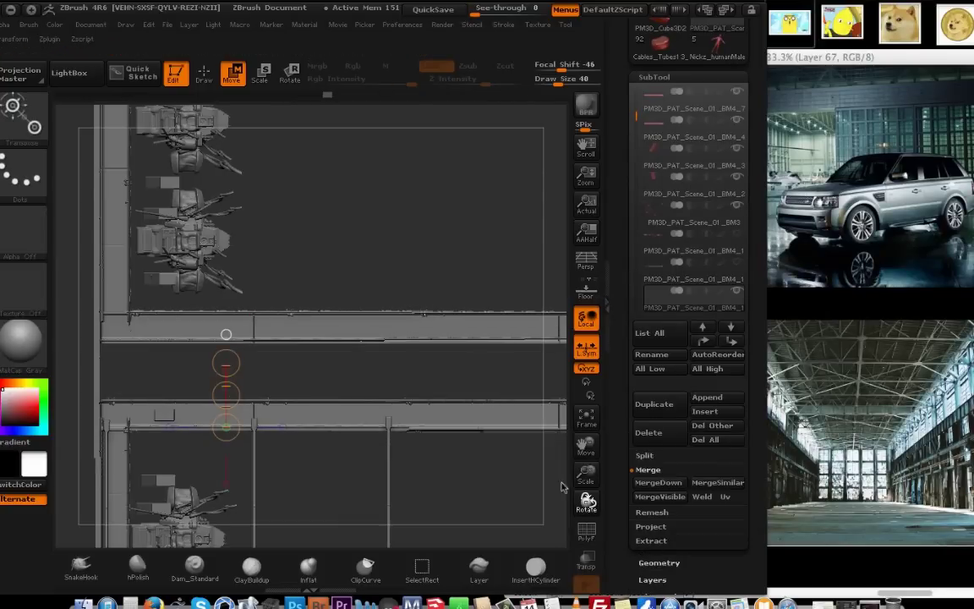
click(658, 482)
click(498, 516)
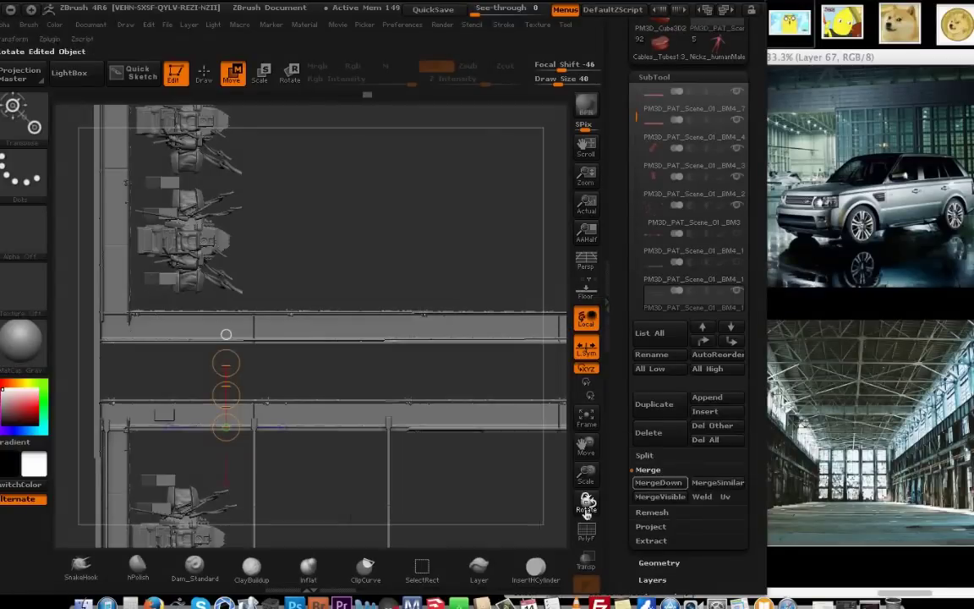
Inspect the connected walkways from an angle and save the scene tool.
drag(487, 522, 529, 433)
scroll(669, 106, up, 5)
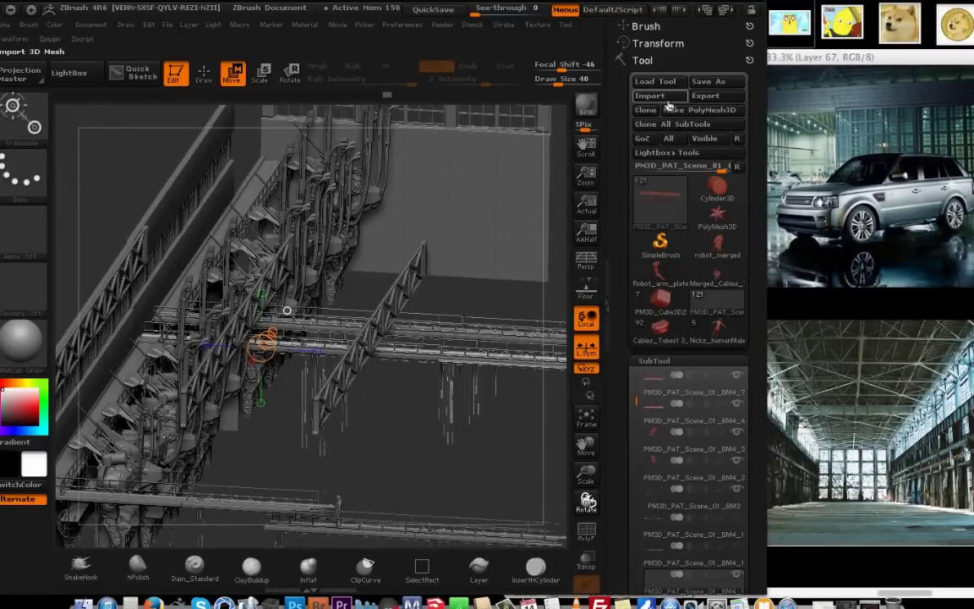
click(708, 85)
key(Return)
Turn on PolyFrame, duplicate the BM3 walkway at the near end of the hall, and move the copy along the mech row.
click(586, 531)
drag(586, 446, 508, 445)
drag(586, 474, 478, 311)
alt+drag(478, 474, 456, 156)
alt+click(364, 443)
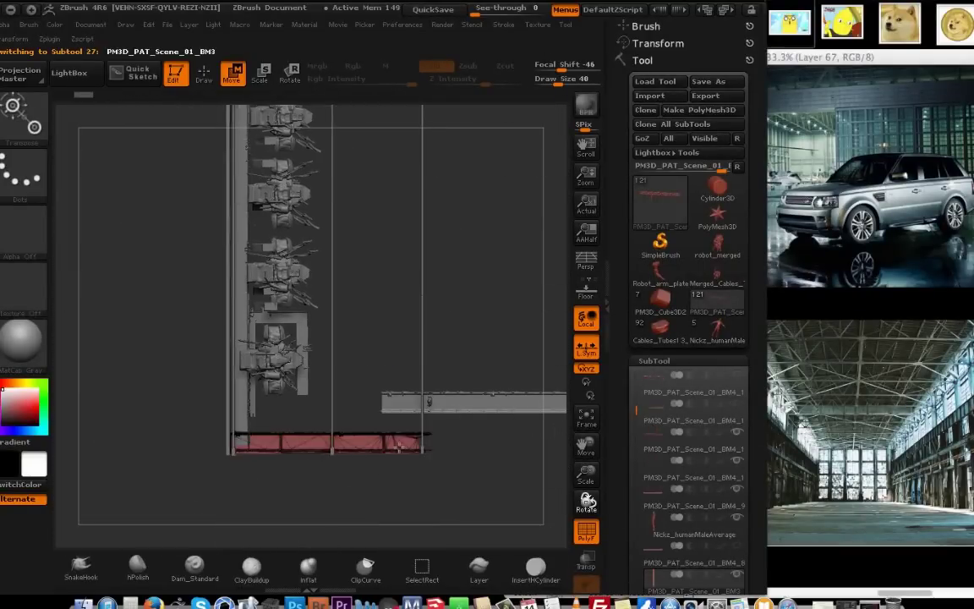
drag(617, 515, 617, 313)
drag(368, 355, 368, 173)
alt+drag(435, 252, 450, 452)
Move the copied walkway to the far end of the second hall and rotate it around to face into the hall.
click(585, 417)
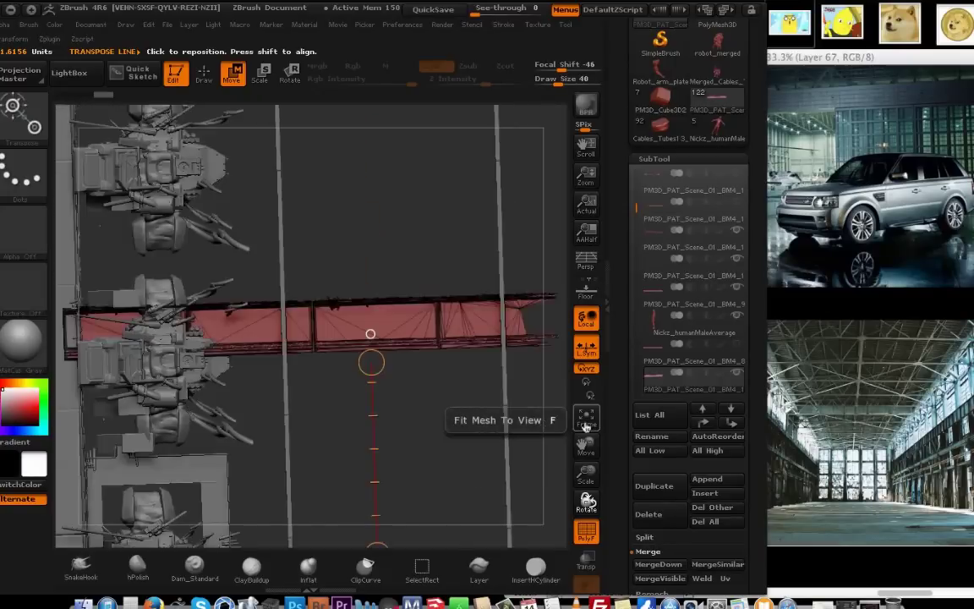
click(585, 418)
drag(282, 491, 281, 164)
alt+drag(380, 230, 389, 331)
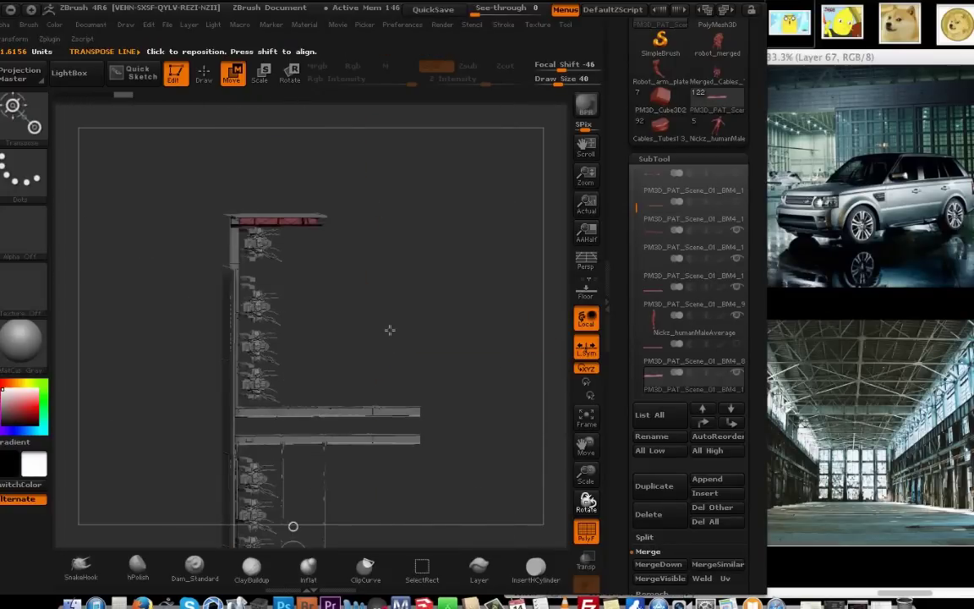
click(289, 74)
drag(458, 256, 465, 208)
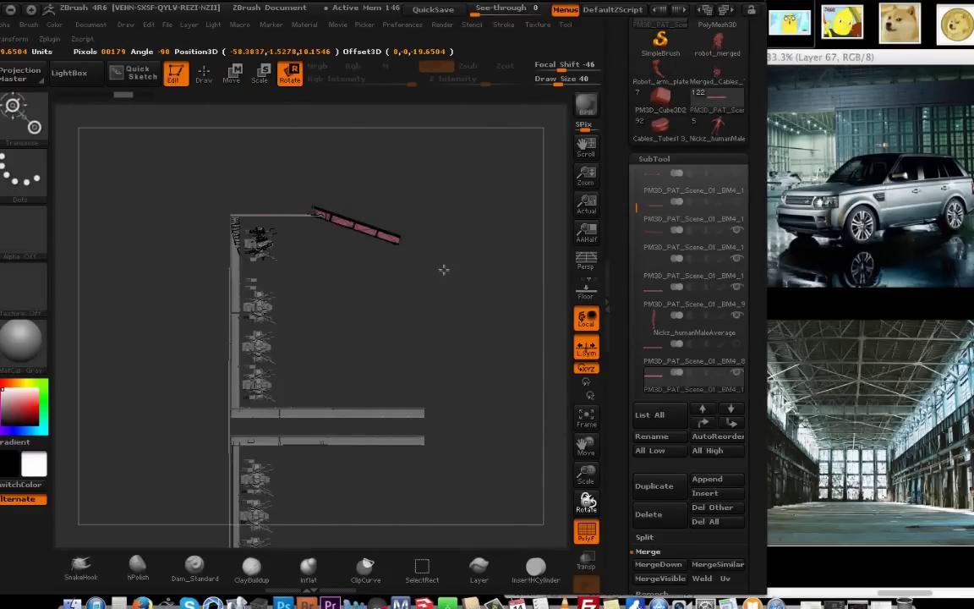
Duplicate the side wall behind the mechs and move the copy along to extend past the far end walkway.
alt+click(230, 285)
drag(287, 313, 338, 325)
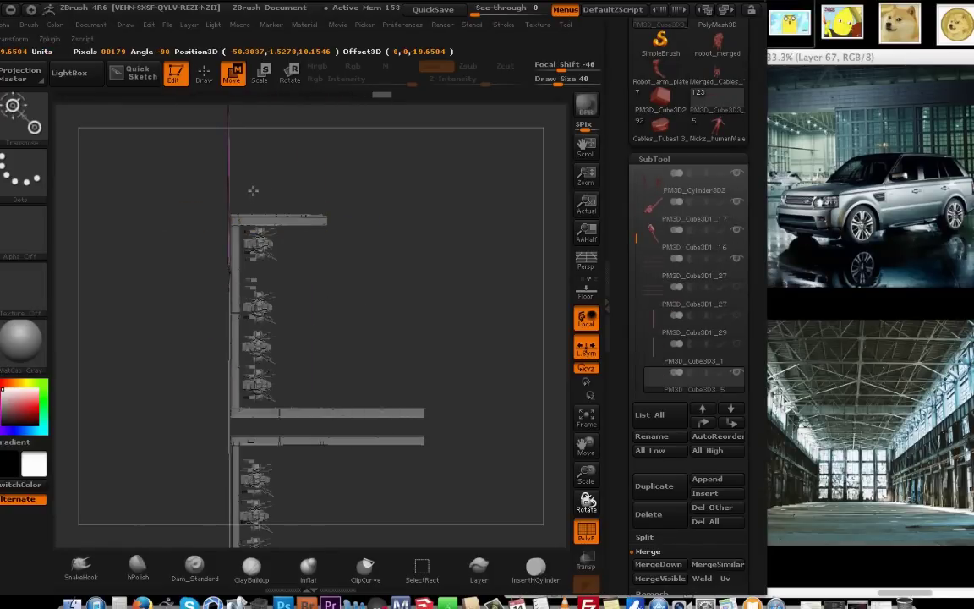
mouse_move(351, 287)
mouse_down()
mouse_move(311, 298)
mouse_move(348, 302)
mouse_up()
alt+drag(296, 202, 311, 293)
Mask the part of the copied side wall beyond the end walkway and split the masked points into their own subtool.
ctrl+drag(204, 131, 299, 302)
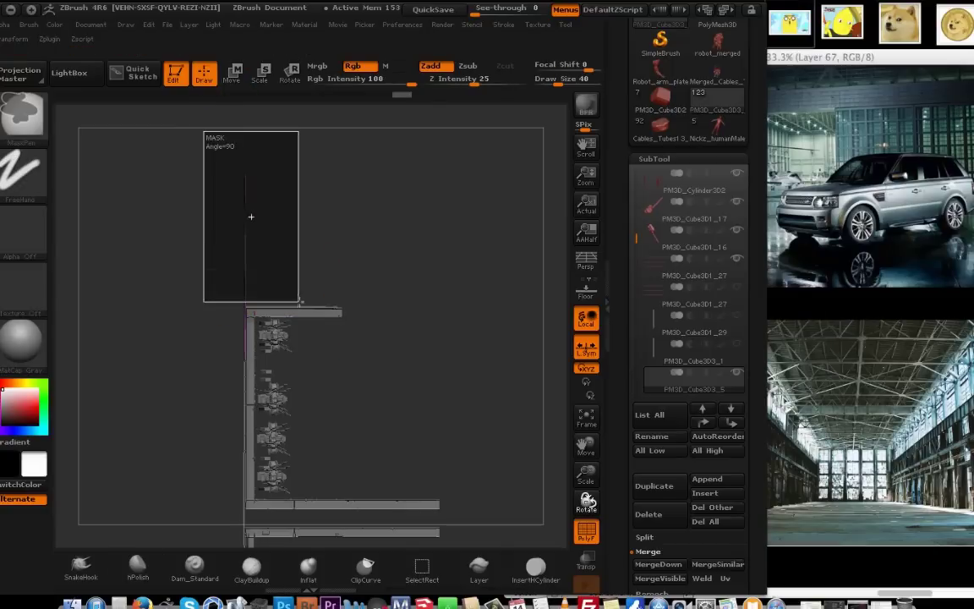
shift+drag(359, 372, 163, 292)
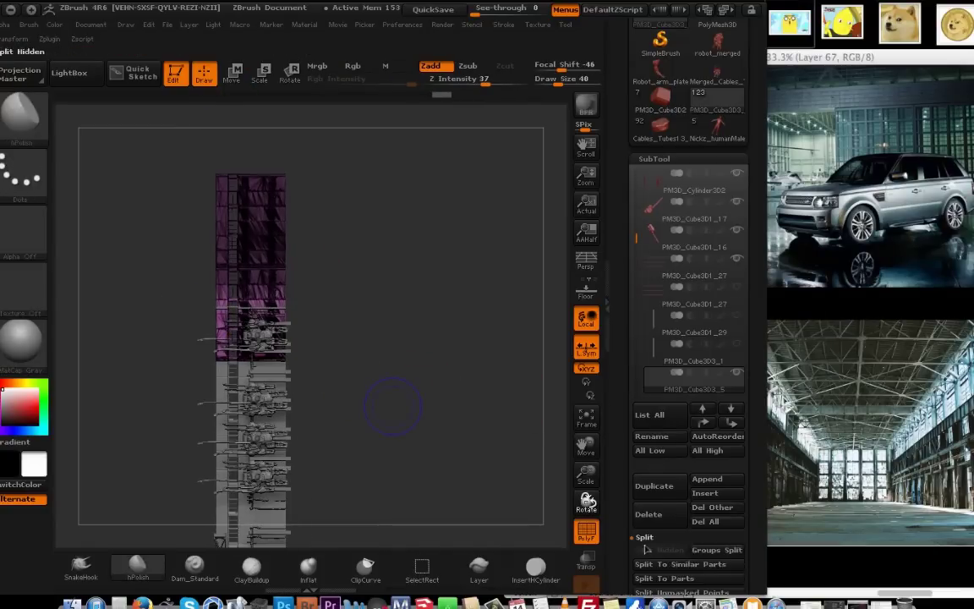
drag(646, 548, 647, 505)
click(662, 565)
drag(393, 409, 472, 474)
Duplicate the thin beam running lengthwise along the first hall and move the copy into the second hall.
alt+click(368, 485)
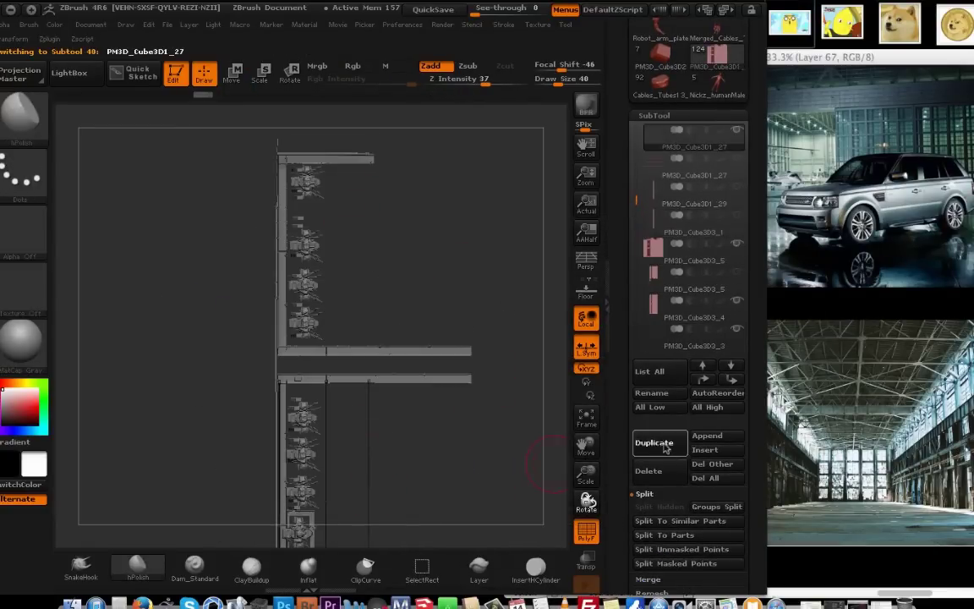
click(667, 448)
key(w)
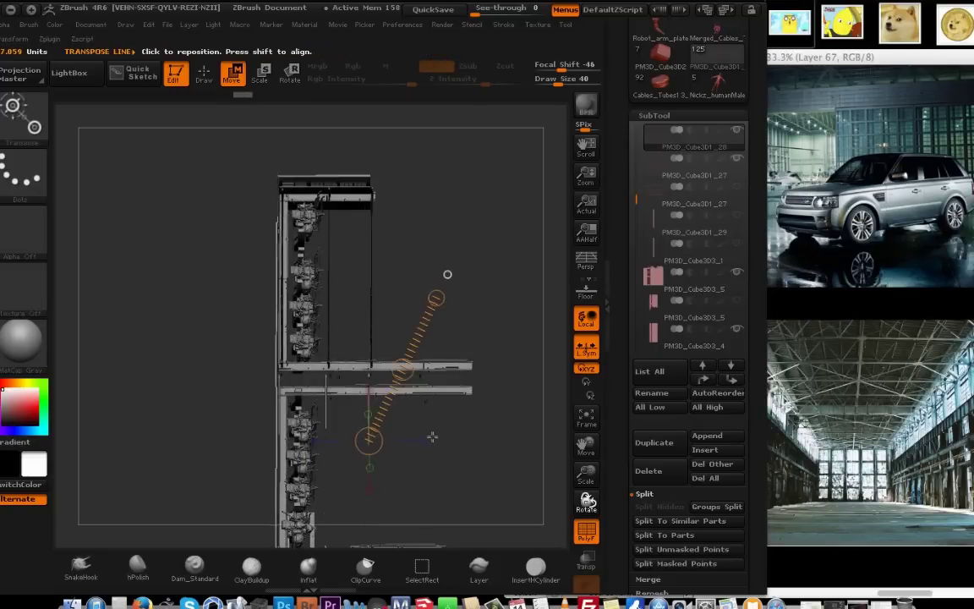
drag(432, 438, 477, 429)
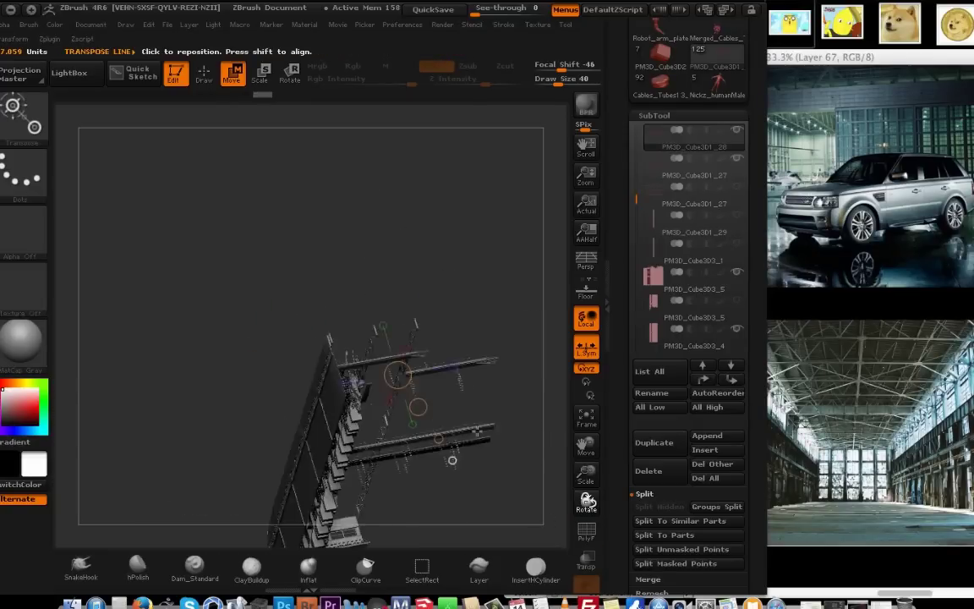
Inspect the extended hall in perspective, from the full overview down to the human figure on the walkway.
drag(586, 474, 587, 603)
alt+drag(345, 355, 407, 496)
drag(586, 473, 586, 483)
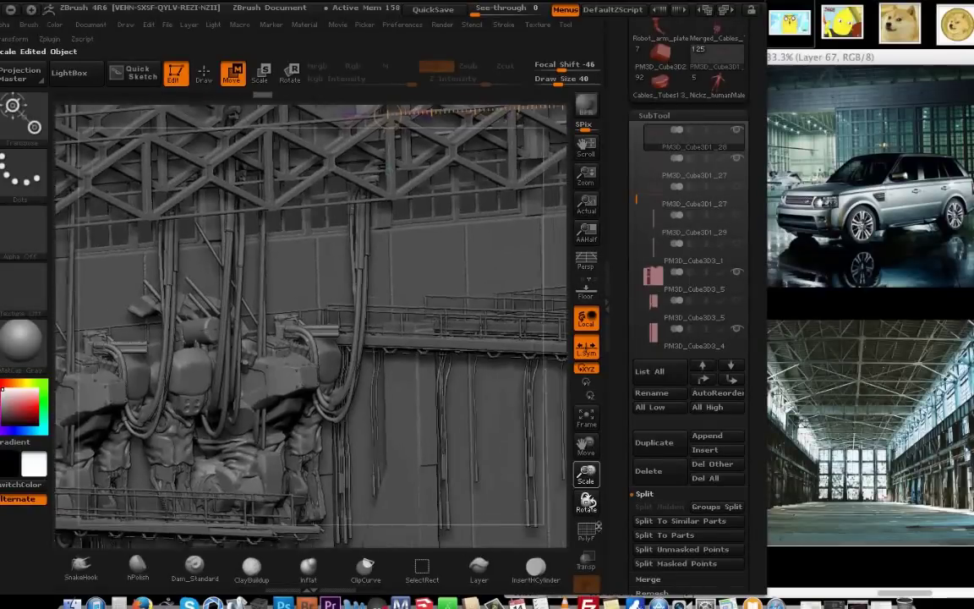
mouse_move(586, 445)
mouse_down()
mouse_move(587, 457)
mouse_move(587, 447)
mouse_move(648, 435)
mouse_move(668, 380)
mouse_up()
key(p)
alt+click(365, 261)
drag(375, 264, 497, 289)
key(q)
mouse_move(586, 474)
mouse_down()
mouse_move(496, 478)
mouse_move(586, 461)
mouse_up()
drag(587, 501, 440, 418)
drag(587, 473, 586, 446)
drag(587, 502, 465, 497)
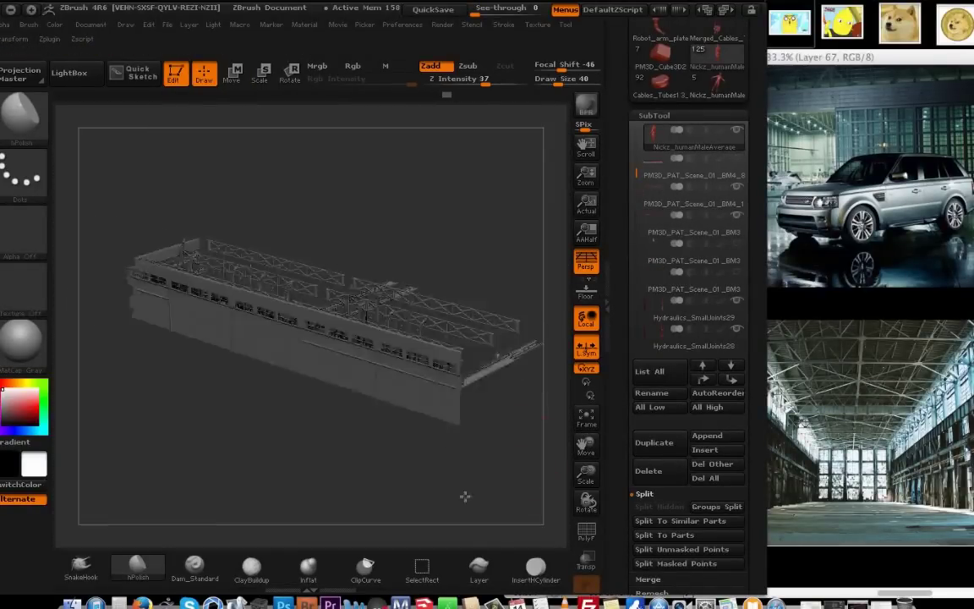
drag(587, 514, 586, 541)
drag(586, 503, 541, 504)
drag(586, 475, 559, 601)
drag(586, 502, 507, 504)
drag(586, 475, 558, 558)
drag(586, 445, 432, 535)
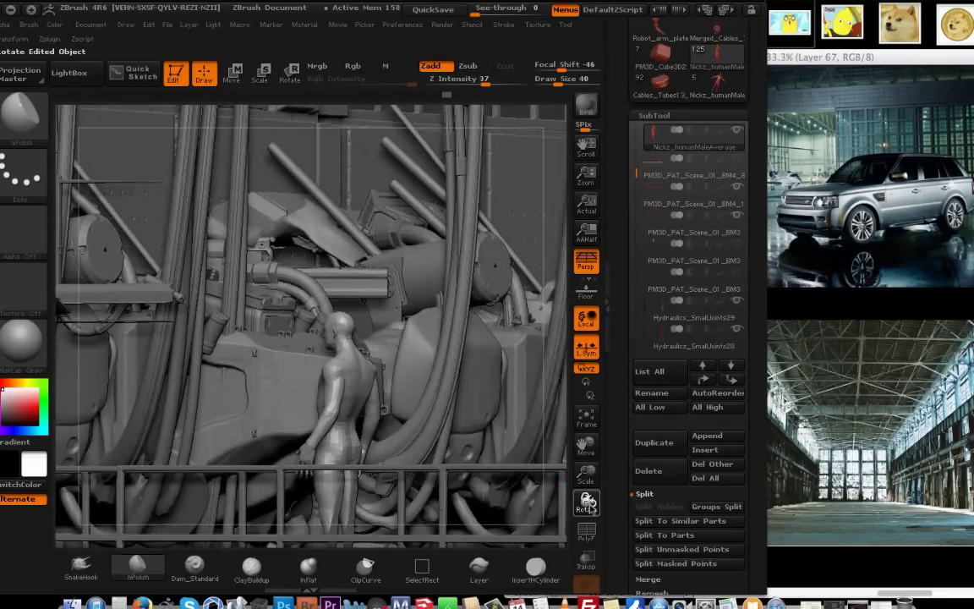
mouse_move(587, 502)
mouse_down()
mouse_move(482, 508)
mouse_move(574, 510)
mouse_up()
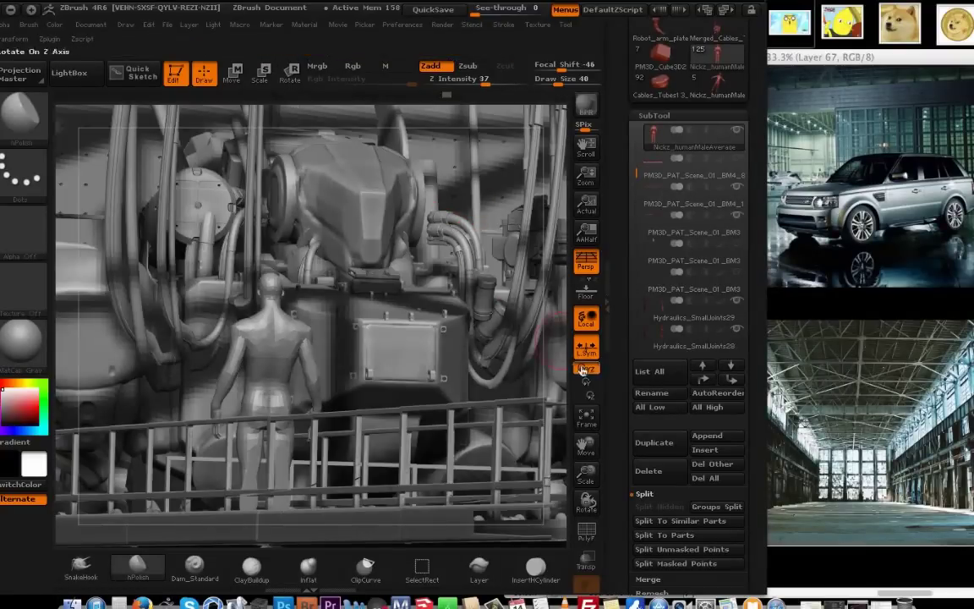
Save the project.
key(ctrl+s)
click(698, 369)
click(610, 187)
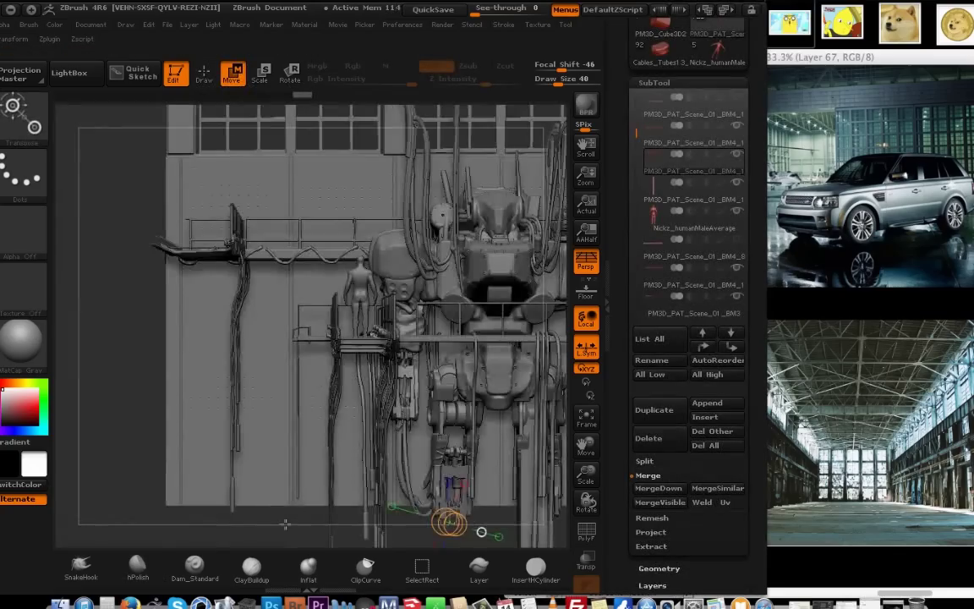
Turn on transparency so the walkways, cables and mechs can be seen through one another.
drag(445, 522, 319, 501)
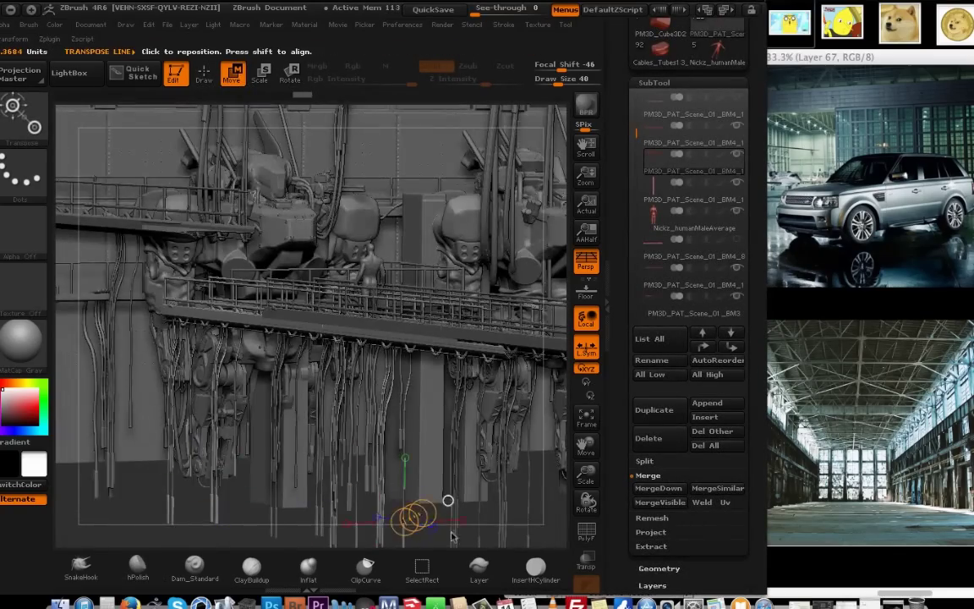
drag(453, 537, 435, 506)
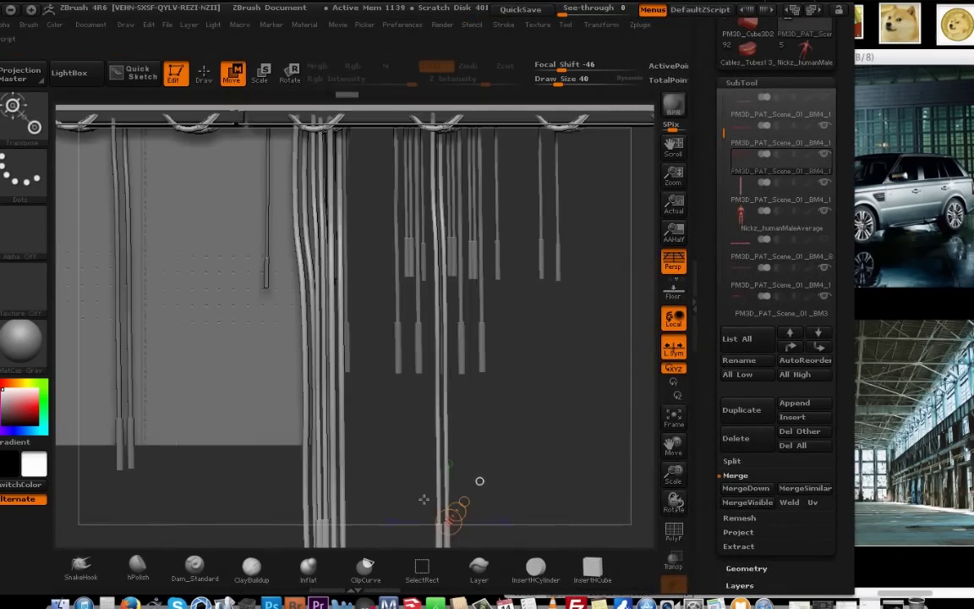
drag(674, 475, 673, 452)
click(674, 559)
shift+drag(630, 513, 496, 541)
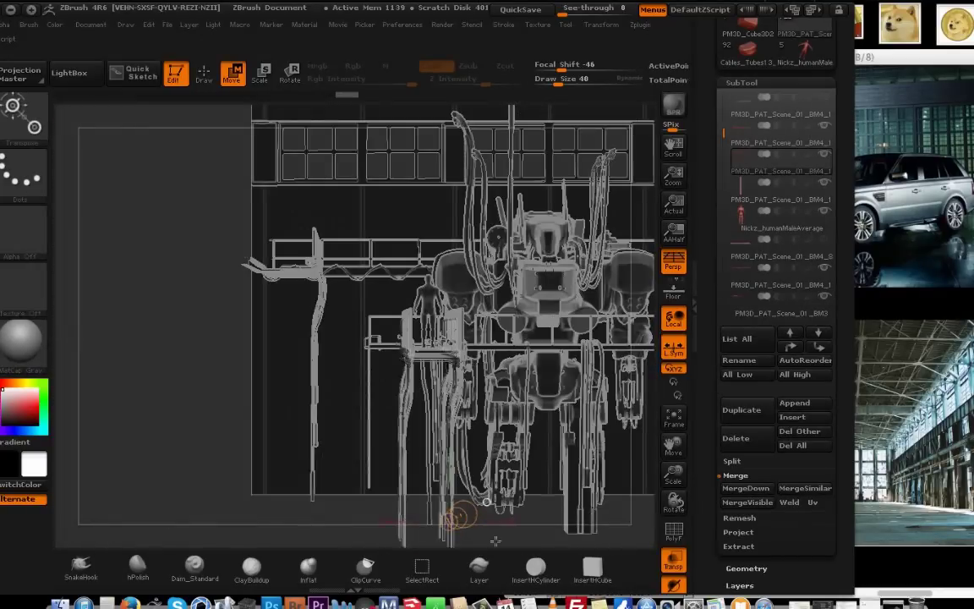
drag(221, 301, 342, 378)
Duplicate the human figure on the lower walkway and turn off perspective.
key(q)
alt+click(434, 330)
shift+drag(611, 252, 531, 324)
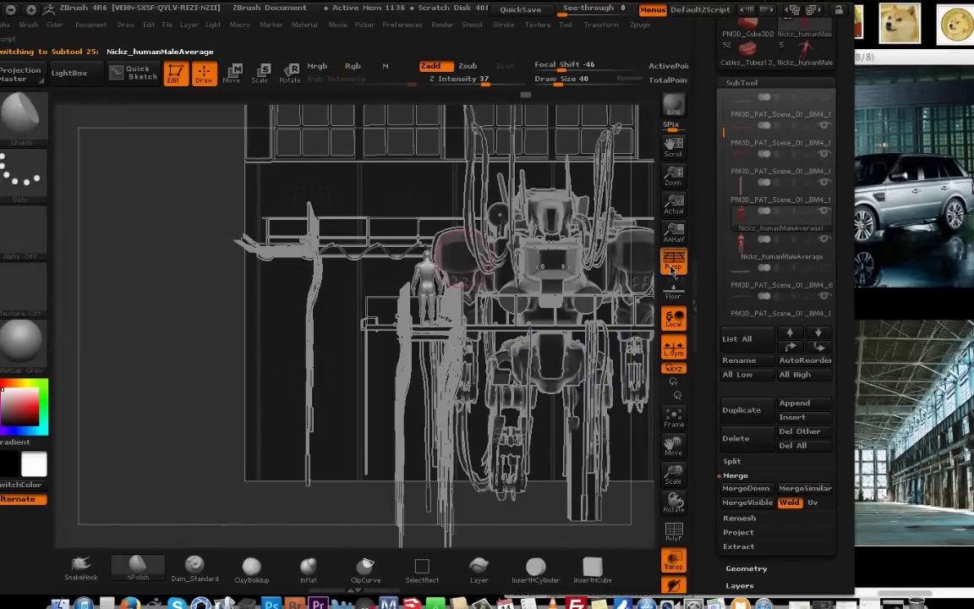
click(672, 270)
key(w)
Raise the copied figure until it stands on the floor of the upper walkway.
mouse_move(422, 285)
shift+mouse_down()
mouse_move(365, 228)
mouse_move(267, 165)
shift+mouse_up()
drag(182, 326, 554, 484)
shift+drag(469, 213, 496, 146)
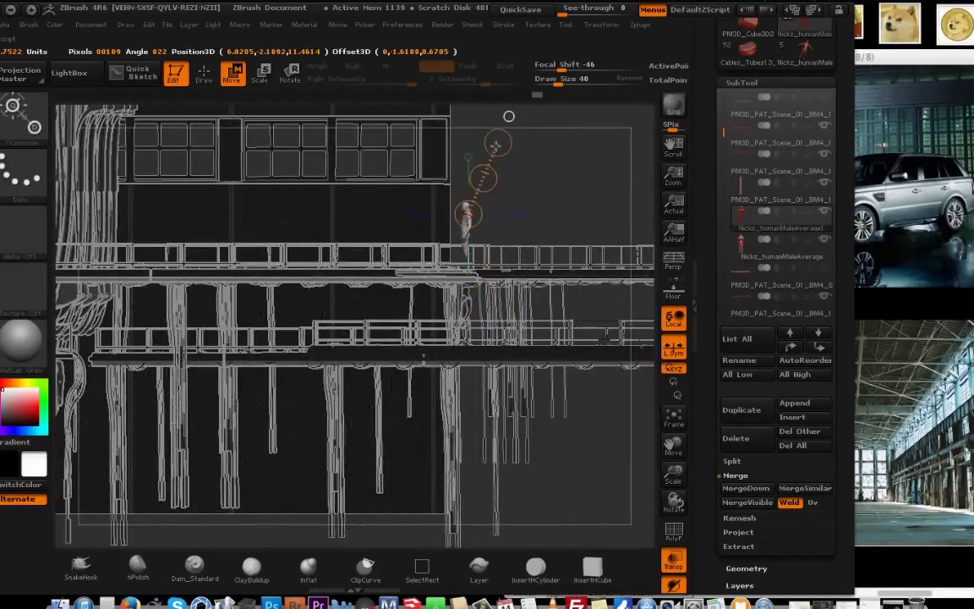
drag(322, 174, 321, 174)
alt+drag(583, 490, 387, 467)
key(ctrl+z)
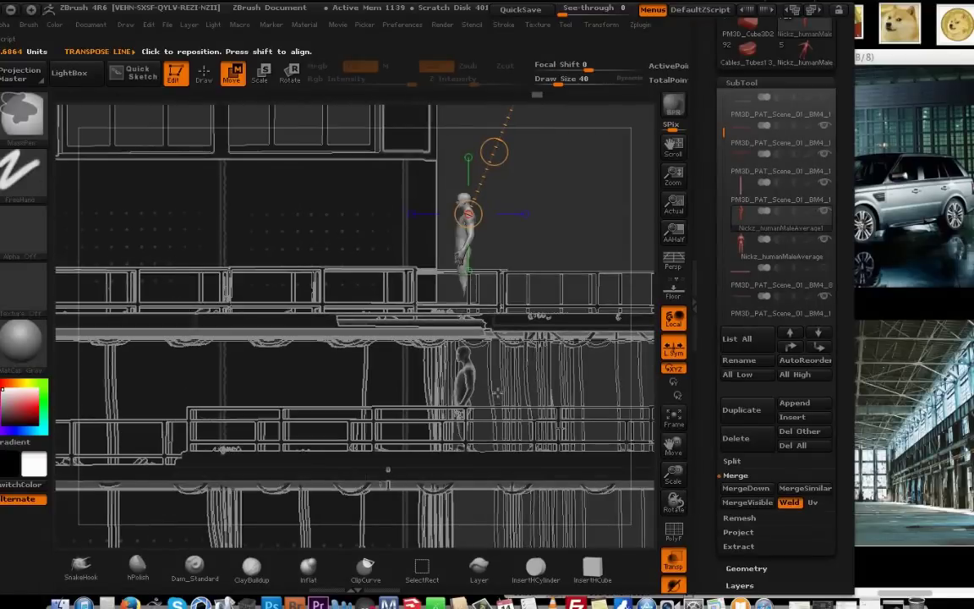
shift+drag(583, 245, 496, 174)
key(ctrl+z)
drag(535, 214, 520, 58)
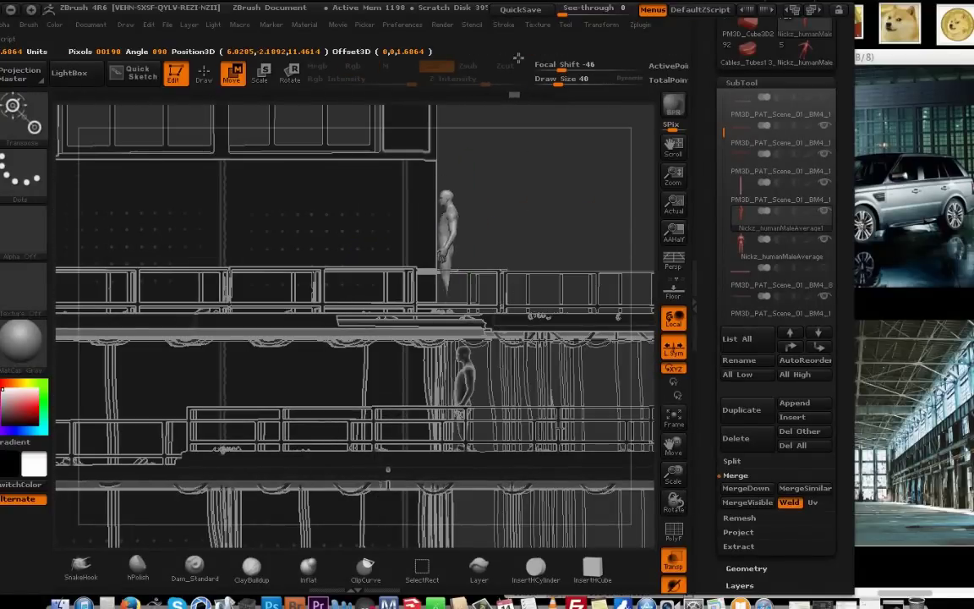
key(ctrl+z)
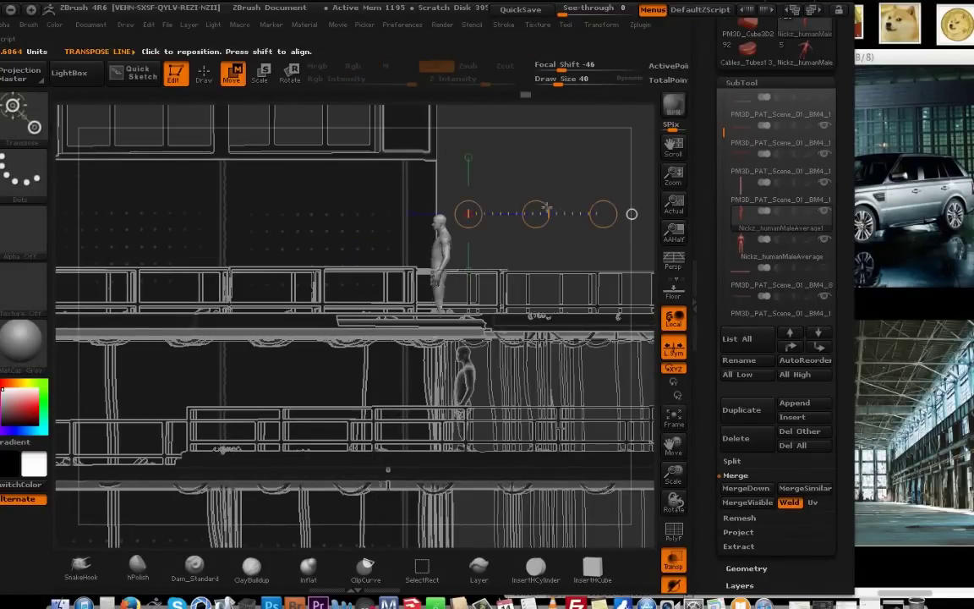
mouse_move(542, 499)
mouse_down()
mouse_move(475, 490)
mouse_move(532, 495)
mouse_up()
drag(536, 213, 529, 189)
Shift the copied figure sideways onto the upper walkway's deck, checking its position against the original figure.
shift+drag(592, 263, 515, 252)
alt+drag(326, 361, 135, 389)
drag(496, 242, 287, 242)
alt+click(520, 423)
drag(169, 161, 81, 135)
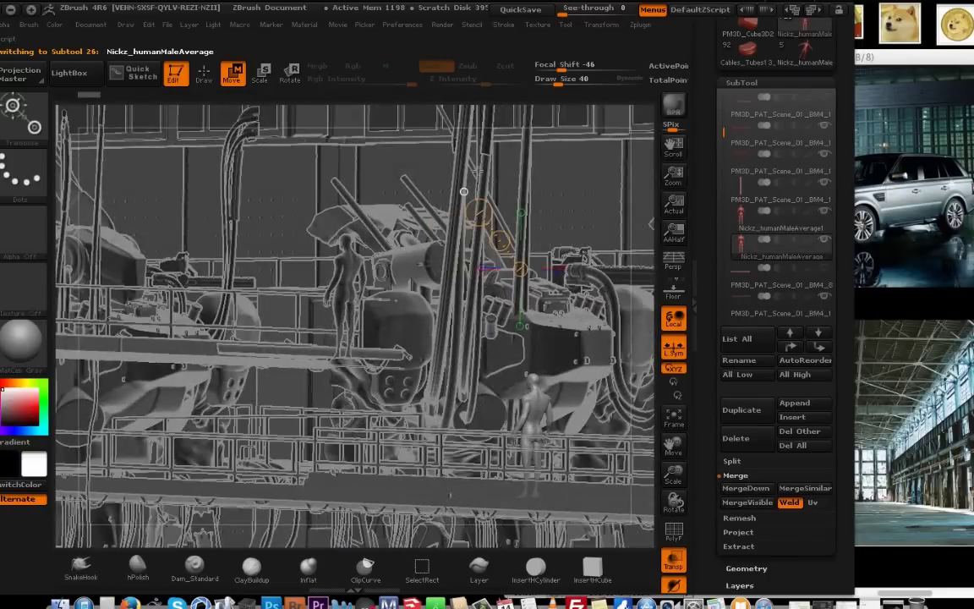
alt+click(344, 277)
shift+drag(72, 288, 169, 284)
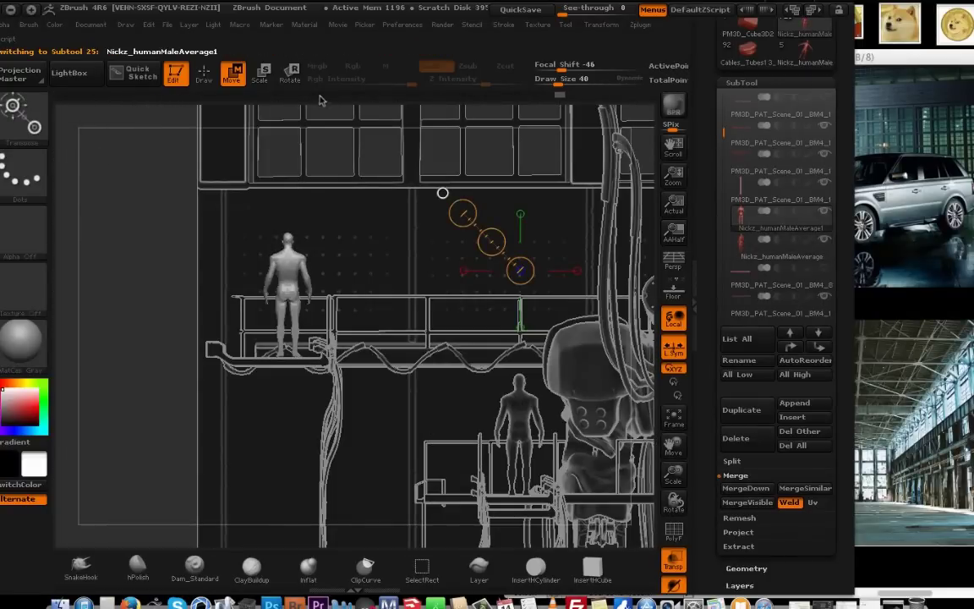
Rotate the copied figure at an angle and move it along the upper walkway, away from the end.
click(205, 75)
click(309, 570)
drag(190, 363, 286, 339)
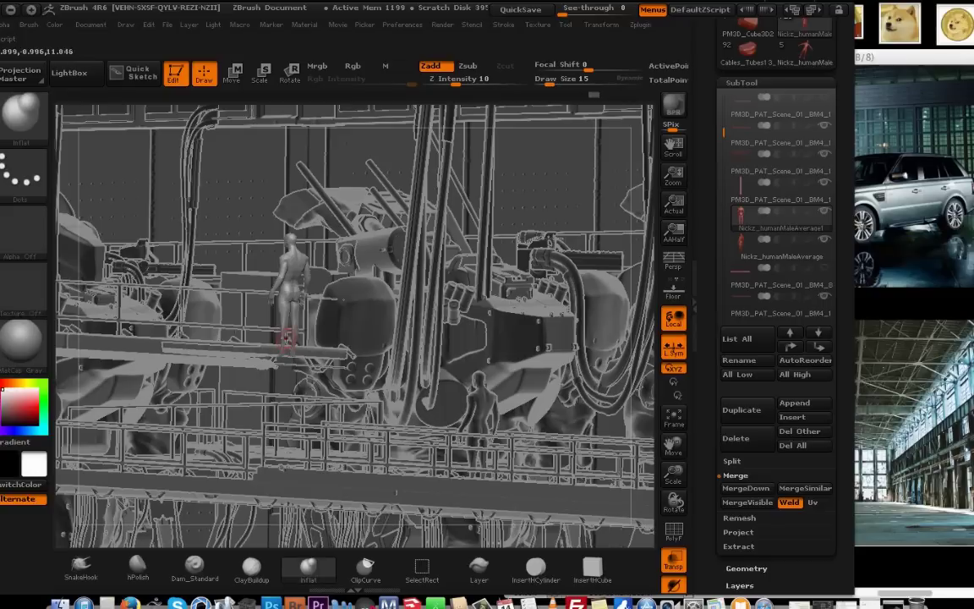
mouse_move(677, 467)
mouse_down()
mouse_move(675, 499)
mouse_move(263, 483)
mouse_move(604, 428)
mouse_move(494, 487)
mouse_move(423, 507)
mouse_move(381, 505)
mouse_up()
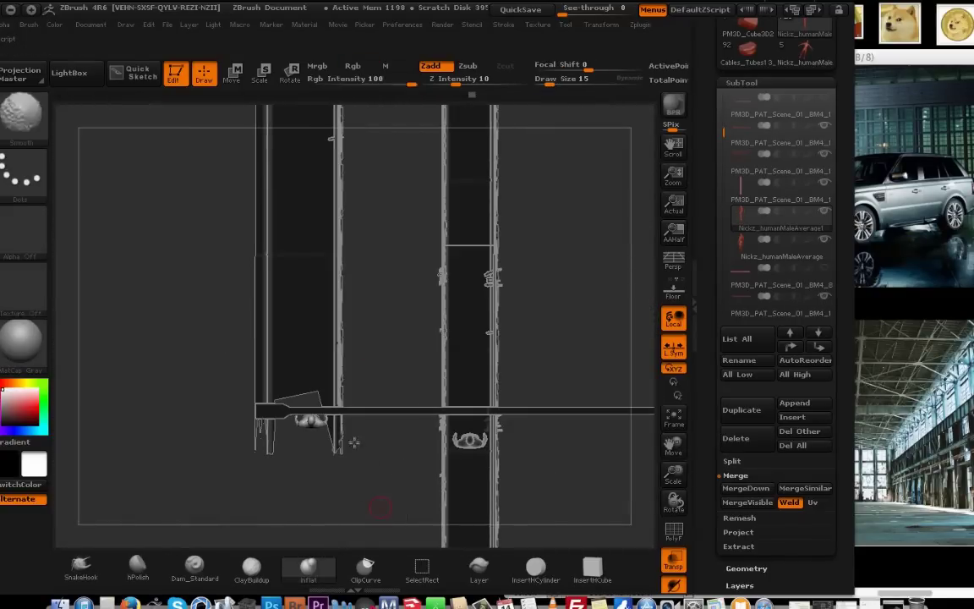
key(w)
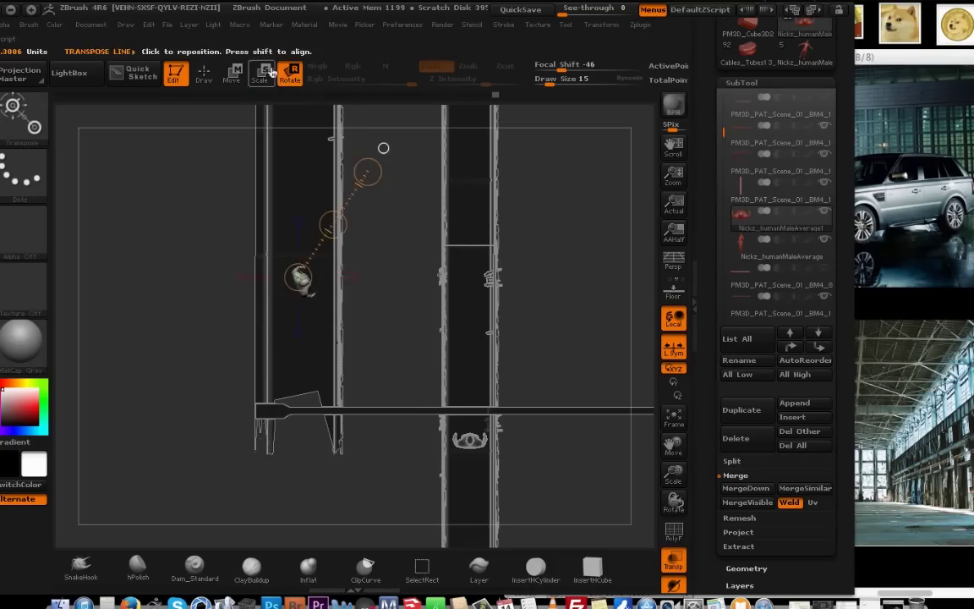
click(232, 73)
drag(398, 338, 555, 445)
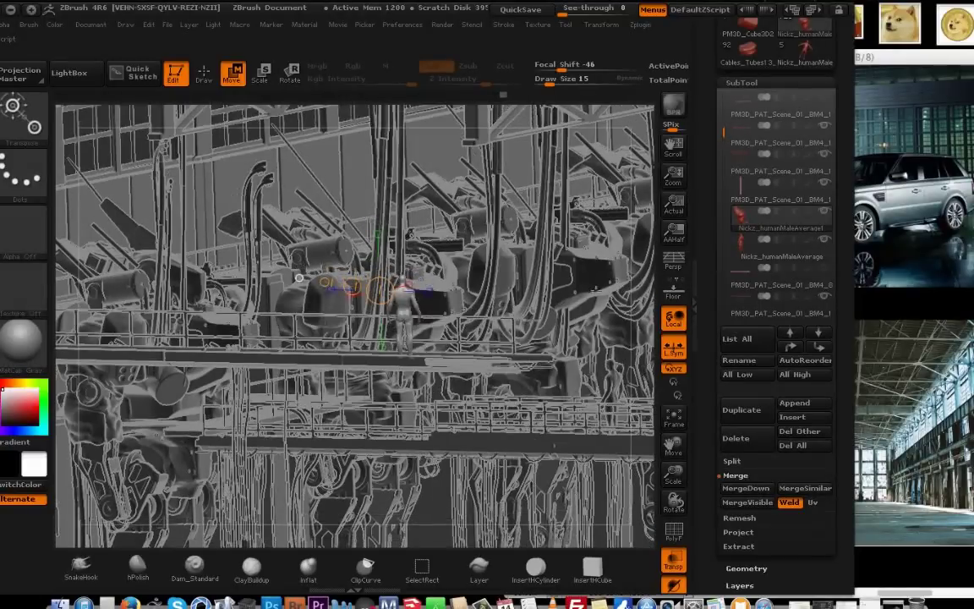
Turn on perspective and set its Angle of View to 5.
drag(674, 476, 674, 509)
click(673, 261)
drag(605, 296, 575, 406)
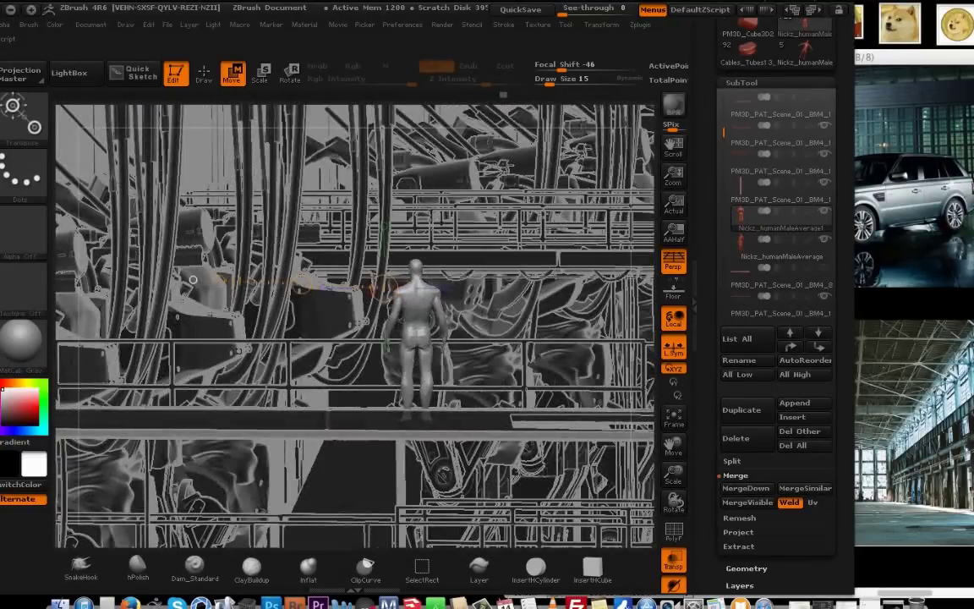
drag(192, 280, 139, 290)
click(95, 26)
mouse_move(124, 25)
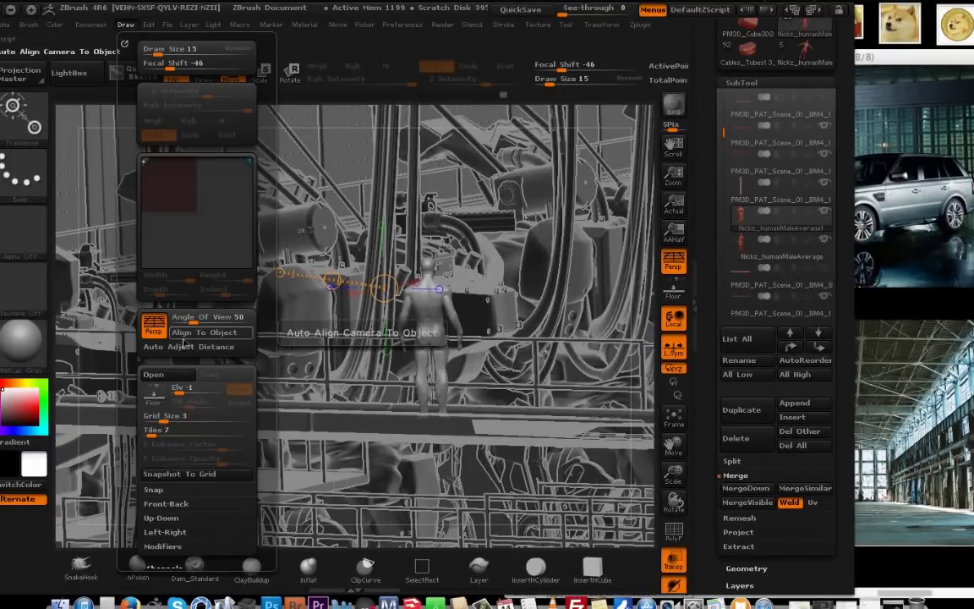
drag(194, 321, 230, 321)
click(125, 24)
click(246, 321)
text(5)
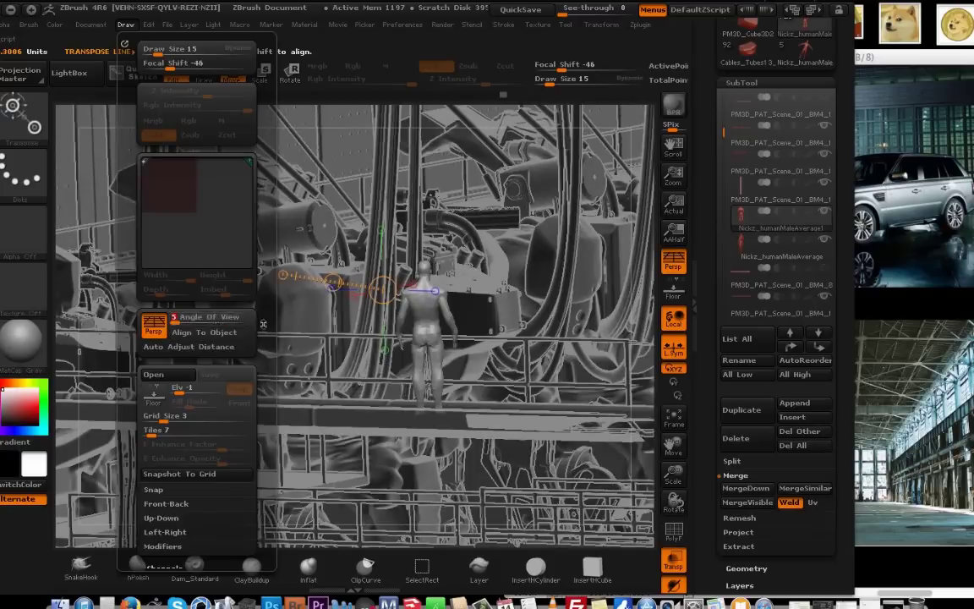
key(Return)
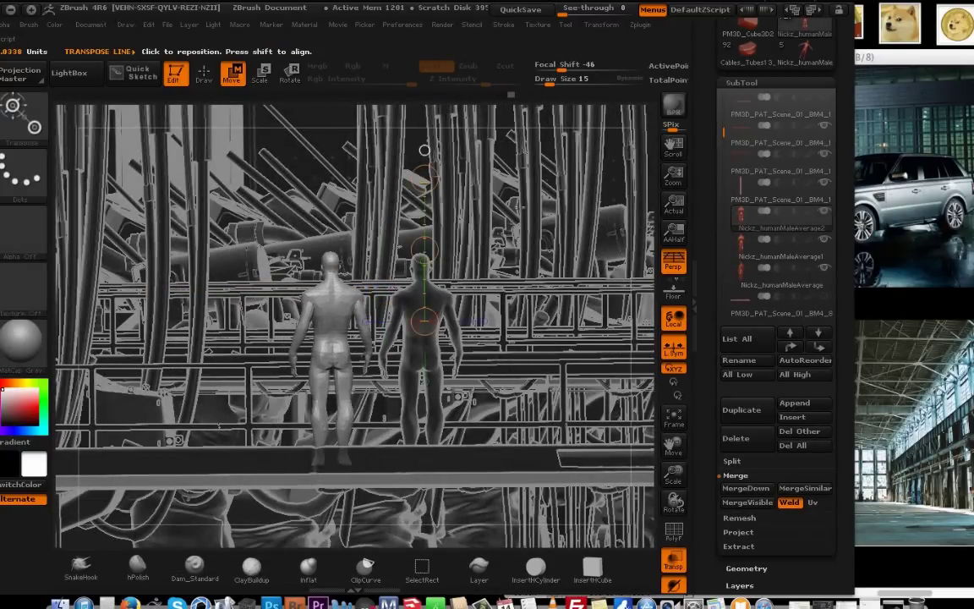
Place the two copied figures side by side at the upper walkway's railing, turning one to face it squarely.
drag(219, 426, 511, 439)
alt+click(421, 253)
drag(421, 248, 390, 164)
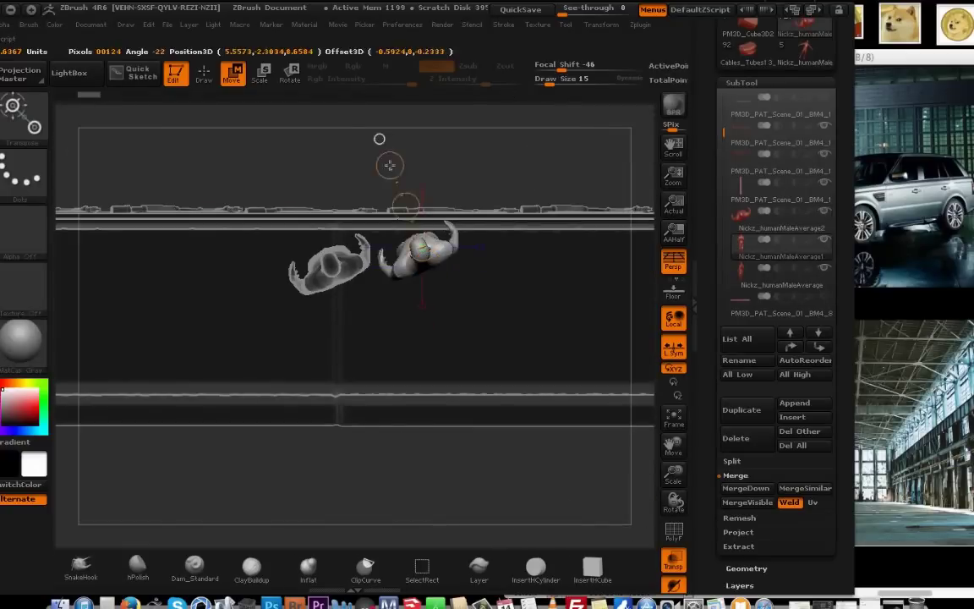
alt+click(332, 275)
drag(330, 275, 289, 151)
alt+click(409, 250)
drag(410, 250, 298, 195)
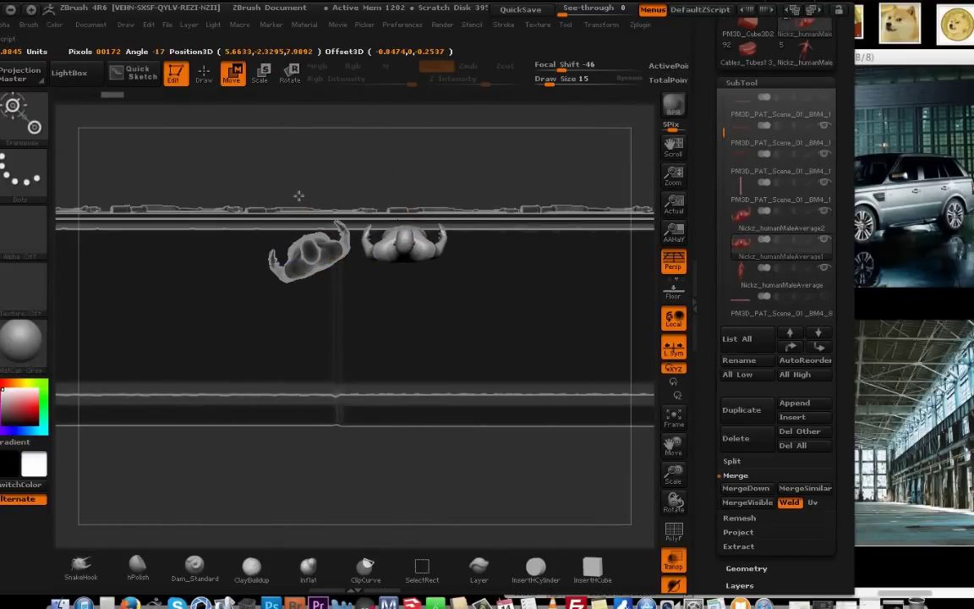
mouse_move(423, 191)
mouse_down()
mouse_move(460, 163)
mouse_move(541, 182)
mouse_up()
drag(674, 474, 710, 558)
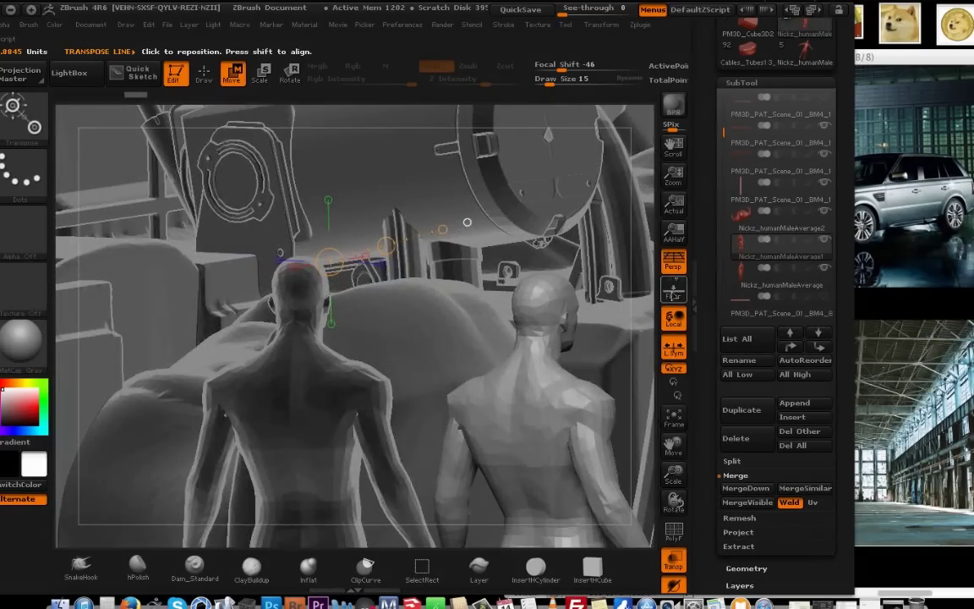
click(149, 24)
drag(484, 271, 535, 257)
drag(674, 475, 671, 372)
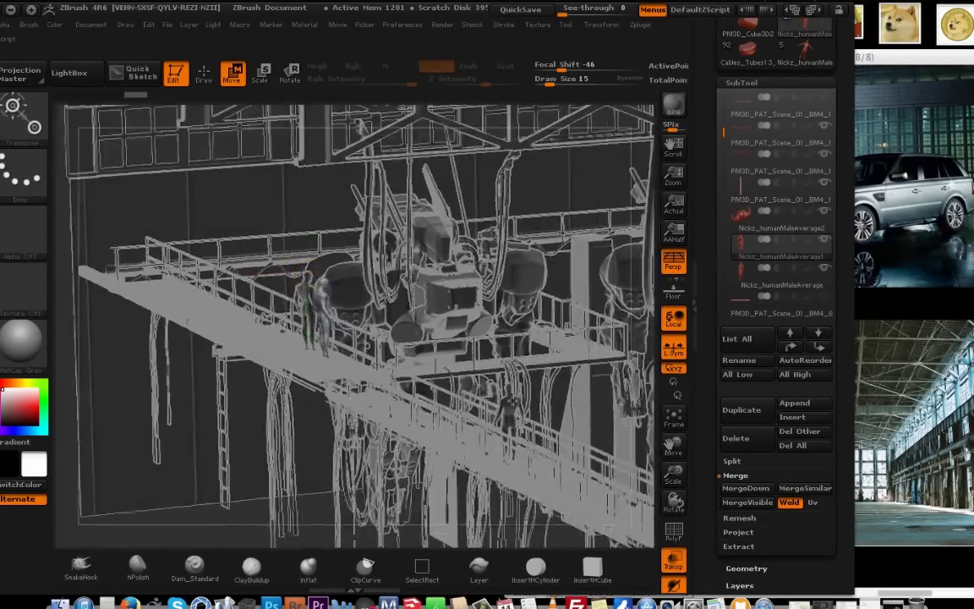
Duplicate the first mech's head piece and move the copies onto the neighbouring mechs in the row.
click(640, 24)
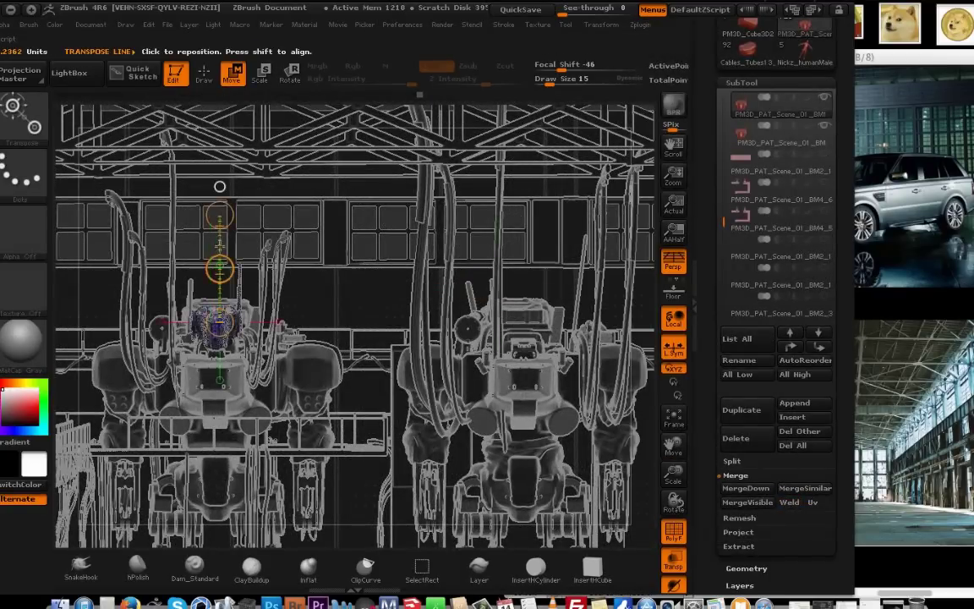
drag(522, 191, 519, 269)
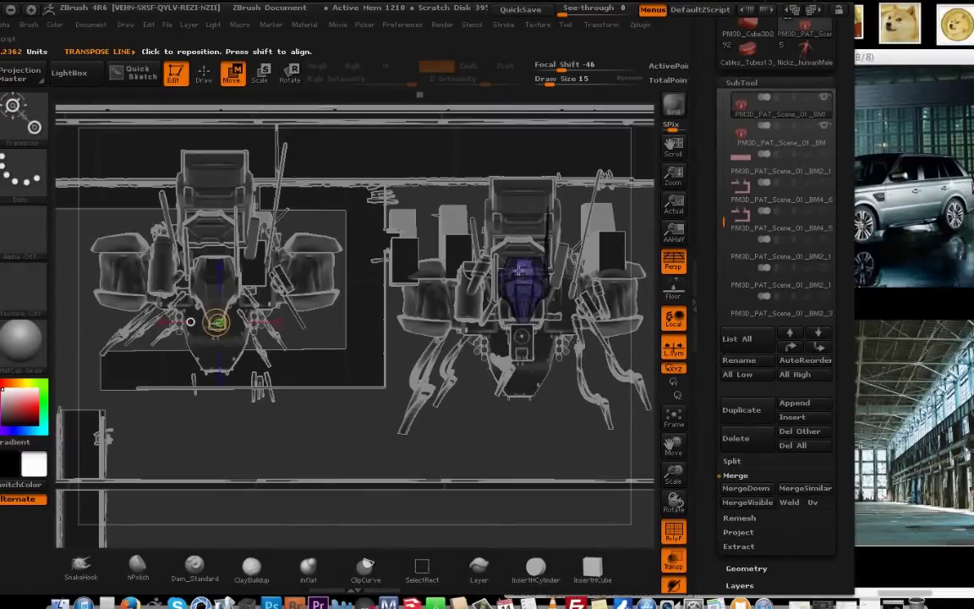
alt+drag(556, 426, 461, 433)
alt+click(379, 346)
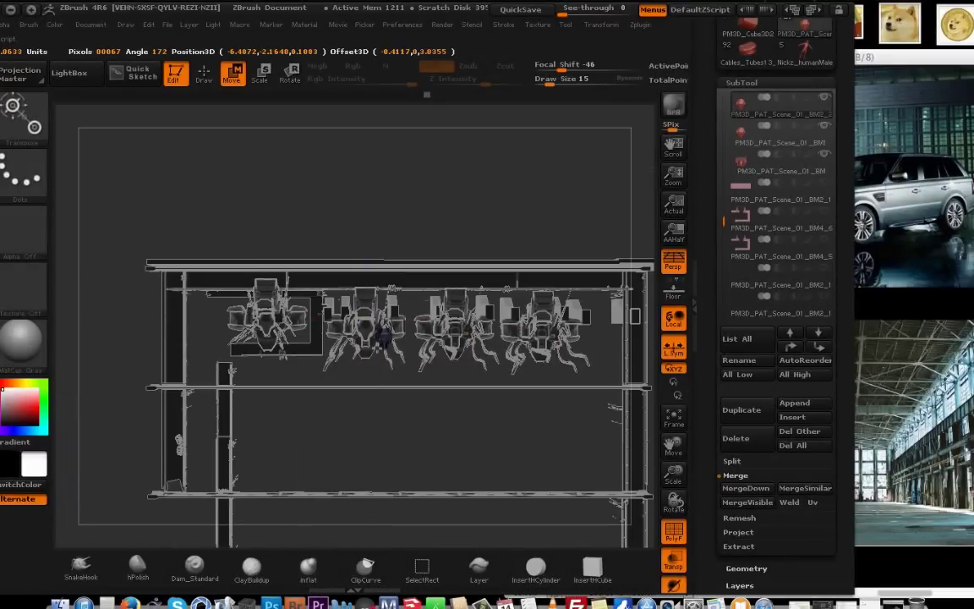
drag(418, 398, 524, 516)
Turn off perspective and align the paired blocks with the mechs in the top view of the row.
alt+click(307, 314)
alt+click(307, 321)
alt+click(479, 229)
key(p)
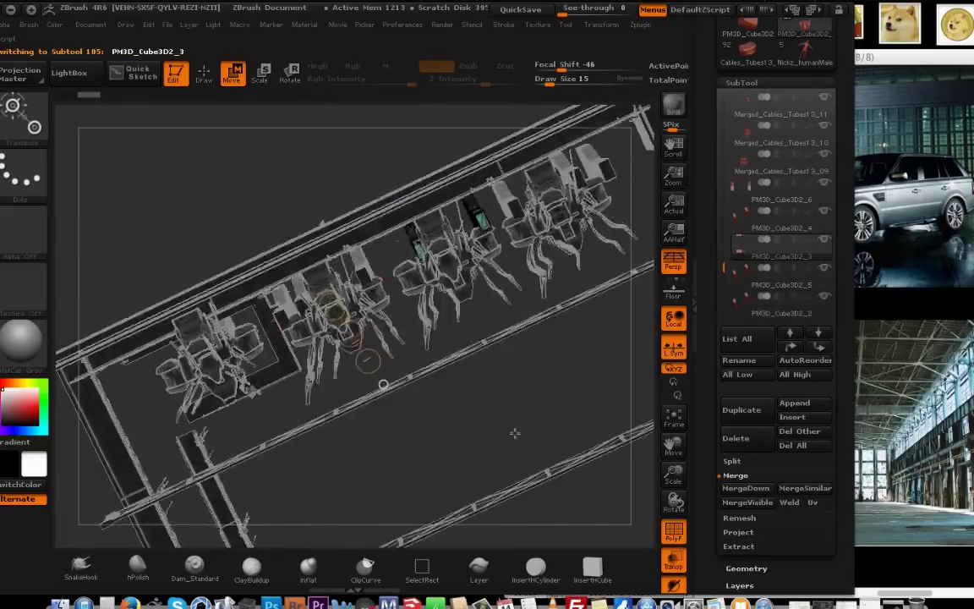
shift+drag(515, 433, 474, 427)
drag(397, 287, 397, 162)
alt+drag(576, 454, 441, 461)
alt+click(481, 306)
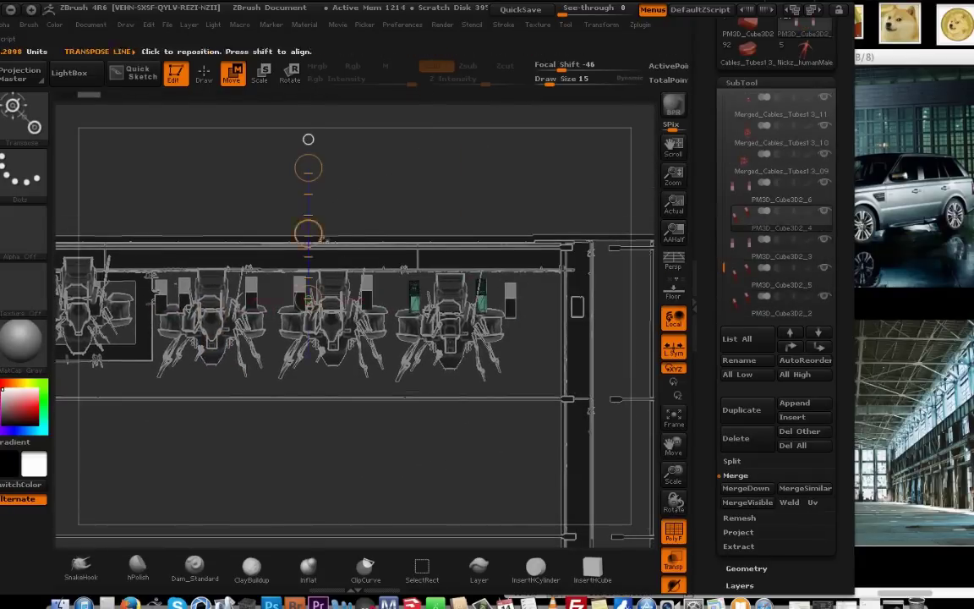
Adjust the remaining block pairs along the row so each pair flanks its own mech.
alt+click(512, 307)
alt+drag(532, 338, 390, 325)
mouse_move(167, 221)
mouse_down()
mouse_move(156, 307)
mouse_move(65, 322)
mouse_move(172, 218)
mouse_up()
alt+drag(636, 427, 645, 459)
drag(630, 524, 575, 487)
click(802, 220)
mouse_move(440, 461)
mouse_down()
mouse_move(393, 482)
mouse_move(454, 452)
mouse_up()
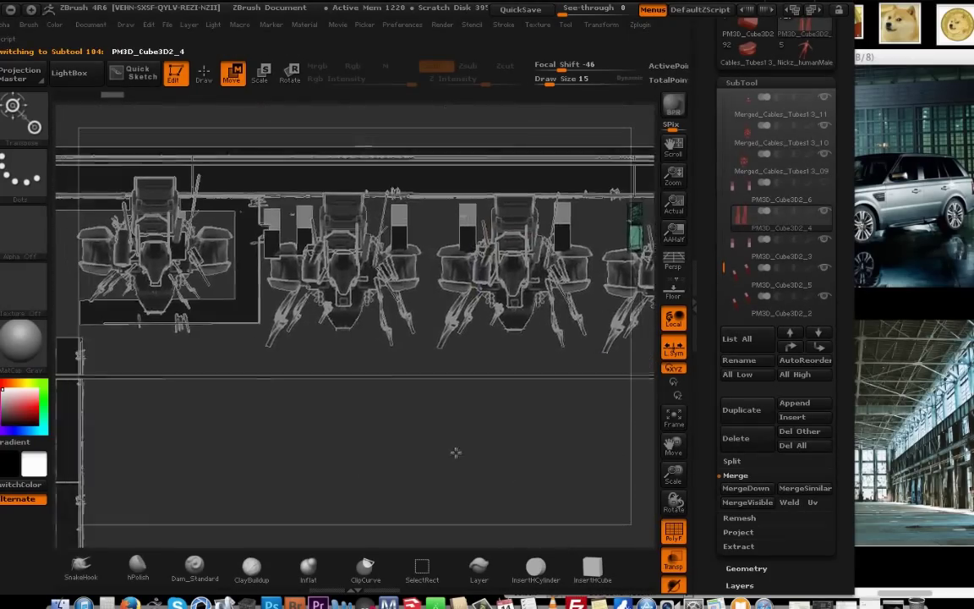
drag(499, 531, 491, 439)
Select the first mech's dense torso mesh PAT_Scene_06_BM in the front view and try to pre-process it with Decimation Master.
alt+click(237, 184)
drag(673, 474, 677, 520)
drag(673, 445, 795, 476)
drag(673, 474, 677, 517)
drag(673, 445, 913, 471)
alt+click(352, 341)
alt+click(356, 338)
alt+click(351, 347)
click(97, 26)
mouse_move(640, 25)
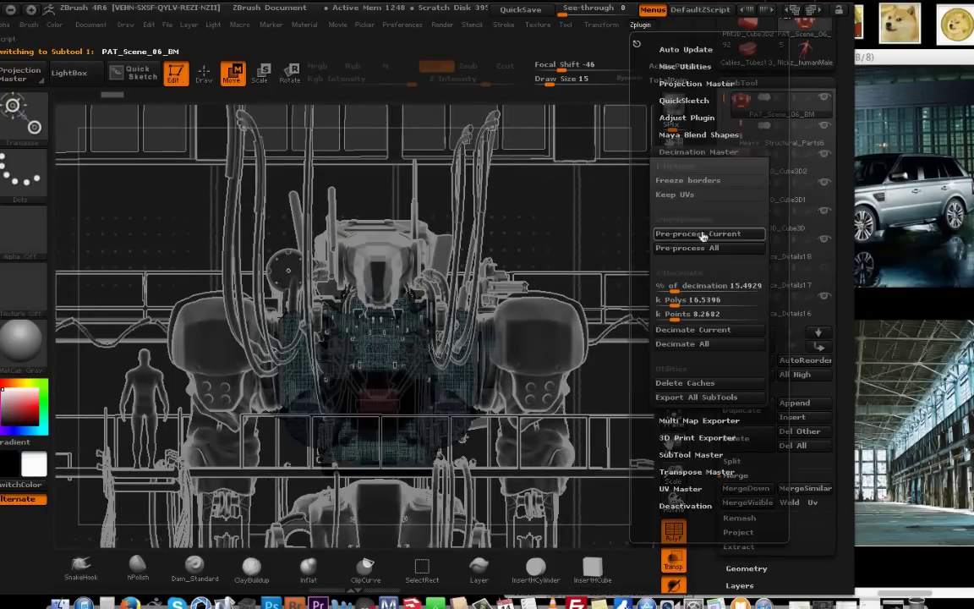
click(702, 234)
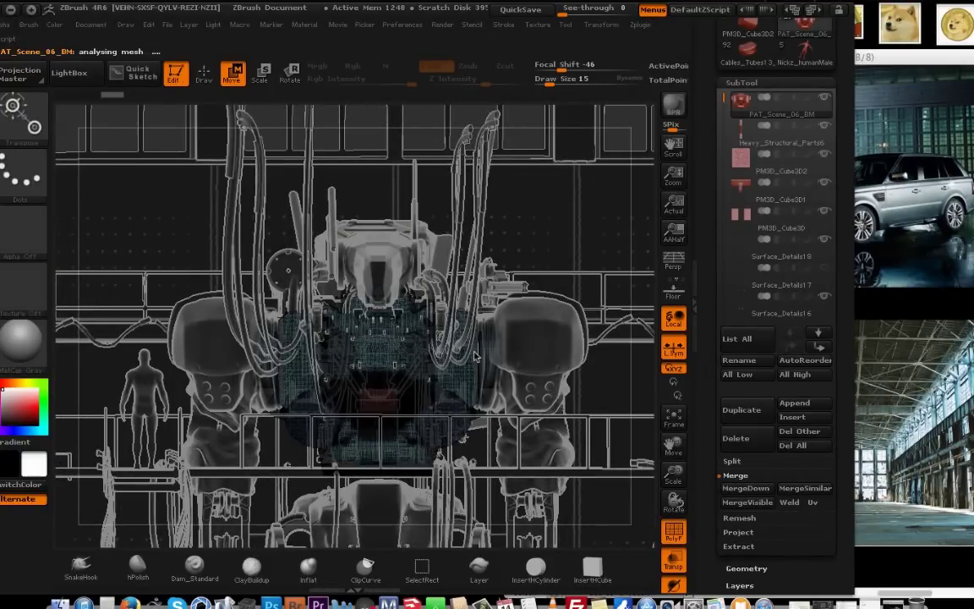
Save the current tool to a file.
drag(840, 144, 840, 421)
click(807, 83)
click(695, 370)
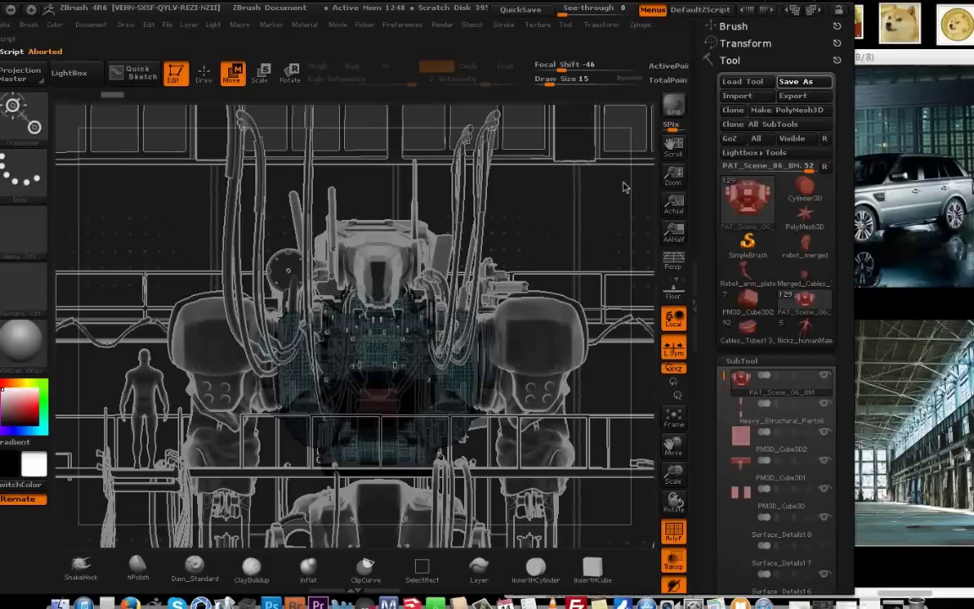
Pre-process and decimate the torso mesh with Decimation Master, and turn off the polyframe display.
click(640, 24)
click(692, 245)
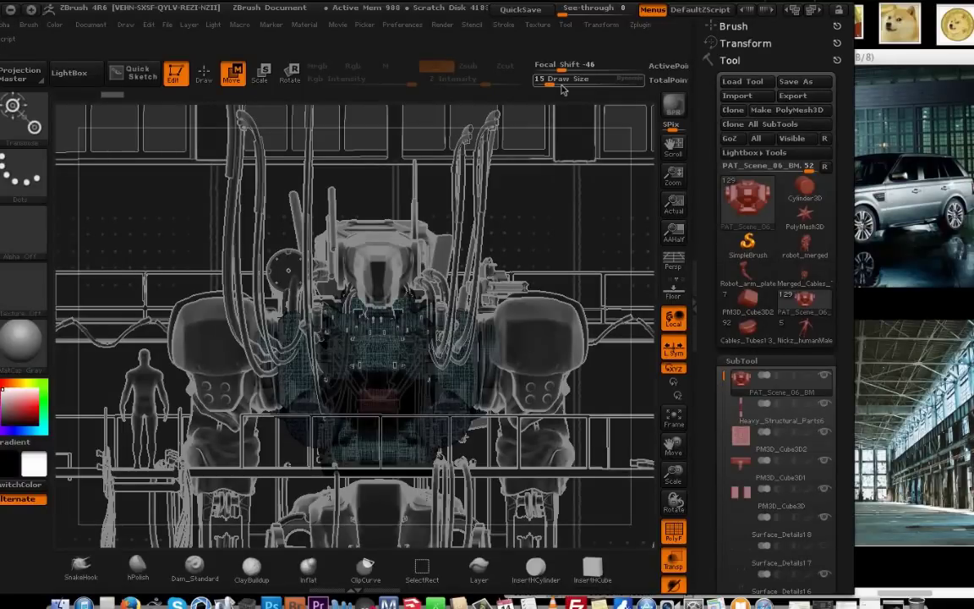
click(640, 24)
click(640, 301)
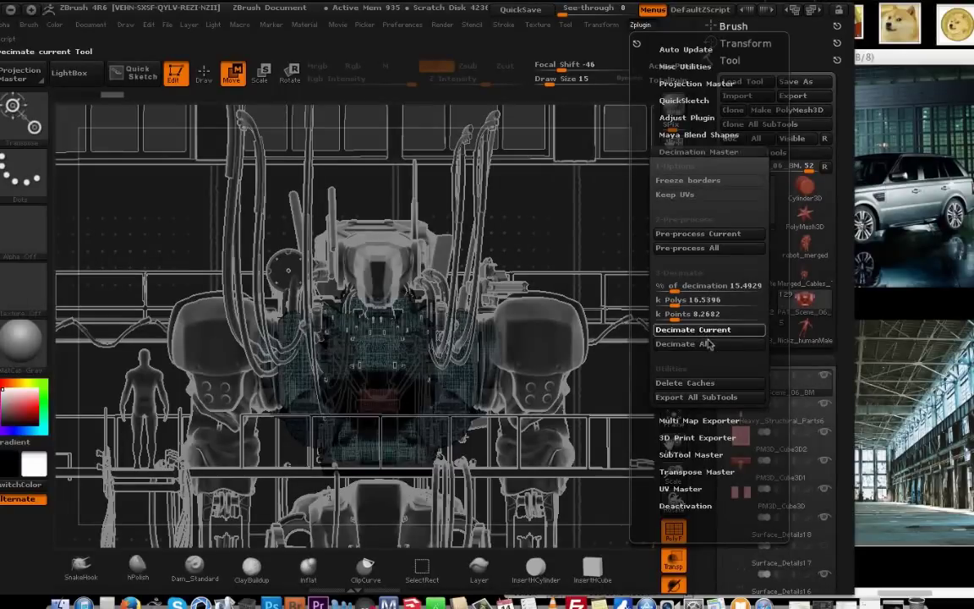
click(683, 538)
Select the mech's head and insert a slotted, tapered vent part on its face with the MMA insert brush.
alt+click(379, 262)
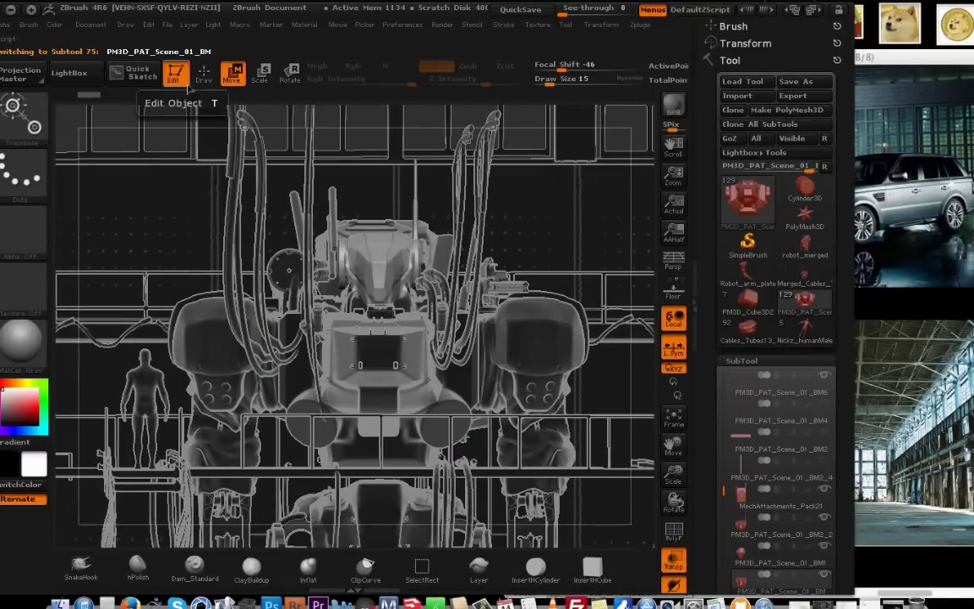
click(203, 74)
click(21, 110)
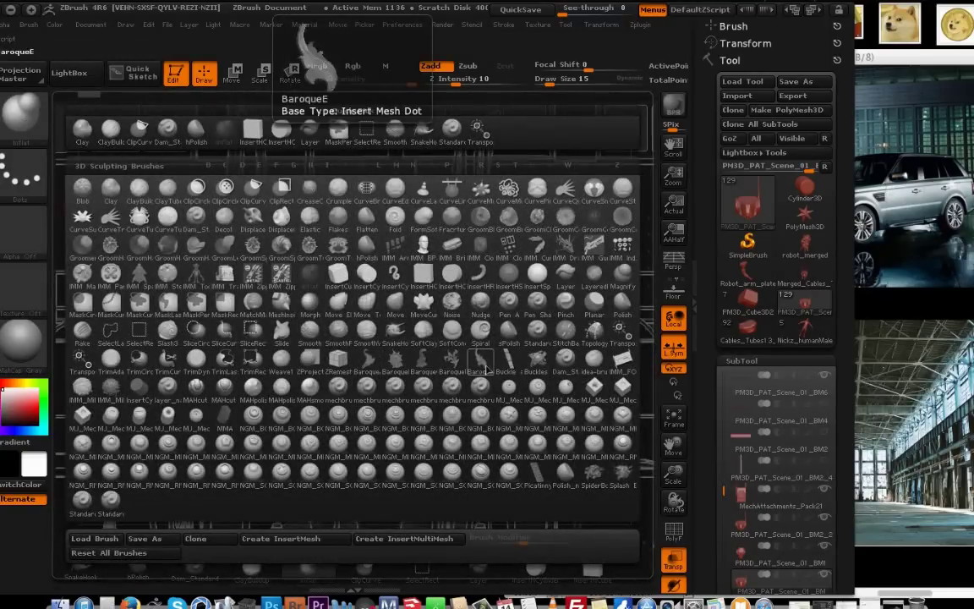
click(224, 415)
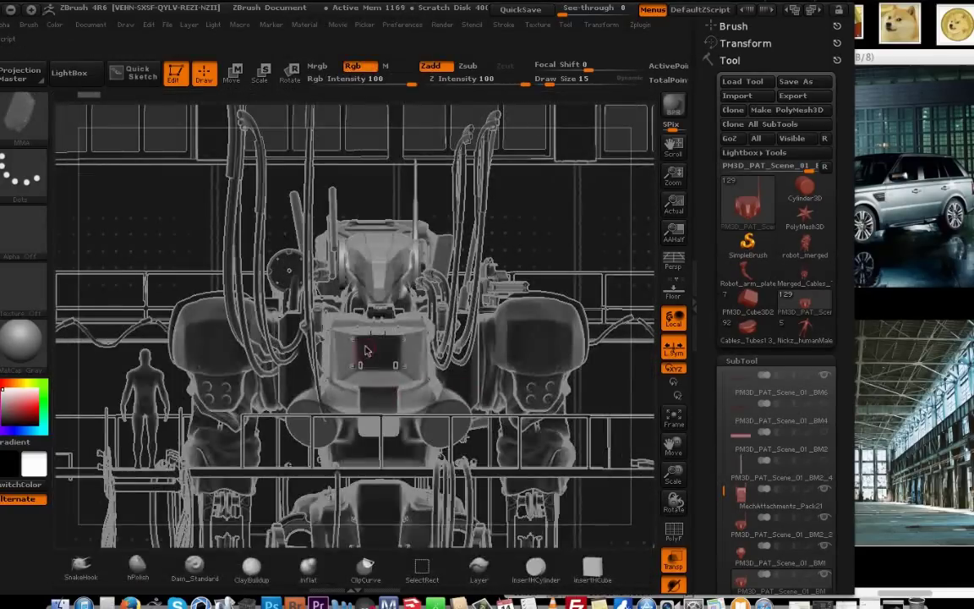
key(m)
click(169, 542)
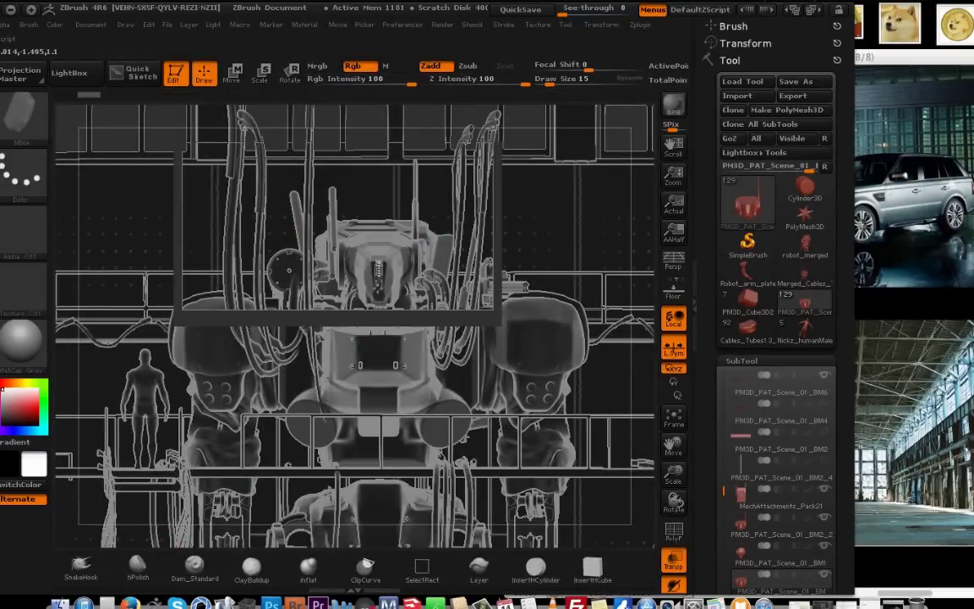
drag(381, 254, 382, 272)
Move the inserted vent onto the centre line of the faceplate in the front view.
drag(674, 475, 700, 547)
mouse_move(508, 145)
mouse_down()
mouse_move(576, 142)
mouse_move(583, 220)
mouse_move(575, 152)
mouse_up()
key(w)
drag(452, 252, 483, 126)
drag(470, 203, 440, 203)
mouse_move(575, 237)
mouse_down()
mouse_move(486, 237)
mouse_move(450, 203)
mouse_up()
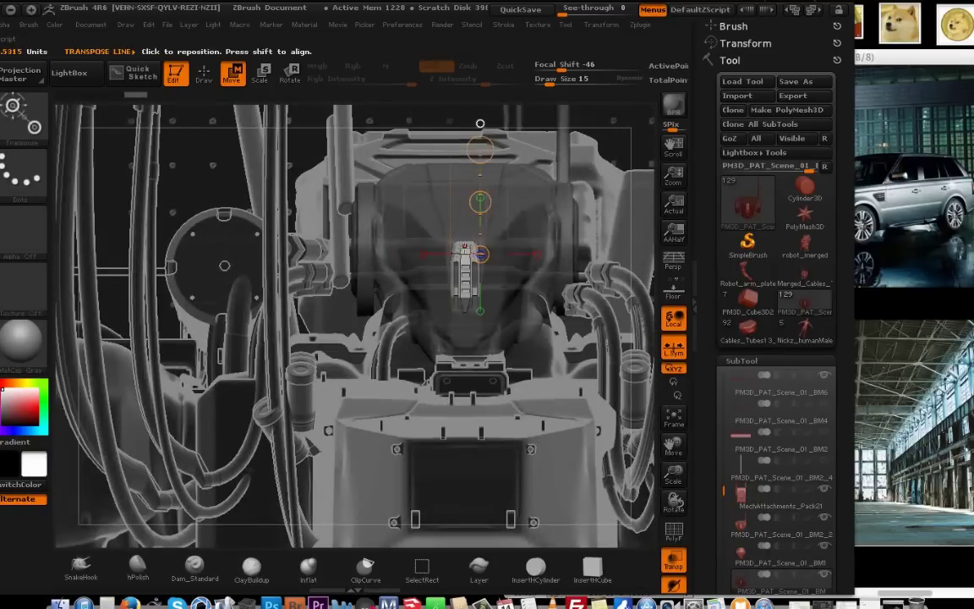
shift+drag(465, 251, 465, 307)
mouse_move(465, 307)
mouse_down()
mouse_move(465, 325)
mouse_move(444, 309)
mouse_move(445, 198)
mouse_up()
Seat the vent against the face surface using the Move tool in the side view.
key(q)
drag(338, 321, 550, 330)
key(w)
drag(492, 213, 426, 210)
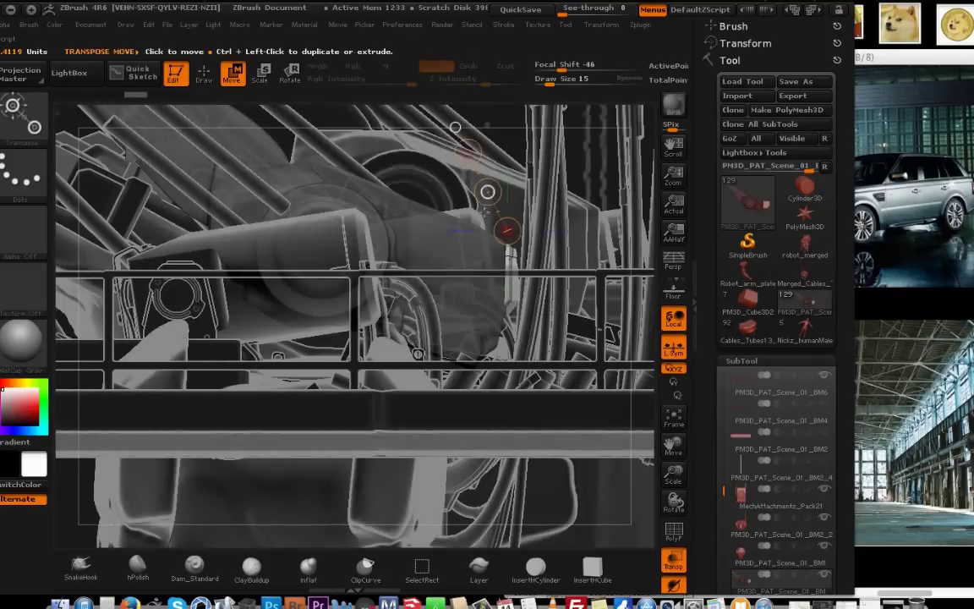
shift+drag(583, 241, 516, 211)
Clear the mask on the head and fuse the vent into it with DynaMesh at resolution 584.
key(q)
ctrl+drag(253, 169, 285, 193)
key(m)
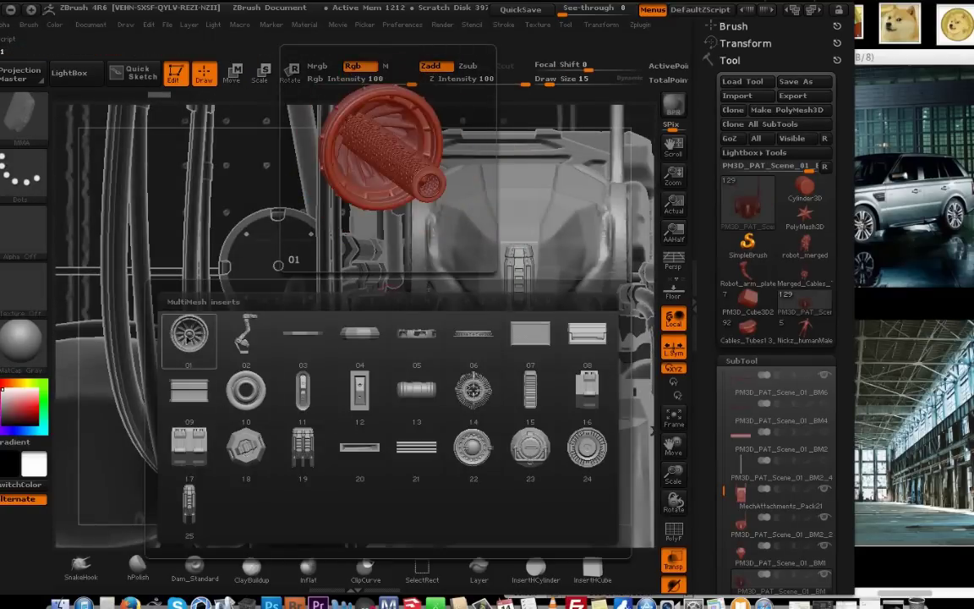
click(524, 448)
ctrl+drag(264, 189, 292, 213)
drag(714, 541, 715, 213)
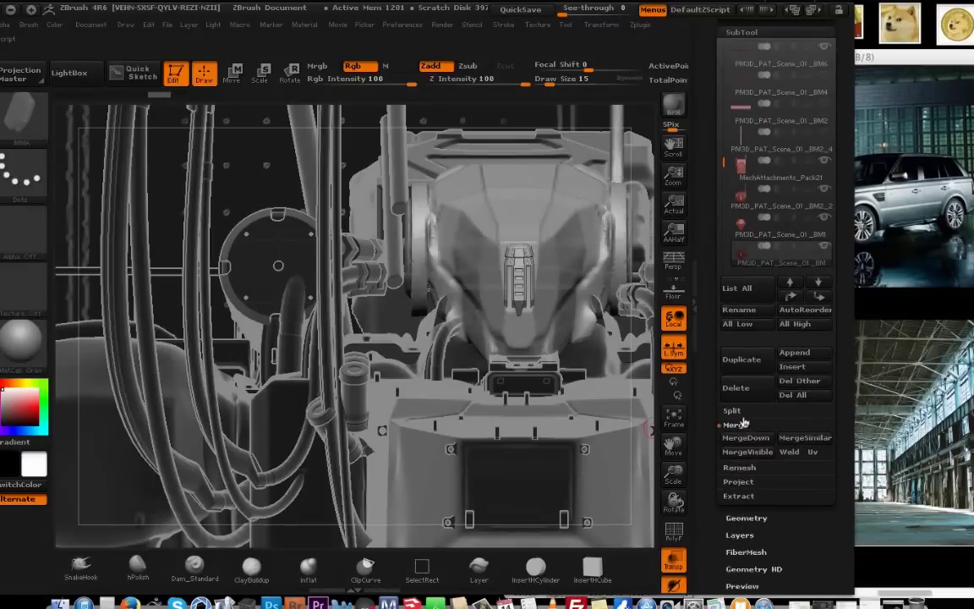
click(746, 517)
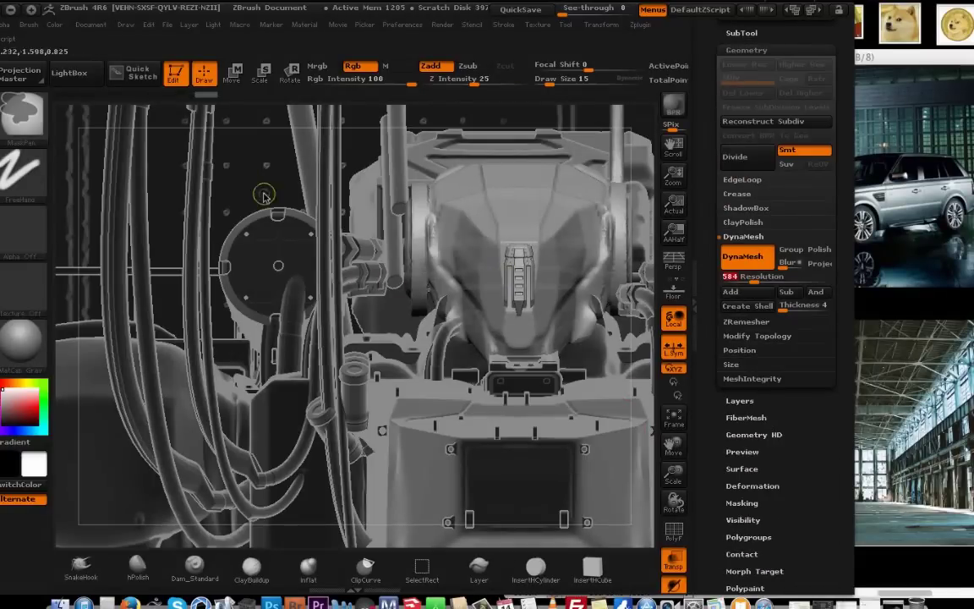
Stamp symmetrical rivets along the edges of the faceplate and cheeks with an NGM rivet brush.
click(18, 110)
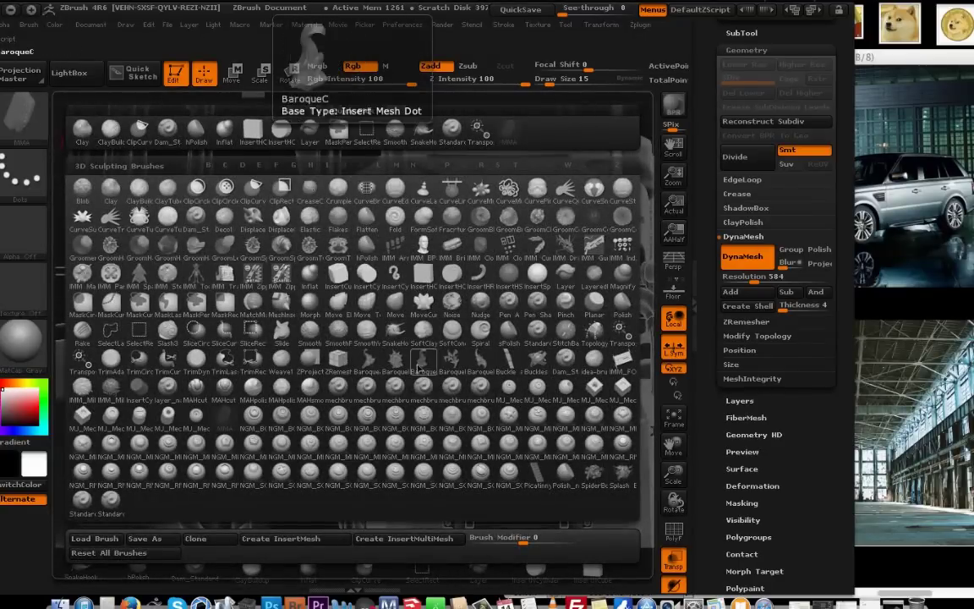
click(222, 472)
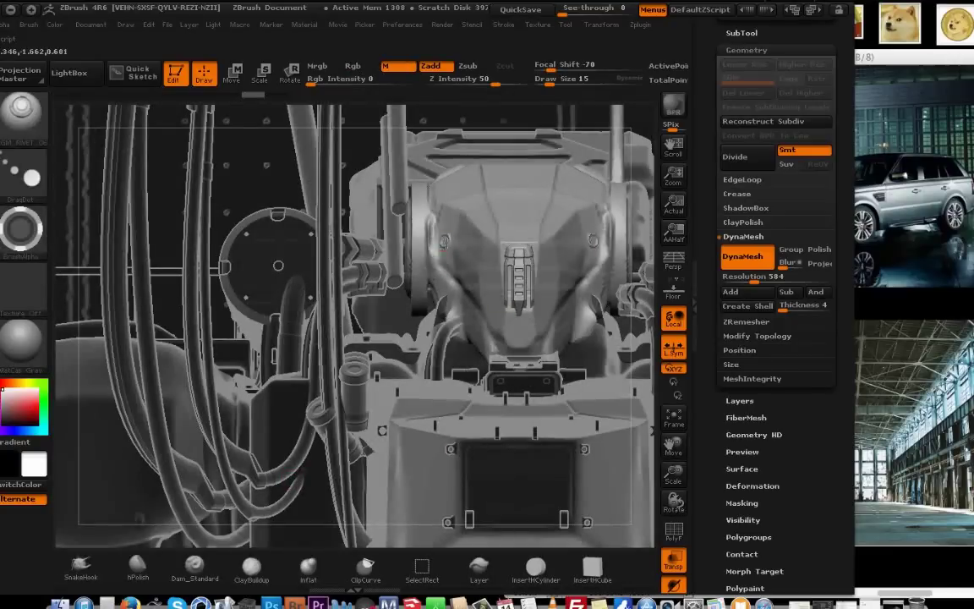
key(ctrl+z)
ctrl+right_drag(467, 298, 563, 433)
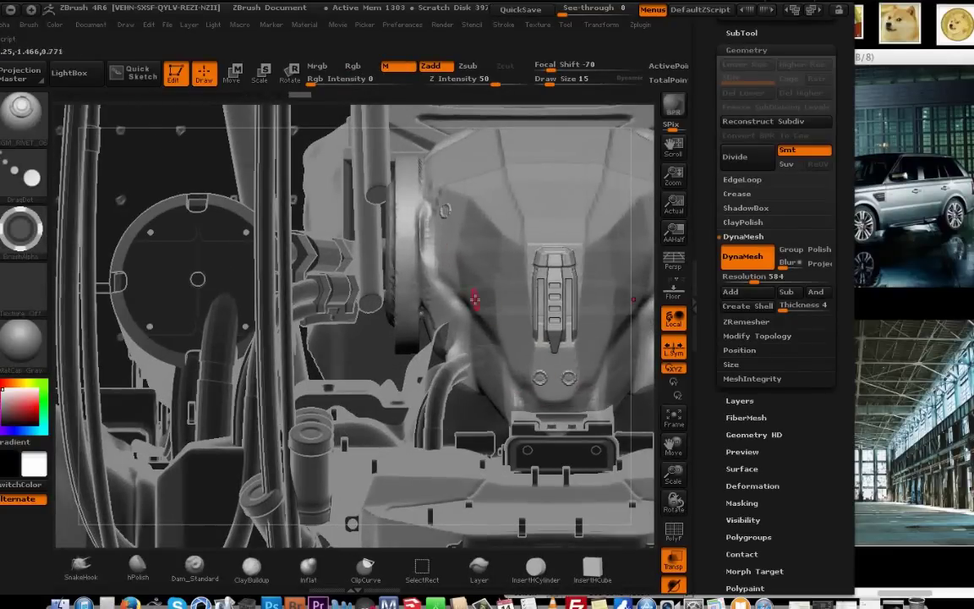
click(463, 319)
Carve a panel seam around the chin plate with the Dam_Standard brush.
click(194, 568)
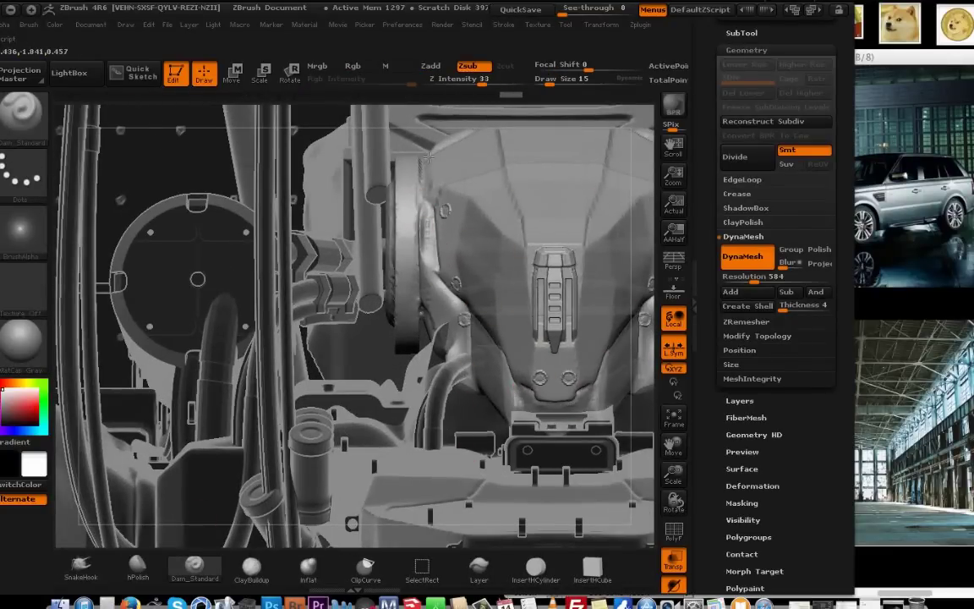
drag(674, 445, 496, 422)
key(ctrl+z)
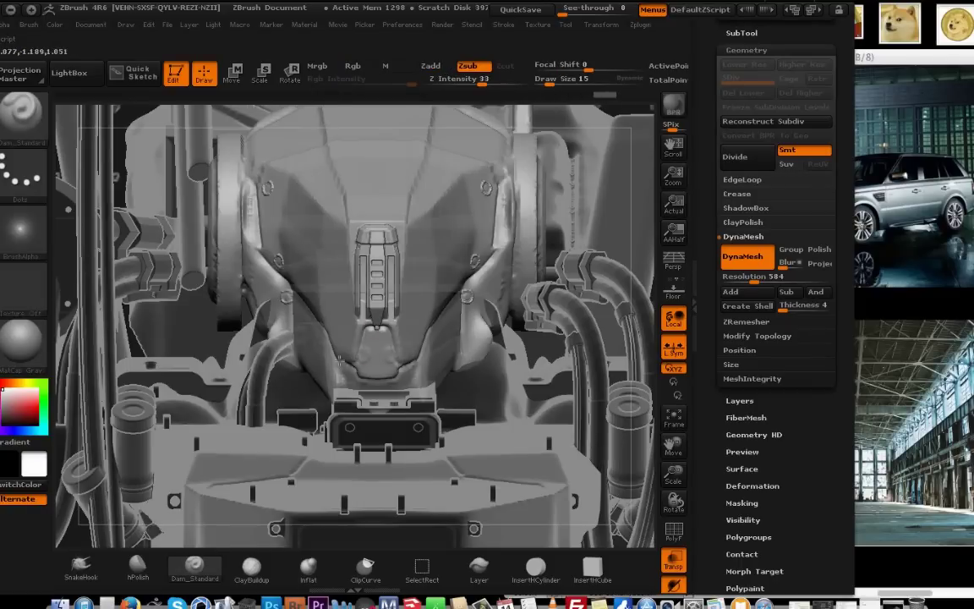
Build up and smooth the lower cheek plates with ClayBuildup, and re-DynaMesh the head at resolution 464.
key(b)
key(c)
key(b)
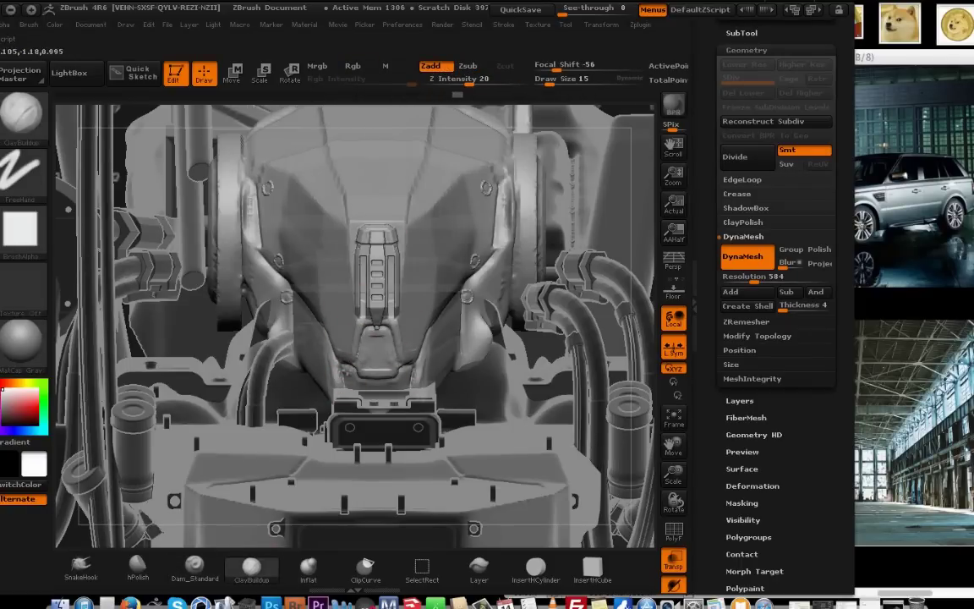
drag(673, 500, 749, 503)
drag(211, 246, 327, 343)
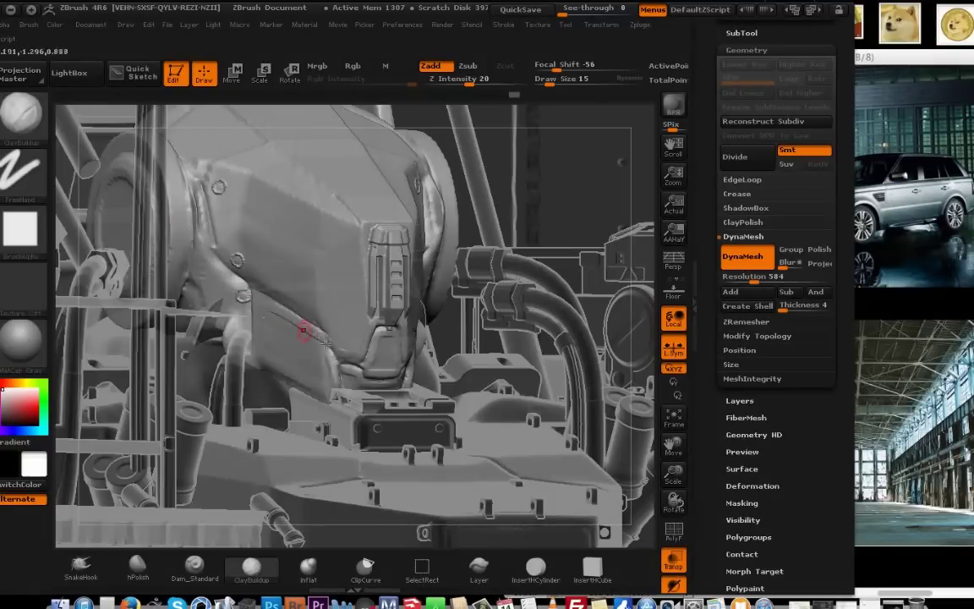
key(shift)
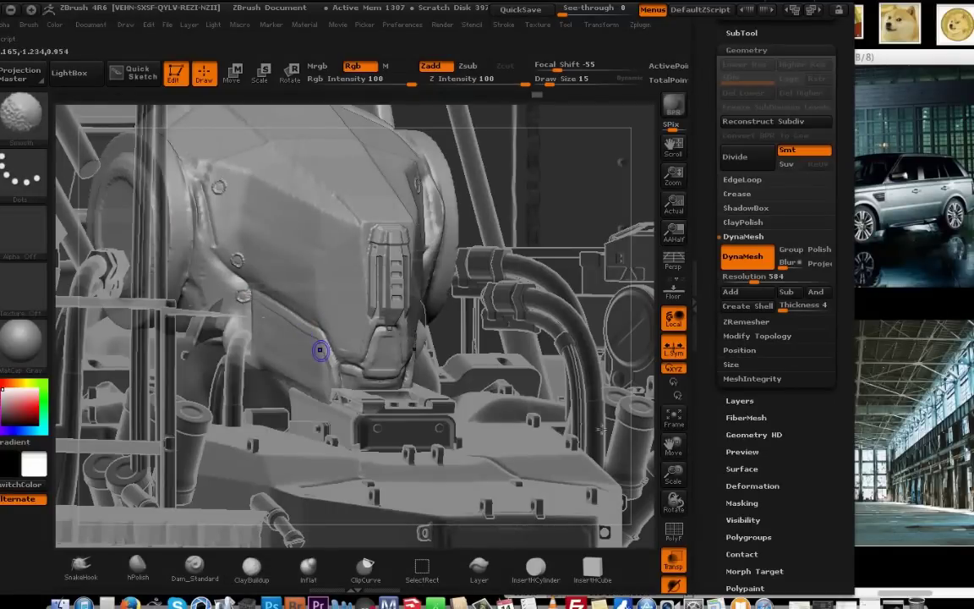
click(748, 278)
ctrl+drag(518, 191, 530, 230)
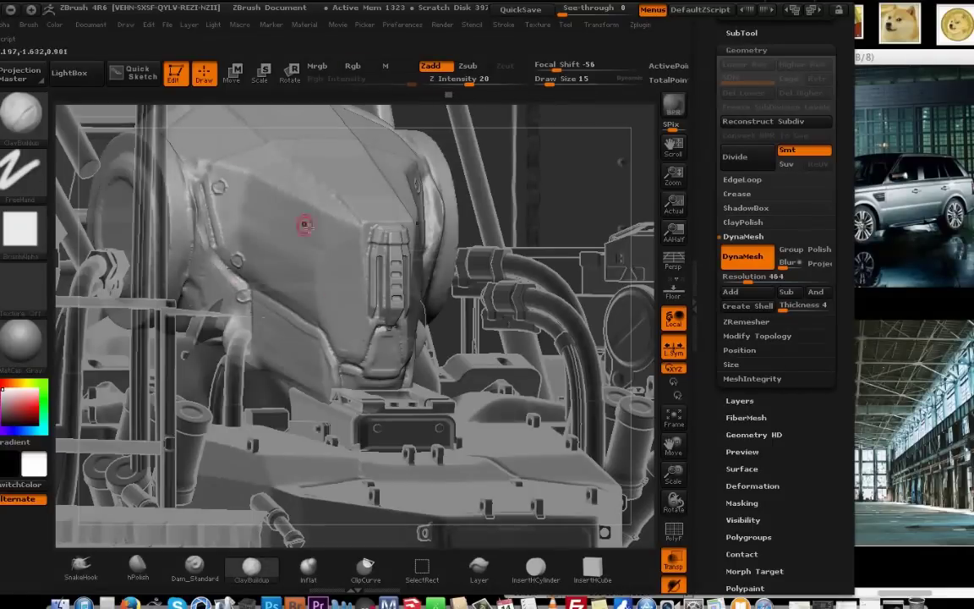
Flatten the faceplate planes beside the vent with the hPolish brush at draw size 34.
click(138, 567)
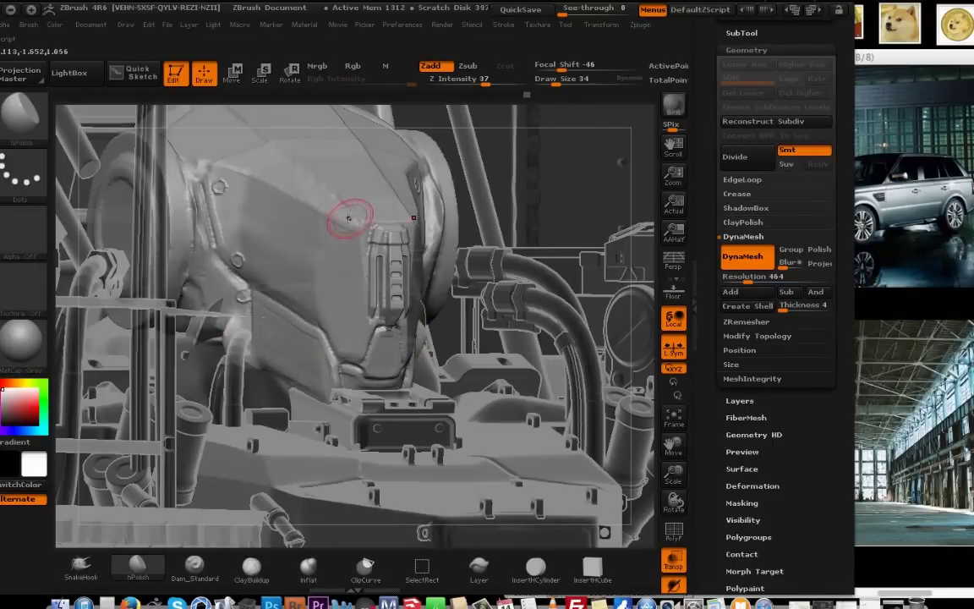
key(space)
drag(230, 227, 237, 226)
drag(359, 219, 283, 177)
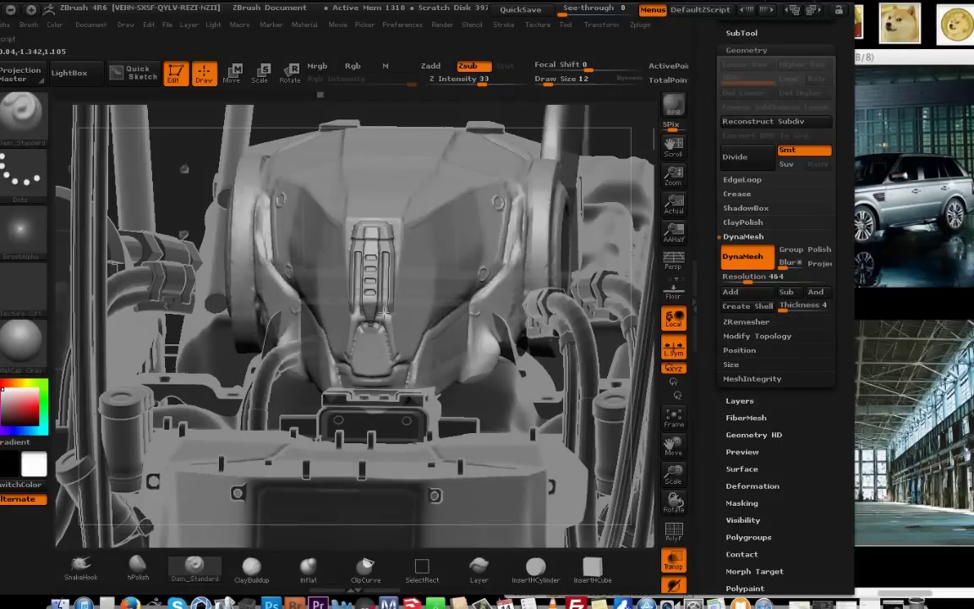
Deepen the cheek and chin panel lines with Dam_Standard at draw size 12 and return to the hPolish brush.
right_drag(420, 152, 306, 324)
right_drag(336, 382, 252, 374)
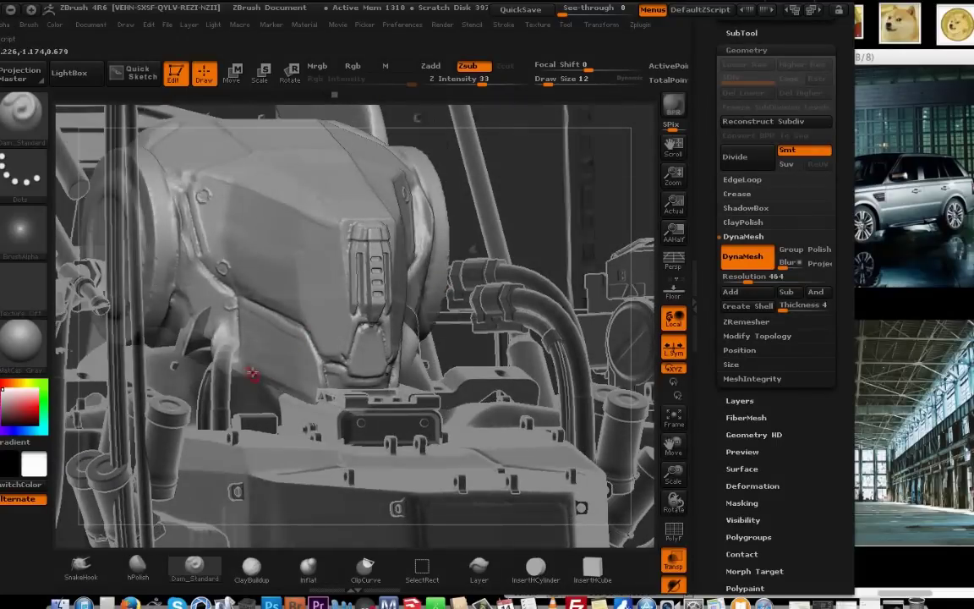
right_drag(223, 330, 332, 409)
key(b)
key(h)
key(p)
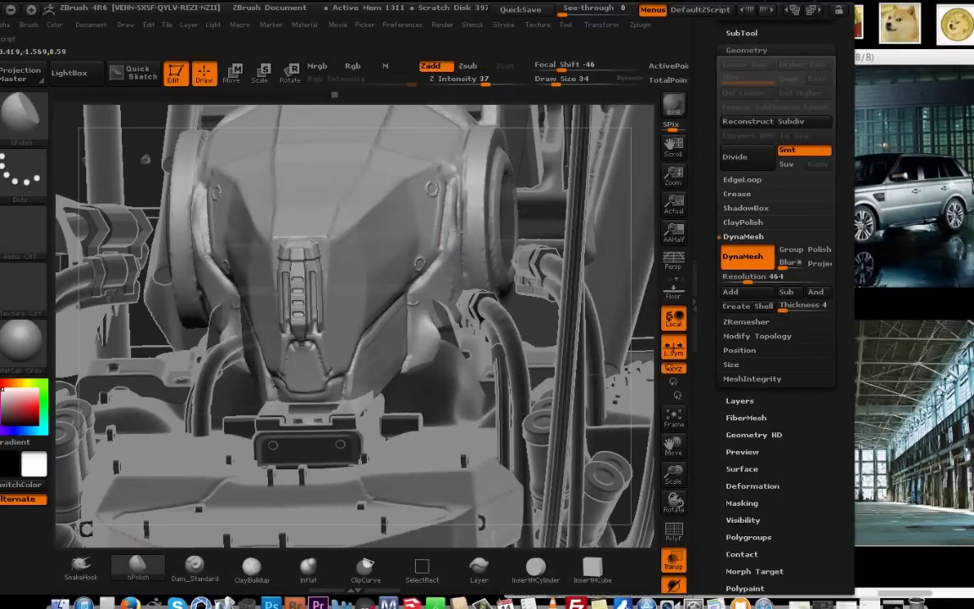
Try to mask the jaw hinge area behind the cheek at draw size 14, and undo the stroke.
click(535, 575)
click(478, 569)
key(space)
drag(465, 263, 460, 262)
right_drag(195, 379, 282, 384)
key(space)
drag(277, 294, 279, 293)
drag(189, 252, 211, 290)
key(ctrl+z)
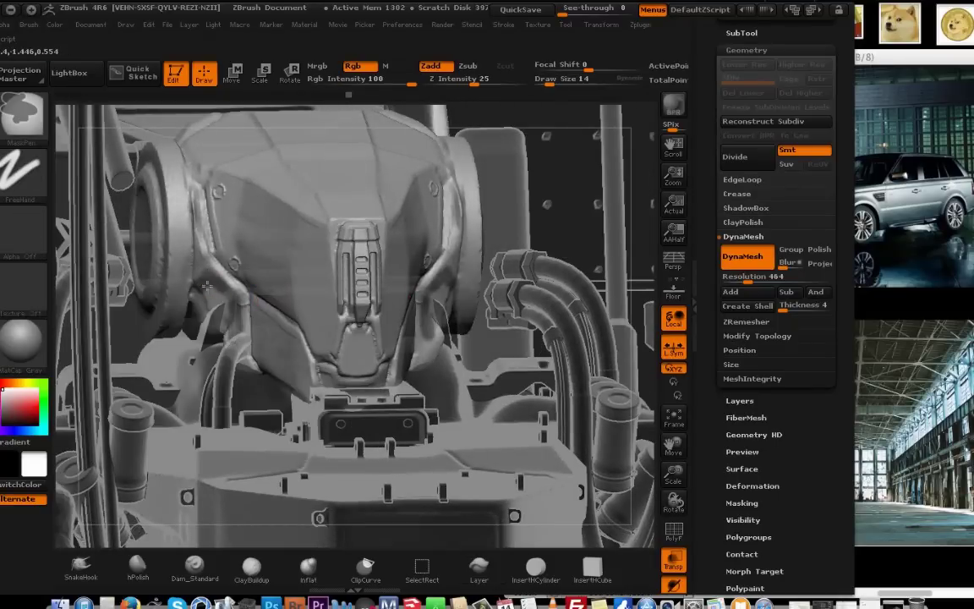
Paint a mask over the jaw hinge area behind the cheek with MaskPen, using draw sizes 7 and 19.
key(space)
drag(224, 288, 217, 288)
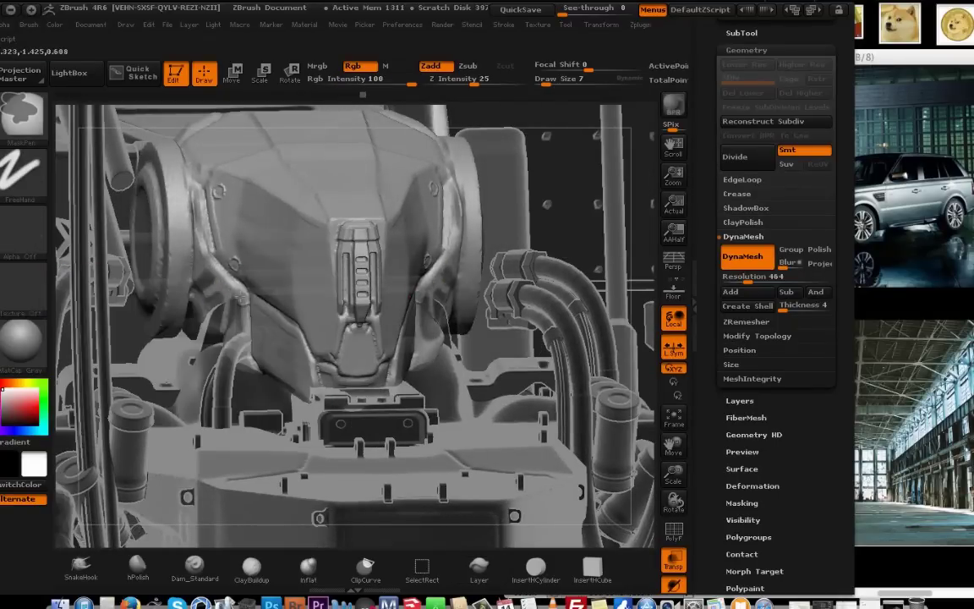
drag(372, 424, 608, 216)
key(b)
key(m)
key(p)
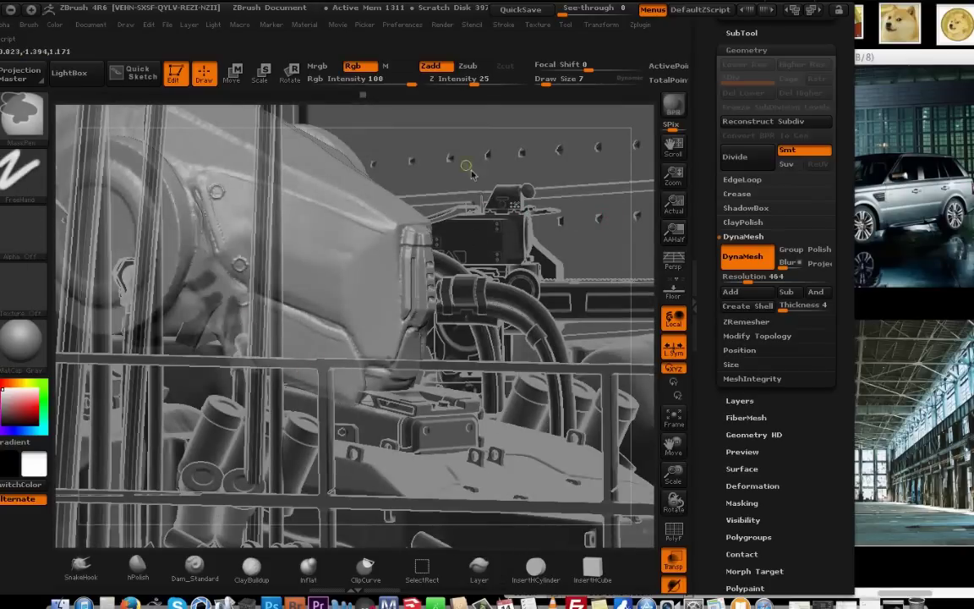
key(bracketright)
ctrl+drag(225, 288, 213, 296)
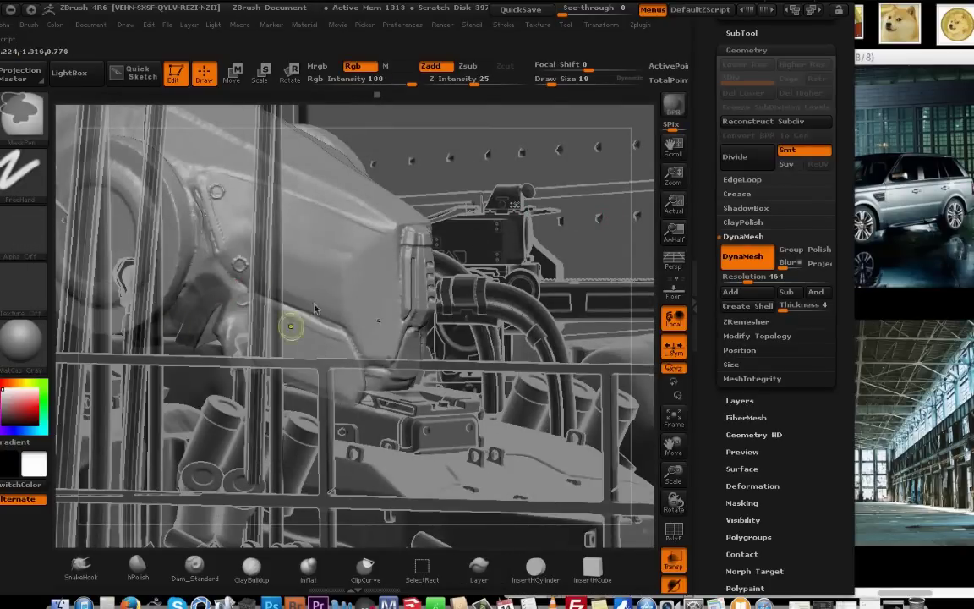
Work the unmasked jaw hinge area behind the cheek with the Layer brush, and flatten it using hPolish at draw size 34.
key(b)
key(l)
key(y)
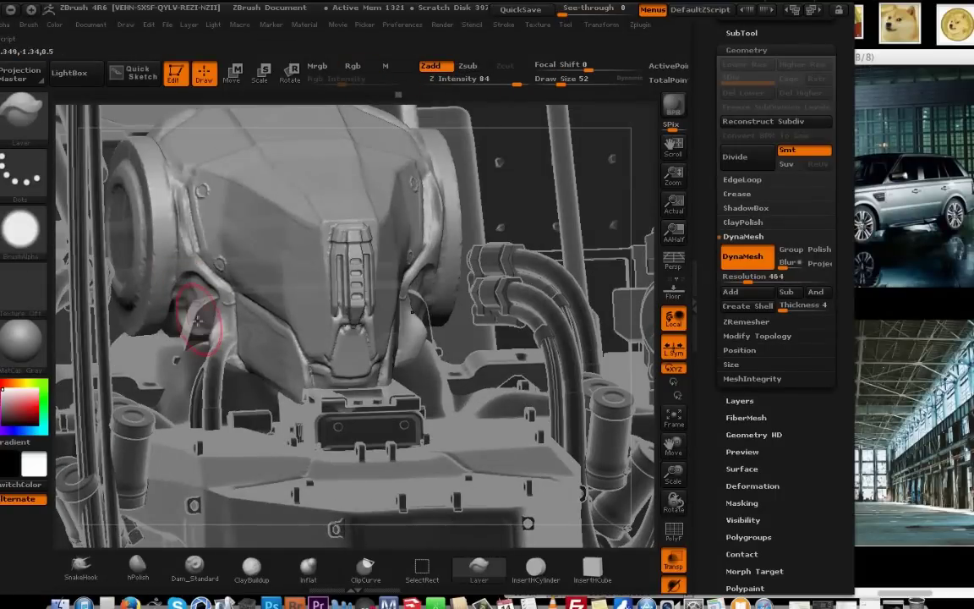
click(138, 568)
key(space)
mouse_move(230, 301)
mouse_down()
mouse_move(219, 301)
mouse_move(221, 329)
mouse_up()
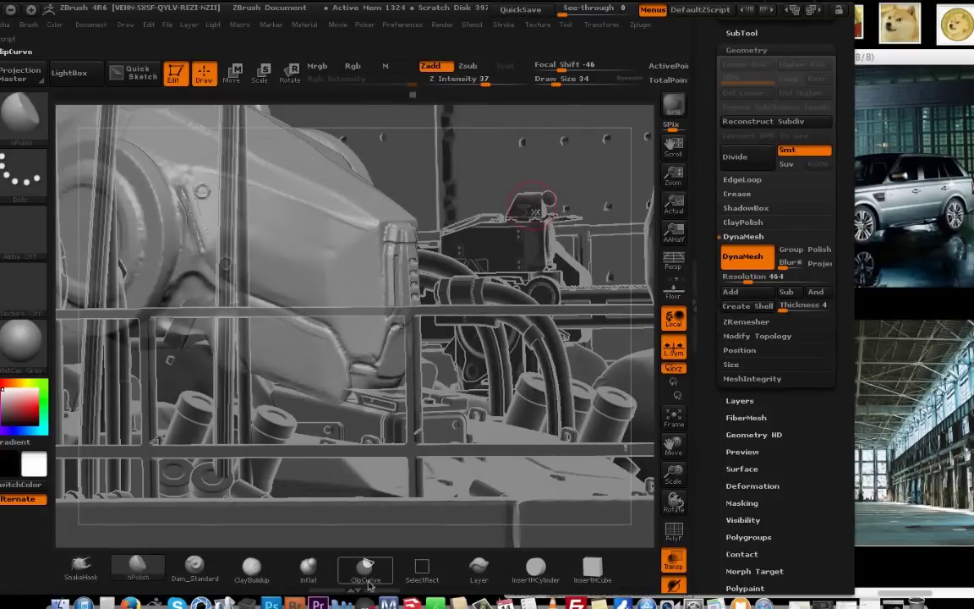
Build up raised ridges along the jaw hinge and lower cheek plate with ClayBuildup at draw size 17.
key(space)
key(b)
key(c)
key(b)
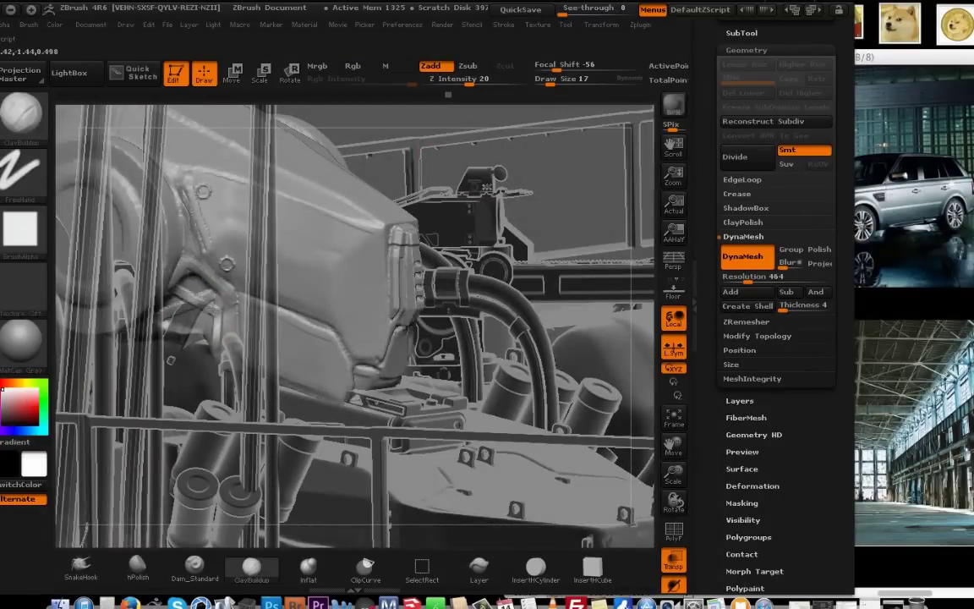
drag(206, 339, 178, 328)
drag(256, 319, 304, 380)
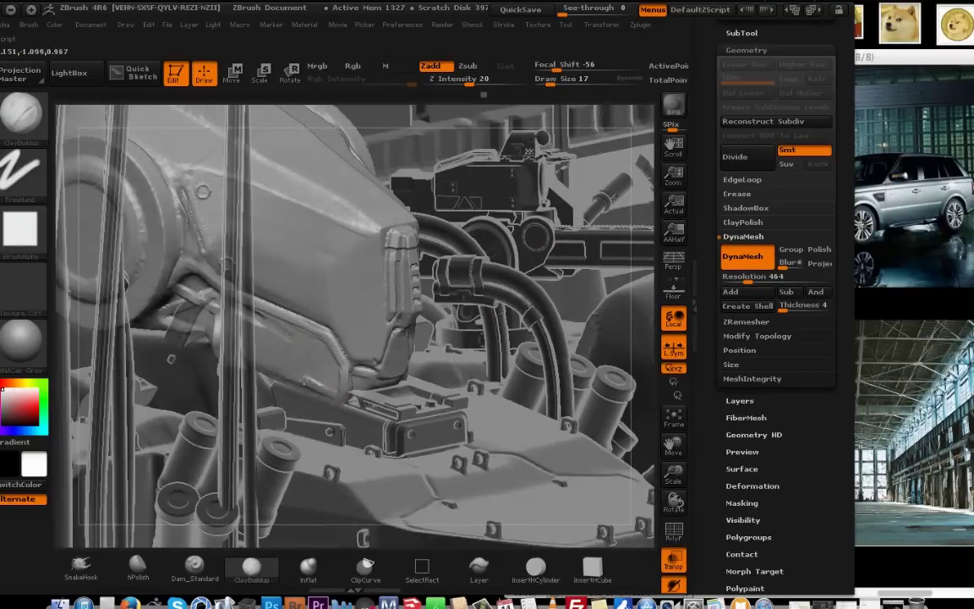
drag(248, 309, 458, 207)
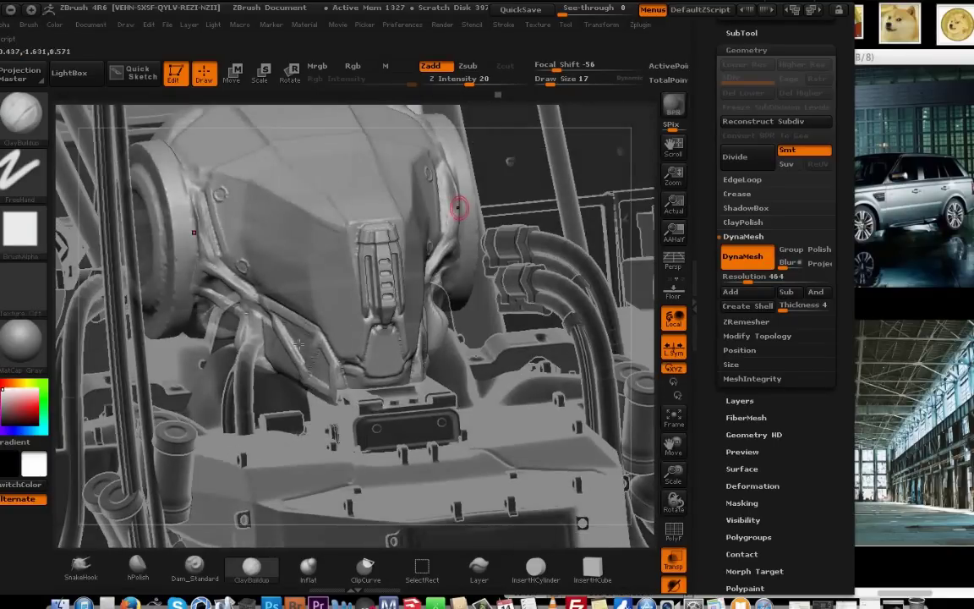
drag(271, 328, 267, 255)
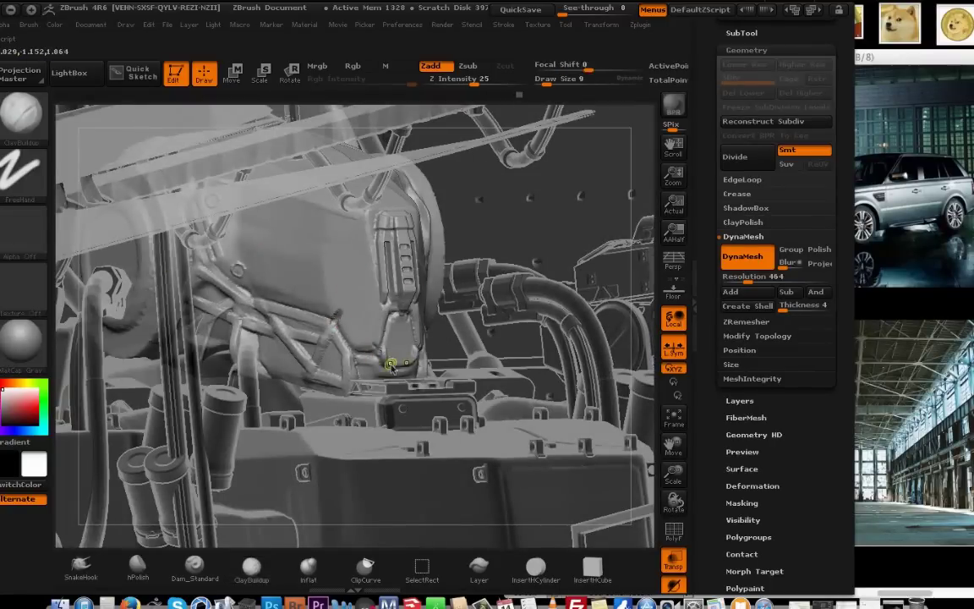
Add a raised rim around the faceplate vent and chin with ClayBuildup at draw size 15.
mouse_move(360, 287)
mouse_down()
mouse_move(380, 312)
mouse_move(272, 281)
mouse_up()
key(space)
click(318, 286)
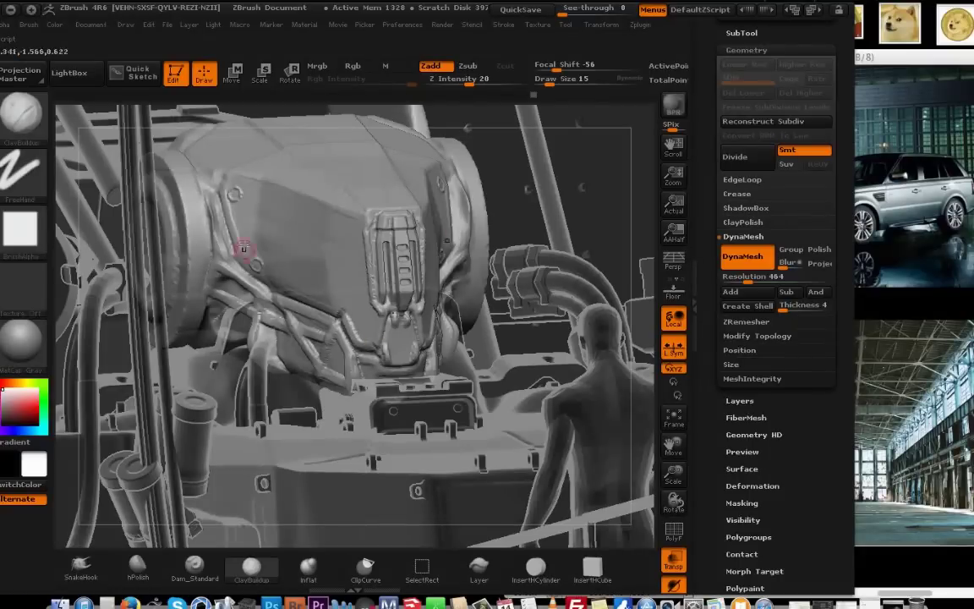
mouse_move(279, 190)
mouse_down()
mouse_move(486, 165)
mouse_move(538, 185)
mouse_move(522, 126)
mouse_up()
Mask the protruding faceplate vent area and reposition the vent with the Move transpose line.
drag(674, 446, 682, 545)
ctrl+drag(327, 186, 410, 233)
ctrl+click(405, 230)
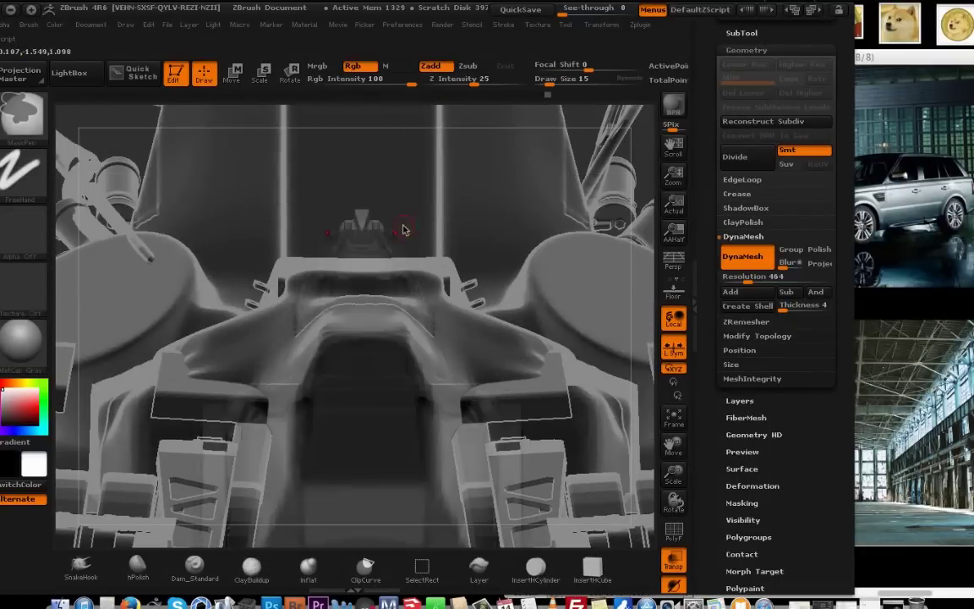
key(w)
shift+drag(515, 157, 562, 254)
drag(674, 444, 701, 605)
key(q)
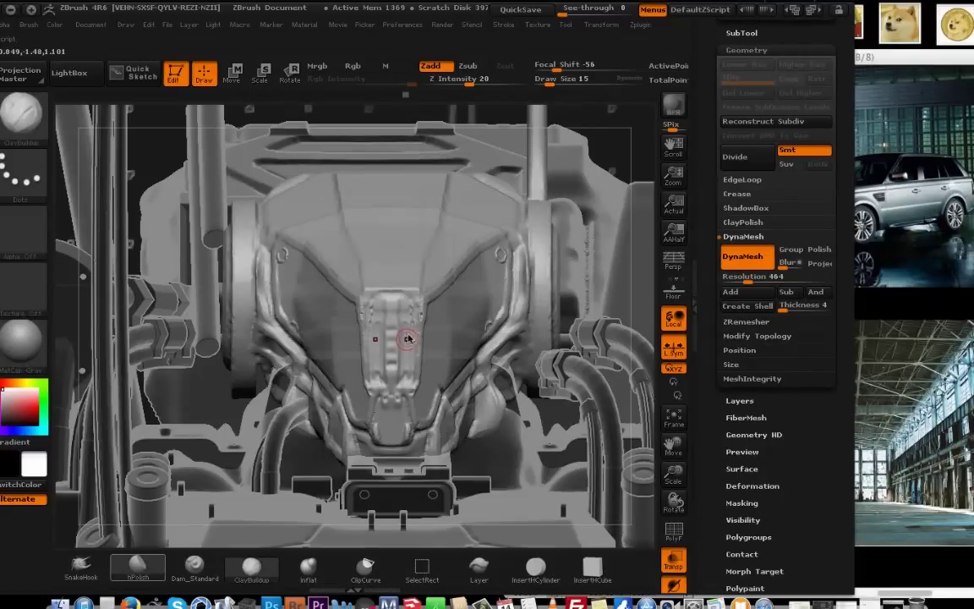
Switch to hPolish at draw size 15 and save the tool file to disk.
key(space)
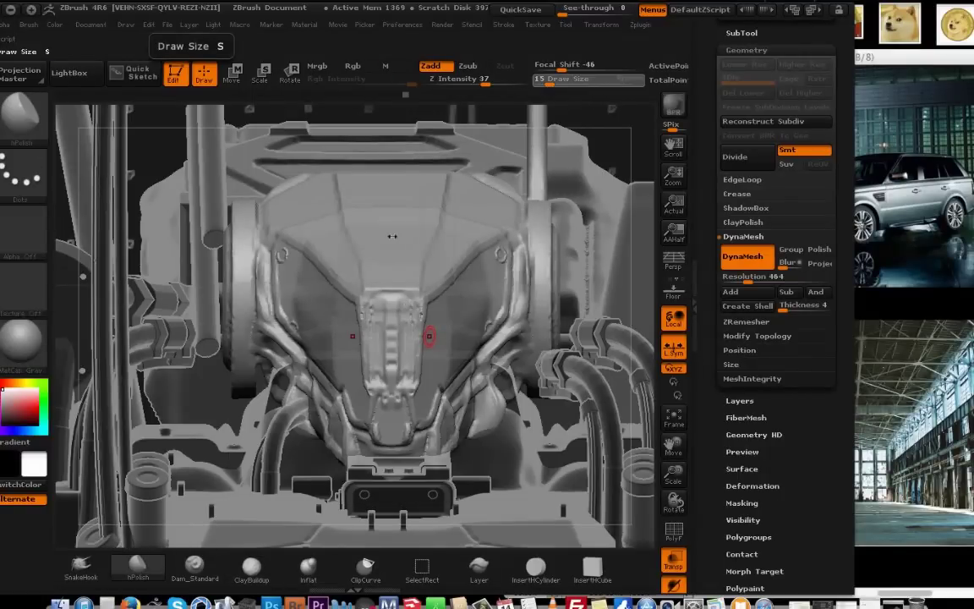
drag(757, 85, 760, 414)
click(808, 85)
key(Return)
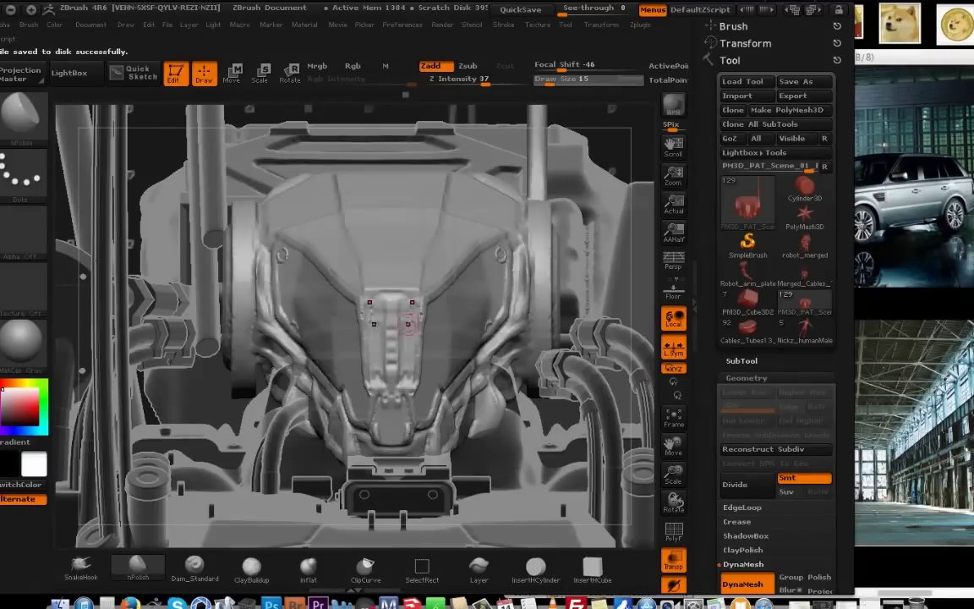
Enlarge the hPolish brush and flatten the faceplate vent into a plain panel.
key(])
key(])
key(])
key(])
Sculpt raised trim around the plain faceplate panel, chin and side seams with ClayBuildup at draw size 9.
click(251, 566)
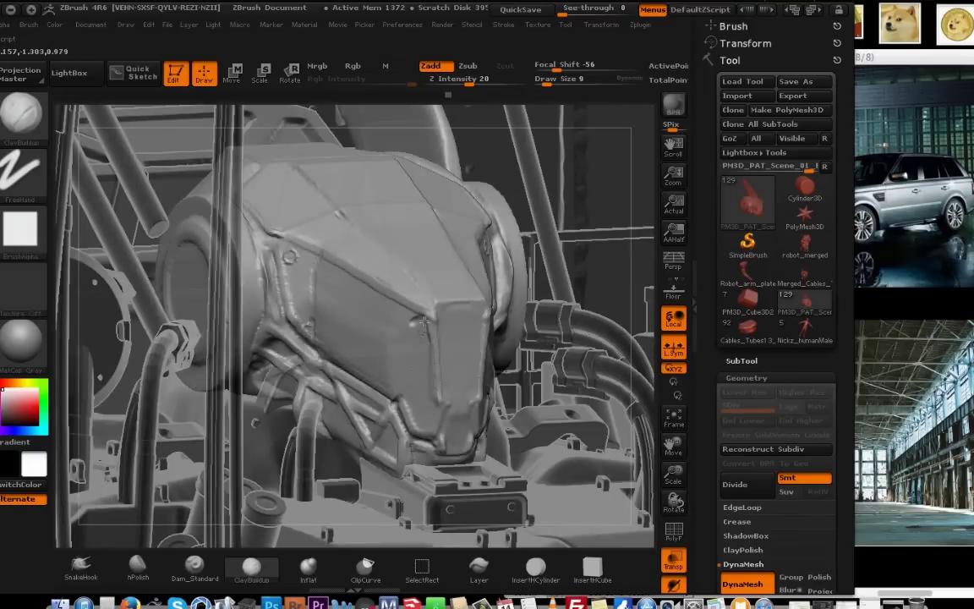
mouse_move(644, 165)
mouse_down()
mouse_move(611, 163)
mouse_move(634, 169)
mouse_up()
mouse_move(397, 393)
mouse_down()
mouse_move(375, 313)
mouse_move(355, 329)
mouse_move(295, 323)
mouse_up()
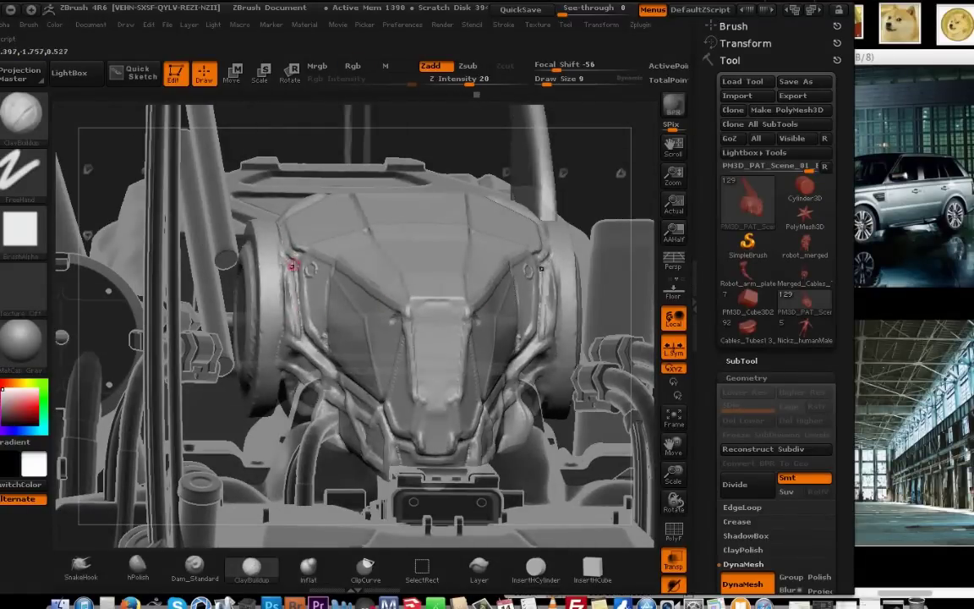
mouse_move(406, 237)
mouse_down()
mouse_move(573, 223)
mouse_move(637, 127)
mouse_move(633, 136)
mouse_up()
drag(453, 353, 423, 357)
right_drag(456, 474, 448, 448)
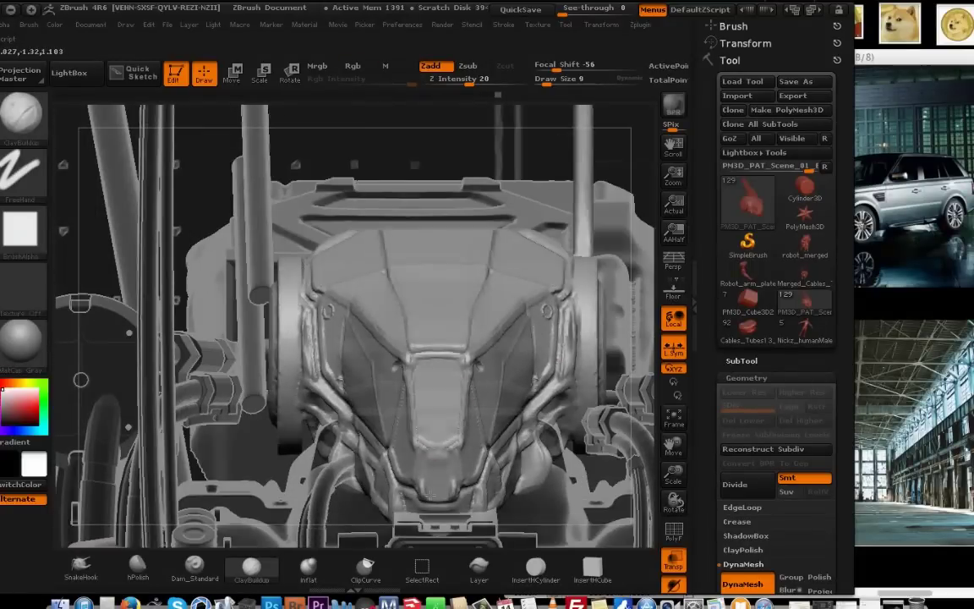
right_drag(431, 495, 431, 440)
drag(427, 423, 437, 387)
mouse_move(404, 334)
right_down()
mouse_move(372, 381)
mouse_move(393, 397)
right_up()
shift+drag(394, 412, 399, 354)
Select the Surface_Details14 subtool, mask its pieces around the head and upper chest, and split off the masked points.
alt+drag(614, 338, 550, 235)
alt+right_drag(548, 235, 560, 230)
alt+click(413, 315)
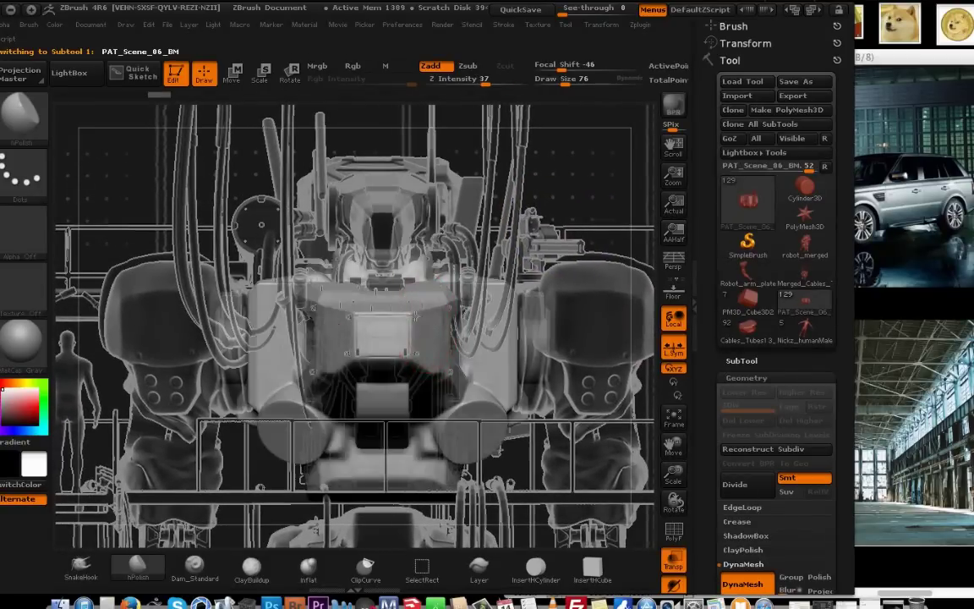
alt+click(354, 292)
click(736, 362)
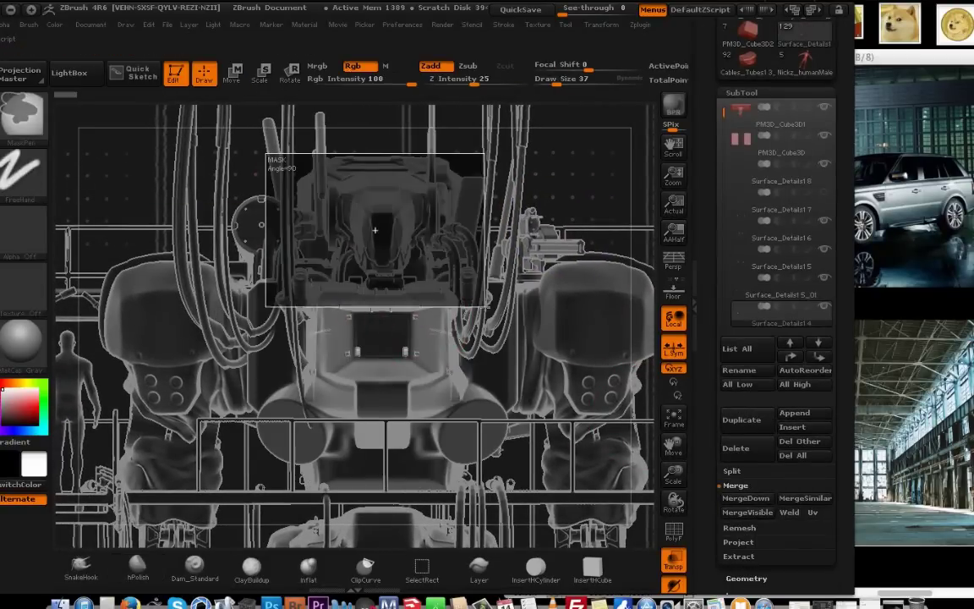
click(731, 471)
click(770, 545)
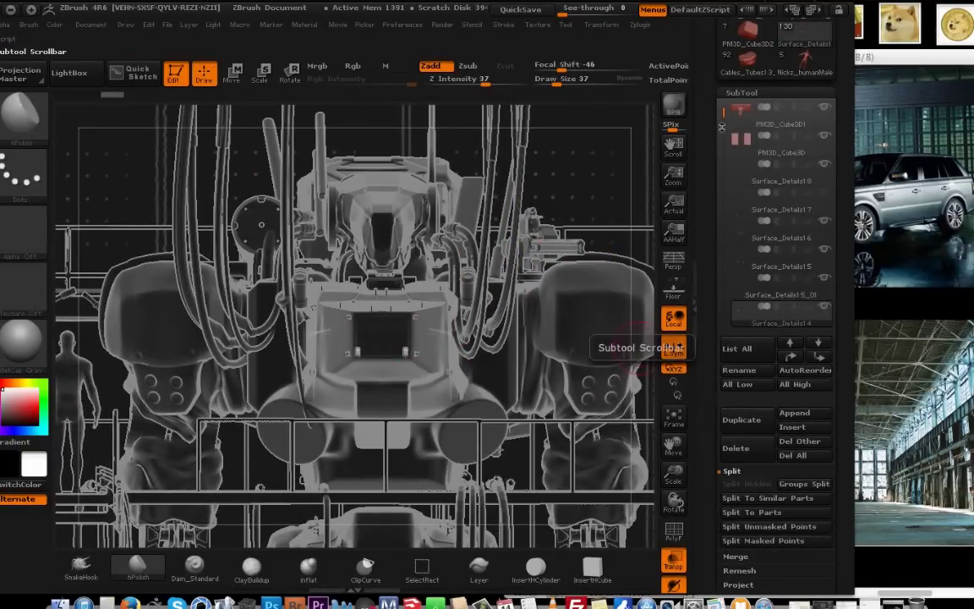
Move the small surface details down the torso and rotate them to follow the chest in side view.
key(w)
shift+drag(374, 290, 374, 206)
mouse_move(301, 330)
right_down()
mouse_move(301, 297)
mouse_move(502, 226)
mouse_move(438, 275)
right_up()
key(r)
shift+drag(415, 343, 266, 342)
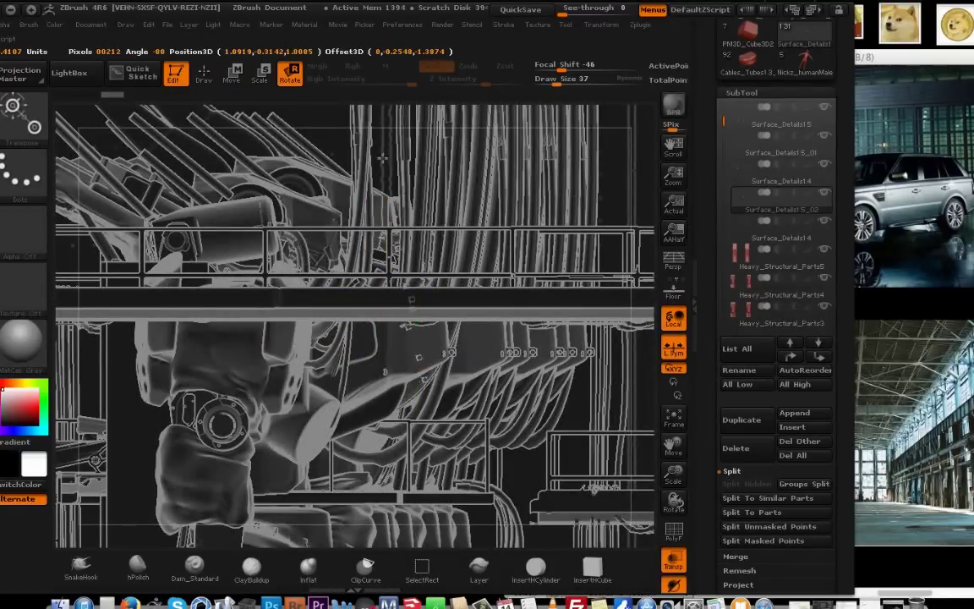
mouse_move(395, 244)
right_down()
mouse_move(408, 351)
mouse_move(414, 338)
right_up()
shift+drag(420, 274, 421, 491)
Move and rotate the Surface_Details15_02 pieces to follow the slanted side of the torso in the overhead view.
key(w)
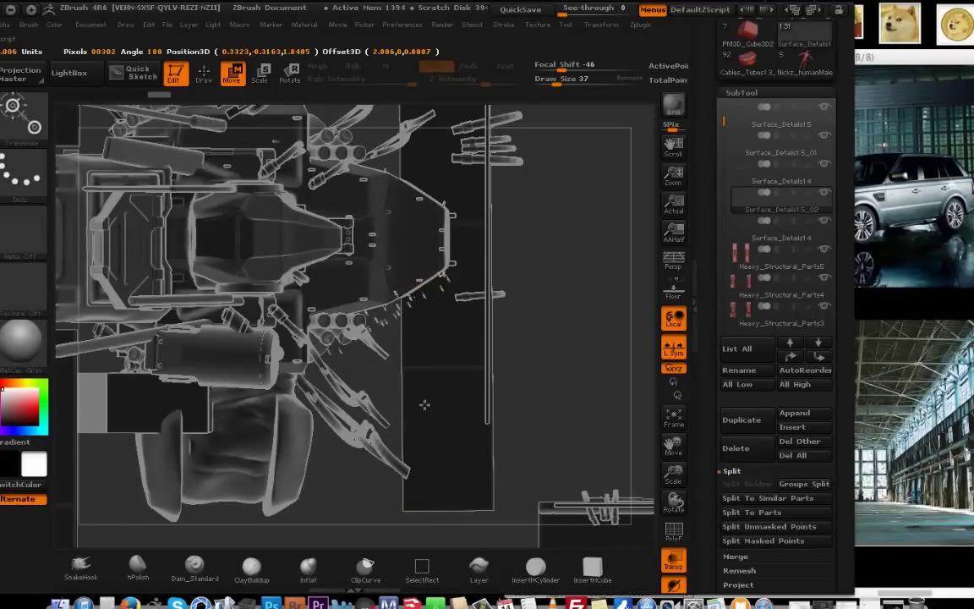
drag(328, 342, 538, 203)
key(r)
key(w)
drag(431, 270, 427, 262)
right_drag(421, 347, 406, 275)
shift+right_drag(559, 251, 532, 155)
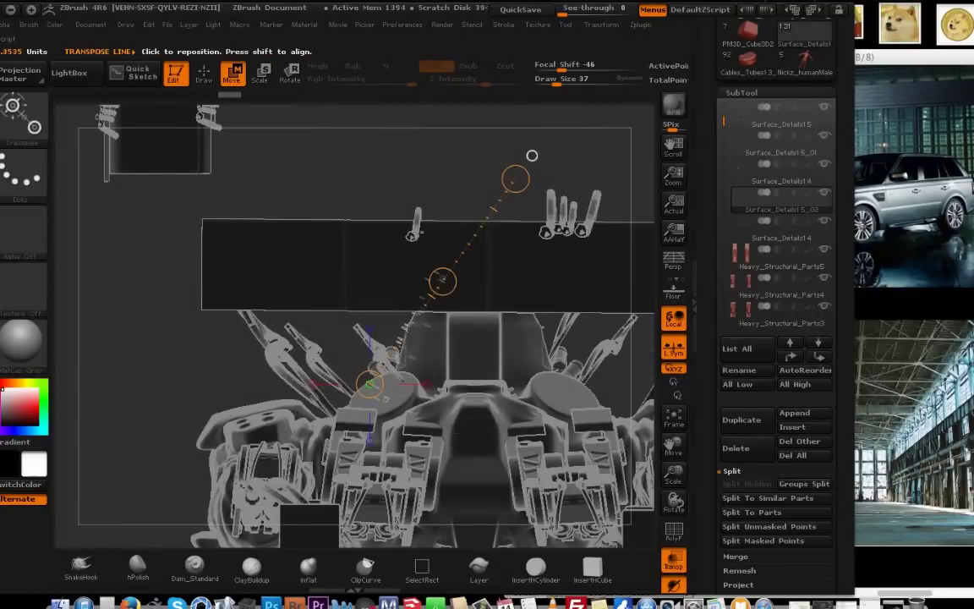
key(r)
drag(411, 287, 438, 147)
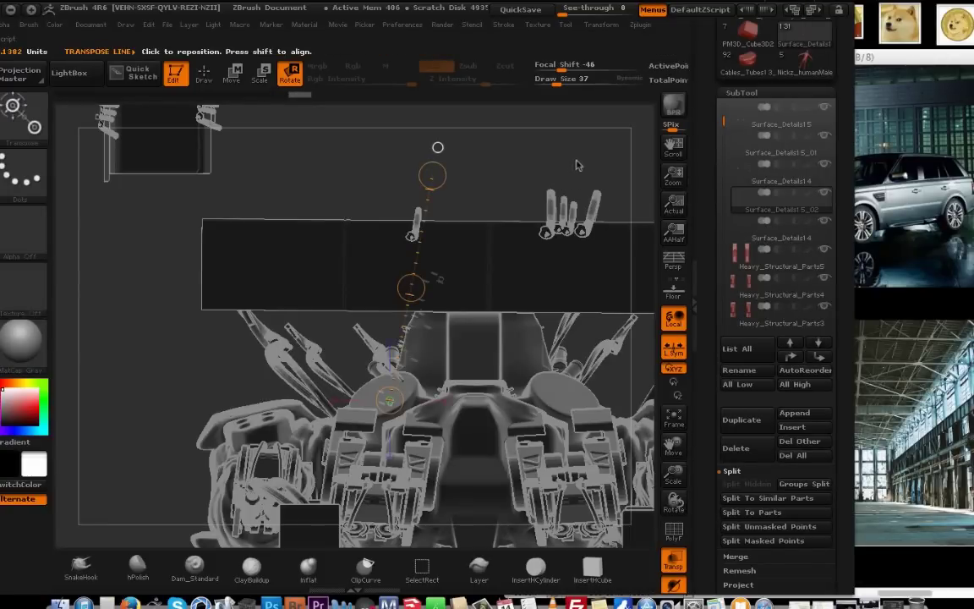
Mask part of the small bracket details, split them into a separate subtool and select it.
right_drag(588, 246, 604, 480)
click(203, 74)
mouse_move(297, 155)
ctrl+mouse_down()
mouse_move(552, 315)
mouse_move(640, 400)
ctrl+mouse_up()
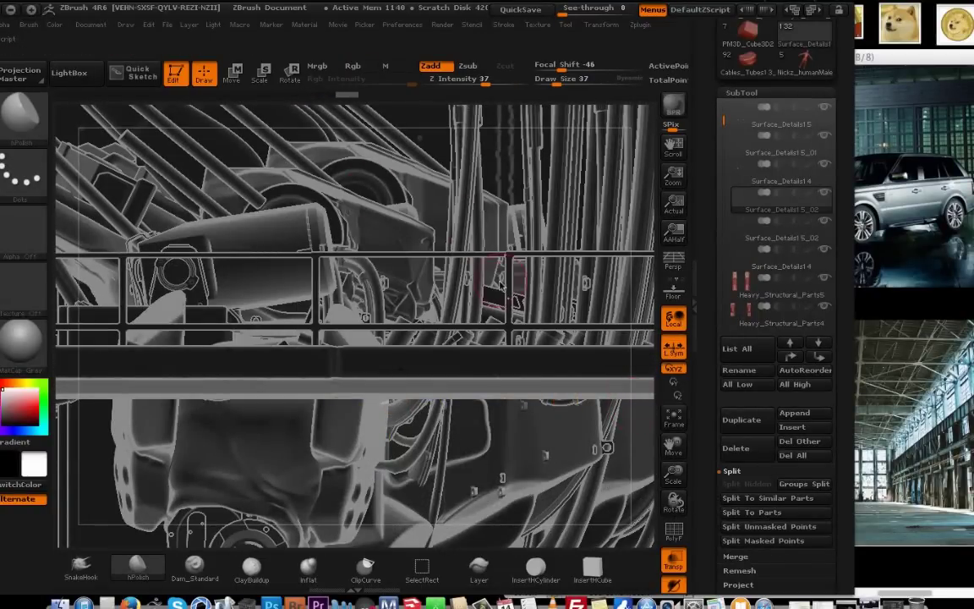
alt+click(502, 286)
Move and rotate the split bracket details onto the lower front panel of the torso.
key(w)
alt+right_drag(482, 406, 437, 389)
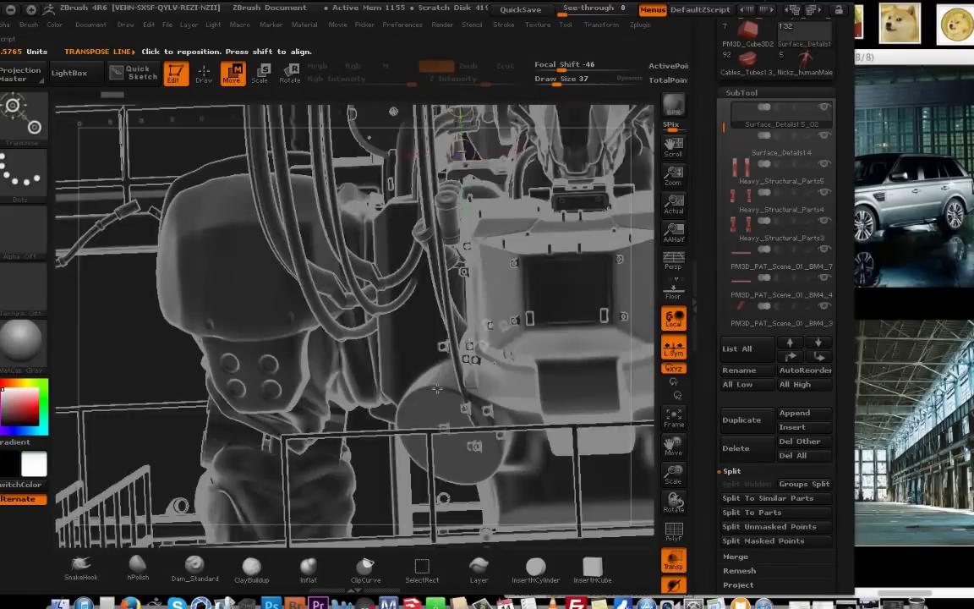
key(r)
drag(402, 290, 411, 309)
drag(517, 375, 425, 329)
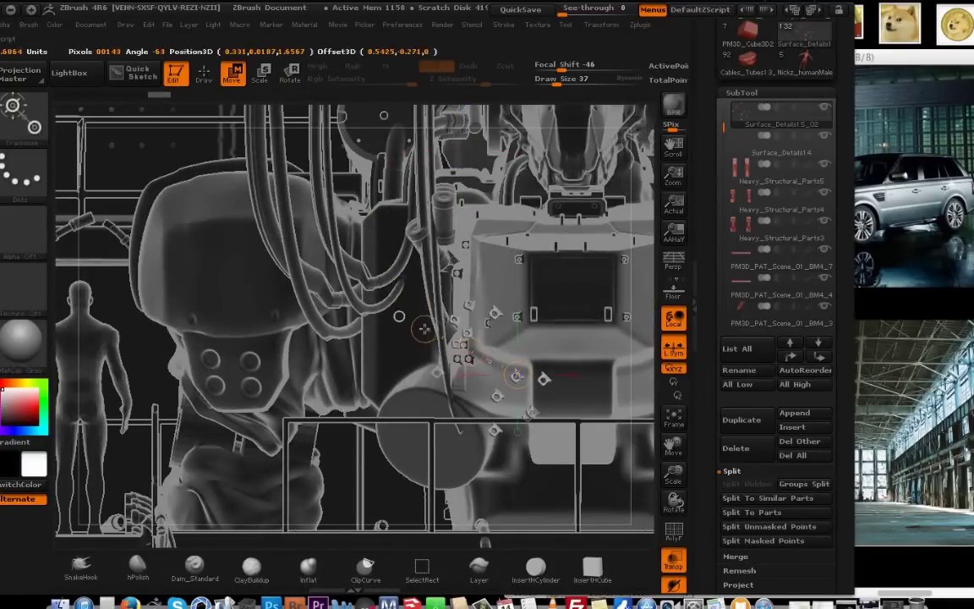
Split off the masked brackets on the lower torso, and merge the adjusted Surface_Details15_02 subtool down with its neighbour.
key(q)
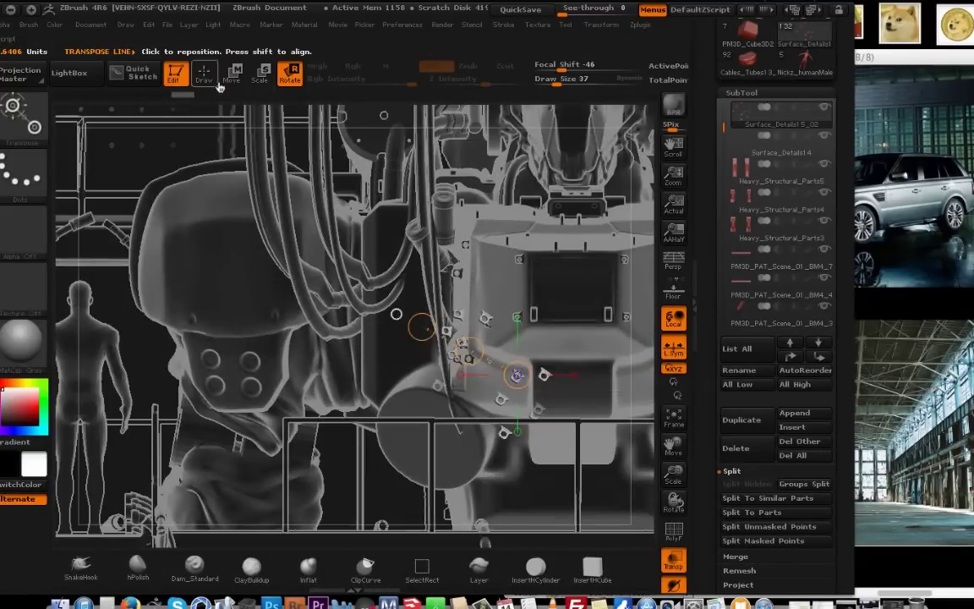
click(774, 542)
key(w)
alt+click(489, 326)
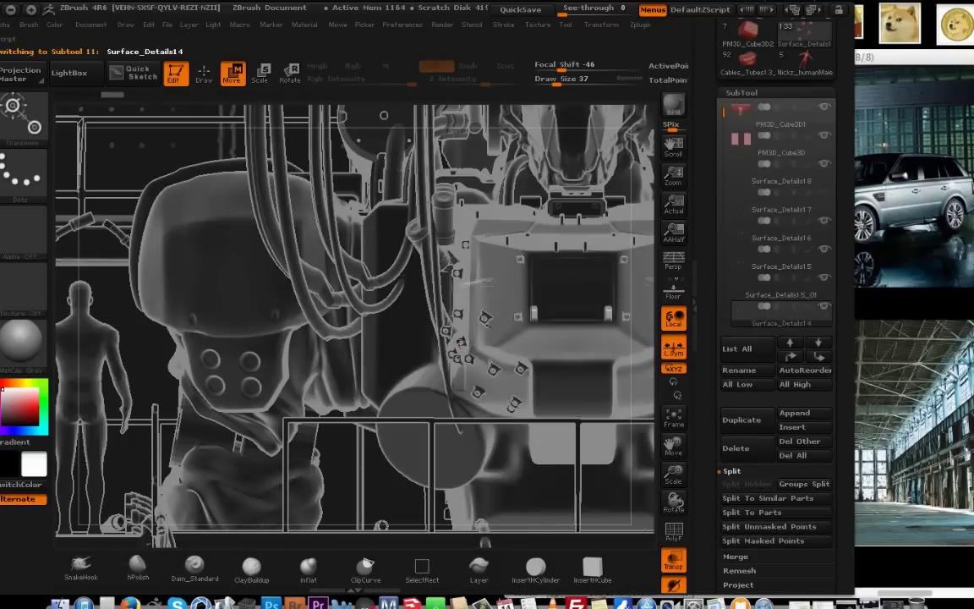
alt+click(487, 320)
alt+click(510, 324)
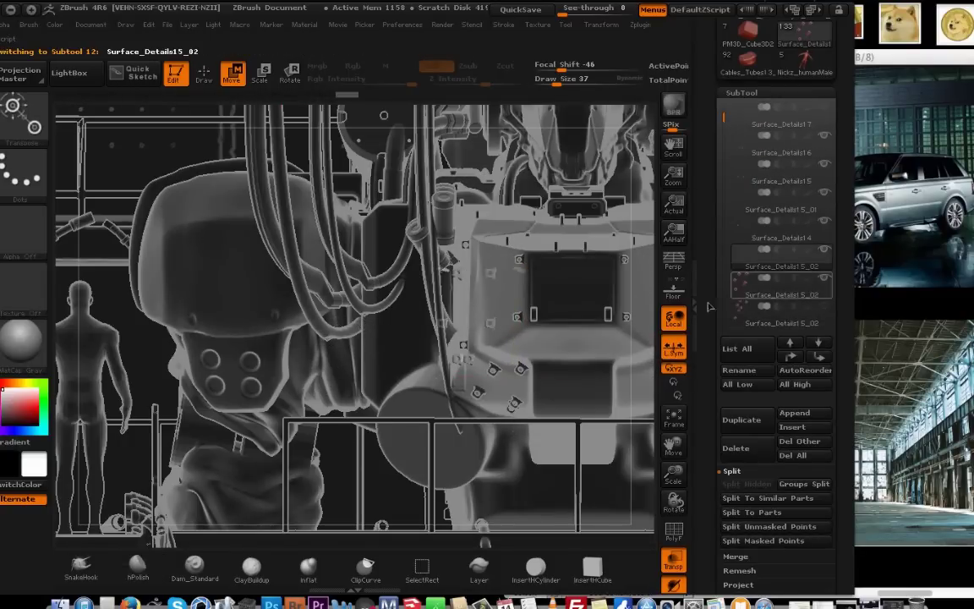
click(741, 500)
key(Return)
Duplicate the torso bracket details, mirror the copy for the opposite side of the chest and rotate it into place.
drag(674, 444, 431, 455)
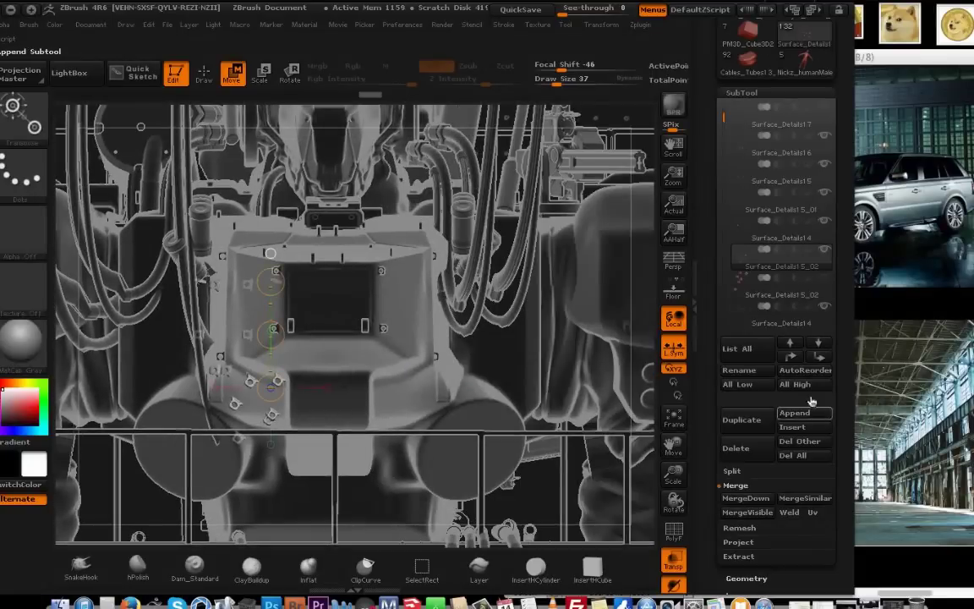
click(762, 486)
drag(717, 592, 717, 413)
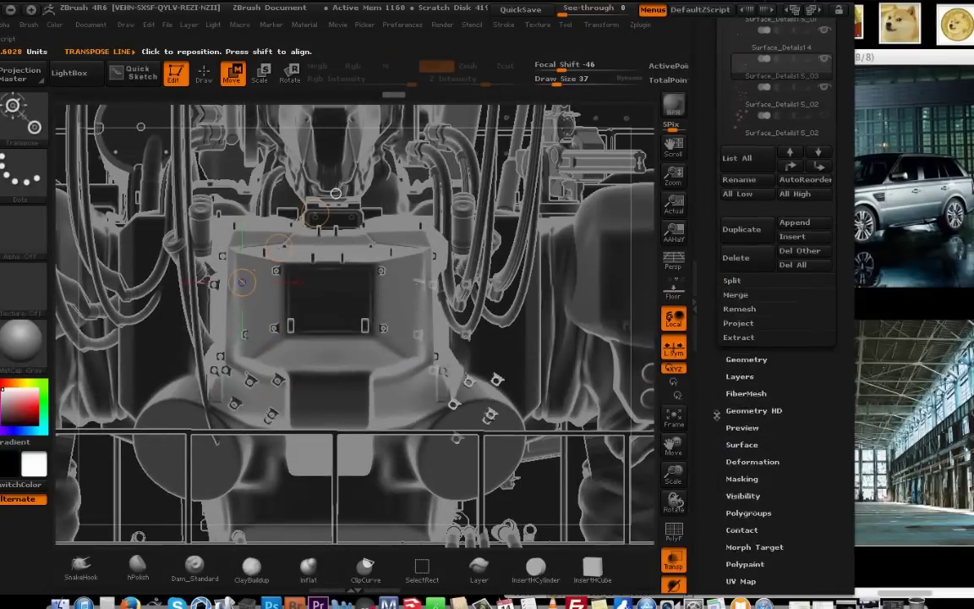
click(752, 462)
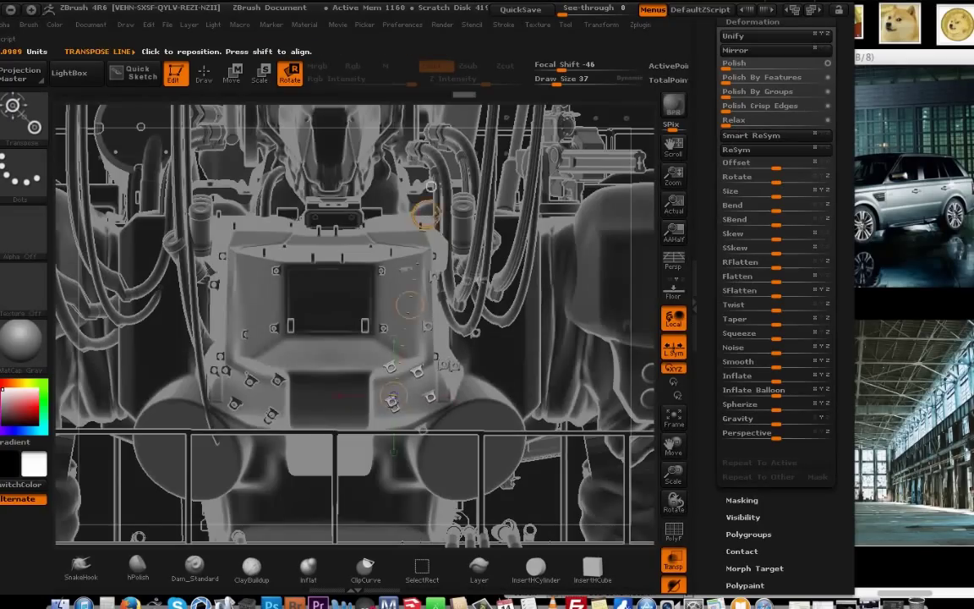
right_drag(435, 213, 415, 228)
alt+click(281, 380)
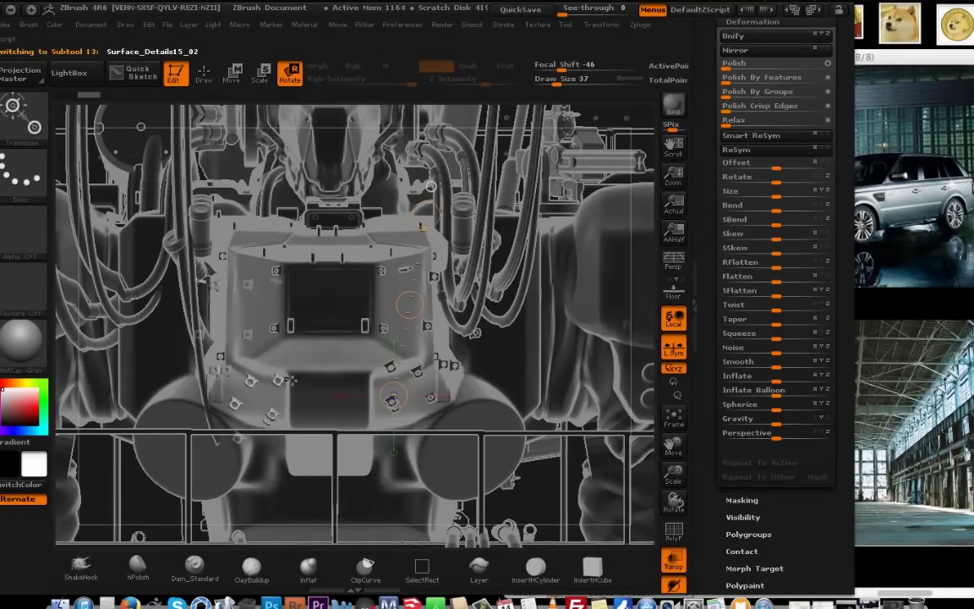
Turn on perspective for the view and save the tool file to disk.
right_drag(287, 310, 647, 452)
click(674, 261)
right_drag(597, 278, 559, 385)
key(ctrl+s)
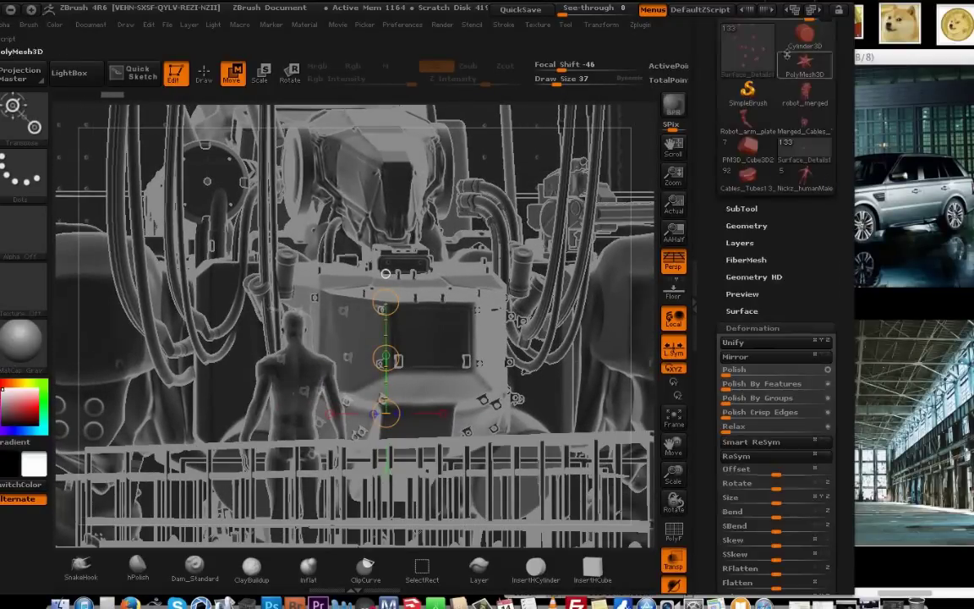
key(Return)
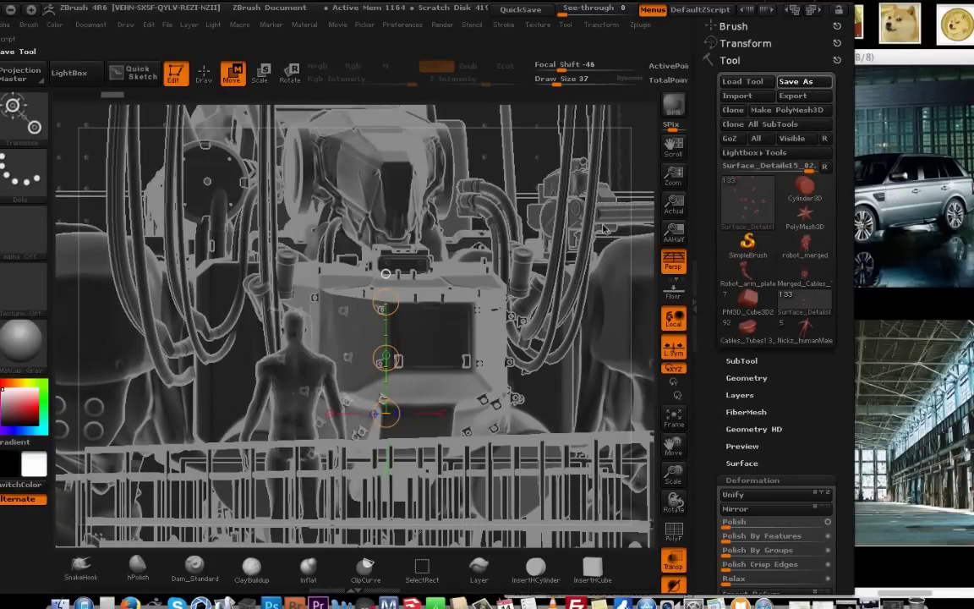
Turn off the ghosted transparency, select the PM3D_PAT_Scene_01_BM subtool in the front view and start a BPR render.
click(674, 564)
right_drag(638, 473, 473, 321)
alt+click(412, 262)
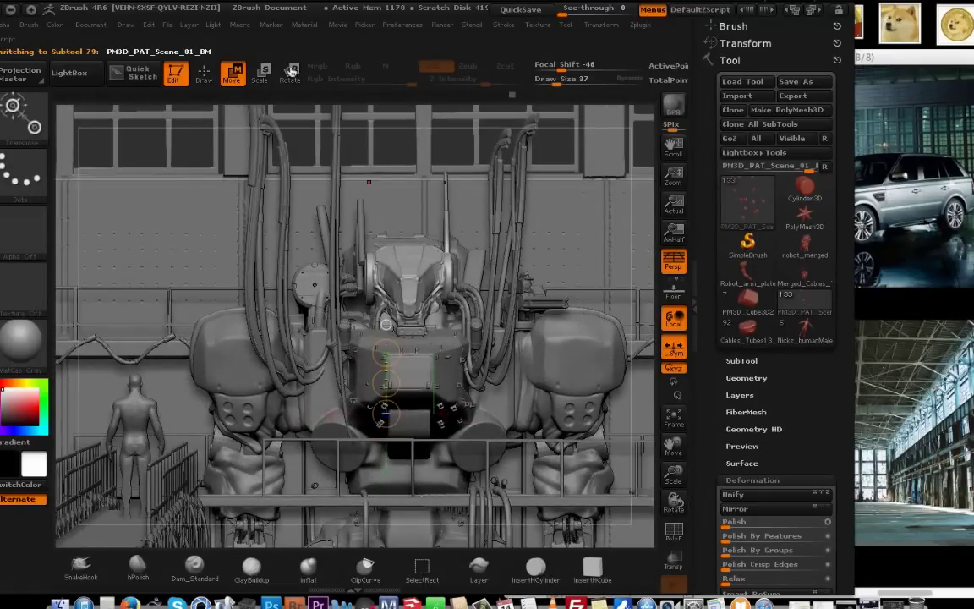
click(674, 106)
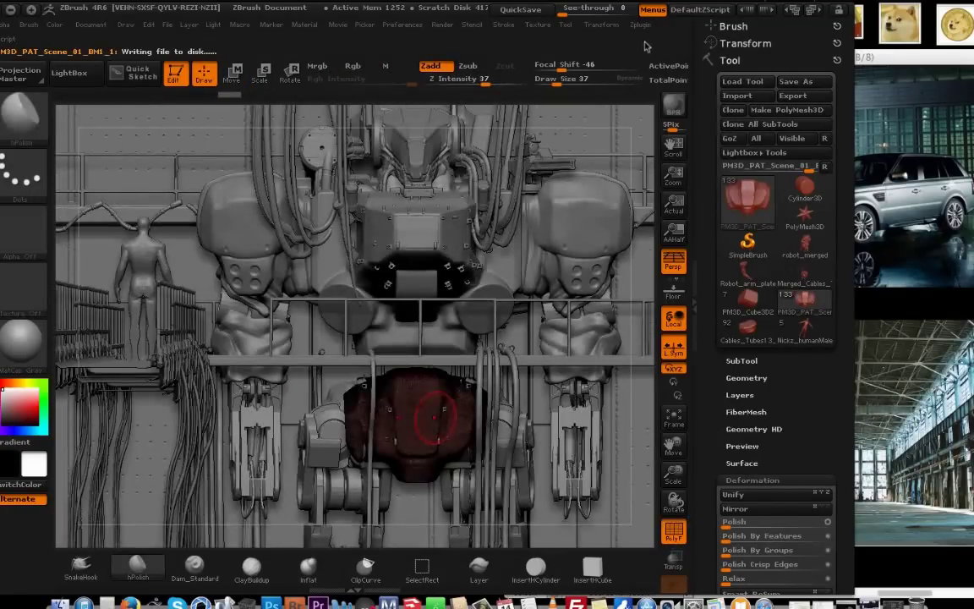
Decimate the current lower torso subtool with Decimation Master and save the tool file to disk.
click(640, 25)
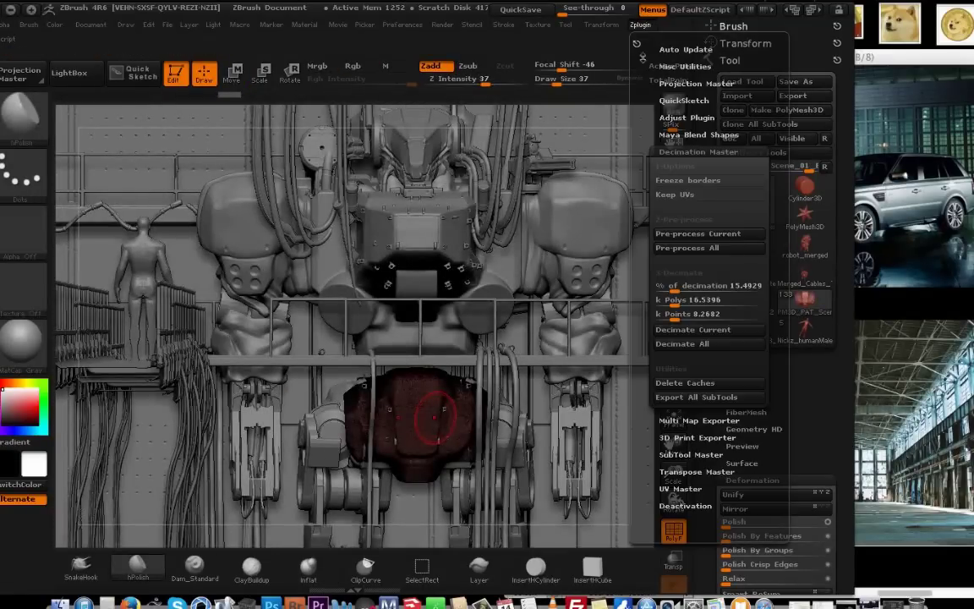
click(683, 337)
drag(674, 476, 695, 545)
click(640, 24)
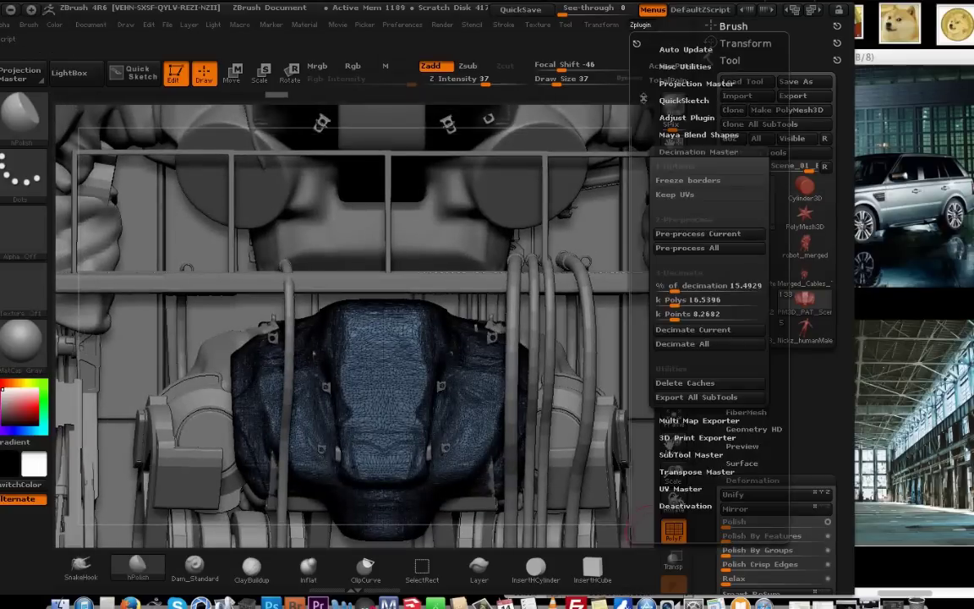
click(797, 82)
key(Return)
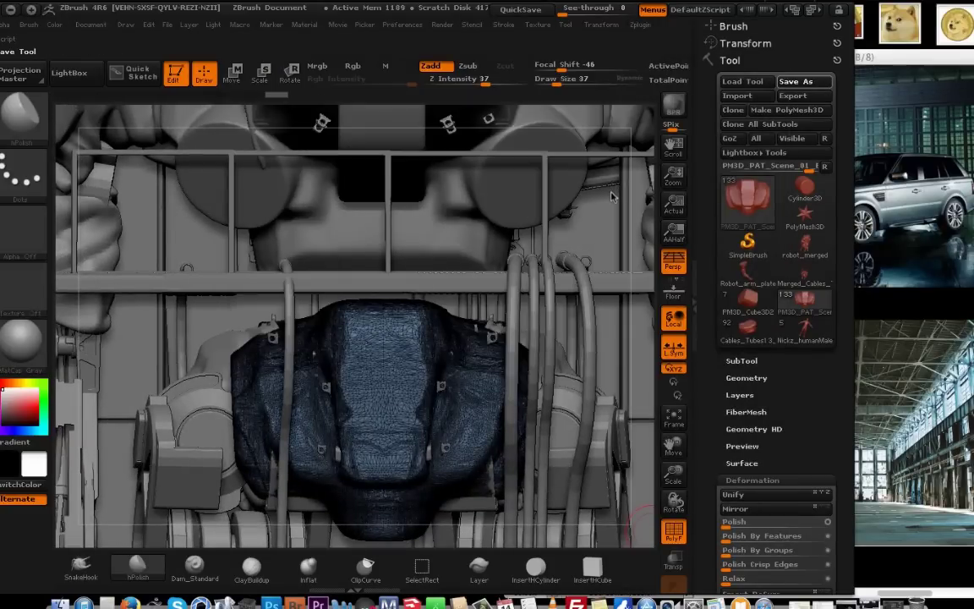
Reselect the mech's pelvis armor subtool and run Decimate Current on it again.
click(640, 26)
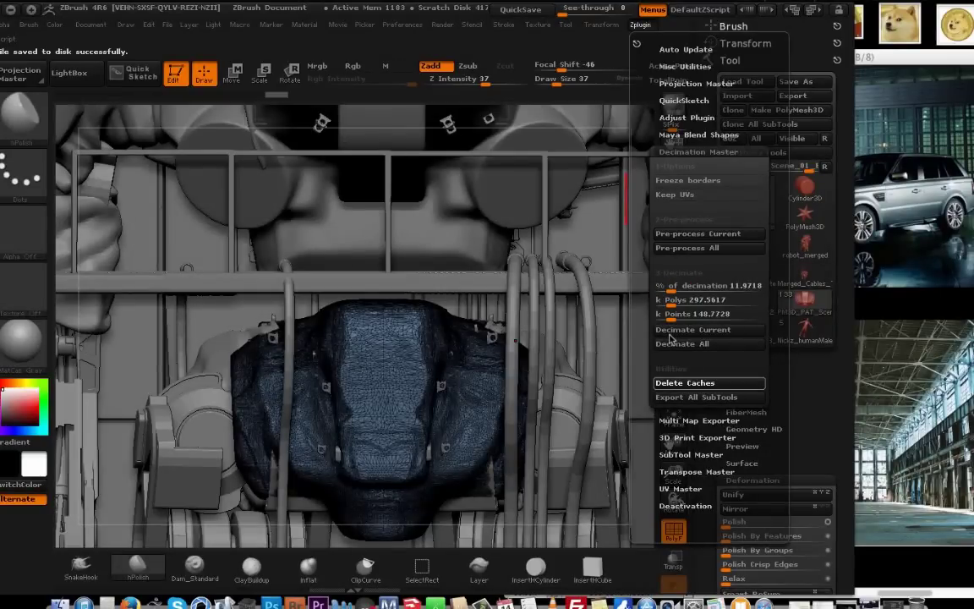
click(670, 334)
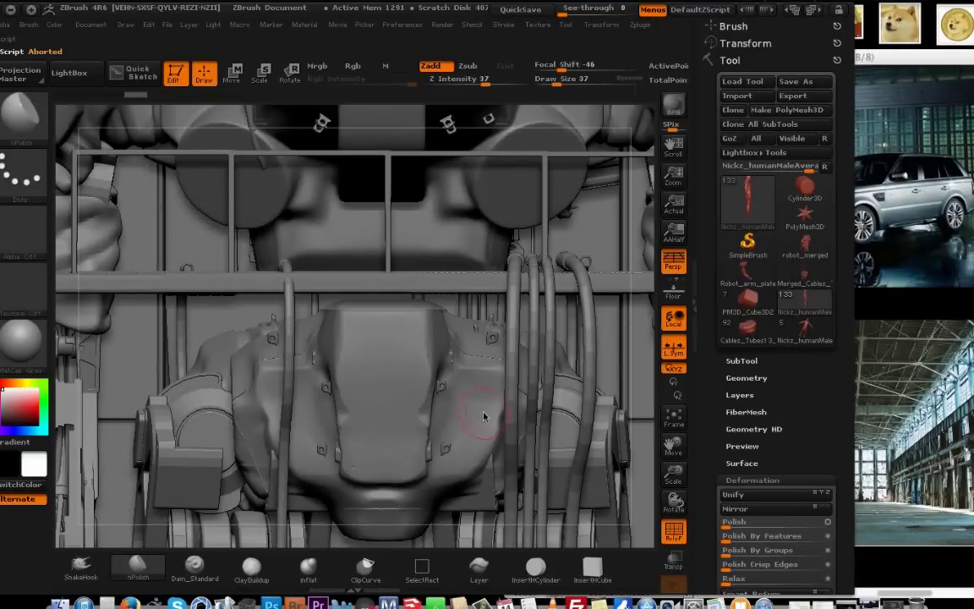
alt+click(482, 412)
click(639, 25)
click(701, 333)
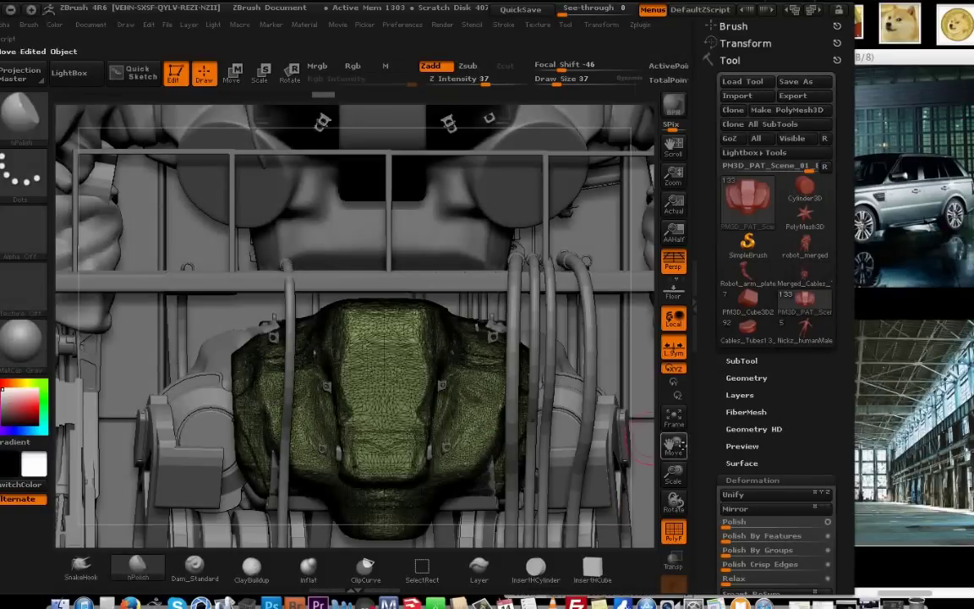
Select the Heavy_Joints-Actuators12 leg subtool and save the tool file to disk.
drag(673, 476, 672, 516)
alt+click(342, 361)
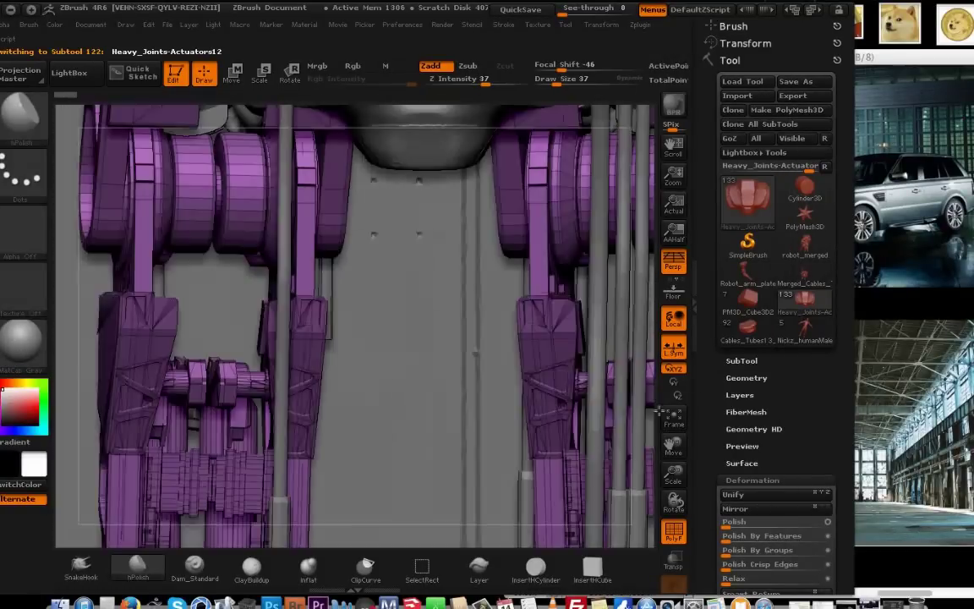
drag(673, 445, 682, 592)
drag(673, 476, 671, 592)
drag(673, 461, 673, 476)
drag(668, 538, 671, 444)
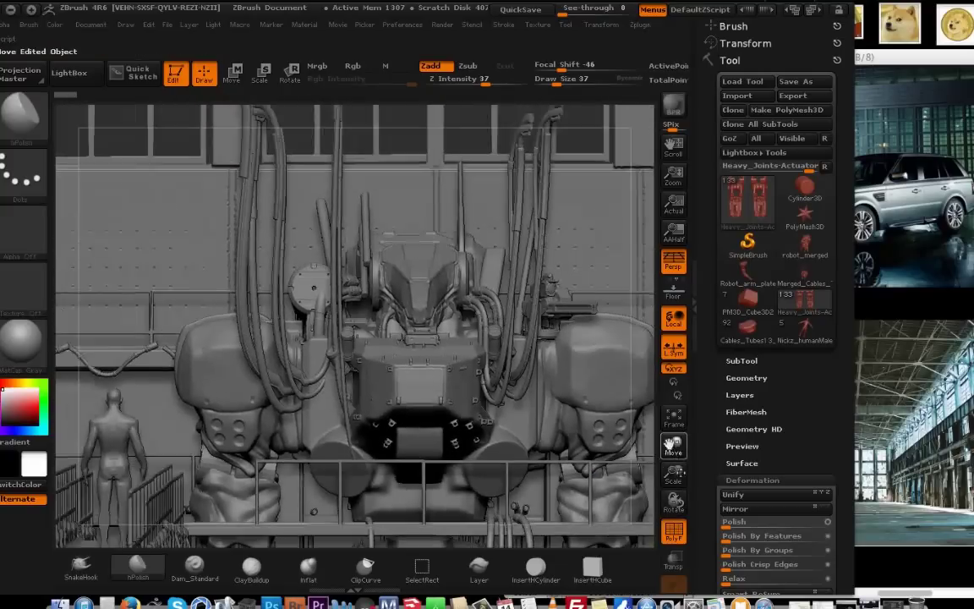
click(796, 82)
click(698, 371)
click(566, 187)
click(641, 372)
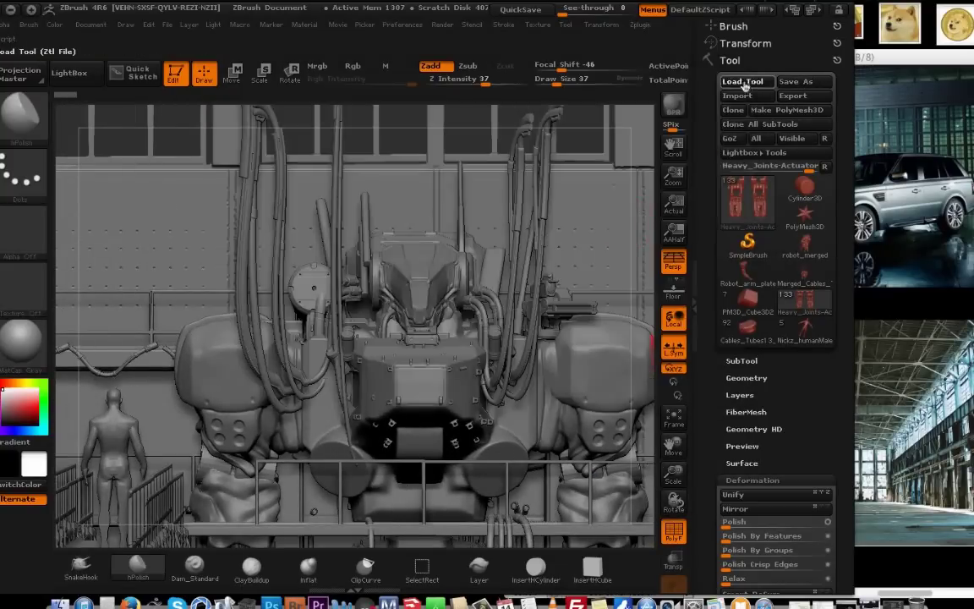
Load the MechAttachments tool file as a parts library and switch back to the mech scene tool.
click(746, 84)
click(638, 373)
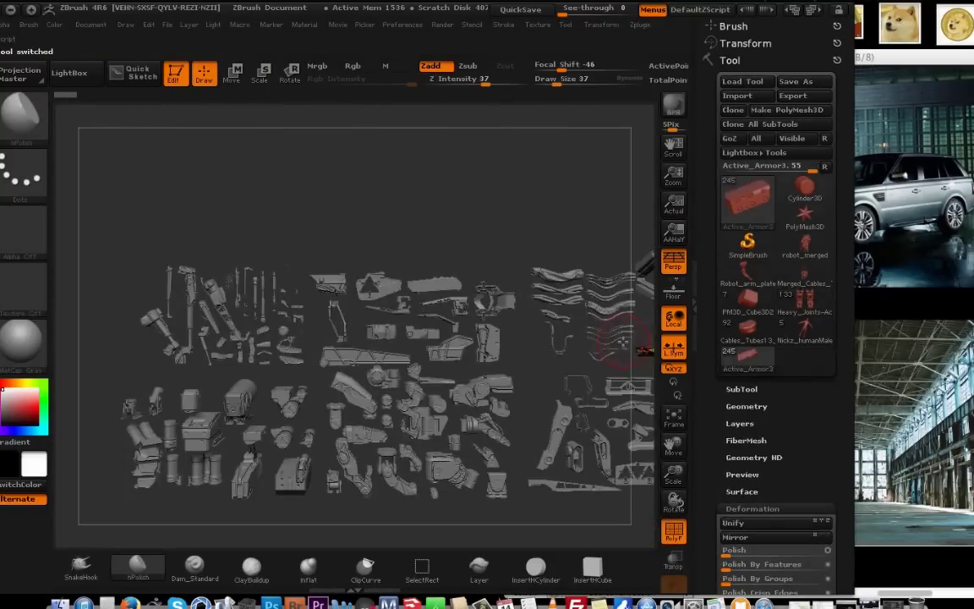
drag(673, 474, 470, 300)
click(810, 332)
click(805, 303)
Bring MechAttachments_Pack04 from the loaded library into the mech scene as a new subtool and select it.
shift+drag(641, 406, 632, 551)
click(800, 391)
click(793, 442)
click(221, 310)
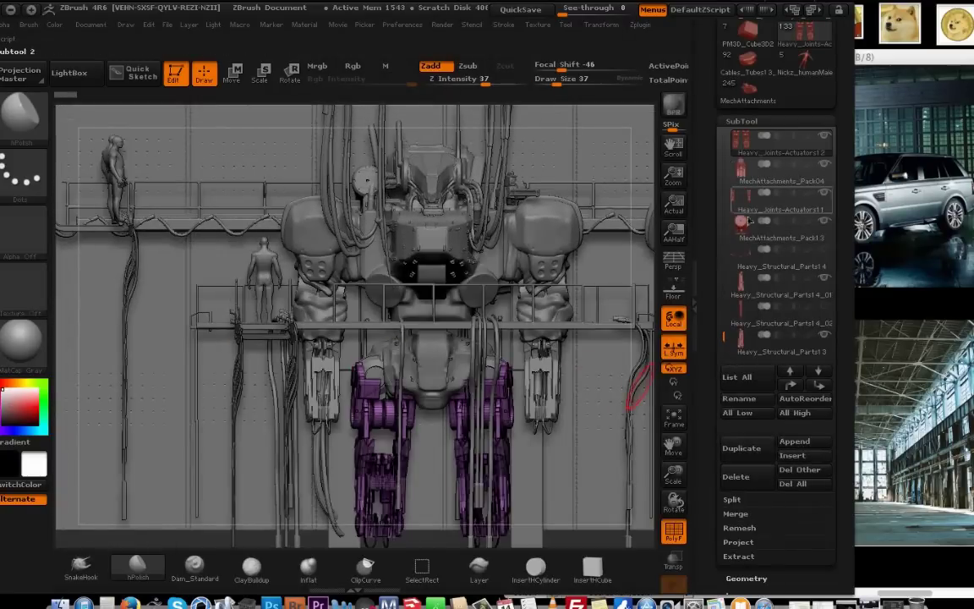
click(749, 174)
Frame the inserted attachment part and move it towards the first mech's head.
click(672, 419)
key(w)
drag(82, 406, 393, 161)
alt+drag(374, 279, 374, 406)
alt+drag(461, 144, 516, 347)
Shrink the attachment part to the scale of the mech's head with a negative Size deformation.
drag(736, 364, 746, 142)
click(748, 195)
drag(777, 199, 750, 206)
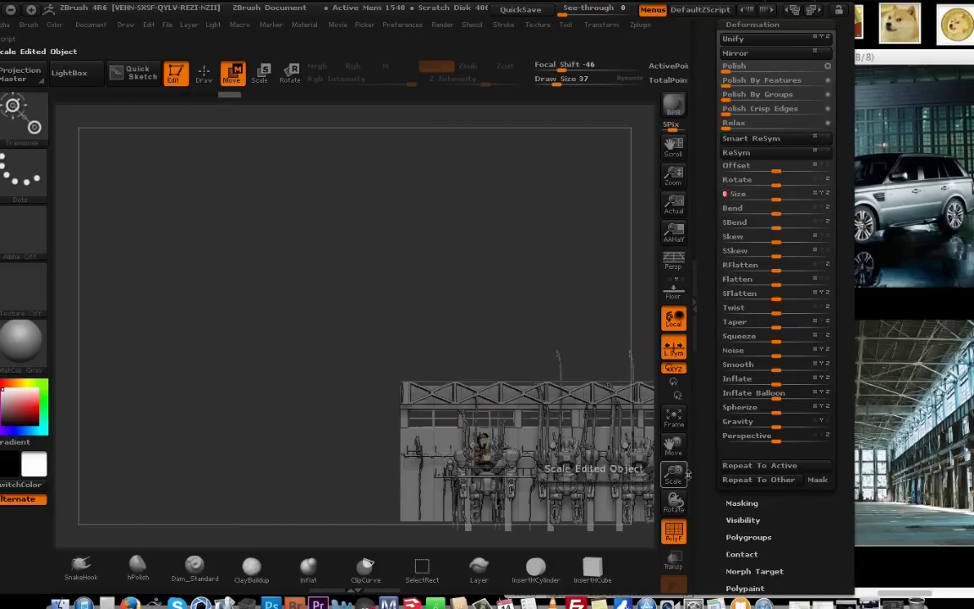
drag(686, 475, 687, 549)
key(ctrl+z)
drag(776, 199, 729, 212)
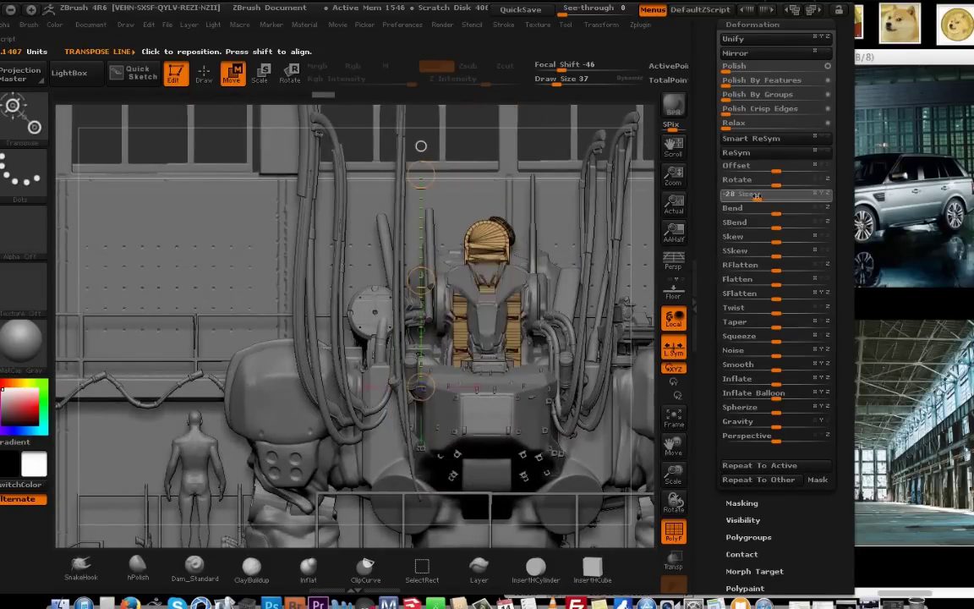
Mask and reposition the attachment part in the side view to seat it over the mech's head.
key(q)
mouse_move(377, 268)
mouse_down()
mouse_move(499, 262)
mouse_move(529, 237)
mouse_move(456, 245)
mouse_up()
key(w)
drag(111, 267, 444, 272)
ctrl+drag(277, 181, 381, 256)
ctrl+click(398, 203)
shift+drag(276, 269, 277, 309)
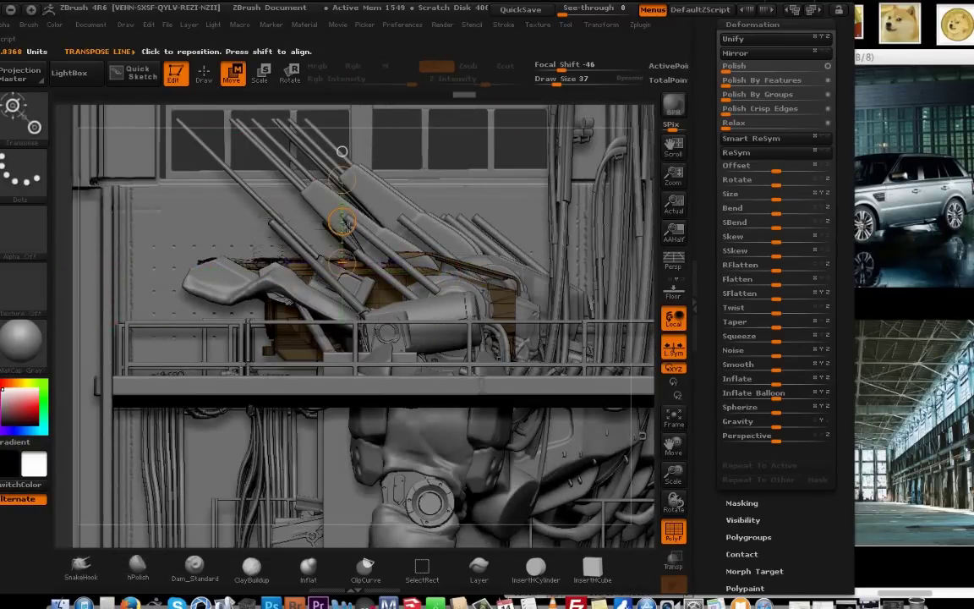
drag(344, 223, 368, 219)
Turn off the polyframe display and shift the attachment sideways to centre it on the head in the front view.
shift+drag(440, 245, 549, 263)
key(shift+f)
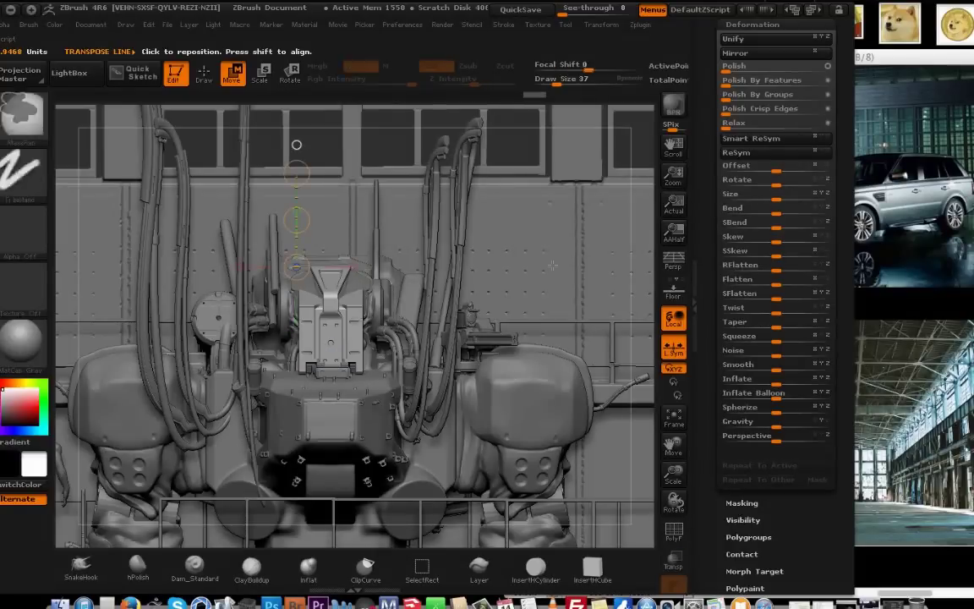
drag(338, 319, 309, 319)
drag(304, 217, 327, 219)
Turn on ghosted transparency and select the PM3D_PAT_Scene_01_BM head subtool in the top view.
alt+click(519, 335)
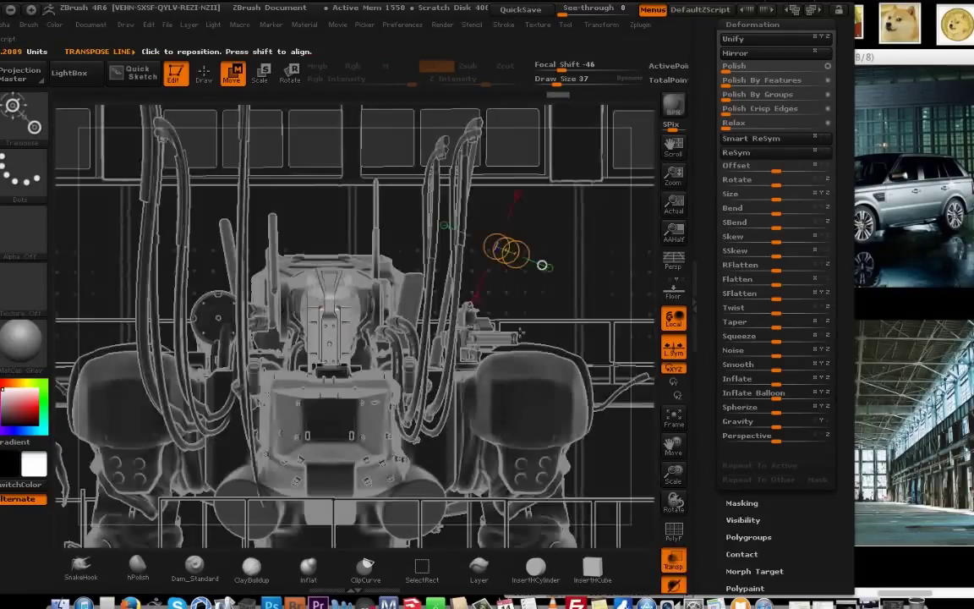
mouse_move(647, 211)
shift+mouse_down()
mouse_move(650, 315)
mouse_move(648, 200)
shift+mouse_up()
alt+click(359, 325)
drag(844, 169, 844, 541)
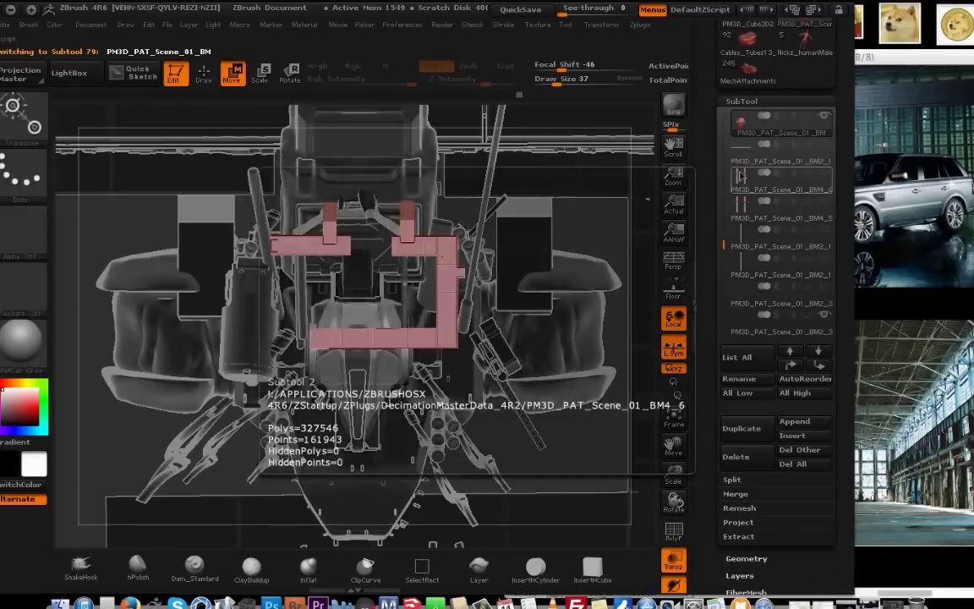
Adjust the MechAttachments_Pack04 part on the mech's head, checking its fit from above and from the front.
key(ctrl+shift+t)
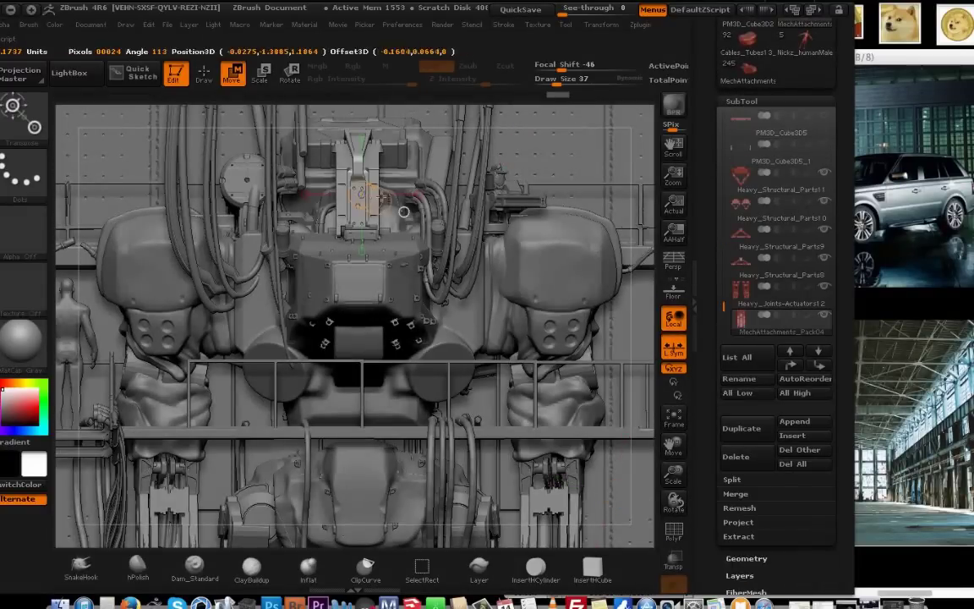
key(ctrl+shift+z)
drag(674, 502, 639, 486)
shift+drag(611, 203, 568, 195)
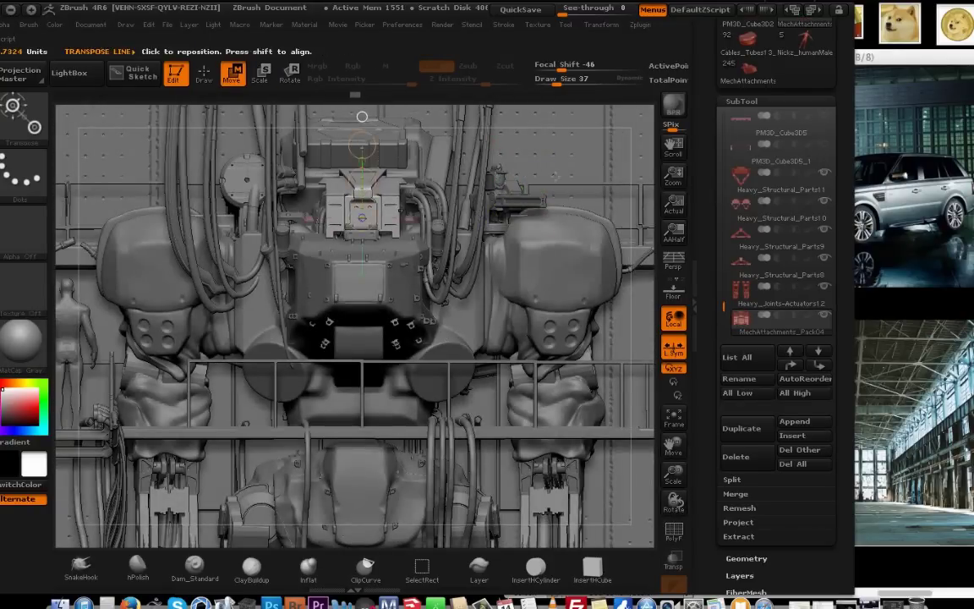
shift+drag(683, 503, 368, 287)
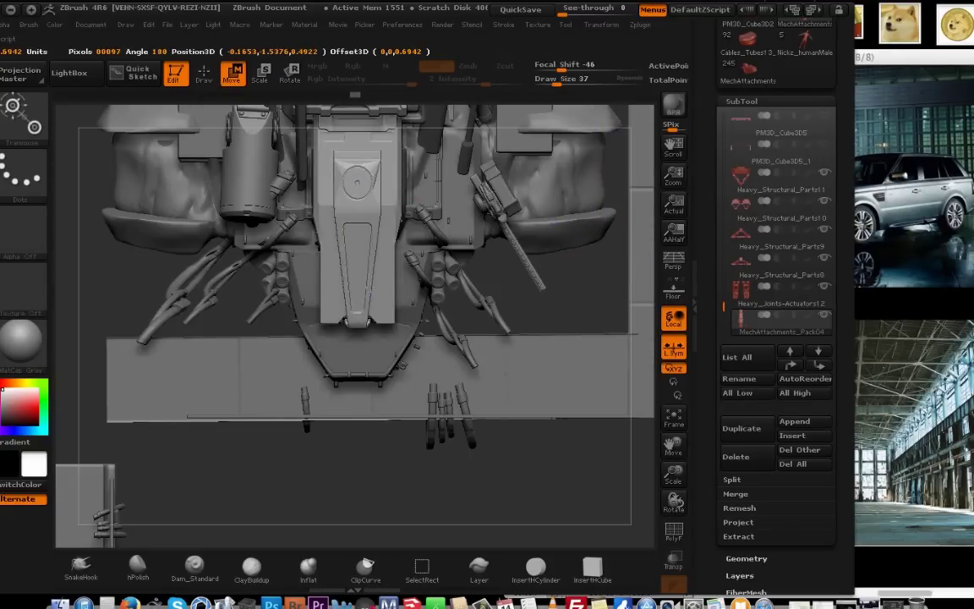
shift+drag(405, 505, 542, 219)
drag(676, 506, 679, 508)
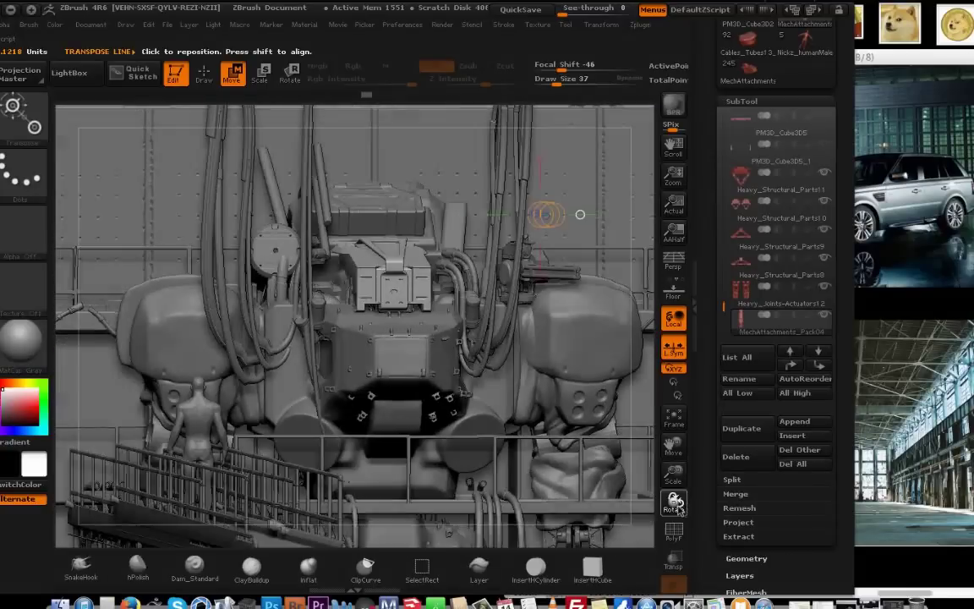
Scrub through the attachment's undo history to compare its shapes and run a BPR render.
drag(724, 307, 724, 312)
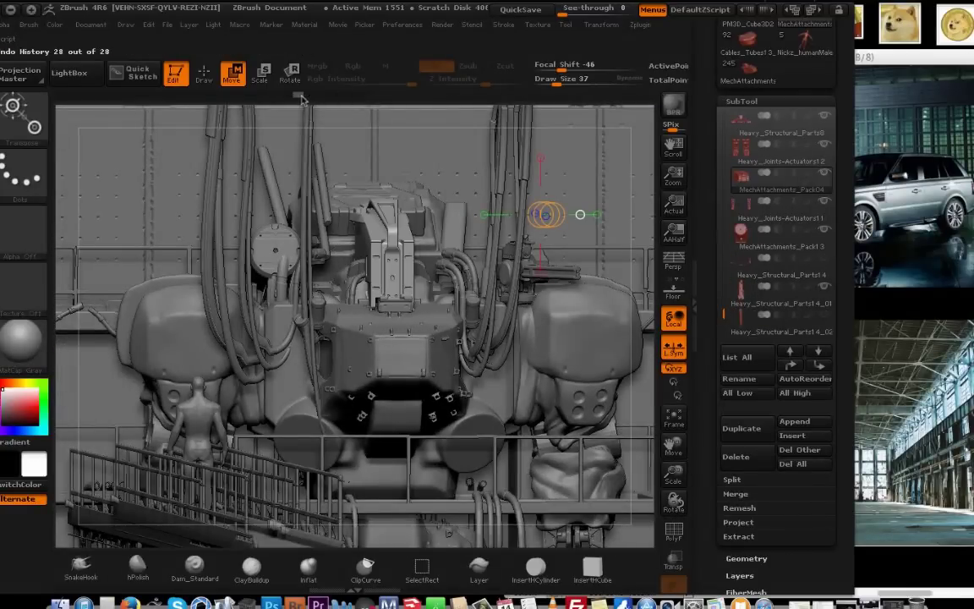
drag(259, 108, 325, 107)
mouse_move(673, 502)
mouse_down()
mouse_move(693, 509)
mouse_move(679, 510)
mouse_up()
click(666, 111)
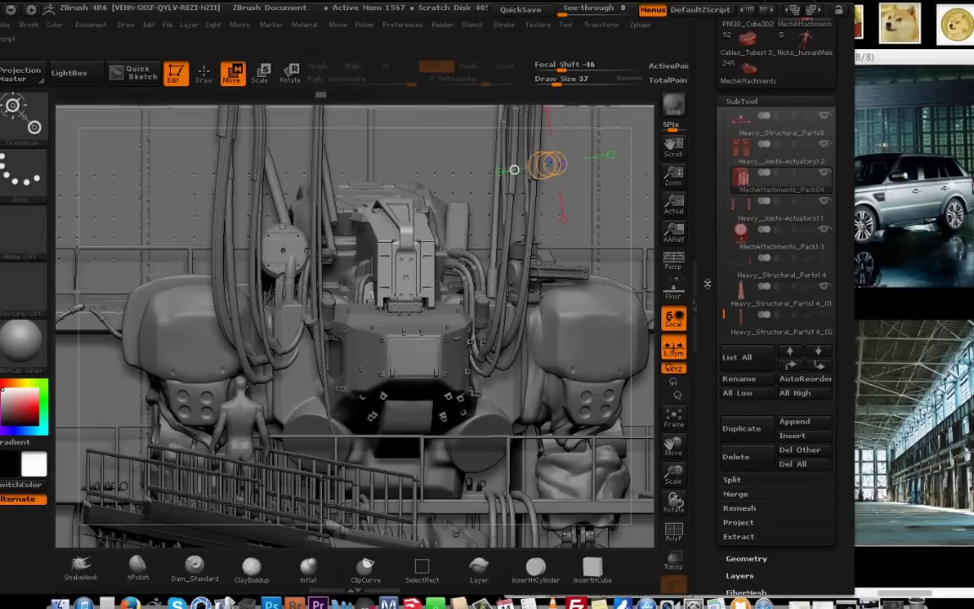
Select the PM3D_PAT_Scene_01_BM1 subtool, show the head parts again, and reposition the attachment part on the head.
drag(724, 317, 719, 301)
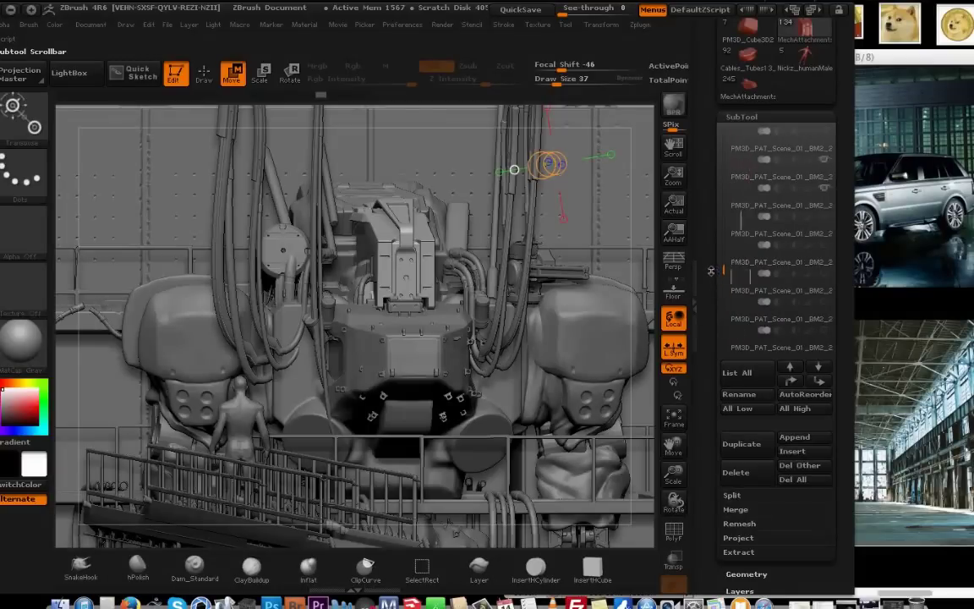
click(737, 245)
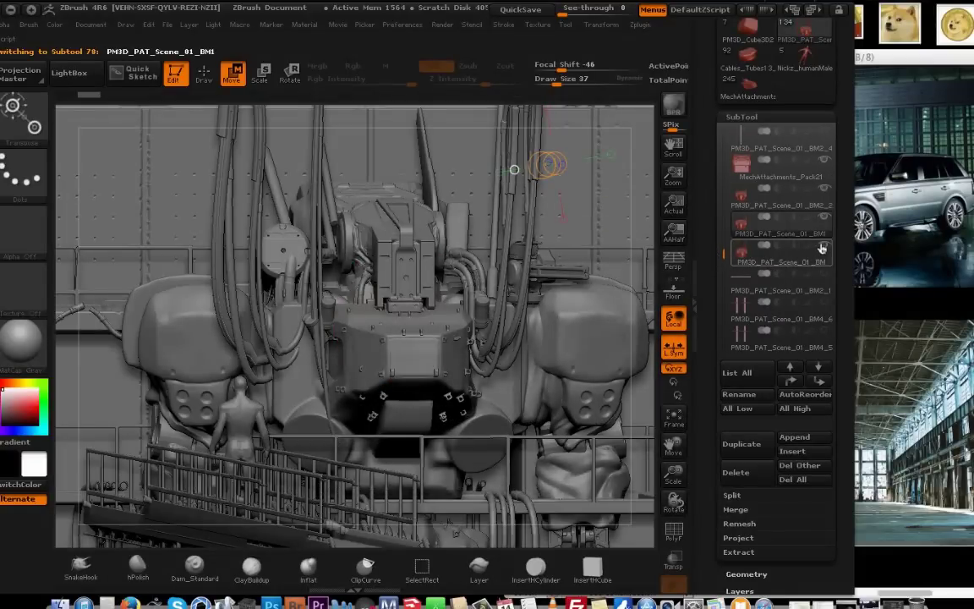
alt+click(515, 169)
drag(515, 169, 408, 220)
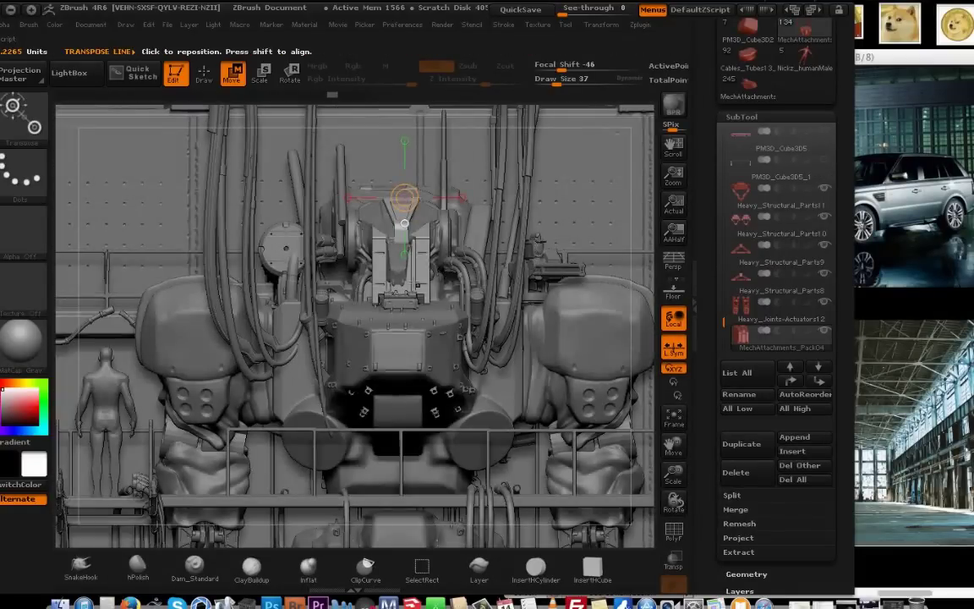
Hide the attachment part, select the PM3D_PAT_Scene_01_BM head subtool and mask a portion of it in the top view.
drag(723, 322, 724, 262)
key(q)
mouse_move(544, 467)
shift+mouse_down()
mouse_move(521, 433)
mouse_move(476, 487)
mouse_move(476, 444)
shift+mouse_up()
mouse_move(476, 442)
ctrl+mouse_down()
mouse_move(355, 331)
mouse_move(322, 254)
ctrl+mouse_up()
key(w)
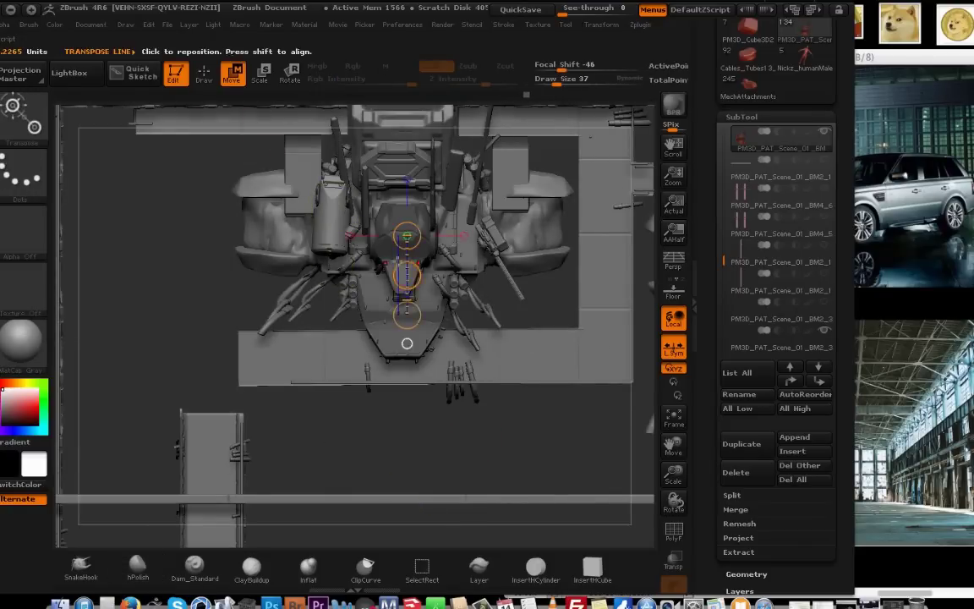
click(533, 363)
drag(530, 412, 568, 304)
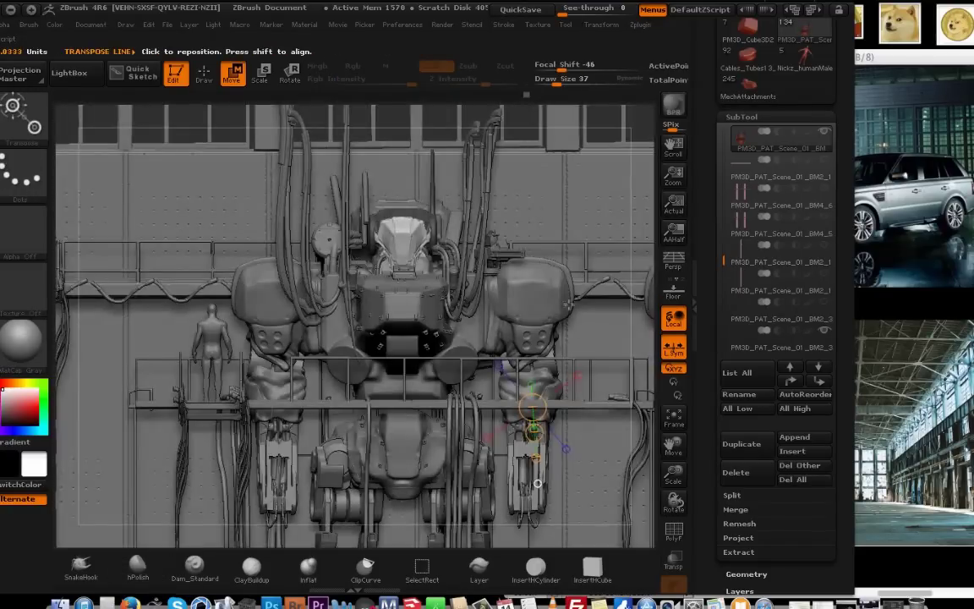
Turn on ghosted transparency and use the Move transpose line along the head's depth in the top view.
key(q)
click(674, 559)
drag(325, 490, 383, 465)
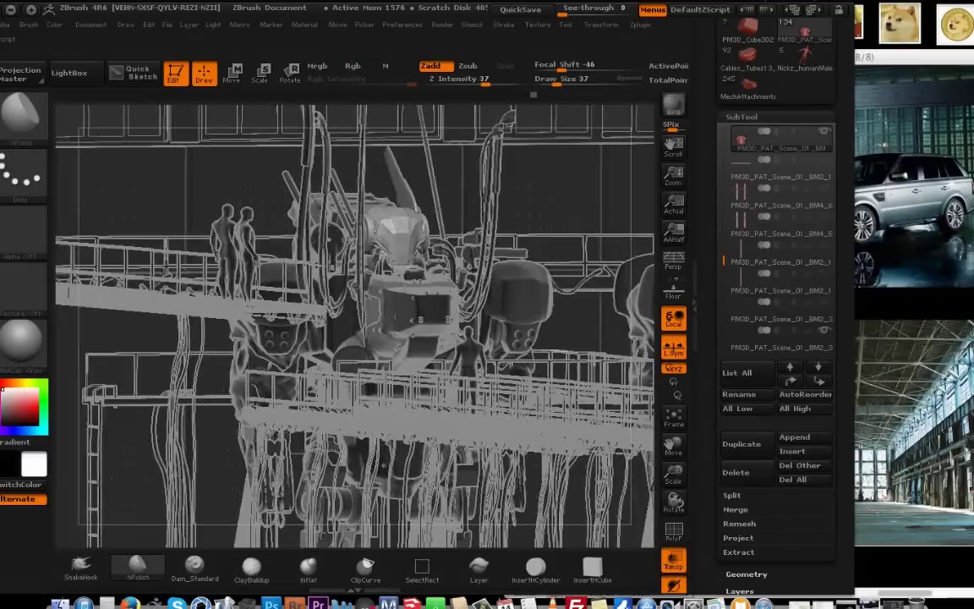
drag(571, 229, 595, 288)
drag(546, 198, 575, 339)
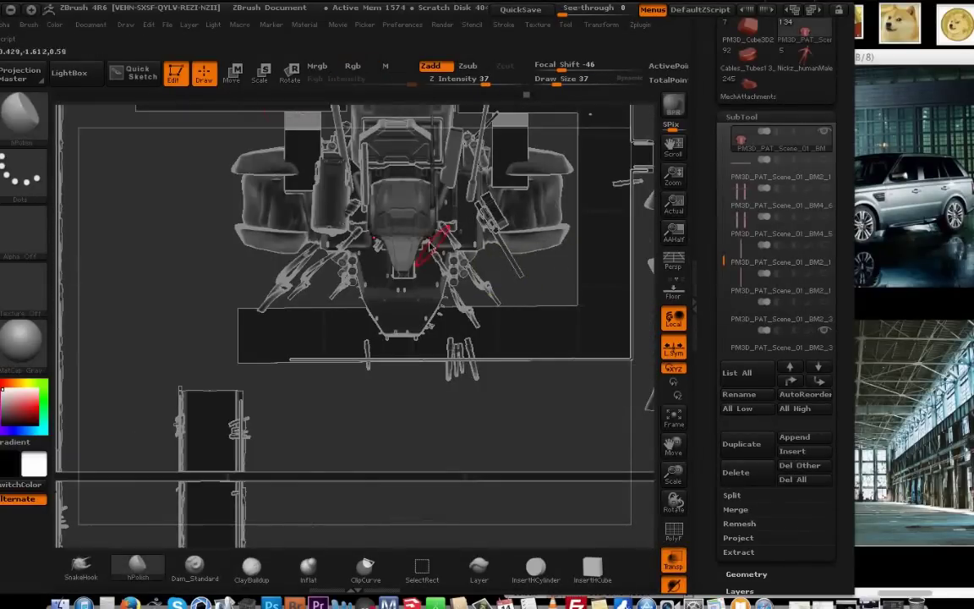
key(w)
drag(416, 242, 417, 285)
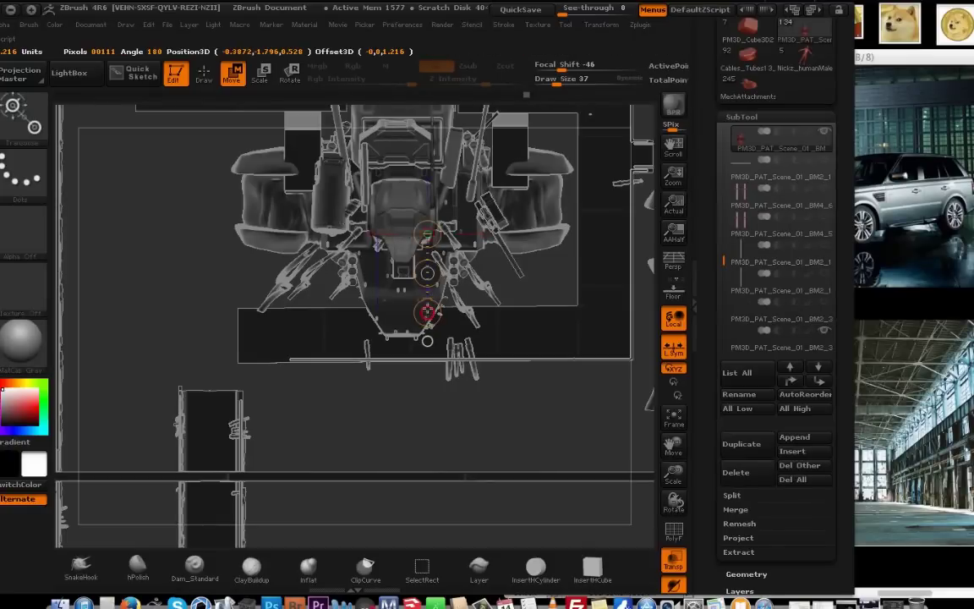
drag(577, 296, 578, 233)
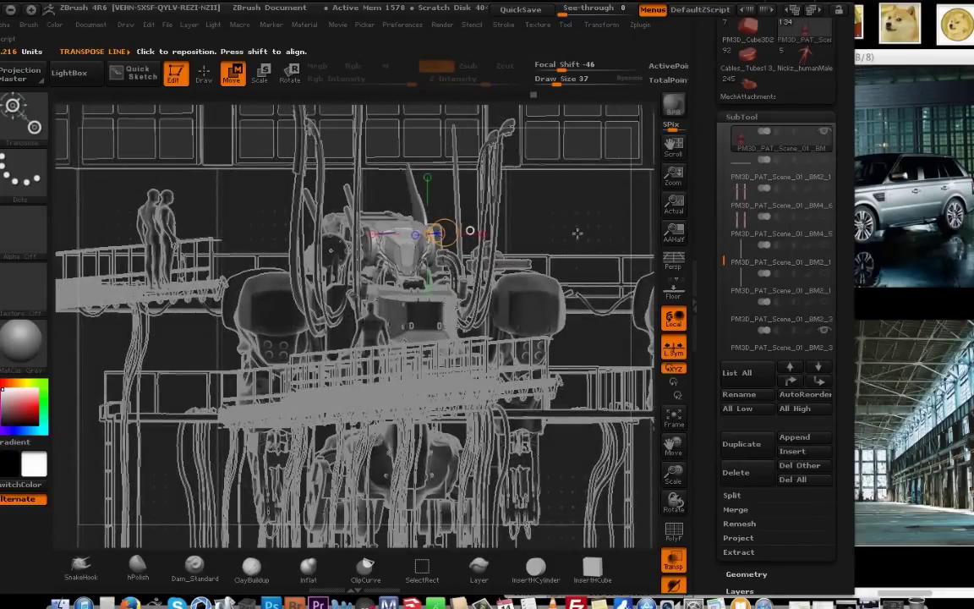
Check the head without ghosting, turn ghosted transparency on again and choose the ClayBuildup brush at draw size 19.
drag(674, 474, 675, 495)
click(674, 559)
drag(583, 256, 607, 160)
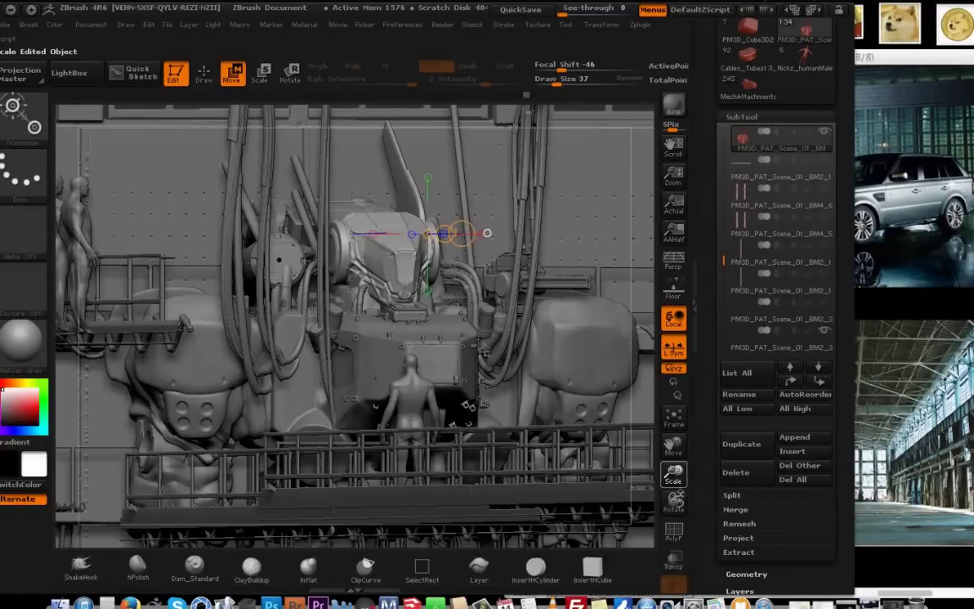
drag(674, 474, 675, 499)
drag(575, 279, 601, 259)
click(242, 577)
key(space)
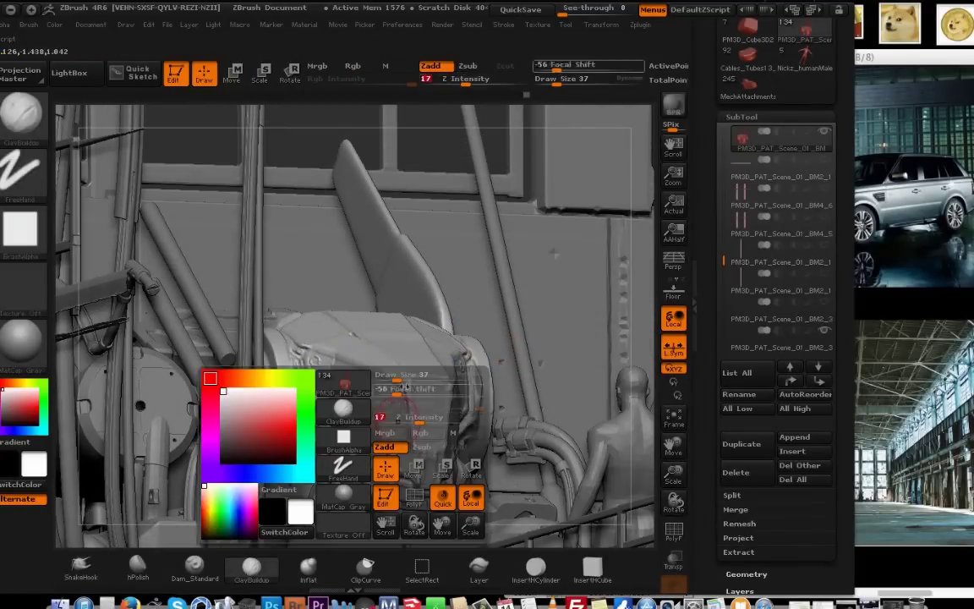
click(673, 559)
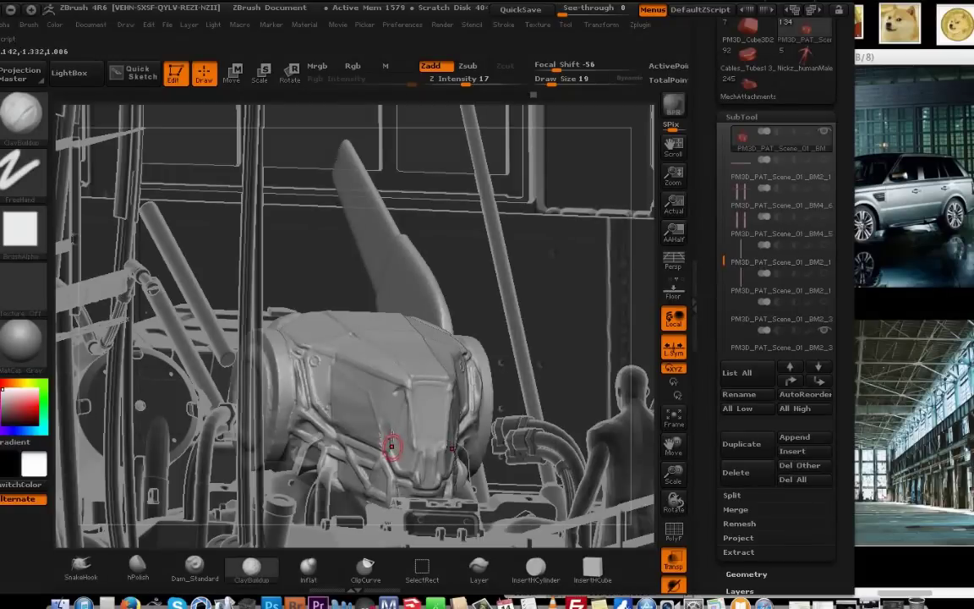
Smooth the planes on the front and cheek of the mech's head.
shift+drag(391, 446, 386, 417)
drag(607, 283, 414, 296)
mouse_move(444, 397)
shift+mouse_down()
mouse_move(440, 413)
mouse_move(457, 445)
shift+mouse_up()
shift+drag(514, 421, 462, 381)
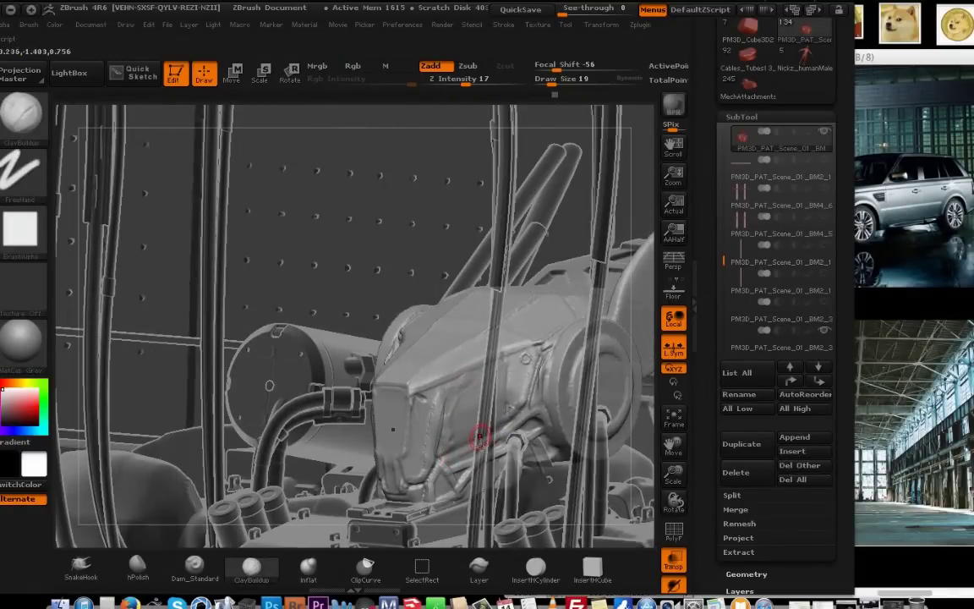
Rework the panel ridges along the side of the head with ClayBuildup and smooth the surfaces between them.
mouse_move(479, 437)
alt+right_down()
mouse_move(463, 444)
mouse_move(359, 414)
alt+right_up()
mouse_move(359, 414)
shift+mouse_down()
mouse_move(371, 366)
mouse_move(277, 205)
shift+mouse_up()
key(shift)
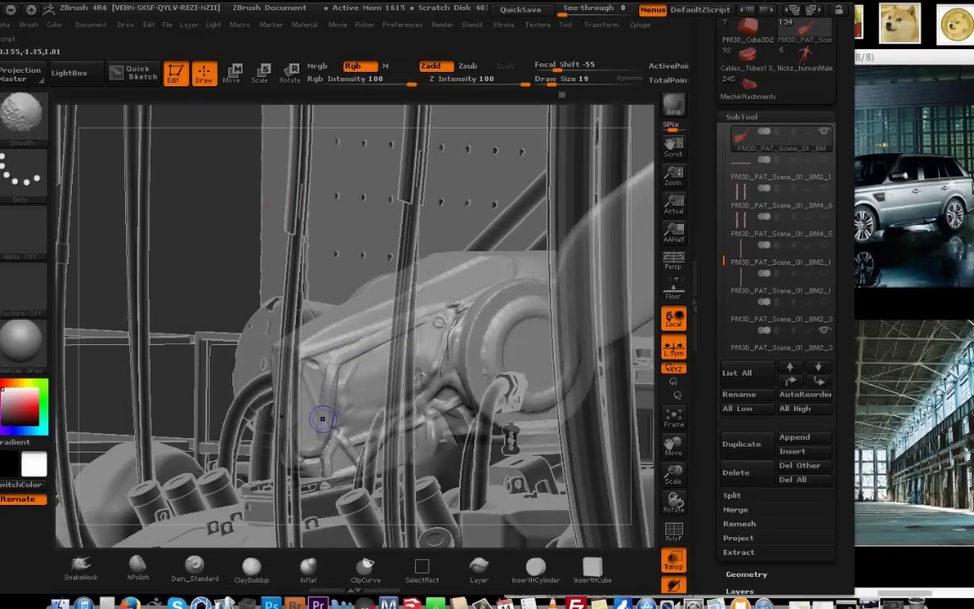
shift+drag(328, 380, 303, 355)
shift+drag(429, 327, 327, 424)
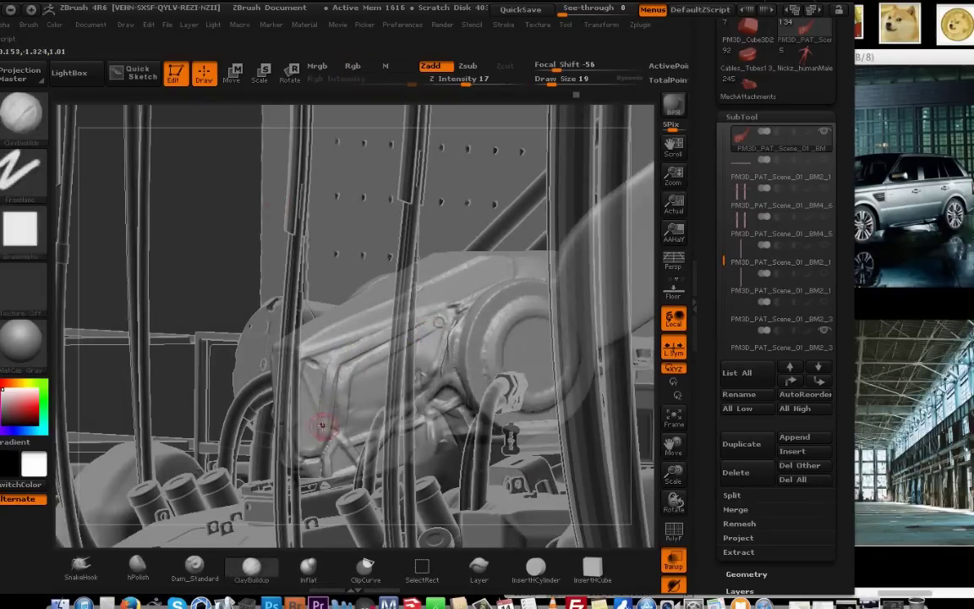
mouse_move(290, 383)
mouse_down()
mouse_move(373, 233)
mouse_move(460, 339)
mouse_move(385, 429)
mouse_move(373, 409)
mouse_up()
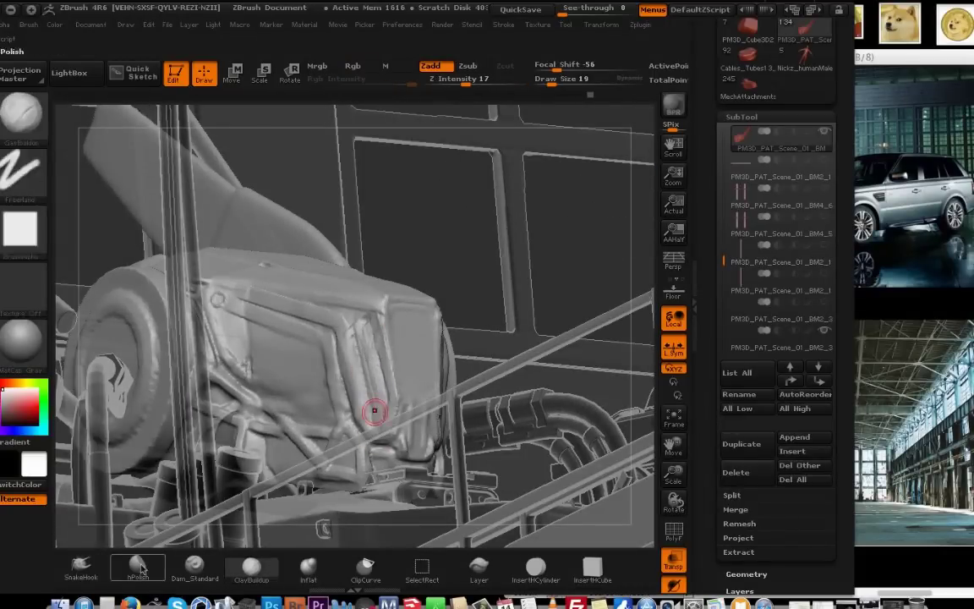
Flatten the head's side planes with hPolish, and sharpen the cheek panel line with Dam_Standard at draw size 17.
click(137, 568)
drag(315, 355, 363, 344)
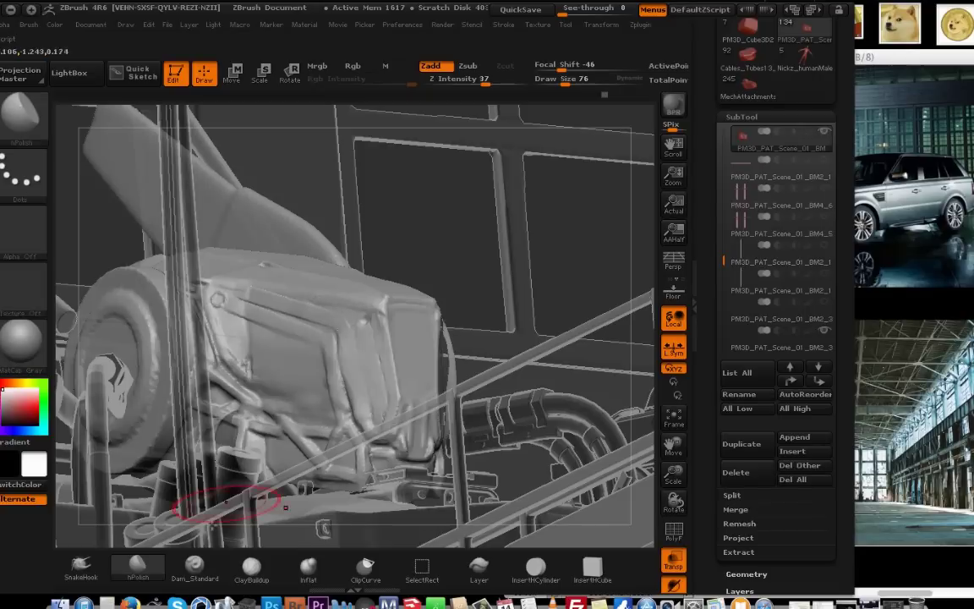
click(195, 569)
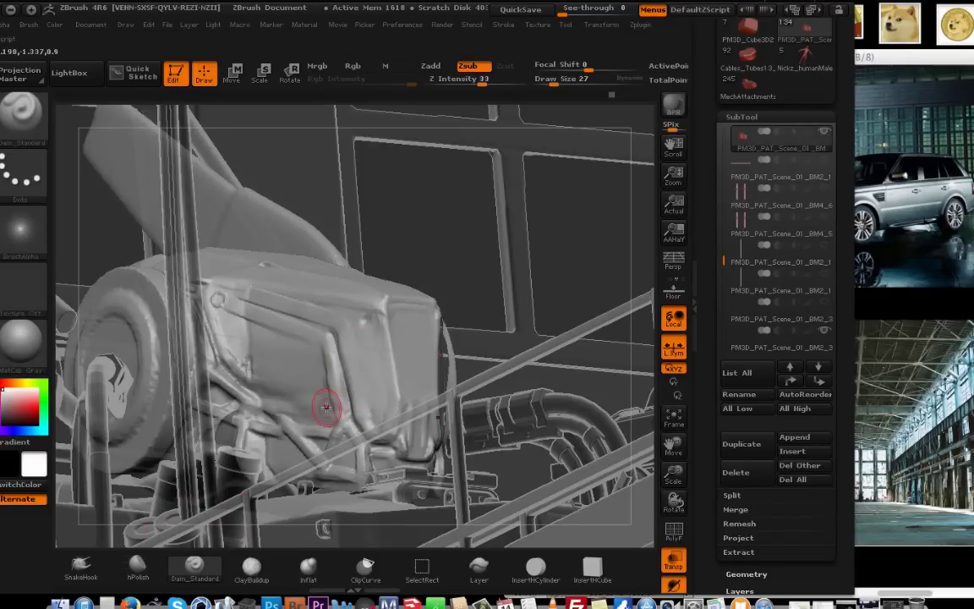
key(space)
click(349, 356)
mouse_move(346, 409)
mouse_down()
mouse_move(330, 345)
mouse_move(288, 311)
mouse_up()
Carve the grooves around the snout and upper cheek with Dam_Standard and smooth the ridge beside them.
drag(541, 224, 356, 254)
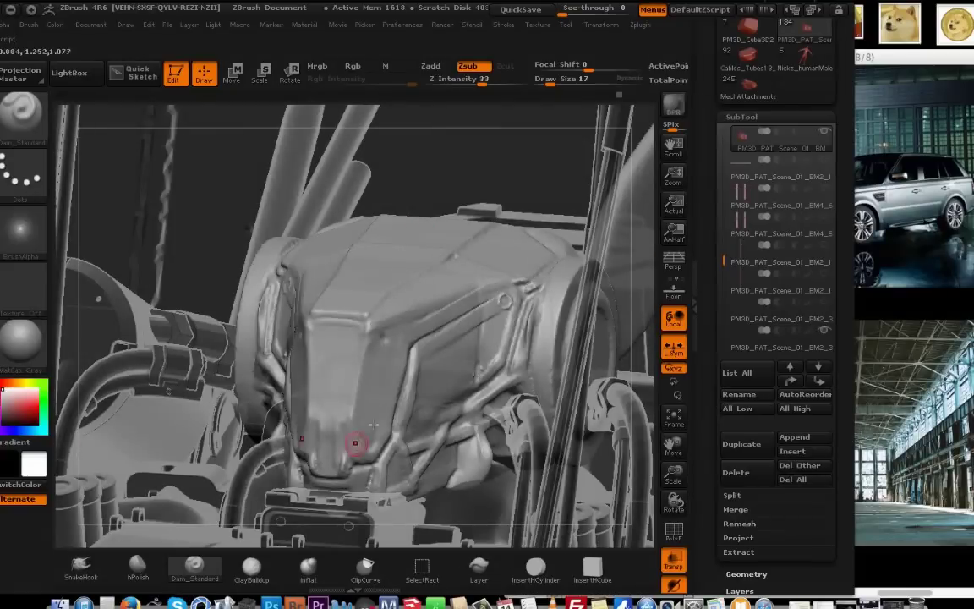
drag(329, 427, 450, 138)
mouse_move(404, 317)
mouse_down()
mouse_move(497, 340)
mouse_move(499, 372)
mouse_up()
shift+drag(324, 308, 370, 345)
mouse_move(389, 182)
mouse_down()
mouse_move(473, 187)
mouse_move(567, 169)
mouse_up()
Build up the raised shape at the tip of the snout with ClayBuildup at draw size 17.
key(b)
key(c)
key(b)
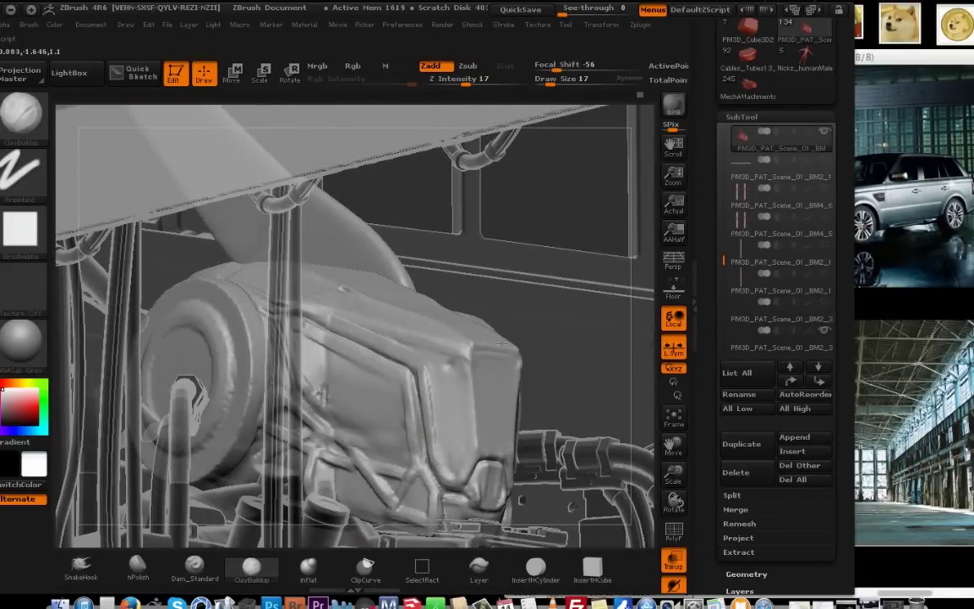
mouse_move(429, 446)
mouse_down()
mouse_move(541, 190)
mouse_move(526, 245)
mouse_move(499, 269)
mouse_move(535, 293)
mouse_up()
alt+drag(465, 402, 347, 330)
Adjust the contours of the face from the front with the SnakeHook brush at draw size 49.
key(b)
key(s)
key(h)
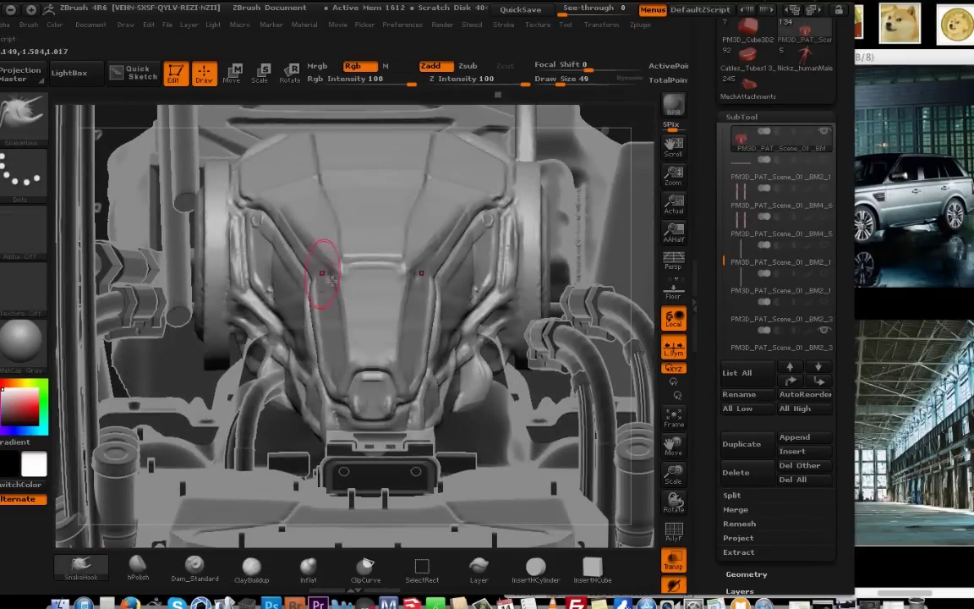
mouse_move(539, 419)
alt+mouse_down()
mouse_move(594, 536)
mouse_move(550, 474)
alt+mouse_up()
alt+drag(666, 461, 659, 442)
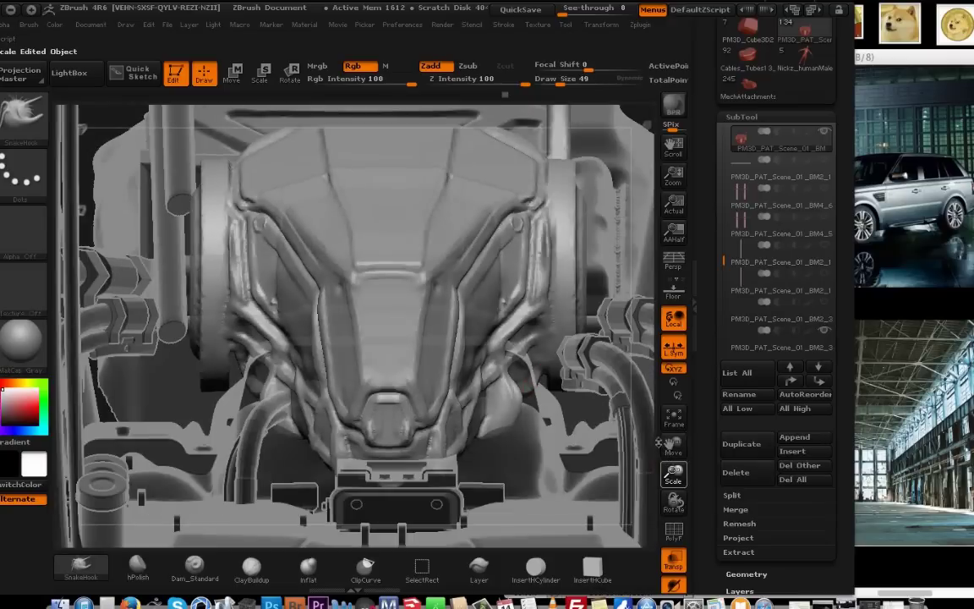
Mask the central face area symmetrically with a rectangle in the front view and invert the mask.
ctrl+drag(95, 138, 202, 371)
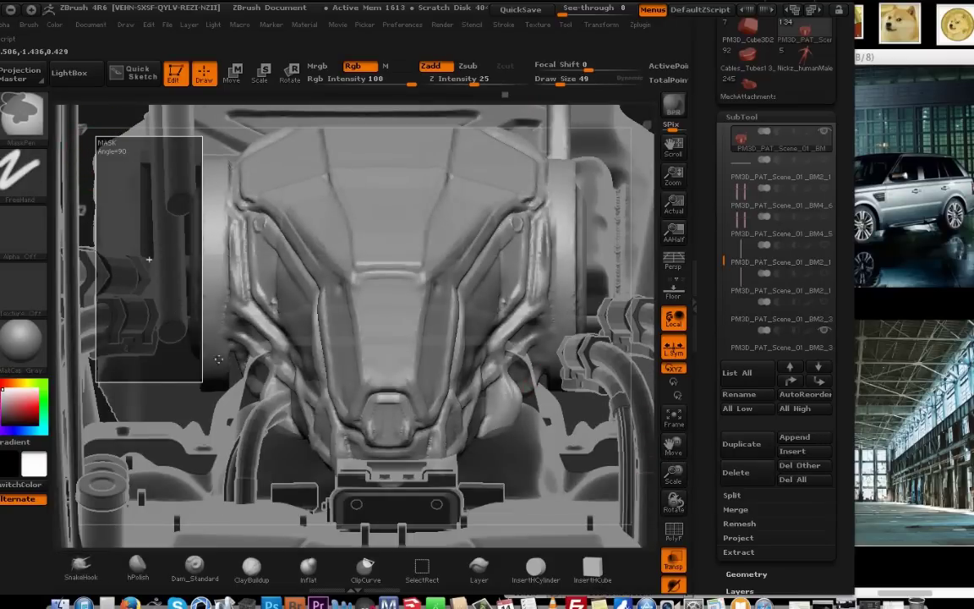
ctrl+drag(184, 287, 181, 272)
ctrl+drag(111, 135, 347, 409)
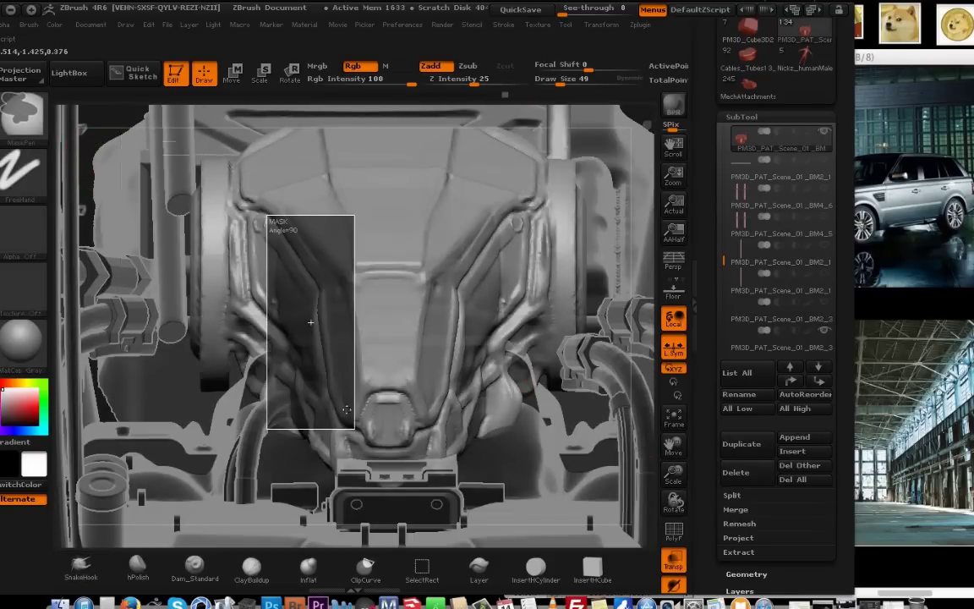
ctrl+drag(387, 477, 386, 489)
key(w)
key(ctrl+i)
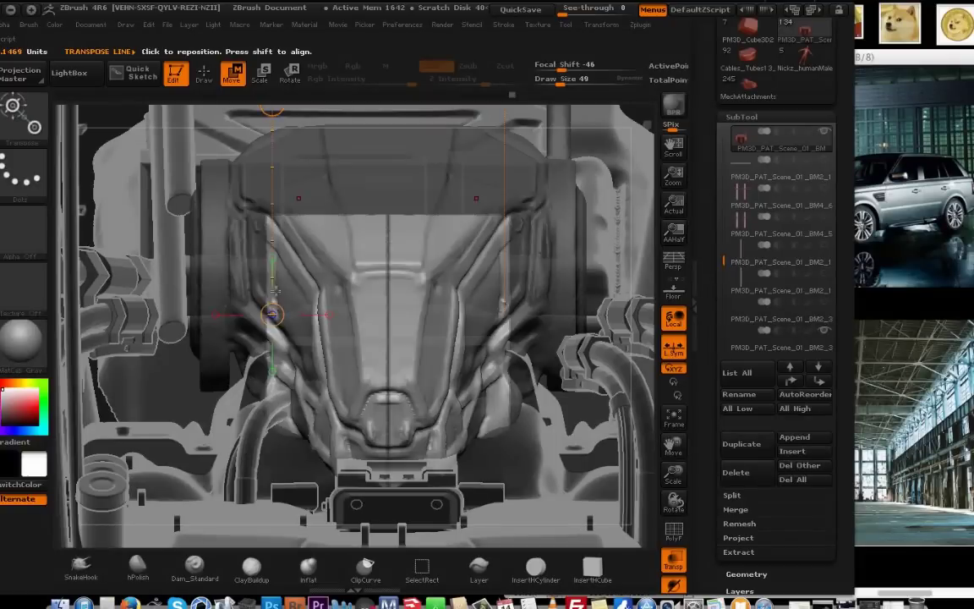
Try widening the unmasked face and snout sideways with the Move transpose line and clear the mask.
drag(386, 268, 354, 268)
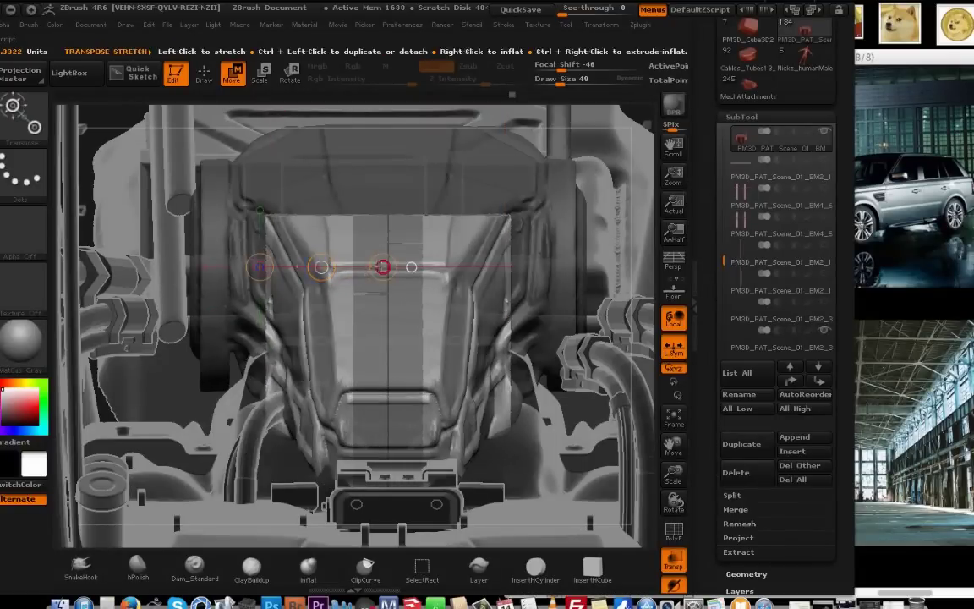
ctrl+drag(237, 393, 229, 407)
drag(228, 398, 190, 436)
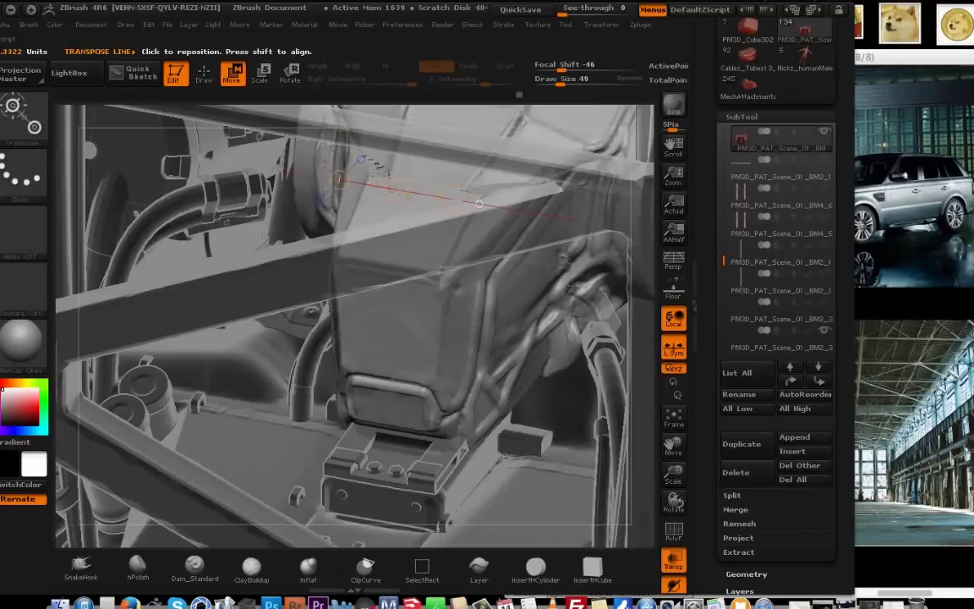
mouse_move(585, 372)
mouse_down()
mouse_move(580, 442)
mouse_move(485, 607)
mouse_up()
Smooth the widened head's top and rebuild its brow ridges with ClayBuildup at draw size 27.
key(q)
shift+drag(290, 312, 280, 276)
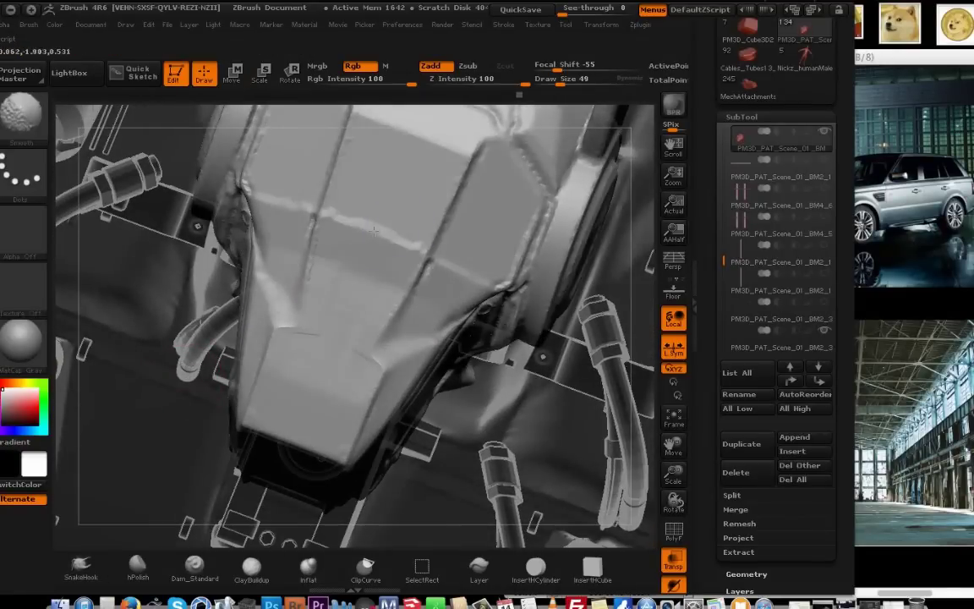
key(space)
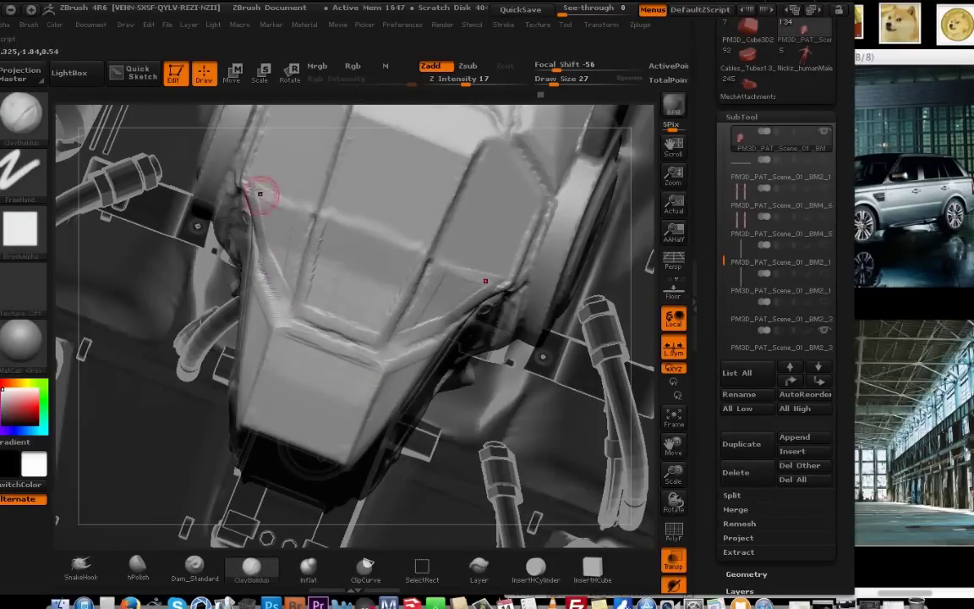
drag(592, 398, 544, 289)
click(674, 416)
mouse_move(592, 381)
shift+mouse_down()
mouse_move(522, 313)
mouse_move(552, 245)
mouse_move(526, 281)
mouse_move(574, 307)
mouse_move(467, 214)
mouse_move(535, 222)
mouse_move(548, 161)
shift+mouse_up()
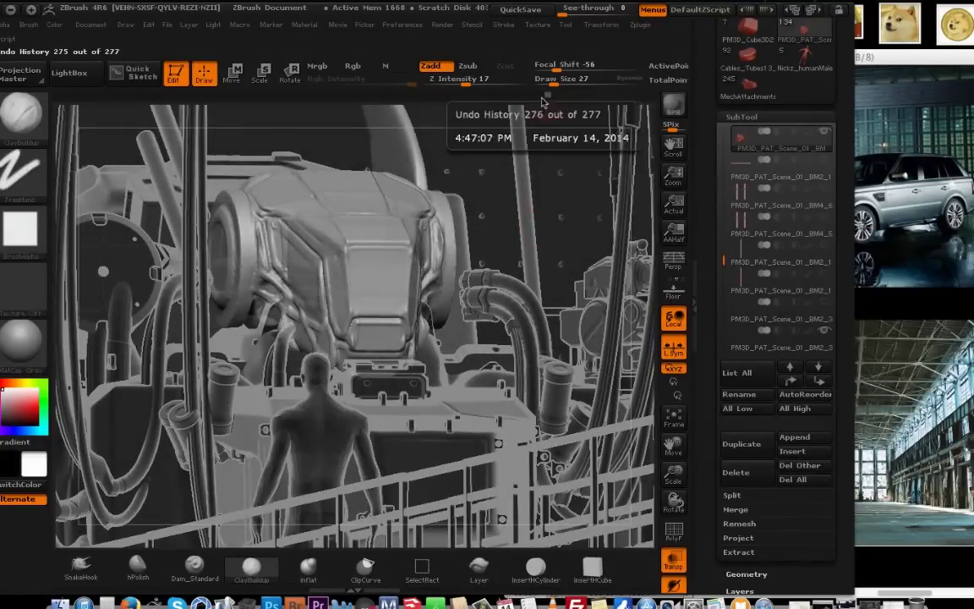
Scrub the head's undo history back to the narrow snout shape from before the widening.
click(542, 101)
drag(503, 101, 466, 127)
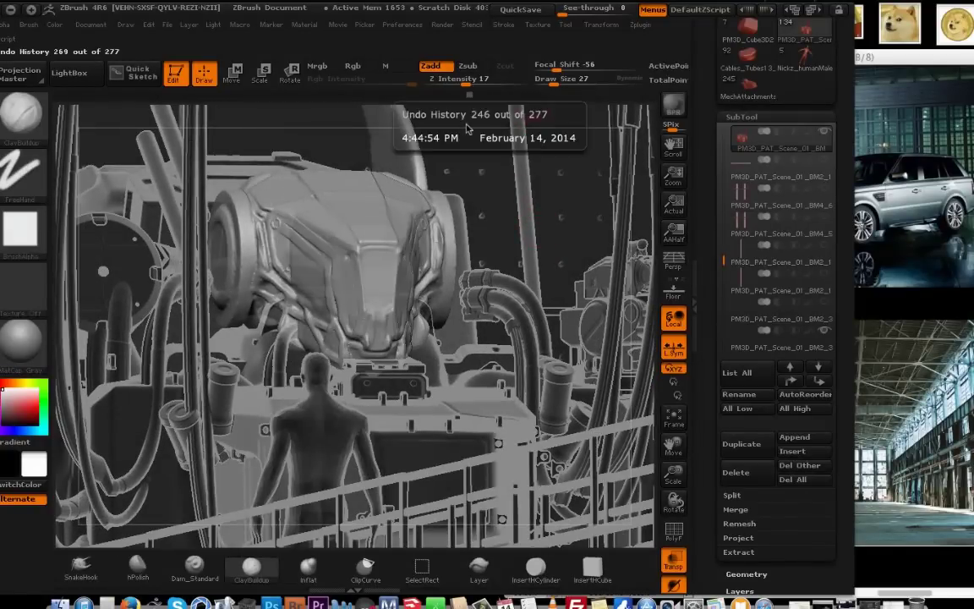
mouse_move(499, 97)
mouse_down()
mouse_move(538, 98)
mouse_move(479, 99)
mouse_move(504, 97)
mouse_up()
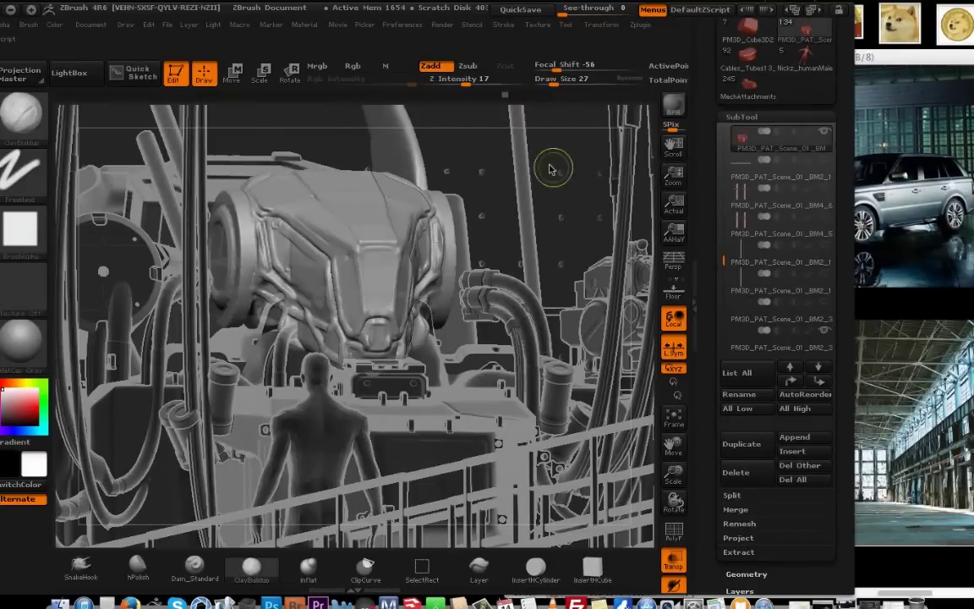
Dismiss the backup disk warning and add small paired details on the brow and snout with ClayBuildup at draw size 8.
drag(548, 164, 518, 164)
key(space)
drag(346, 281, 333, 281)
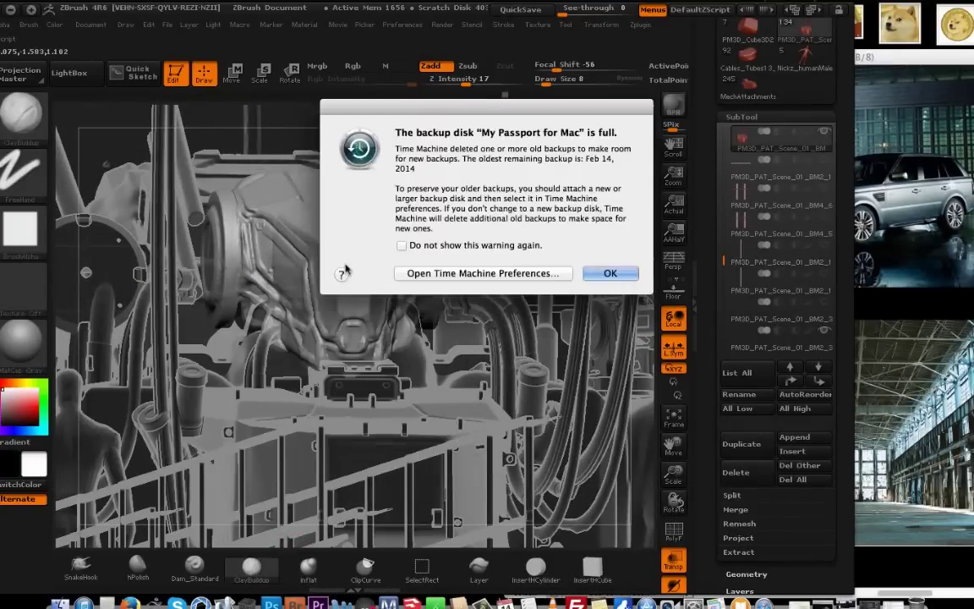
click(611, 274)
click(343, 306)
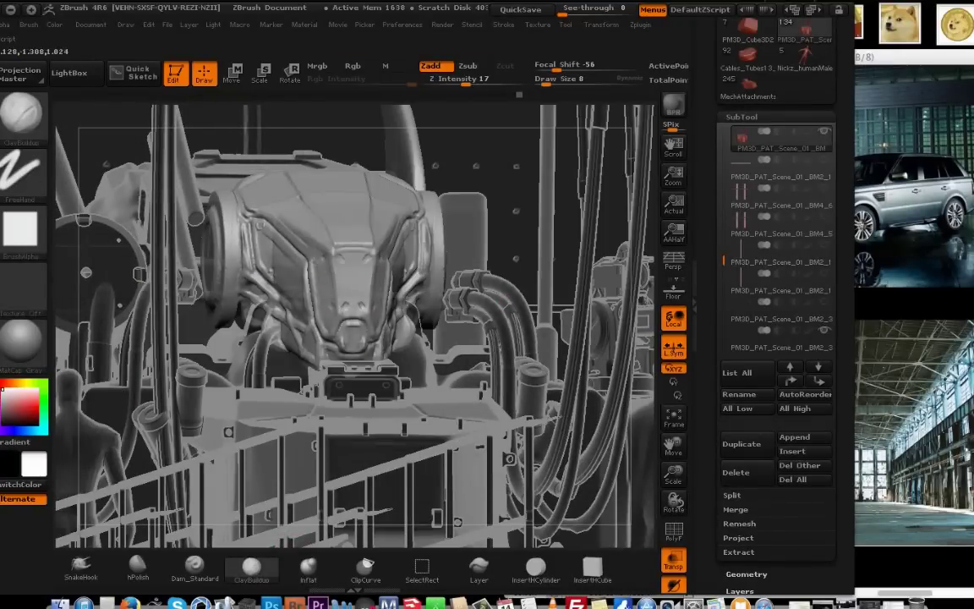
drag(457, 163, 499, 172)
mouse_move(489, 229)
mouse_down()
mouse_move(413, 201)
mouse_move(439, 213)
mouse_move(274, 307)
mouse_move(389, 241)
mouse_move(484, 209)
mouse_up()
Switch to the hPolish brush, enlarge it to draw size 27 and polish the cheek panels.
key(space)
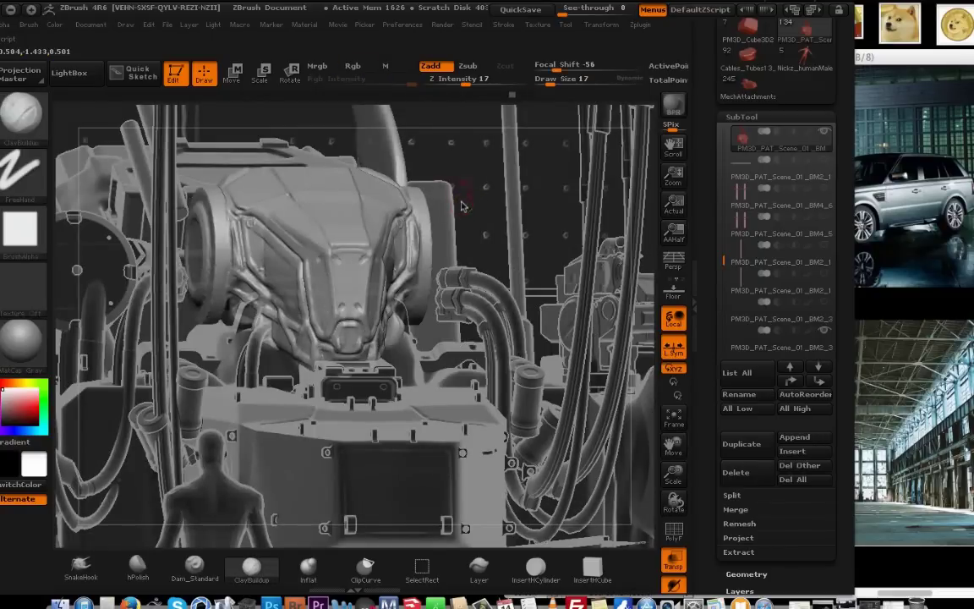
key(space)
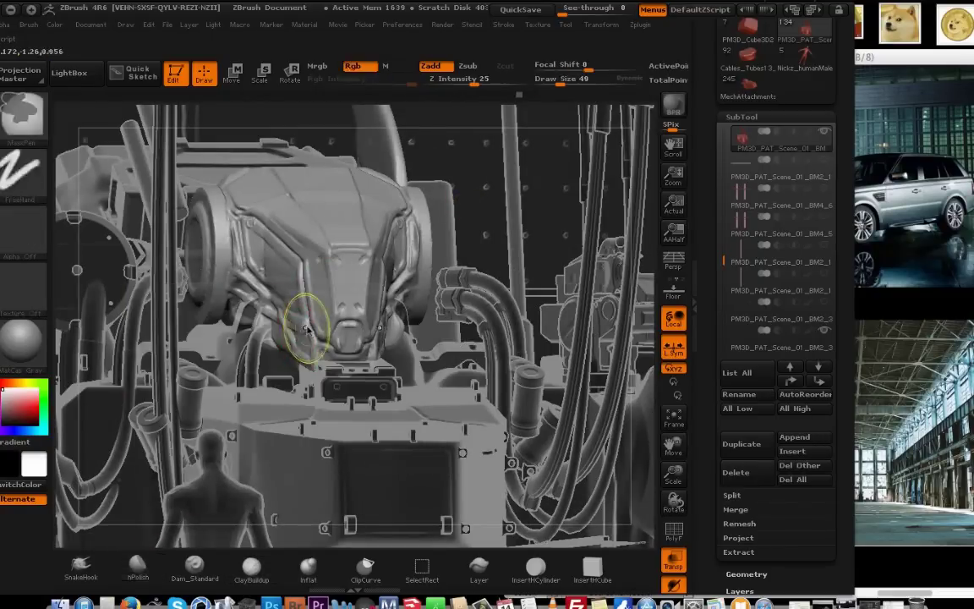
key(space)
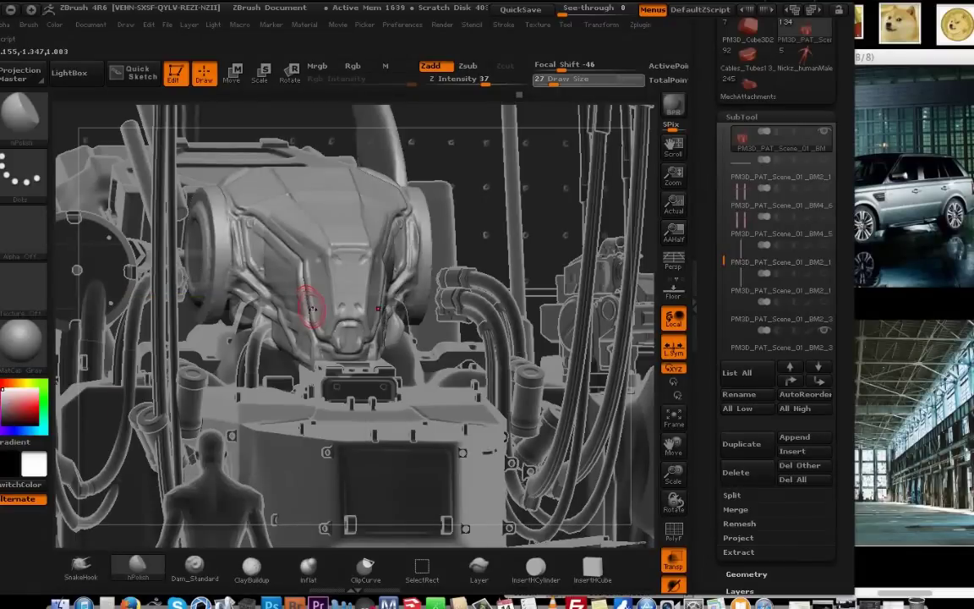
drag(475, 233, 495, 225)
key(space)
Turn on the PolyFrame display and inspect the meshes of the head, the cables and the PM3D_Cylinder3D2 subtool.
mouse_move(469, 188)
mouse_down()
mouse_move(486, 210)
mouse_move(528, 190)
mouse_move(508, 211)
mouse_move(422, 194)
mouse_up()
alt+click(214, 187)
key(shift+f)
mouse_move(482, 188)
mouse_down()
mouse_move(540, 176)
mouse_move(499, 185)
mouse_up()
alt+click(422, 197)
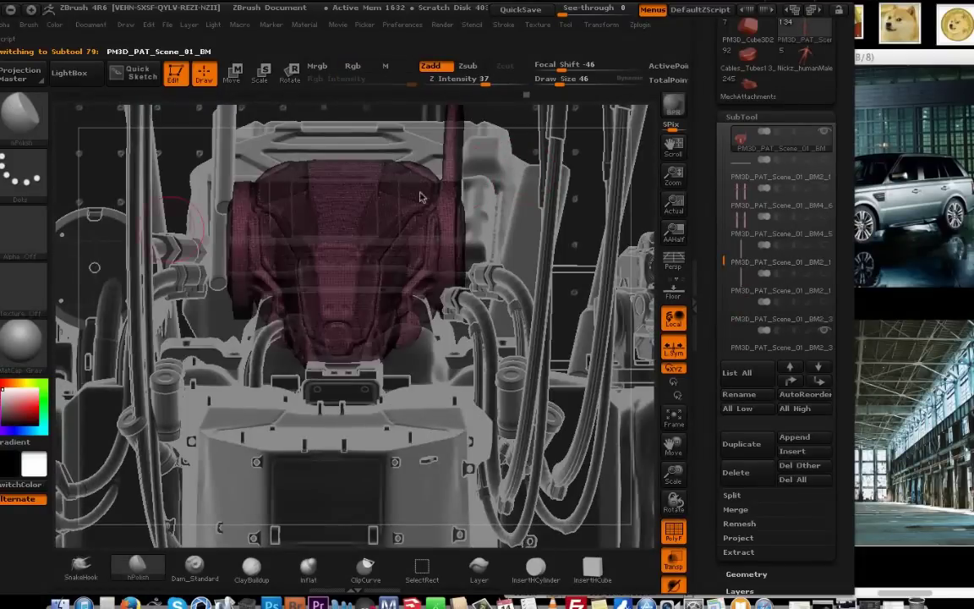
alt+click(513, 168)
drag(495, 115, 534, 121)
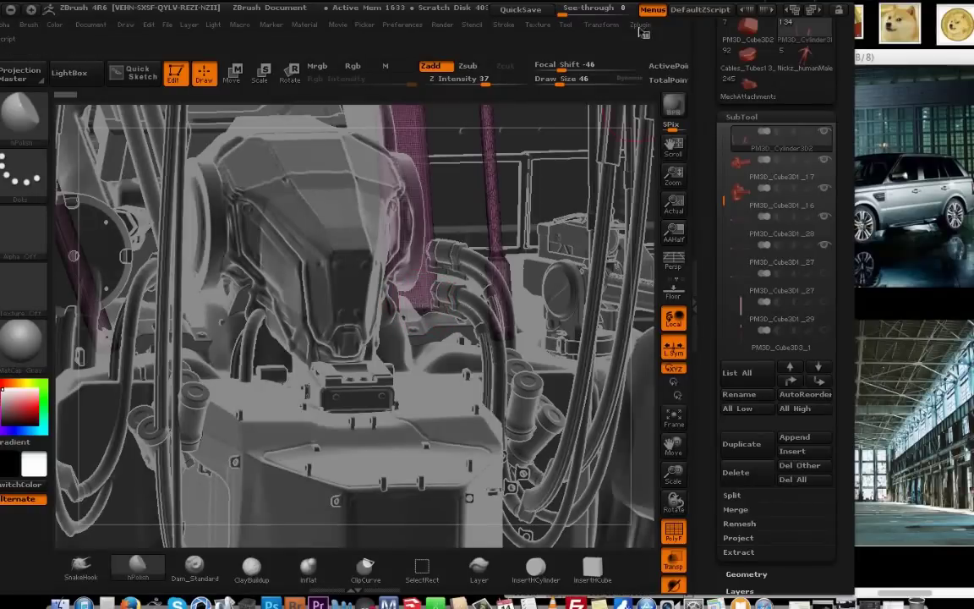
click(641, 28)
click(683, 333)
alt+click(198, 127)
alt+click(157, 191)
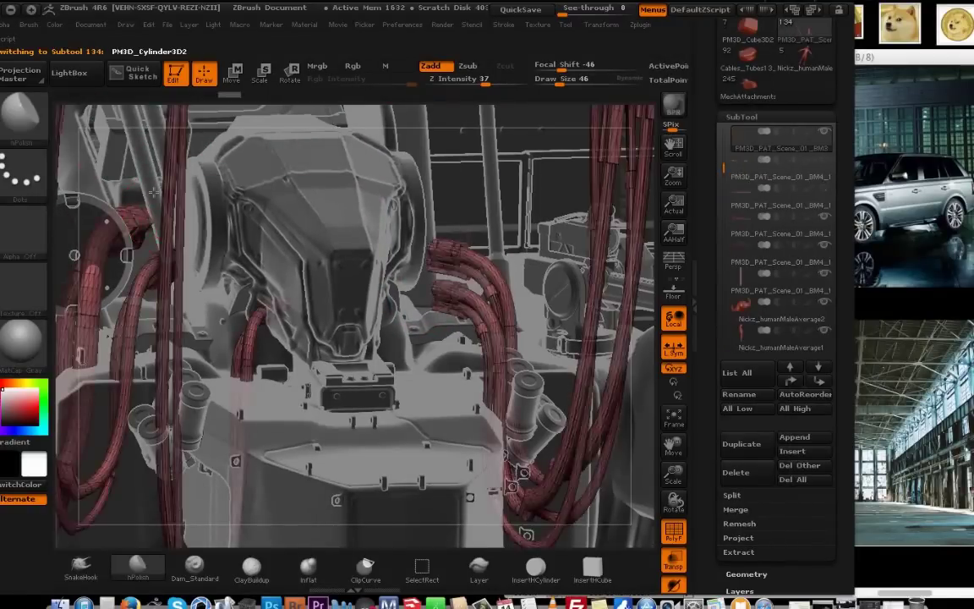
alt+click(218, 276)
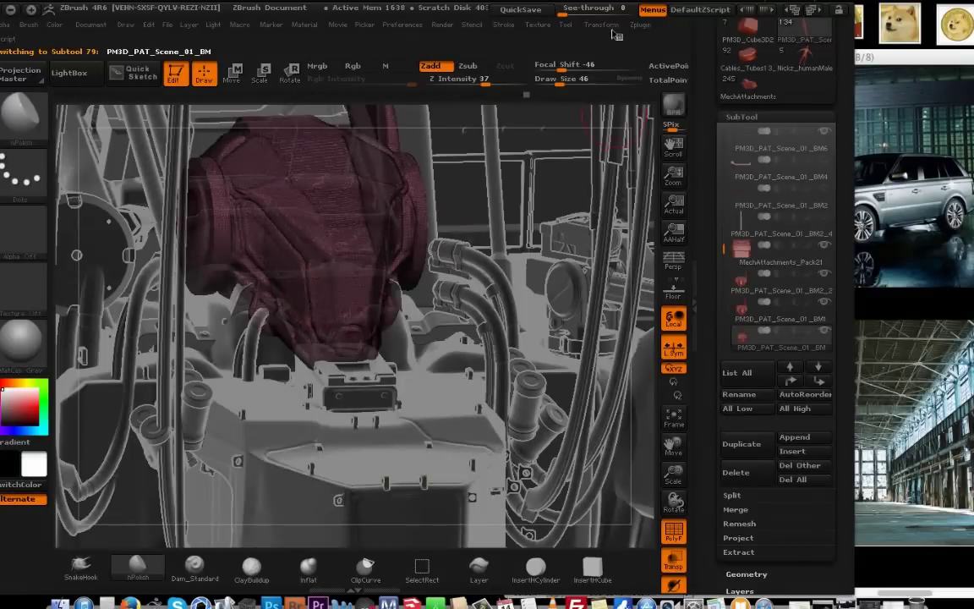
Rotate the head subtool about its side joint in the side view with the Rotate transpose line.
mouse_move(640, 127)
mouse_down()
mouse_move(499, 279)
mouse_move(621, 427)
mouse_move(548, 311)
mouse_move(524, 296)
mouse_move(380, 274)
mouse_up()
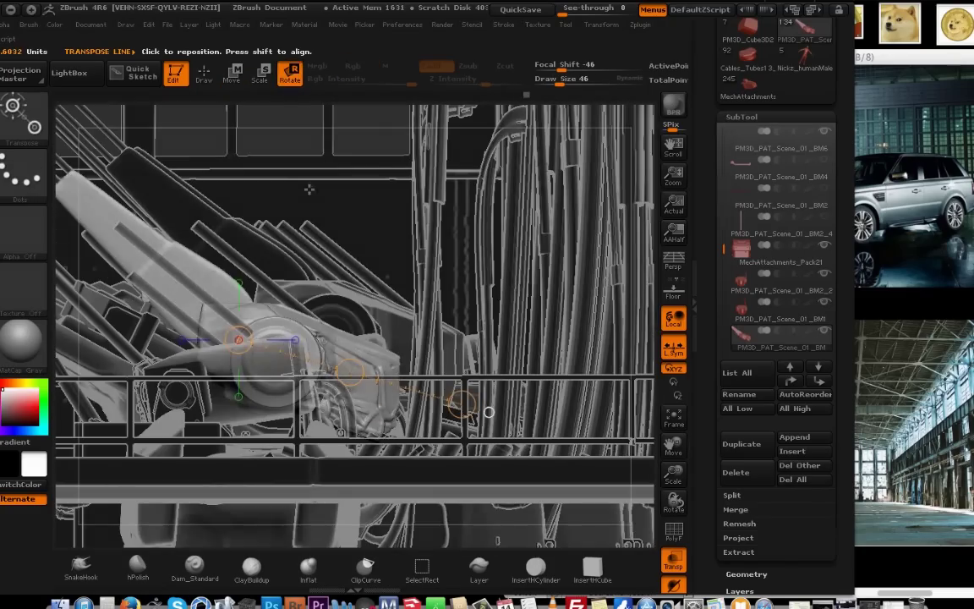
drag(462, 404, 561, 336)
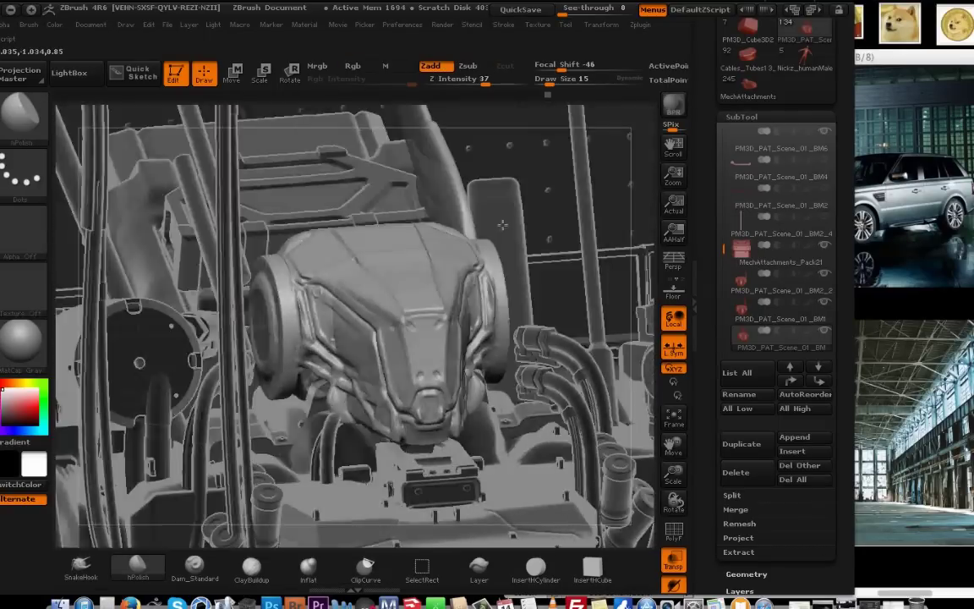
mouse_move(774, 217)
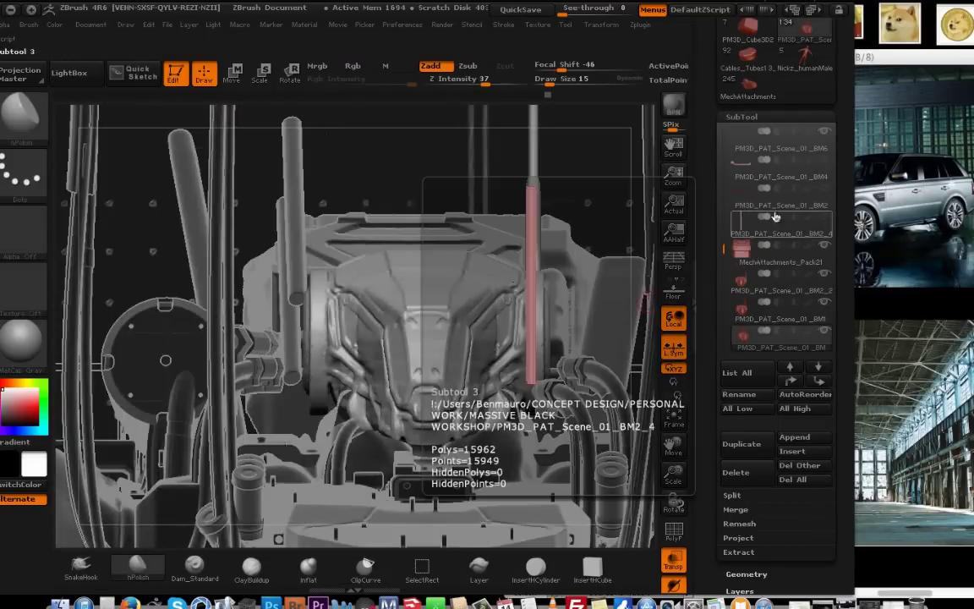
Pick the Hydraulics_SmallJoints36 part in the mech attachments tool and return to the hangar scene tool.
drag(840, 211, 839, 415)
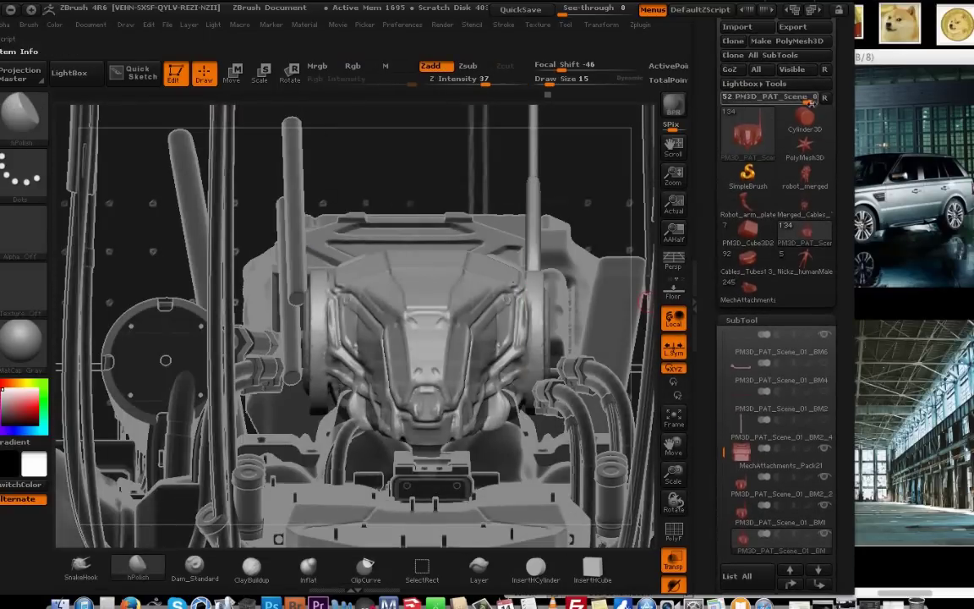
click(748, 289)
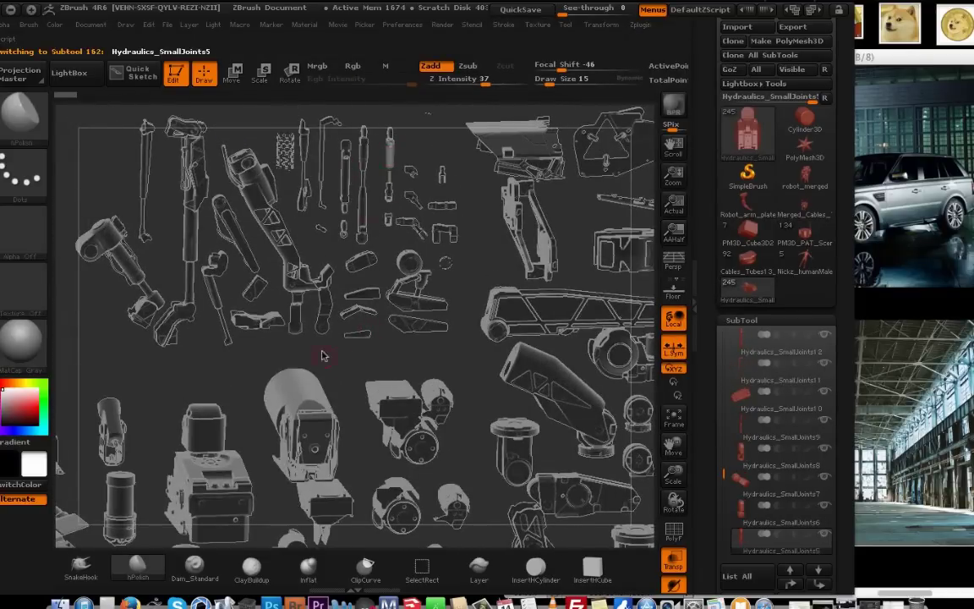
alt+click(181, 237)
alt+click(105, 244)
click(804, 232)
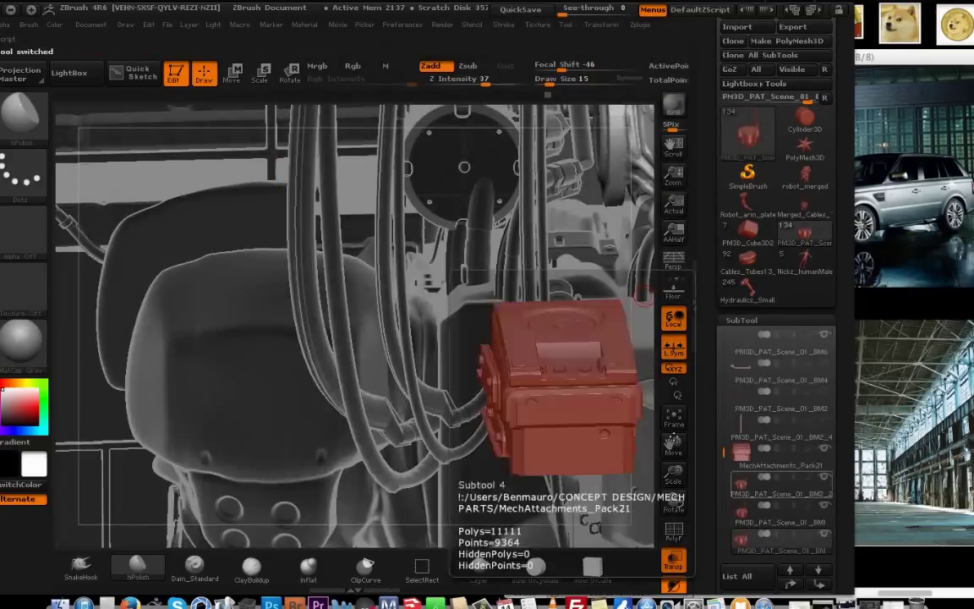
Insert the hydraulic joint as a subtool below PM3D_PAT_Scene_01_BM, select it and frame it.
drag(840, 474, 840, 302)
click(792, 483)
click(218, 306)
drag(724, 281, 724, 289)
click(744, 254)
click(674, 415)
Move the hydraulic joint over to the hangar's first mech and shrink it with the Size deformation.
key(w)
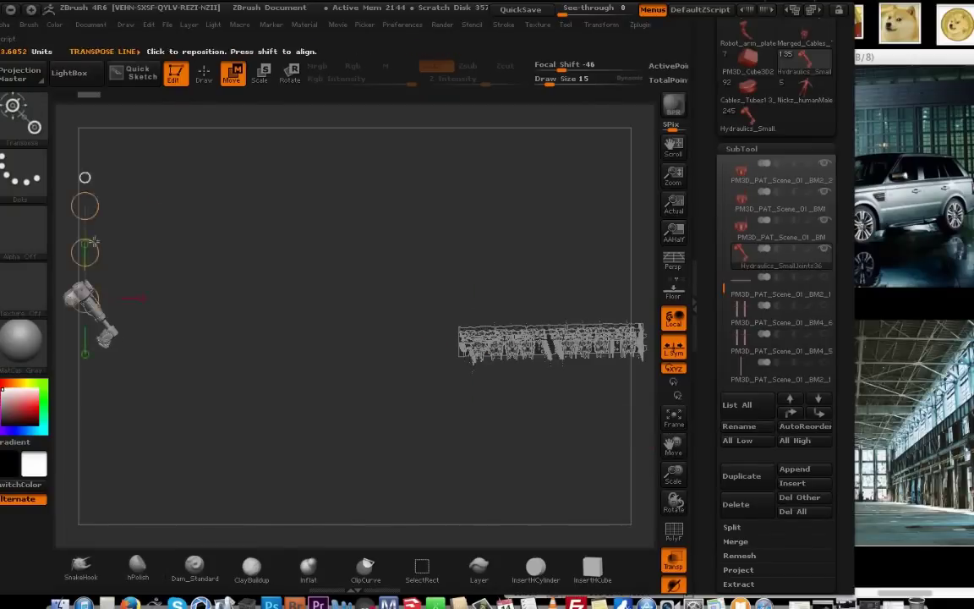
drag(525, 245, 561, 257)
drag(741, 542, 741, 431)
click(741, 424)
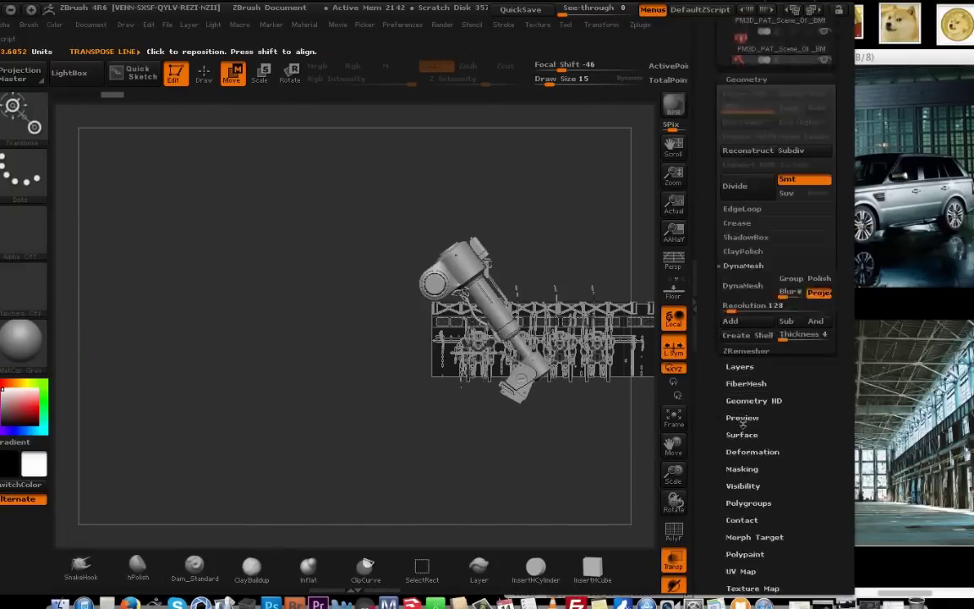
click(756, 459)
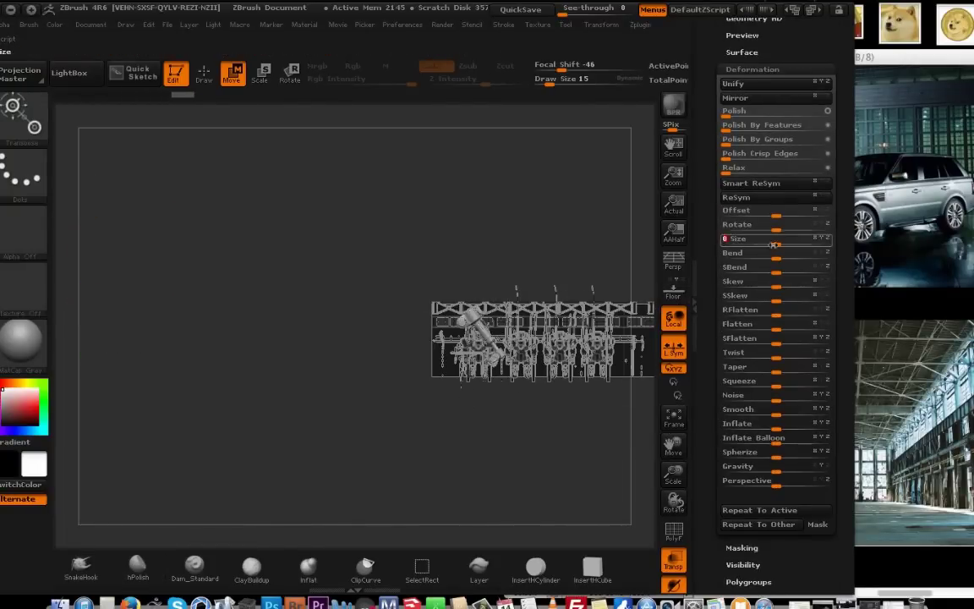
drag(773, 244, 751, 245)
Rotate the hydraulic joint a quarter turn in the top view and move it onto the first mech's head.
drag(674, 473, 674, 515)
shift+drag(482, 156, 486, 246)
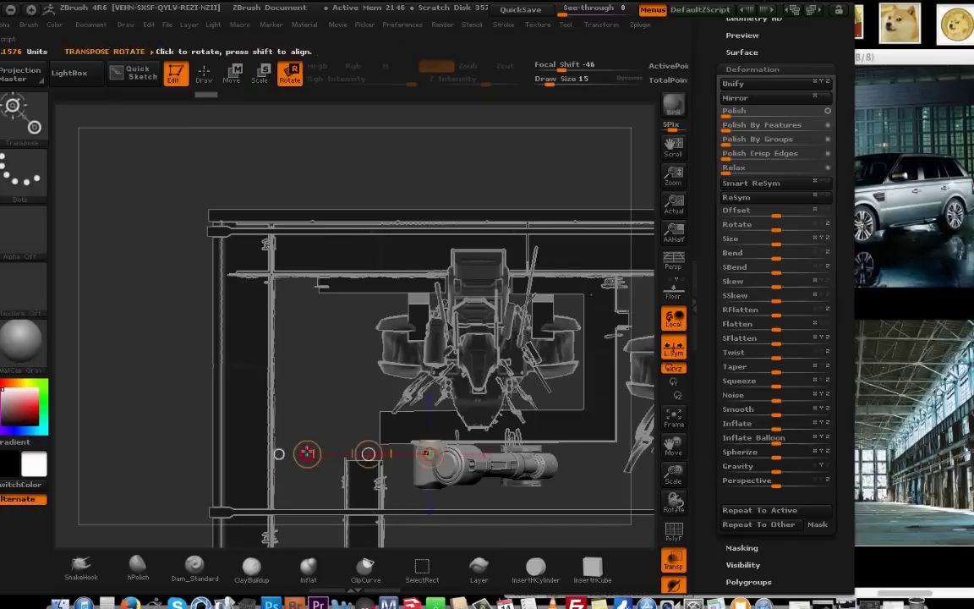
shift+drag(307, 453, 430, 332)
click(232, 74)
drag(368, 455, 411, 327)
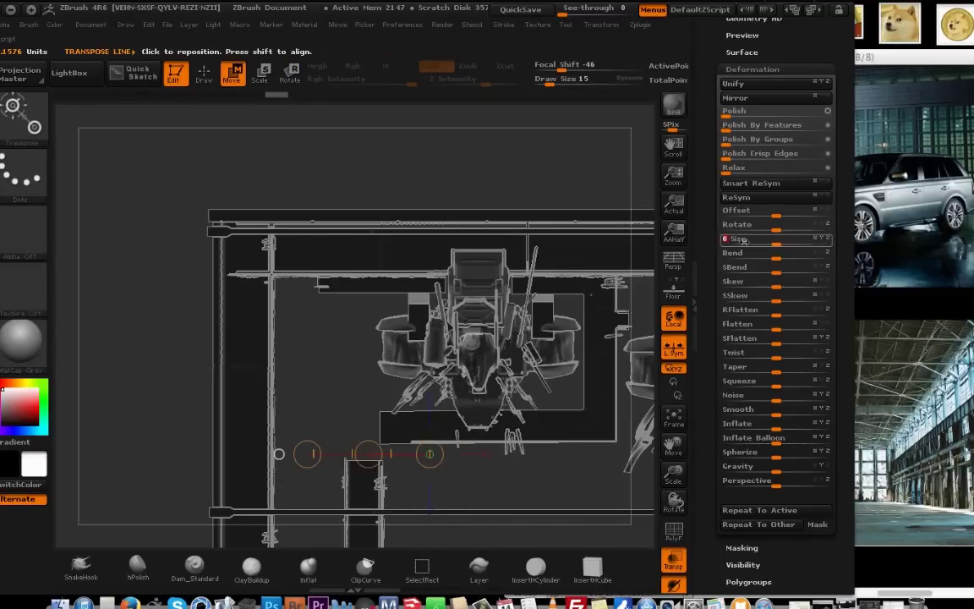
Raise the hydraulic joint beside the mech's head in the front view and scale it down further with the Size deformation.
shift+drag(496, 517, 497, 440)
drag(674, 474, 678, 575)
drag(674, 446, 313, 516)
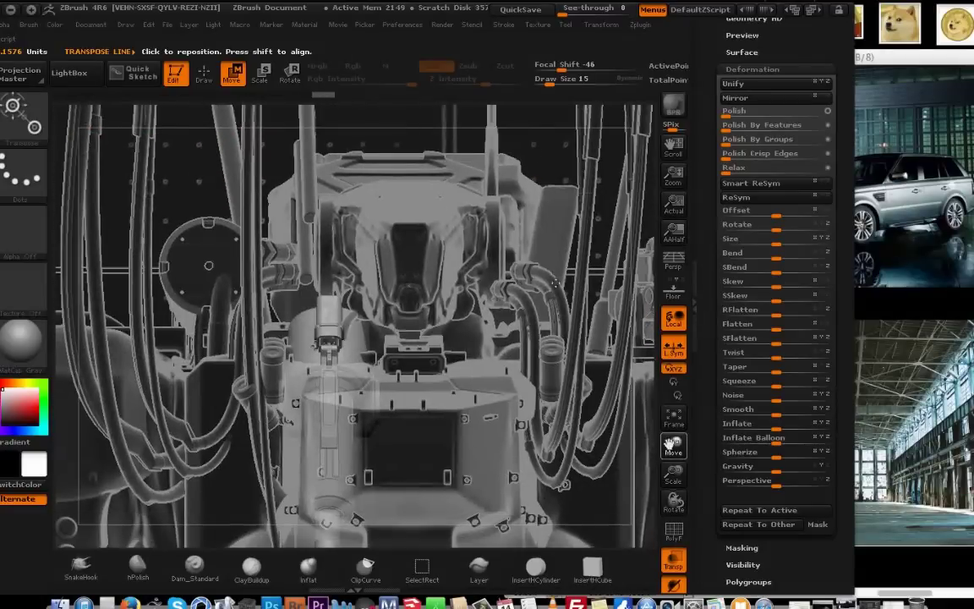
drag(340, 380, 341, 246)
drag(774, 245, 730, 246)
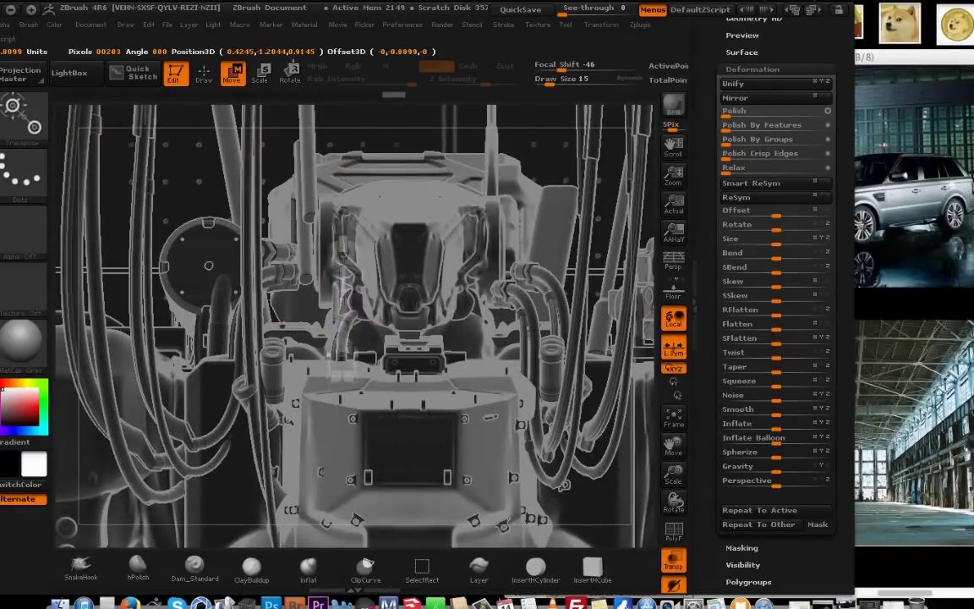
Shift the hydraulic joint along the head's depth in the side view and tilt it between the jaw and the neck block.
shift+drag(497, 537, 373, 537)
drag(335, 252, 279, 252)
shift+drag(372, 537, 497, 537)
shift+drag(498, 457, 497, 537)
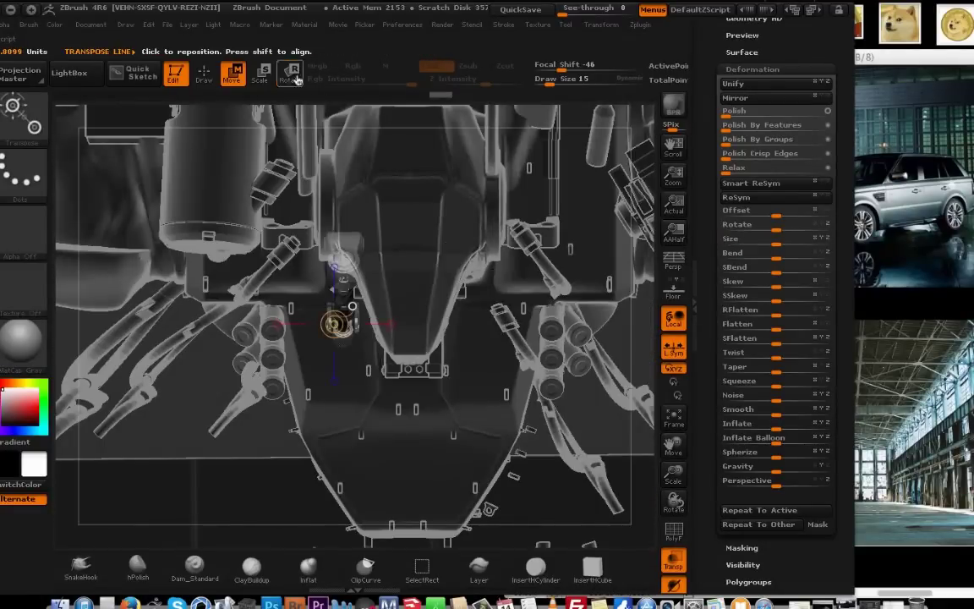
shift+drag(440, 490, 448, 407)
key(r)
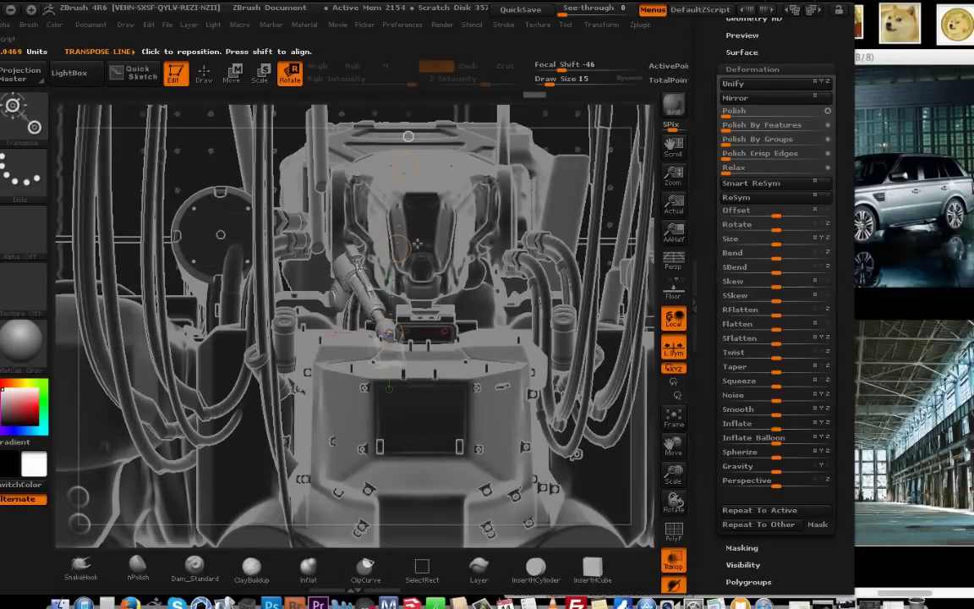
Position and rotate the small hydraulic joint so it links the side of the mech's head to the torso.
drag(417, 243, 393, 210)
drag(479, 204, 418, 381)
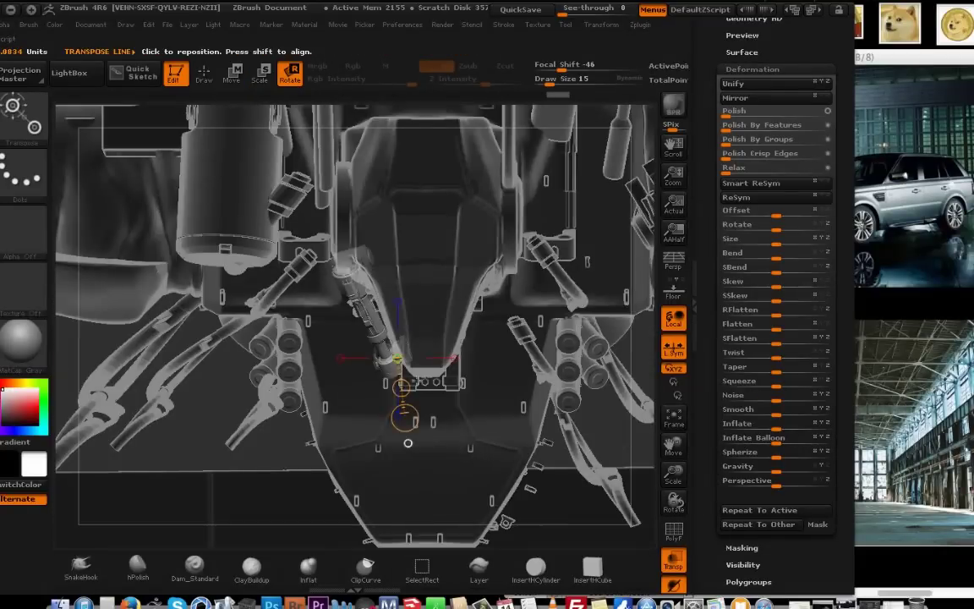
drag(315, 183, 507, 267)
Duplicate the neck joint and mirror the copy to the other side of the mech's head.
drag(715, 210, 715, 355)
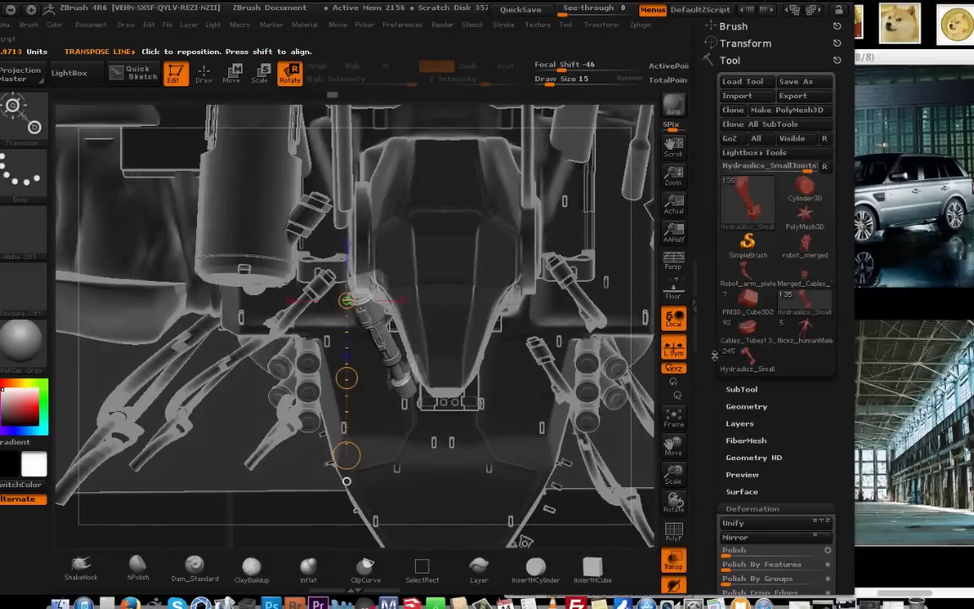
click(745, 388)
click(729, 449)
drag(716, 457, 716, 180)
click(749, 403)
click(735, 56)
drag(584, 372, 578, 267)
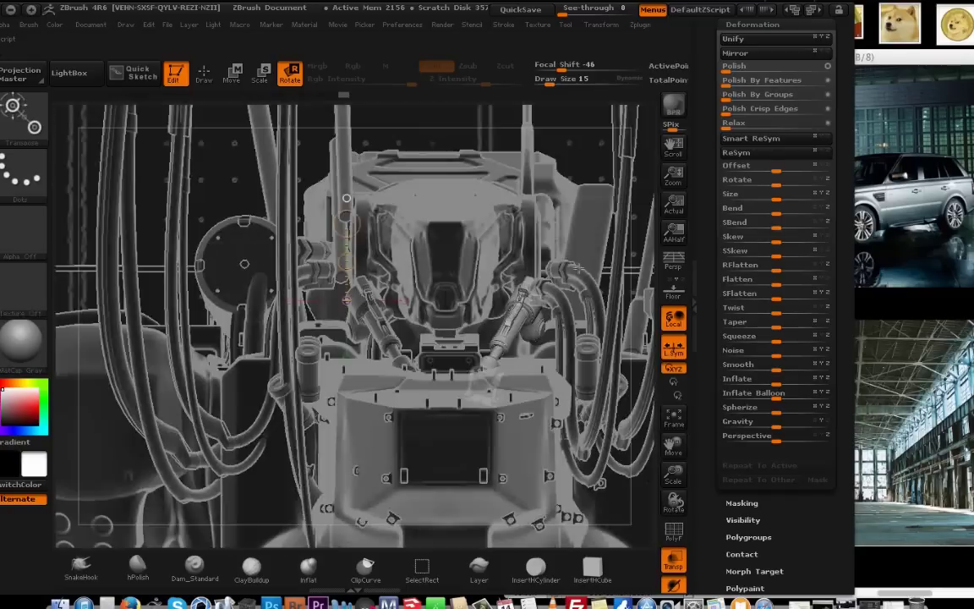
Duplicate a hydraulic joint beside the head and move the copy outward towards the mech's shoulder.
mouse_move(622, 477)
mouse_down()
mouse_move(639, 493)
mouse_move(626, 478)
mouse_up()
alt+click(377, 316)
alt+drag(592, 537, 647, 541)
scroll(783, 127, up, 10)
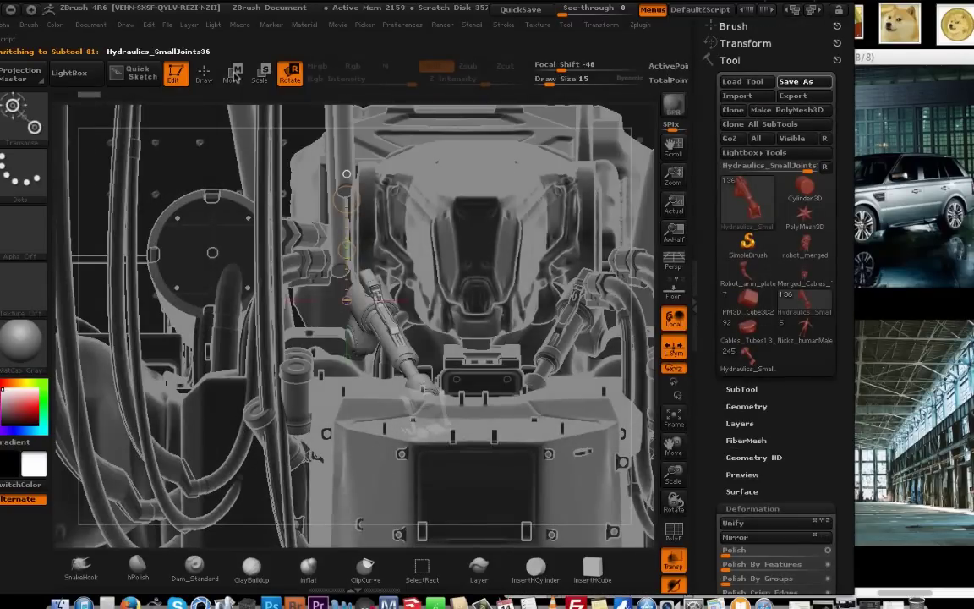
scroll(727, 461, down, 5)
drag(376, 234, 199, 331)
alt+drag(558, 538, 636, 440)
mouse_move(641, 457)
mouse_down()
mouse_move(591, 507)
mouse_move(641, 457)
mouse_up()
Rotate the copied joint so it lies across the gap between the shoulder and the torso.
key(r)
drag(324, 391, 203, 254)
drag(203, 254, 159, 165)
drag(161, 212, 318, 348)
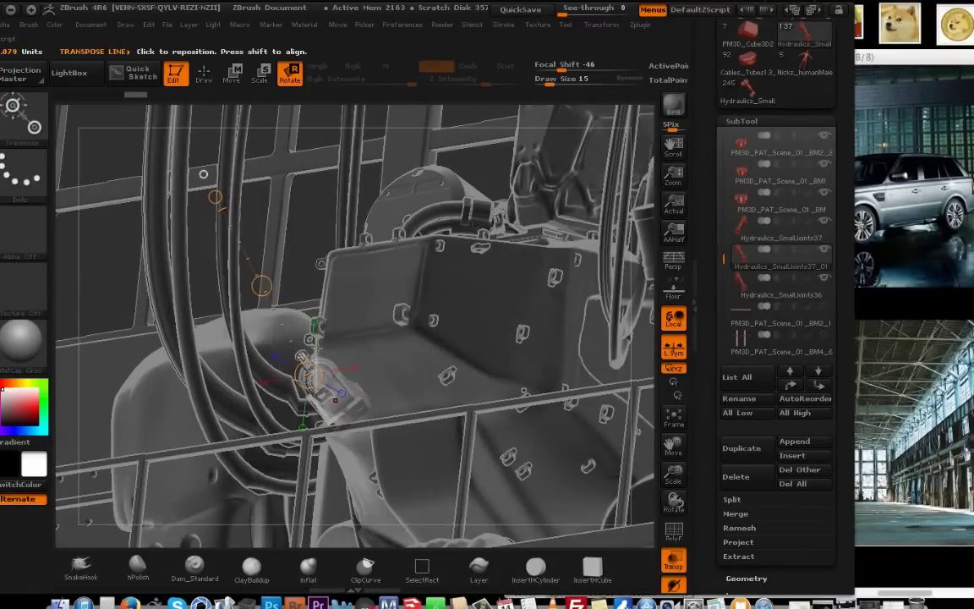
shift+drag(152, 317, 352, 426)
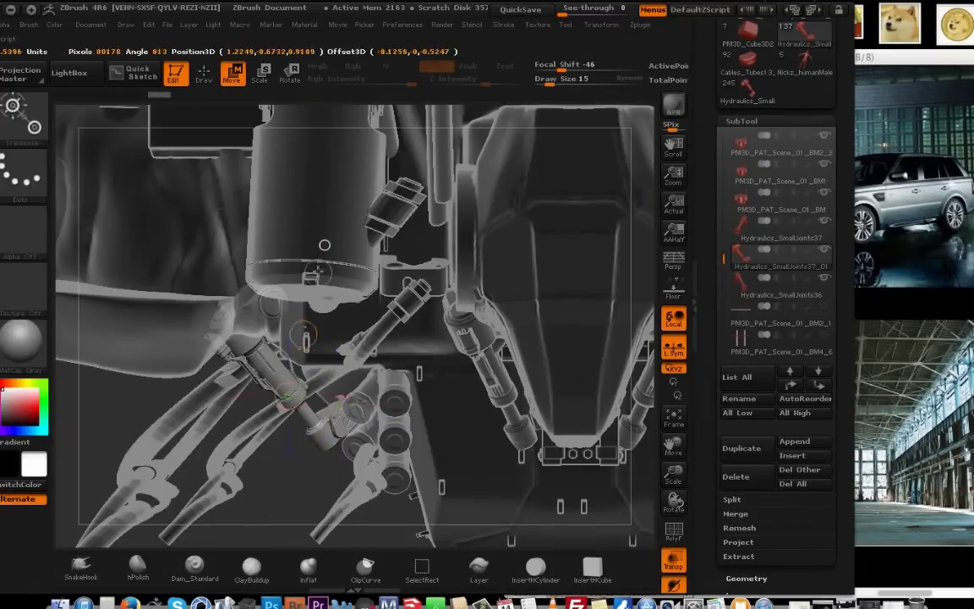
Refine the joint's size and position so it bridges the shoulder armour and the chest, and turn off the transparency display.
drag(306, 338, 249, 334)
shift+drag(467, 458, 511, 318)
shift+drag(474, 279, 406, 414)
key(w)
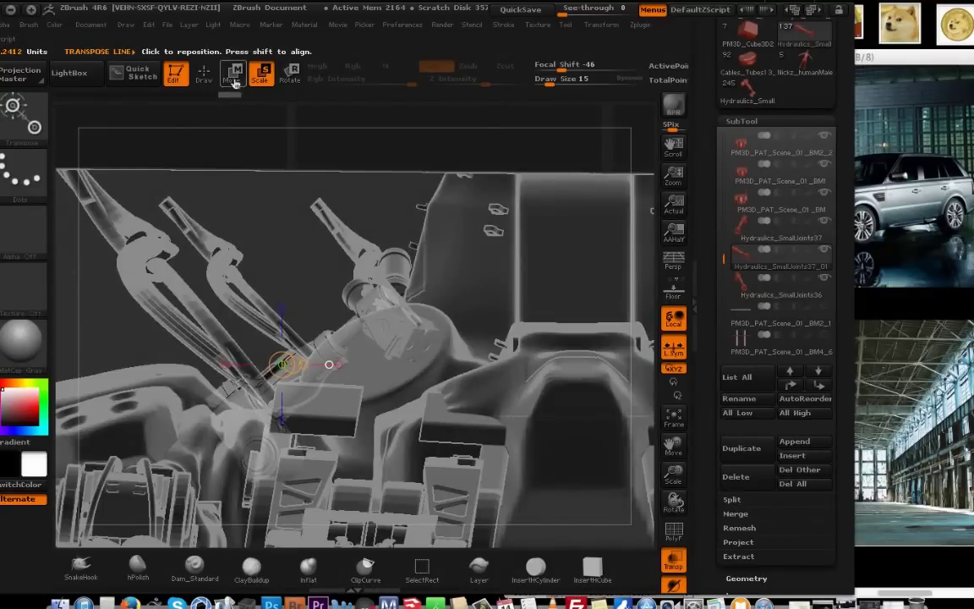
drag(325, 387, 356, 511)
drag(304, 397, 304, 435)
drag(322, 507, 338, 253)
click(673, 560)
drag(673, 475, 641, 452)
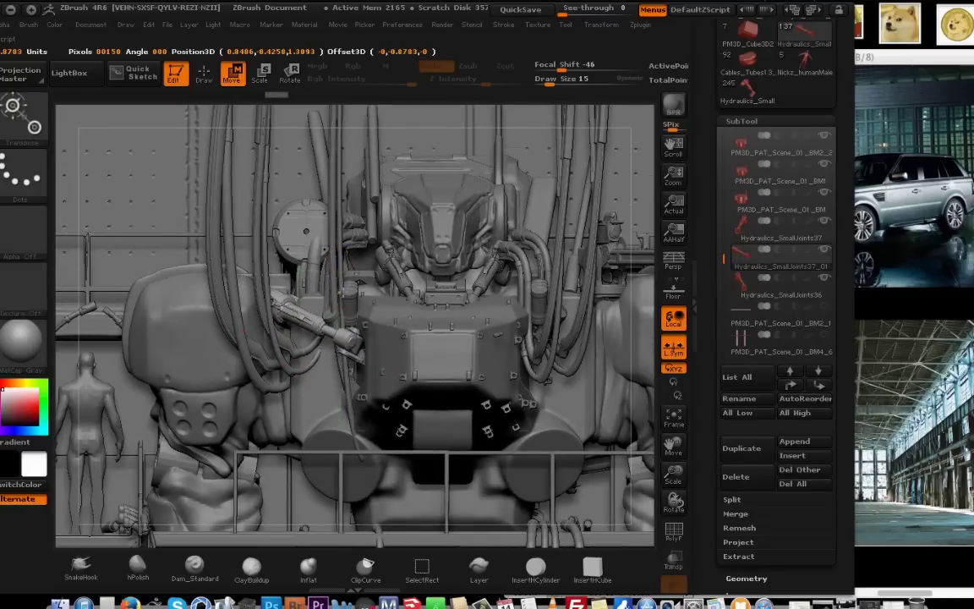
Mirror a duplicate of the shoulder joint to the opposite side and merge the pair into one subtool.
click(749, 456)
drag(710, 461, 710, 295)
click(758, 515)
click(744, 102)
mouse_move(711, 95)
mouse_down()
mouse_move(710, 502)
mouse_move(710, 89)
mouse_up()
click(742, 371)
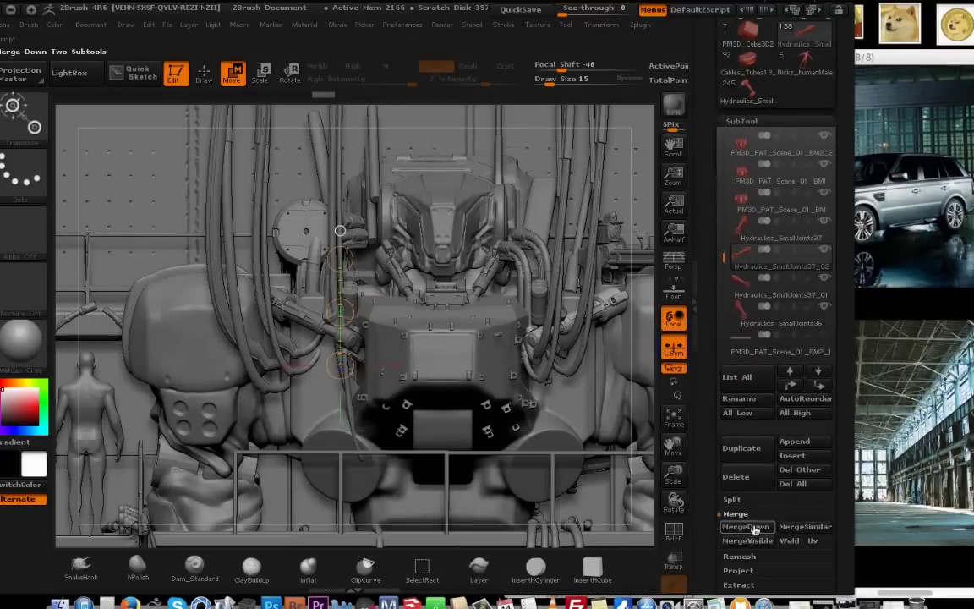
Duplicate the merged joint pair and mirror the copy vertically across the Y axis.
click(766, 448)
scroll(750, 305, down, 8)
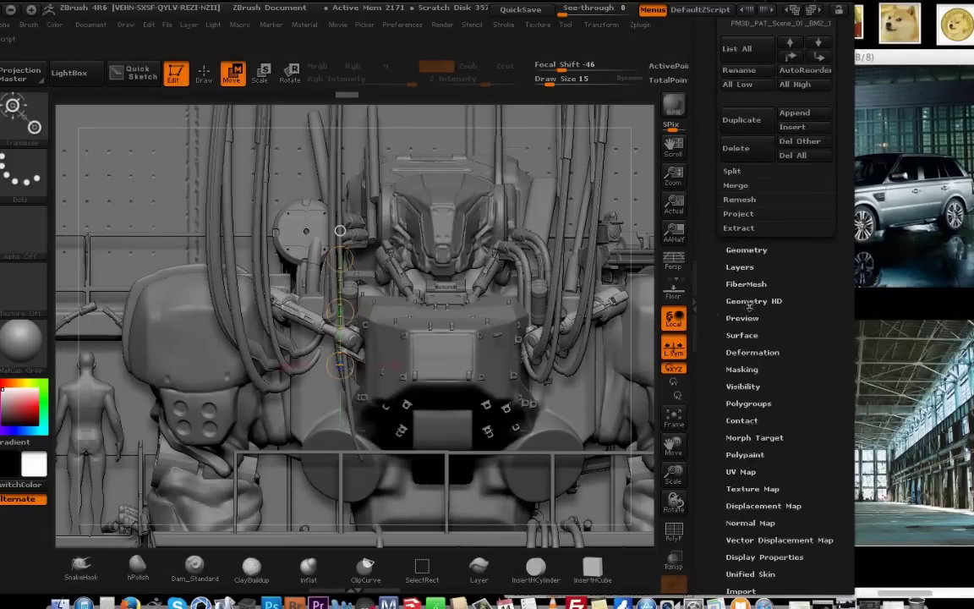
click(751, 348)
scroll(808, 99, up, 2)
click(816, 77)
click(821, 78)
click(787, 81)
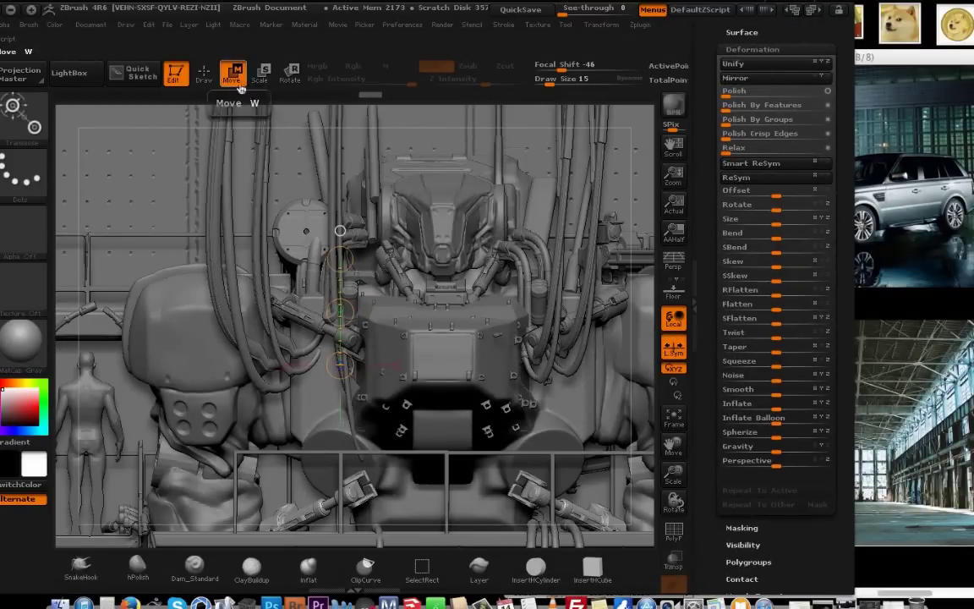
Move the vertically mirrored joint pair up so it sits just below the upper pair beside the torso.
drag(357, 410, 359, 309)
drag(175, 218, 558, 293)
drag(254, 245, 313, 247)
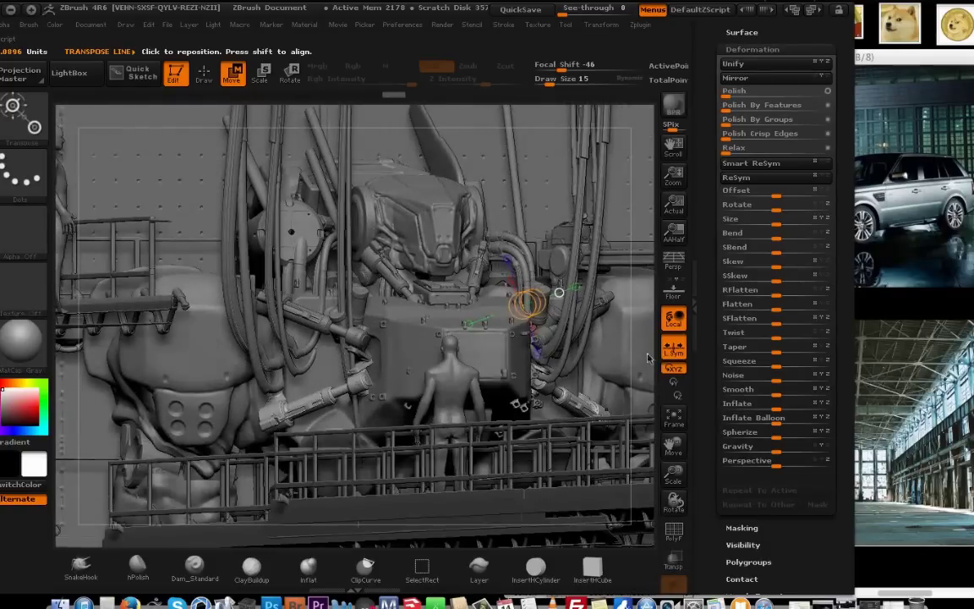
Toggle the shoulder joints' visibility and turn the scene's hidden subtools back on.
drag(843, 127, 843, 290)
click(741, 92)
click(758, 205)
drag(825, 222, 824, 257)
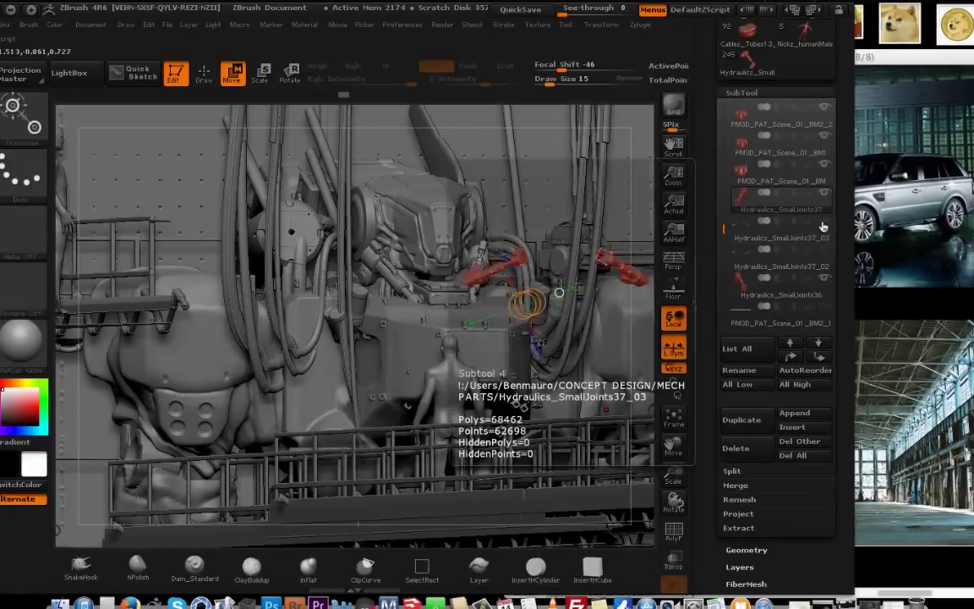
click(825, 254)
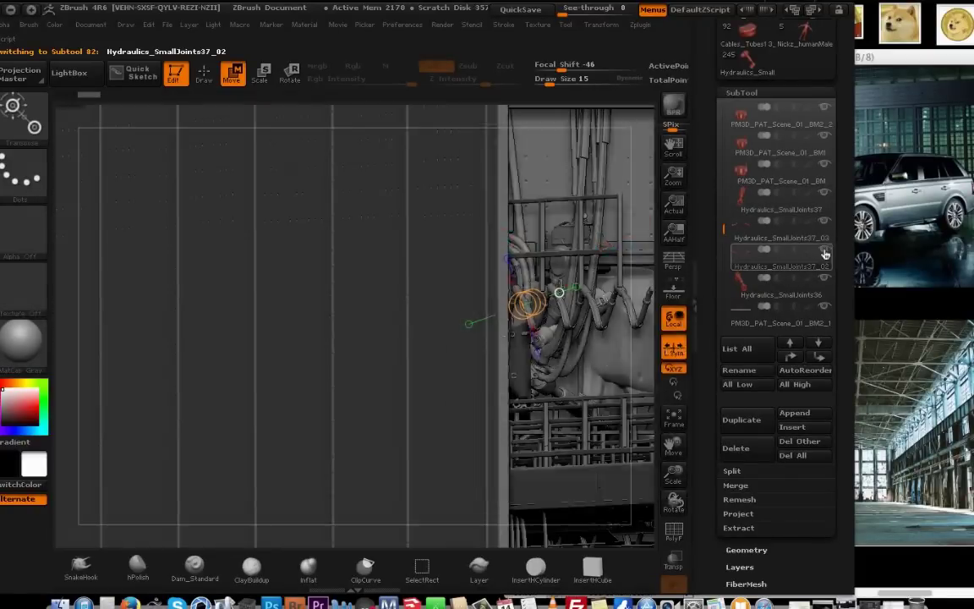
Hide the large wall panel that blocks the view of the mech.
alt+click(463, 343)
click(811, 144)
click(826, 110)
scroll(746, 90, up, 5)
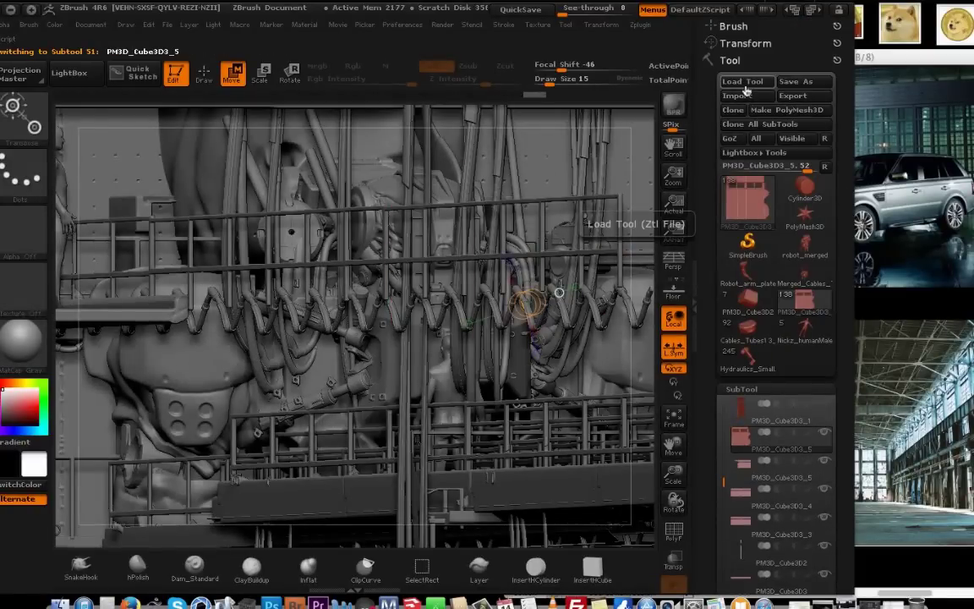
Hide the foreground railing, looped cables and vertical supports standing in front of the mech.
alt+click(620, 221)
drag(723, 460, 715, 525)
click(825, 488)
alt+click(529, 305)
click(824, 518)
alt+click(479, 297)
click(741, 517)
alt+click(325, 347)
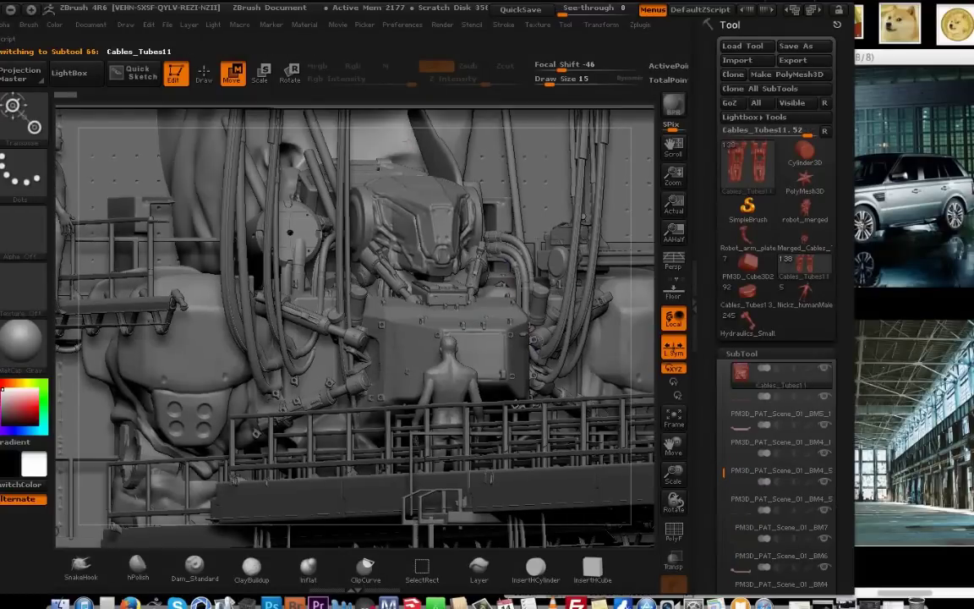
Hide the Cables_Tubes11 subtool and the surplus parts behind the mech.
click(805, 407)
click(825, 370)
alt+click(209, 205)
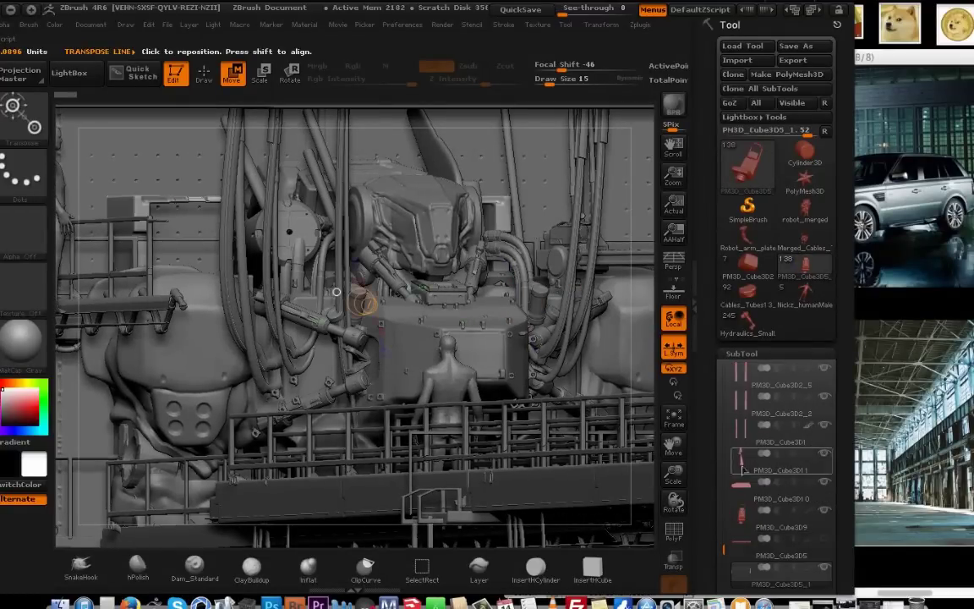
alt+click(378, 163)
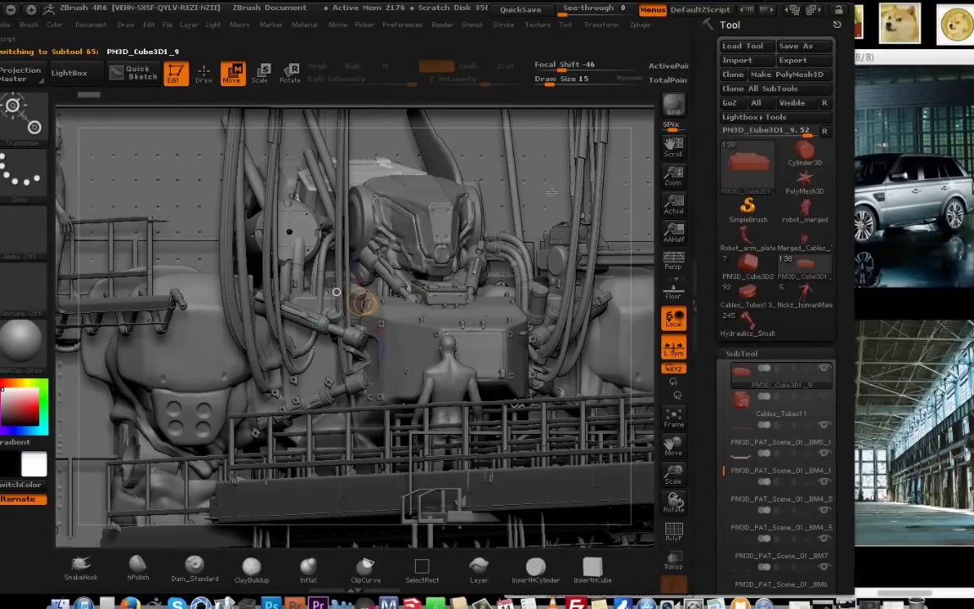
Select the housing behind the mech's head, PAT_Scene_01_BM1, and turn on the Polyframe display.
drag(552, 192, 499, 203)
alt+click(502, 203)
alt+click(548, 184)
click(674, 531)
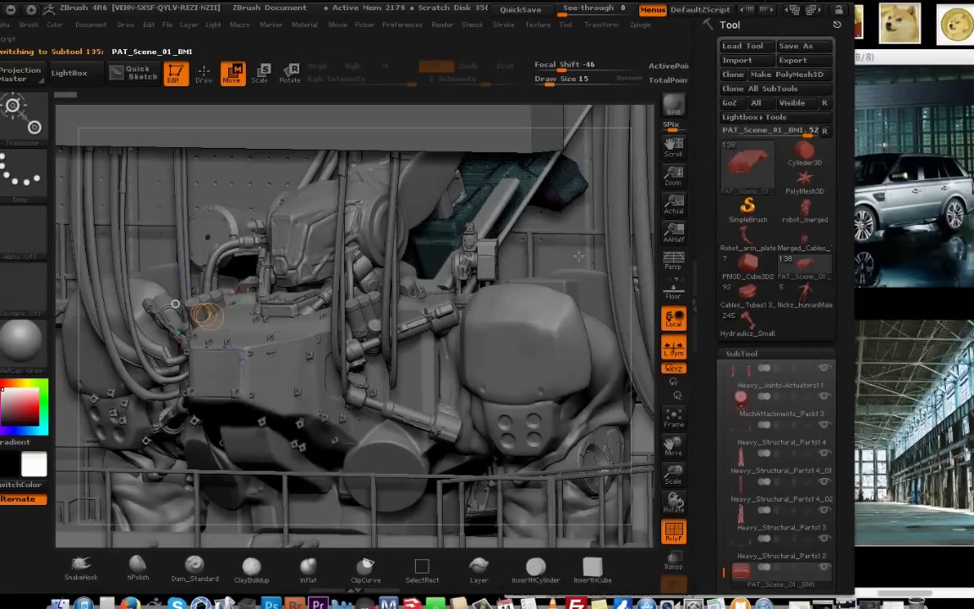
click(579, 256)
drag(674, 501, 443, 412)
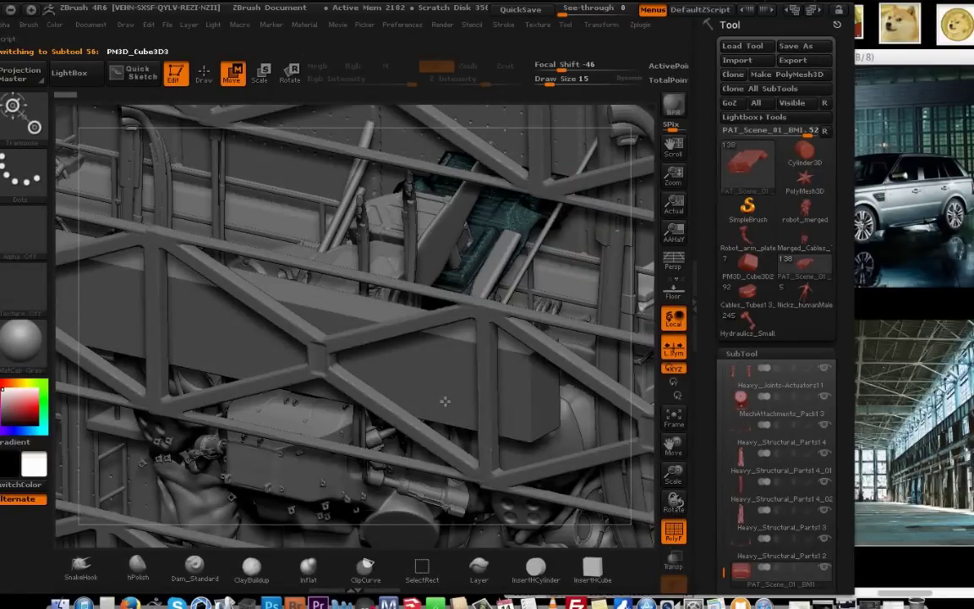
Hide the large overhead beam PM3D_Cube3D3 and the wall panels at the end of the hangar.
click(825, 369)
click(786, 432)
click(676, 421)
drag(554, 281, 541, 374)
alt+click(635, 393)
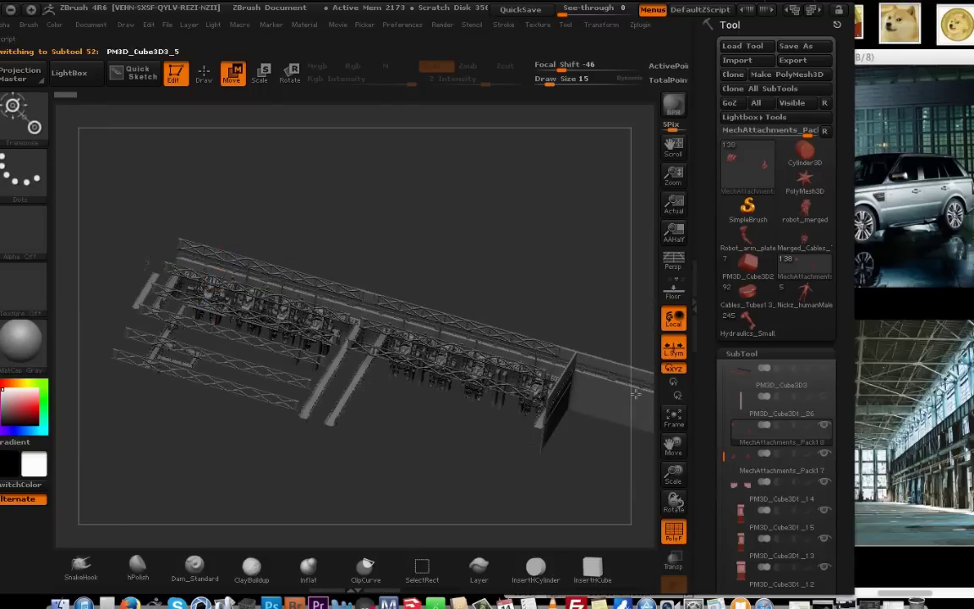
click(782, 403)
click(826, 371)
Hide the separate lattice trusses, PM3D_Cube3D1_27, and the neighbouring stray beams at the end of the scene.
drag(347, 495, 264, 396)
alt+click(264, 396)
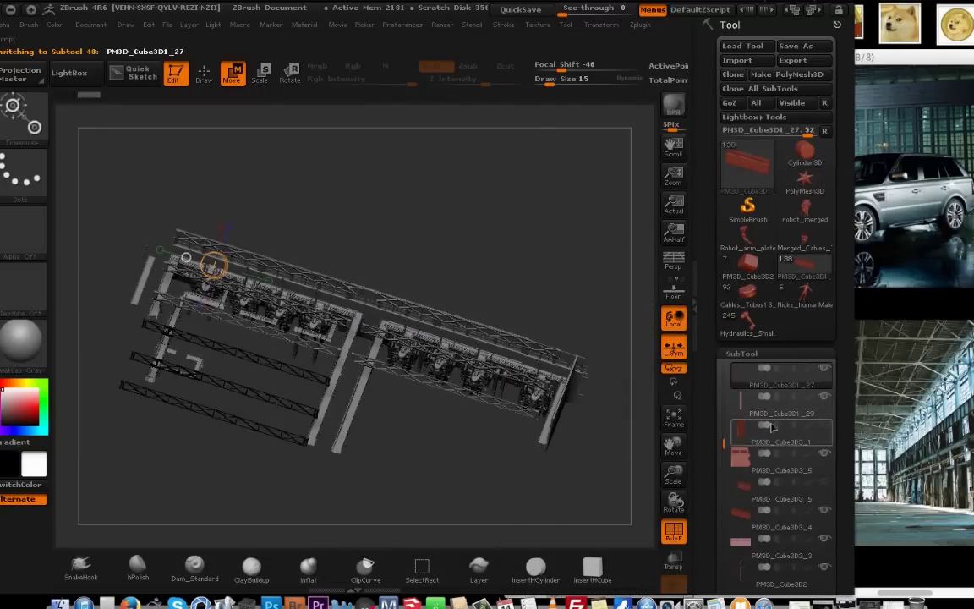
click(781, 405)
click(824, 369)
alt+click(196, 362)
click(782, 432)
click(825, 568)
drag(674, 474, 728, 548)
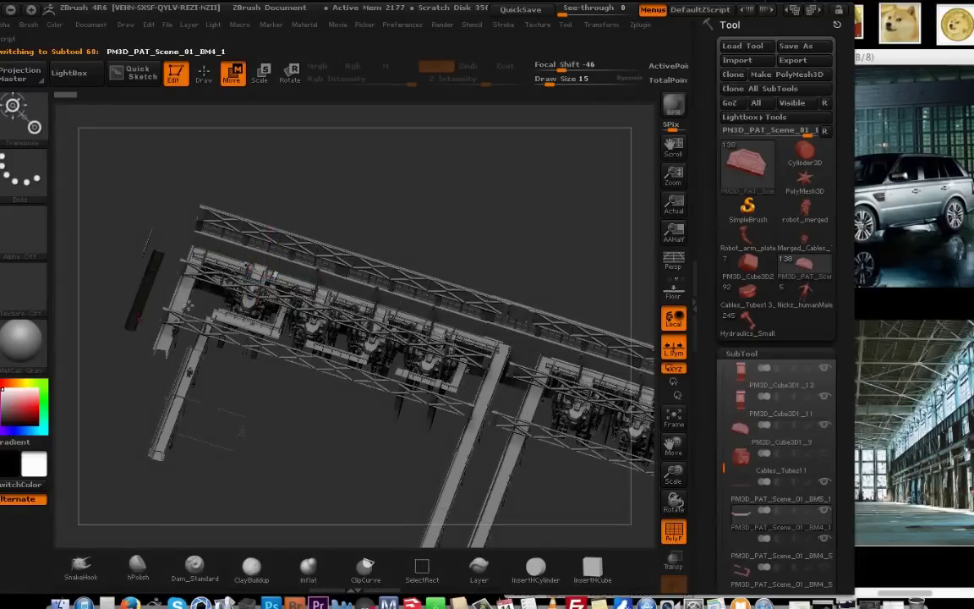
Hide the stray end panel PM3D_Cube3D3_5 and the vertical pieces of PM3D_Cube3D2_6.
alt+click(243, 437)
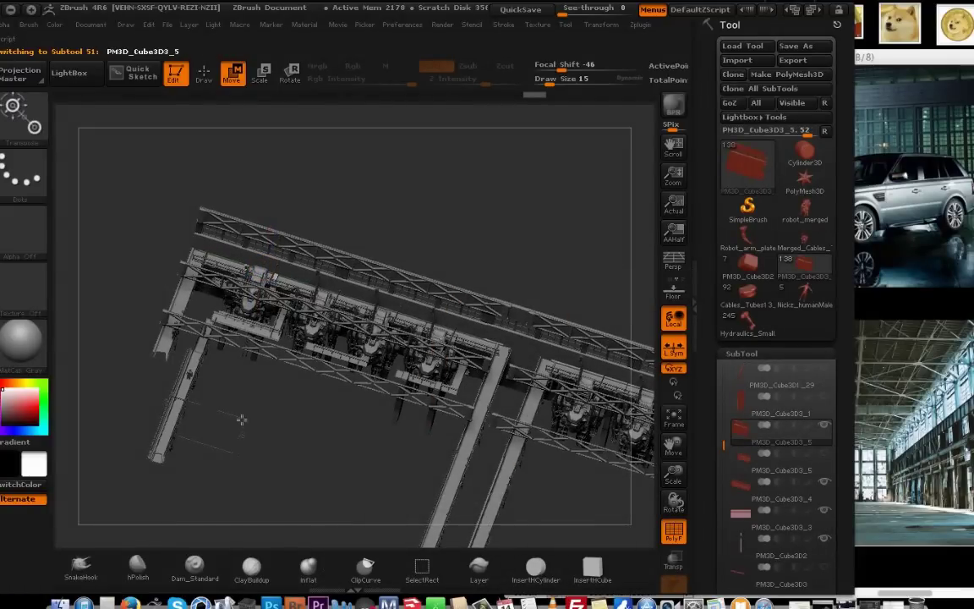
alt+click(263, 268)
drag(342, 461, 363, 423)
alt+click(461, 465)
click(782, 546)
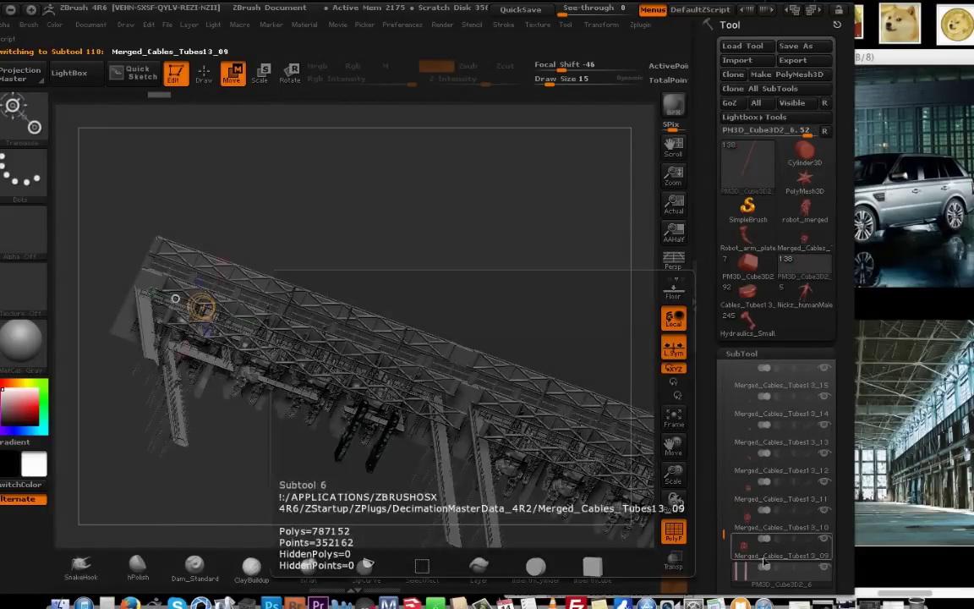
click(824, 568)
Examine the hangar from the front, selecting the columns PM3D_Cube3D2_2 and the upper platform PM3D_PAT_Scene_01_BM3.
drag(355, 465, 534, 507)
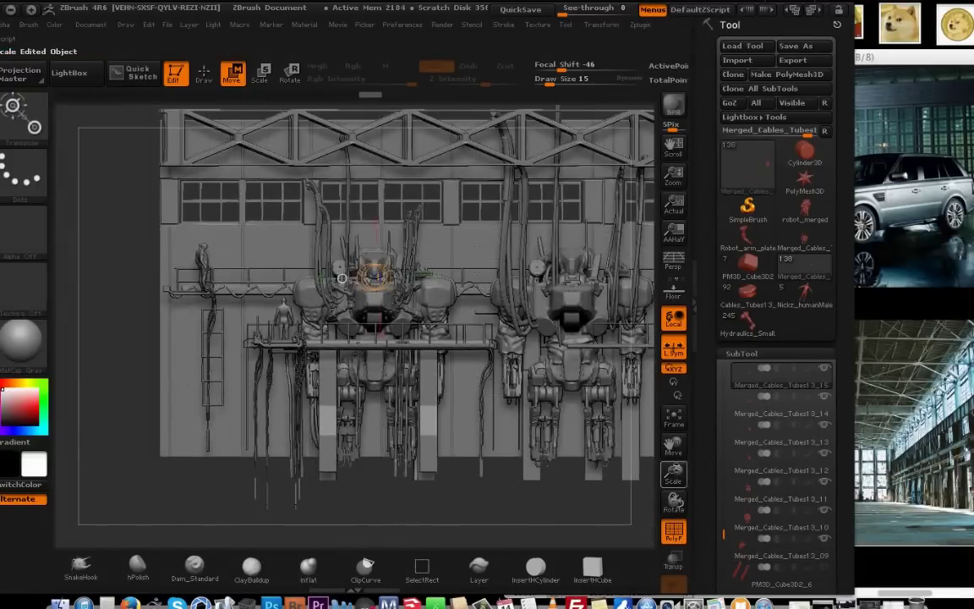
drag(674, 474, 674, 480)
drag(517, 503, 549, 501)
alt+click(185, 339)
click(811, 431)
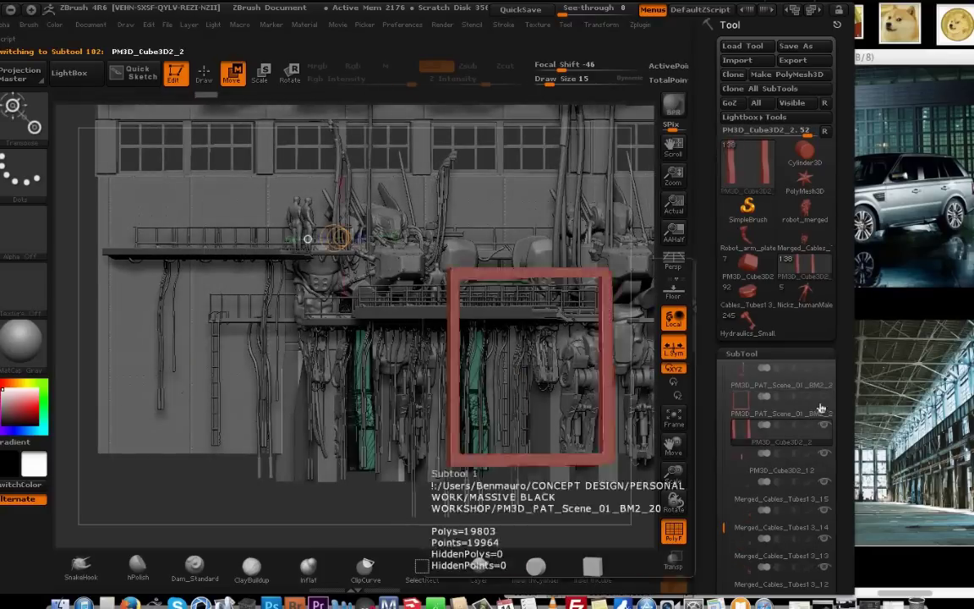
alt+click(193, 253)
drag(135, 486, 426, 386)
drag(674, 475, 578, 493)
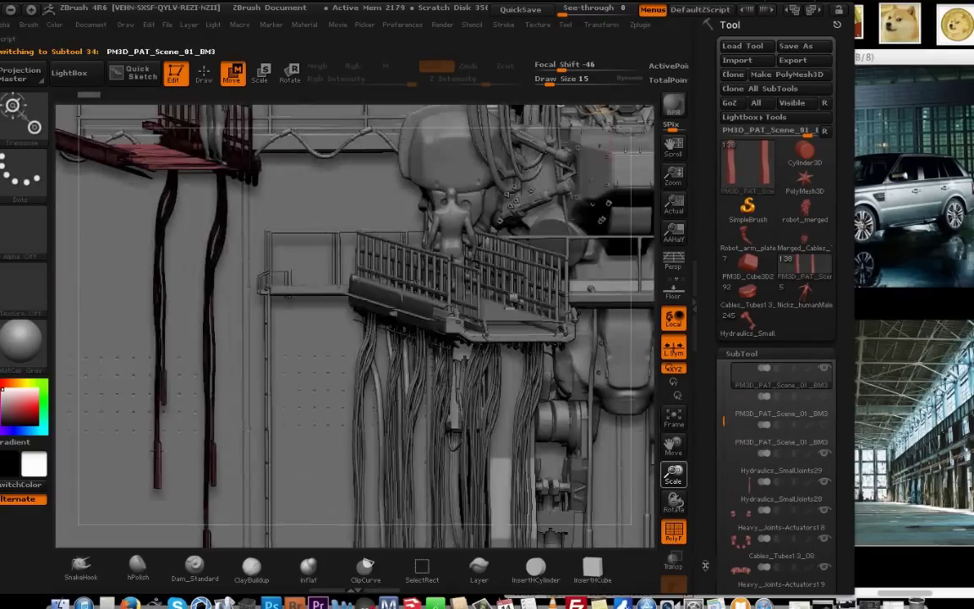
Examine the mech's upper body, selecting the lower joint pair and the parts beside the head.
drag(674, 445, 440, 584)
drag(674, 475, 594, 456)
mouse_move(674, 444)
mouse_down()
mouse_move(646, 462)
mouse_move(685, 434)
mouse_up()
alt+click(581, 433)
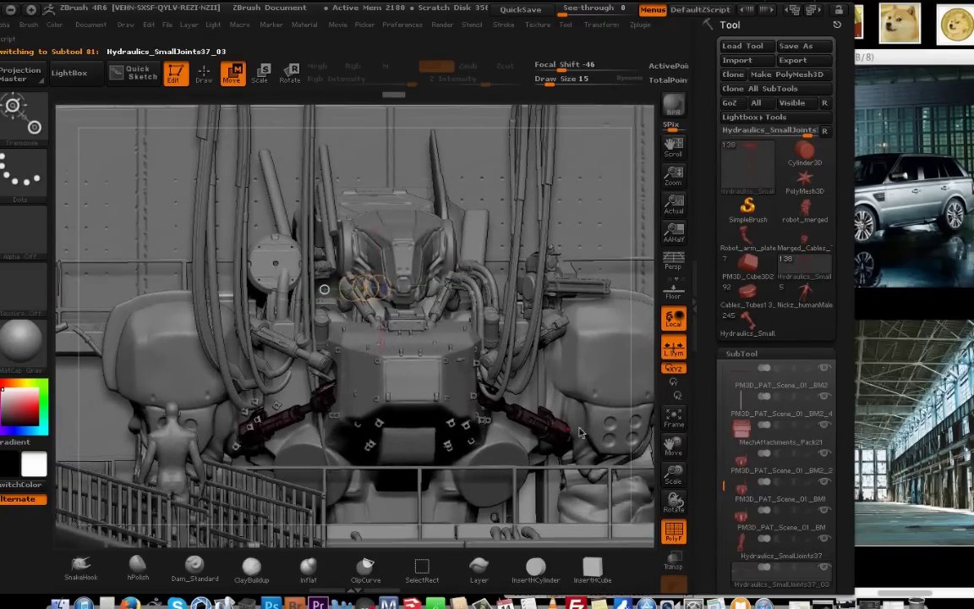
alt+click(294, 249)
alt+click(577, 287)
click(825, 369)
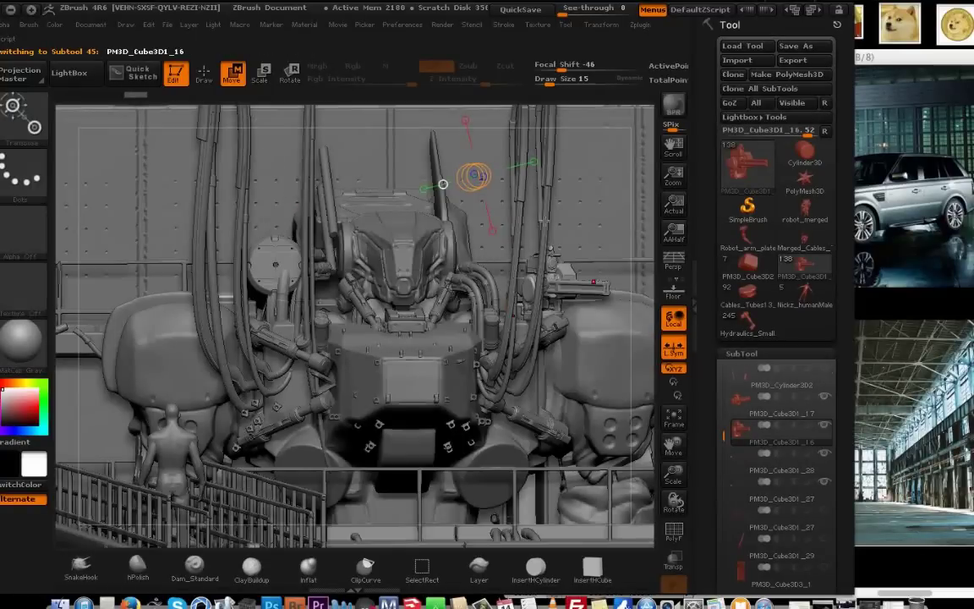
Hide both shoulder joint pairs, Hydraulics_SmallJoints37_02 and Hydraulics_SmallJoints37_03.
drag(674, 503, 652, 489)
alt+click(559, 330)
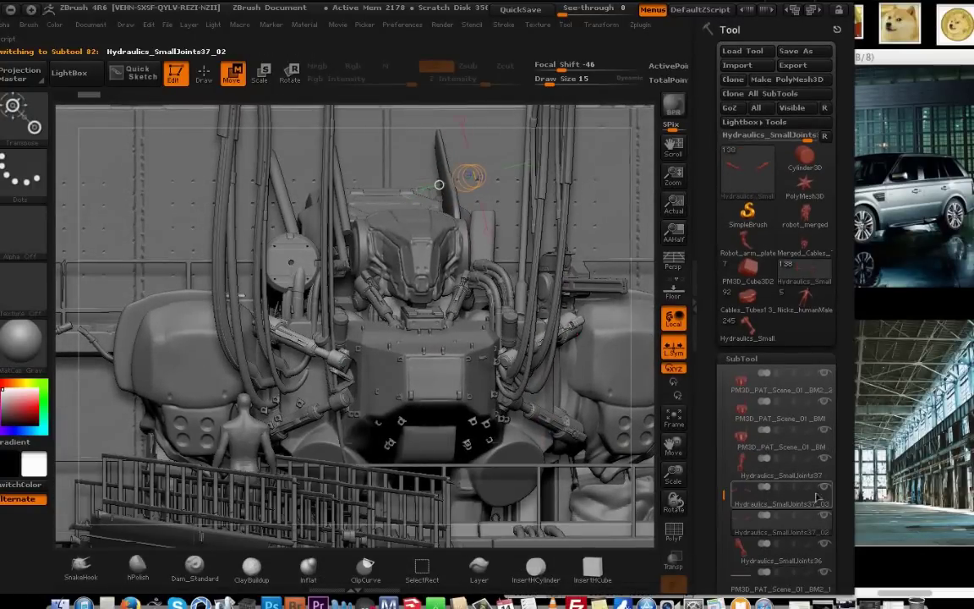
click(824, 491)
Compare the torso pieces PAT_Scene_06_BM and PAT_Scene_01_BM using the Polyframe display.
alt+click(514, 334)
alt+click(483, 372)
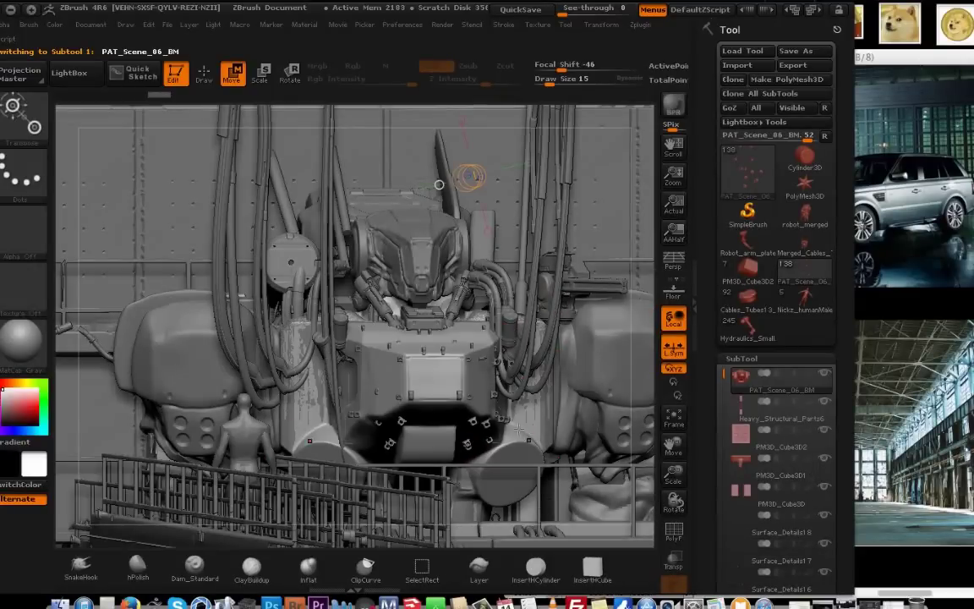
click(674, 531)
click(674, 531)
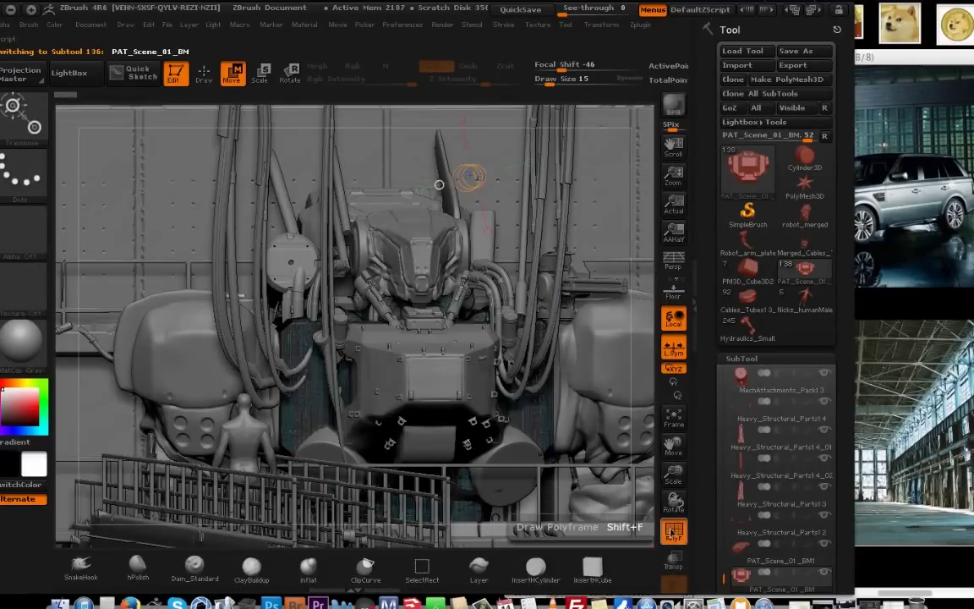
Select the housing behind the head, PAT_Scene_01_BM1, and pre-process it with Decimation Master.
alt+click(438, 185)
click(674, 531)
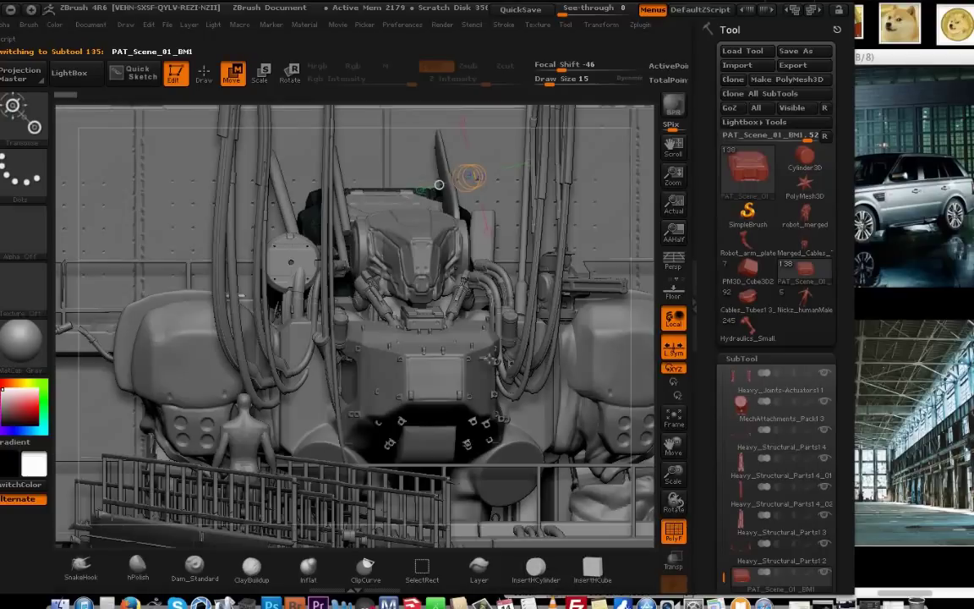
click(640, 25)
click(675, 239)
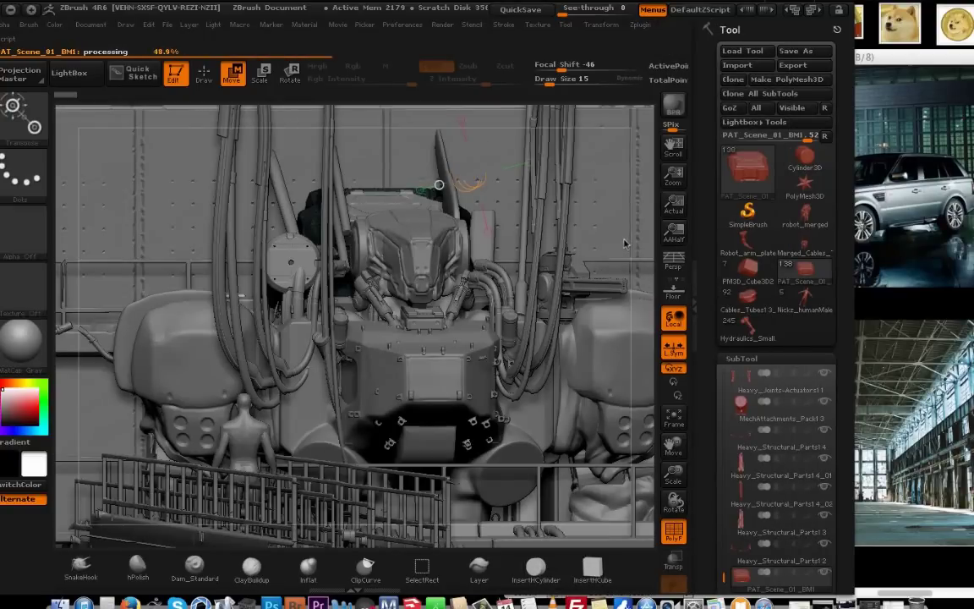
Decimate the housing behind the head, PAT_Scene_01_BM1, select the torso piece PAT_Scene_06_BM and turn off the Polyframe display.
click(641, 26)
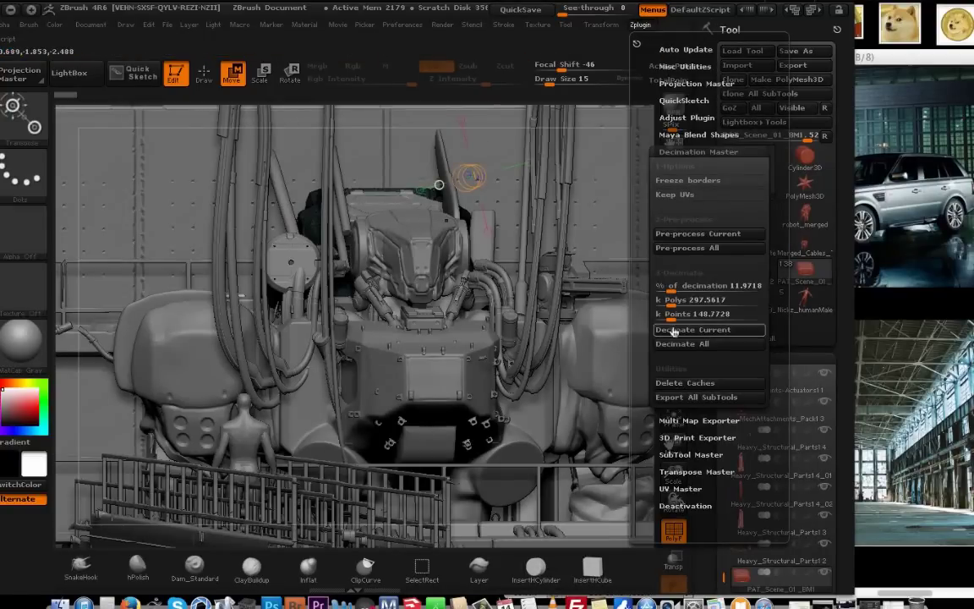
click(675, 332)
click(783, 523)
alt+click(392, 402)
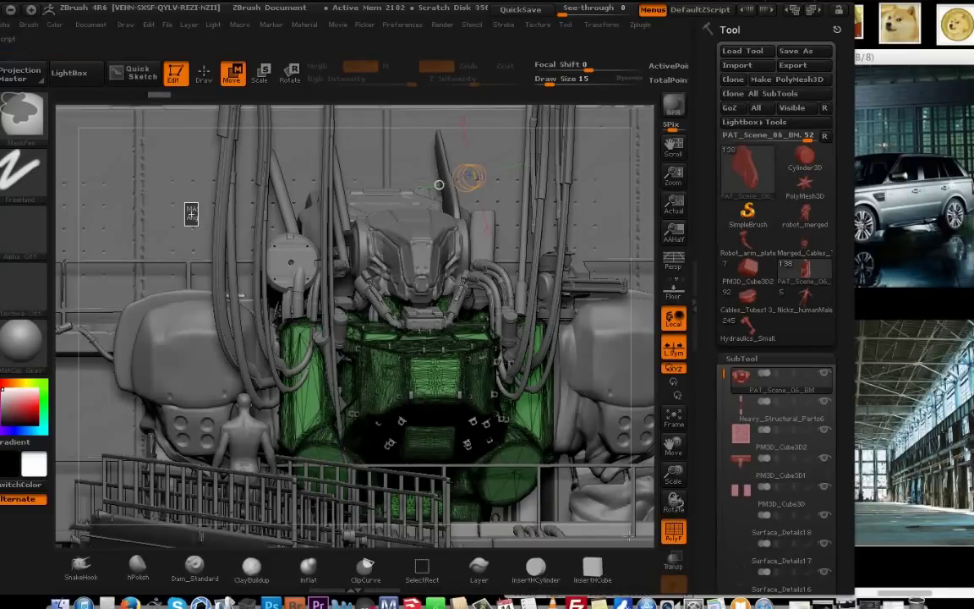
click(674, 531)
Save the scene tool as PAT_Scene_06_BM in the MASSIVE BLACK WORKSHOP folder.
click(796, 51)
click(463, 174)
click(474, 324)
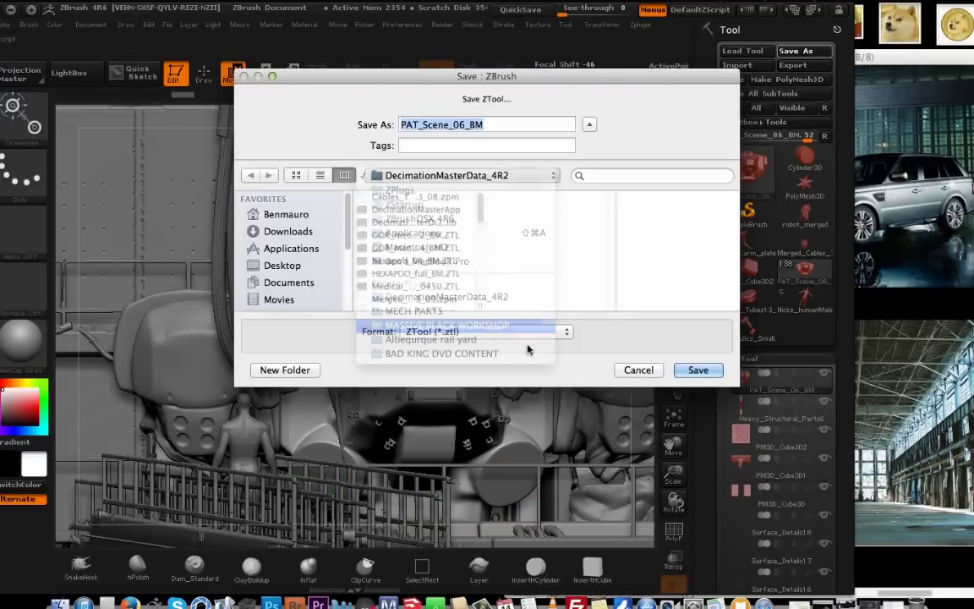
click(698, 370)
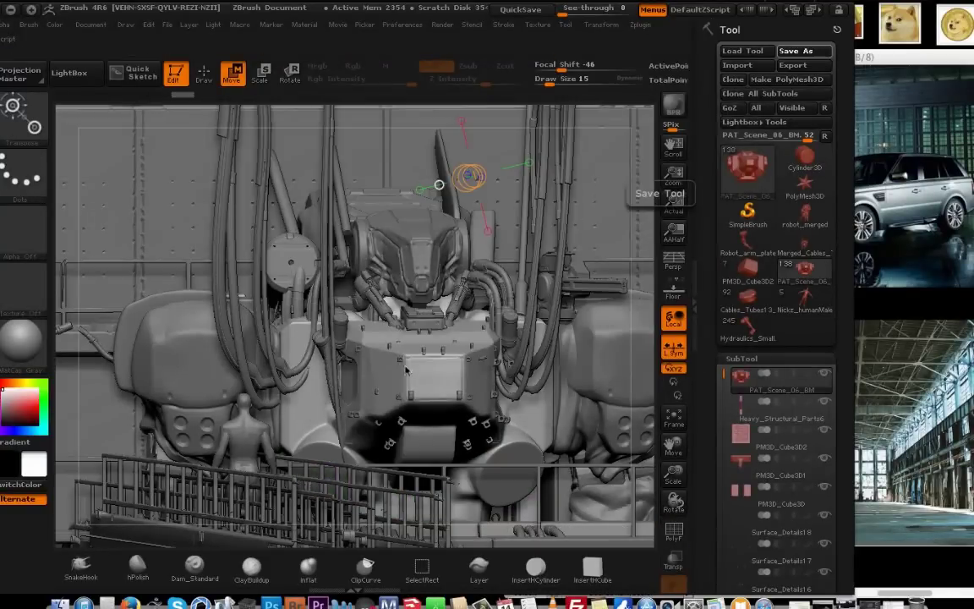
Turn on transparency and examine the mech's torso and head area from several angles.
click(674, 560)
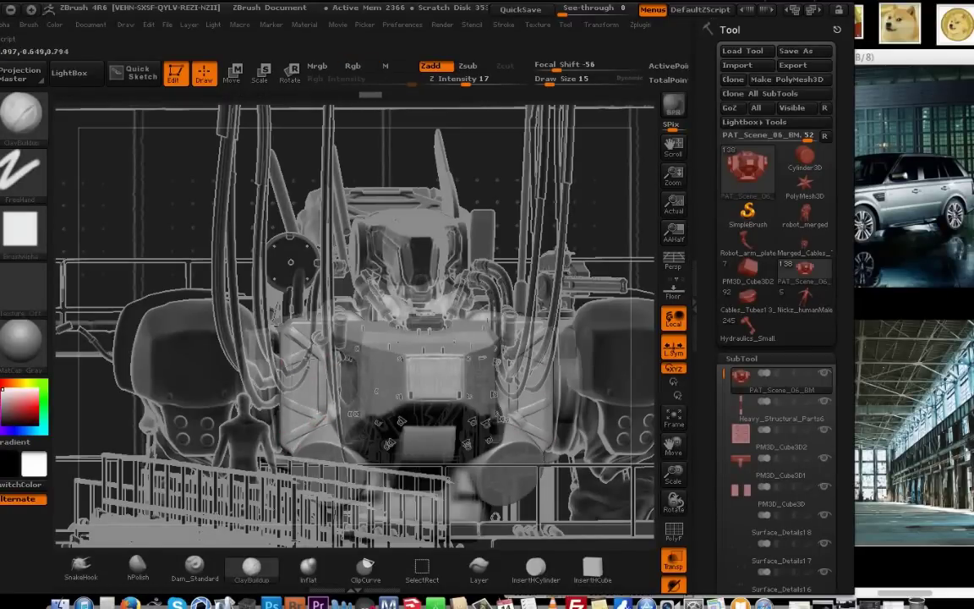
key(space)
click(323, 355)
drag(518, 161, 583, 147)
key(space)
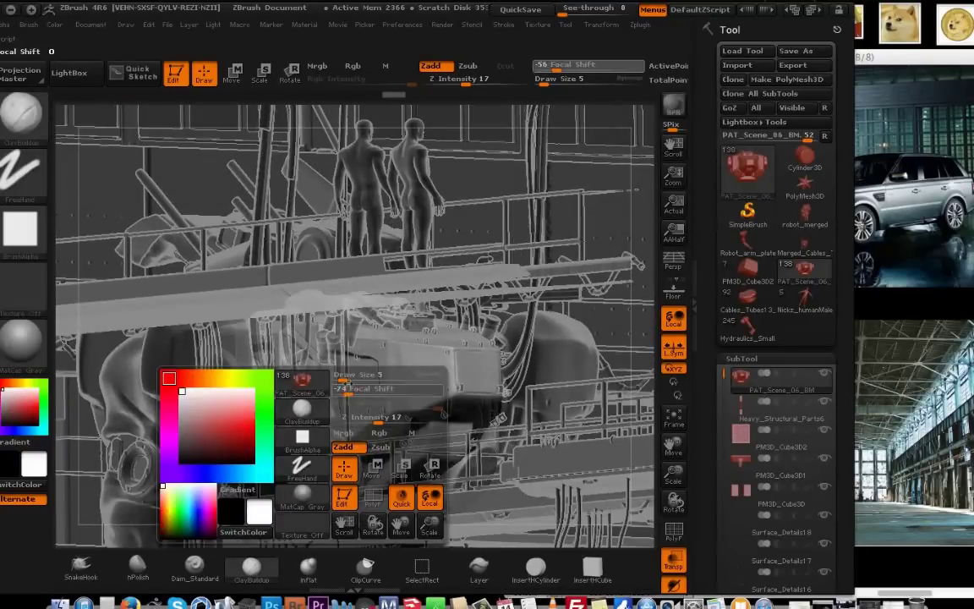
click(348, 392)
drag(340, 401, 433, 286)
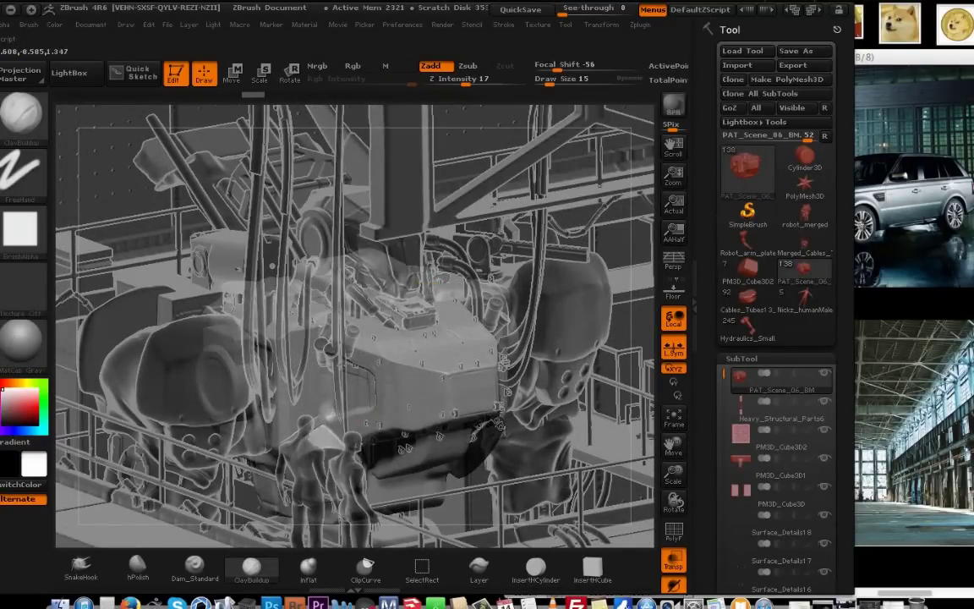
drag(403, 430, 305, 365)
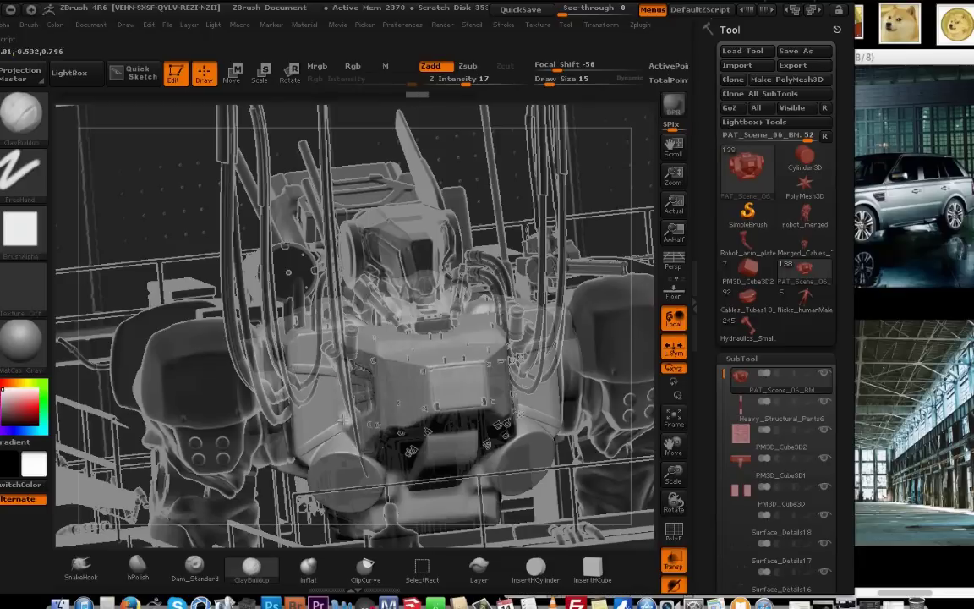
shift+drag(433, 298, 279, 345)
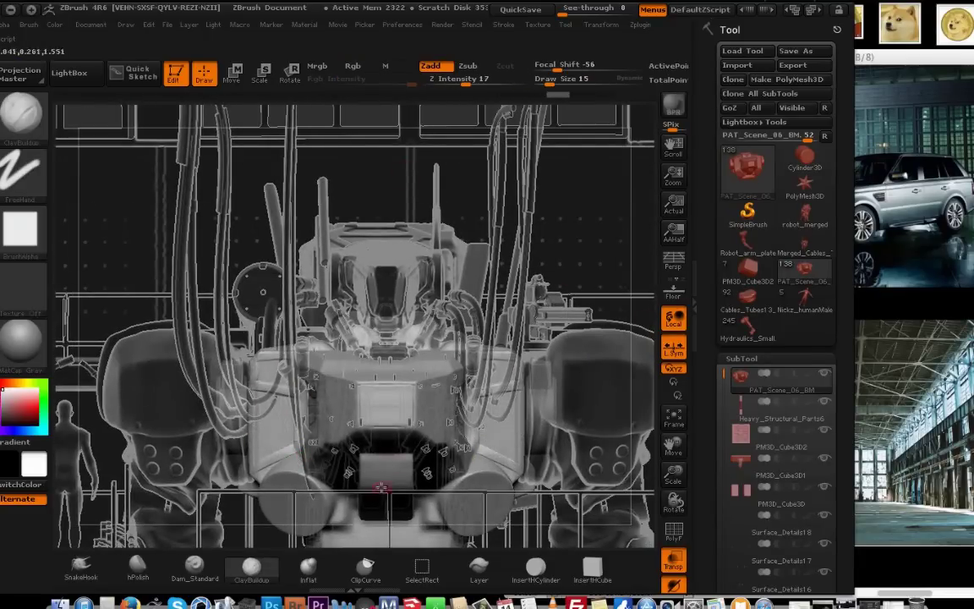
drag(382, 488, 585, 292)
Switch to the kitbash parts tool and select the structural piece Heavy_Structural_Parts3.
click(748, 327)
drag(457, 394, 478, 386)
alt+click(380, 256)
drag(381, 256, 367, 365)
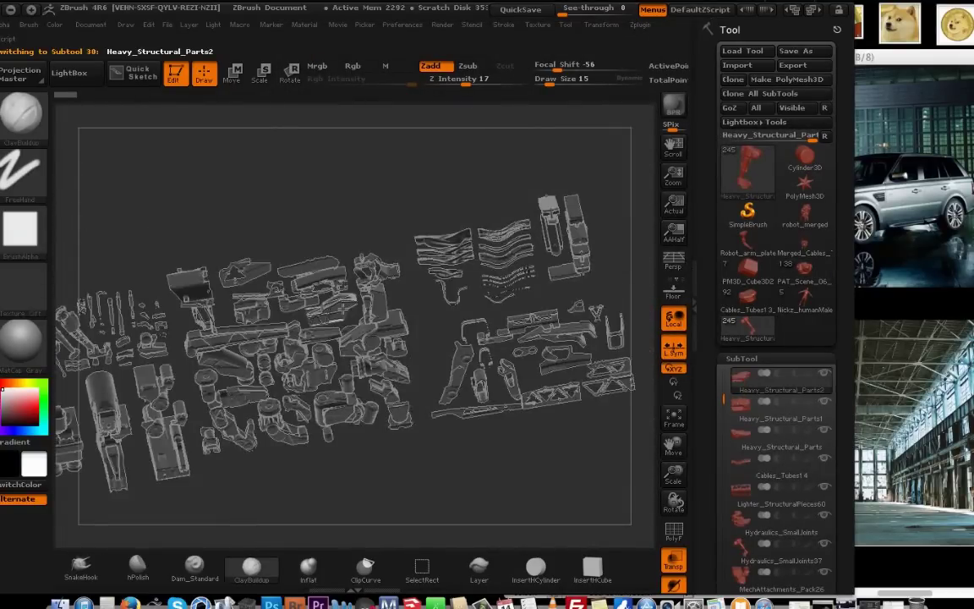
drag(342, 310, 389, 296)
alt+click(396, 283)
shift+drag(541, 448, 635, 455)
Return to the hangar scene tool, insert Heavy_Structural_Parts3 as a subtool, select it and frame it.
click(806, 271)
drag(723, 448, 723, 316)
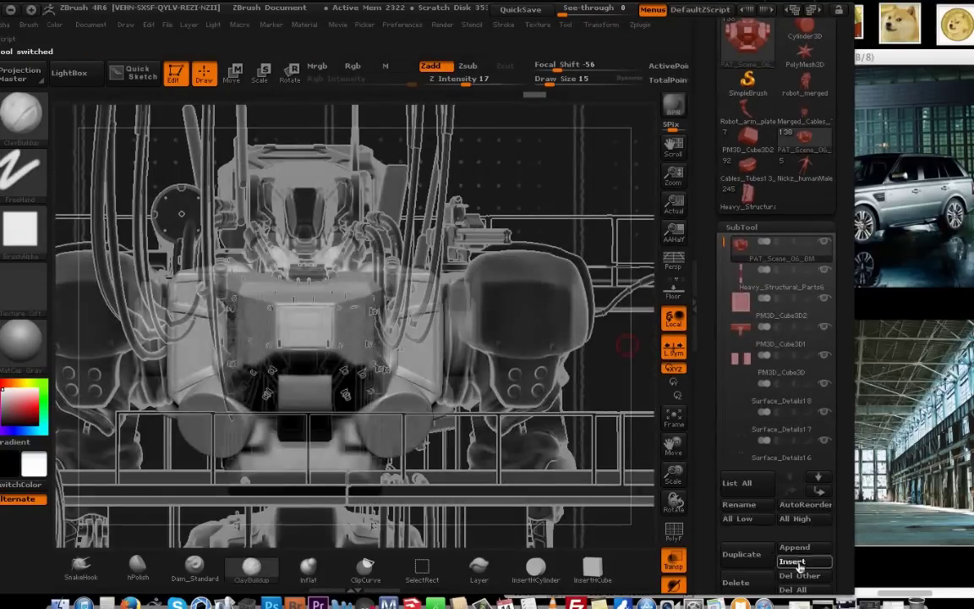
click(799, 565)
click(235, 331)
click(779, 277)
click(674, 415)
click(674, 416)
Rotate the inserted Heavy_Structural_Parts3 piece and adjust its size with the Deformation settings.
key(r)
shift+drag(379, 174, 301, 253)
drag(524, 254, 583, 245)
drag(723, 448, 723, 194)
click(752, 184)
drag(724, 152, 724, 219)
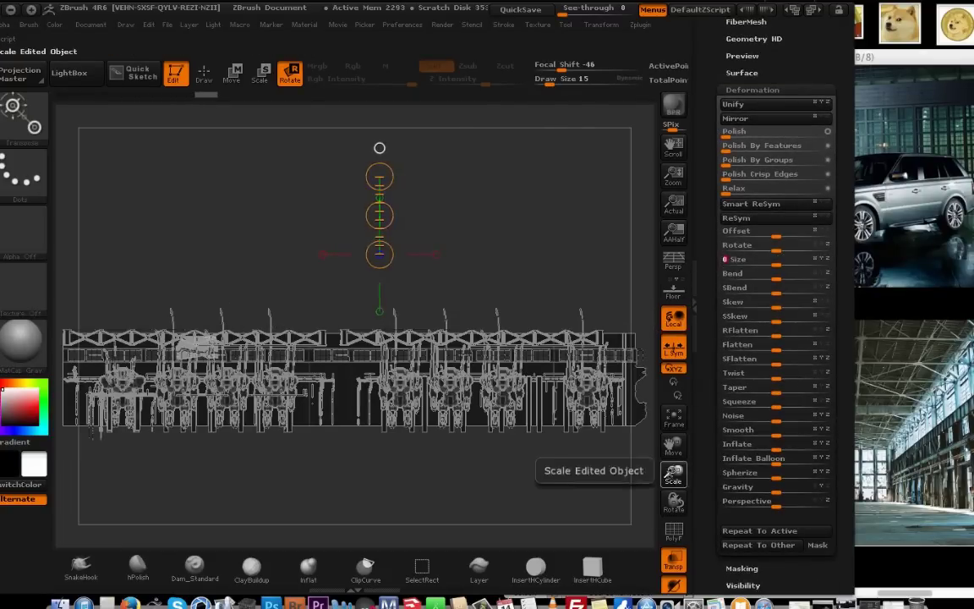
Move the Heavy_Structural_Parts3 piece along the hangar until it sits above the first mech.
drag(672, 476, 668, 423)
alt+drag(99, 209, 495, 157)
key(w)
drag(674, 476, 671, 452)
alt+drag(367, 171, 521, 136)
drag(674, 476, 339, 474)
drag(674, 475, 634, 439)
alt+drag(399, 155, 545, 162)
drag(544, 250, 283, 282)
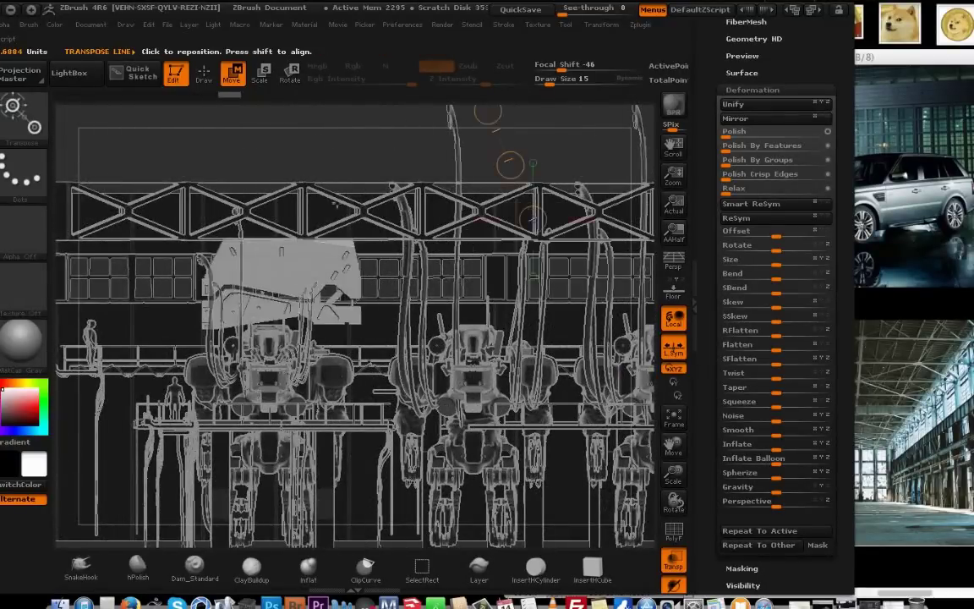
Scale Heavy_Structural_Parts3 down, center it on the mech in plan view and lower it to head height.
drag(507, 163, 532, 271)
key(r)
drag(323, 201, 316, 251)
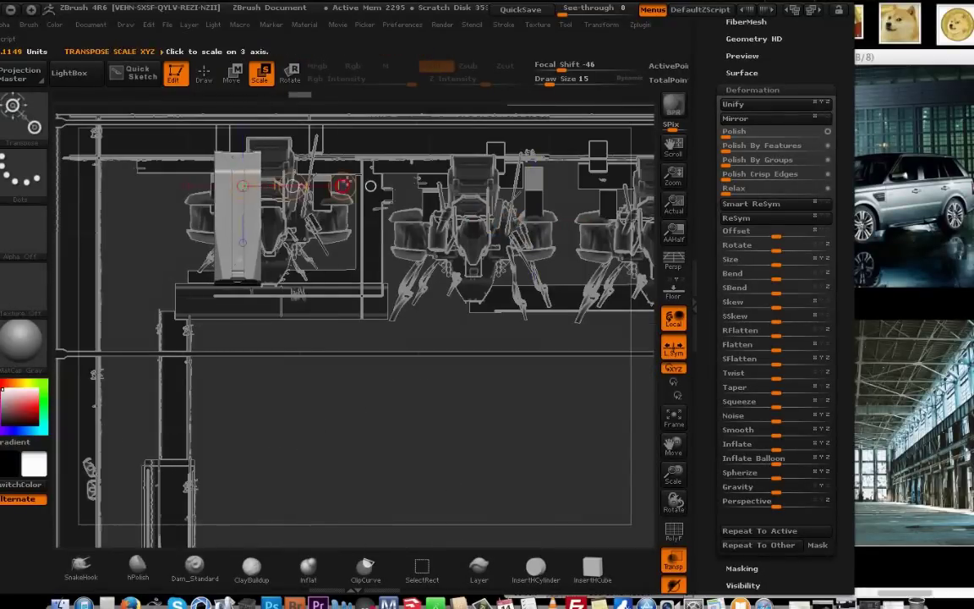
drag(674, 476, 691, 449)
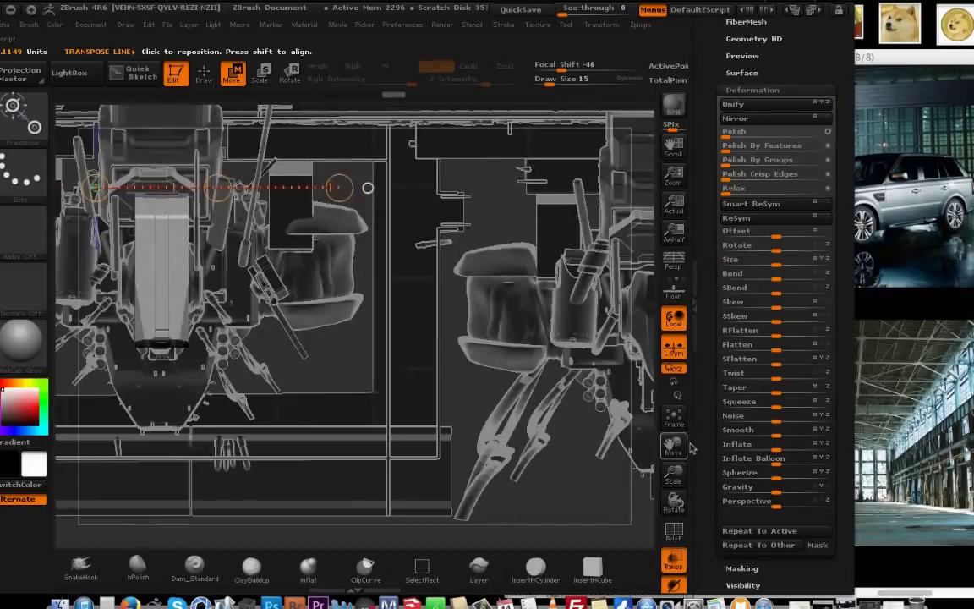
alt+drag(291, 209, 414, 231)
mouse_move(506, 382)
shift+mouse_down()
mouse_move(500, 326)
mouse_move(504, 383)
shift+mouse_up()
drag(515, 338, 510, 254)
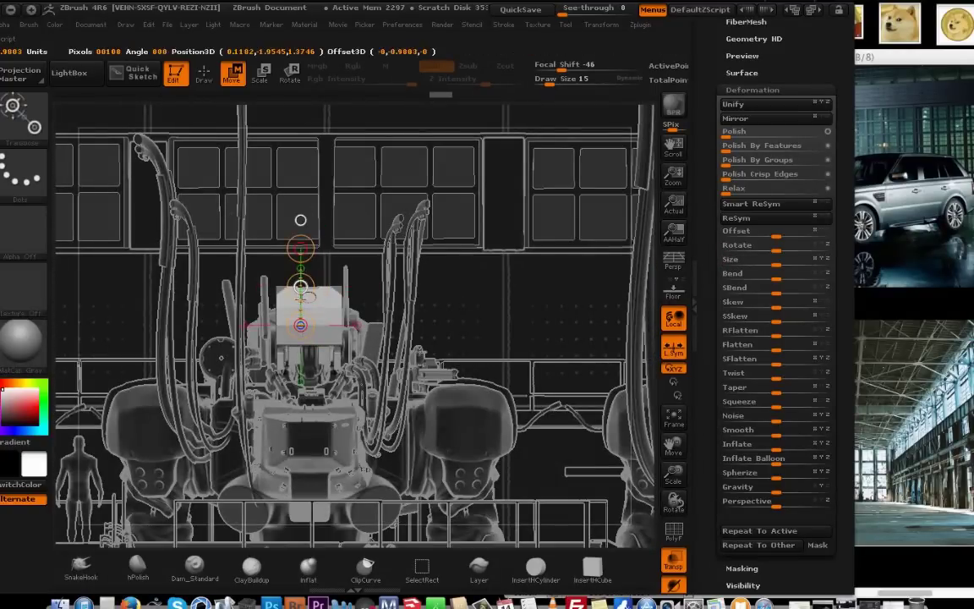
Reposition Heavy_Structural_Parts3 from the side view so that it fits behind the mech's head.
alt+click(341, 314)
drag(495, 324, 440, 343)
alt+click(313, 338)
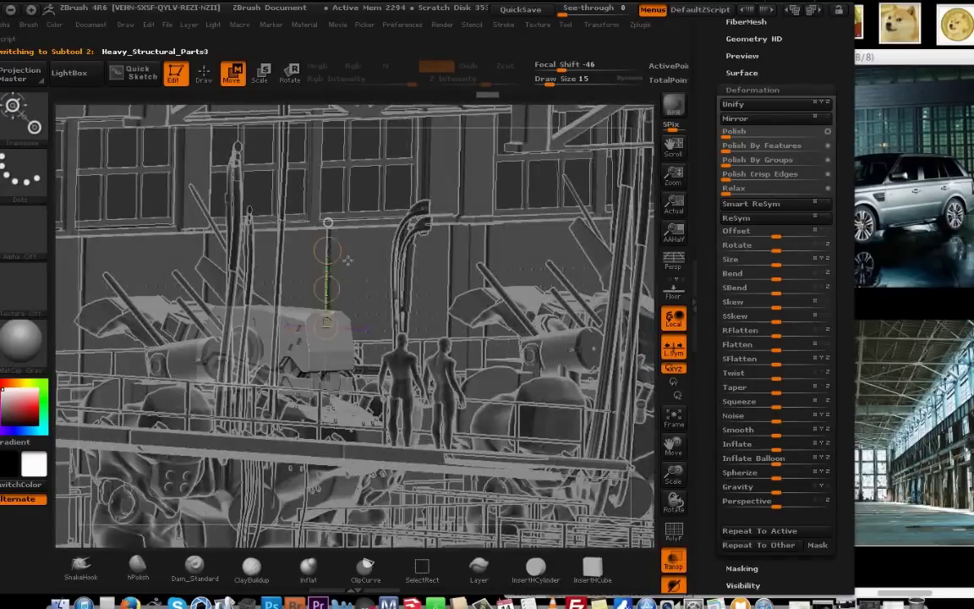
shift+drag(465, 296, 401, 286)
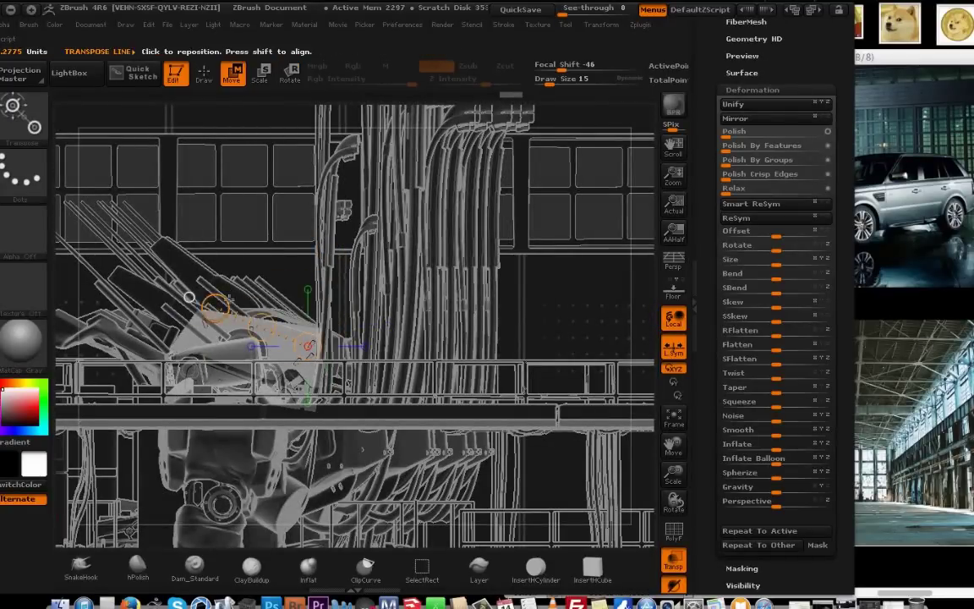
drag(508, 296, 448, 279)
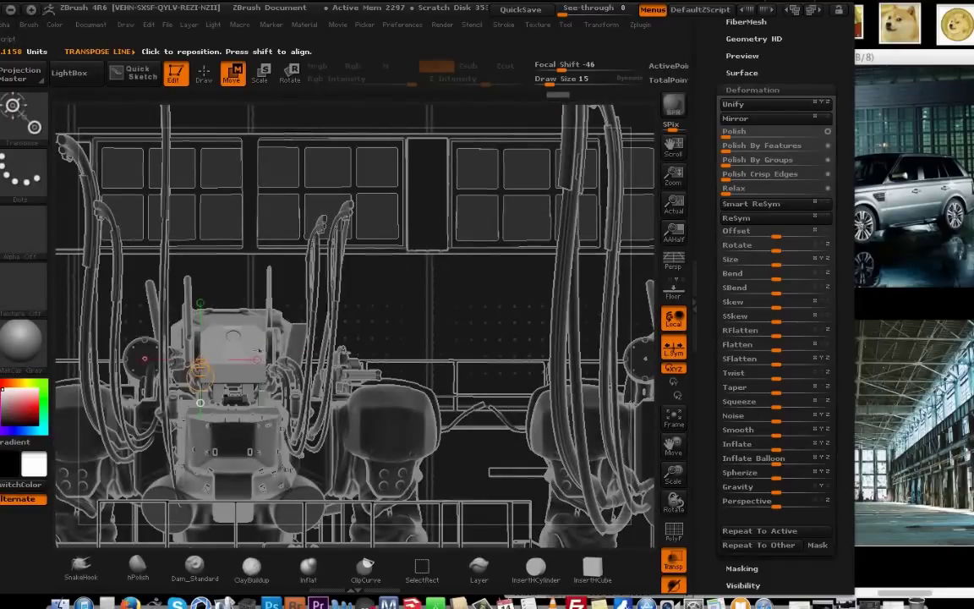
Select the mech's head subtool, PM3D_PAT_Scene_01_BM, and save the scene tool.
drag(808, 56, 807, 146)
click(743, 61)
click(787, 106)
alt+drag(338, 283, 521, 195)
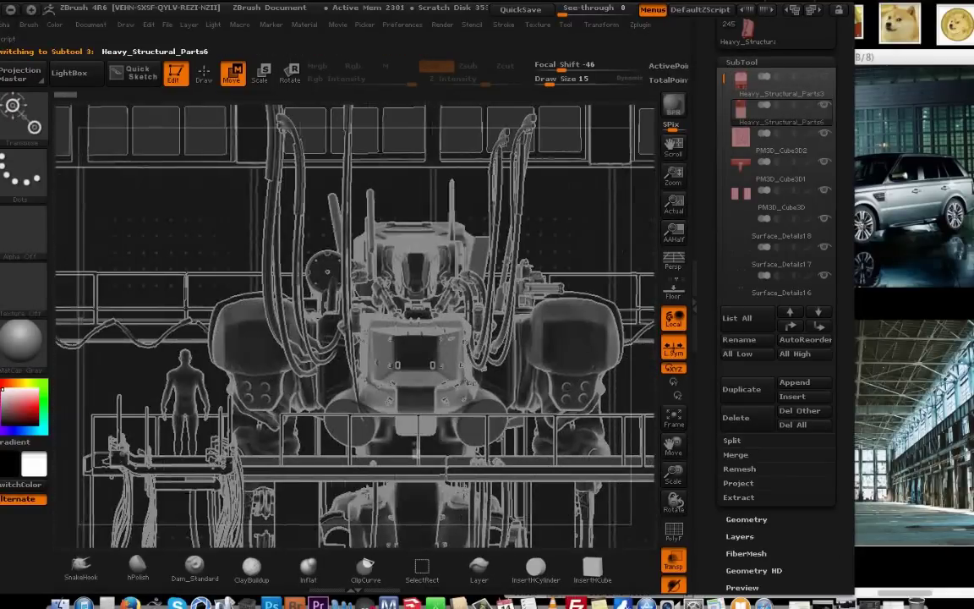
key(q)
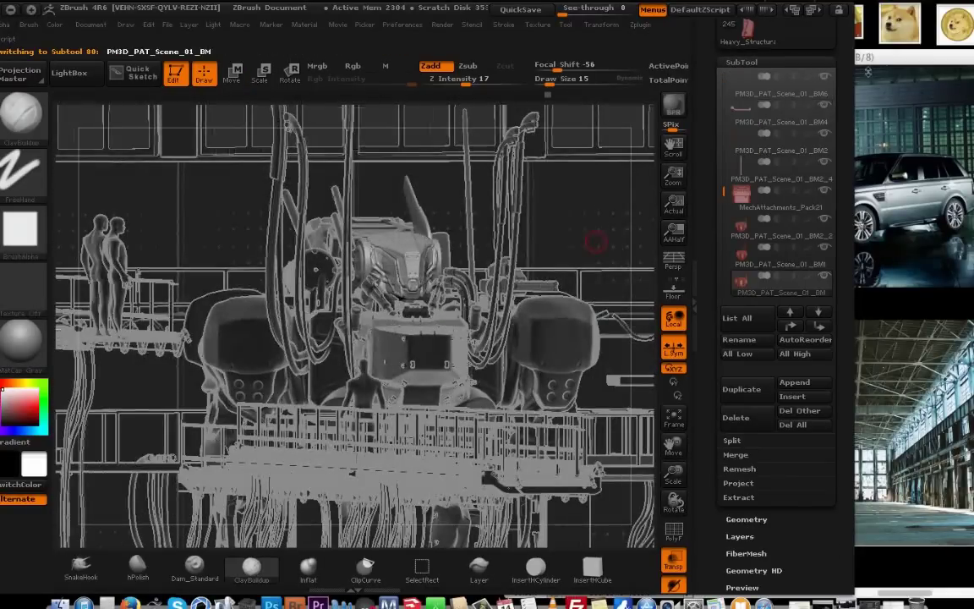
click(795, 81)
key(Return)
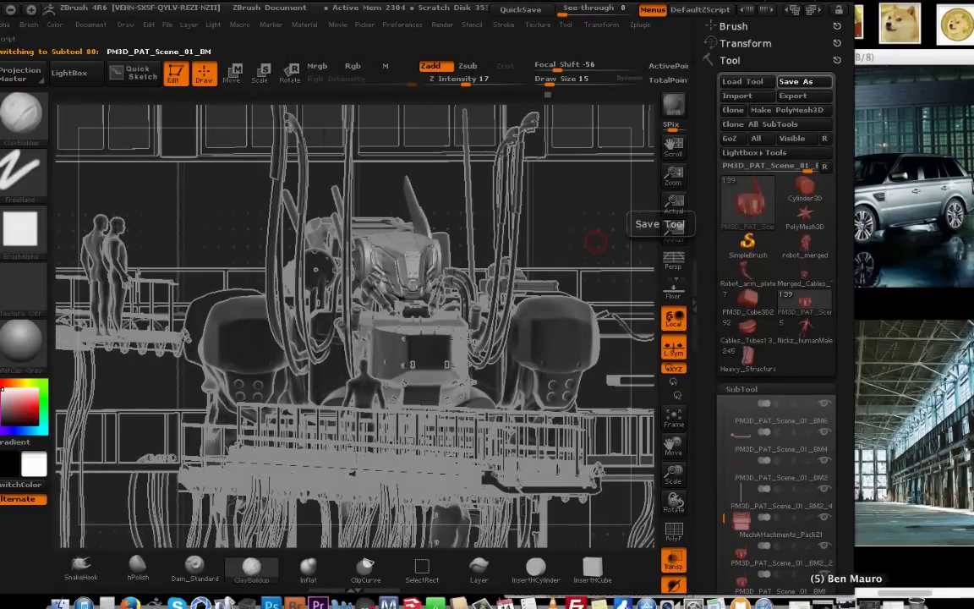
click(806, 222)
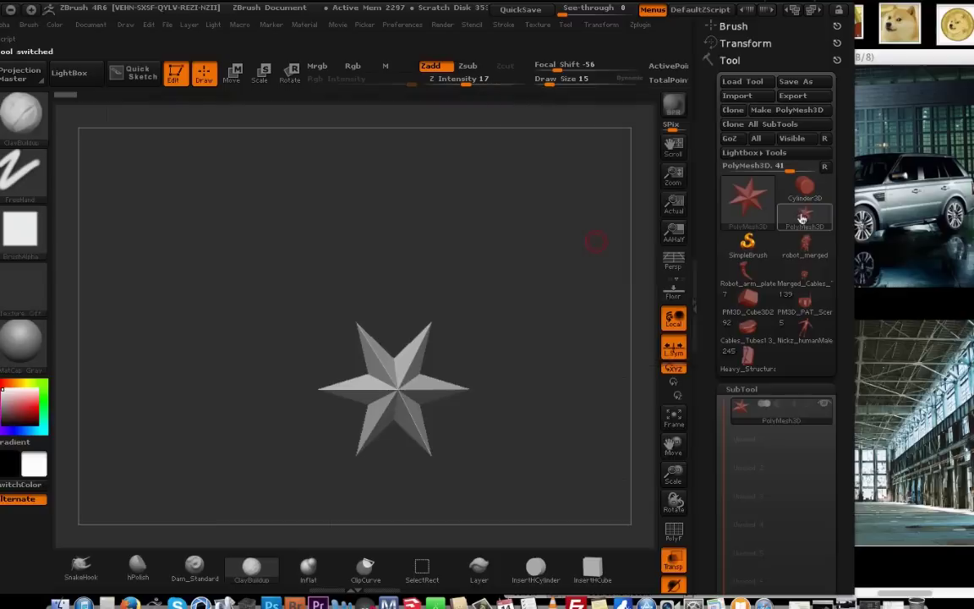
drag(835, 414, 835, 333)
click(748, 121)
click(662, 175)
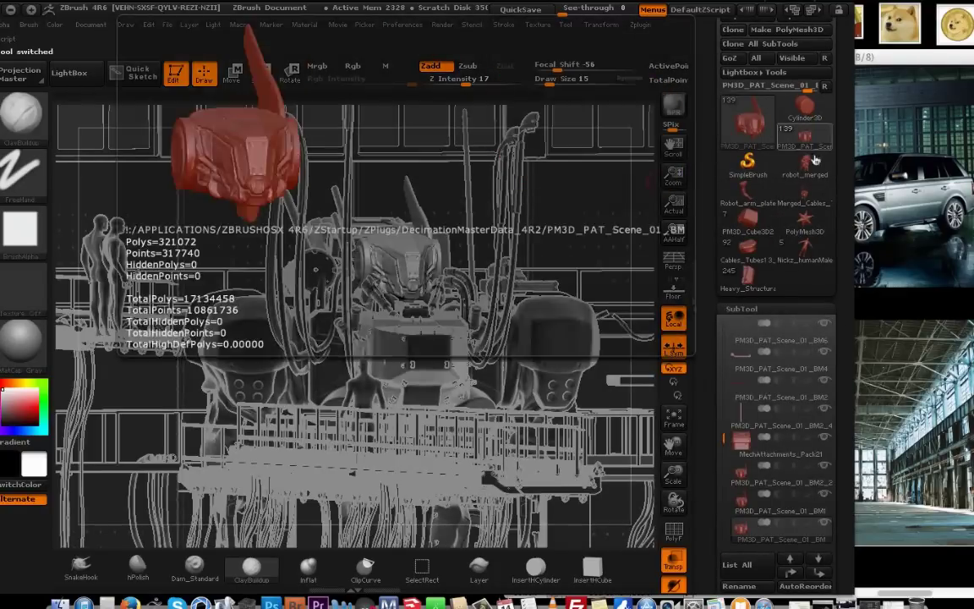
key(ctrl)
Append the head PM3D_PAT_Scene_01_BM to the PolyMesh3D star tool, select it and hide the star.
click(805, 222)
drag(838, 517, 838, 385)
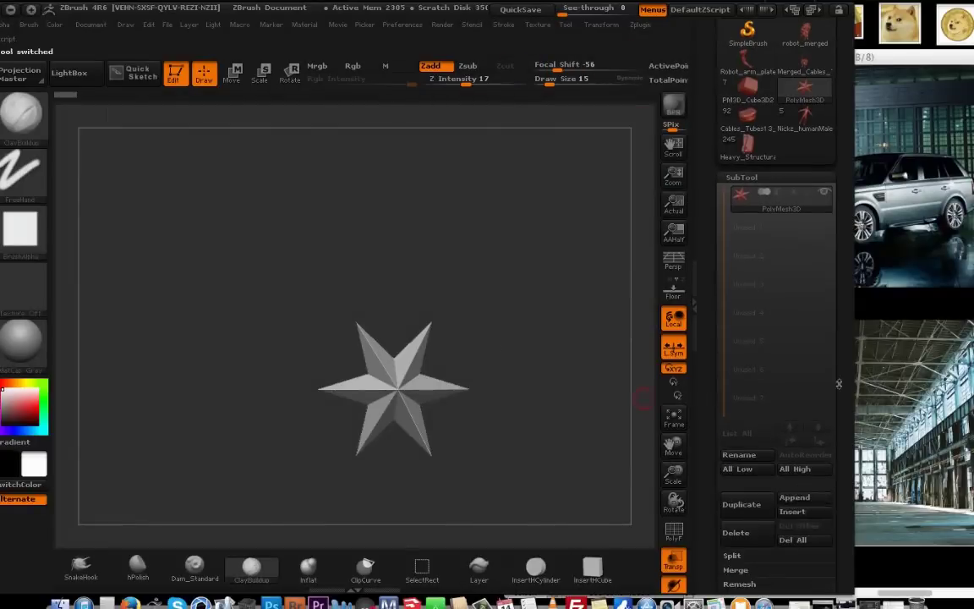
click(795, 498)
click(622, 281)
click(759, 229)
click(825, 221)
drag(575, 253, 482, 222)
drag(841, 72, 841, 284)
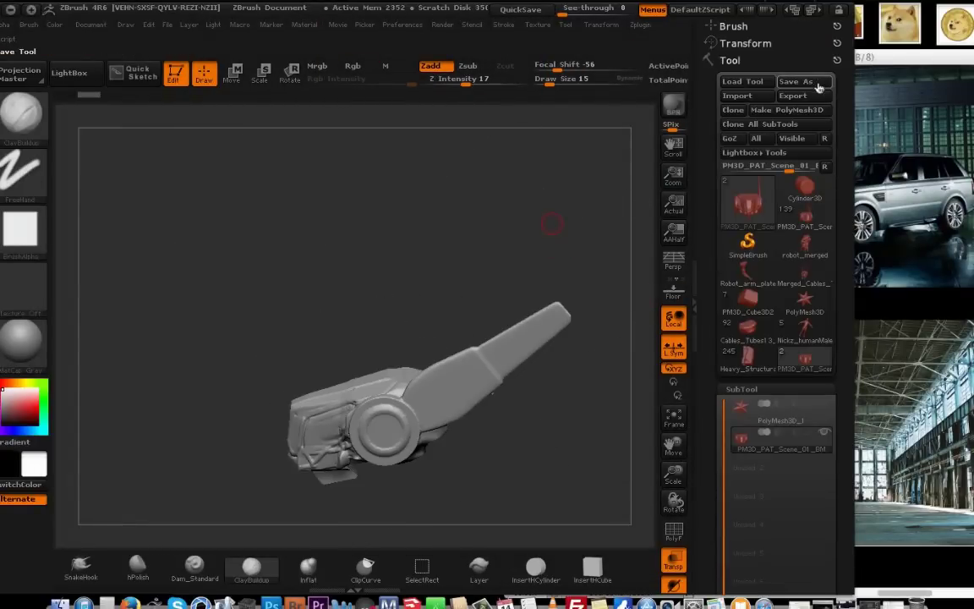
Save the isolated head tool as Pat_head in the MASSIVE BLACK WORKSHOP folder and frame the head.
click(783, 82)
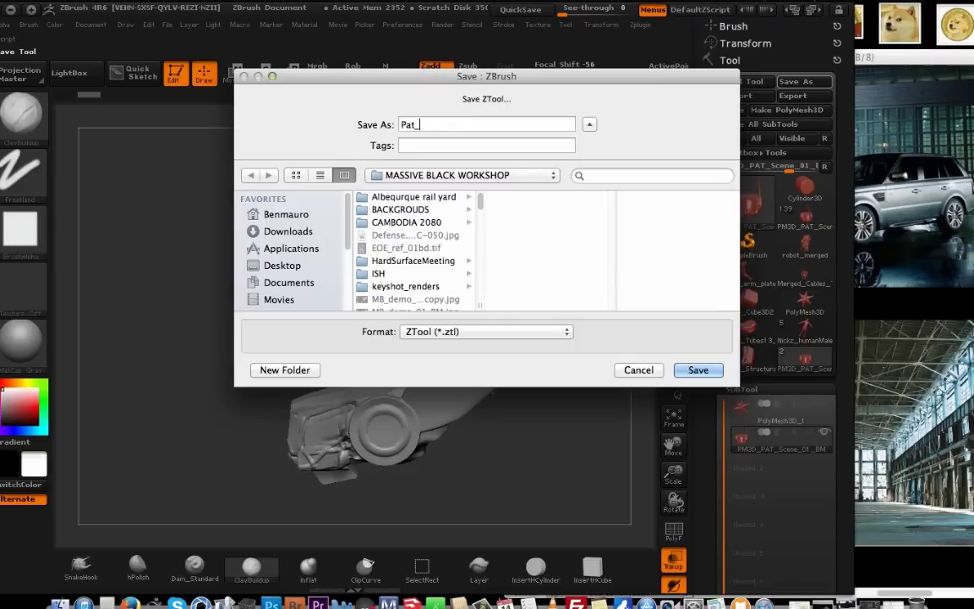
click(701, 370)
drag(423, 241, 502, 274)
click(674, 418)
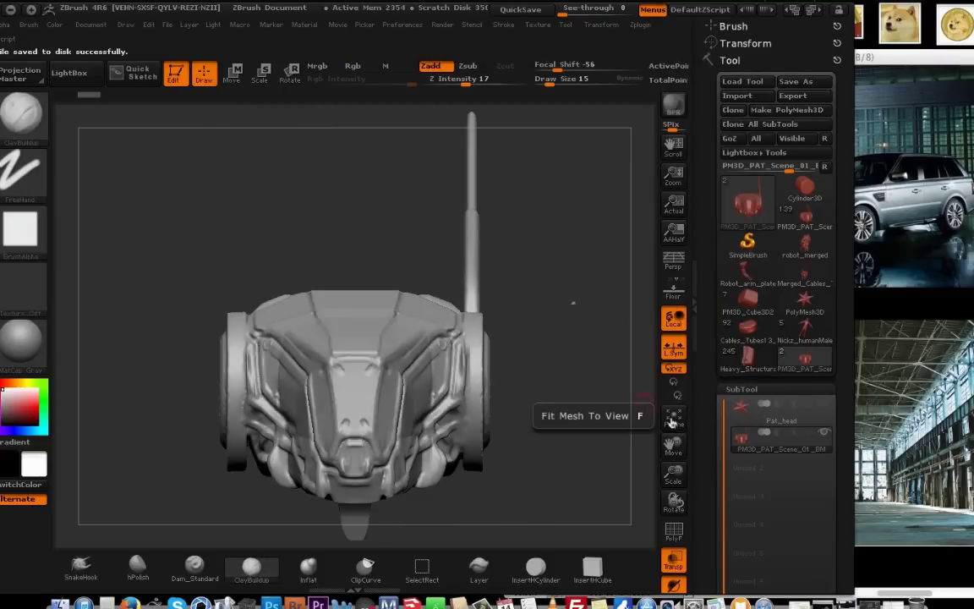
drag(605, 381, 523, 384)
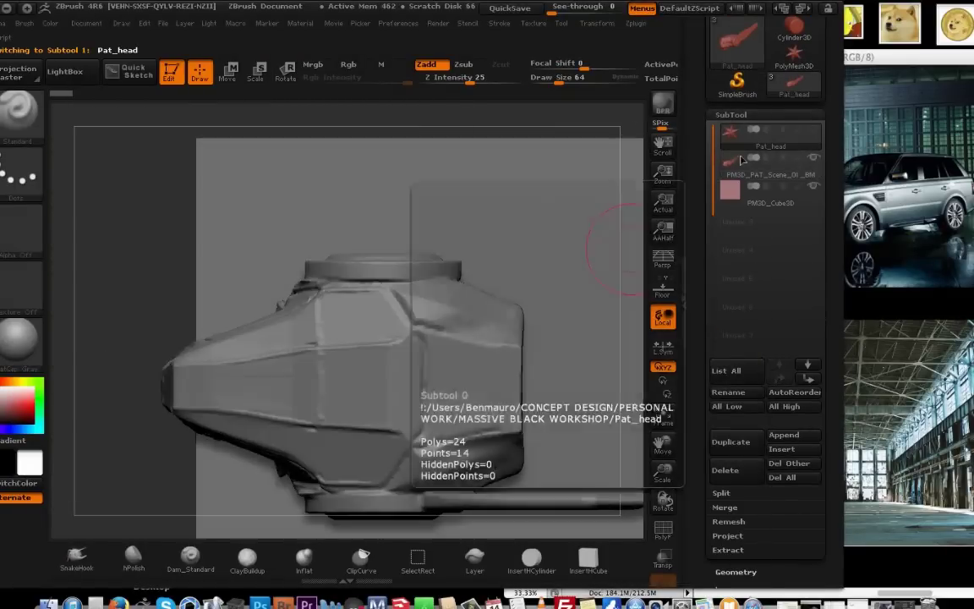
Delete the star subtool Pat_head and move the cube PM3D_Cube3D over the head.
click(740, 479)
click(575, 496)
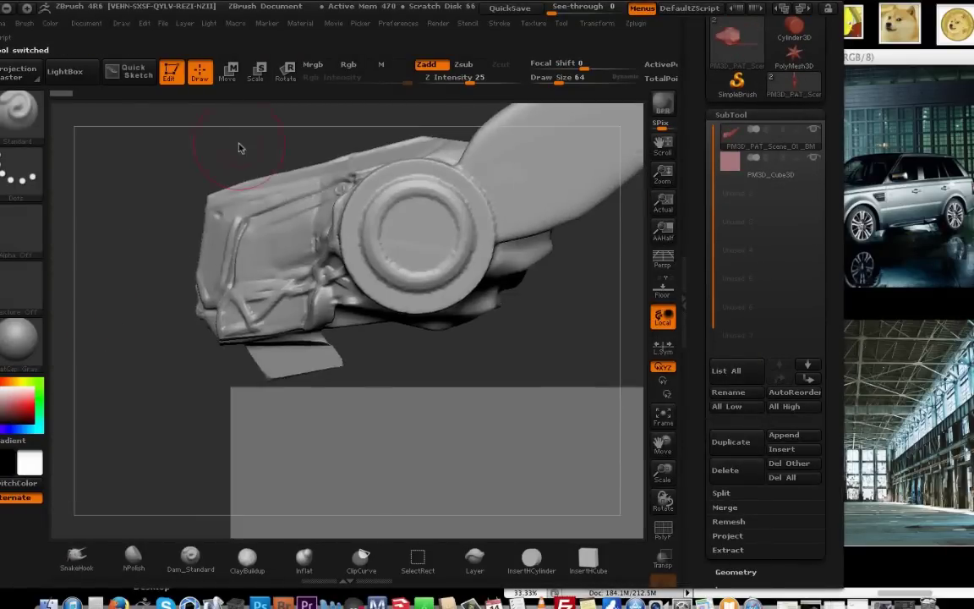
key(w)
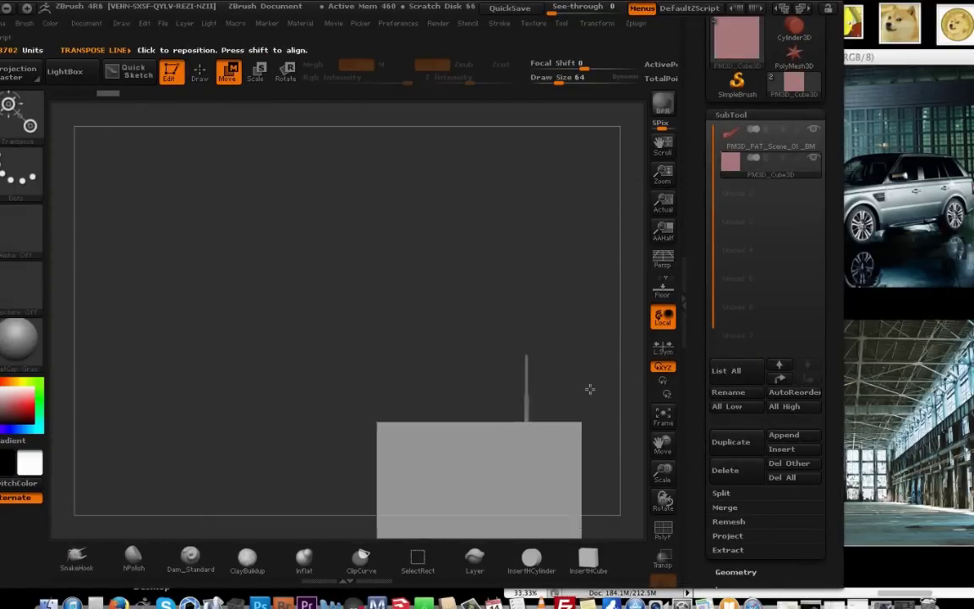
key(f)
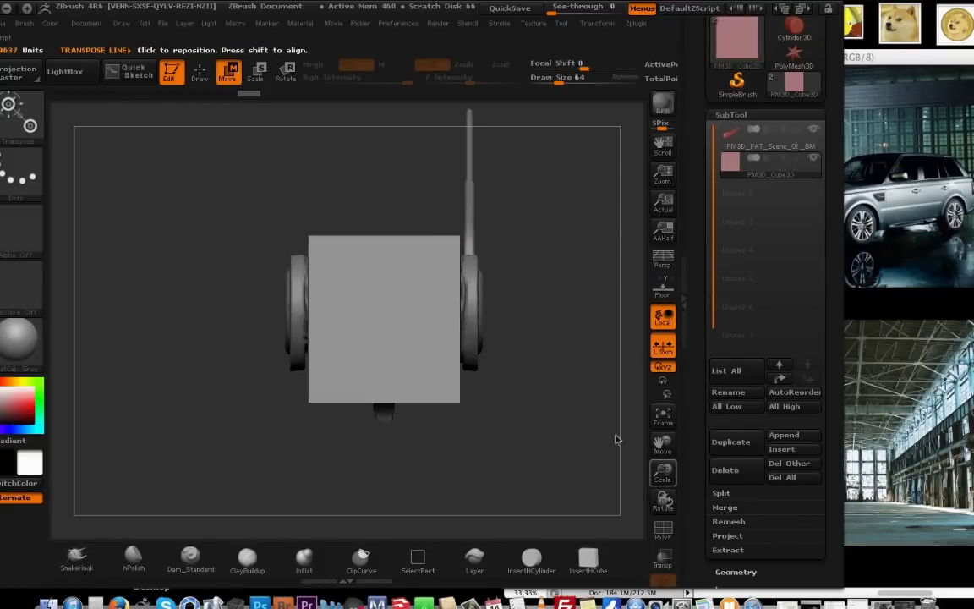
Convert the cube PM3D_Cube3D to a DynaMesh at resolution 128.
drag(708, 465, 709, 340)
click(767, 550)
drag(715, 65, 717, 133)
click(736, 74)
click(735, 259)
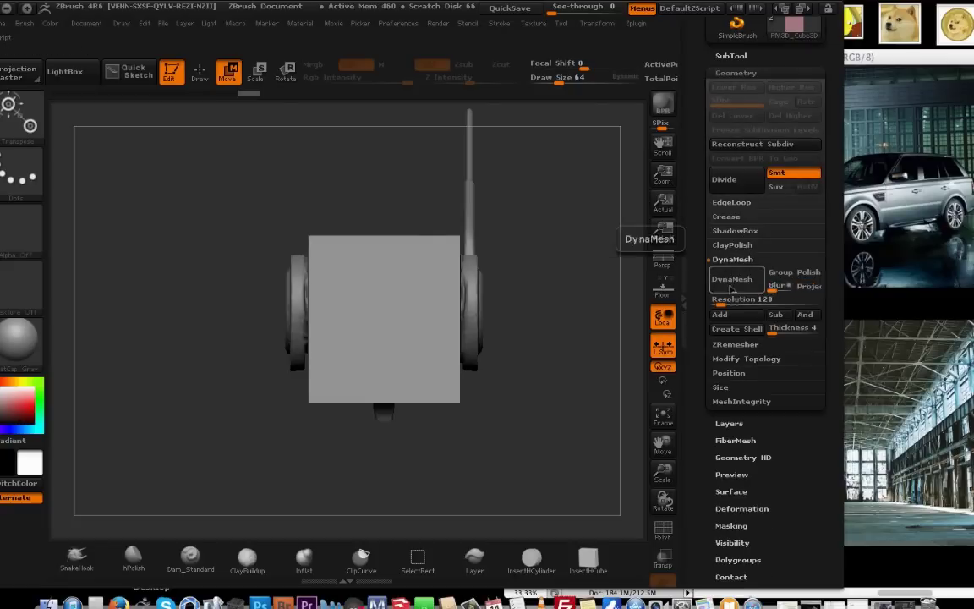
click(732, 280)
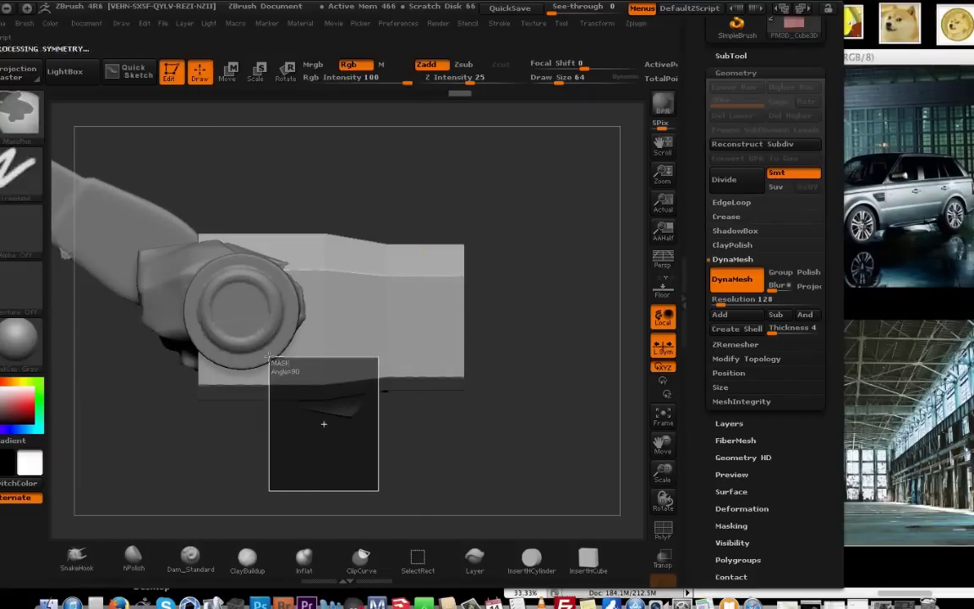
Mask the lower section of the cube over the head and remesh its DynaMesh at resolution 256.
ctrl+shift+drag(338, 474, 328, 450)
drag(498, 237, 413, 255)
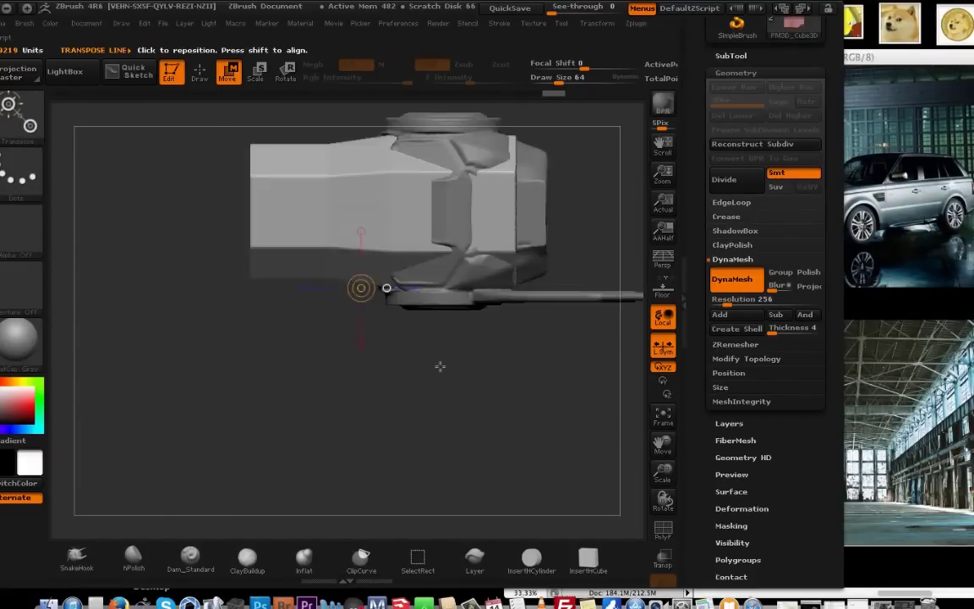
shift+drag(440, 366, 462, 384)
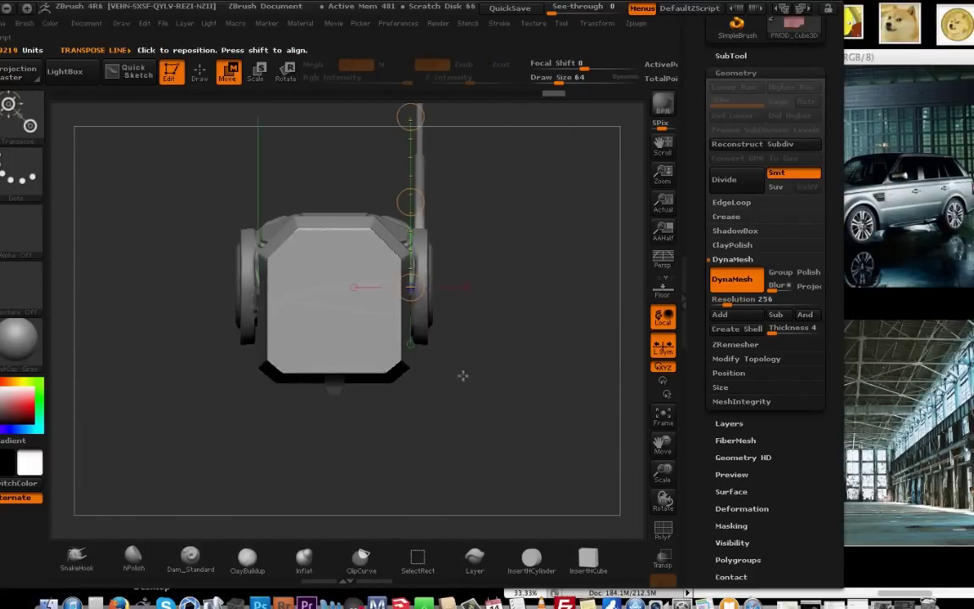
Isolate the lower sides of the cube with masking and push them inward to form a narrower jaw block.
ctrl+click(474, 253)
drag(373, 324, 461, 324)
shift+drag(473, 423, 347, 423)
drag(532, 354, 348, 342)
mouse_move(381, 394)
mouse_down()
mouse_move(457, 457)
mouse_move(517, 488)
mouse_move(501, 226)
mouse_move(636, 487)
mouse_move(502, 448)
mouse_move(423, 355)
mouse_move(431, 229)
mouse_up()
key(q)
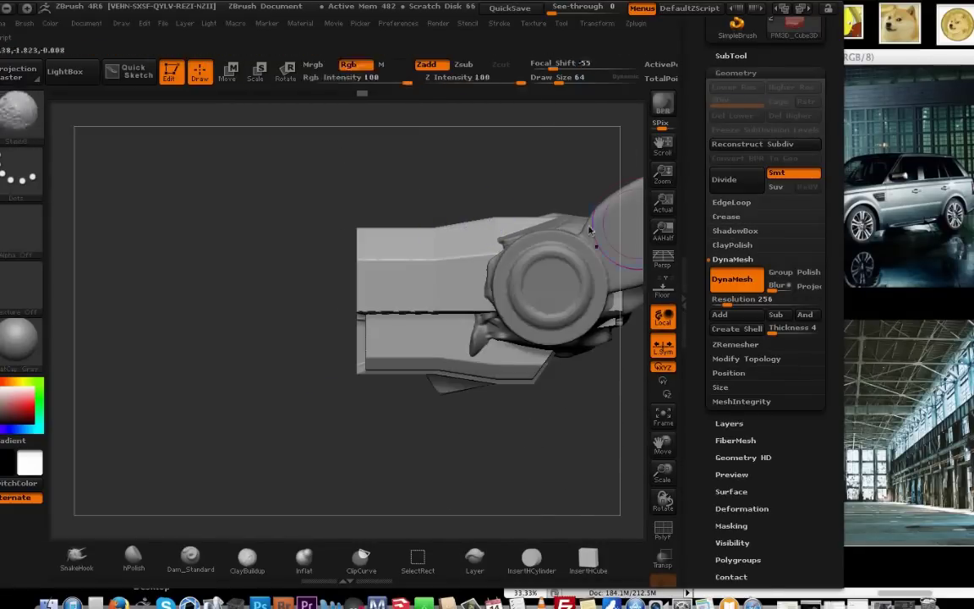
Duplicate the subtool PM3D_Cube3D and move the copy sideways off the head.
click(730, 56)
shift+drag(526, 176, 389, 177)
key(w)
shift+drag(389, 266, 389, 146)
drag(389, 207, 523, 232)
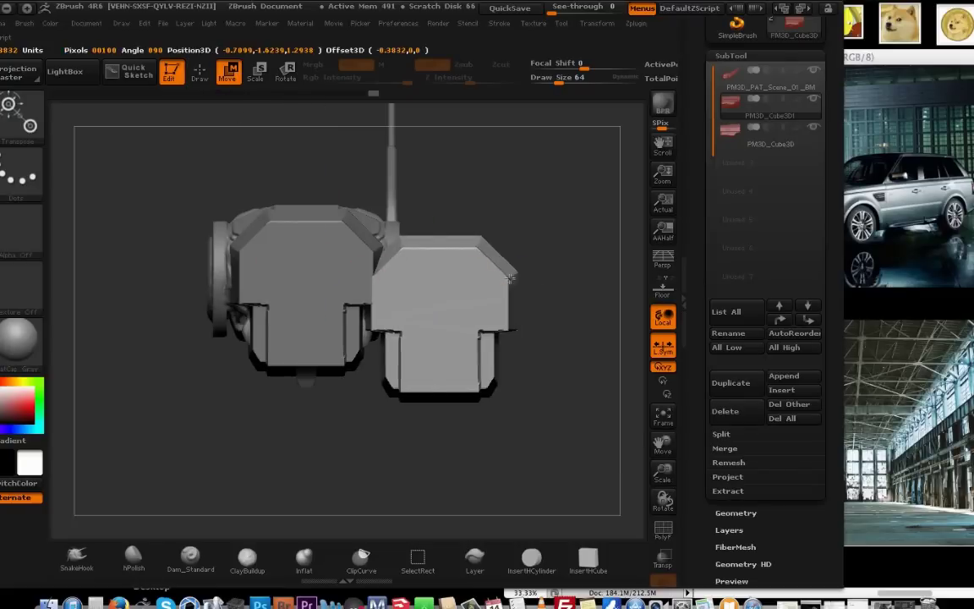
Position the duplicate and clip it down to a thin strip along the side of the jaw.
drag(509, 278, 448, 278)
mouse_move(445, 343)
shift+mouse_down()
mouse_move(444, 243)
mouse_move(445, 288)
shift+mouse_up()
key(q)
ctrl+shift+drag(407, 311, 509, 302)
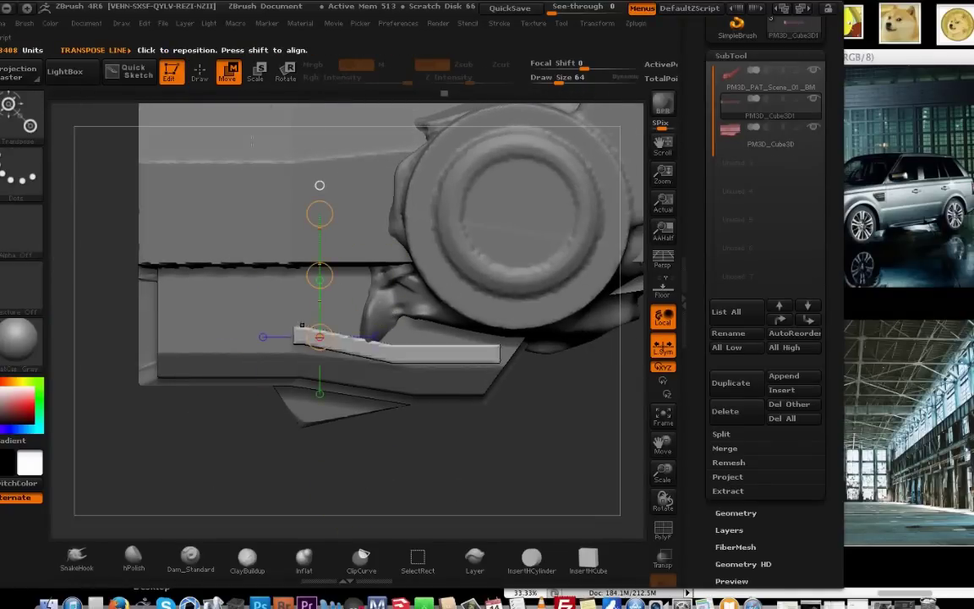
Set the thin strip's DynaMesh resolution to 640.
click(736, 513)
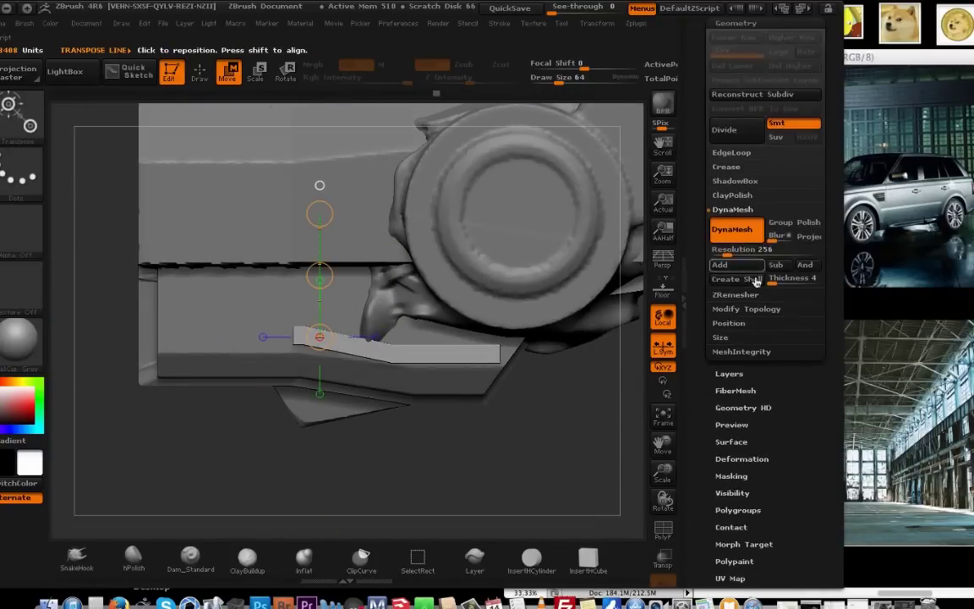
text(640)
key(Return)
Mask all but the strip's front end and extrude it diagonally upward into a brace.
key(q)
ctrl+drag(304, 251, 311, 236)
ctrl+click(272, 254)
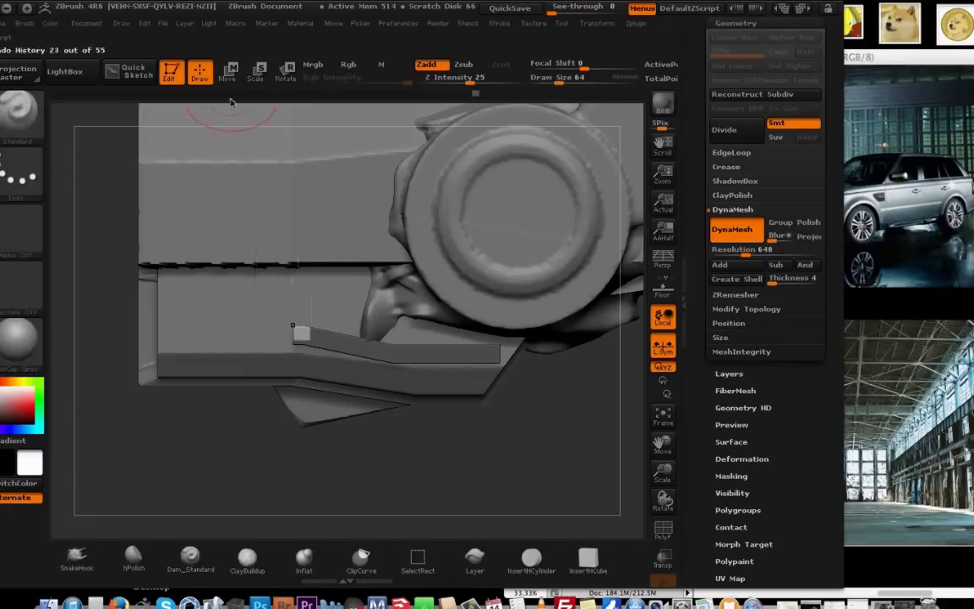
key(ctrl+z)
key(q)
key(w)
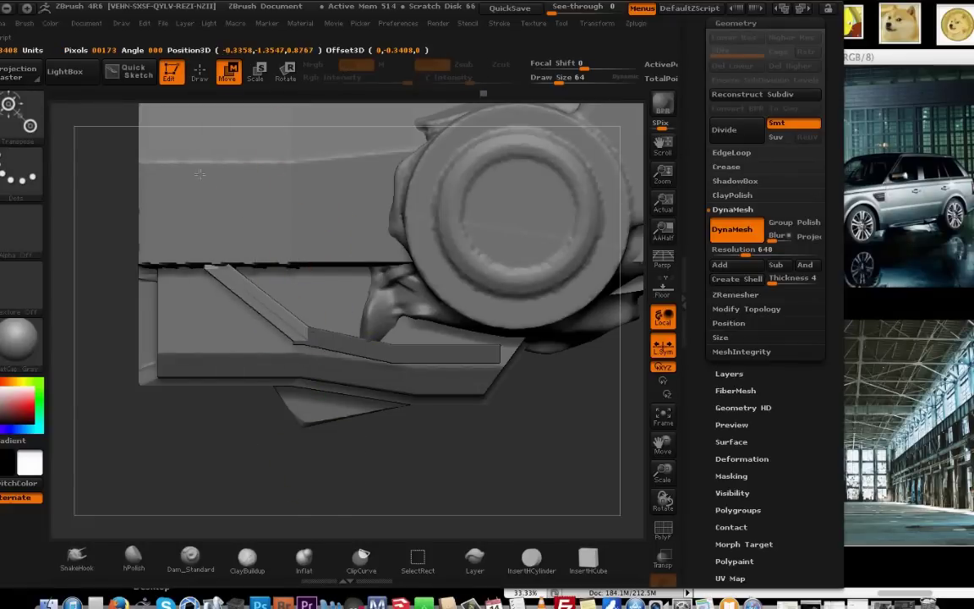
Isolate a spot on the diagonal brace and extrude a horizontal bar toward the ear disc, with a vertical post crossing it.
ctrl+drag(380, 448, 398, 462)
ctrl+drag(261, 287, 262, 289)
ctrl+click(212, 248)
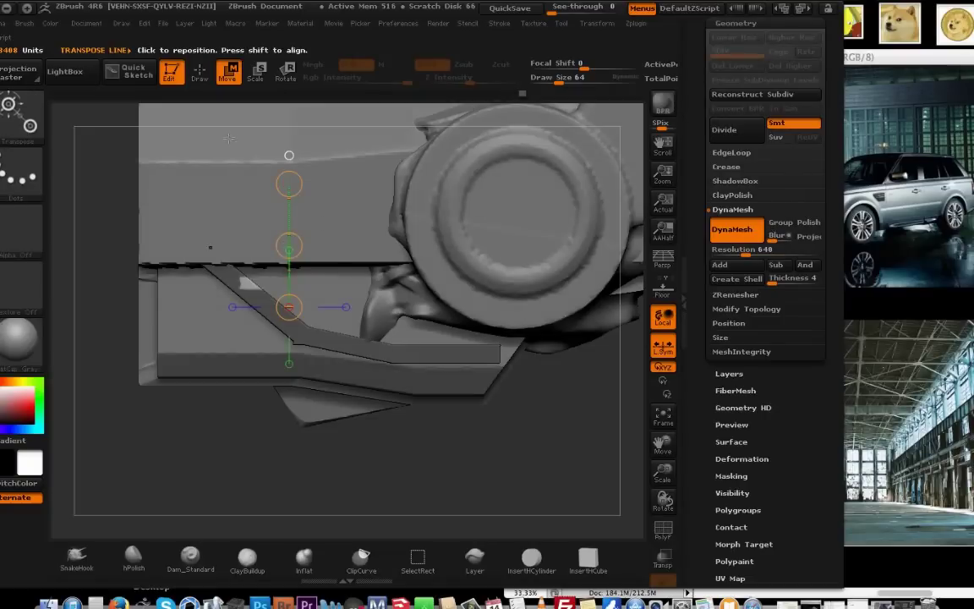
ctrl+drag(378, 455, 396, 470)
mouse_move(389, 465)
mouse_down()
mouse_move(351, 330)
mouse_move(339, 180)
mouse_move(402, 468)
mouse_up()
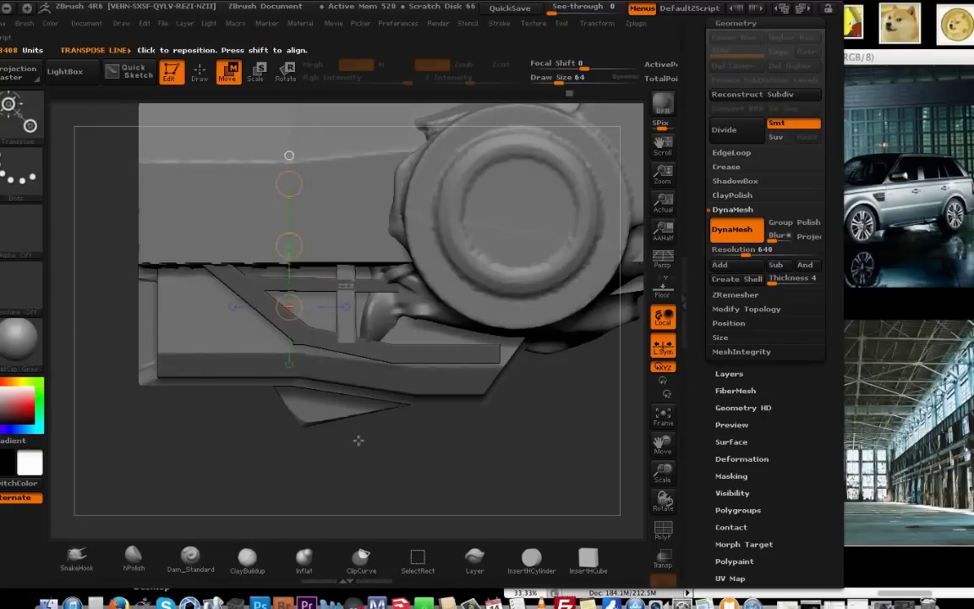
Isolate two spots on the lower bar with an inverted mask and extrude them upward as vertical posts.
ctrl+drag(359, 441, 395, 459)
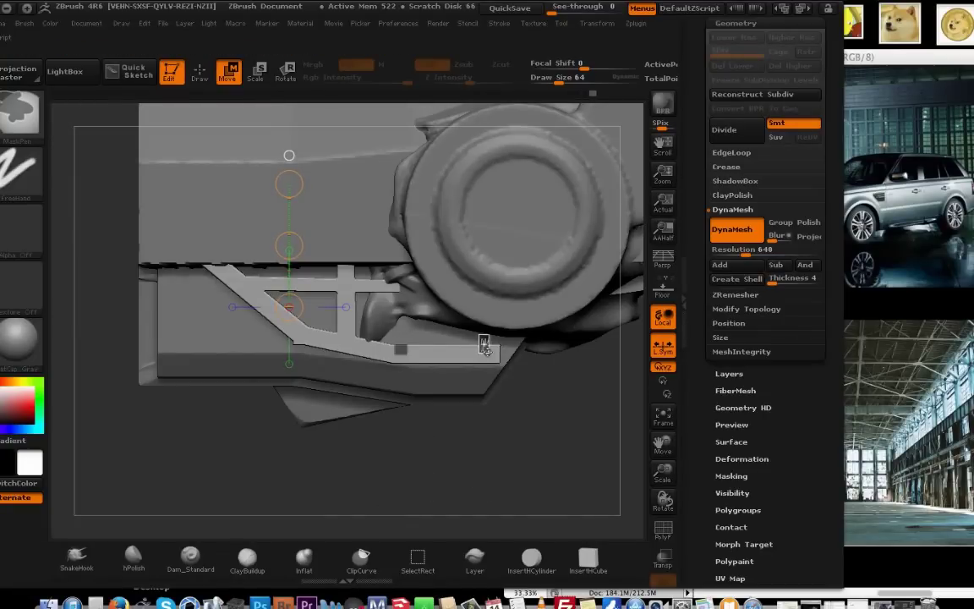
ctrl+drag(487, 350, 492, 354)
key(ctrl+i)
drag(289, 246, 290, 192)
Mask the front of the strut frame from below and angle its rear sections to follow the jaw side.
ctrl+drag(391, 489, 381, 254)
ctrl+drag(184, 178, 393, 331)
drag(359, 139, 404, 276)
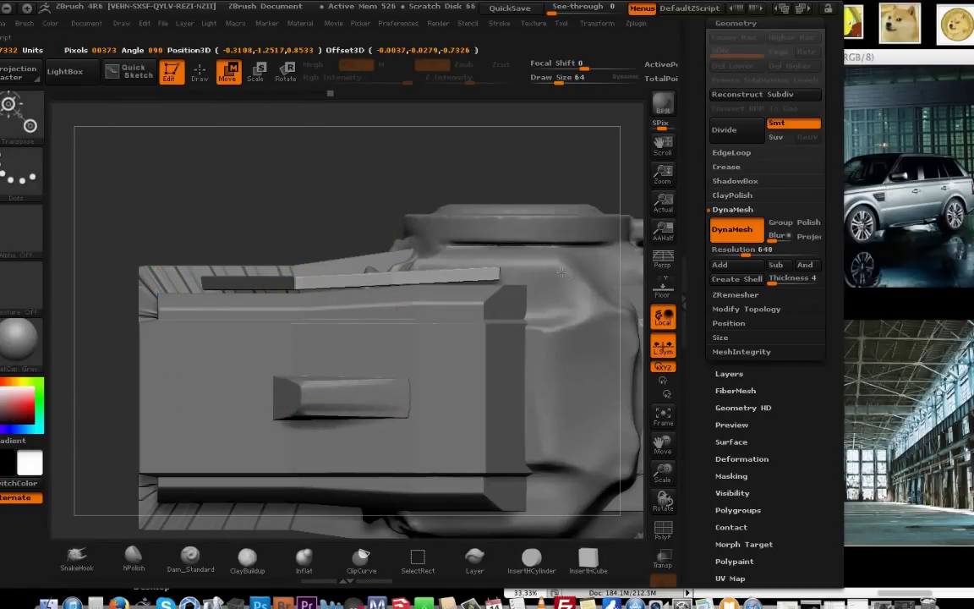
key(q)
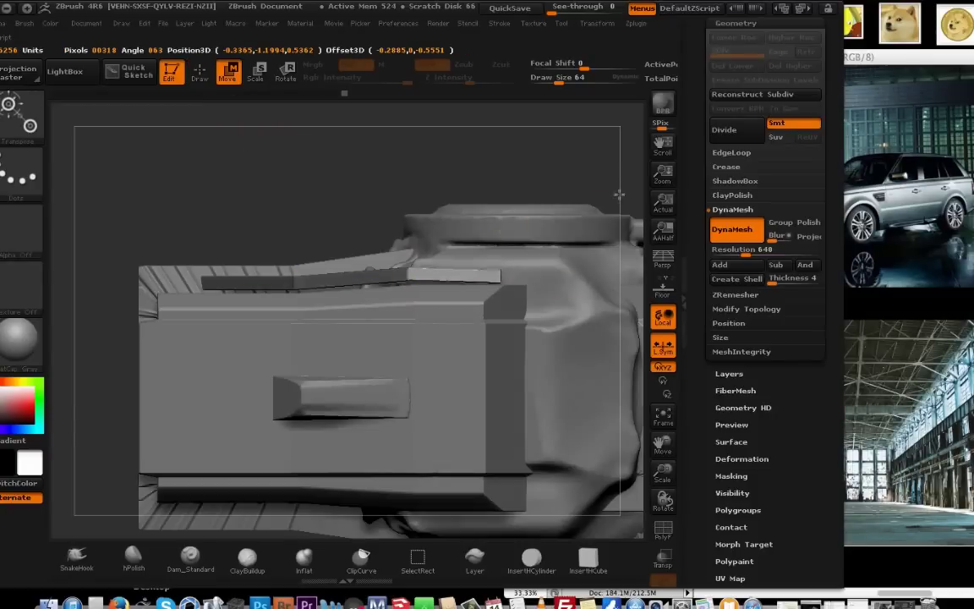
drag(496, 248, 503, 337)
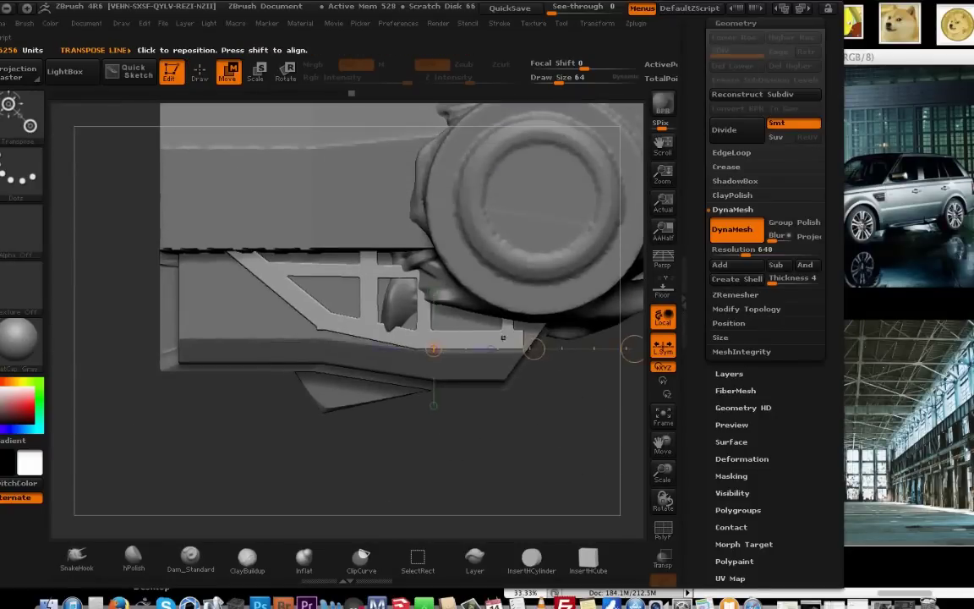
Isolate the frame's upper horizontal bar with a mask, offset it with Transpose and clear the mask.
click(200, 73)
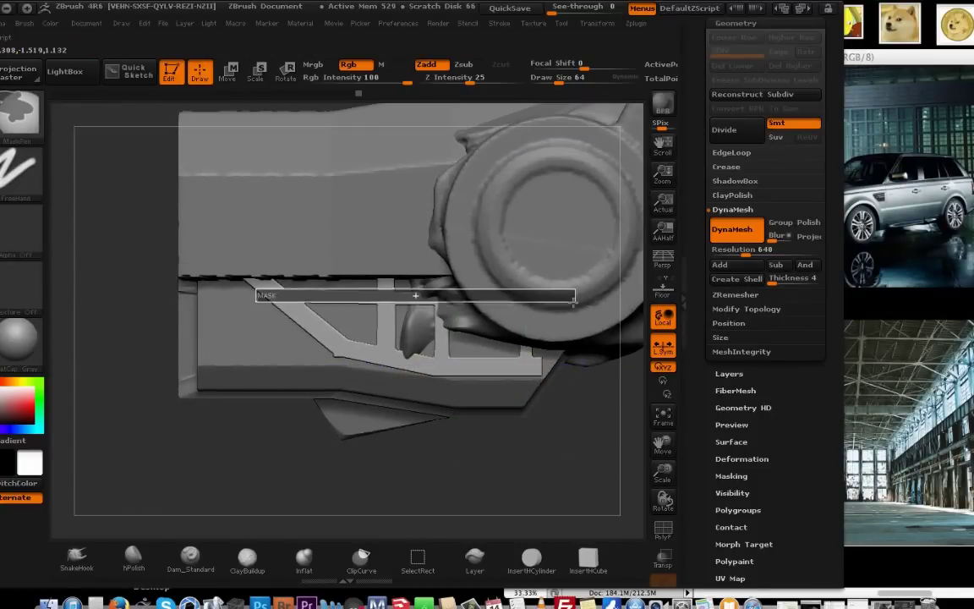
drag(448, 464, 450, 365)
key(w)
shift+drag(380, 228, 385, 322)
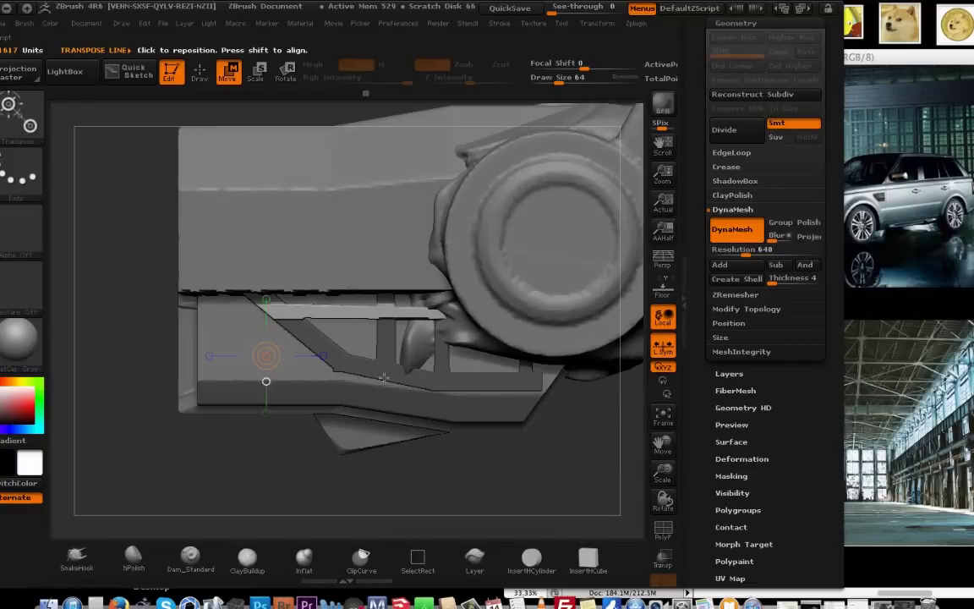
ctrl+drag(452, 465, 470, 491)
drag(452, 486, 446, 452)
Mask the frame's vertical posts and offset them in depth from the main bars.
ctrl+drag(374, 388, 392, 332)
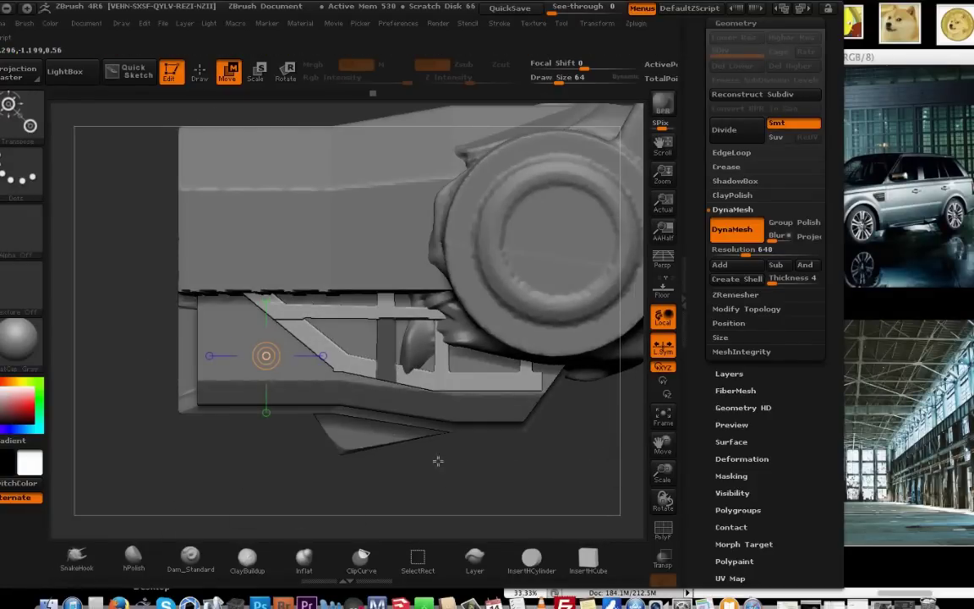
ctrl+drag(518, 407, 539, 345)
ctrl+drag(552, 484, 537, 453)
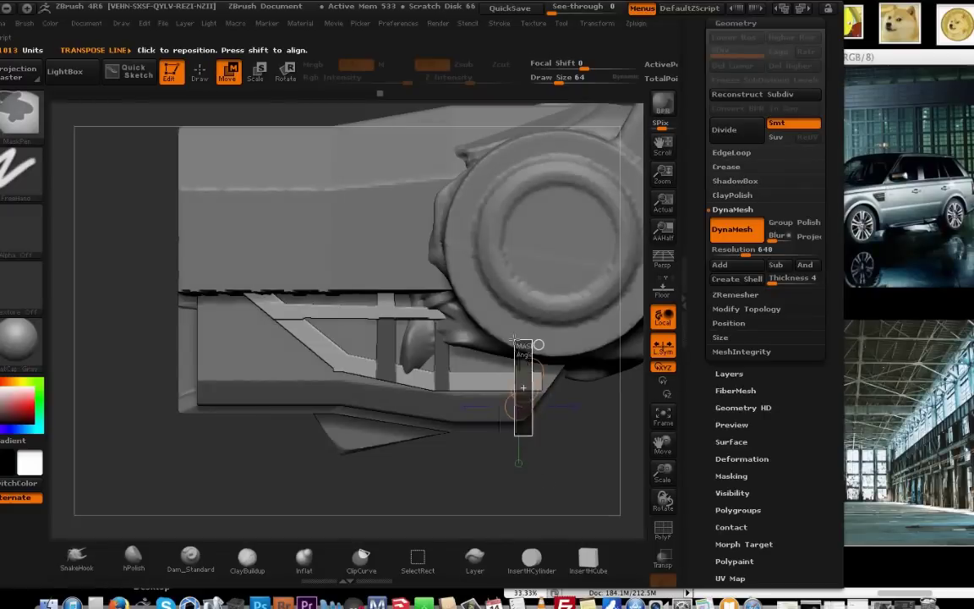
ctrl+drag(514, 340, 511, 337)
drag(575, 457, 412, 242)
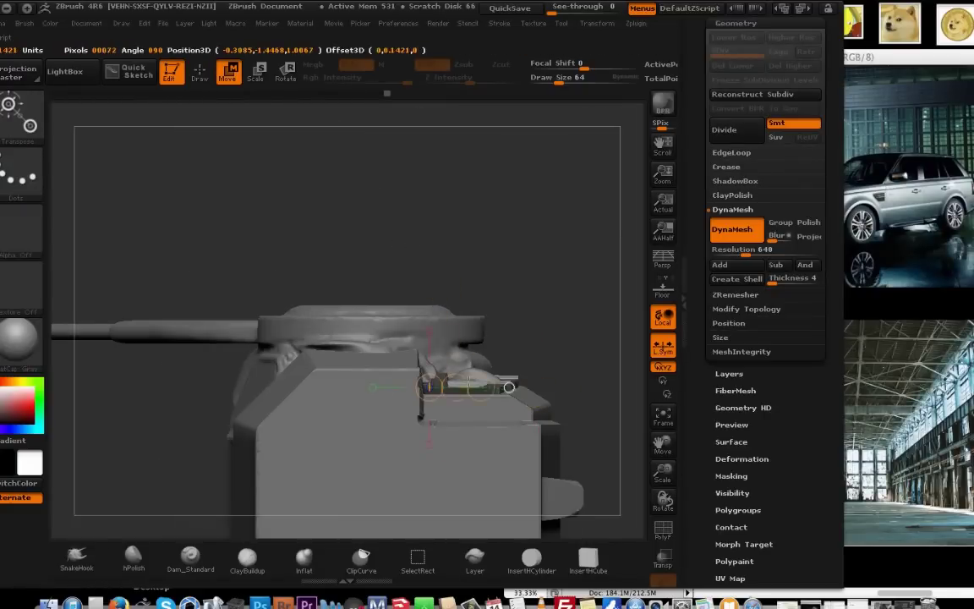
Shift the strut frame rearward along the jaw and extend its upper front end forward.
drag(588, 382, 467, 498)
mouse_move(661, 448)
mouse_down()
mouse_move(561, 427)
mouse_move(604, 443)
mouse_up()
key(q)
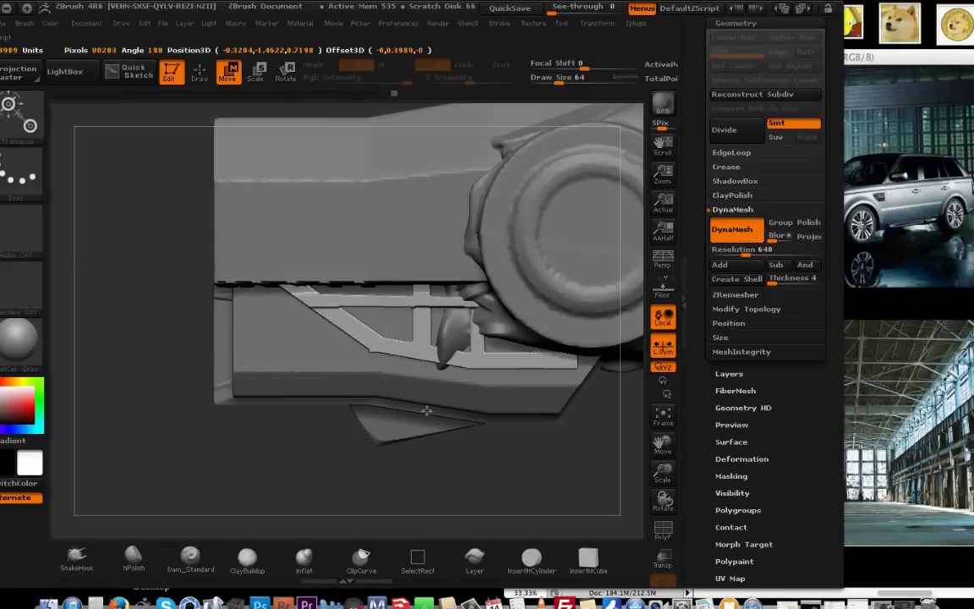
click(198, 76)
alt+click(327, 289)
key(w)
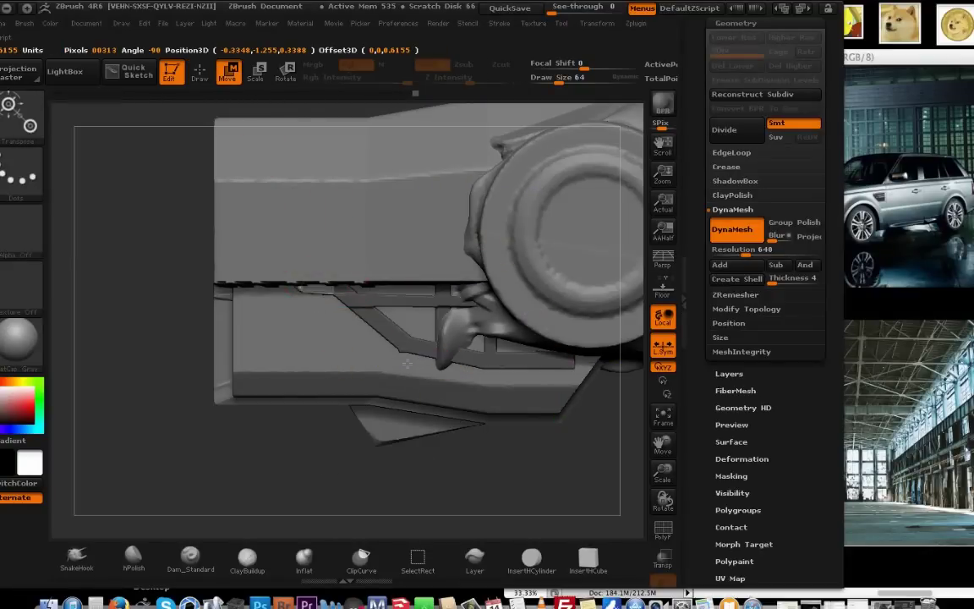
alt+click(375, 320)
key(q)
Isolate the frame's lower bar with a mask, move it down along the jaw ledge and clear the mask.
ctrl+shift+drag(236, 203, 236, 204)
drag(220, 477, 287, 461)
ctrl+drag(337, 467, 361, 425)
alt+drag(460, 475, 418, 482)
ctrl+drag(545, 441, 275, 313)
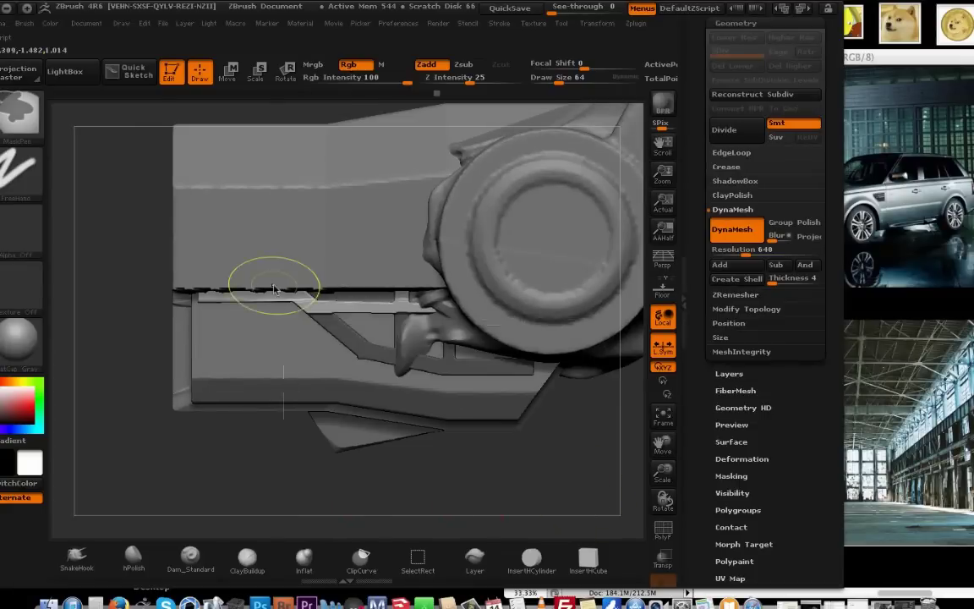
ctrl+click(135, 284)
key(w)
shift+drag(399, 314, 410, 446)
ctrl+drag(500, 498, 537, 504)
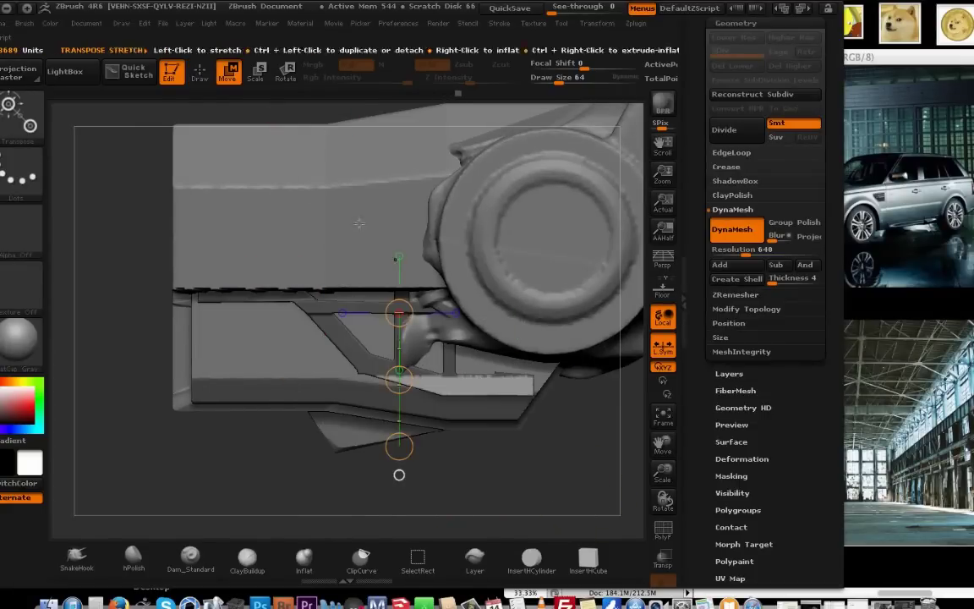
Trim the lower edge and rear of the strut frame with ClipCurve.
key(q)
ctrl+shift+drag(554, 389, 476, 405)
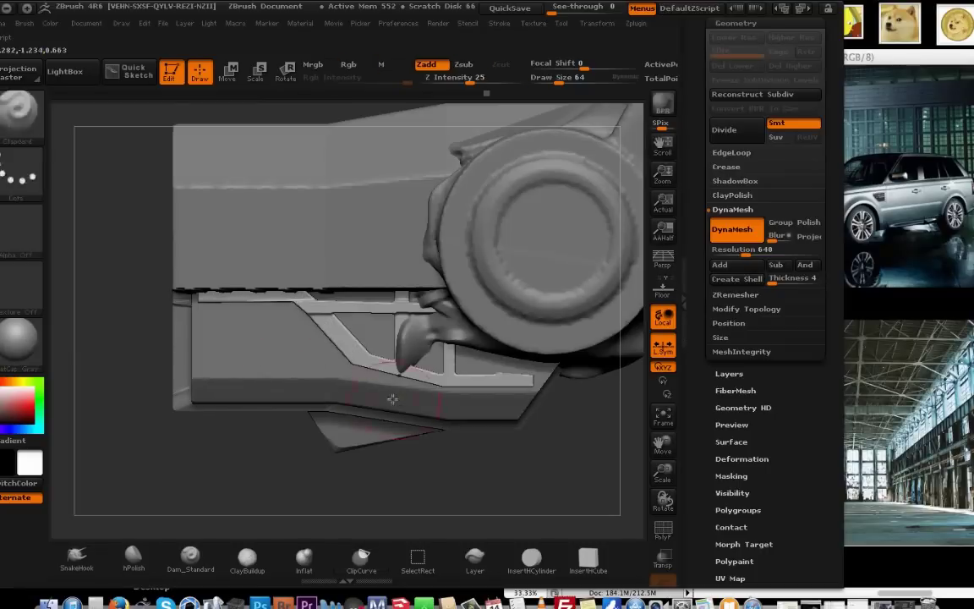
mouse_move(169, 308)
mouse_down()
mouse_move(533, 445)
mouse_move(474, 307)
mouse_up()
ctrl+shift+drag(474, 307, 437, 367)
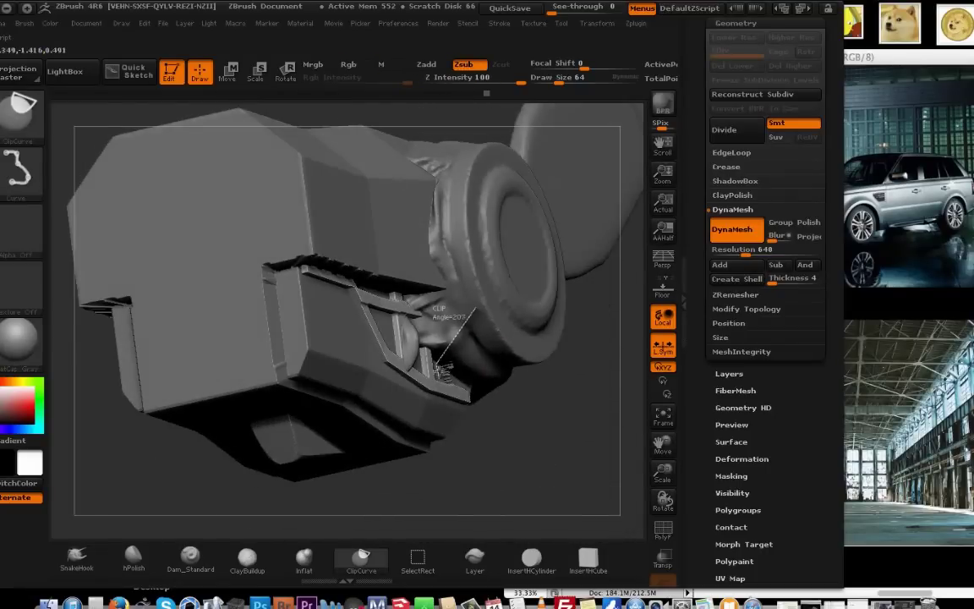
Select the subtool PM3D_Cube3D and remesh its DynaMesh at resolution 352.
drag(574, 454, 474, 491)
alt+click(413, 415)
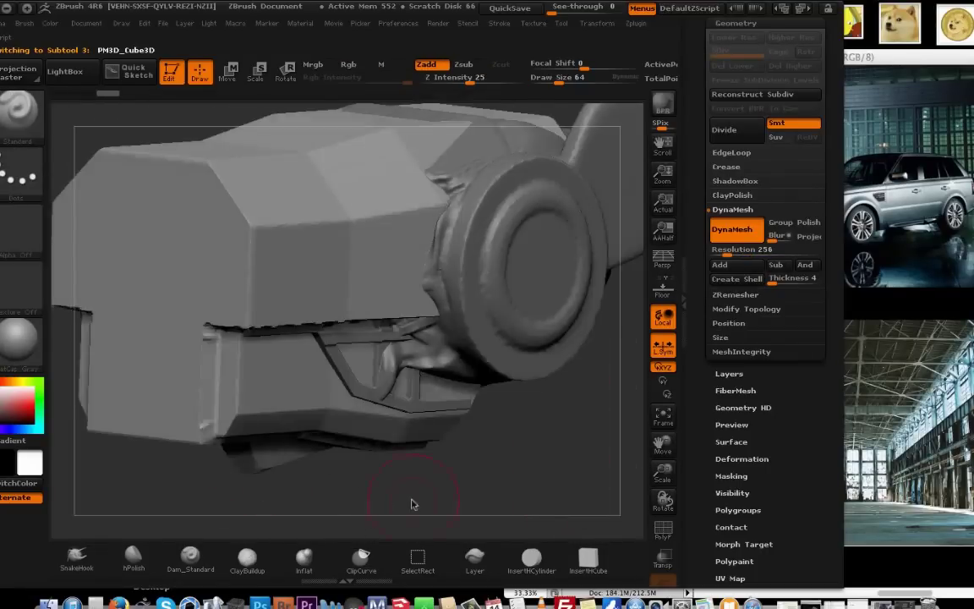
drag(413, 504, 507, 501)
click(732, 253)
ctrl+drag(576, 472, 591, 490)
Smooth the ledge above the jaw with hPolish and build up the front recess corners with ClayBuildup.
drag(385, 488, 395, 382)
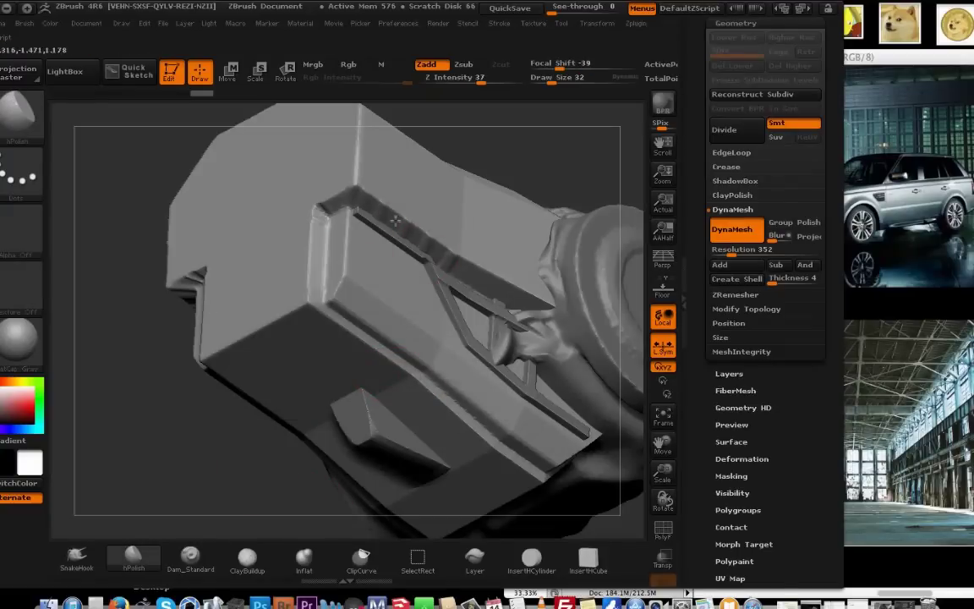
drag(505, 143, 507, 253)
click(247, 558)
key(space)
drag(440, 294, 408, 274)
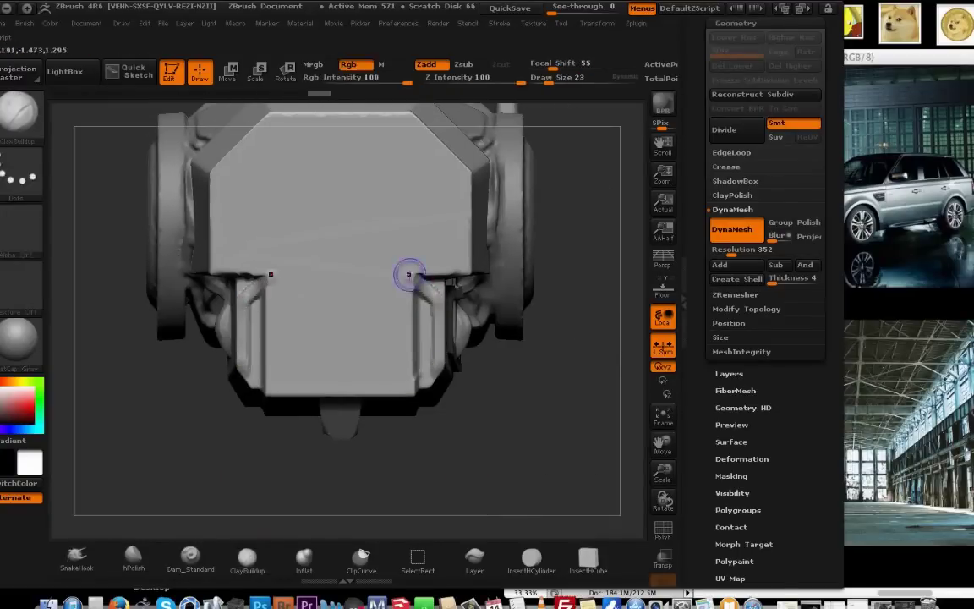
Mask the central panel on the front of the face block and invert the mask.
mouse_move(519, 451)
mouse_down()
mouse_move(541, 438)
mouse_move(546, 313)
mouse_up()
mouse_move(332, 159)
ctrl+mouse_down()
mouse_move(413, 276)
mouse_move(411, 324)
ctrl+mouse_up()
mouse_move(558, 355)
mouse_down()
mouse_move(635, 453)
mouse_move(302, 454)
mouse_move(309, 325)
mouse_up()
mouse_move(292, 456)
mouse_down()
mouse_move(469, 457)
mouse_move(520, 363)
mouse_move(518, 326)
mouse_up()
ctrl+drag(206, 251, 352, 341)
drag(440, 279, 433, 394)
ctrl+click(433, 393)
Offset the unmasked front region of the face block in depth with Transpose and clear the mask.
drag(110, 364, 398, 364)
key(w)
shift+drag(281, 307, 332, 307)
drag(541, 398, 248, 394)
ctrl+drag(211, 432, 232, 461)
drag(224, 452, 279, 338)
ctrl+drag(341, 496, 214, 113)
key(ctrl+z)
mouse_move(429, 206)
mouse_down()
mouse_move(363, 232)
mouse_move(423, 387)
mouse_move(384, 378)
mouse_move(303, 211)
mouse_move(200, 159)
mouse_up()
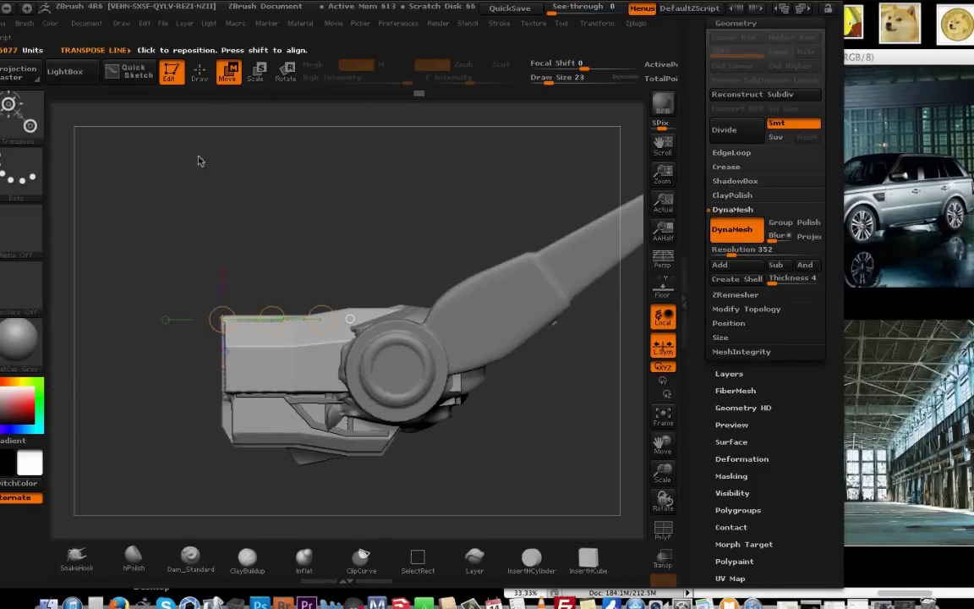
Extend the strut frame's upper bar forward past the face and reselect the face block.
key(q)
mouse_move(338, 248)
mouse_down()
mouse_move(381, 279)
mouse_move(409, 240)
mouse_move(485, 281)
mouse_move(368, 204)
mouse_move(491, 450)
mouse_move(473, 165)
mouse_up()
key(w)
alt+click(414, 364)
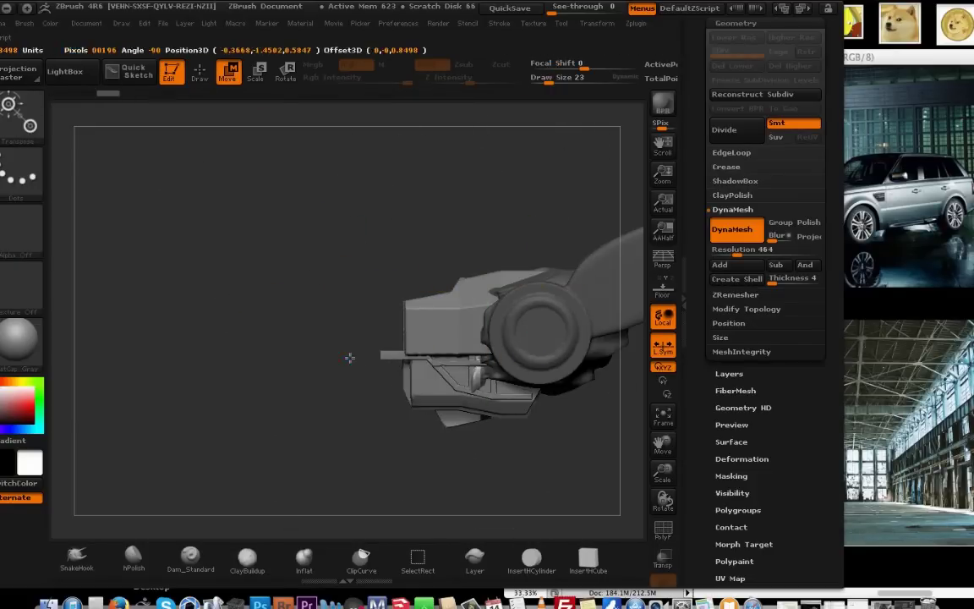
drag(350, 359, 519, 393)
alt+click(456, 338)
Save the head tool as a ZTool in the MASSIVE BLACK WORKSHOP folder.
drag(831, 177, 831, 445)
click(793, 80)
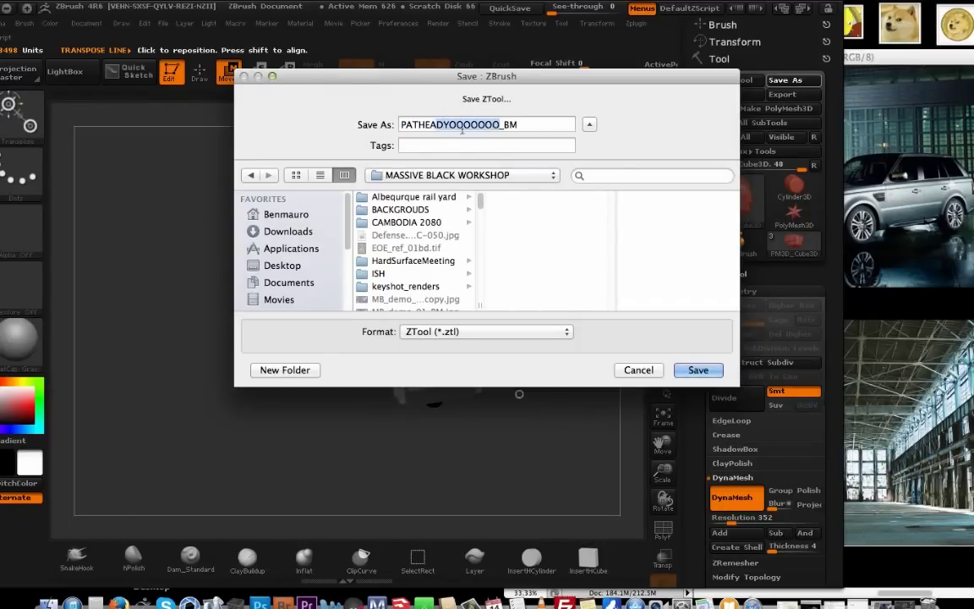
click(697, 371)
drag(570, 335, 662, 364)
key(XF86MonBrightnessUp)
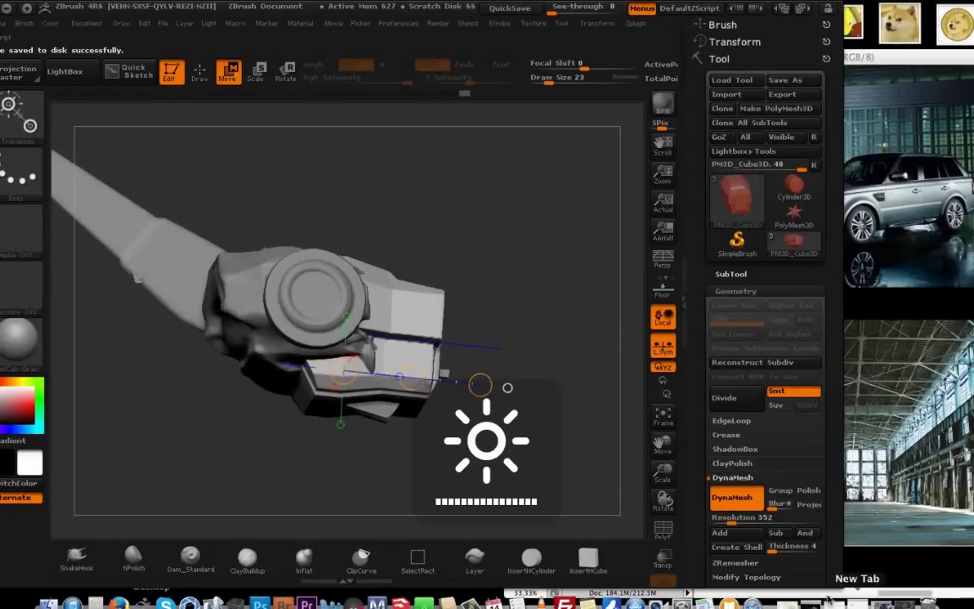
key(XF86AudioRaiseVolume)
Sculpt panel lines and raised edges across the lower front of the face block with Dam_Standard and ClayBuildup.
mouse_move(507, 291)
mouse_down()
mouse_move(500, 262)
mouse_move(390, 228)
mouse_move(500, 500)
mouse_move(456, 355)
mouse_up()
click(201, 73)
mouse_move(224, 157)
mouse_down()
mouse_move(380, 342)
mouse_move(544, 434)
mouse_move(567, 381)
mouse_move(572, 304)
mouse_move(526, 281)
mouse_move(427, 93)
mouse_move(428, 337)
mouse_up()
alt+drag(481, 401, 466, 369)
key(b)
key(d)
key(s)
click(247, 559)
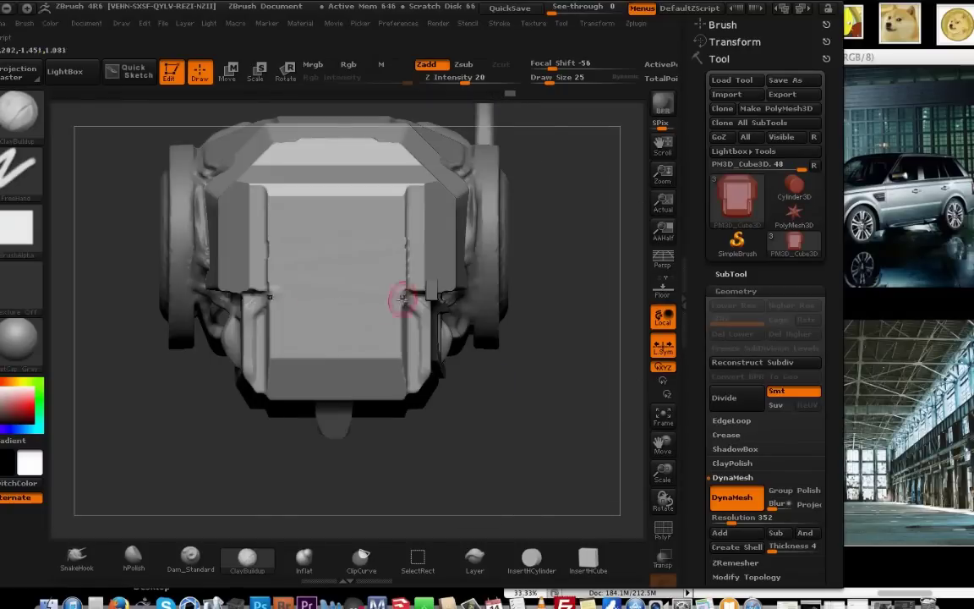
mouse_move(389, 296)
mouse_down()
mouse_move(507, 482)
mouse_move(283, 319)
mouse_move(304, 365)
mouse_move(159, 281)
mouse_move(372, 505)
mouse_move(288, 444)
mouse_move(303, 403)
mouse_up()
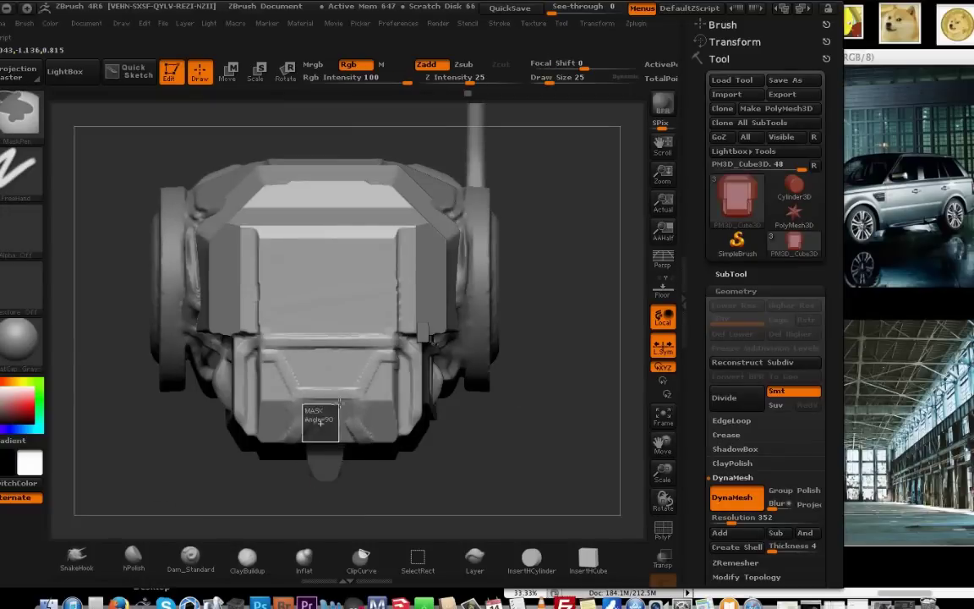
drag(372, 498, 541, 406)
ctrl+alt+drag(245, 503, 128, 402)
drag(507, 456, 489, 157)
key(w)
drag(257, 338, 532, 340)
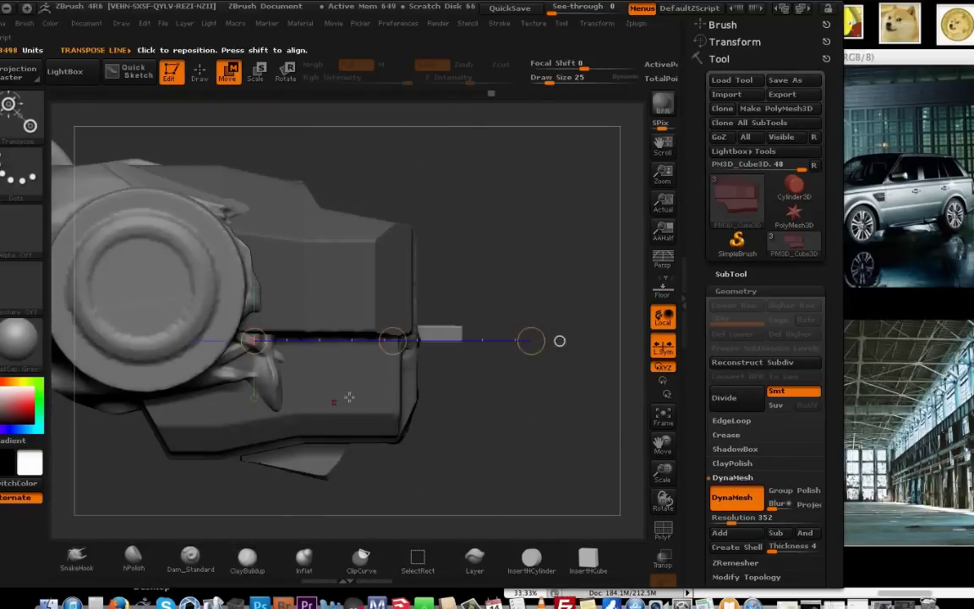
drag(428, 380, 428, 471)
drag(524, 473, 525, 332)
mouse_move(480, 280)
mouse_down()
mouse_move(506, 474)
mouse_move(565, 445)
mouse_move(578, 396)
mouse_move(541, 490)
mouse_move(531, 467)
mouse_move(434, 460)
mouse_move(574, 418)
mouse_move(472, 426)
mouse_up()
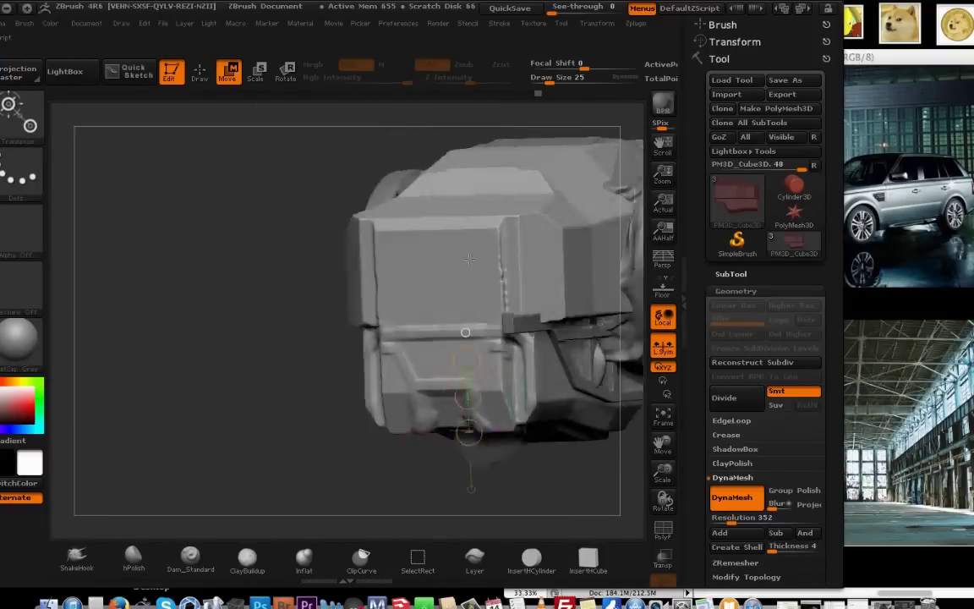
Step back in the undo history to before the sculpted panel lines and mask a tapered region on the face block's lower front.
click(476, 94)
drag(279, 423, 439, 478)
ctrl+drag(457, 188, 354, 314)
mouse_move(507, 364)
mouse_down()
mouse_move(435, 378)
mouse_move(339, 457)
mouse_up()
key(q)
ctrl+drag(291, 381, 240, 452)
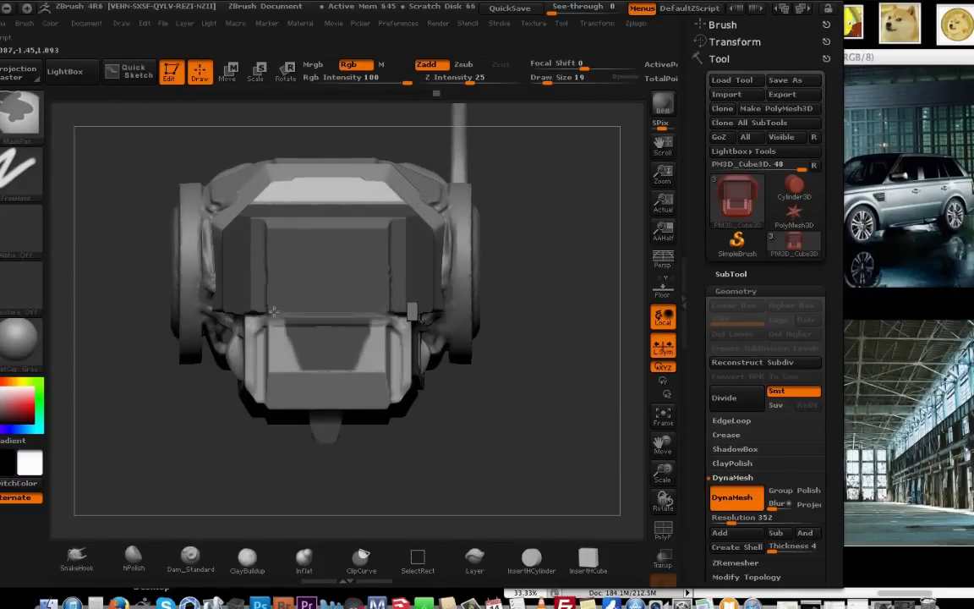
Invert the mask and offset the unmasked front regions of the face block in depth with Transpose.
mouse_move(507, 440)
mouse_down()
mouse_move(254, 465)
mouse_move(406, 465)
mouse_up()
ctrl+drag(165, 445, 159, 485)
key(w)
alt+drag(388, 423, 248, 432)
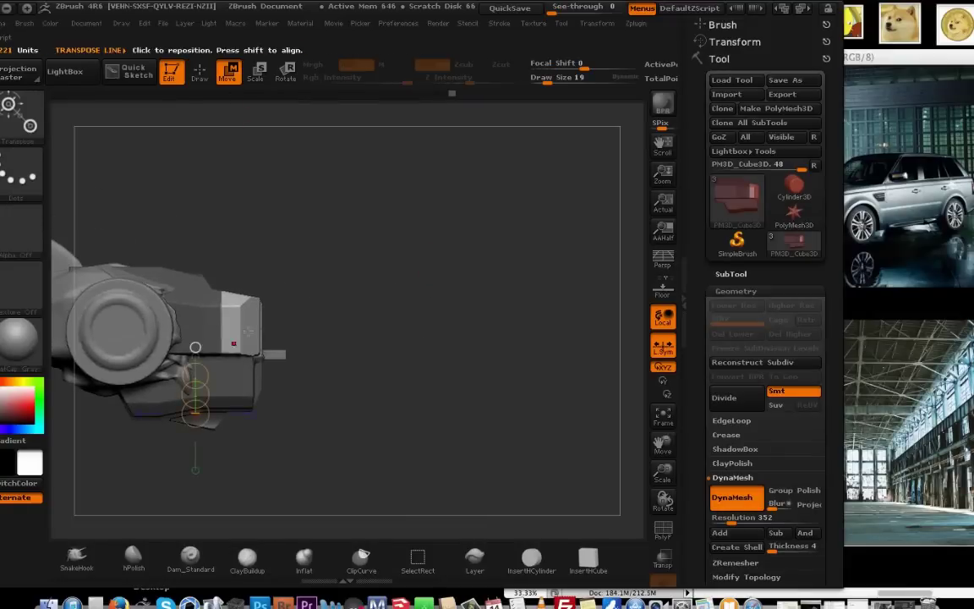
drag(217, 322, 342, 322)
drag(440, 422, 344, 444)
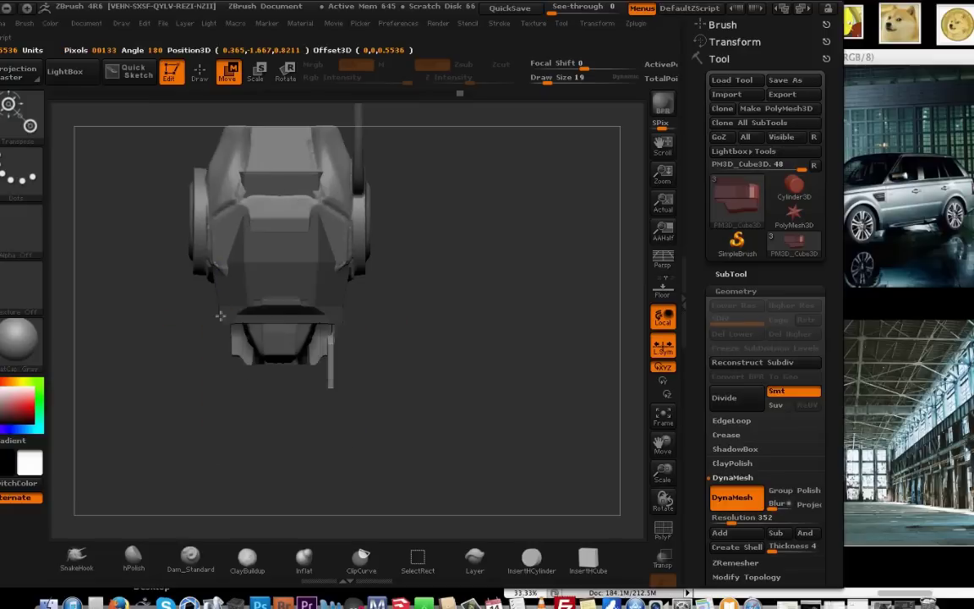
drag(221, 315, 221, 412)
mouse_move(254, 423)
mouse_down()
mouse_move(285, 283)
mouse_move(214, 211)
mouse_move(200, 216)
mouse_up()
Duplicate the head subtool and mask the whole copy.
alt+click(461, 287)
click(732, 274)
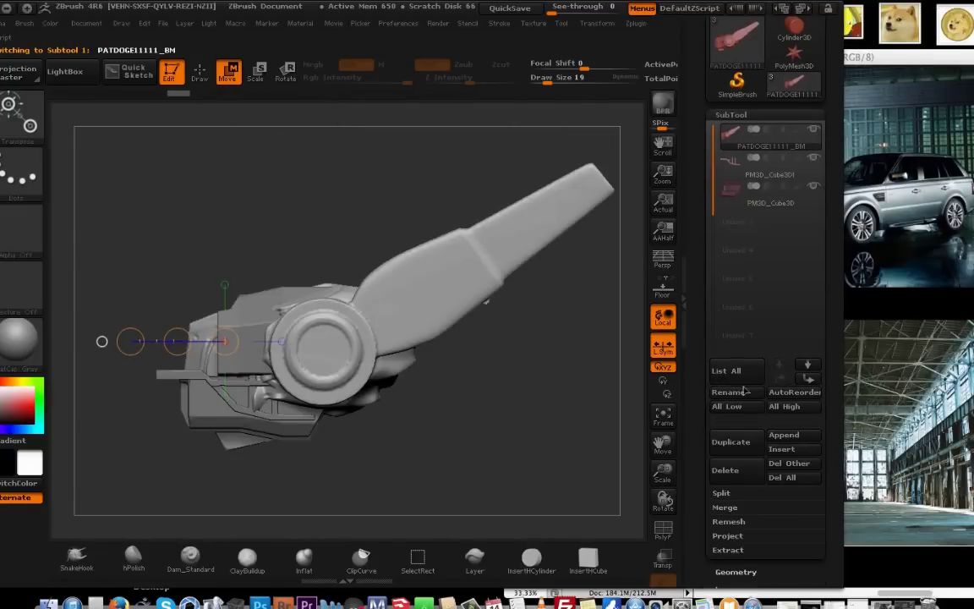
key(ctrl+shift+d)
key(q)
ctrl+click(276, 183)
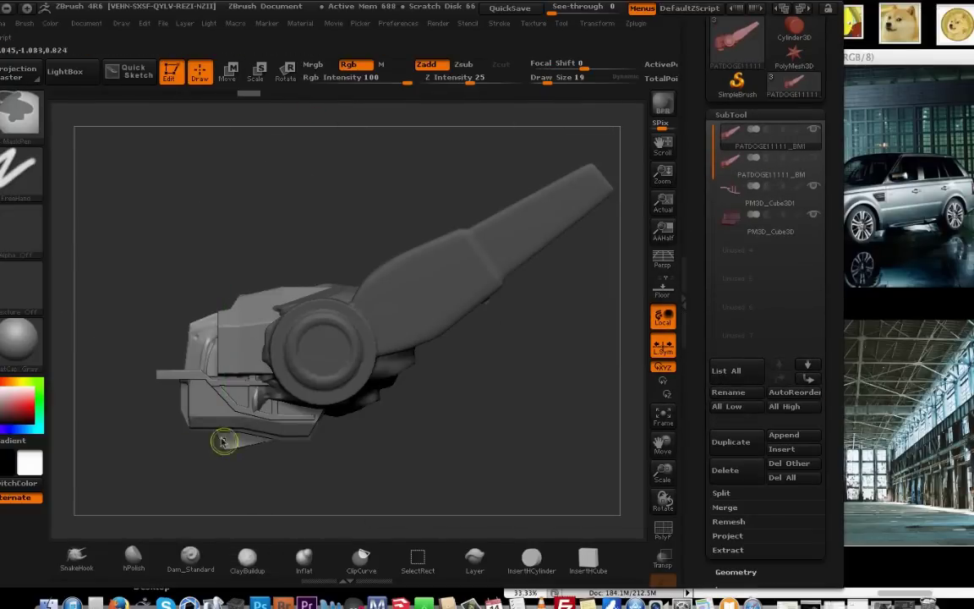
Reselect the face block and push its upper front back toward the head with Transpose.
key(w)
drag(189, 351, 423, 501)
alt+click(256, 414)
drag(372, 431, 509, 100)
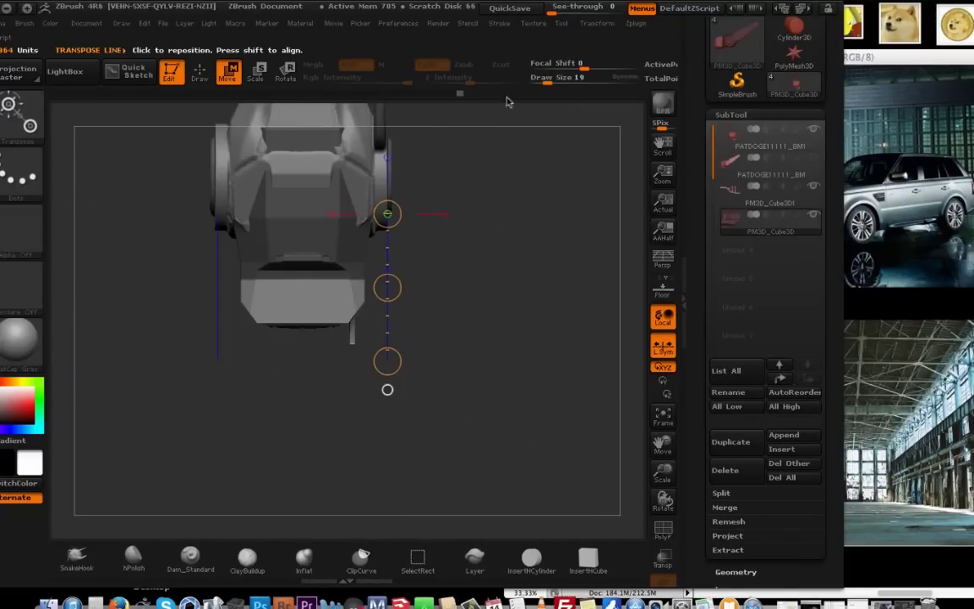
Insert a cube subtool, scale it down and raise it in front of the upper face.
click(796, 452)
click(438, 330)
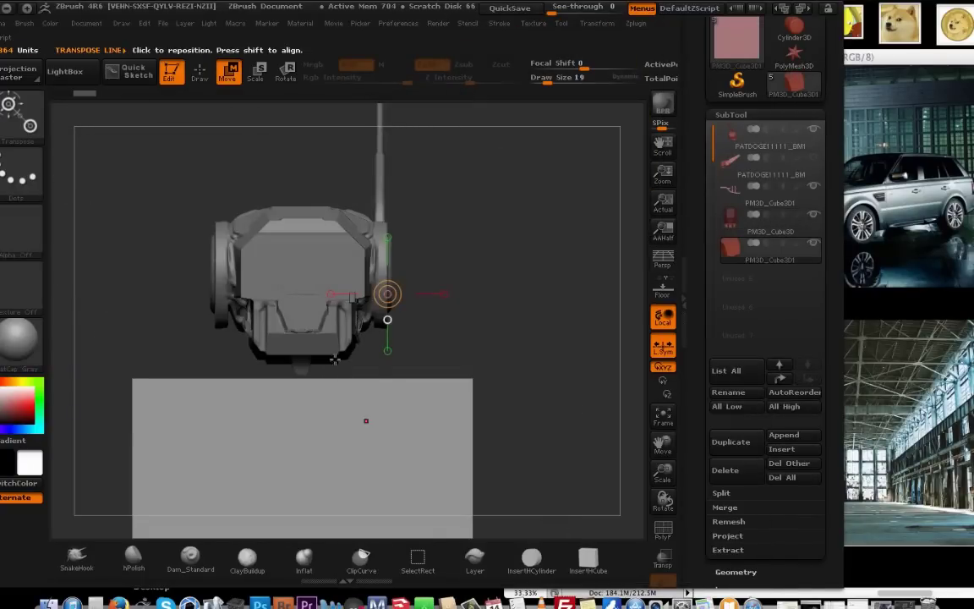
shift+drag(374, 435, 374, 272)
drag(374, 354, 364, 127)
shift+drag(316, 239, 534, 239)
drag(534, 239, 387, 239)
shift+drag(316, 169, 316, 459)
drag(317, 460, 316, 269)
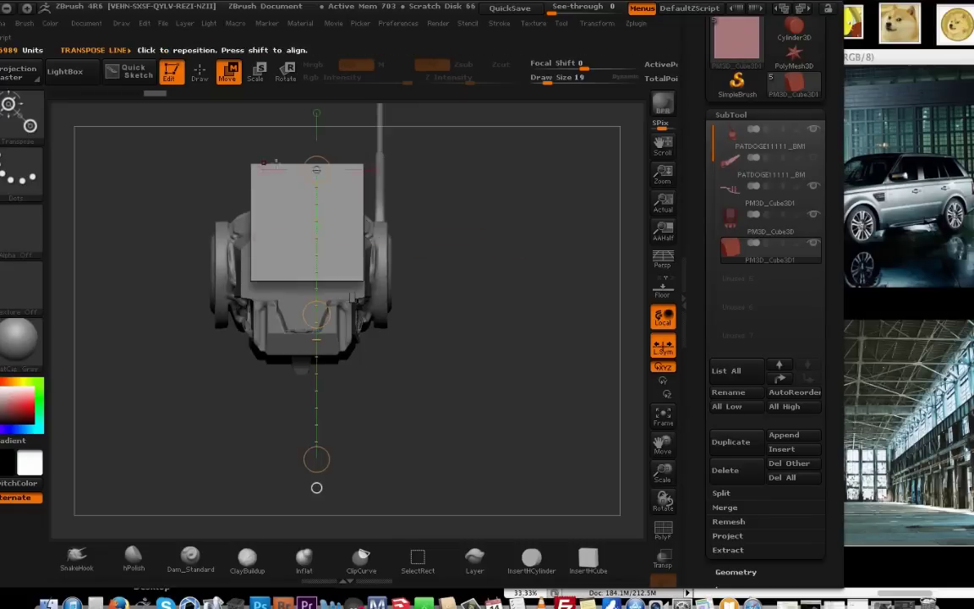
Move the inserted cube in depth so it overlaps the upper front of the head.
shift+drag(530, 406, 363, 406)
drag(480, 270, 417, 246)
drag(574, 246, 415, 246)
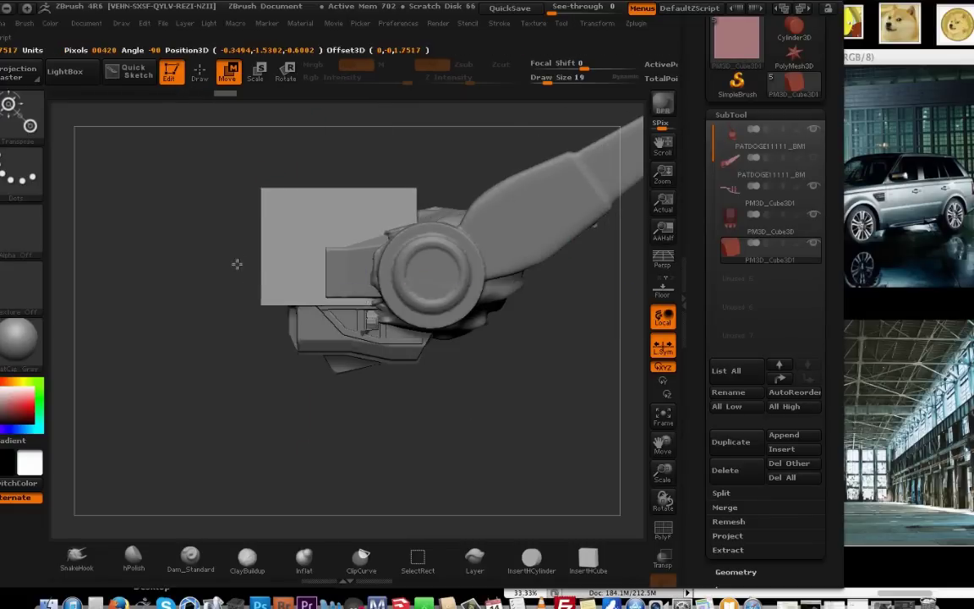
shift+drag(237, 263, 406, 263)
shift+drag(395, 256, 516, 255)
Bevel the cube's long edges and convert it to DynaMesh at resolution 352.
drag(831, 507, 830, 279)
click(741, 446)
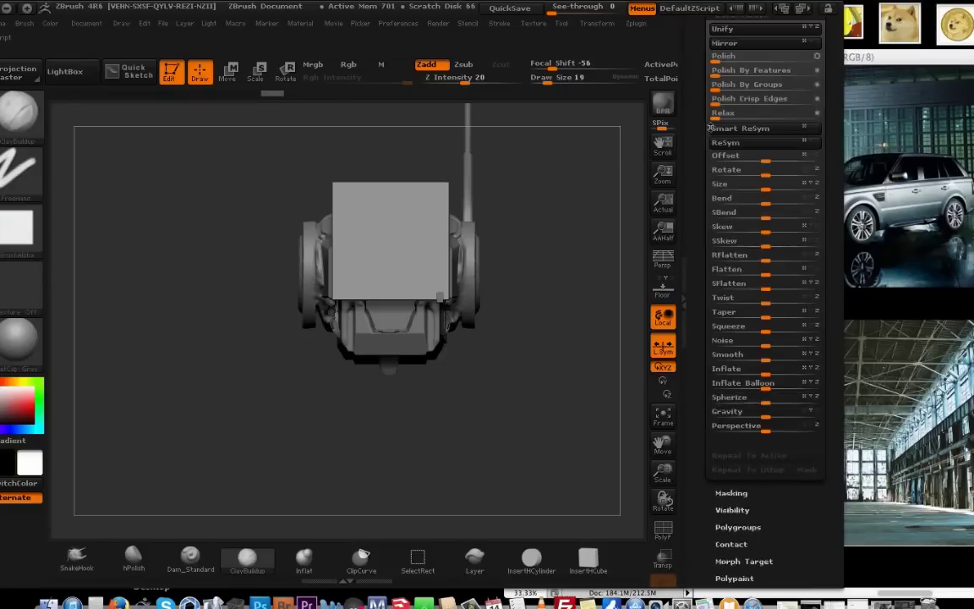
drag(830, 169, 831, 376)
click(736, 120)
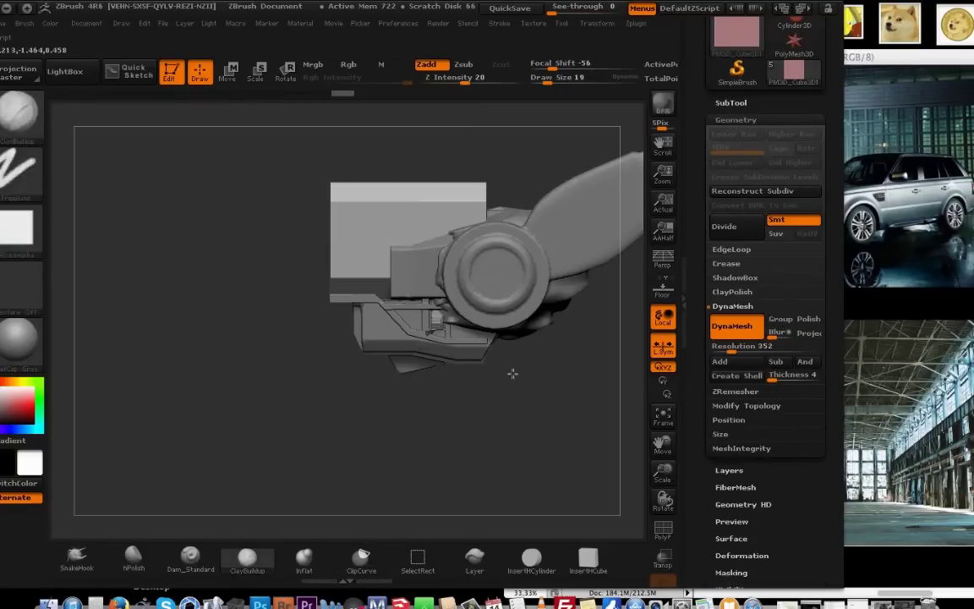
Scale and move the beveled cube into a shallow block covering the upper front of the face.
drag(357, 164, 358, 206)
shift+drag(211, 259, 364, 259)
shift+drag(323, 257, 450, 257)
mouse_move(524, 398)
mouse_down()
mouse_move(450, 422)
mouse_move(364, 423)
mouse_up()
mouse_move(304, 288)
shift+mouse_down()
mouse_move(283, 226)
mouse_move(305, 182)
shift+mouse_up()
mouse_move(220, 178)
shift+mouse_down()
mouse_move(485, 191)
mouse_move(253, 195)
shift+mouse_up()
shift+drag(360, 258, 216, 281)
Mask the upper front block and extend its narrow unmasked center section down over the lower face by about 0.27 units.
drag(356, 432, 483, 439)
key(q)
ctrl+drag(287, 411, 314, 292)
drag(440, 415, 346, 414)
drag(292, 251, 272, 250)
shift+drag(355, 423, 439, 423)
drag(248, 250, 248, 264)
drag(397, 391, 329, 423)
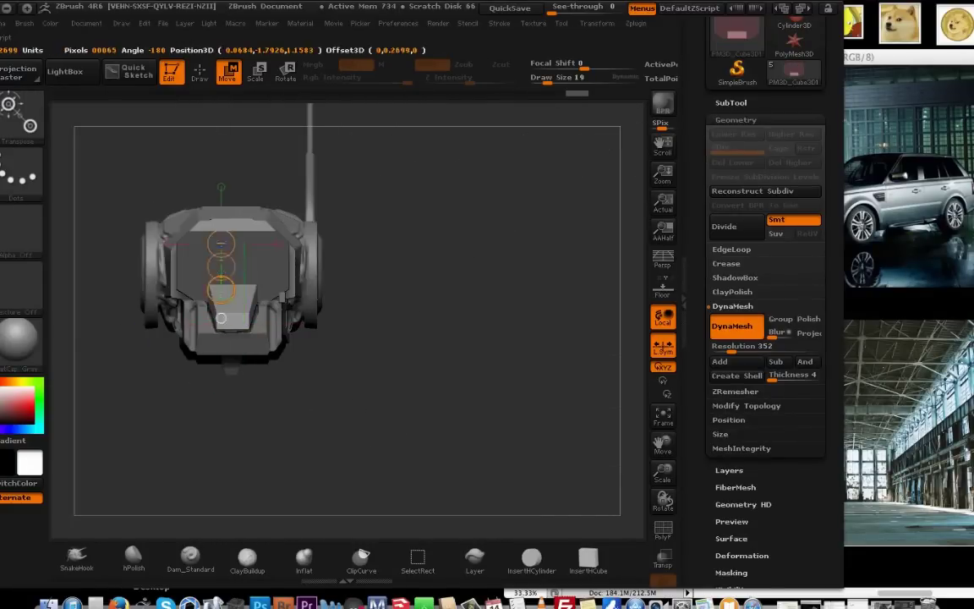
mouse_move(397, 391)
mouse_down()
mouse_move(321, 386)
mouse_move(343, 446)
mouse_move(423, 435)
mouse_up()
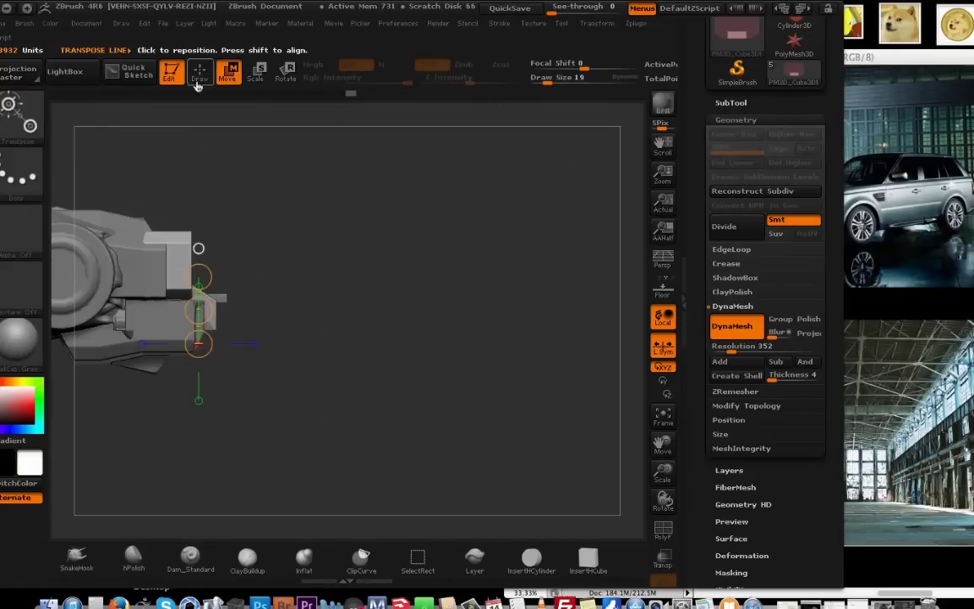
Trim the upper front block in side profile with ClipCurve.
click(199, 79)
mouse_move(423, 380)
mouse_down()
mouse_move(347, 414)
mouse_move(342, 473)
mouse_up()
mouse_move(178, 343)
ctrl+shift+mouse_down()
mouse_move(207, 300)
mouse_move(200, 283)
ctrl+shift+mouse_up()
mouse_move(355, 448)
mouse_down()
mouse_move(305, 422)
mouse_move(298, 430)
mouse_up()
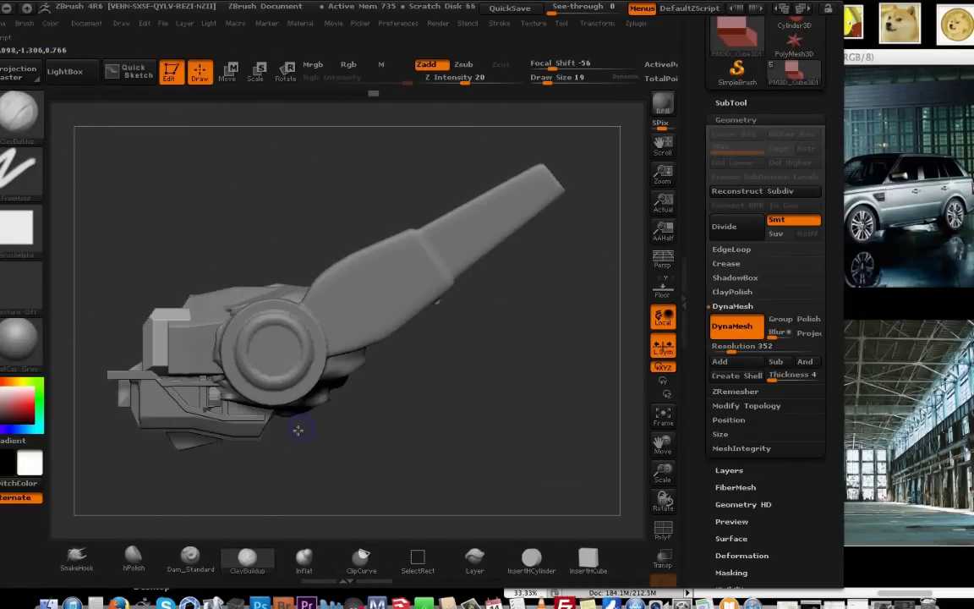
ctrl+shift+drag(121, 324, 119, 318)
Offset the unmasked part of the upper front block in depth with Transpose.
mouse_move(170, 254)
mouse_down()
mouse_move(461, 322)
mouse_move(440, 313)
mouse_up()
click(228, 80)
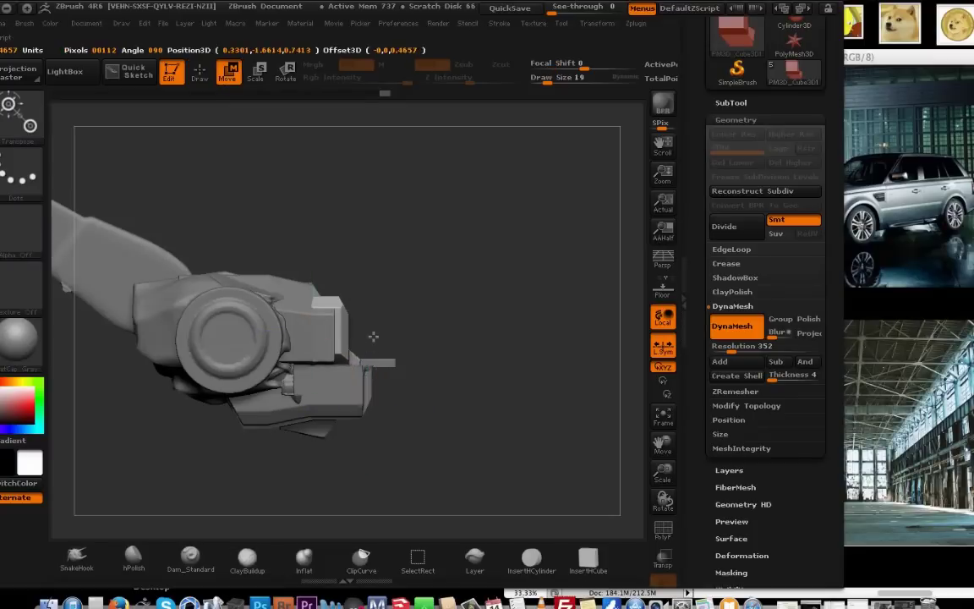
drag(377, 332, 377, 412)
alt+drag(506, 504, 429, 500)
Polish the head's joint area behind the strut frame with hPolish and reselect the upper front block.
alt+click(327, 379)
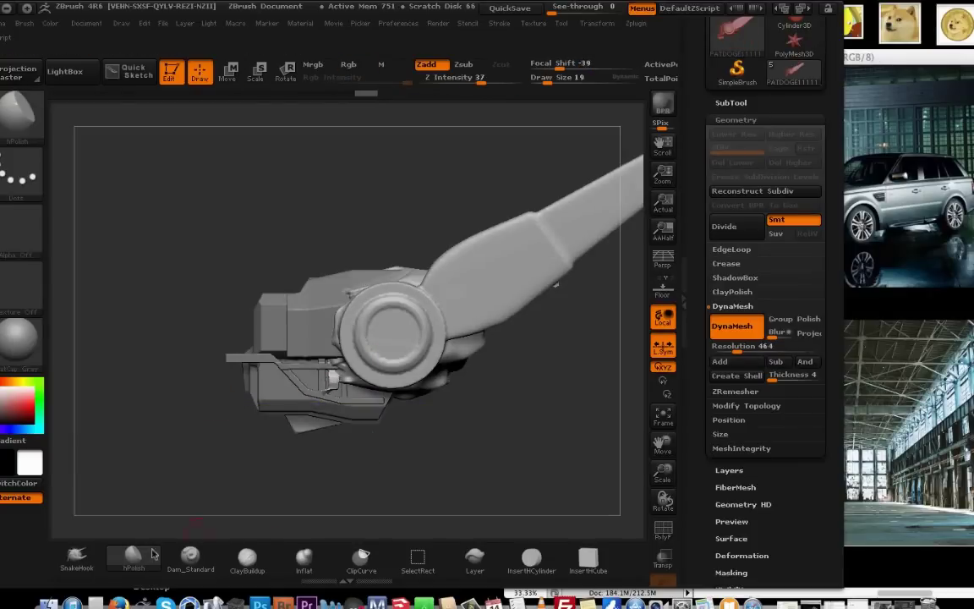
mouse_move(353, 396)
mouse_down()
mouse_move(541, 385)
mouse_move(437, 381)
mouse_move(343, 393)
mouse_up()
alt+click(269, 323)
key(w)
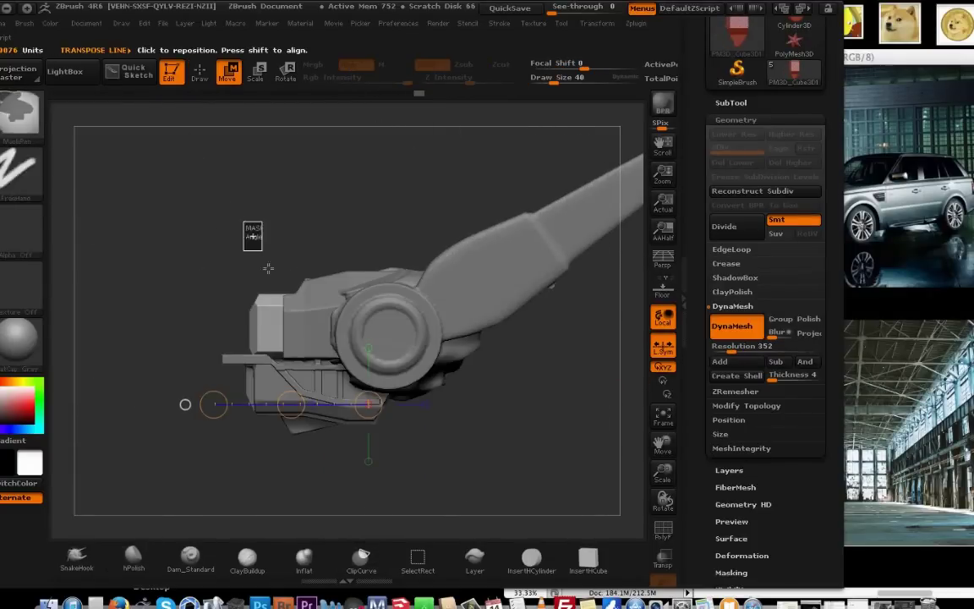
drag(300, 489, 340, 484)
Duplicate the side strut frame and mirror the copy to the opposite side of the head.
alt+click(298, 378)
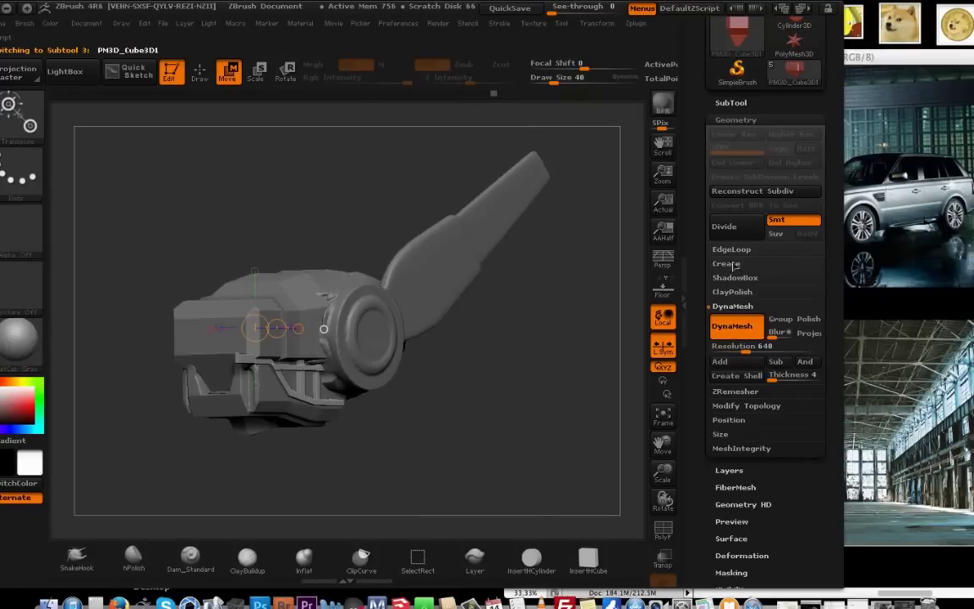
click(732, 103)
drag(747, 569, 745, 495)
click(744, 497)
drag(532, 288, 495, 388)
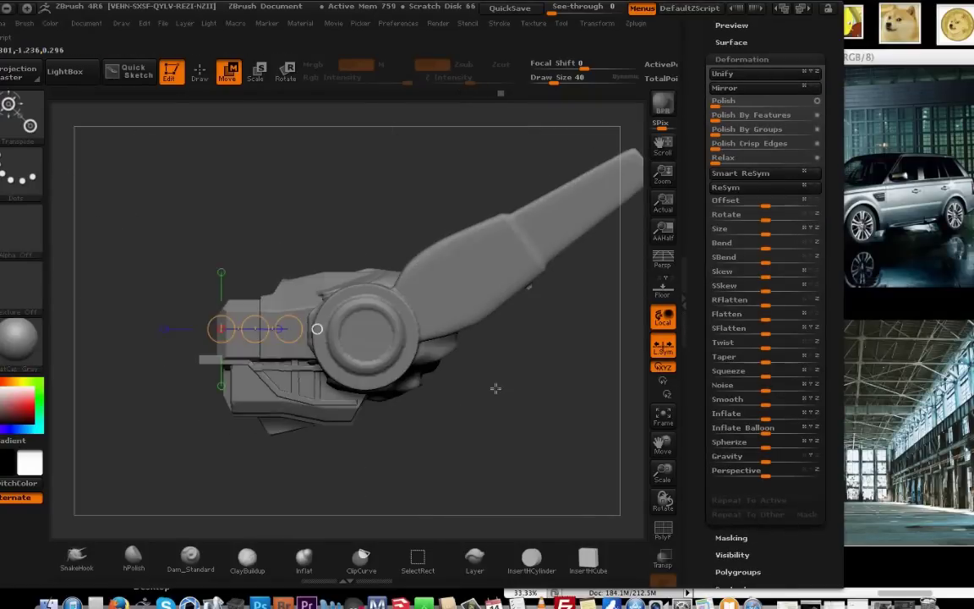
Trim the forward-protruding upper bars of both strut frames near the face front with ClipCurve.
drag(188, 460, 355, 465)
alt+click(232, 381)
ctrl+shift+drag(284, 425, 276, 301)
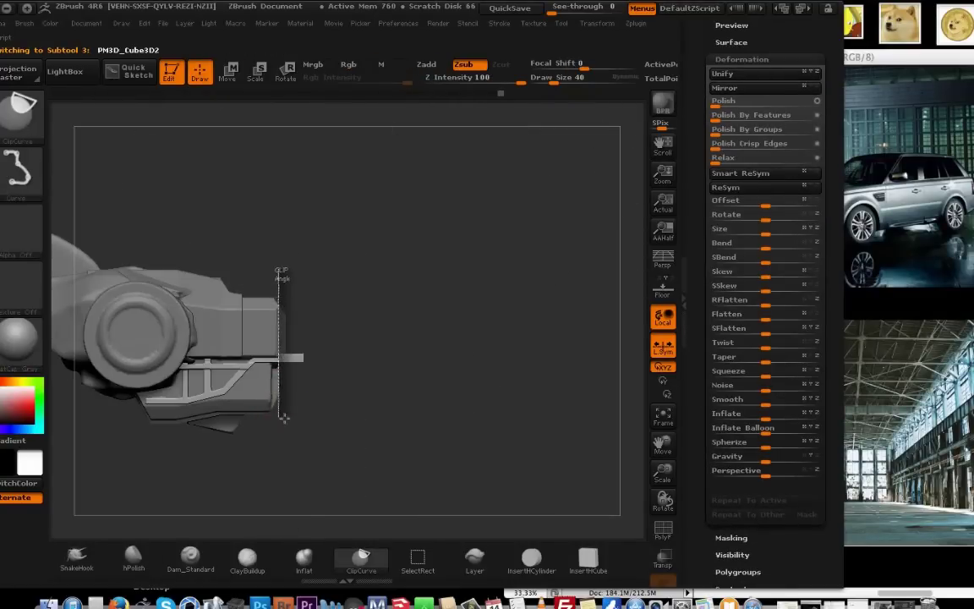
ctrl+shift+drag(285, 418, 284, 420)
mouse_move(456, 364)
shift+mouse_down()
mouse_move(286, 359)
mouse_move(330, 394)
mouse_move(452, 415)
mouse_move(464, 498)
mouse_move(457, 367)
mouse_move(517, 351)
shift+mouse_up()
Insert a cylinder as a new subtool.
drag(700, 253, 700, 445)
key(F2)
click(732, 131)
click(796, 470)
click(549, 272)
shift+drag(548, 271, 579, 359)
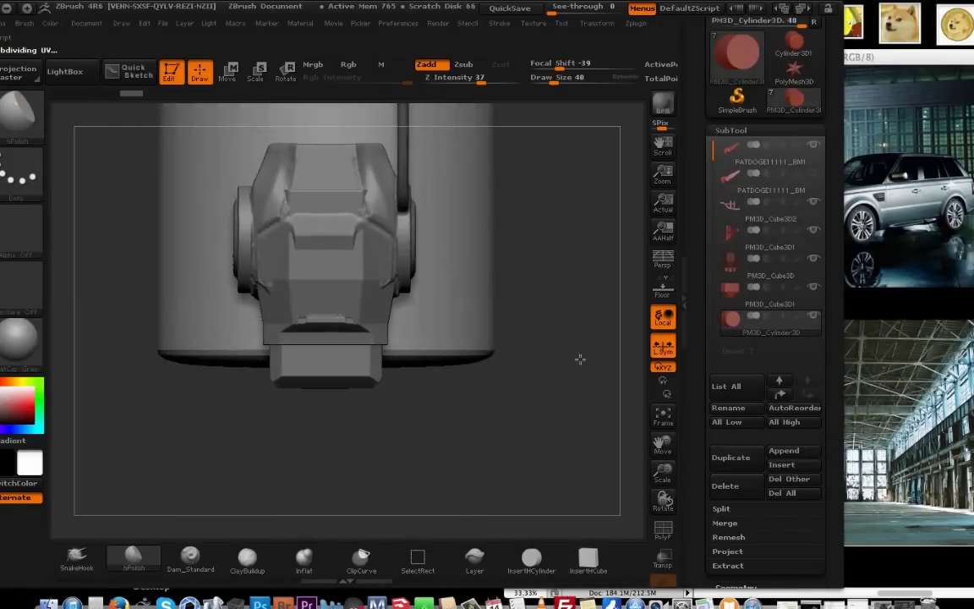
Rotate the cylinder to lie horizontally across the face, scale it down and raise it toward the lower front.
alt+drag(583, 173, 602, 387)
click(286, 72)
shift+drag(453, 283, 339, 169)
click(229, 71)
drag(339, 226, 236, 474)
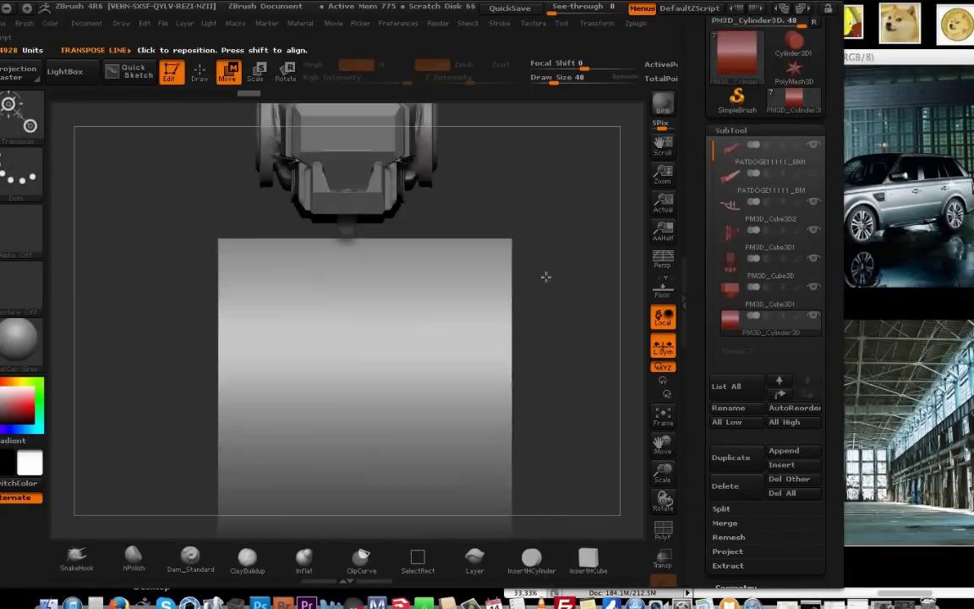
shift+drag(545, 276, 423, 276)
shift+drag(323, 419, 319, 288)
click(256, 72)
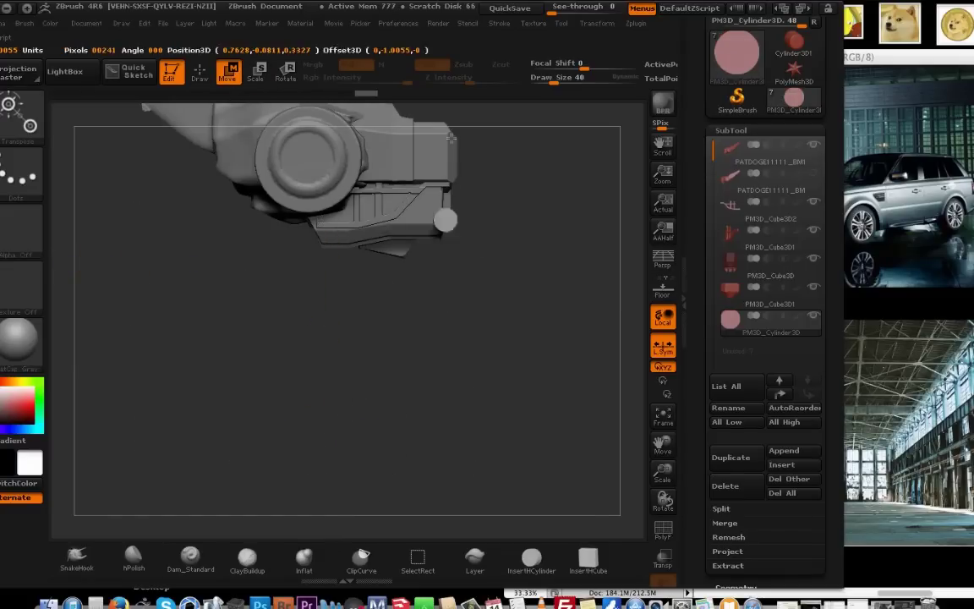
Scale the horizontal cylinder and fit it into the recess on the lower front of the face block.
shift+drag(507, 279, 381, 279)
drag(343, 230, 224, 228)
drag(364, 433, 422, 339)
drag(383, 275, 383, 286)
drag(372, 372, 499, 389)
click(256, 72)
drag(355, 301, 406, 250)
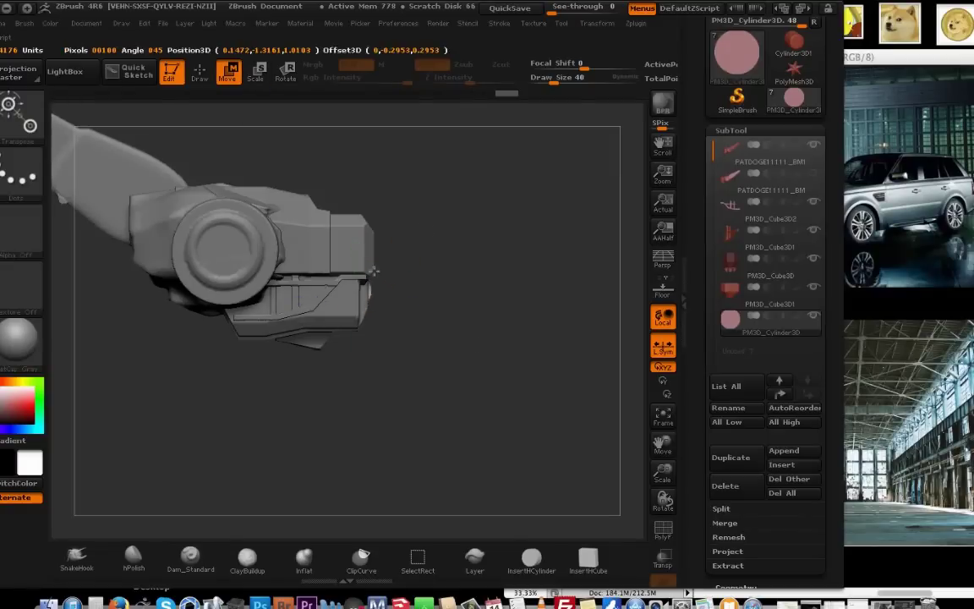
Adjust the horizontal cylinder's placement across the width of the recess with Transpose.
shift+drag(507, 381, 389, 381)
drag(347, 276, 506, 275)
shift+drag(508, 440, 507, 346)
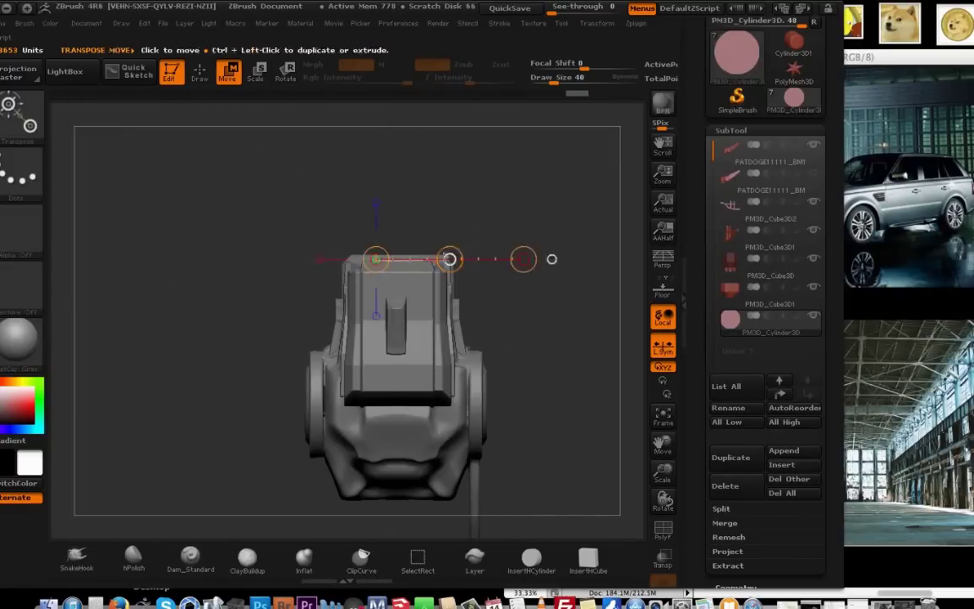
Duplicate the cylinder, turn the copy vertical and place it at the underside of the lower face.
drag(455, 231, 603, 389)
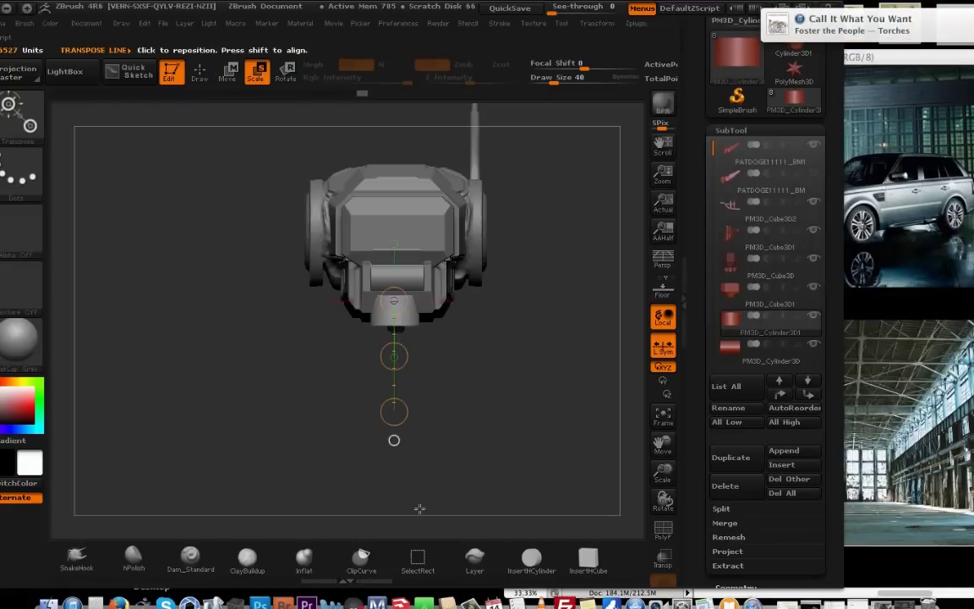
shift+drag(357, 366, 415, 341)
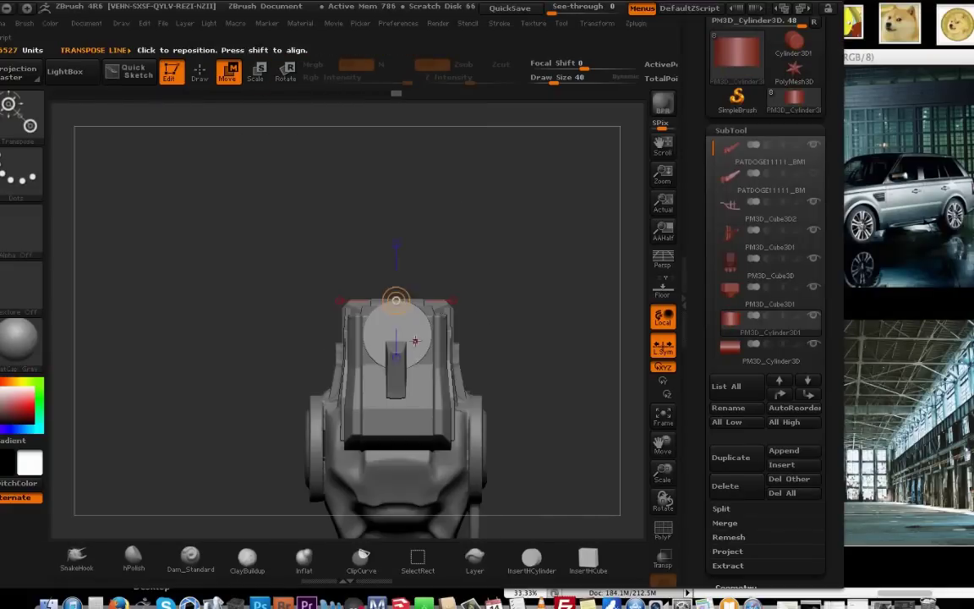
drag(415, 287, 454, 279)
Mask a rectangle on the face block's underside, invert the mask and offset that area vertically about 0.36 units.
alt+click(401, 355)
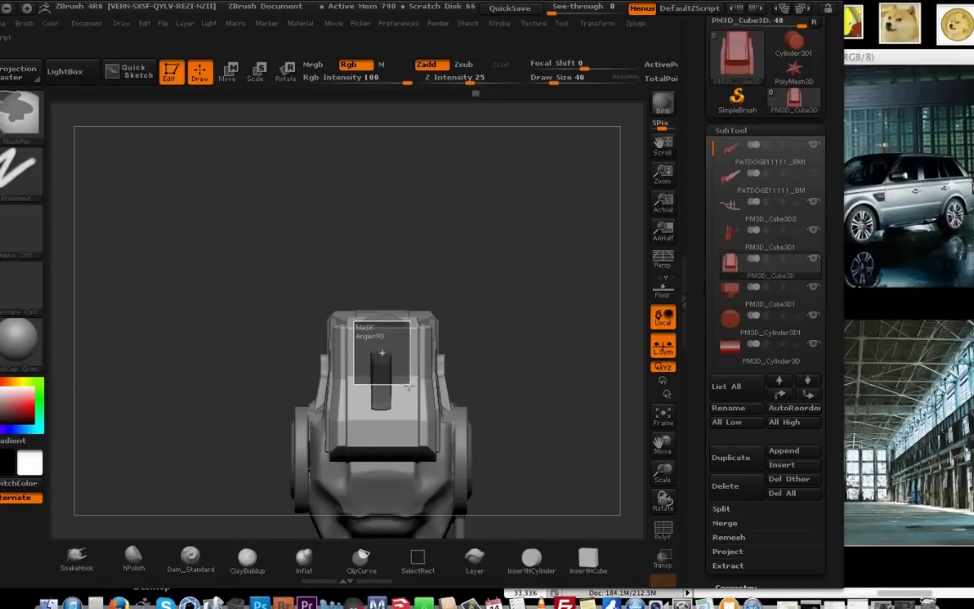
ctrl+drag(409, 386, 411, 386)
shift+drag(499, 279, 498, 356)
ctrl+click(485, 203)
key(w)
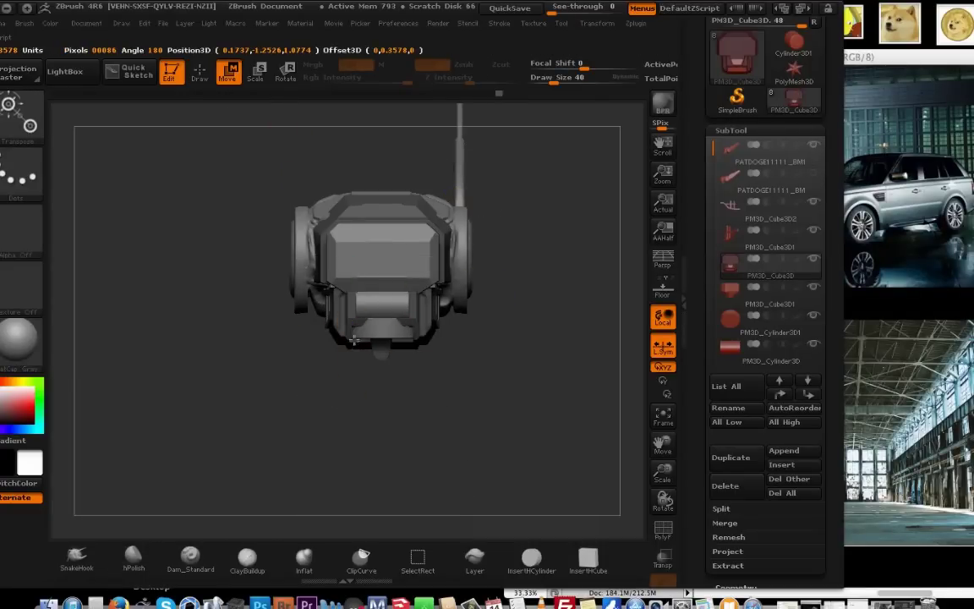
drag(424, 345, 279, 227)
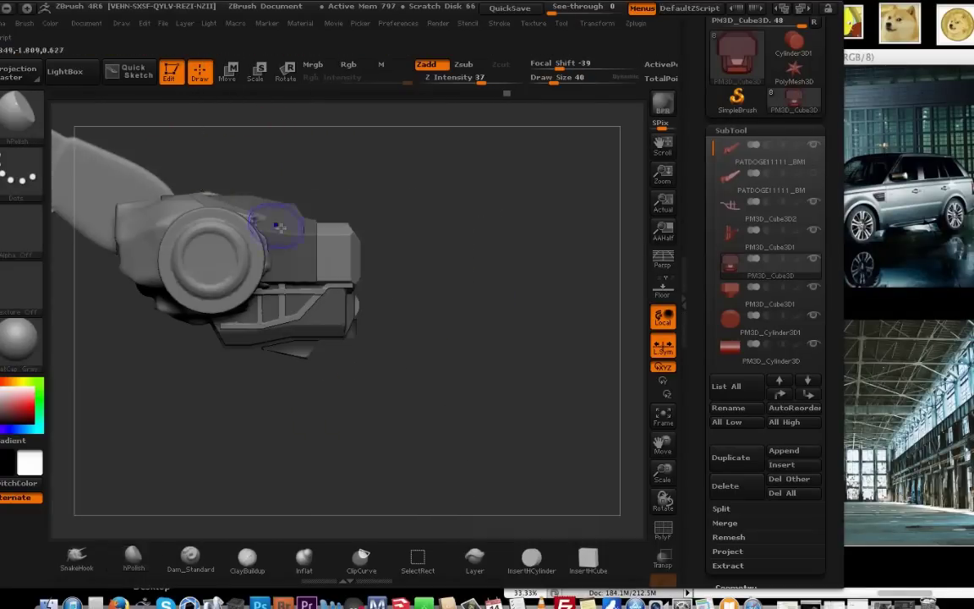
Adjust the recess in the face block's lower front with Transpose and clear the mask.
shift+drag(415, 242, 325, 288)
key(w)
ctrl+drag(345, 380, 354, 389)
key(q)
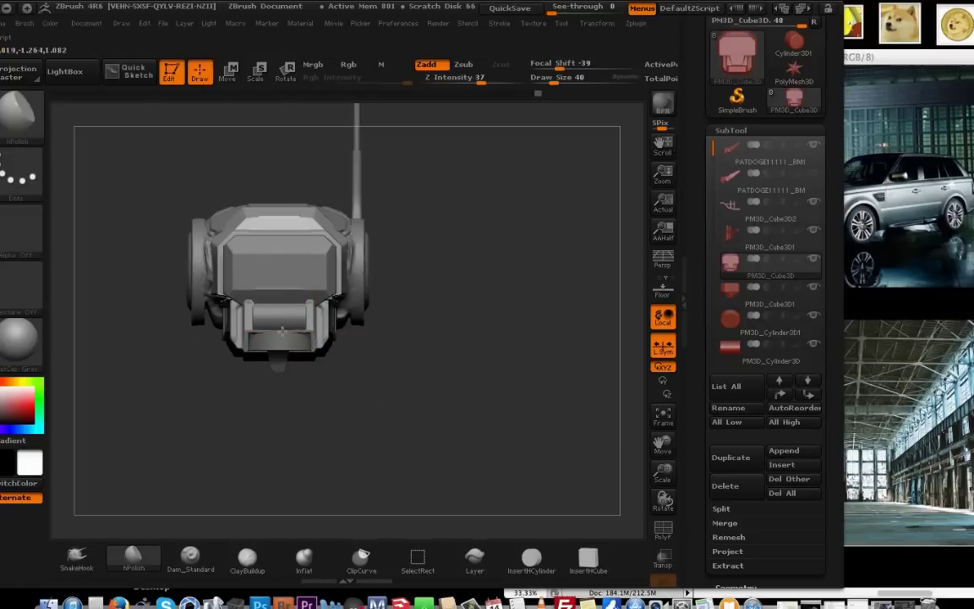
Mask the front half of the vertical cylinder and pull its unmasked sections backward and outward with Transpose.
drag(277, 380, 340, 284)
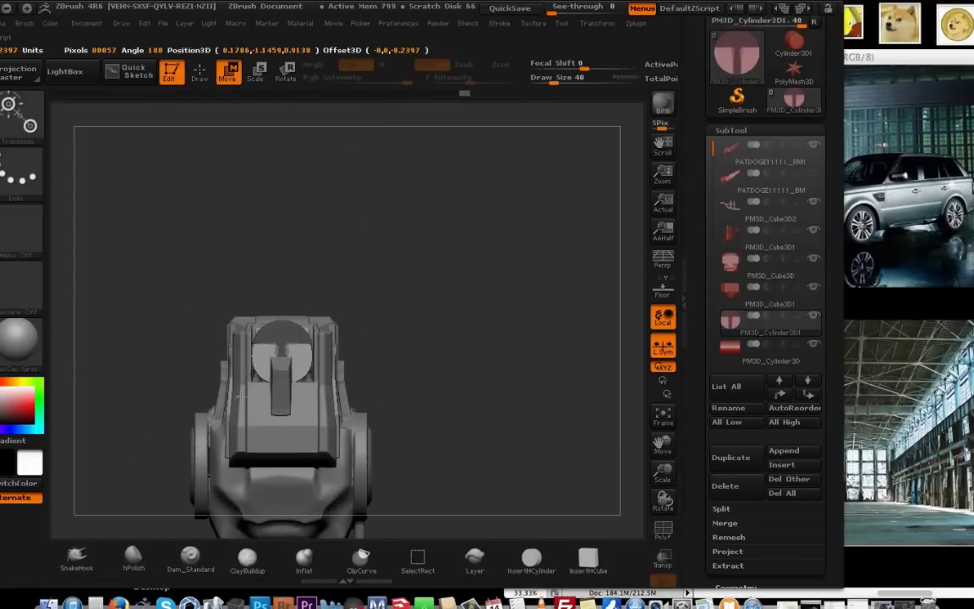
alt+drag(594, 355, 596, 424)
drag(218, 288, 225, 294)
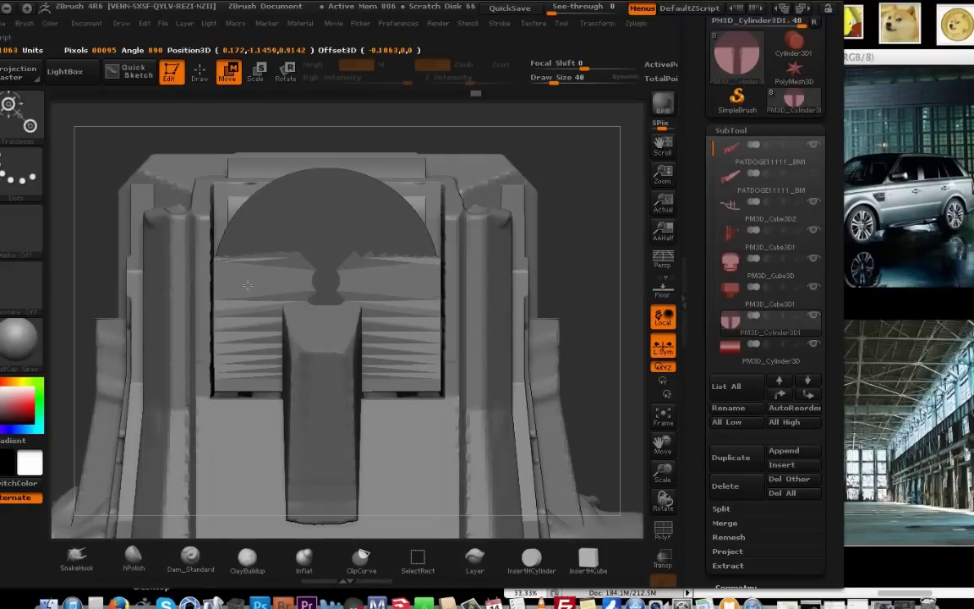
Clear the mask on the vertical cylinder and convert it to DynaMesh without freezing its subdivision levels.
ctrl+drag(560, 220, 575, 232)
drag(750, 584, 750, 444)
click(749, 443)
click(735, 237)
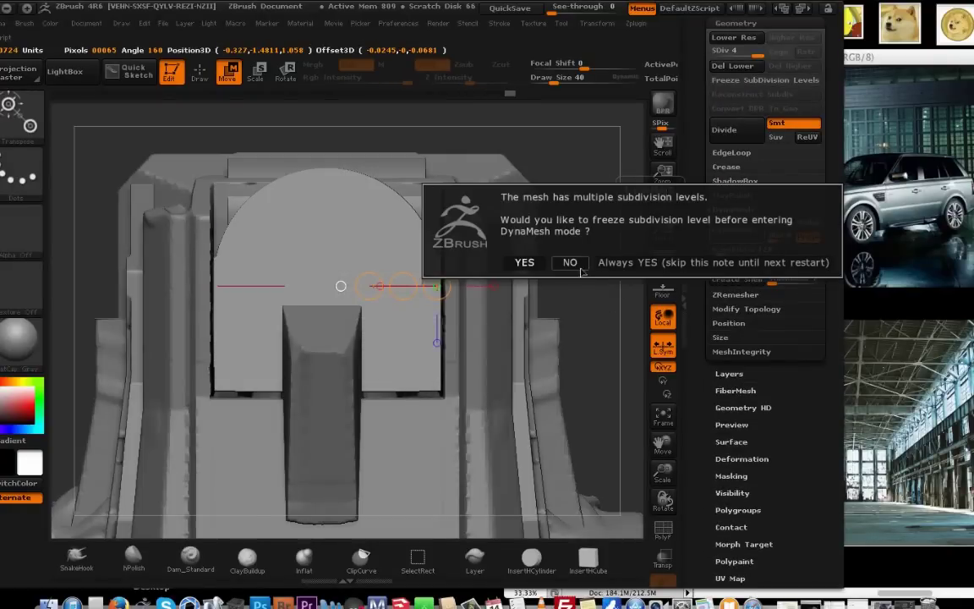
click(571, 263)
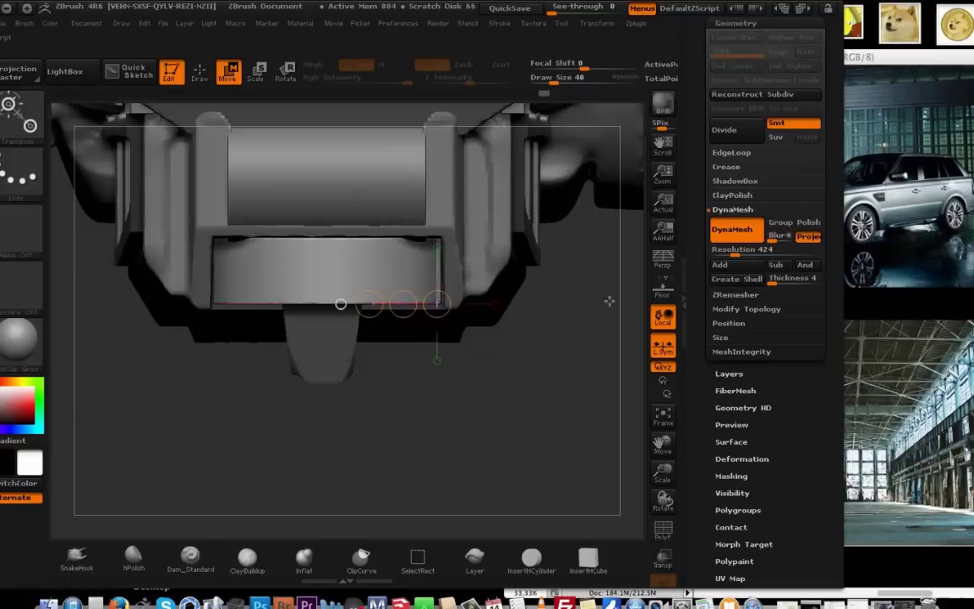
Isolate the cylinder's rounded front section with an inverted rectangular mask, reshape it with Transpose and clear the mask.
drag(606, 300, 236, 88)
key(q)
ctrl+drag(241, 199, 451, 372)
ctrl+click(410, 211)
key(w)
shift+drag(361, 370, 361, 294)
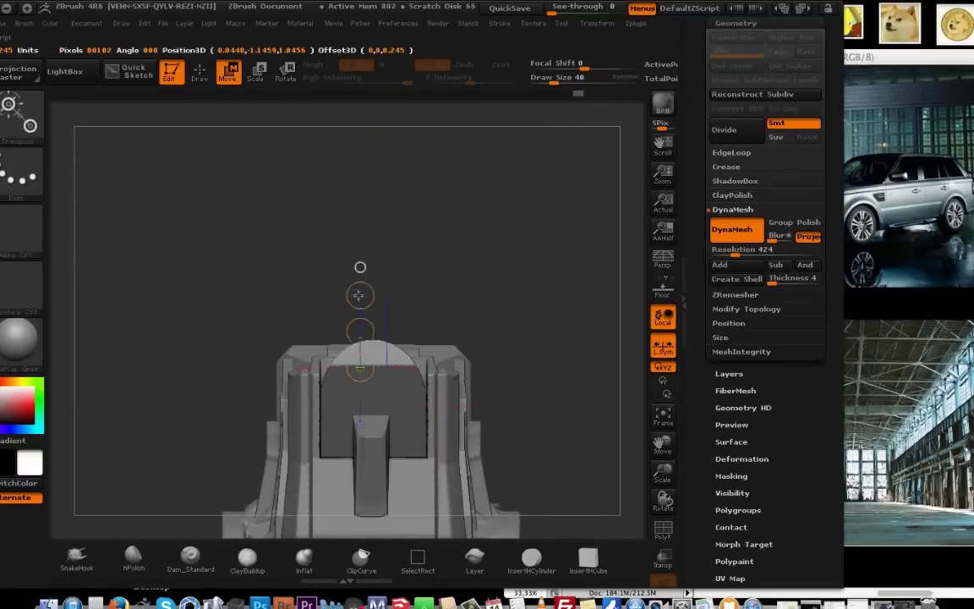
mouse_move(499, 253)
mouse_down()
mouse_move(476, 407)
mouse_move(385, 423)
mouse_up()
mouse_move(390, 453)
ctrl+mouse_down()
mouse_move(412, 481)
mouse_move(372, 478)
ctrl+mouse_up()
shift+drag(443, 357, 298, 356)
drag(279, 449, 601, 457)
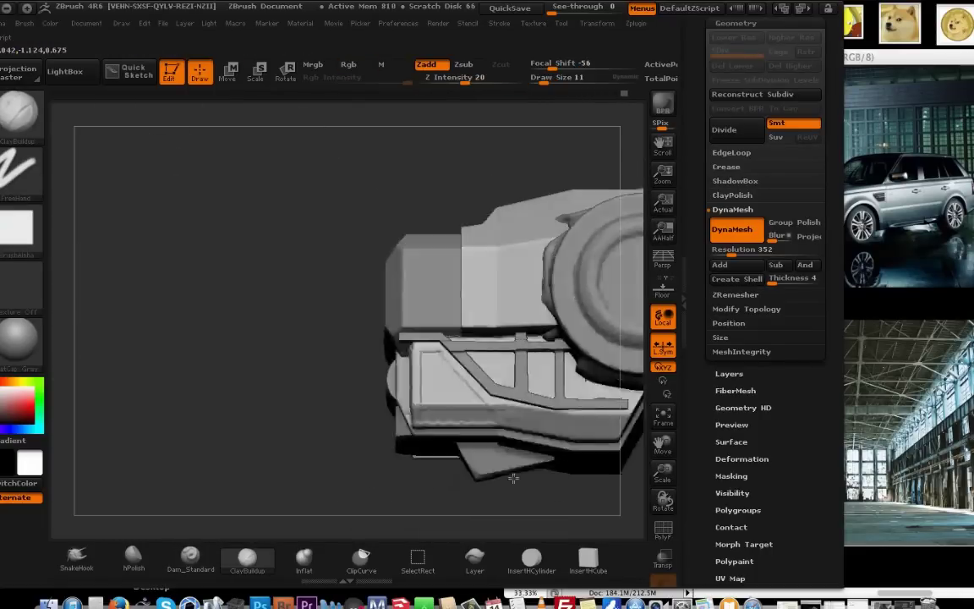
Adjust the lower face around the jaw opening with Transpose and save the tool as PATDOGE11111_BM1.
drag(513, 479, 476, 429)
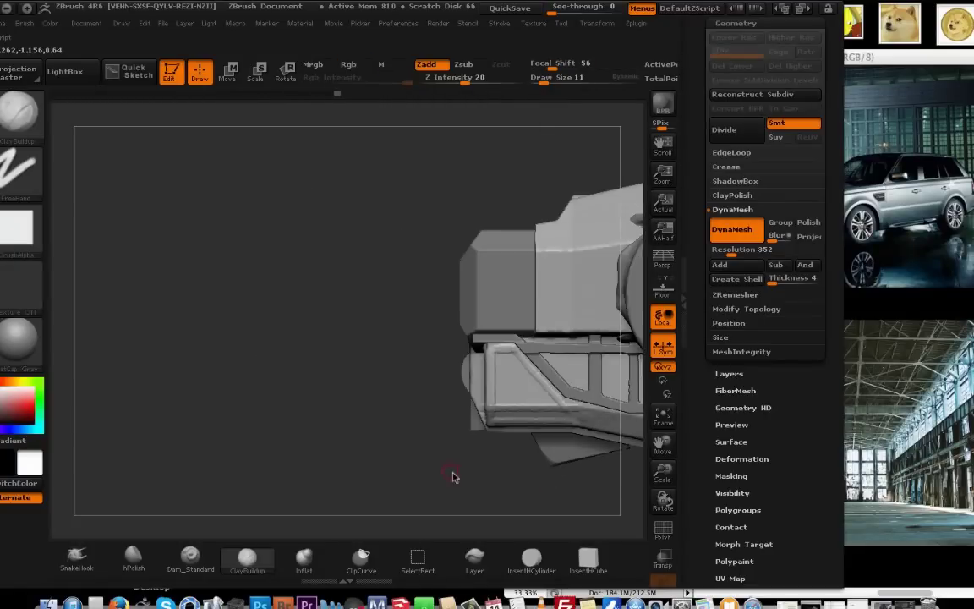
key(w)
drag(397, 446, 561, 446)
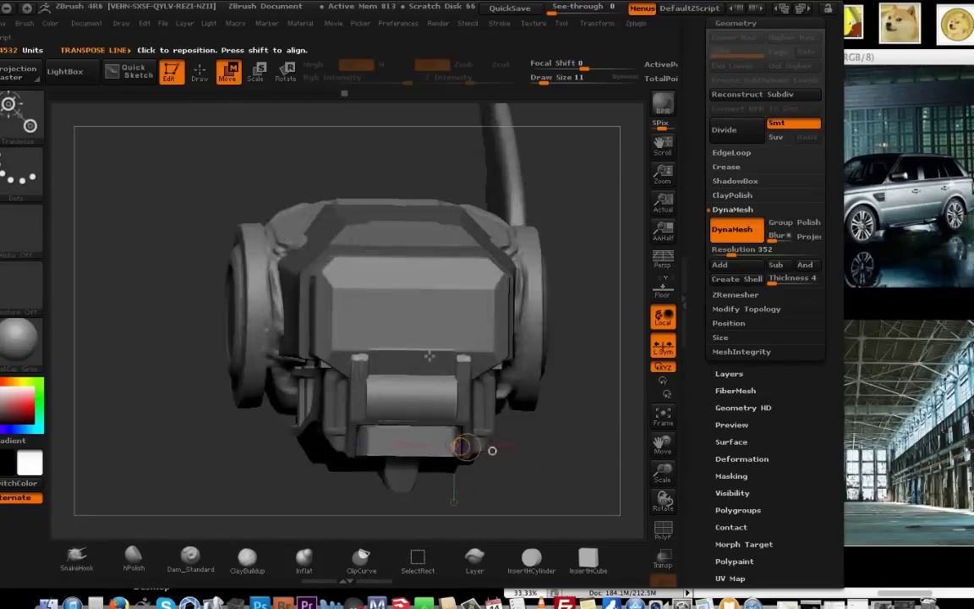
shift+drag(429, 356, 507, 400)
ctrl+click(588, 446)
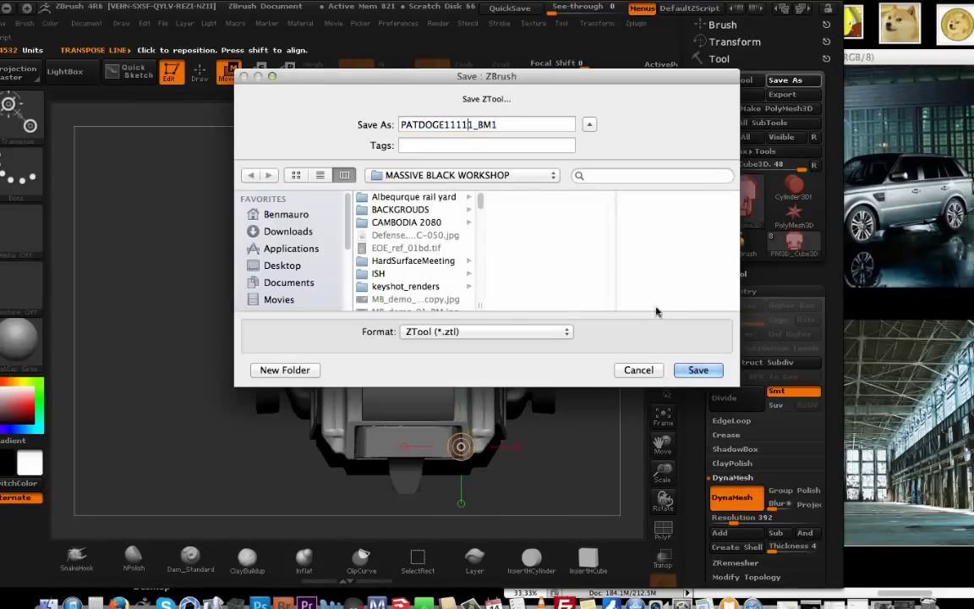
key(Return)
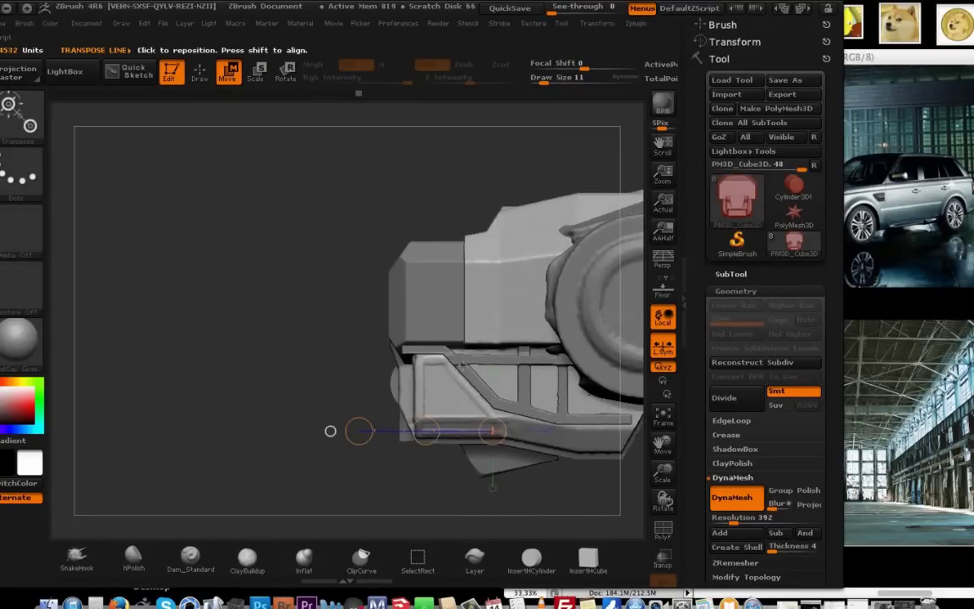
Mask two narrow horizontal strips on the upper head's side and trim them to short tabs at its front edge.
drag(218, 211, 592, 254)
key(q)
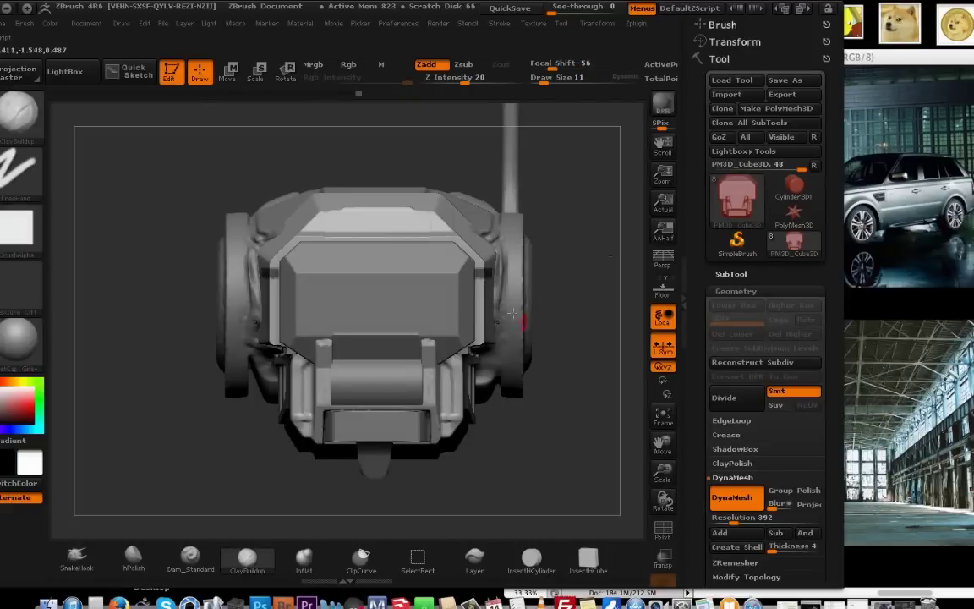
right_drag(512, 314, 507, 316)
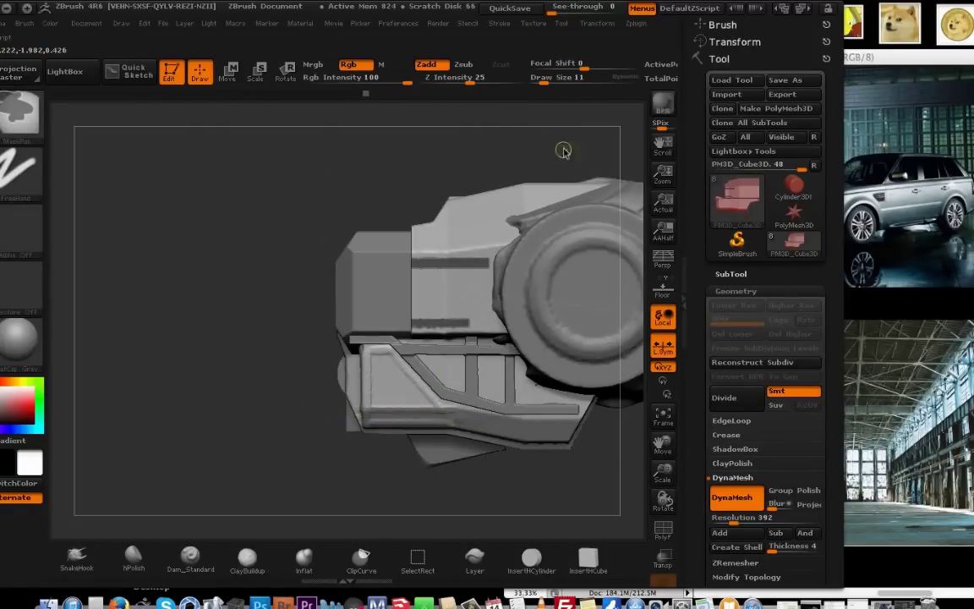
ctrl+drag(561, 127, 425, 327)
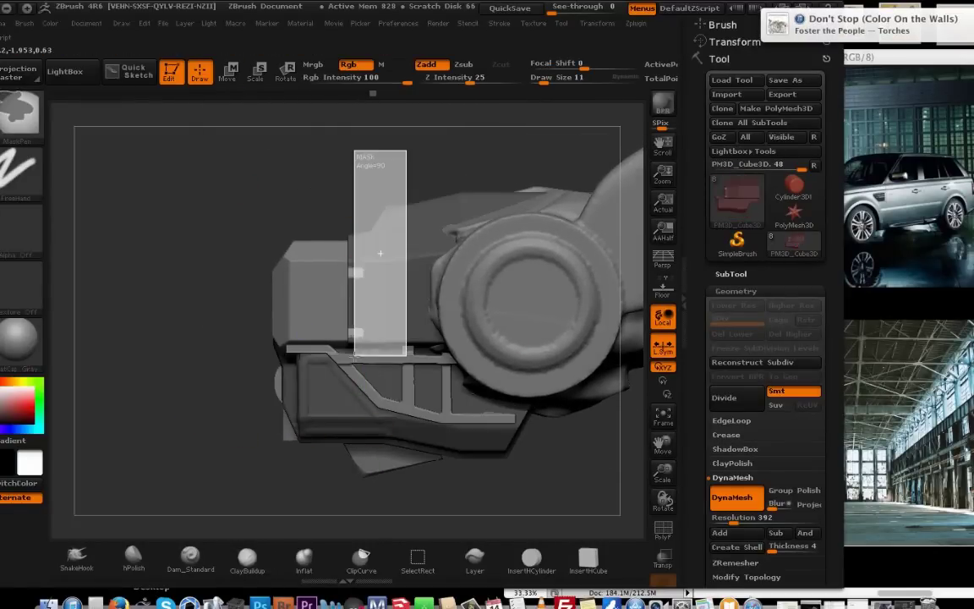
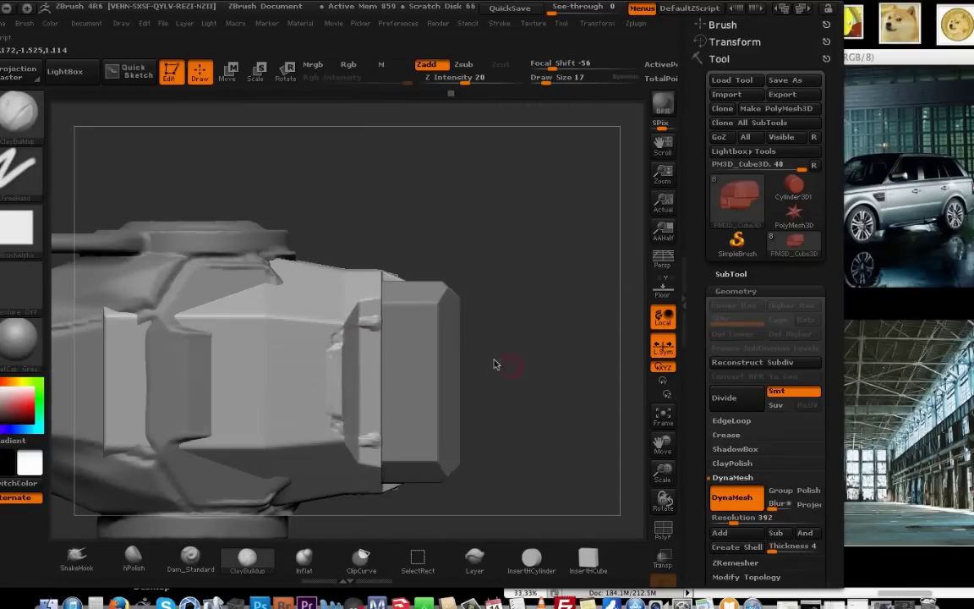
Adjust the two prongs flanking the jaw's horizontal cylinder with Transpose and clear the mask.
drag(496, 365, 388, 295)
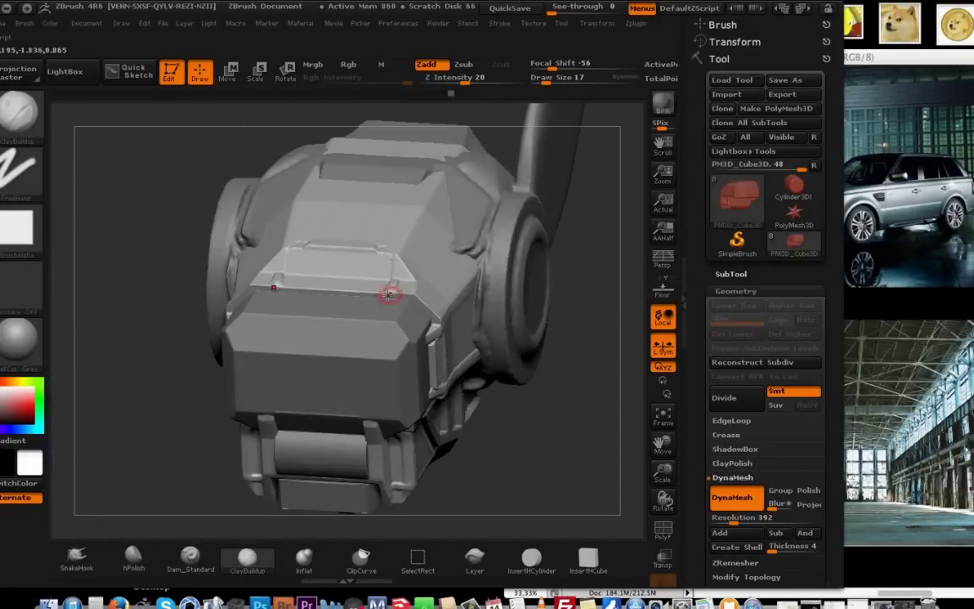
drag(392, 258, 538, 424)
alt+click(306, 310)
key(w)
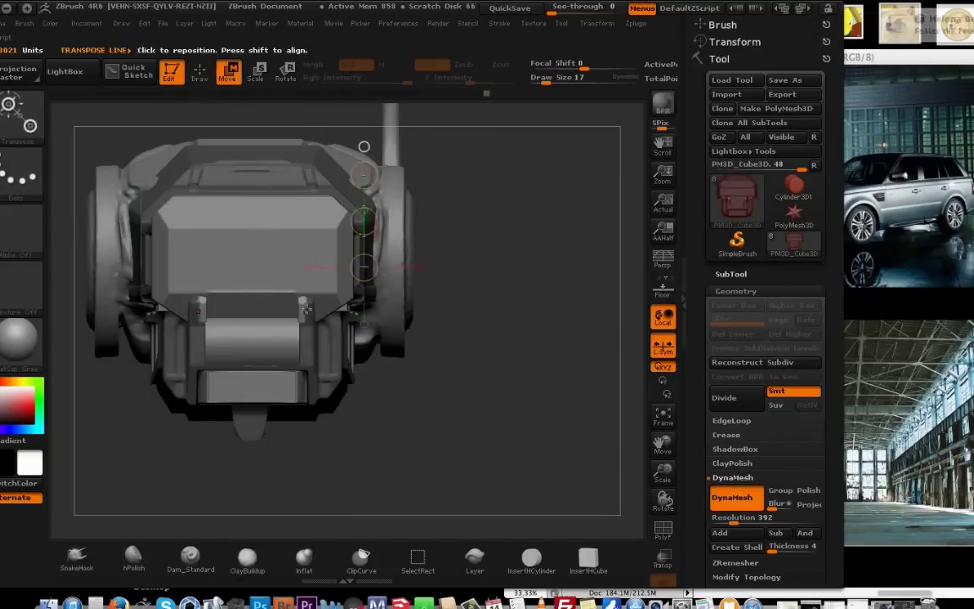
mouse_move(440, 423)
mouse_down()
mouse_move(221, 454)
mouse_move(232, 463)
mouse_up()
mouse_move(231, 464)
shift+mouse_down()
mouse_move(332, 485)
mouse_move(356, 504)
shift+mouse_up()
key(q)
ctrl+drag(229, 314, 229, 312)
drag(448, 406, 504, 407)
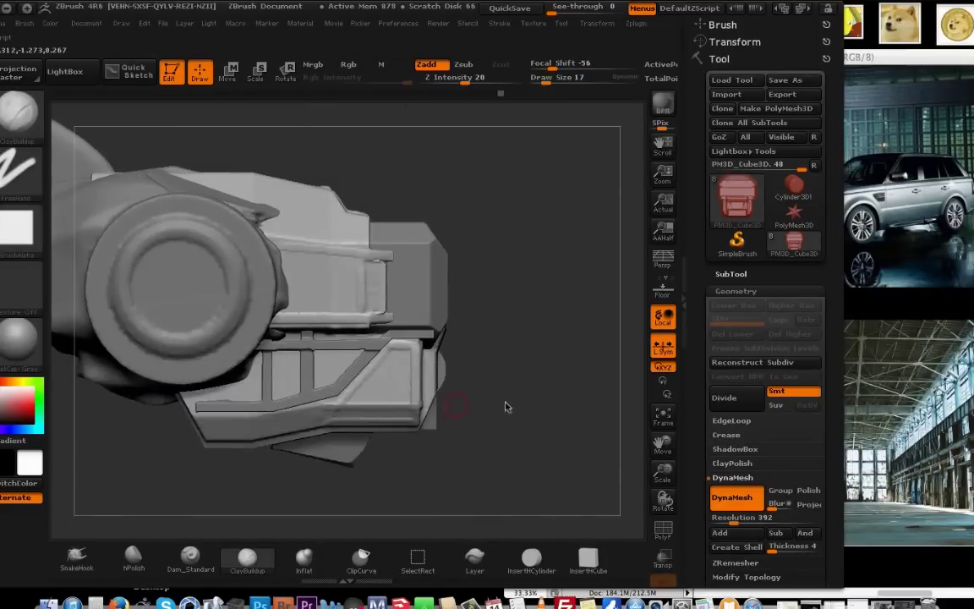
Mask the rear of the head body and reshape the exposed front of the lower face with Transpose.
ctrl+drag(74, 502, 297, 126)
drag(516, 381, 532, 355)
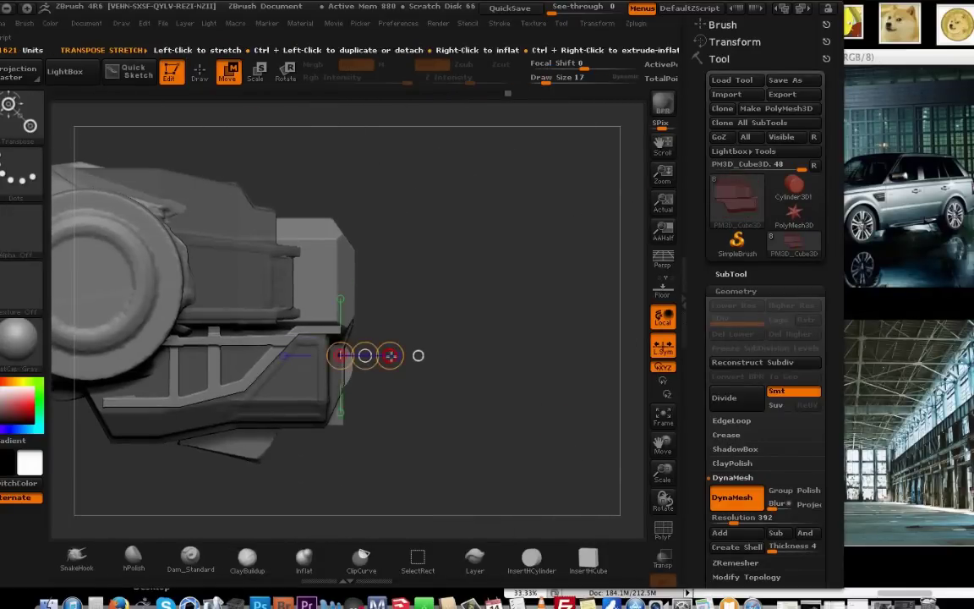
mouse_move(377, 355)
mouse_down()
mouse_move(232, 337)
mouse_move(280, 330)
mouse_move(258, 322)
mouse_up()
click(200, 76)
mouse_move(226, 358)
mouse_down()
mouse_move(298, 285)
mouse_move(228, 321)
mouse_up()
mouse_move(296, 334)
ctrl+shift+mouse_down()
mouse_move(279, 331)
mouse_move(253, 300)
ctrl+shift+mouse_up()
mouse_move(198, 293)
mouse_down()
mouse_move(325, 275)
mouse_move(221, 296)
mouse_up()
Set a vertical Transpose line on the prongs beside the jaw cylinder and step through the undo history to compare the shape.
key(w)
shift+drag(296, 376, 296, 210)
mouse_move(216, 338)
mouse_down()
mouse_move(514, 369)
mouse_move(507, 304)
mouse_move(570, 352)
mouse_move(534, 96)
mouse_up()
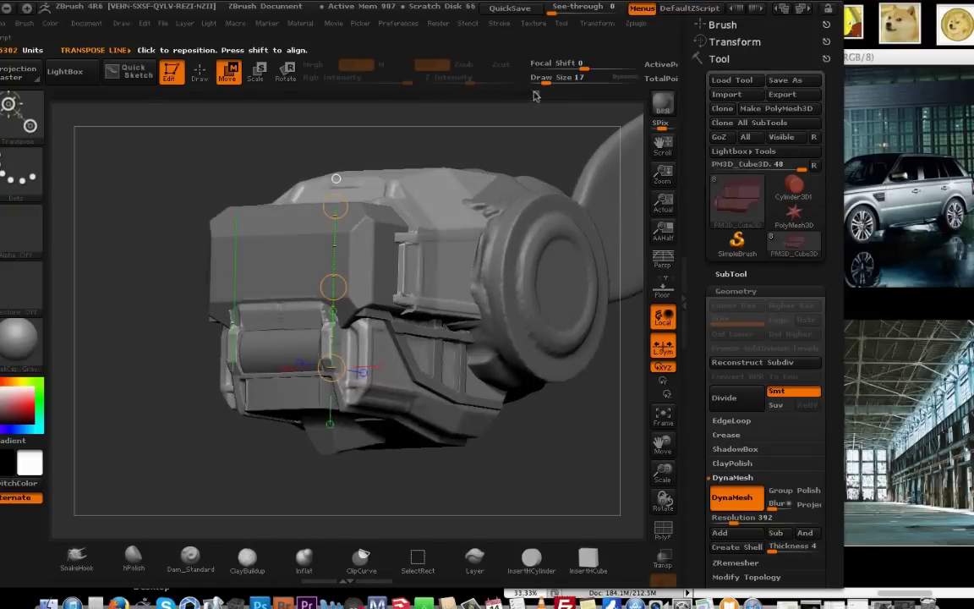
drag(406, 139, 541, 153)
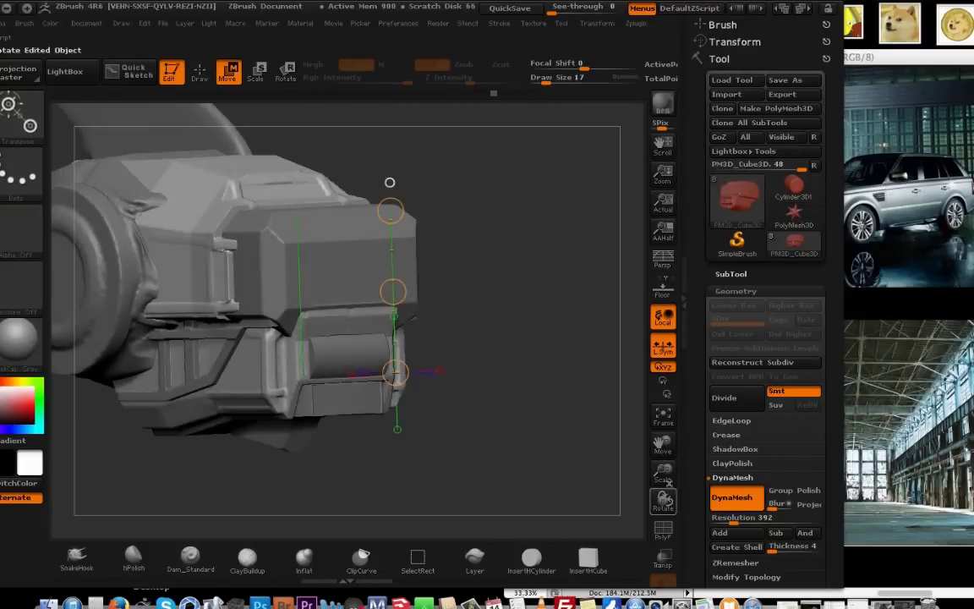
key(q)
click(536, 94)
Isolate the central strip of the upper head's front edge by masking and pull it forward over the face block.
mouse_move(507, 203)
mouse_down()
mouse_move(287, 203)
mouse_move(412, 269)
mouse_up()
shift+drag(442, 302, 535, 487)
drag(483, 427, 508, 356)
ctrl+drag(546, 515, 151, 253)
ctrl+click(127, 270)
drag(110, 279, 127, 355)
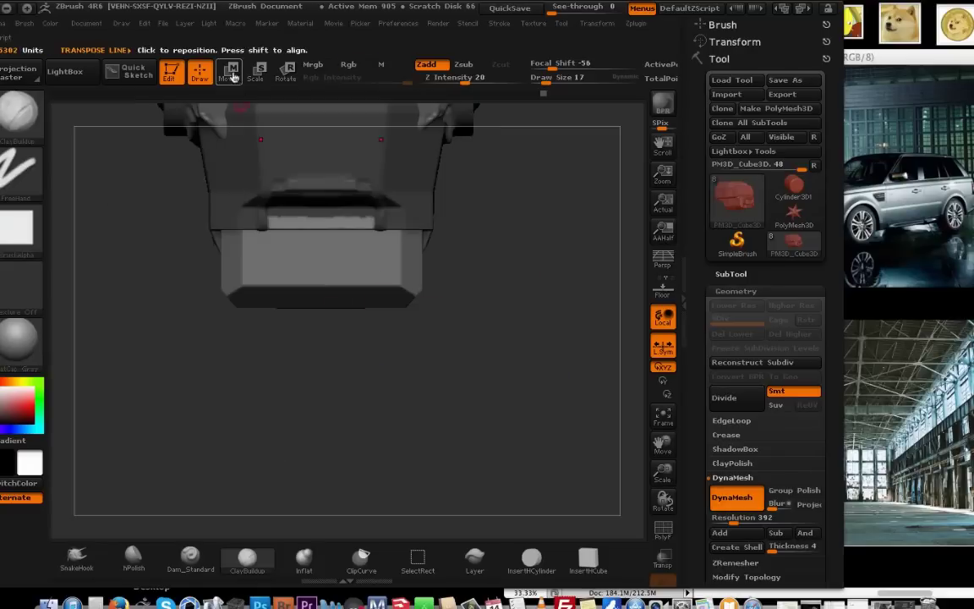
drag(280, 289, 284, 204)
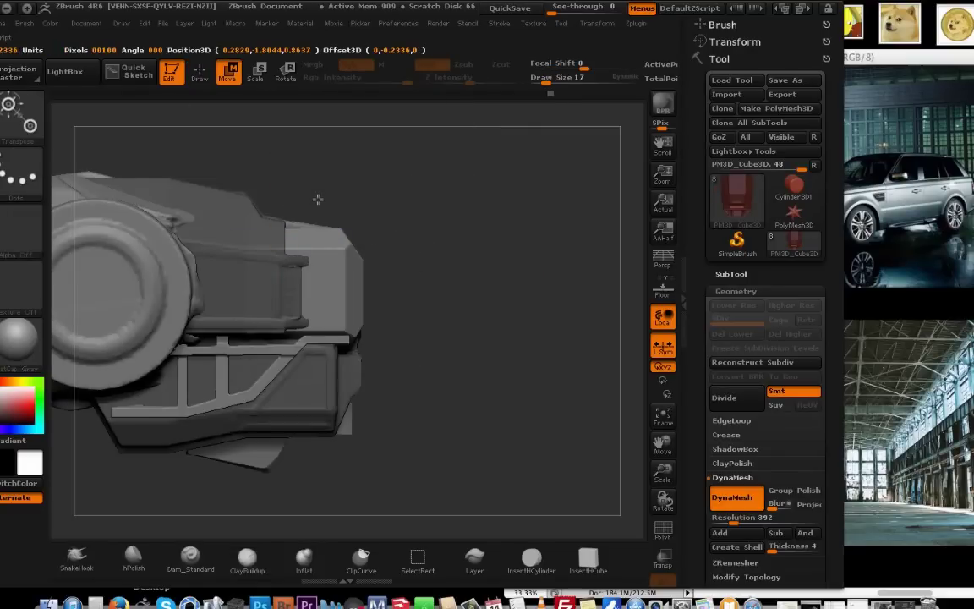
mouse_move(516, 253)
mouse_down()
mouse_move(441, 290)
mouse_move(515, 254)
mouse_move(423, 283)
mouse_move(285, 197)
mouse_move(526, 254)
mouse_move(561, 317)
mouse_move(541, 228)
mouse_up()
Refine the new plate over the face block with hPolish, ClayBuildup and smoothing to form a raised border.
click(200, 73)
click(147, 557)
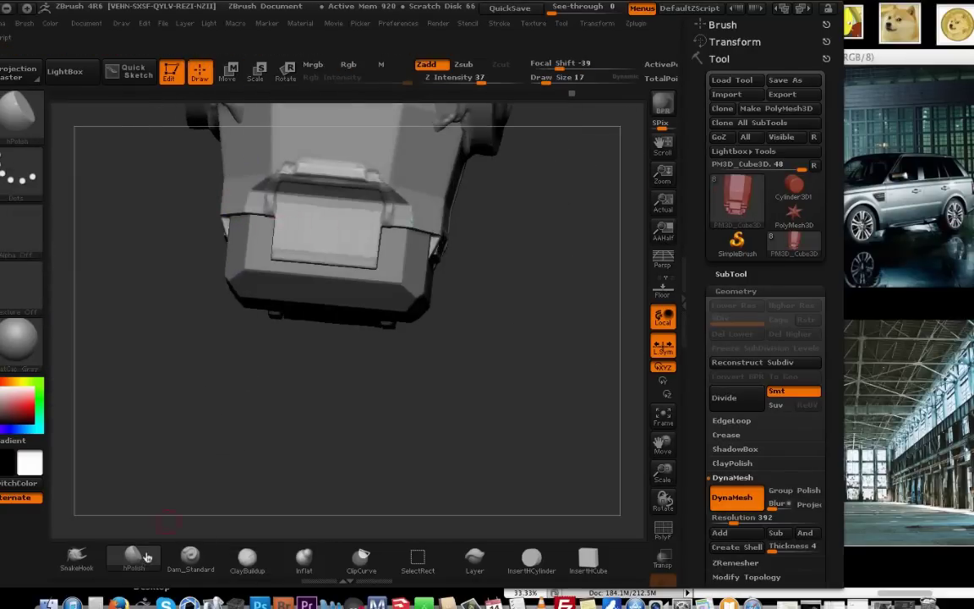
drag(364, 231, 348, 458)
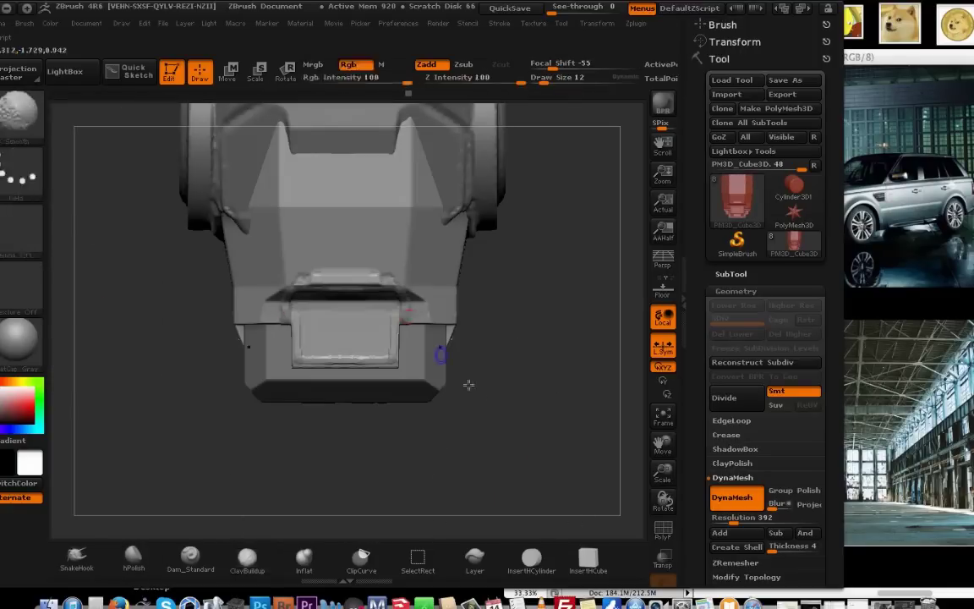
key(b)
key(c)
key(b)
drag(468, 385, 504, 323)
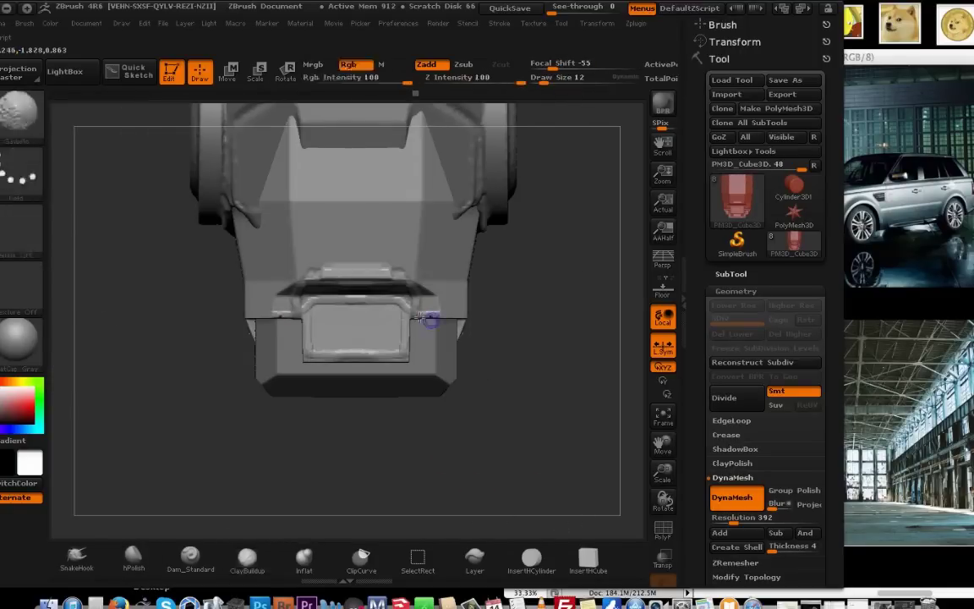
drag(501, 411, 562, 426)
drag(299, 423, 414, 363)
Select the front face block and bevel its front corners with a diagonal ClipCurve cut.
alt+click(428, 310)
ctrl+shift+drag(502, 231, 519, 218)
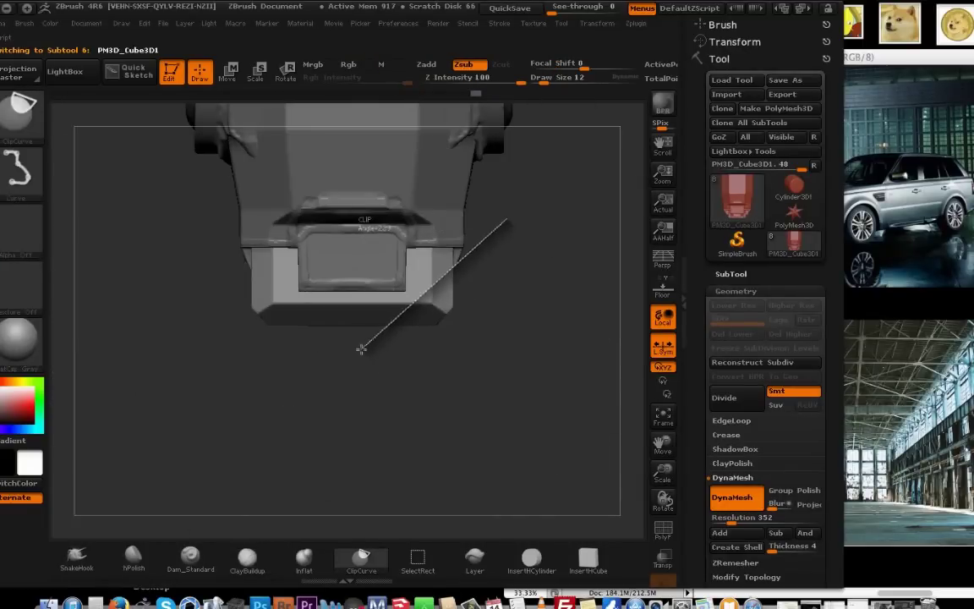
ctrl+shift+drag(361, 348, 355, 355)
drag(355, 406, 364, 237)
mouse_move(448, 408)
ctrl+mouse_down()
mouse_move(425, 358)
mouse_move(425, 398)
mouse_move(460, 399)
ctrl+mouse_up()
Select the main head body, mask its rear and extend the tabs beneath the face block forward with Transpose.
alt+click(413, 423)
ctrl+click(461, 397)
shift+drag(473, 405, 285, 392)
mouse_move(386, 195)
alt+mouse_down()
mouse_move(335, 195)
mouse_move(346, 152)
alt+mouse_up()
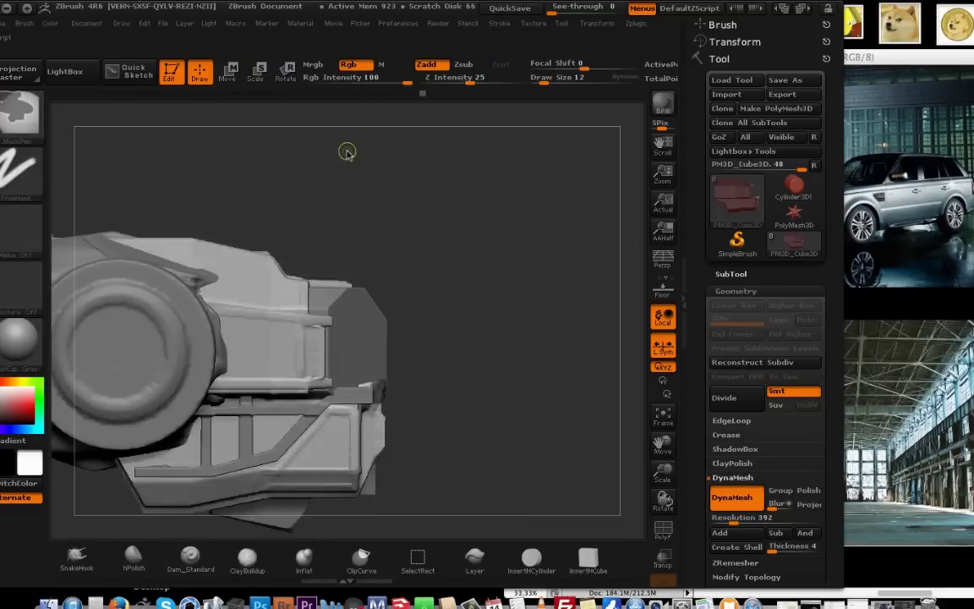
key(w)
mouse_move(365, 392)
mouse_down()
mouse_move(384, 391)
mouse_move(229, 135)
mouse_up()
click(198, 74)
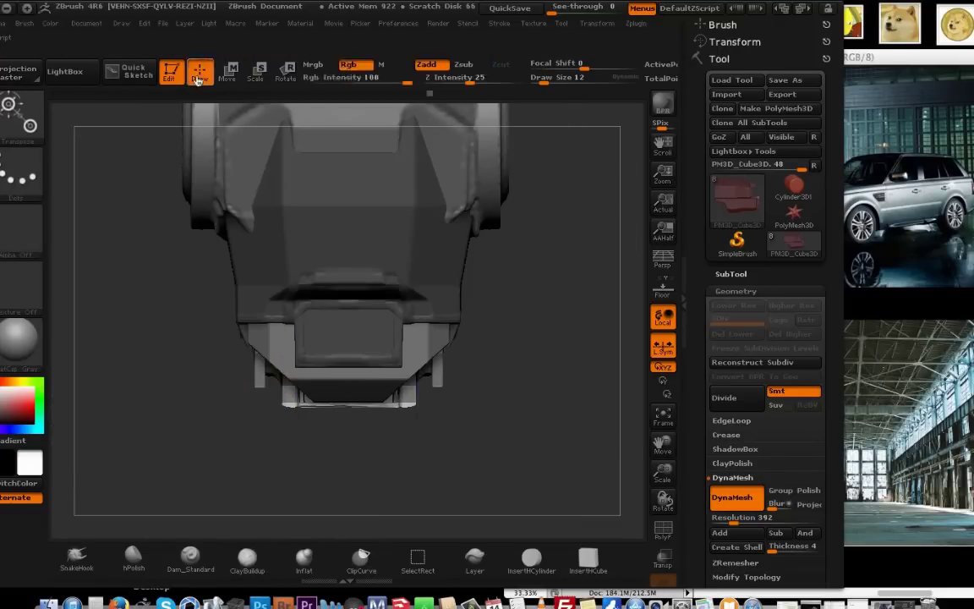
Trim the front ends of the extended tabs with a vertical ClipCurve cut in side view.
ctrl+shift+drag(301, 394, 291, 394)
shift+drag(322, 457, 343, 289)
mouse_move(343, 120)
mouse_down()
mouse_move(336, 145)
mouse_move(423, 182)
mouse_up()
ctrl+shift+drag(348, 247, 350, 366)
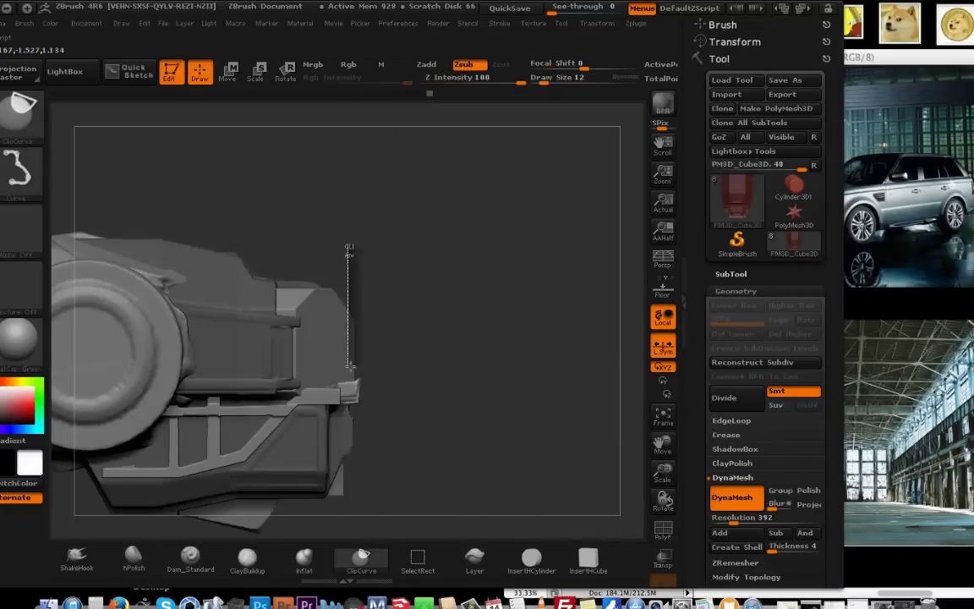
ctrl+shift+drag(403, 386, 404, 387)
Shift the mirrored inner tabs below the face block sideways with Transpose.
drag(406, 387, 356, 415)
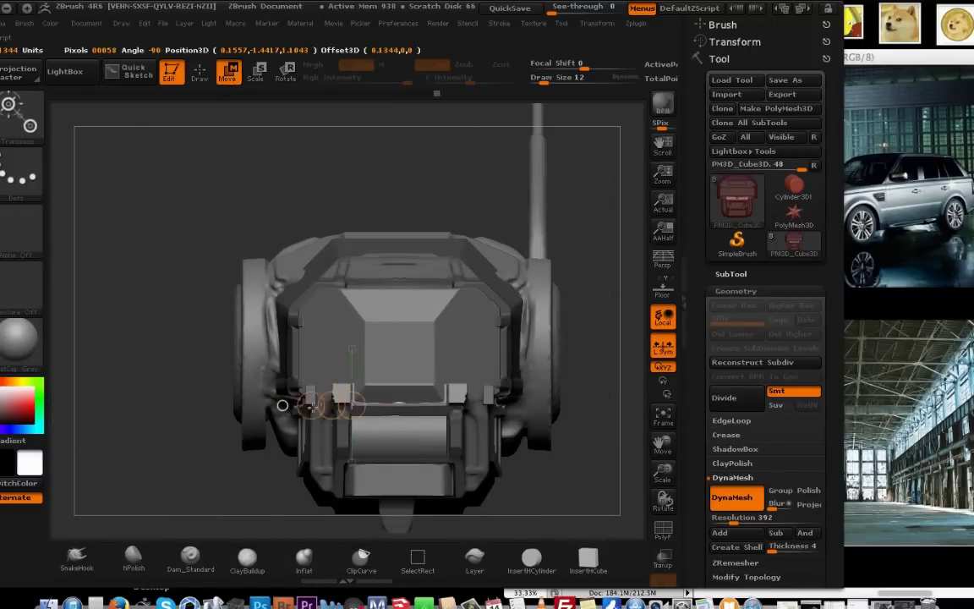
shift+drag(402, 212, 456, 221)
mouse_move(333, 386)
shift+mouse_down()
mouse_move(502, 358)
mouse_move(510, 256)
mouse_move(559, 264)
mouse_move(514, 302)
mouse_move(521, 396)
mouse_move(506, 418)
mouse_move(479, 355)
shift+mouse_up()
drag(289, 384, 411, 175)
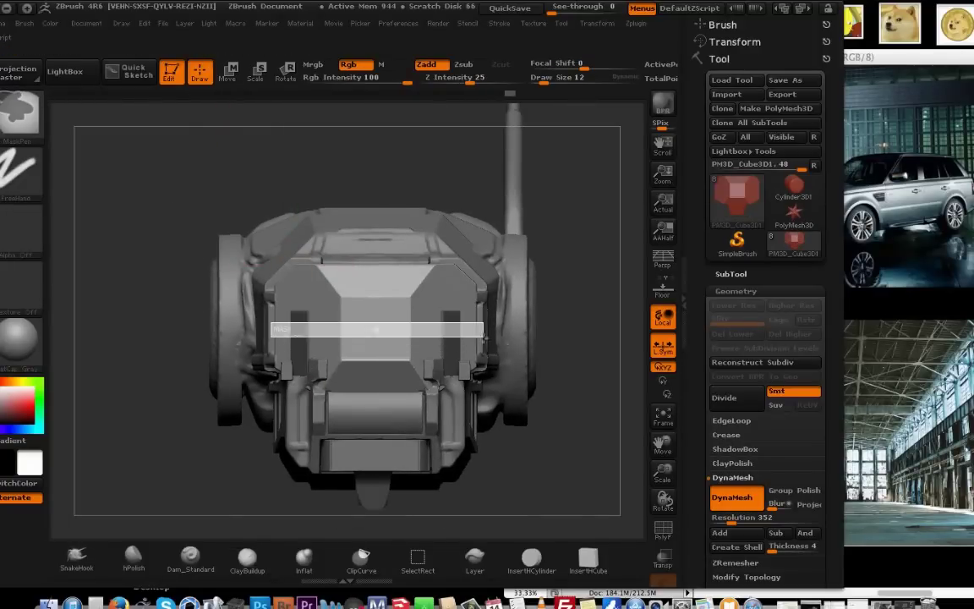
Try to form mirrored vertical slots on the sides of the front face block with masking and Transpose.
key(b)
key(m)
key(v)
key(w)
mouse_move(274, 361)
mouse_down()
mouse_move(328, 364)
mouse_move(458, 434)
mouse_move(357, 331)
mouse_up()
drag(338, 161, 338, 273)
ctrl+drag(559, 407, 575, 423)
drag(559, 407, 531, 100)
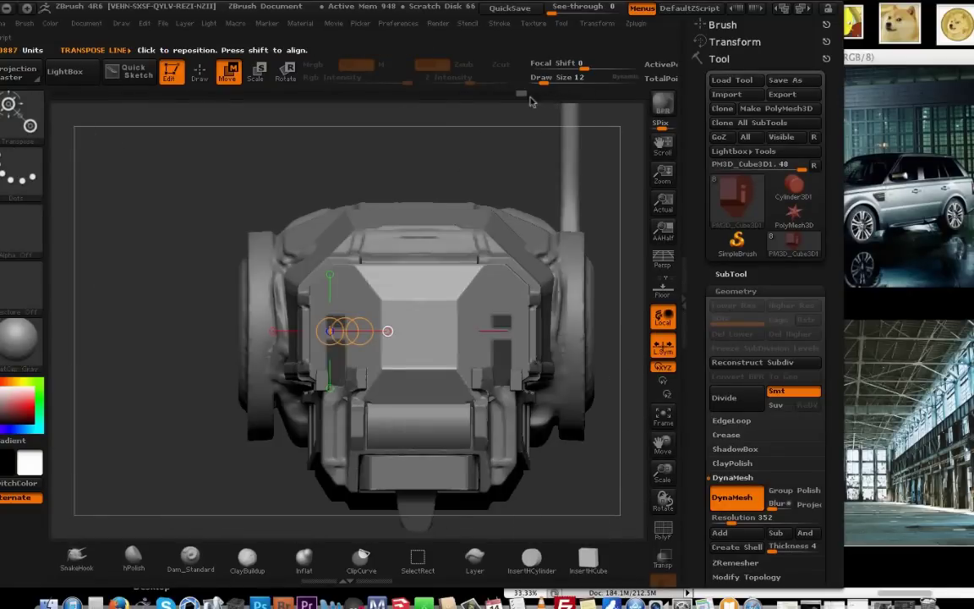
key(q)
Recess the face block's lower front edge between the two prongs using masks and Transpose, and smooth the ridged surface.
drag(475, 156, 409, 244)
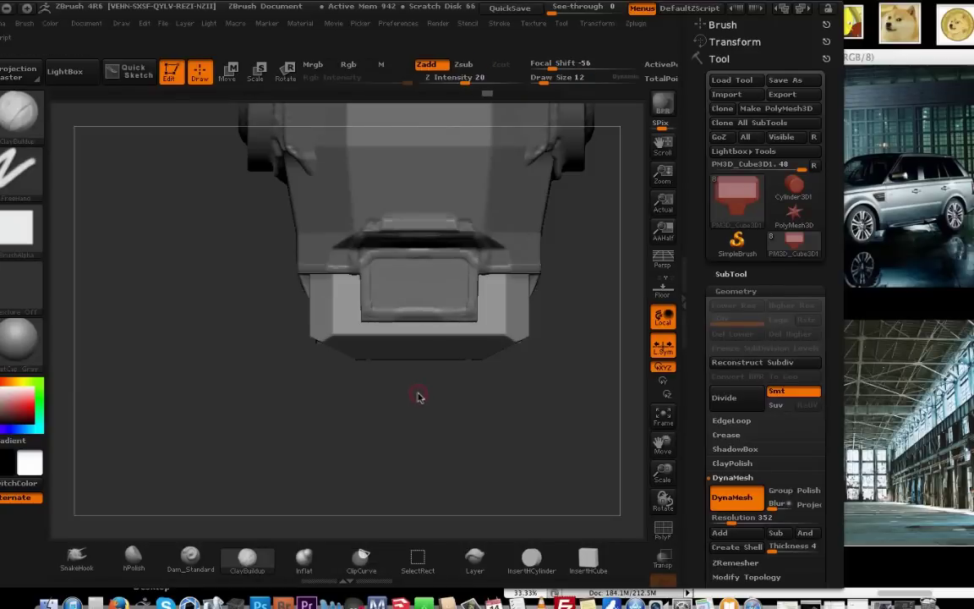
drag(428, 428, 423, 161)
ctrl+drag(396, 158, 424, 167)
drag(437, 390, 194, 462)
ctrl+drag(193, 462, 206, 204)
drag(403, 392, 403, 266)
drag(402, 328, 403, 355)
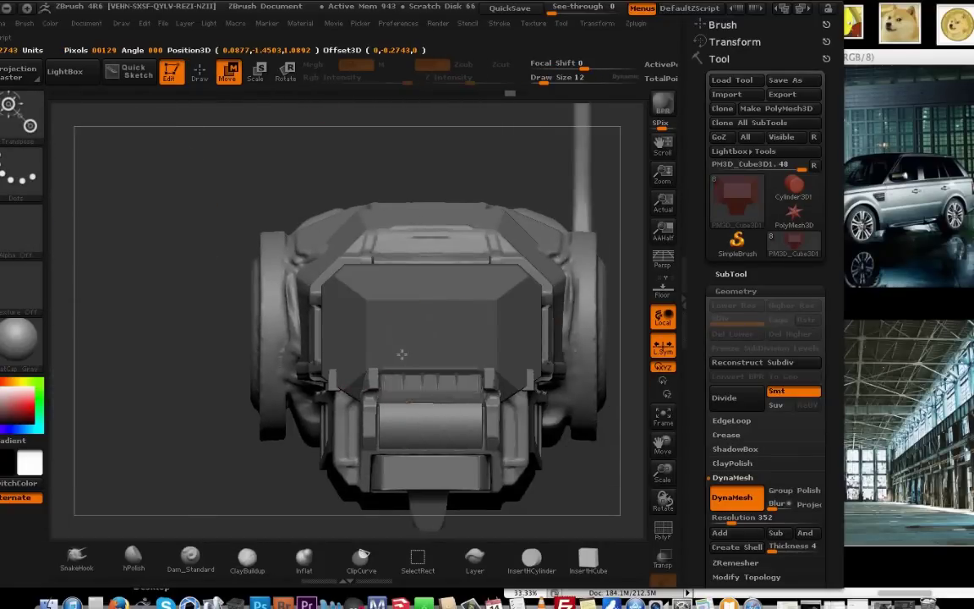
drag(423, 521, 428, 273)
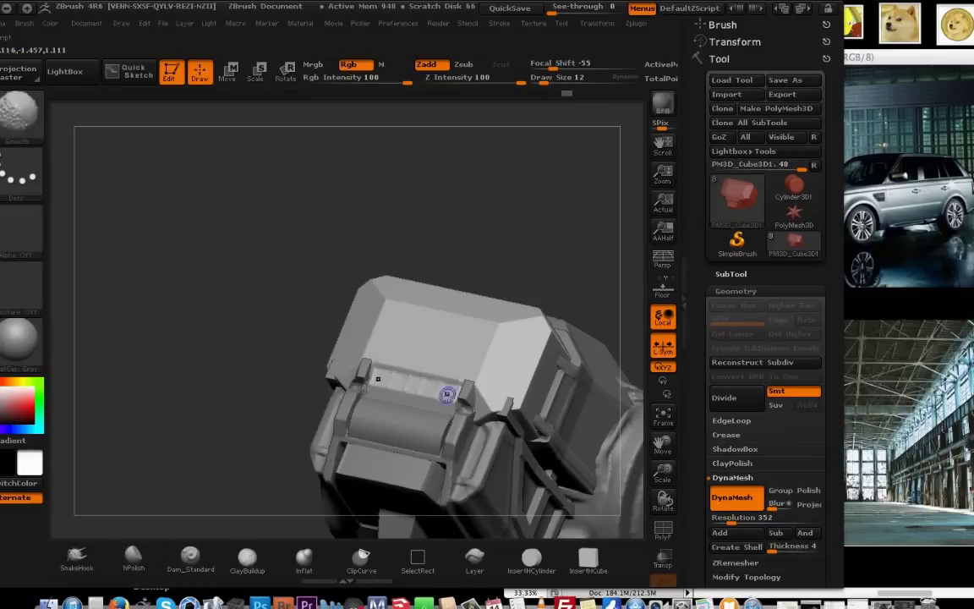
drag(447, 394, 284, 427)
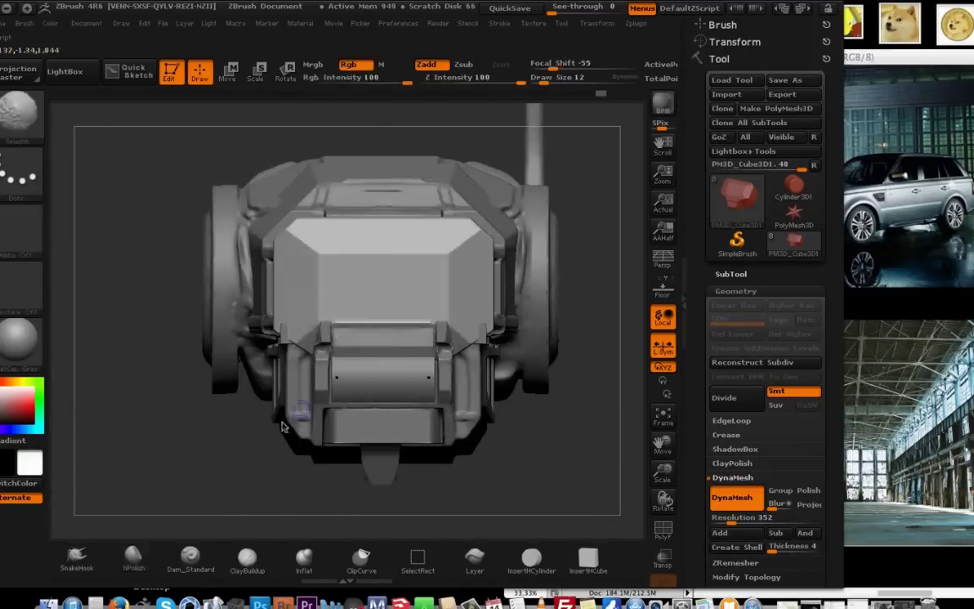
Try to stretch the jaw's two front hinge prongs upward across the face block with a mask and Transpose.
alt+click(324, 344)
drag(337, 499, 525, 499)
ctrl+drag(271, 490, 126, 293)
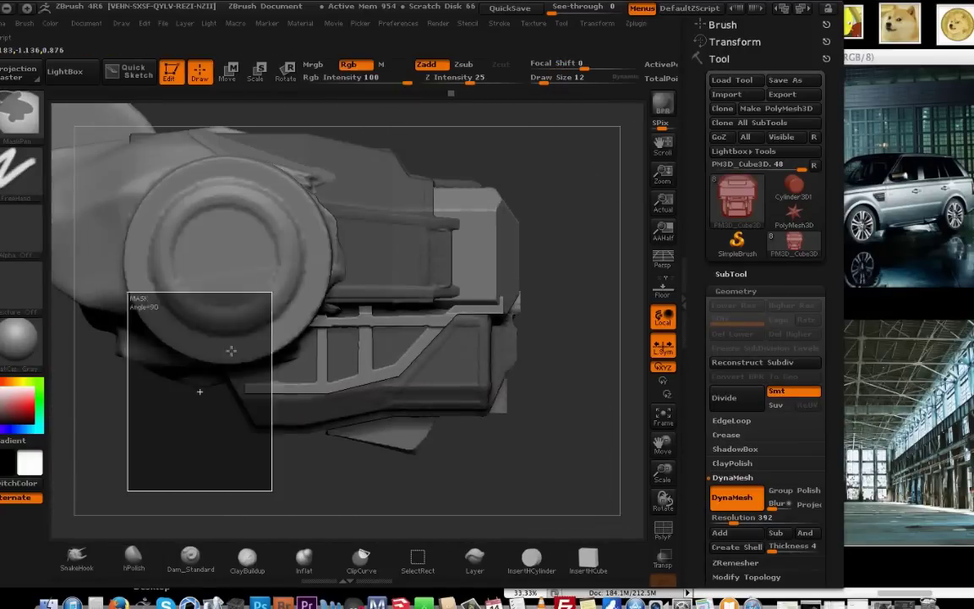
alt+drag(542, 355, 324, 355)
key(w)
drag(288, 306, 288, 217)
shift+drag(340, 290, 340, 381)
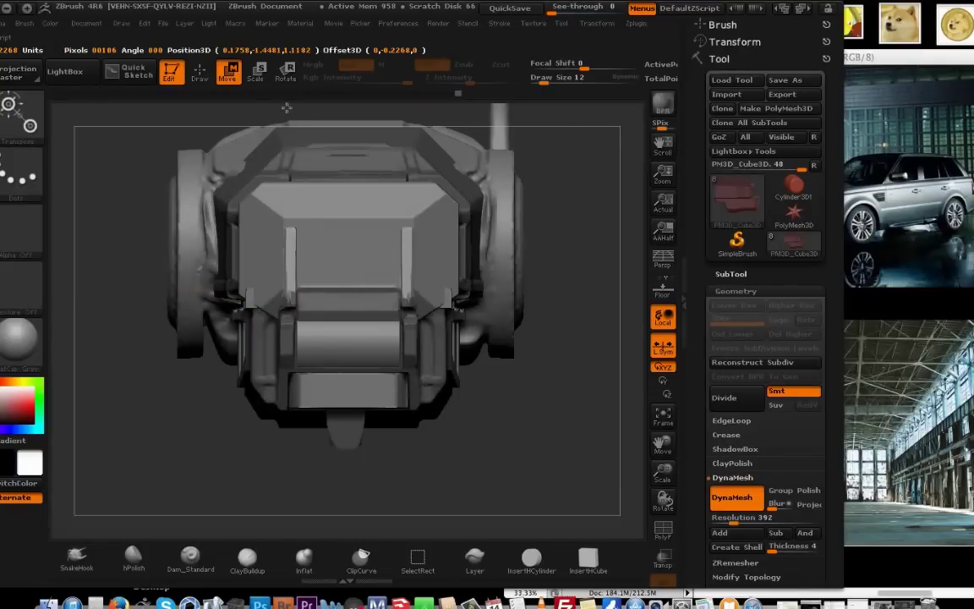
drag(474, 339, 481, 453)
drag(303, 293, 303, 308)
mouse_move(588, 494)
mouse_down()
mouse_move(558, 478)
mouse_move(552, 522)
mouse_move(222, 346)
mouse_up()
Split the masked front hook off a copy of the jaw's side frame and hide the leftover frame copy.
key(q)
alt+click(365, 322)
ctrl+drag(279, 264, 338, 331)
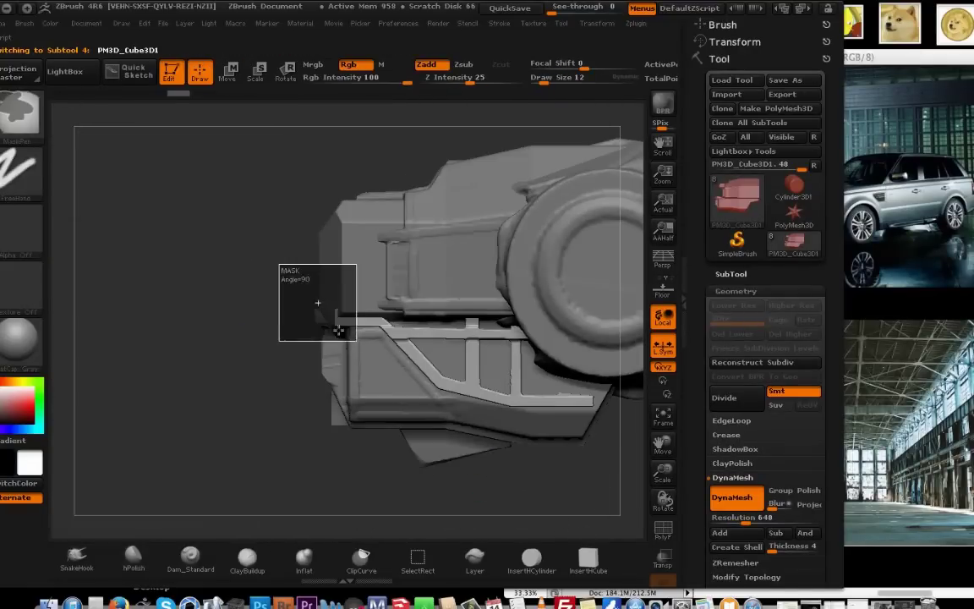
click(730, 274)
click(723, 493)
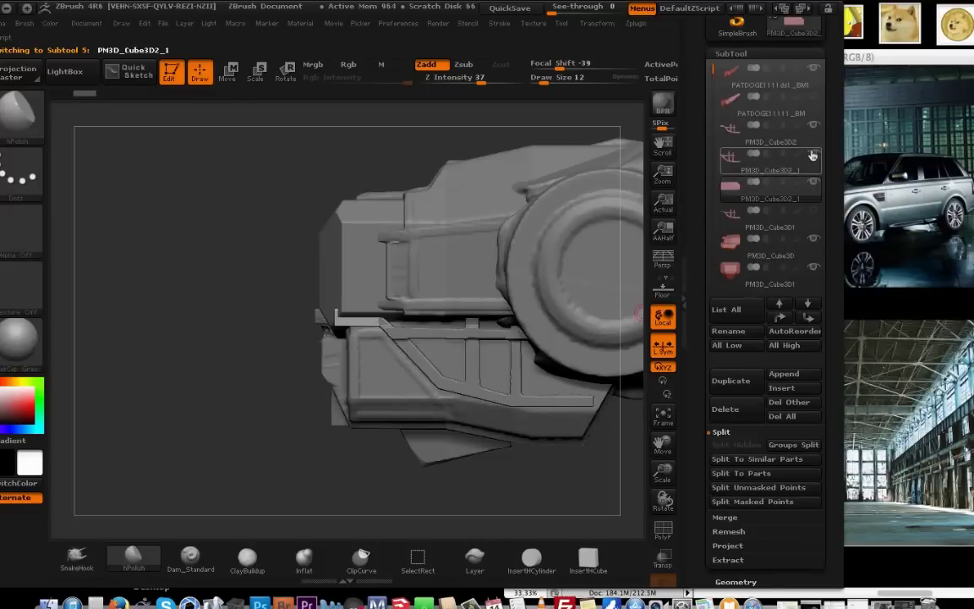
click(814, 210)
Move the split-off hook onto the face block's upper edge as a small tab and duplicate it for the opposite side.
click(230, 74)
mouse_move(169, 246)
mouse_down()
mouse_move(267, 241)
mouse_move(376, 197)
mouse_up()
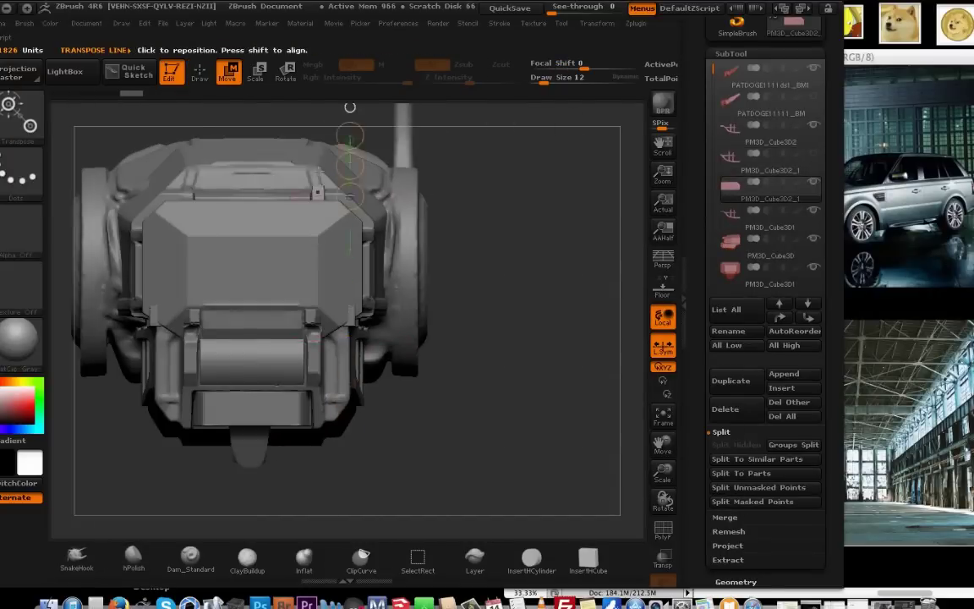
shift+drag(474, 169, 334, 160)
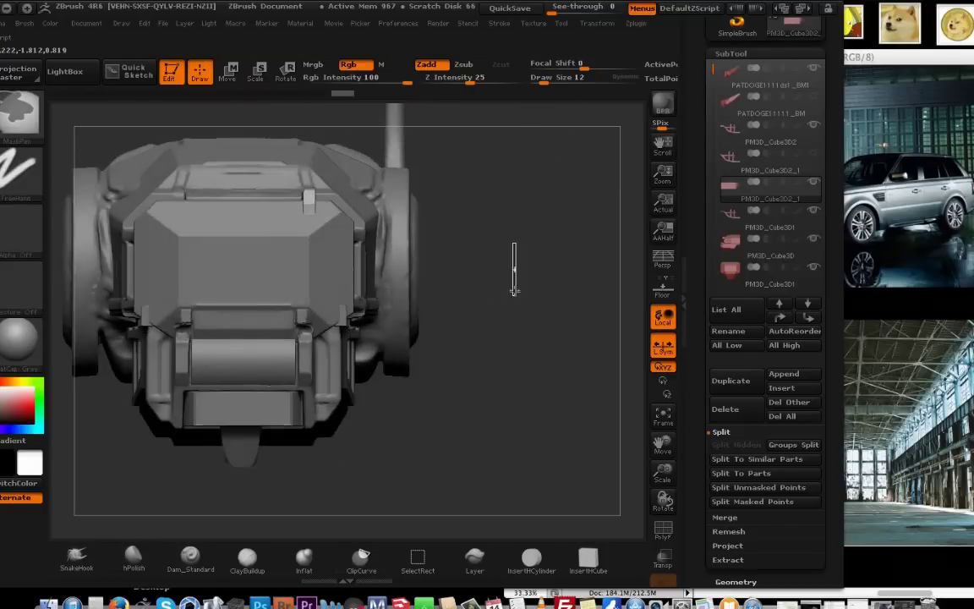
key(w)
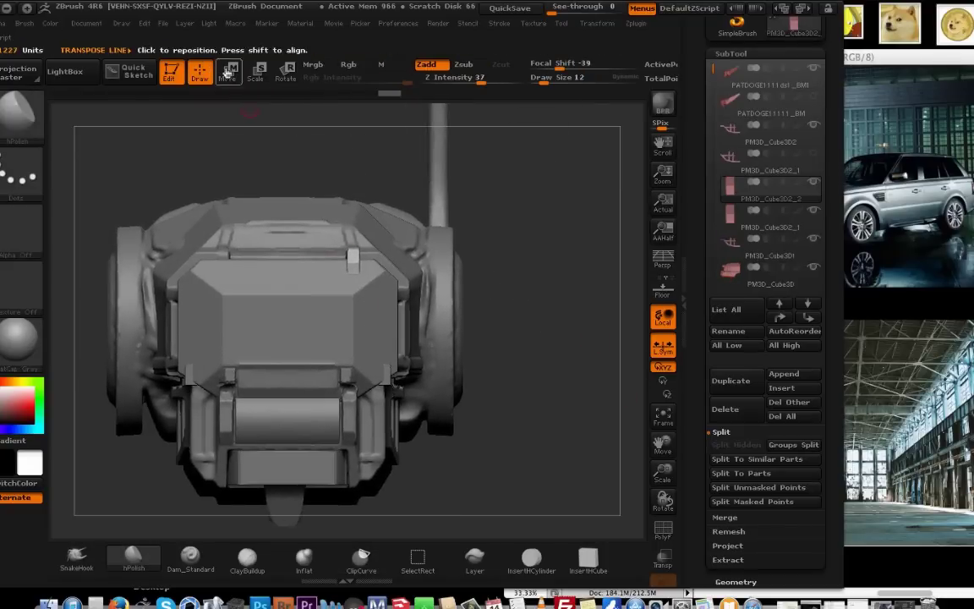
drag(457, 446, 609, 446)
Extend the head's side prongs forward along the face block using a mask and Transpose in side view.
alt+click(376, 239)
key(q)
mouse_move(490, 155)
ctrl+mouse_down()
mouse_move(386, 363)
mouse_move(544, 479)
mouse_move(499, 339)
ctrl+mouse_up()
ctrl+click(292, 150)
key(q)
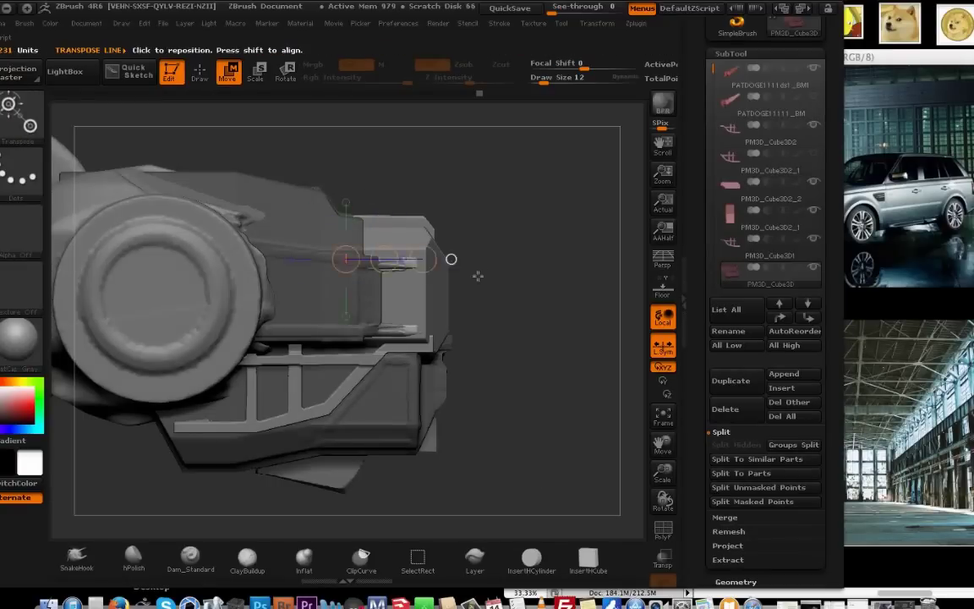
drag(477, 276, 513, 425)
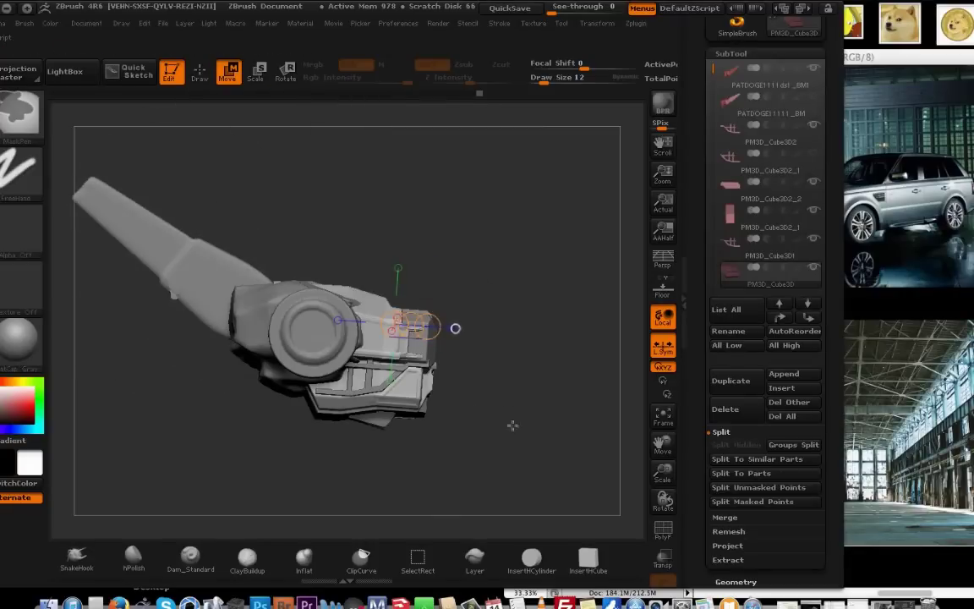
Split the masked part of the head subtool to separate the head body from the ear discs and antenna, and clear the masks.
alt+click(298, 355)
shift+drag(317, 439, 219, 142)
drag(203, 394, 310, 354)
drag(474, 406, 554, 423)
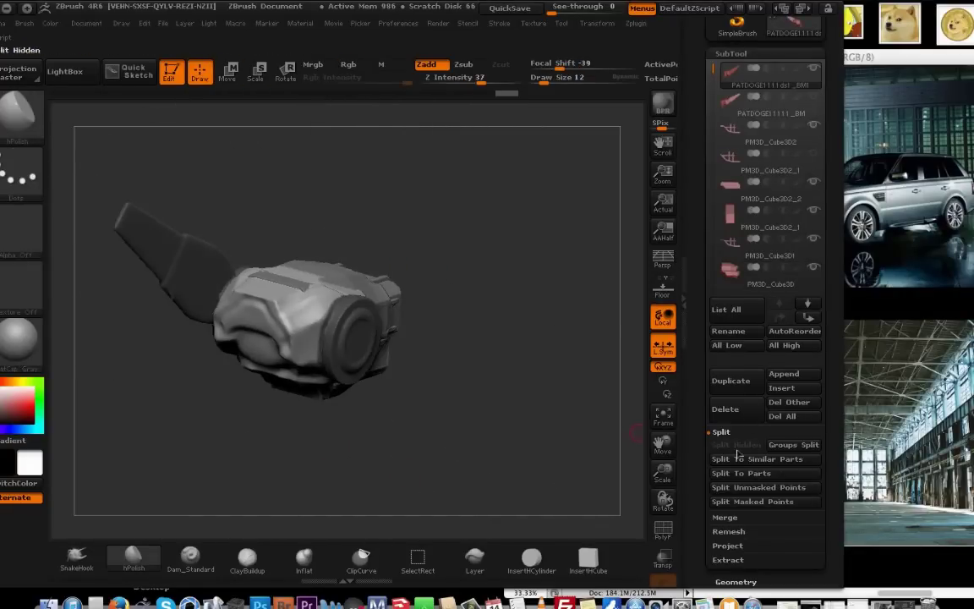
click(753, 502)
ctrl+drag(538, 313, 562, 388)
alt+click(173, 254)
ctrl+drag(487, 304, 499, 373)
Trim the back of the head body flat with ClipCurve cuts.
alt+click(296, 325)
shift+drag(415, 407, 355, 422)
ctrl+shift+drag(298, 372, 298, 448)
drag(364, 432, 334, 424)
ctrl+shift+drag(279, 348, 272, 344)
shift+drag(279, 432, 372, 436)
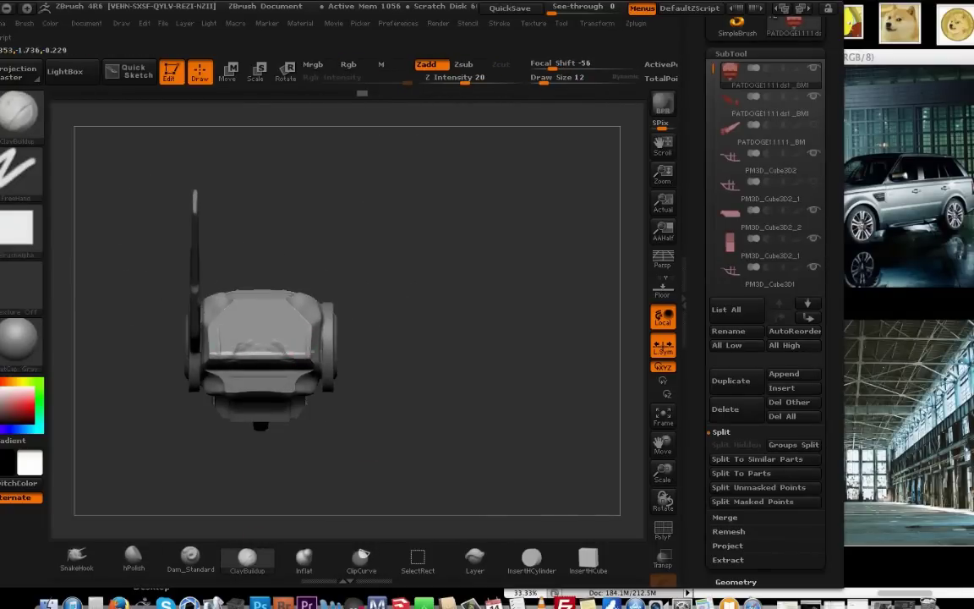
Outline the head's upper back panel with mirrored ClayBuildup ridges, raising Draw Size to 17 for the inner outline.
mouse_move(320, 422)
mouse_down()
mouse_move(378, 463)
mouse_move(308, 387)
mouse_up()
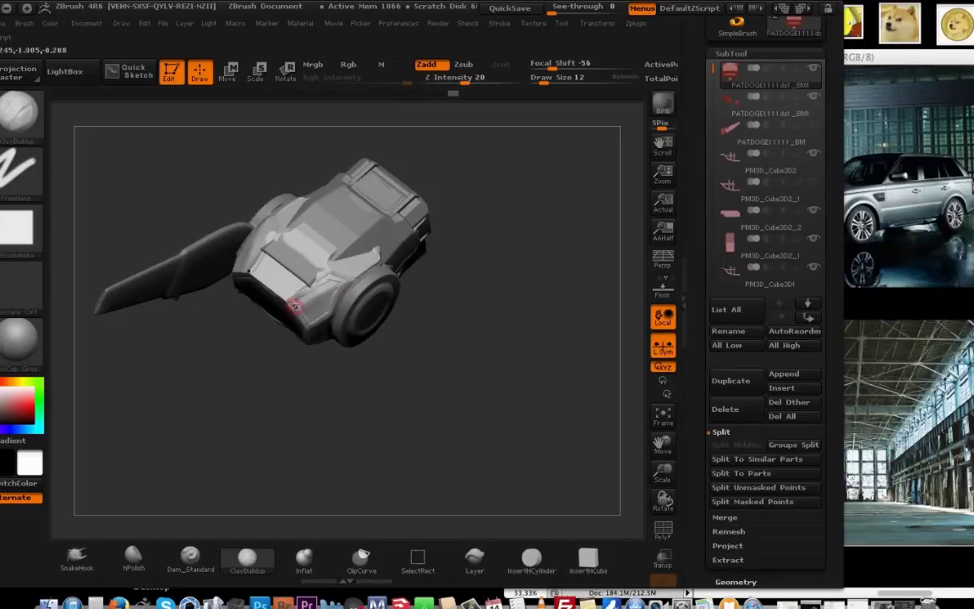
drag(294, 305, 352, 259)
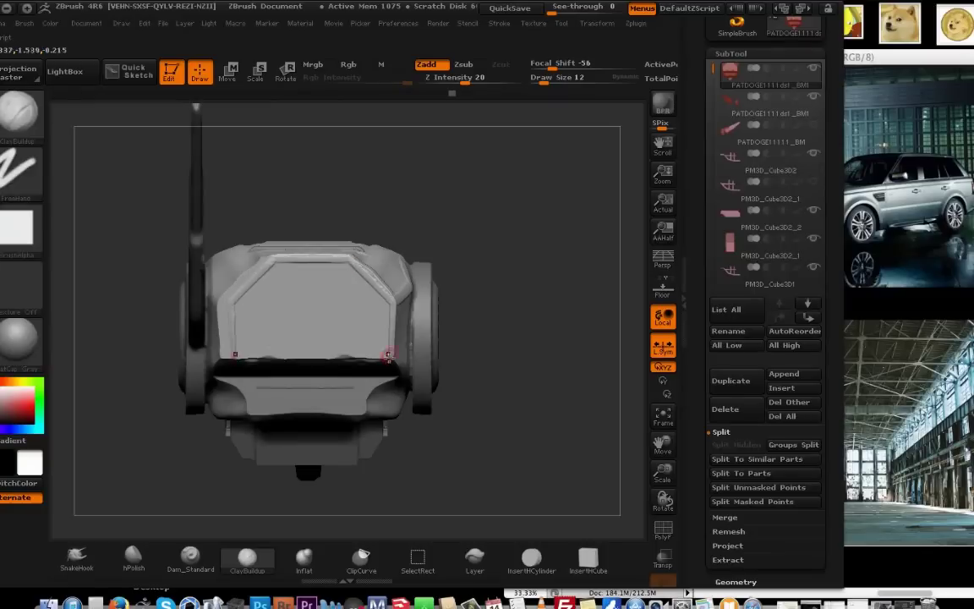
key(bracketright)
drag(245, 312, 233, 302)
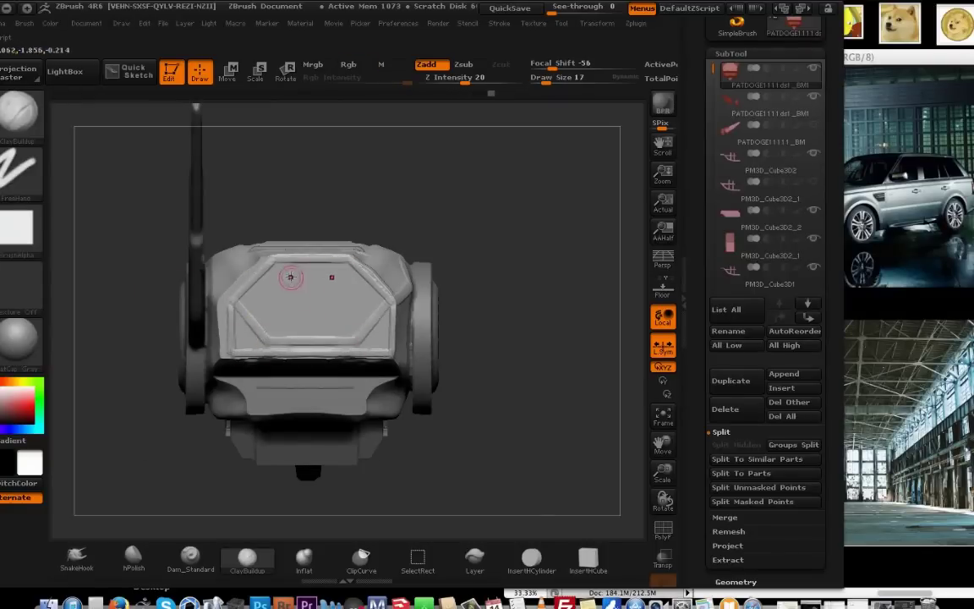
Add mirrored raised bars from the corners of the outlined back panel with ClayBuildup and smooth them.
drag(507, 456, 492, 447)
drag(342, 272, 353, 342)
shift+drag(487, 410, 512, 421)
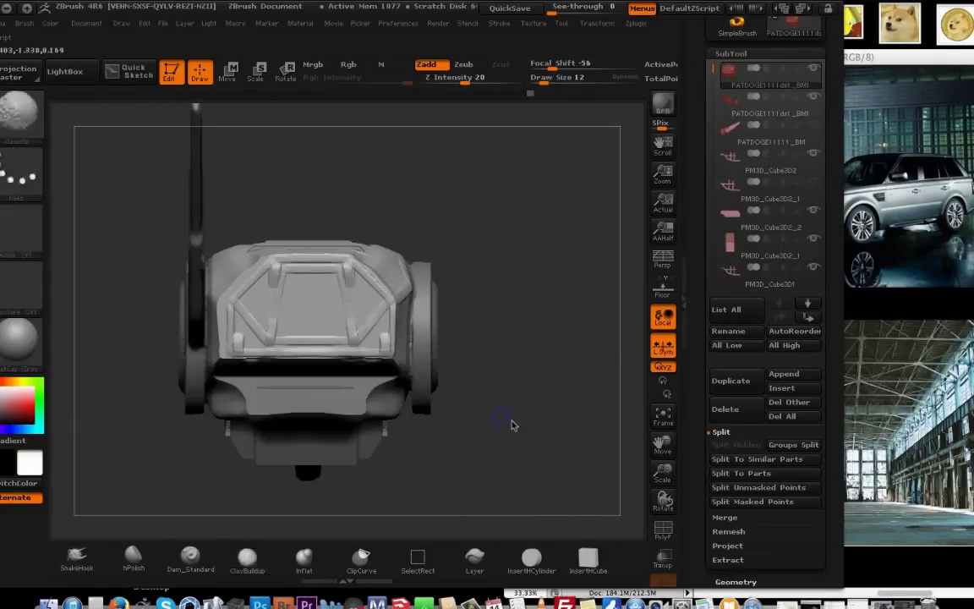
drag(339, 332, 334, 287)
Add further short raised details near the back panel's lower edge and undo the last stroke.
mouse_move(499, 452)
mouse_down()
mouse_move(424, 461)
mouse_move(473, 423)
mouse_up()
drag(394, 351, 398, 380)
shift+drag(499, 439, 516, 389)
drag(290, 355, 308, 390)
key(super+z)
Outline the lower back plate with ClayBuildup ridges and flatten the back surfaces with hPolish at Draw Size 52.
mouse_move(493, 260)
alt+mouse_down()
mouse_move(515, 181)
mouse_move(528, 329)
alt+mouse_up()
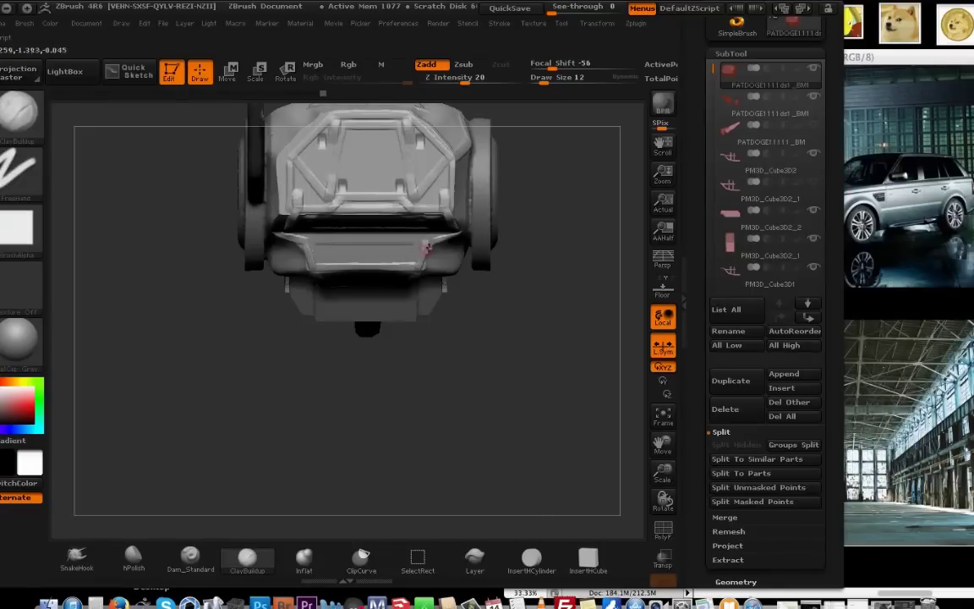
drag(428, 248, 511, 315)
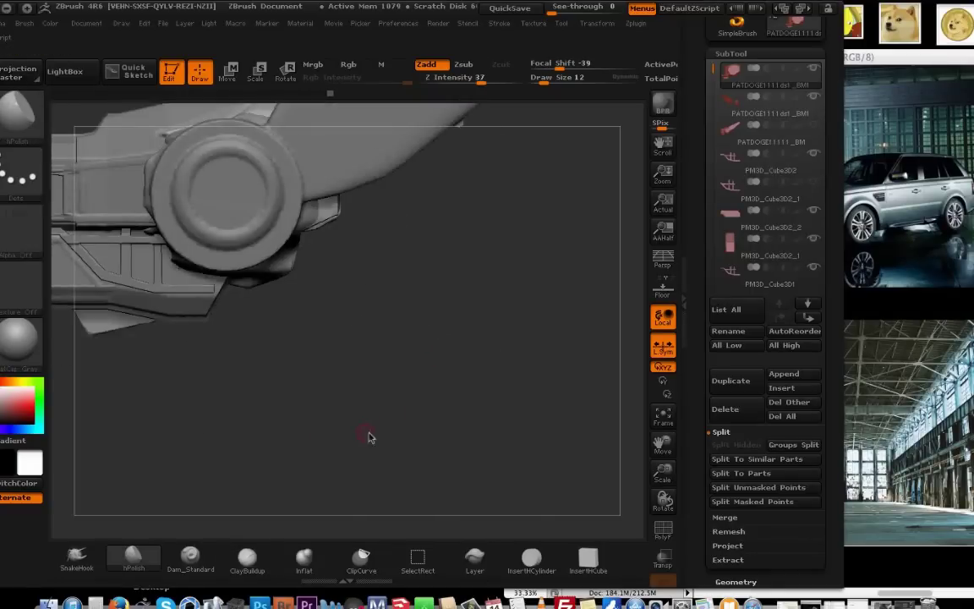
key(space)
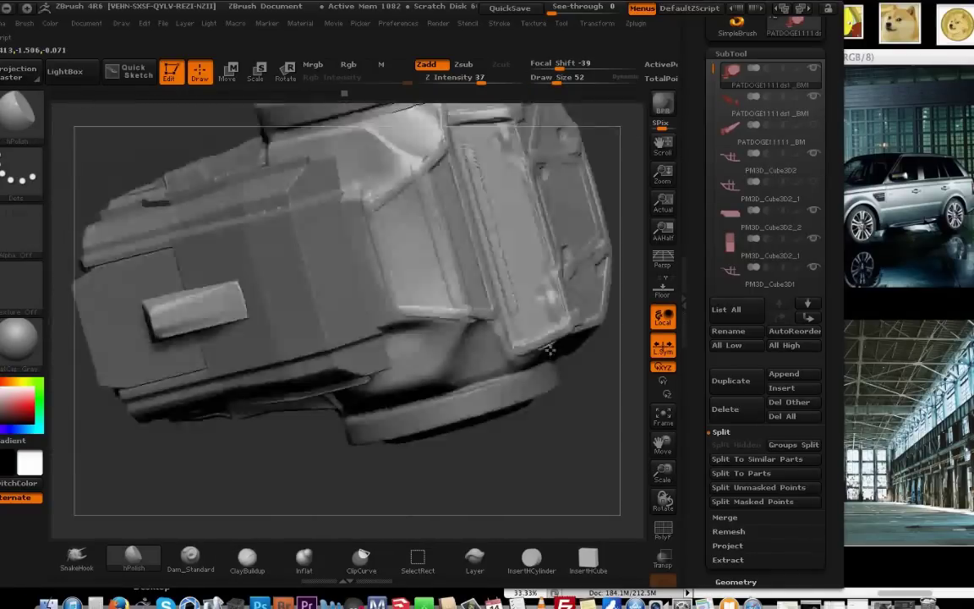
drag(541, 398, 596, 423)
Duplicate the ear and antenna subtool and split the copied antenna from its disc with a side-view mask.
alt+click(406, 246)
ctrl+drag(564, 470, 179, 283)
shift+drag(406, 440, 406, 338)
click(737, 382)
click(748, 459)
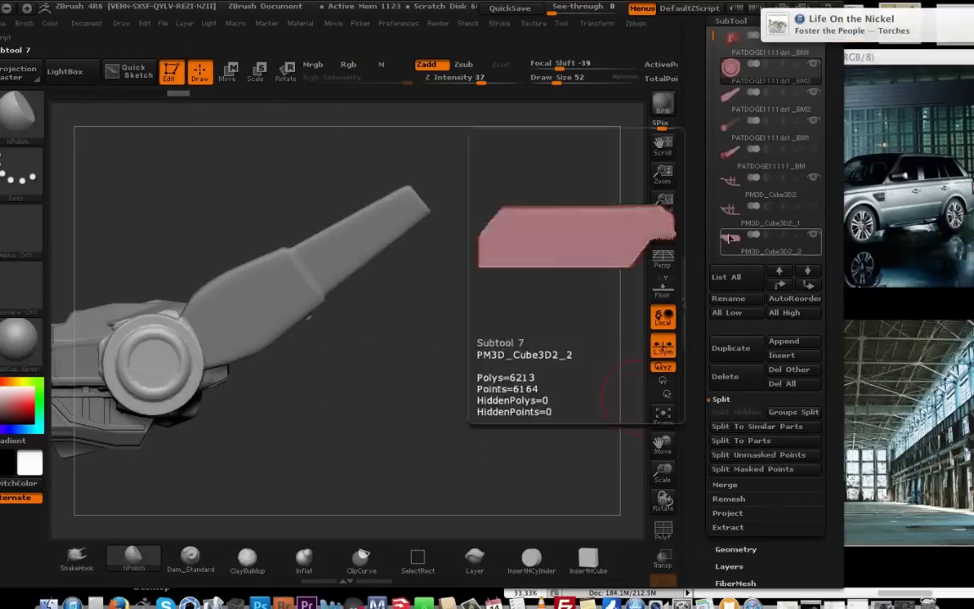
Hide the copied disc, then slim the copied antenna and place it on the opposite ear with Transpose.
click(813, 64)
click(765, 99)
drag(546, 219, 553, 363)
key(w)
mouse_move(302, 352)
mouse_down()
mouse_move(302, 300)
mouse_move(524, 289)
mouse_up()
mouse_move(507, 355)
mouse_down()
mouse_move(361, 277)
mouse_move(407, 231)
mouse_move(388, 265)
mouse_move(382, 230)
mouse_up()
mouse_move(321, 222)
mouse_down()
mouse_move(414, 225)
mouse_move(326, 237)
mouse_up()
key(q)
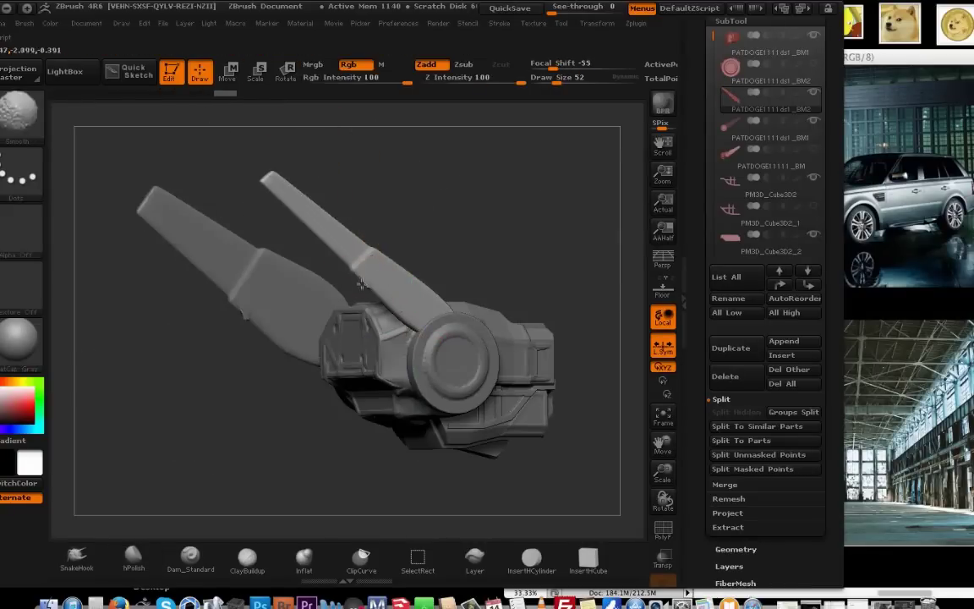
Trim the bumps off the undersides of both antennas with ClipCurve.
ctrl+drag(212, 406, 245, 440)
alt+click(440, 355)
mouse_move(245, 318)
mouse_down()
mouse_move(339, 329)
mouse_move(334, 317)
mouse_up()
ctrl+shift+drag(300, 291, 234, 327)
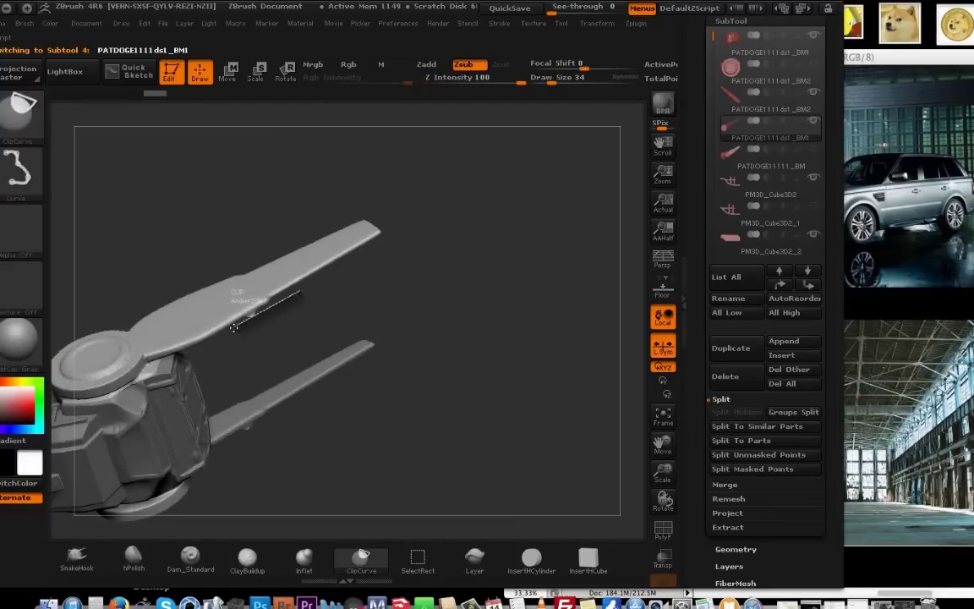
alt+click(297, 426)
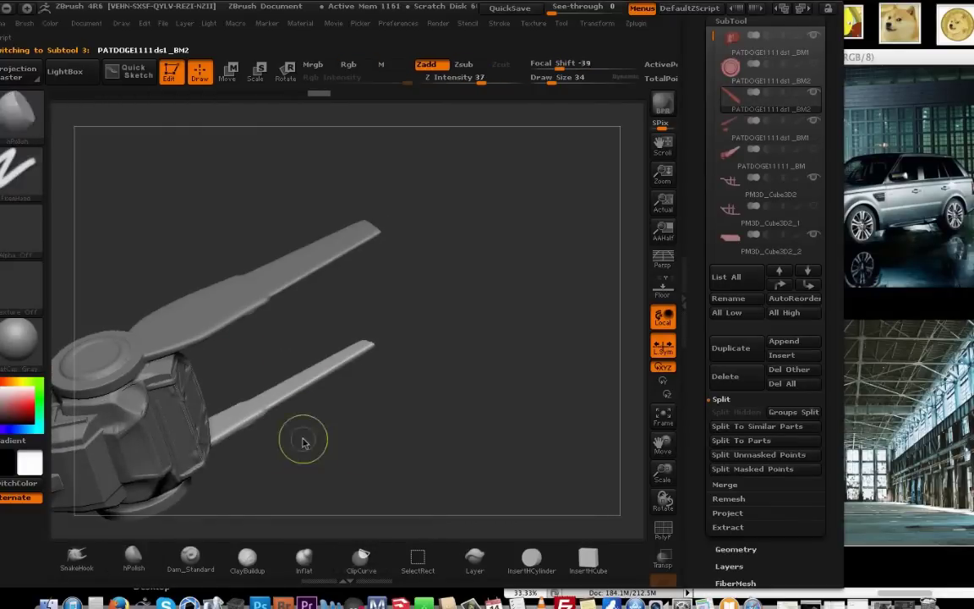
Rotate the antennas slightly in front view and raise the copied antenna to a steeper position on its ear disc.
drag(303, 442, 347, 408)
click(288, 72)
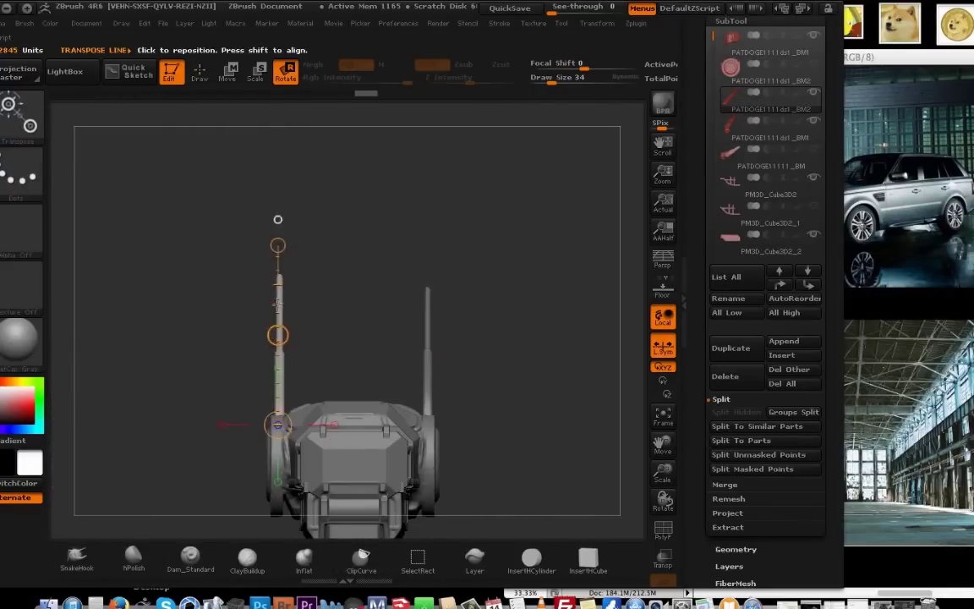
drag(260, 244, 203, 253)
alt+click(229, 351)
drag(574, 422, 524, 406)
drag(402, 317, 347, 197)
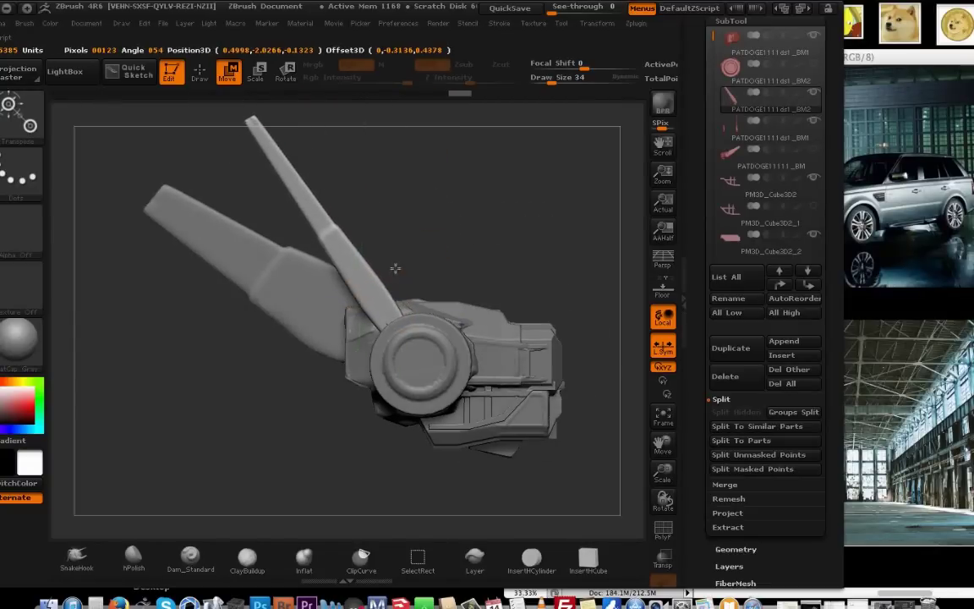
drag(507, 233, 563, 305)
Build up mirrored raised ridges on the rear top of the head with ClayBuildup at Draw Size 14.
alt+click(377, 308)
drag(508, 372, 414, 482)
shift+drag(507, 330, 517, 343)
click(247, 558)
key(space)
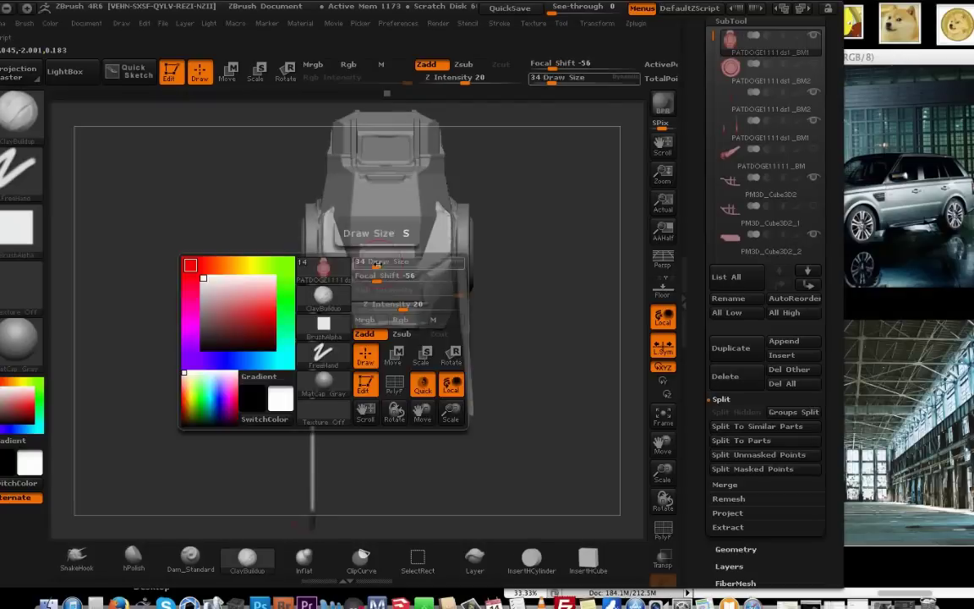
drag(376, 264, 368, 264)
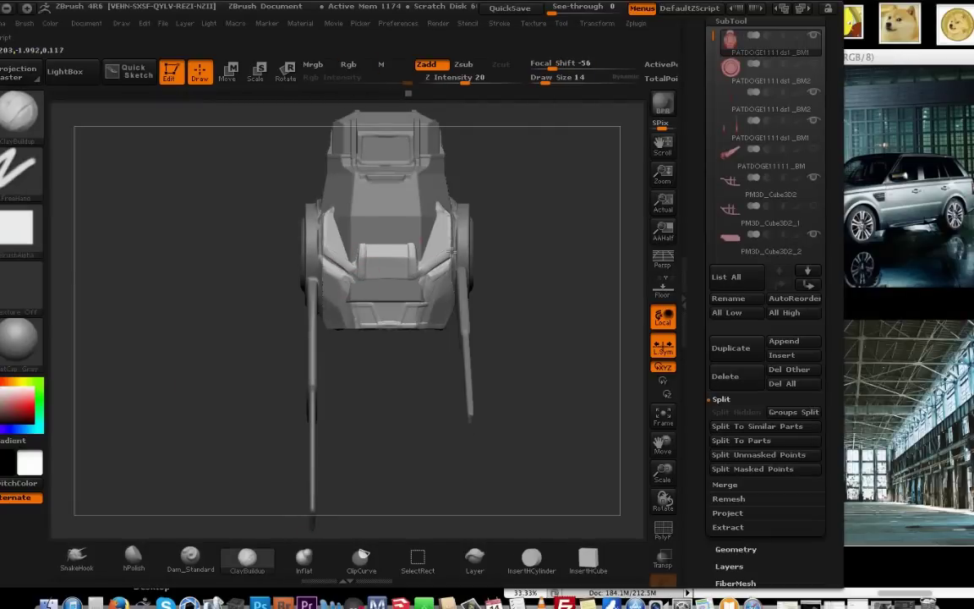
mouse_move(403, 208)
mouse_down()
mouse_move(499, 175)
mouse_move(428, 165)
mouse_move(430, 426)
mouse_move(400, 433)
mouse_move(461, 414)
mouse_move(435, 366)
mouse_up()
Mask the jaw's lower front corners and push them back with Transpose to form mirrored side recesses.
alt+click(424, 363)
alt+click(427, 359)
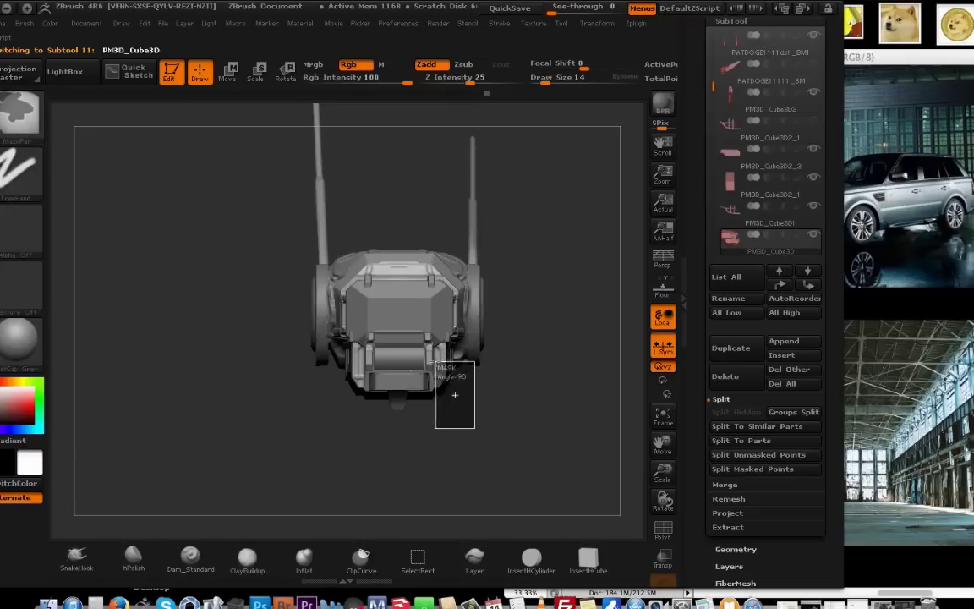
drag(541, 431, 508, 444)
ctrl+drag(514, 452, 433, 363)
drag(474, 410, 528, 461)
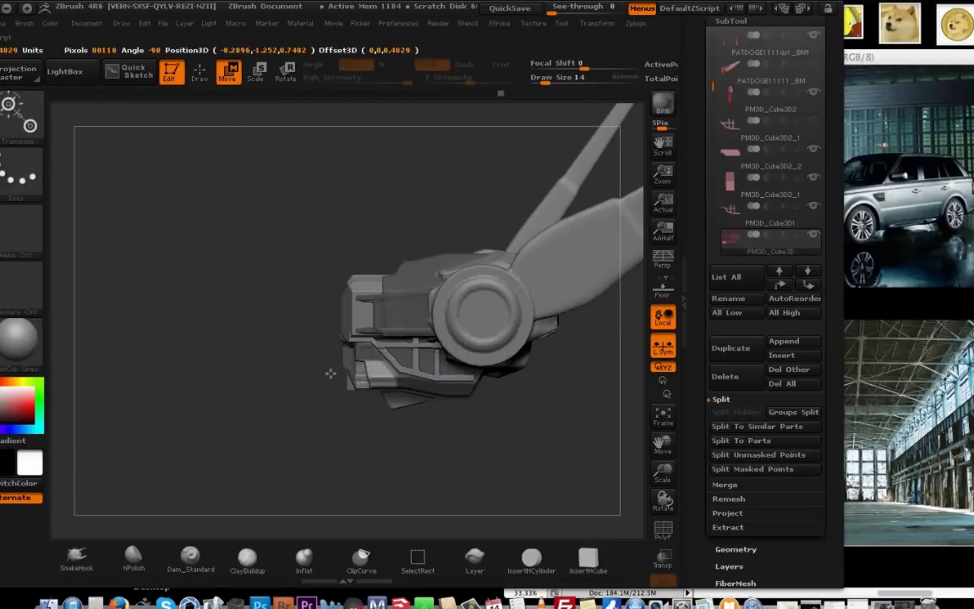
drag(331, 373, 541, 503)
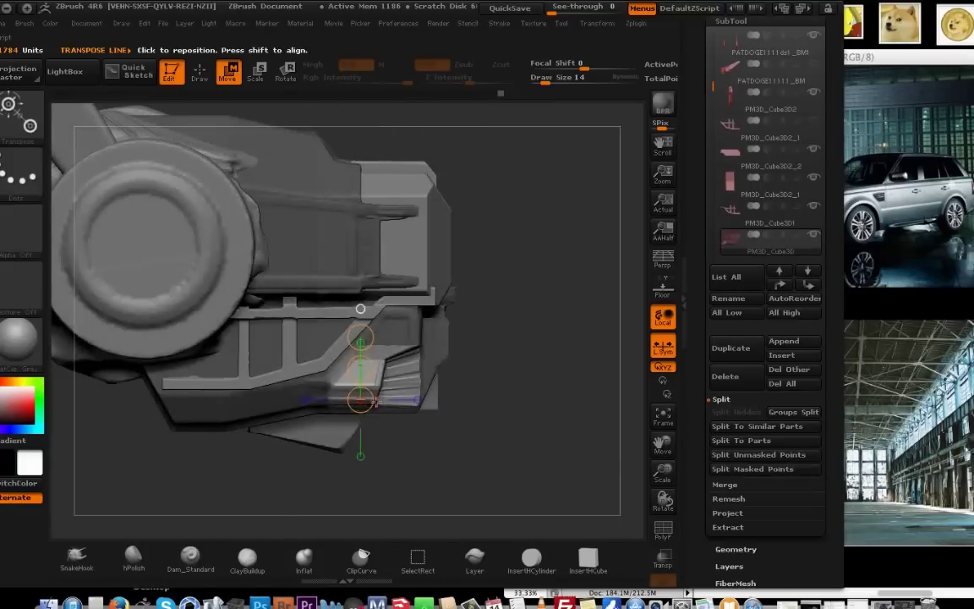
Adjust the depth of the jaw's side recesses with Transpose and set the brush Draw Size to 30.
drag(507, 457, 406, 470)
shift+drag(404, 393, 318, 393)
mouse_move(380, 499)
mouse_down()
mouse_move(439, 513)
mouse_move(457, 479)
mouse_move(487, 487)
mouse_move(563, 438)
mouse_move(193, 505)
mouse_up()
key(q)
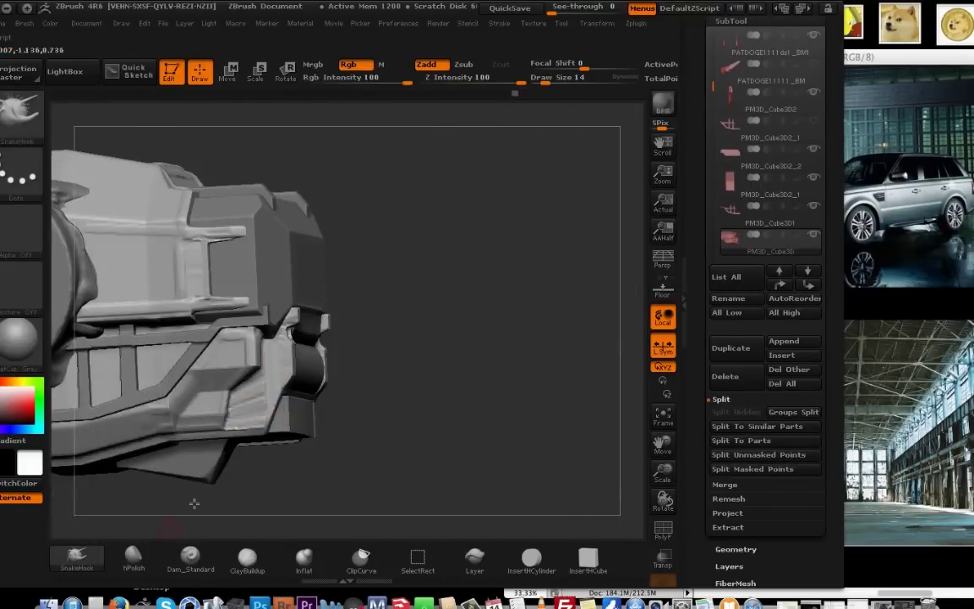
key(space)
drag(278, 369, 276, 370)
Step through the undo history and rework the jaw's side recesses with masking and Transpose.
mouse_move(457, 440)
mouse_down()
mouse_move(330, 455)
mouse_move(317, 423)
mouse_move(432, 328)
mouse_move(354, 459)
mouse_move(541, 498)
mouse_move(470, 466)
mouse_move(535, 405)
mouse_move(515, 385)
mouse_move(520, 396)
mouse_move(479, 103)
mouse_move(529, 113)
mouse_move(474, 114)
mouse_up()
ctrl+click(529, 102)
ctrl+click(513, 97)
ctrl+click(499, 108)
key(w)
mouse_move(433, 394)
mouse_down()
mouse_move(289, 393)
mouse_move(398, 440)
mouse_move(505, 449)
mouse_up()
mouse_move(507, 449)
ctrl+mouse_down()
mouse_move(516, 496)
mouse_move(259, 239)
mouse_move(116, 277)
ctrl+mouse_up()
key(q)
Turn on perspective display and check the head from the front.
click(663, 258)
drag(630, 279, 495, 99)
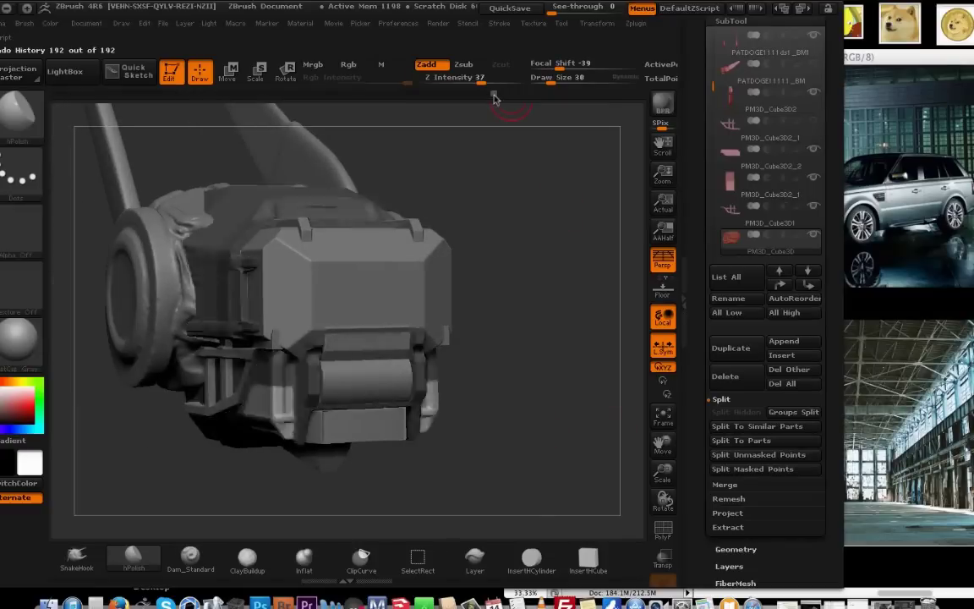
drag(539, 190, 282, 349)
Try to recess a narrow horizontal slot along the front jaw cylinder with a rectangular mask and Transpose.
alt+click(269, 351)
ctrl+drag(203, 347, 267, 353)
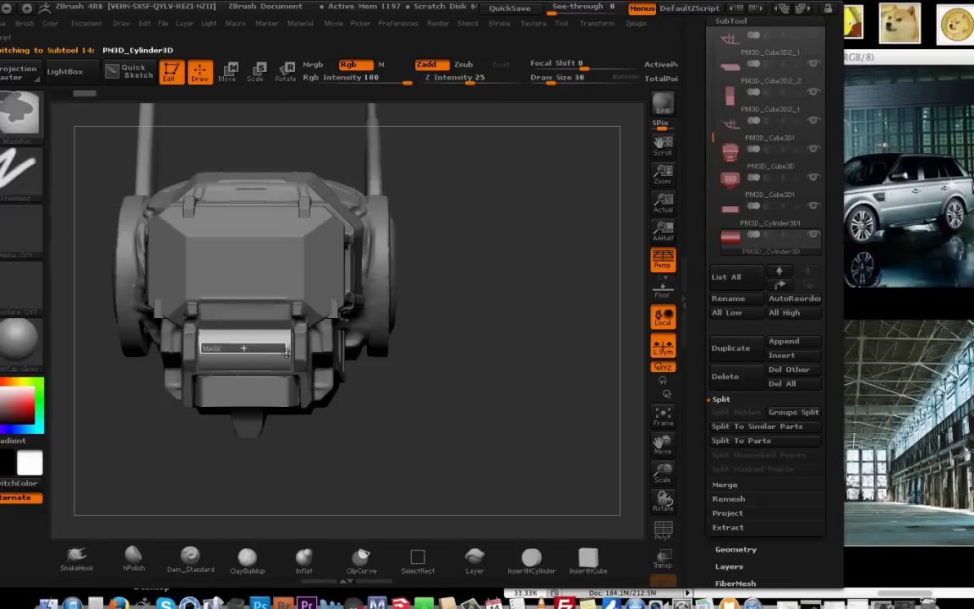
key(w)
drag(324, 329, 300, 319)
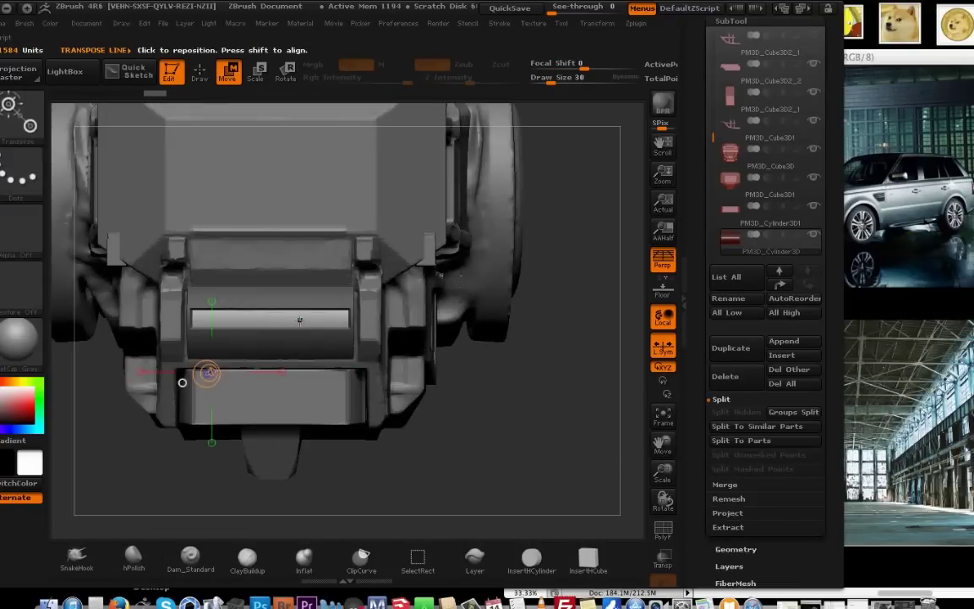
mouse_move(541, 422)
mouse_down()
mouse_move(502, 453)
mouse_move(533, 423)
mouse_up()
drag(281, 319, 330, 319)
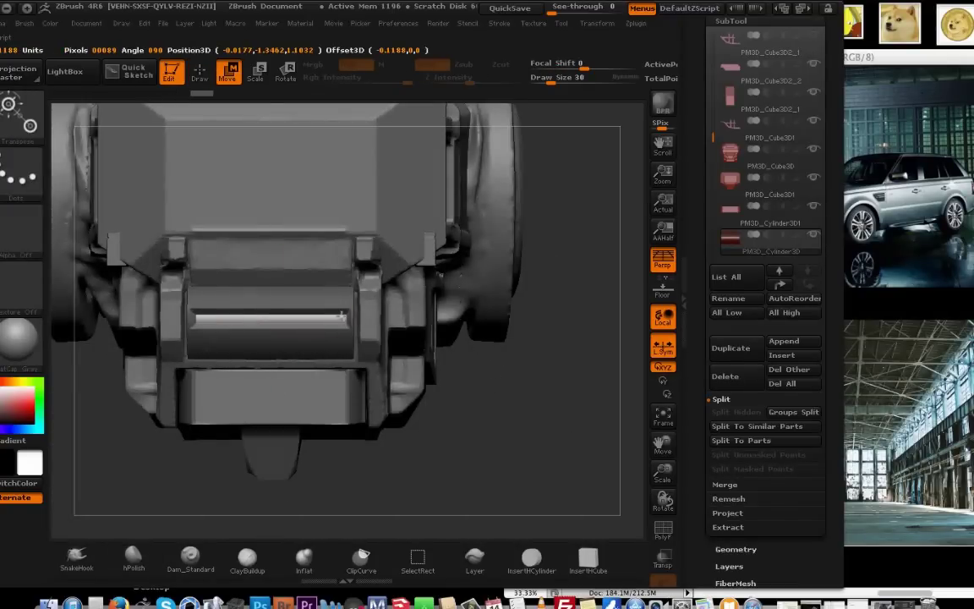
mouse_move(558, 440)
mouse_down()
mouse_move(548, 461)
mouse_move(563, 447)
mouse_up()
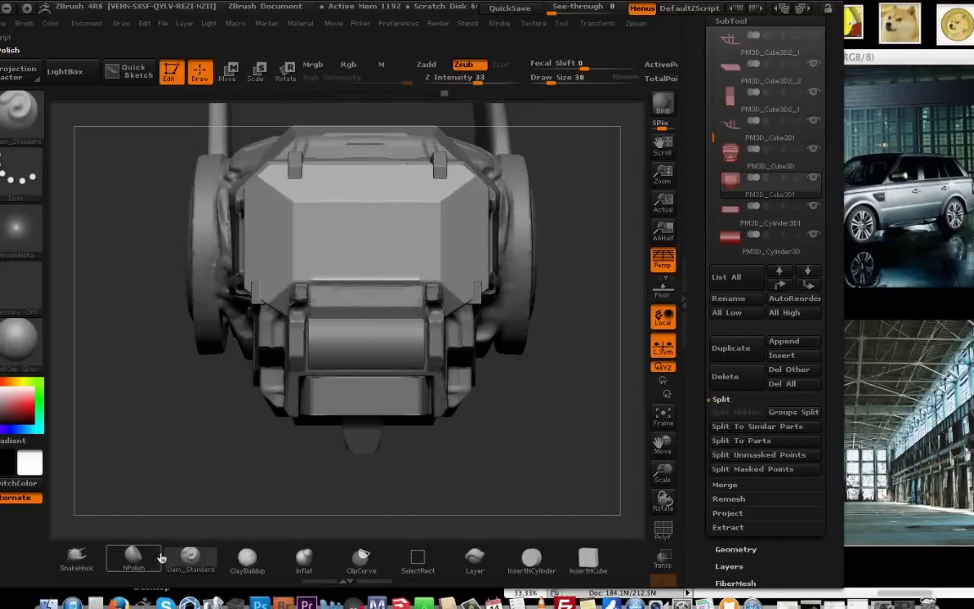
Build up raised edges and small ridges with ClayBuildup at Draw Size 12 on the plate just below the face panel.
key(space)
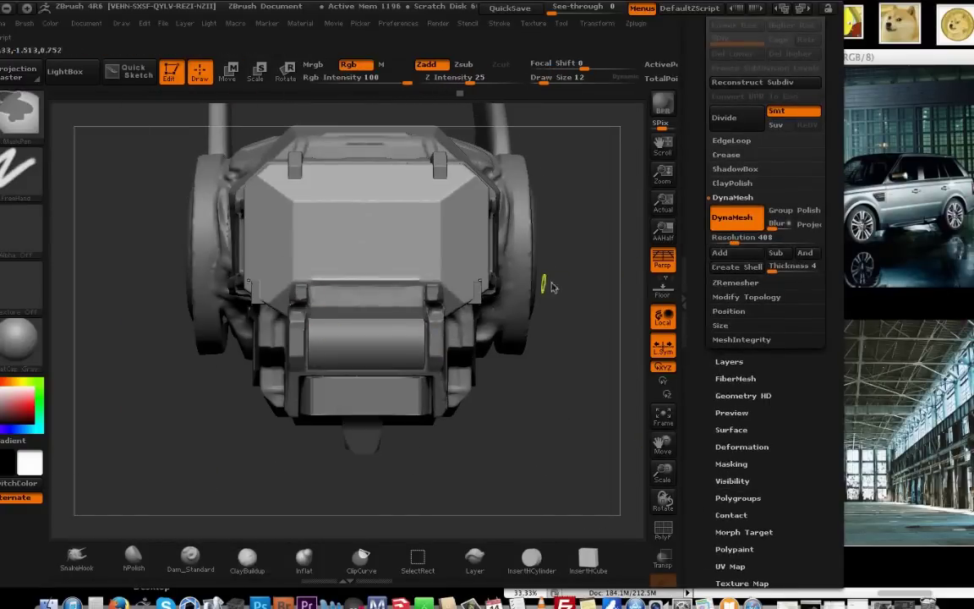
mouse_move(584, 423)
mouse_down()
mouse_move(555, 374)
mouse_move(583, 456)
mouse_up()
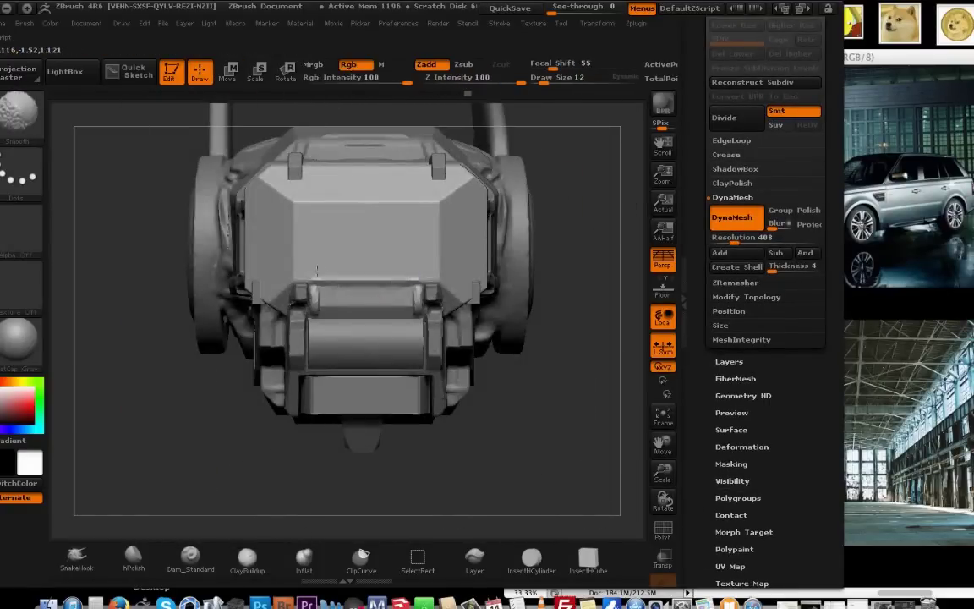
drag(321, 295, 342, 317)
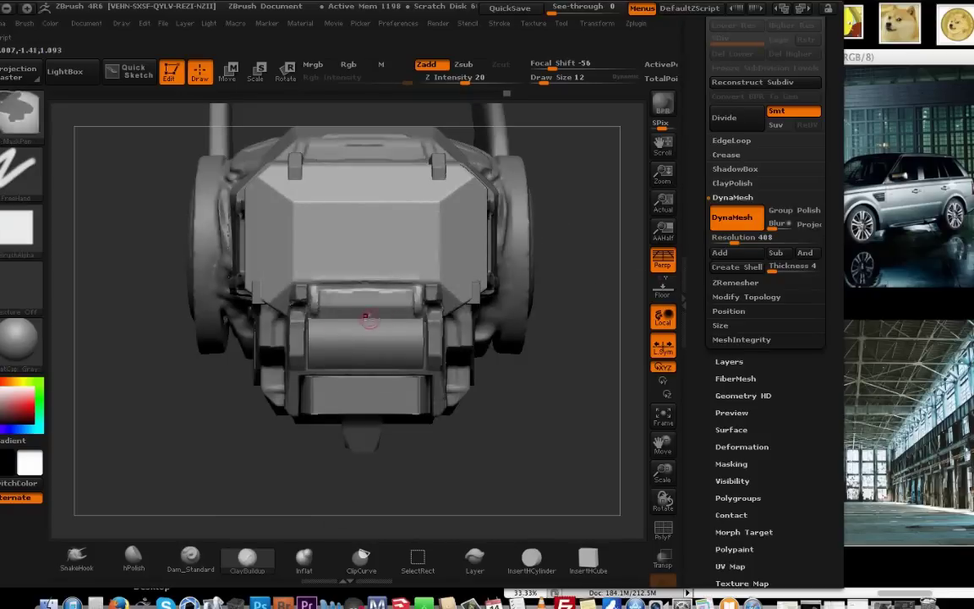
mouse_move(554, 431)
shift+mouse_down()
mouse_move(528, 469)
mouse_move(509, 476)
mouse_move(533, 473)
shift+mouse_up()
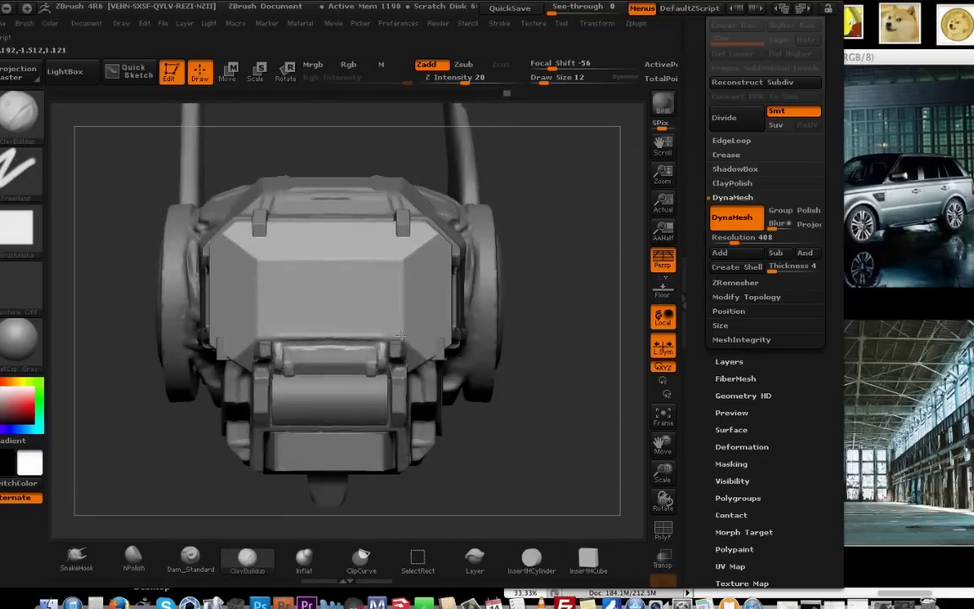
drag(322, 387, 343, 392)
mouse_move(486, 474)
mouse_down()
mouse_move(542, 479)
mouse_move(454, 472)
mouse_move(454, 460)
mouse_up()
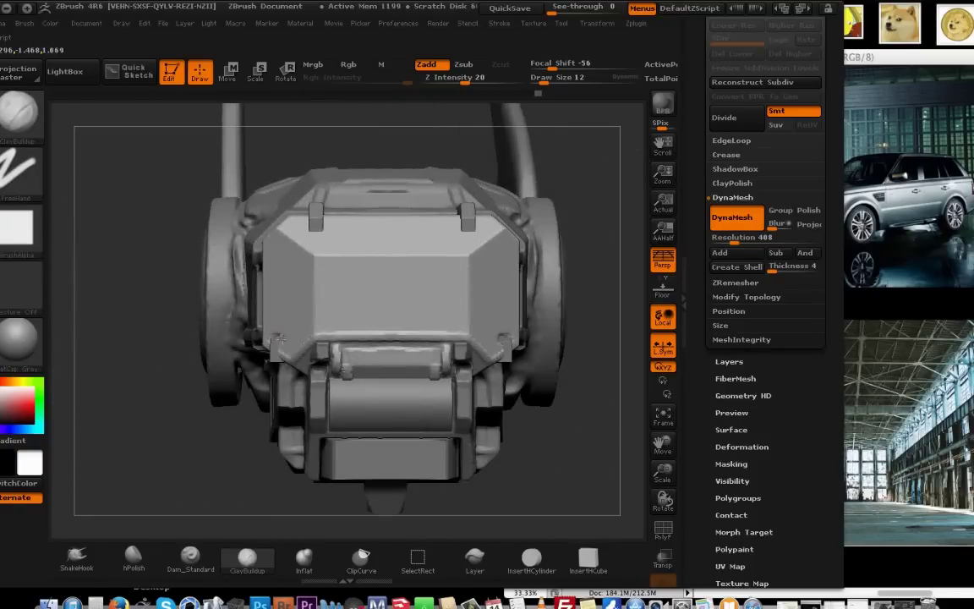
Build up small details with ClayBuildup around the clips at the face panel's lower outer corners.
drag(281, 339, 277, 350)
mouse_move(550, 440)
mouse_down()
mouse_move(600, 442)
mouse_move(507, 442)
mouse_up()
drag(271, 350, 274, 359)
mouse_move(549, 423)
shift+mouse_down()
mouse_move(585, 404)
mouse_move(668, 422)
shift+mouse_up()
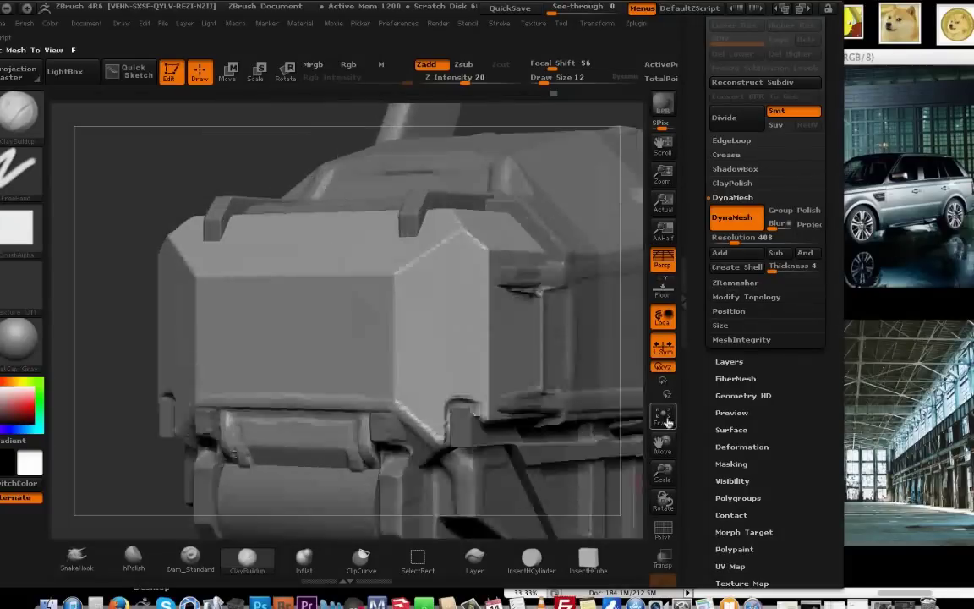
click(666, 420)
drag(570, 475, 584, 440)
Save the head tool over the existing file.
key(shift+r)
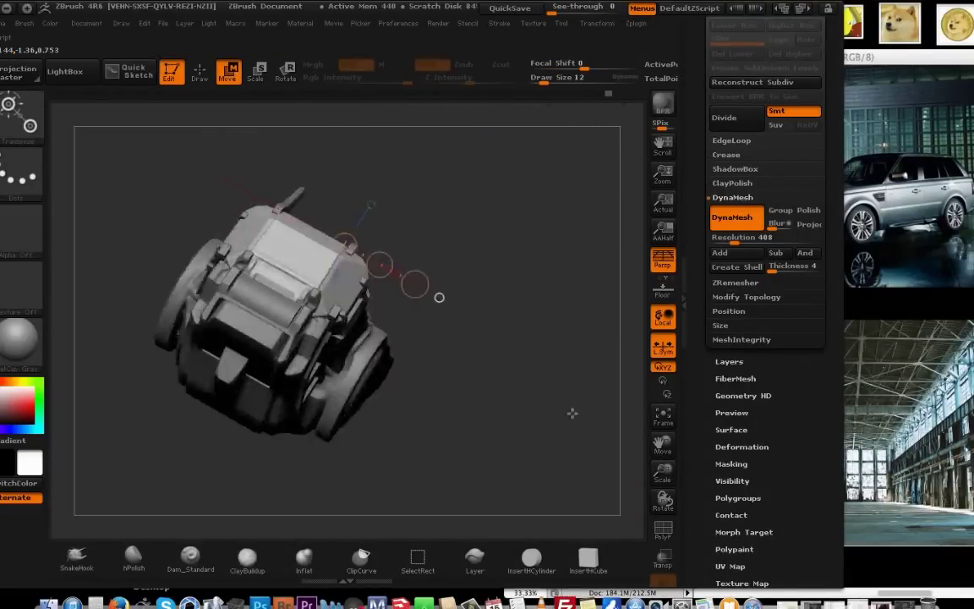
mouse_move(572, 413)
mouse_down()
mouse_move(431, 424)
mouse_move(572, 415)
mouse_move(519, 424)
mouse_move(549, 355)
mouse_move(520, 397)
mouse_move(554, 406)
mouse_up()
drag(832, 207, 832, 384)
click(735, 171)
key(ctrl+s)
key(Return)
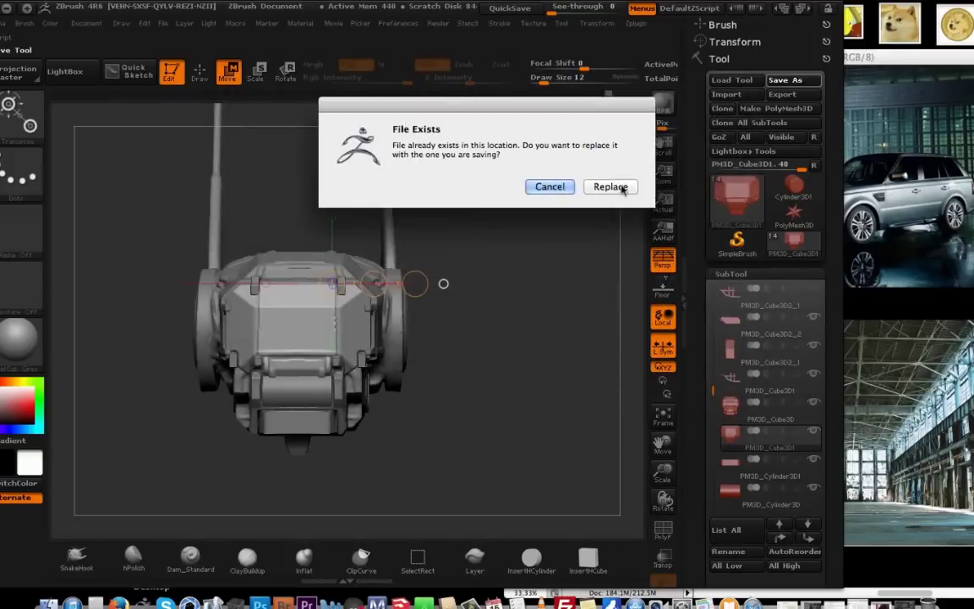
click(621, 187)
Merge the head's visible subtools into a single mesh and reduce its polygons with Decimation Master.
click(736, 500)
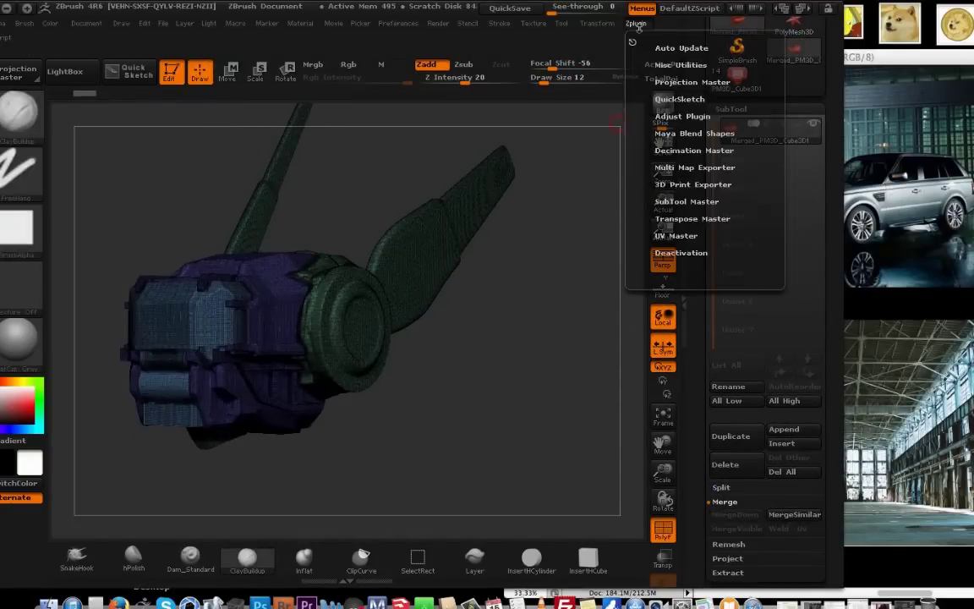
click(674, 80)
click(694, 83)
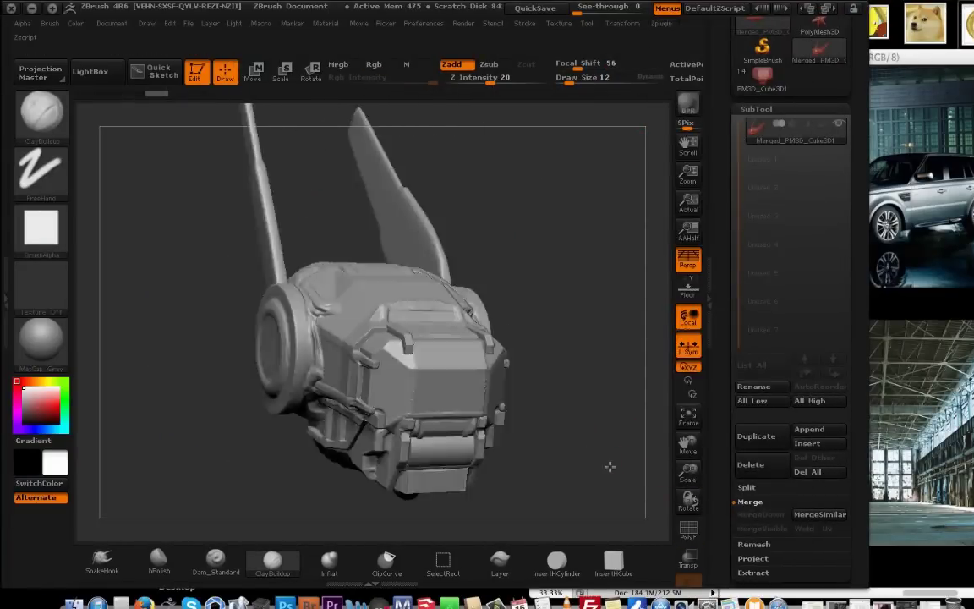
Load the saved hangar scene tool containing the mechs.
drag(609, 464, 620, 396)
click(765, 84)
click(501, 121)
click(510, 216)
drag(759, 165, 761, 270)
click(730, 266)
click(723, 373)
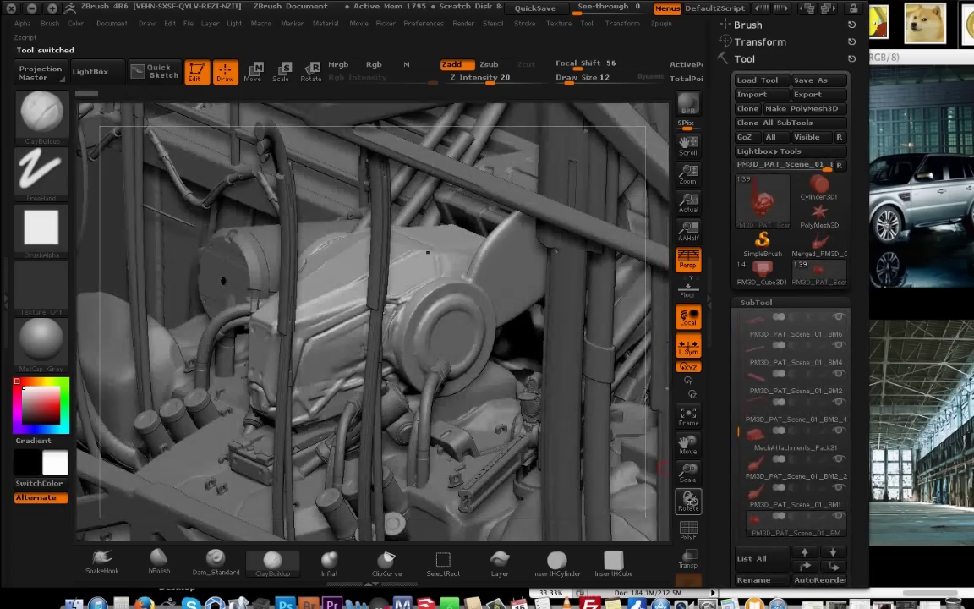
Append the merged head mesh to the hangar scene as a new subtool.
shift+drag(691, 499, 787, 495)
drag(855, 480, 855, 285)
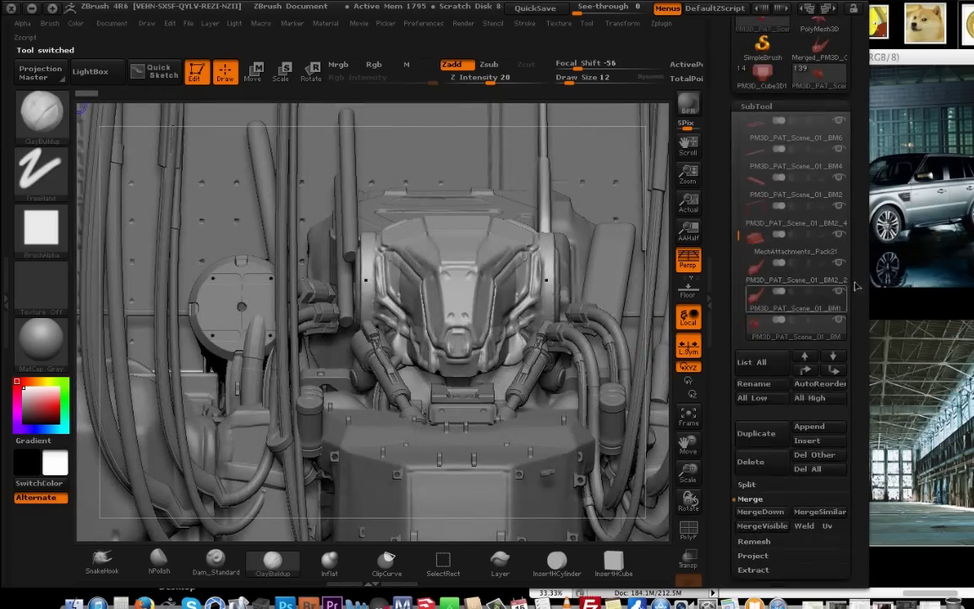
click(813, 430)
click(519, 306)
click(460, 306)
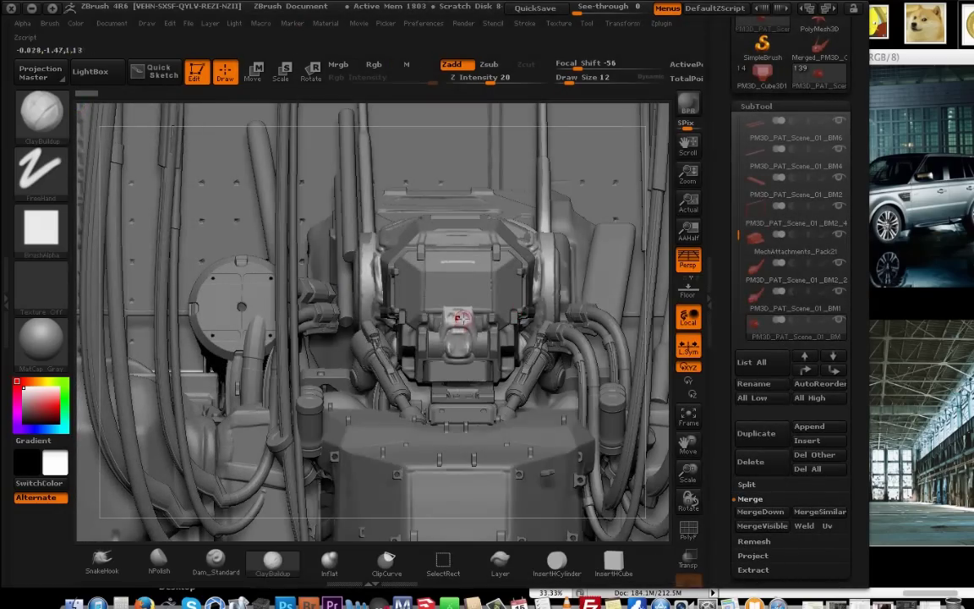
Hide the mech's old head subtools and make the merged head Merged_PM3D_Cube3D1 the active subtool.
click(758, 301)
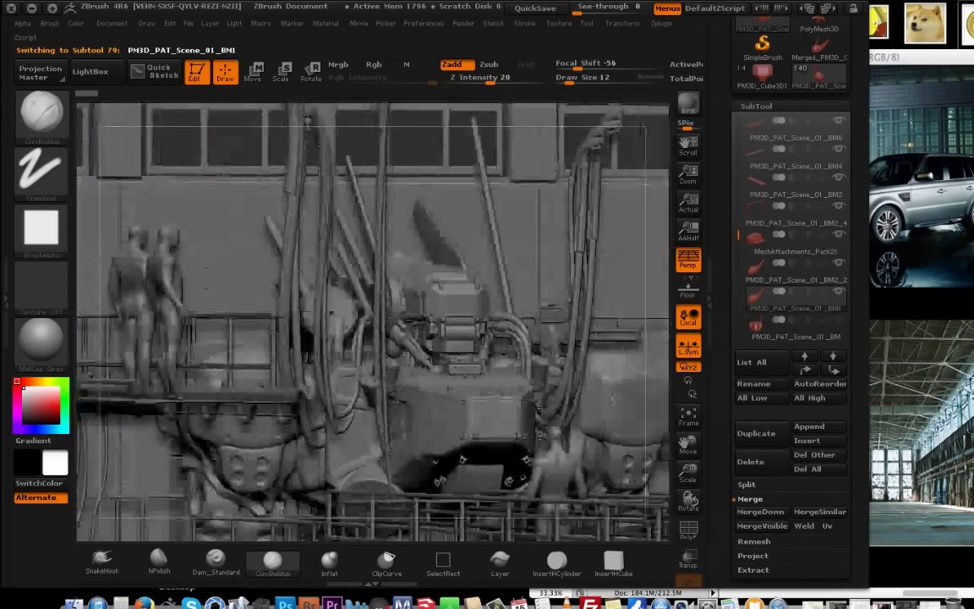
drag(615, 396, 661, 458)
click(757, 299)
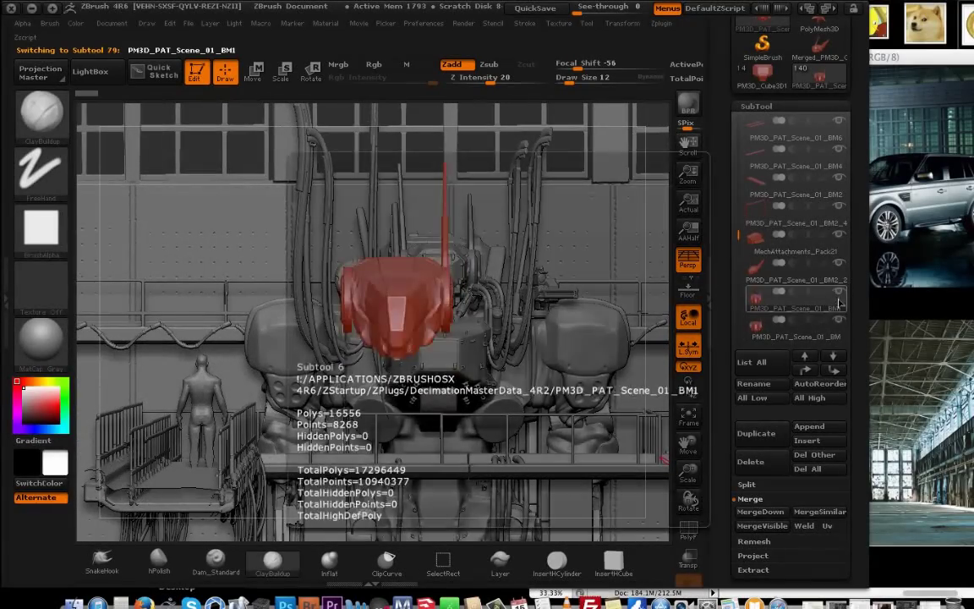
drag(739, 236, 739, 243)
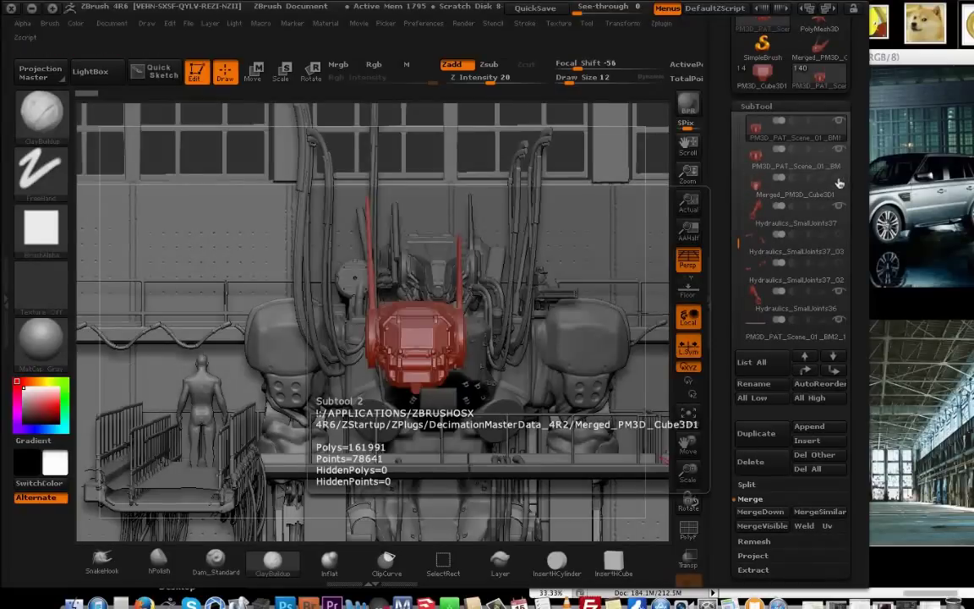
drag(657, 194, 656, 262)
click(762, 188)
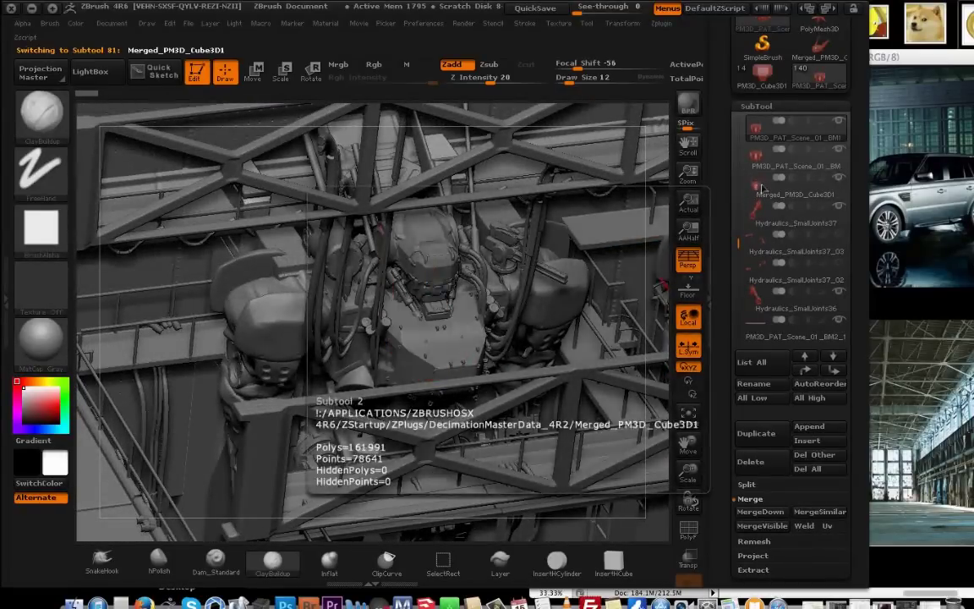
drag(658, 191, 592, 240)
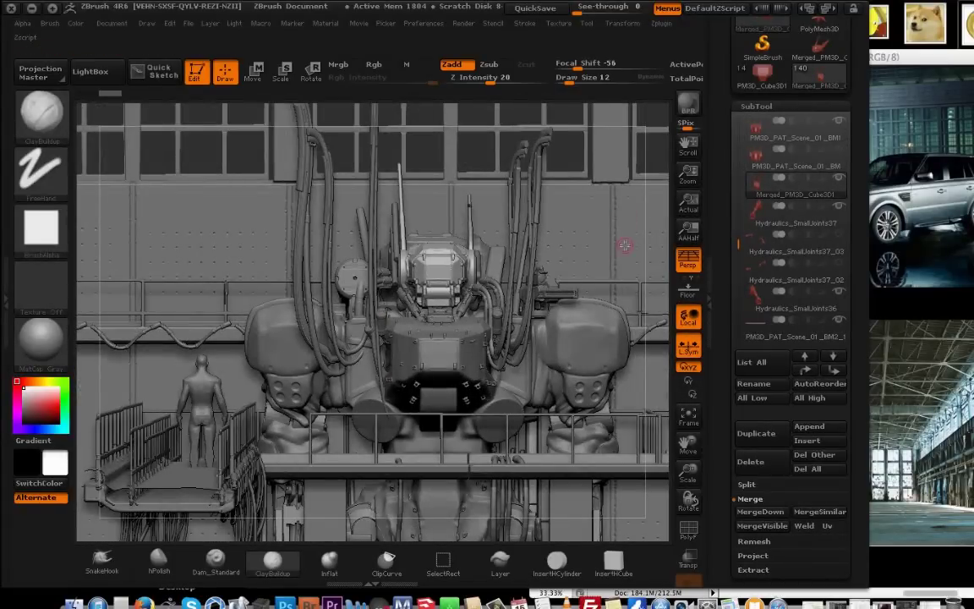
Duplicate the merged head and move the copy onto the neighbouring mech with Transpose.
alt+drag(657, 247, 515, 524)
click(256, 72)
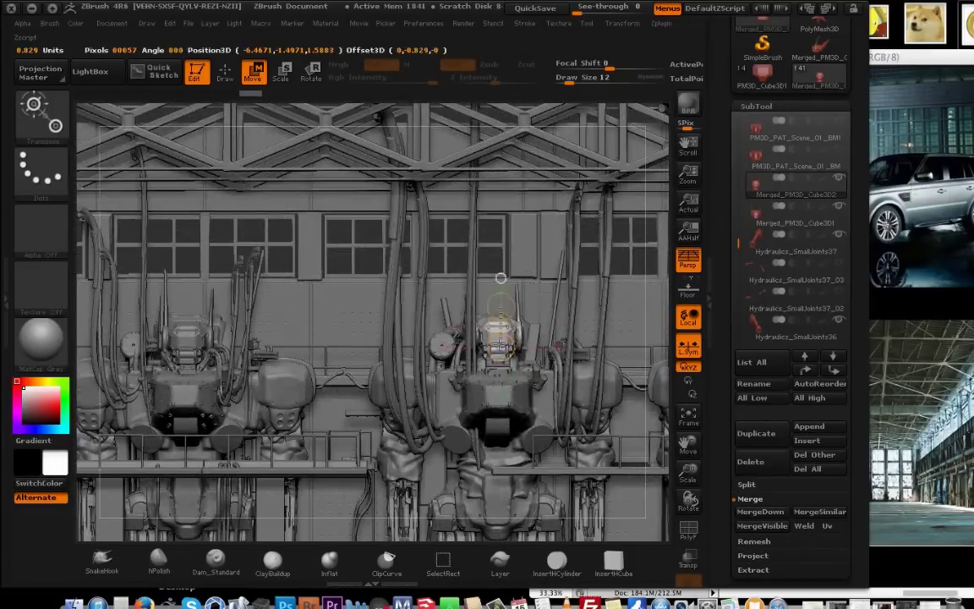
drag(688, 444, 454, 469)
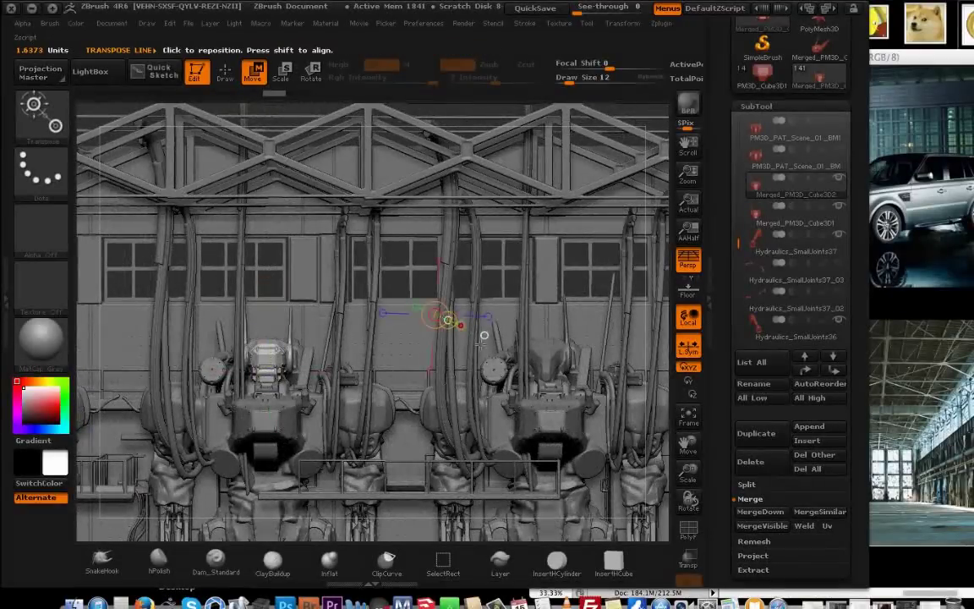
drag(687, 501, 664, 499)
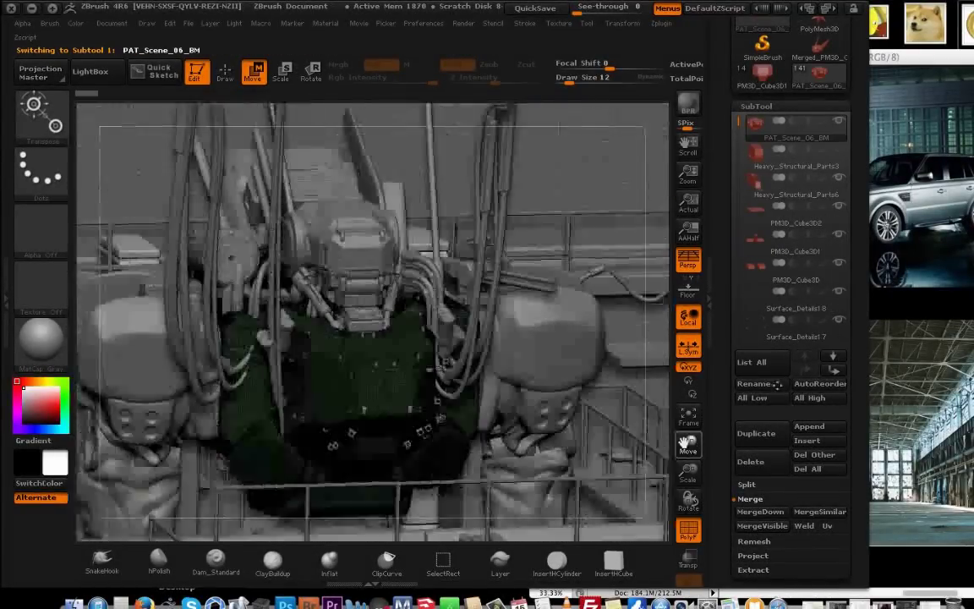
Polish the mech's rounded shoulder armour with hPolish at Draw Size 52.
alt+click(353, 207)
alt+click(396, 387)
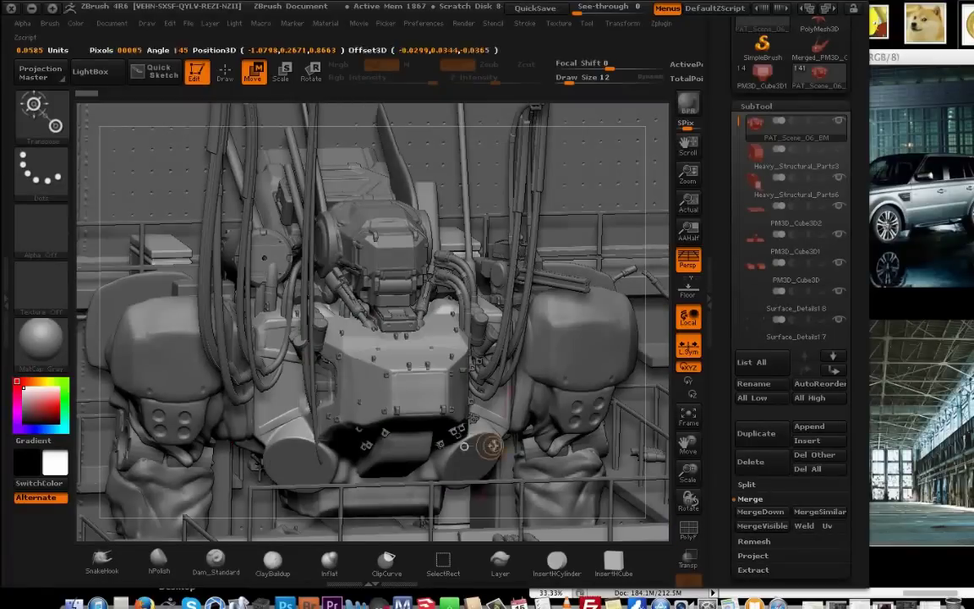
drag(689, 501, 686, 490)
alt+click(575, 355)
alt+click(261, 413)
alt+click(187, 409)
key(q)
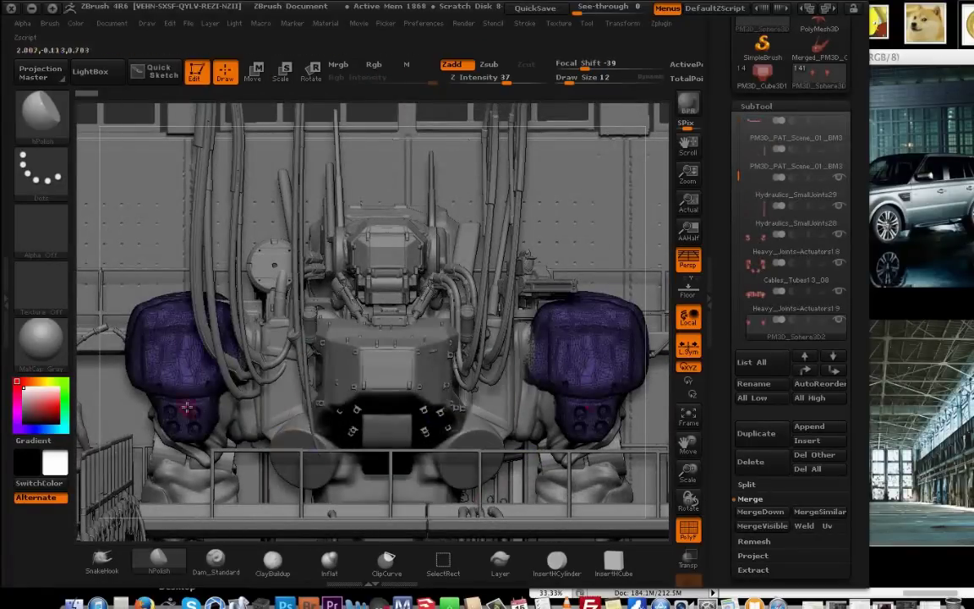
key(shift+f)
key(space)
drag(262, 363, 296, 364)
drag(148, 381, 198, 380)
key(space)
drag(593, 353, 582, 352)
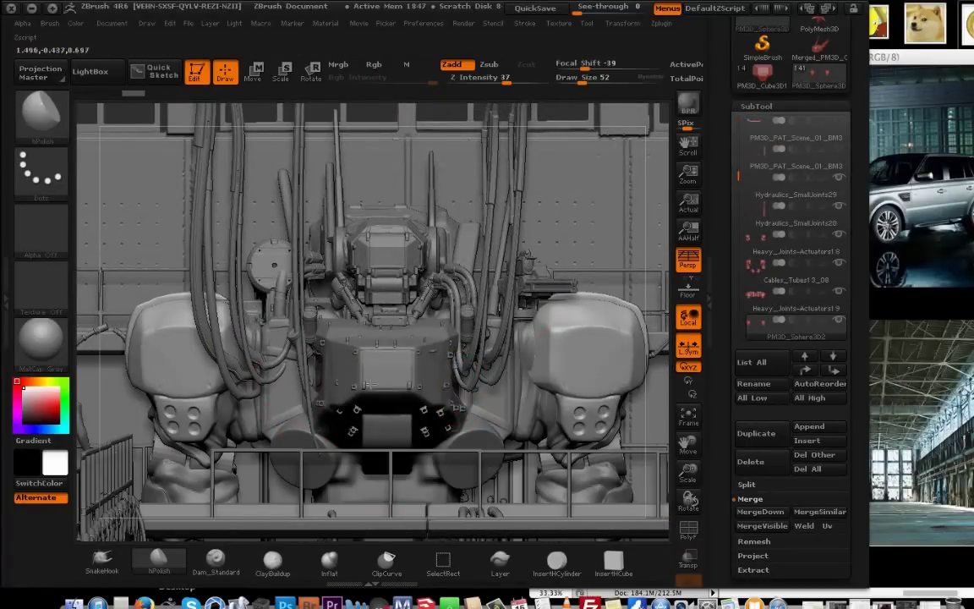
Add fine surface detail to the mech's torso subtool PAT_Scene_06_BM with ClayBuildup at Draw Size 5.
alt+click(401, 465)
click(272, 563)
key(space)
drag(364, 371, 334, 370)
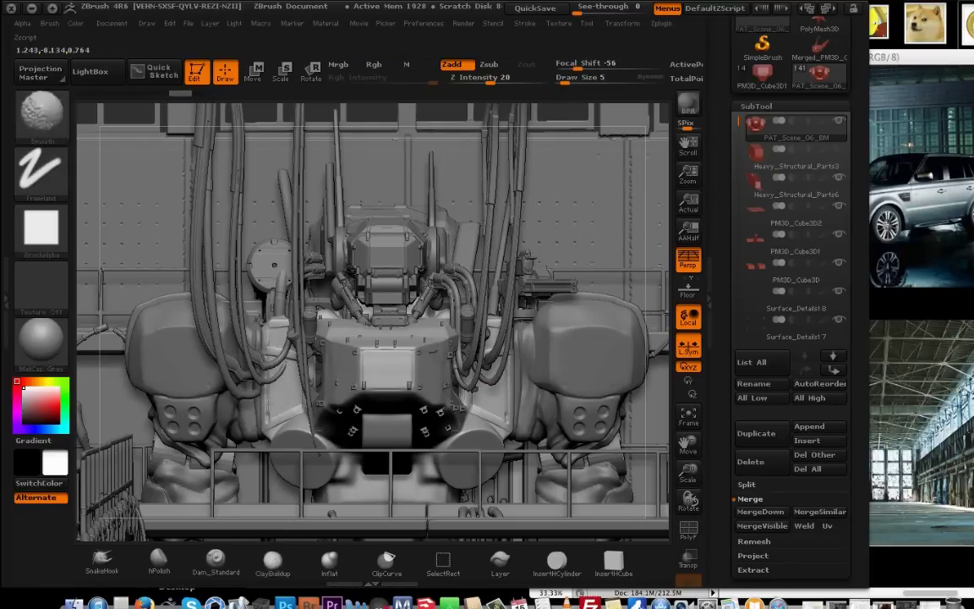
drag(688, 500, 624, 507)
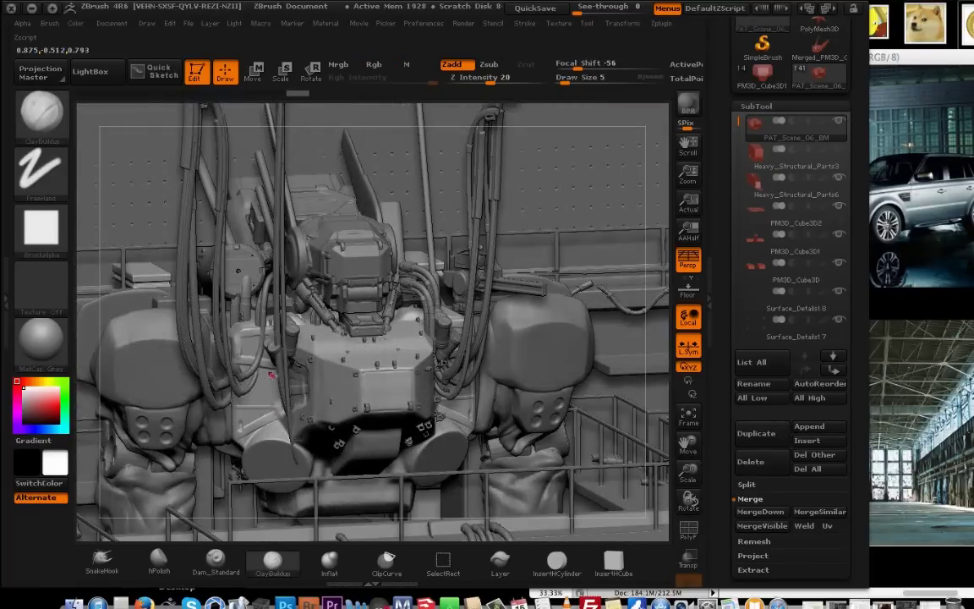
drag(271, 375, 282, 384)
mouse_move(689, 500)
mouse_down()
mouse_move(616, 508)
mouse_move(712, 506)
mouse_move(645, 456)
mouse_up()
click(470, 372)
Pre-process and decimate the torso subtool with Decimation Master and save the scene tool.
click(661, 24)
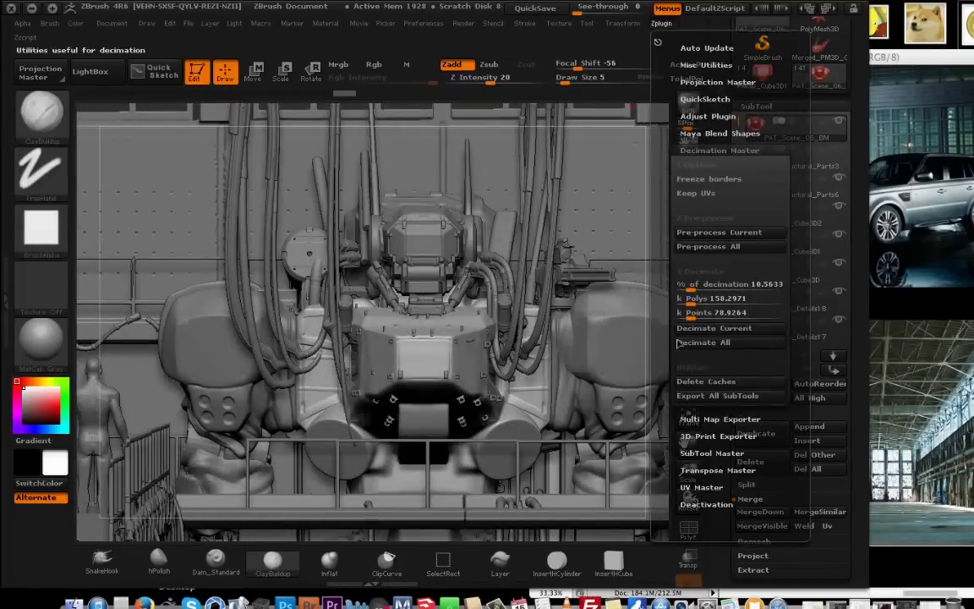
click(712, 235)
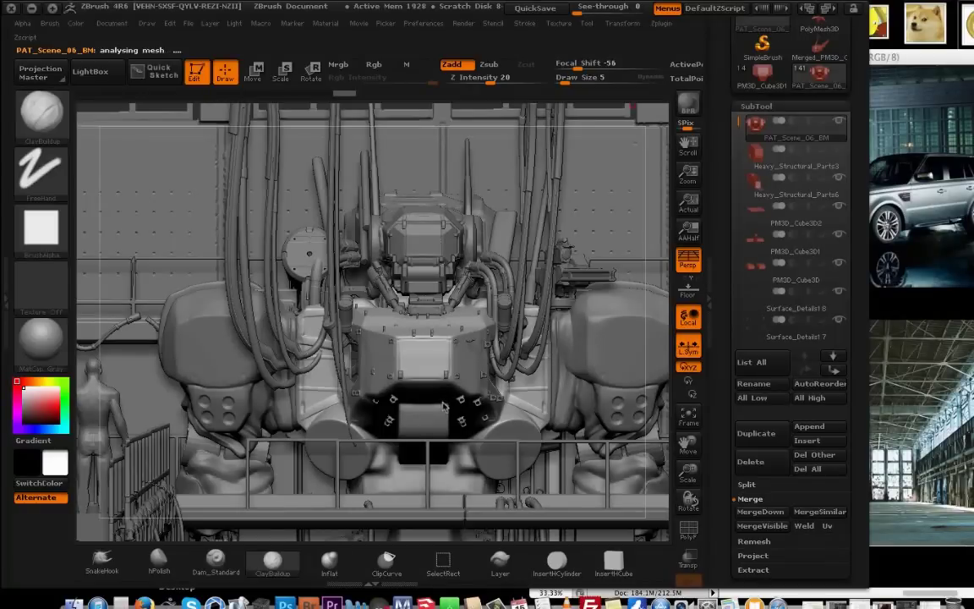
click(630, 4)
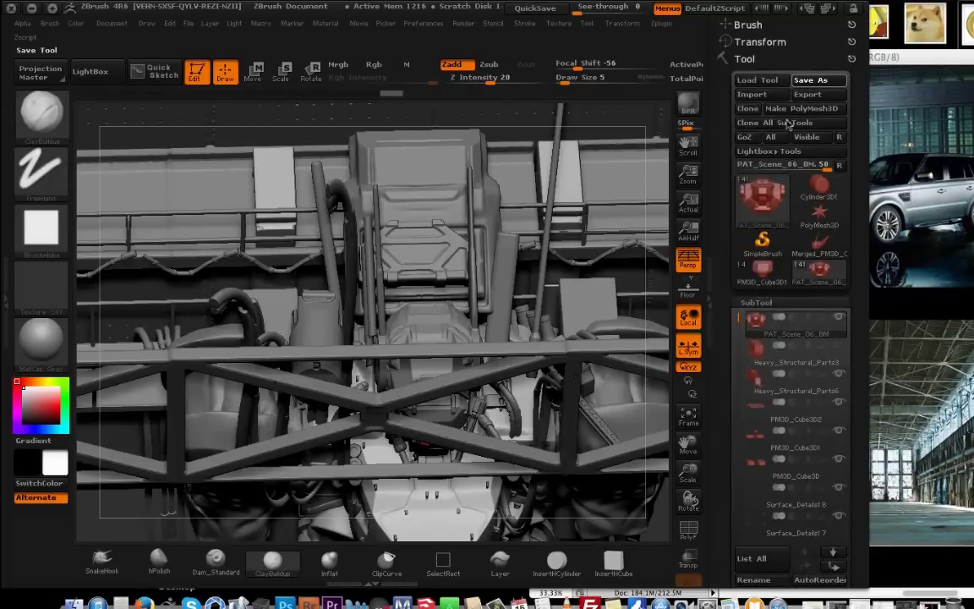
click(810, 79)
click(717, 370)
Merge the scene's visible subtools into one mesh and export it for rendering.
scroll(775, 508, down, 5)
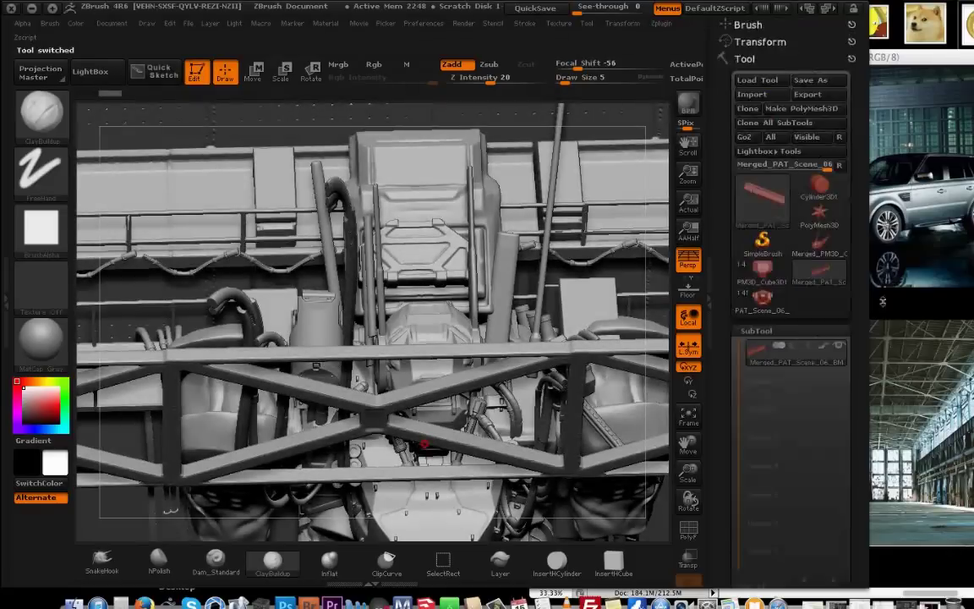
click(808, 93)
click(726, 370)
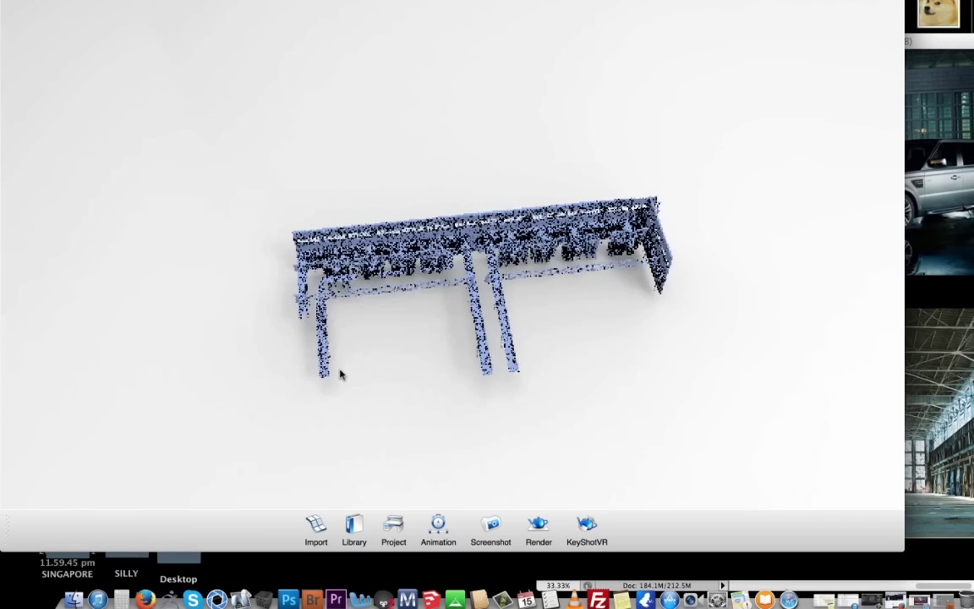
Switch to KeyShot and frame the imported hangar scene closely on the mech and the figure at the railing.
scroll(339, 374, up, 10)
scroll(453, 253, up, 10)
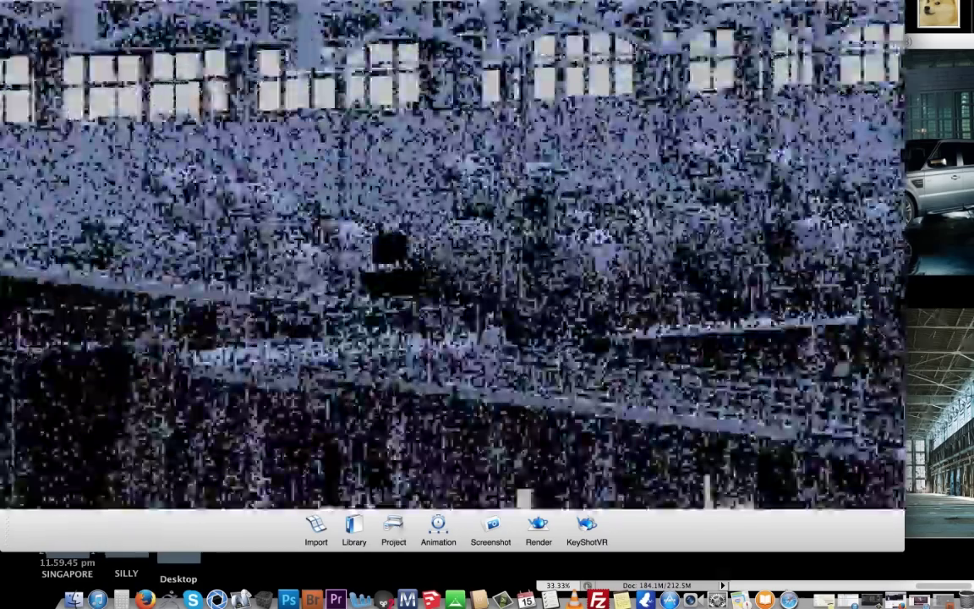
middle_drag(338, 254, 706, 301)
drag(706, 301, 220, 279)
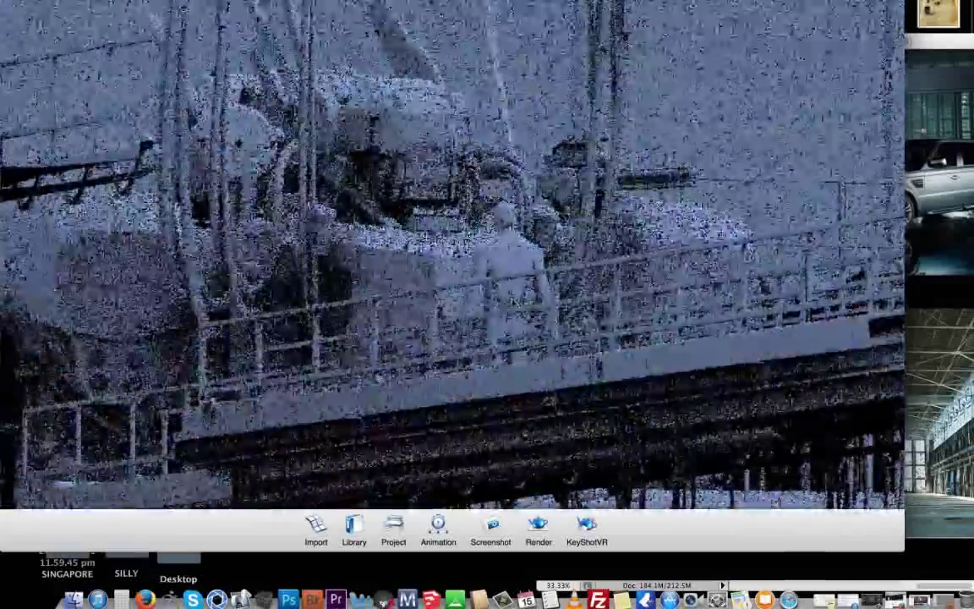
drag(338, 279, 499, 292)
Apply a dark Mold-Tech material from the material library to the imported scene.
key(m)
drag(586, 2, 737, 2)
click(669, 167)
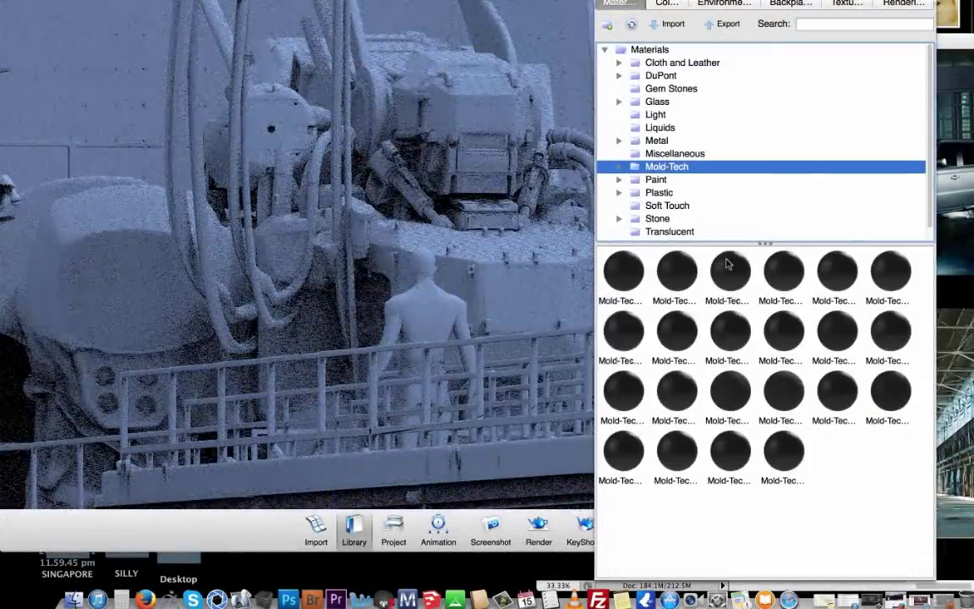
drag(729, 268, 431, 314)
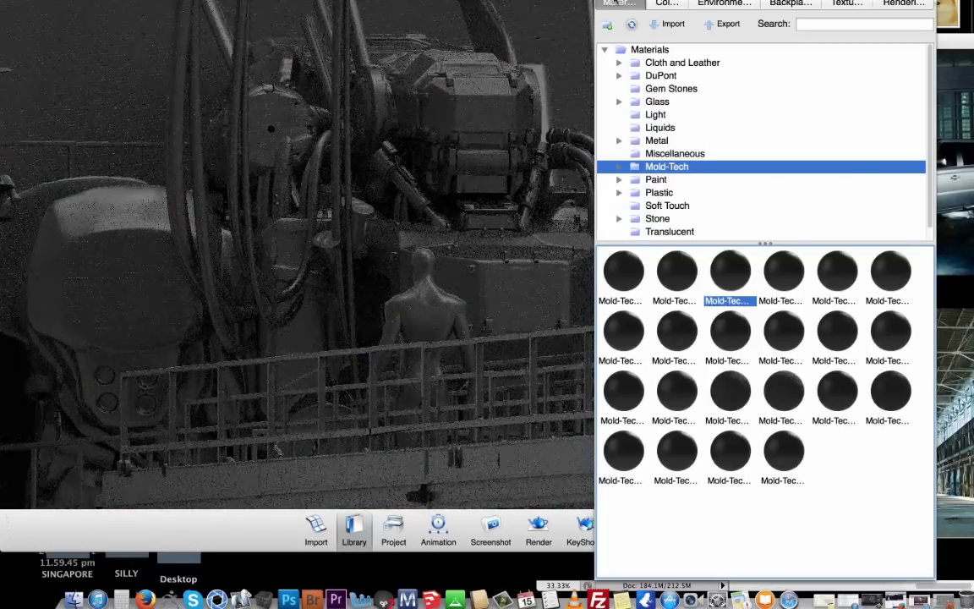
Lighten the Mold-Tech material's color to a mid grey with about 19% brightness.
click(605, 0)
click(395, 526)
click(624, 86)
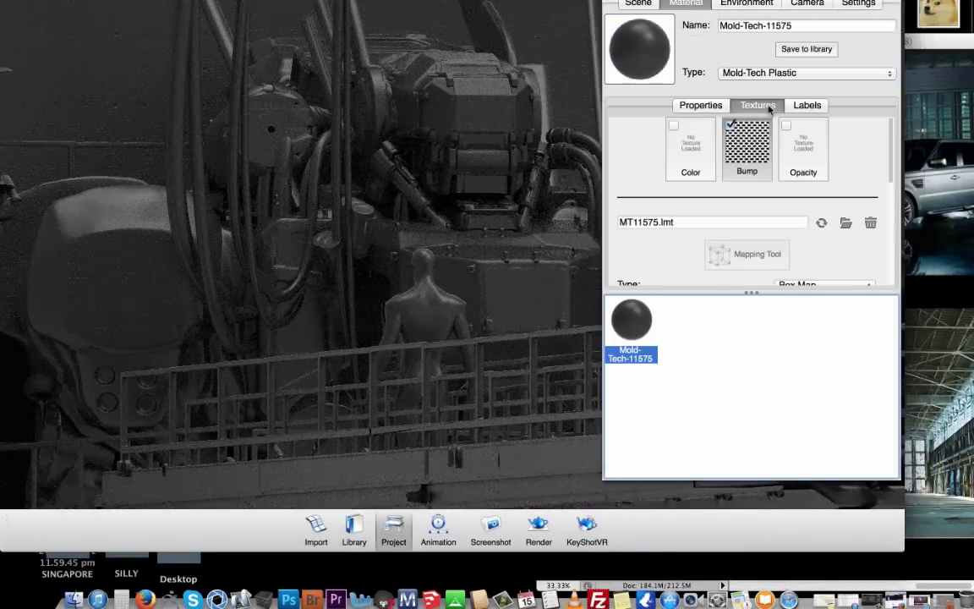
click(700, 105)
click(849, 135)
drag(810, 61, 791, 73)
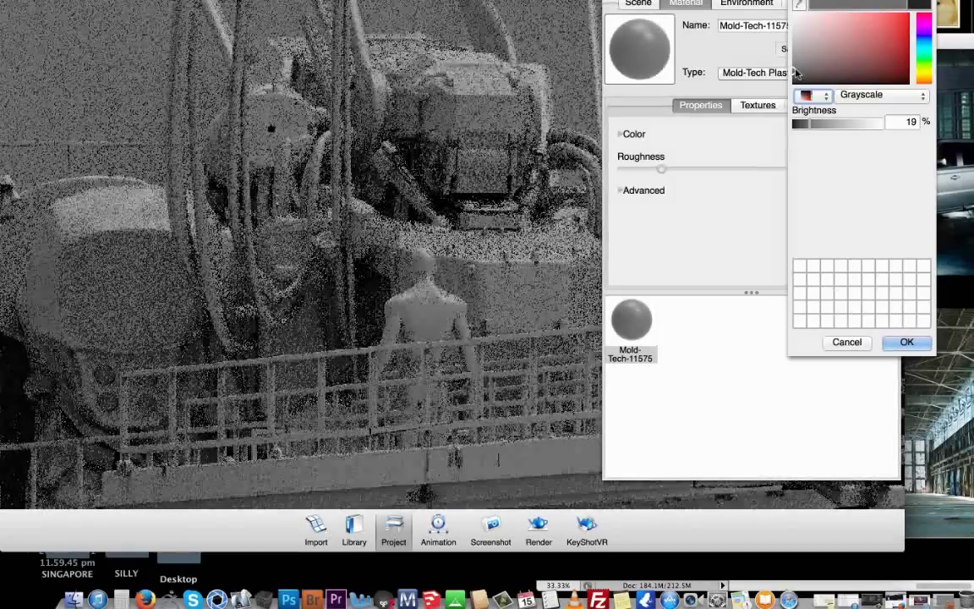
click(906, 342)
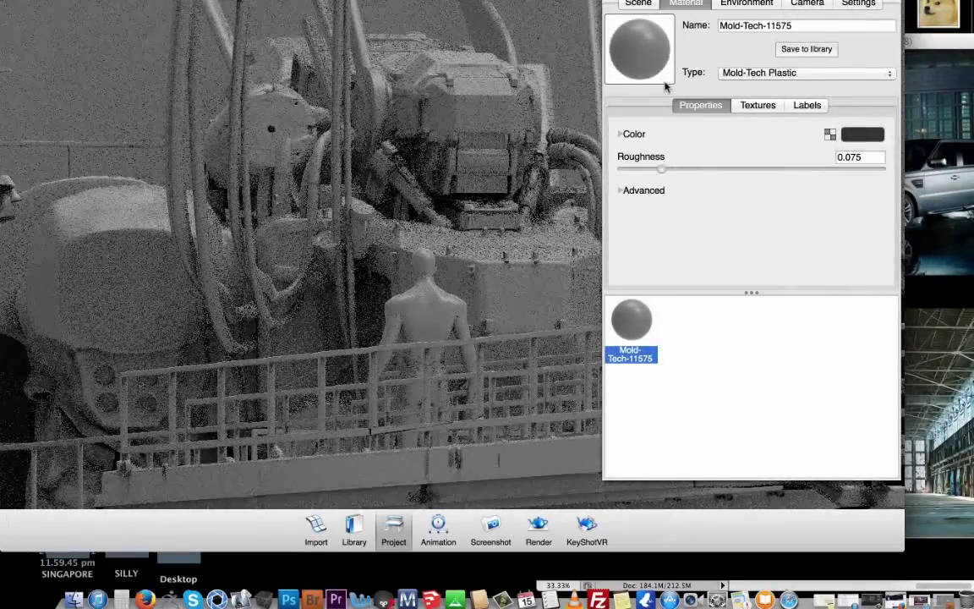
click(642, 7)
click(393, 528)
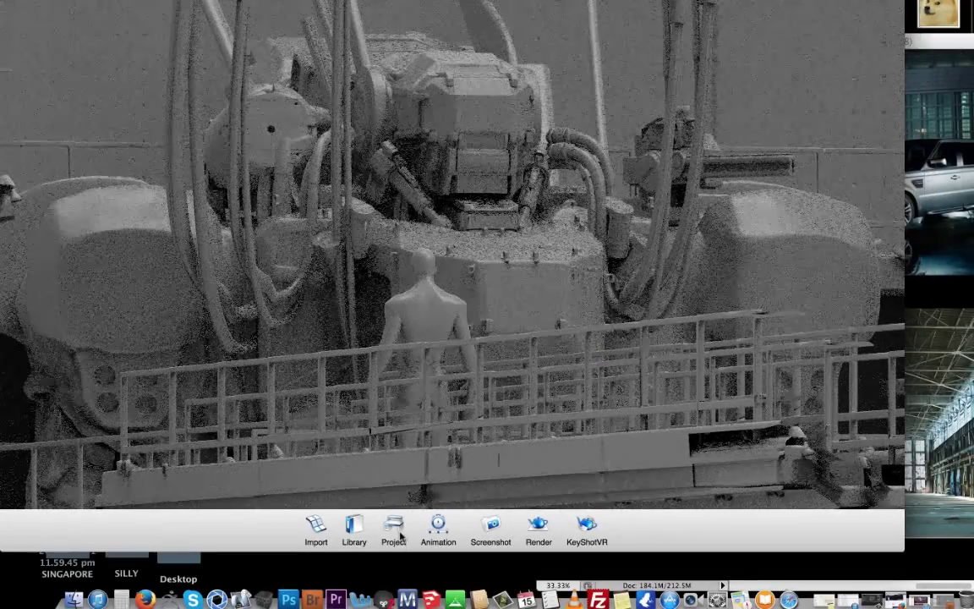
click(316, 528)
click(672, 359)
click(393, 528)
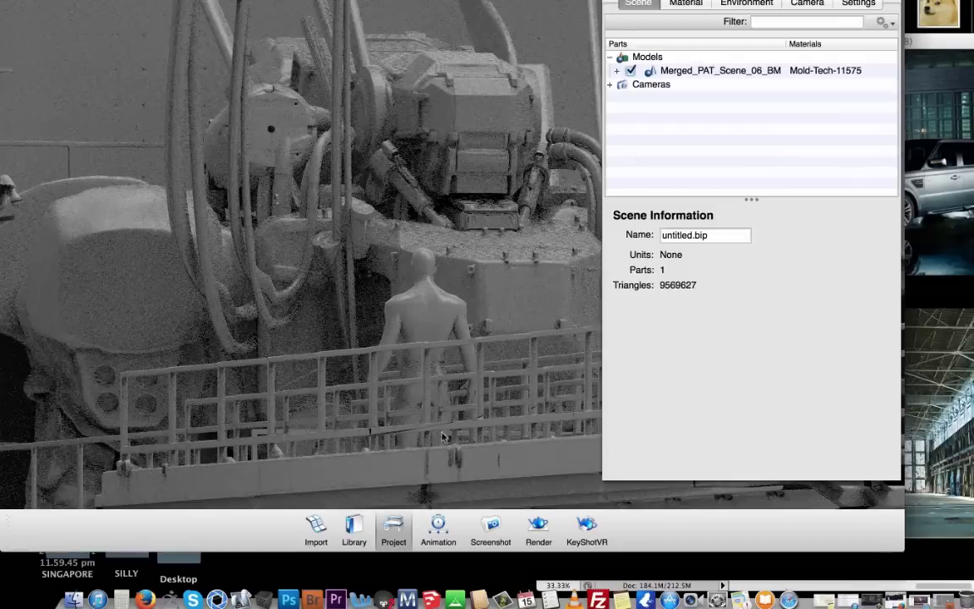
Apply a dark blue-grey swatch from the PANTONE+ Solid Uncoated color library to the scene's material.
click(355, 529)
click(666, 4)
click(725, 218)
click(710, 257)
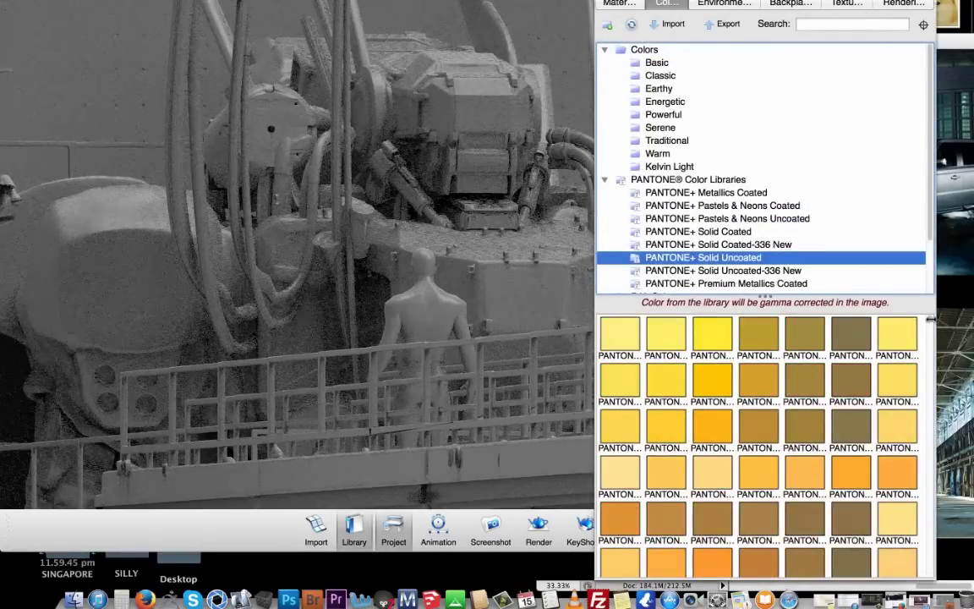
scroll(934, 574, down, 2)
scroll(934, 573, down, 10)
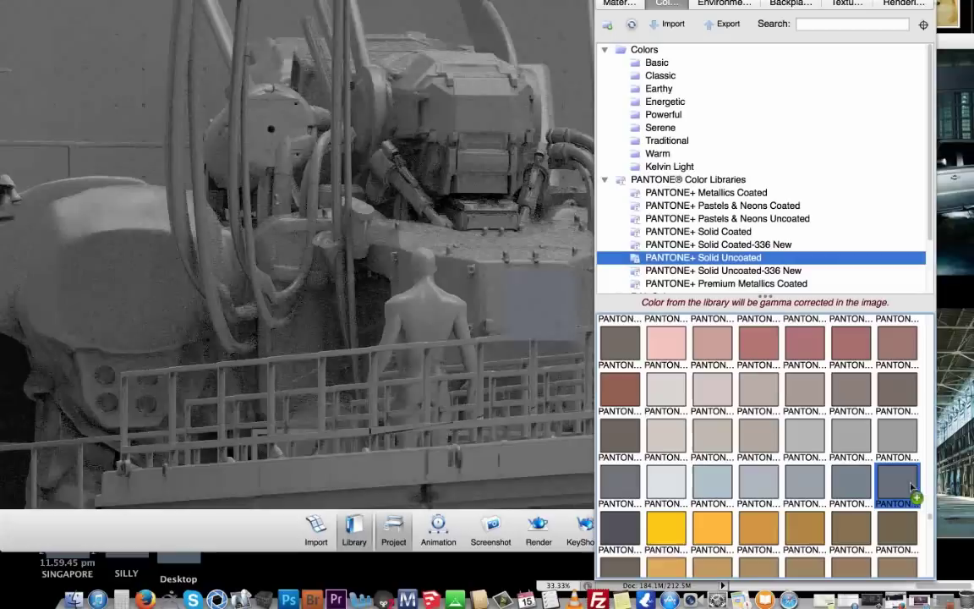
drag(550, 355, 467, 300)
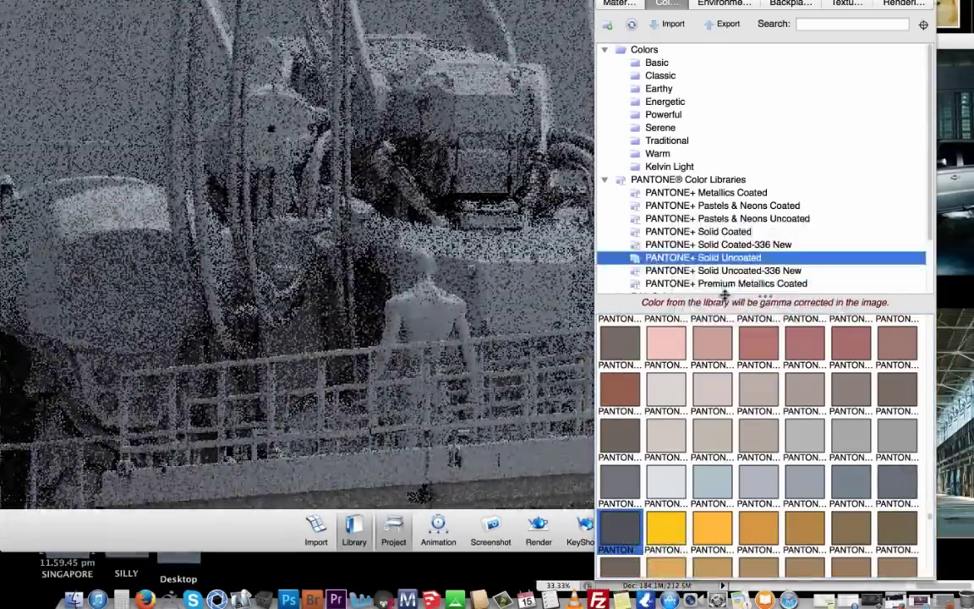
click(354, 528)
Reduce the camera's perspective focal length to about 75.6 to widen the close view of the mech.
drag(649, 24, 775, 23)
drag(457, 312, 444, 291)
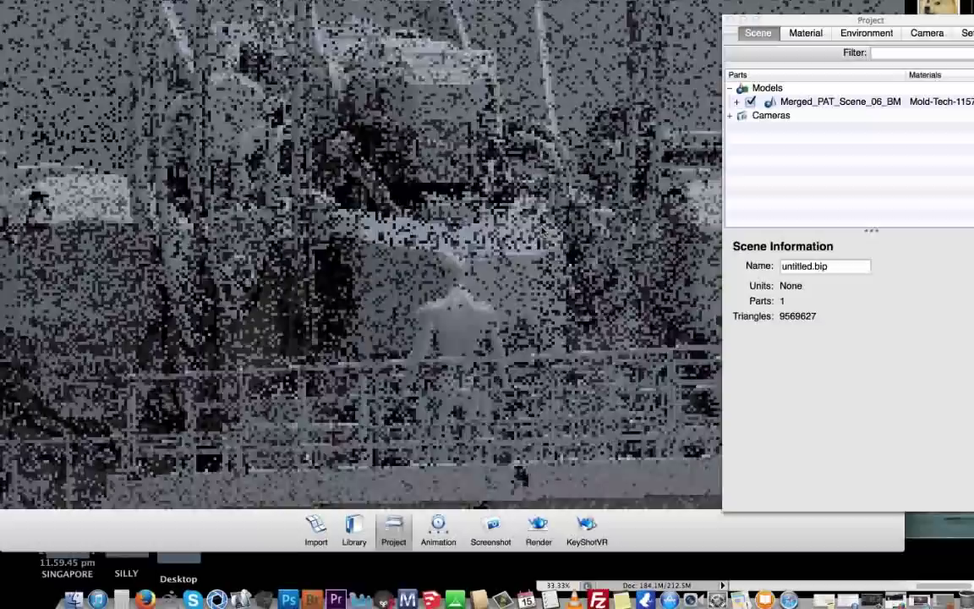
key(space)
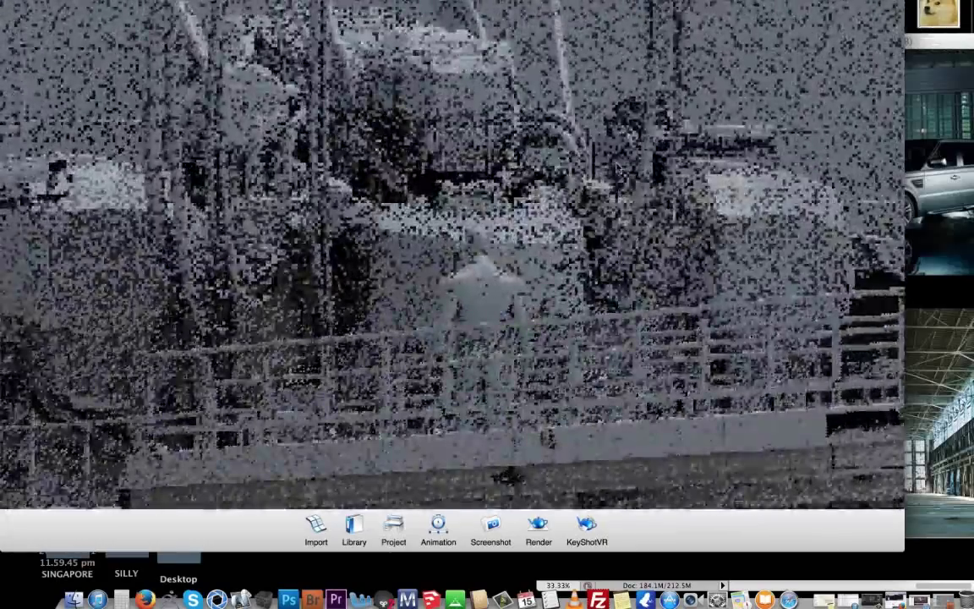
key(space)
click(927, 33)
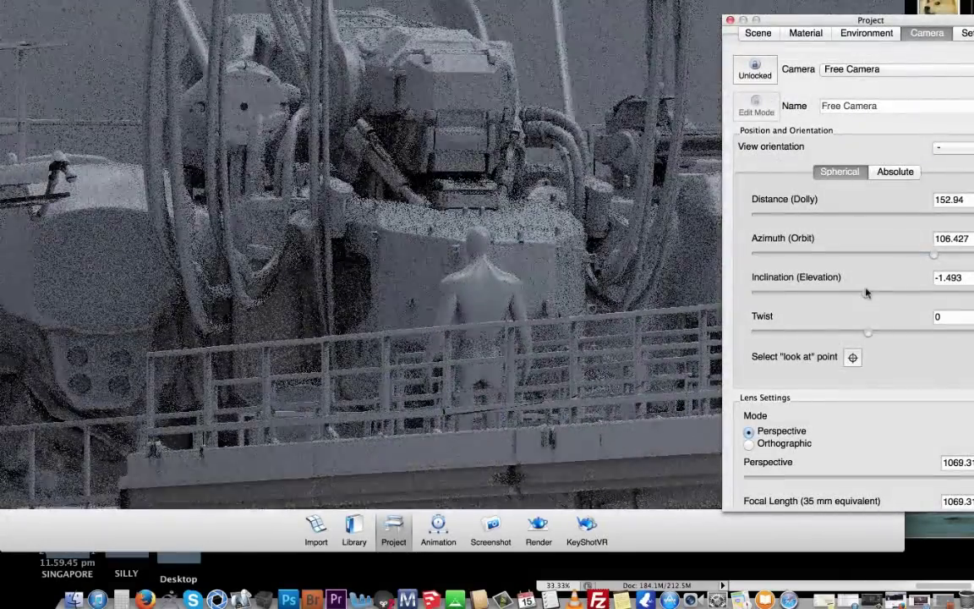
drag(954, 479, 881, 479)
drag(829, 20, 824, 70)
drag(876, 528, 808, 527)
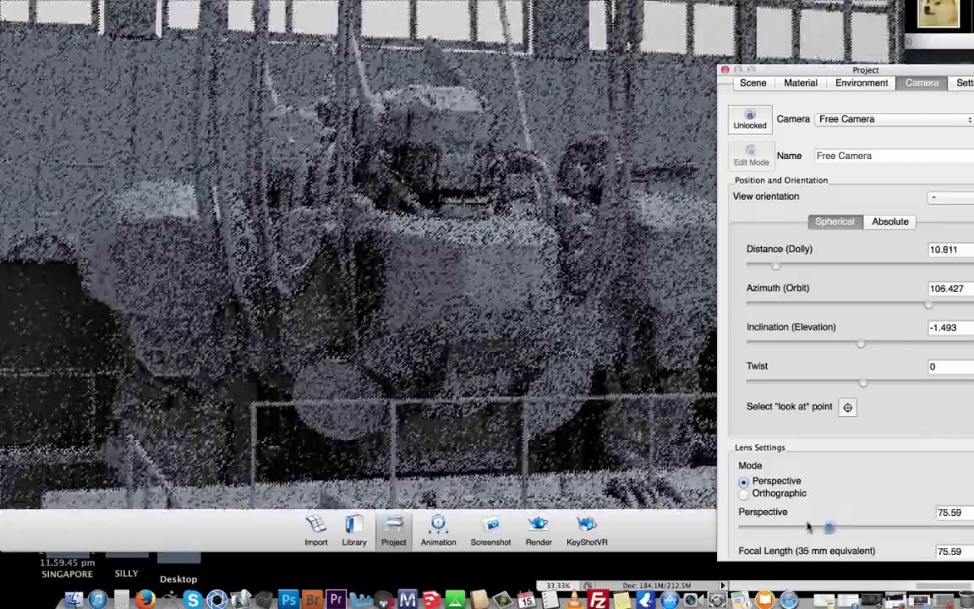
Frame the shot over the standing figure's shoulder, with the mechs and hangar windows in the background.
key(space)
key(space)
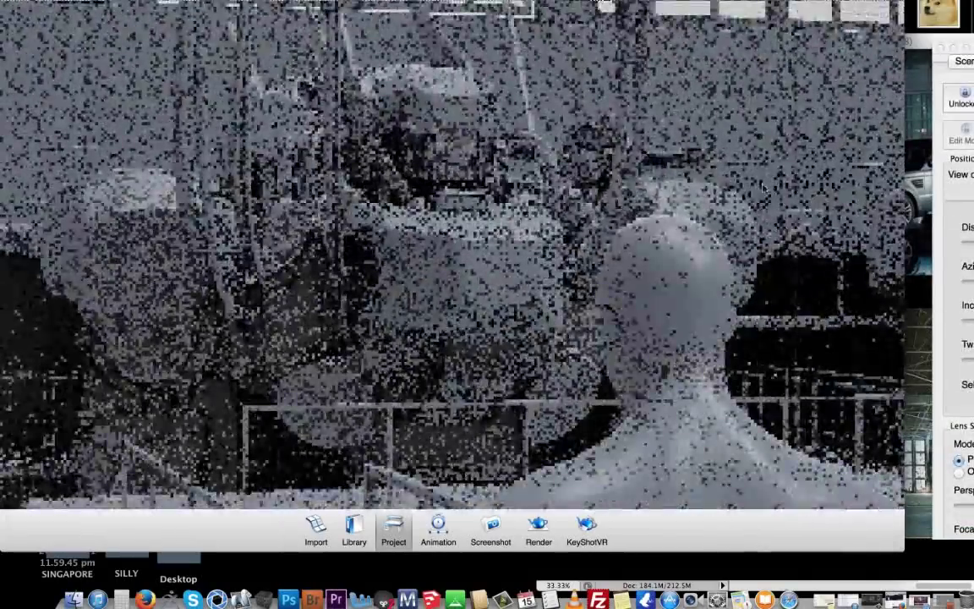
middle_drag(763, 188, 768, 194)
scroll(768, 195, down, 4)
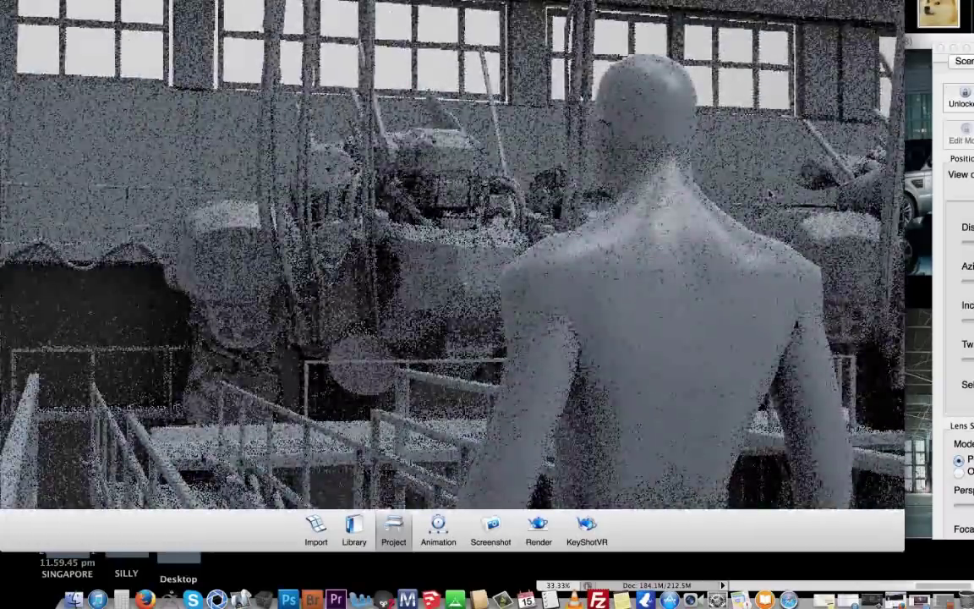
drag(715, 200, 686, 158)
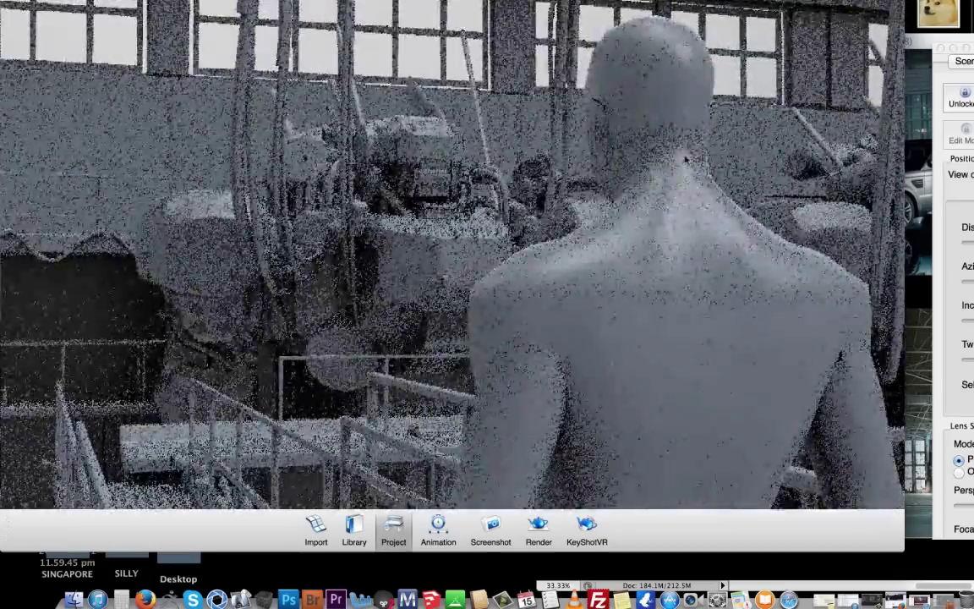
drag(667, 264, 670, 146)
Render the view as a 4000 x 2254 JPEG into a new PATENVIRO RENDERS folder inside the MASSIVE BLACK WORKSHOP folder.
click(538, 529)
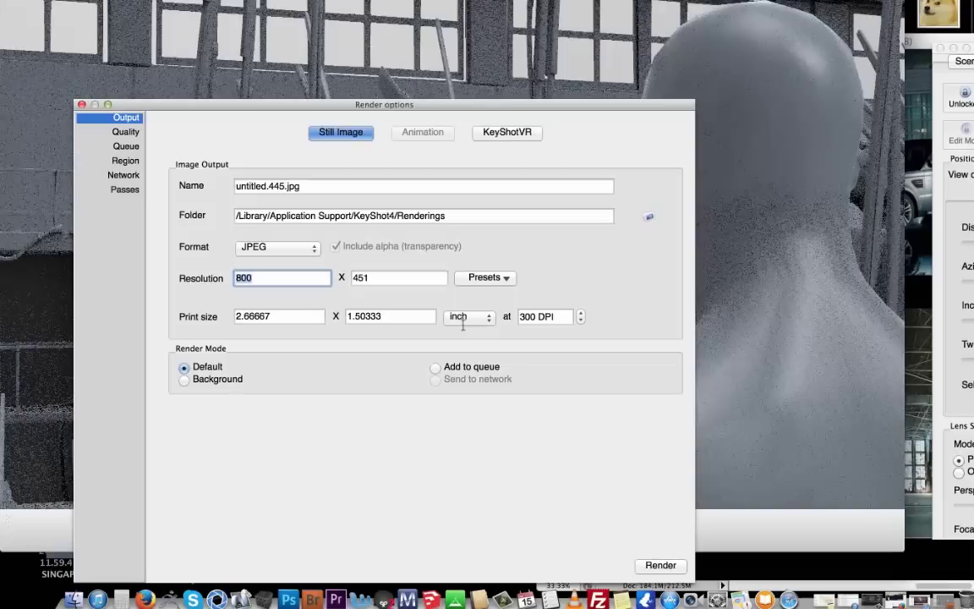
click(649, 217)
click(509, 86)
click(520, 178)
click(331, 361)
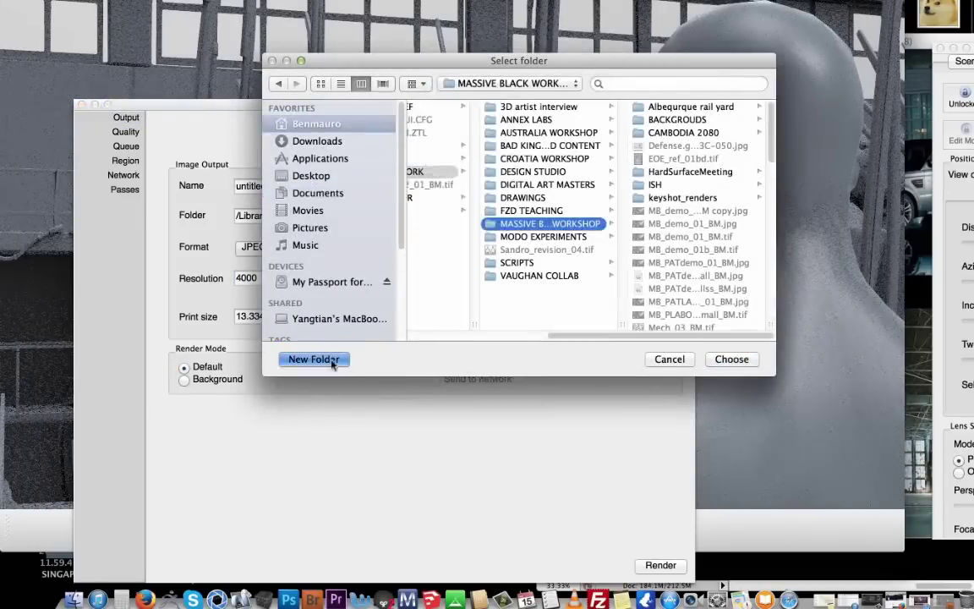
click(487, 196)
click(732, 360)
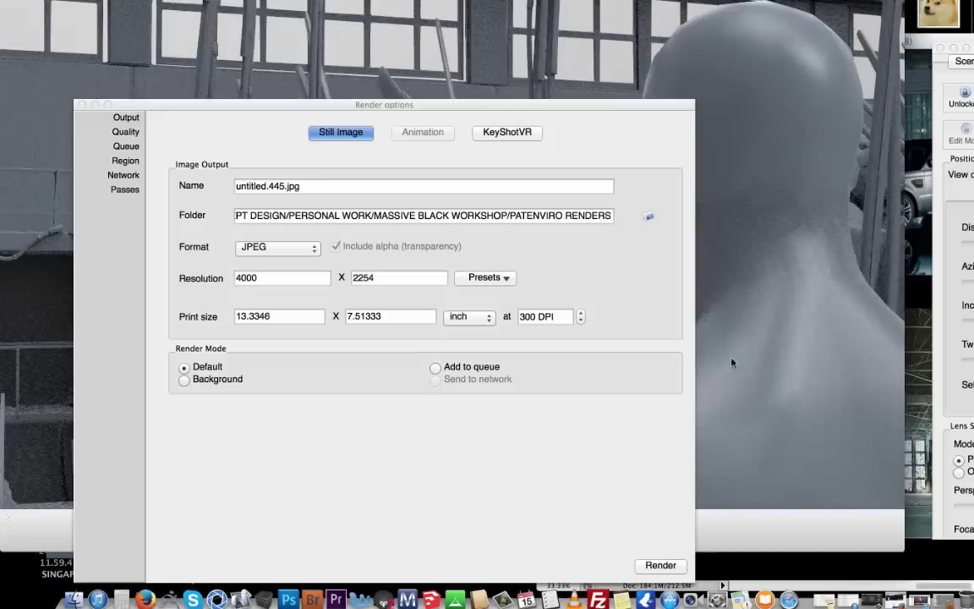
click(654, 568)
Set the camera's perspective to about 29 and frame a low view along the walkways and the row of mechs.
drag(718, 68, 602, 70)
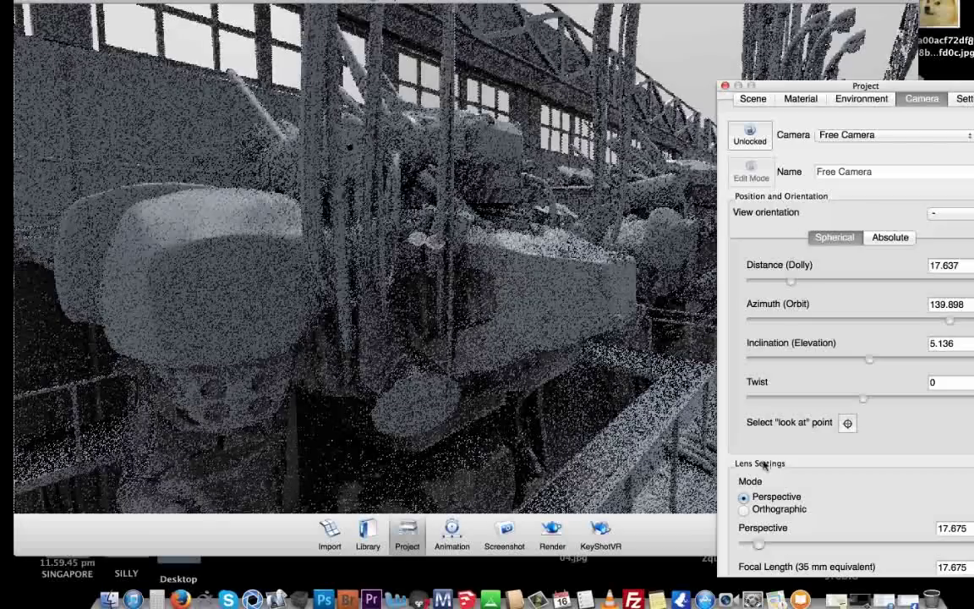
mouse_move(758, 545)
mouse_down()
mouse_move(747, 545)
mouse_move(769, 546)
mouse_up()
middle_drag(440, 279, 381, 262)
drag(381, 262, 474, 257)
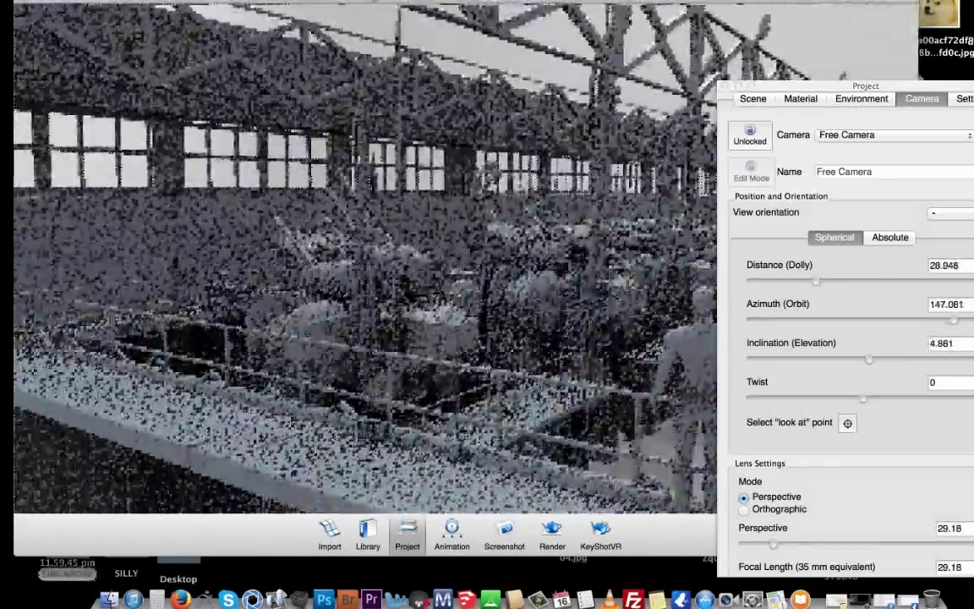
middle_drag(541, 380, 517, 254)
drag(514, 253, 516, 204)
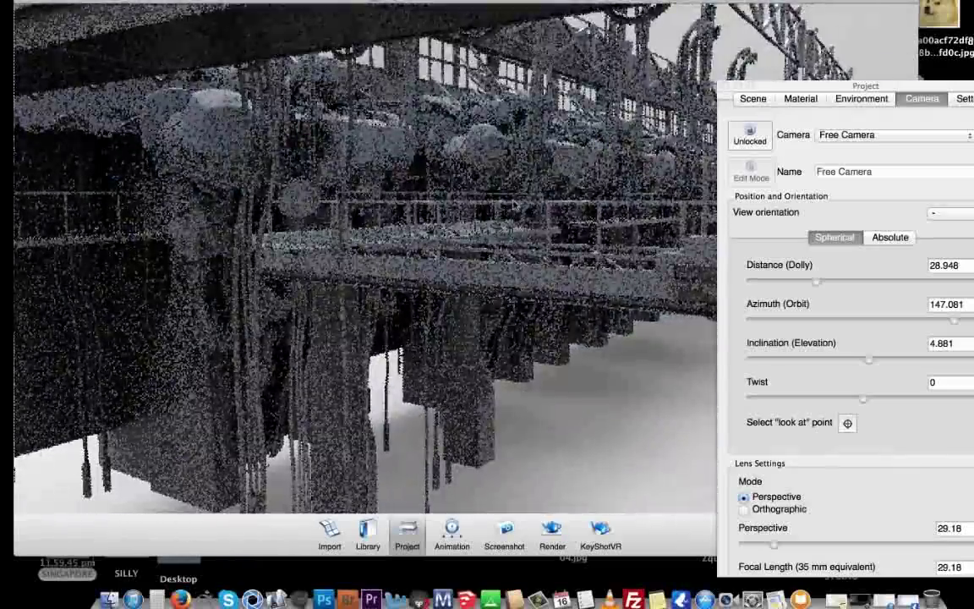
drag(809, 85, 832, 166)
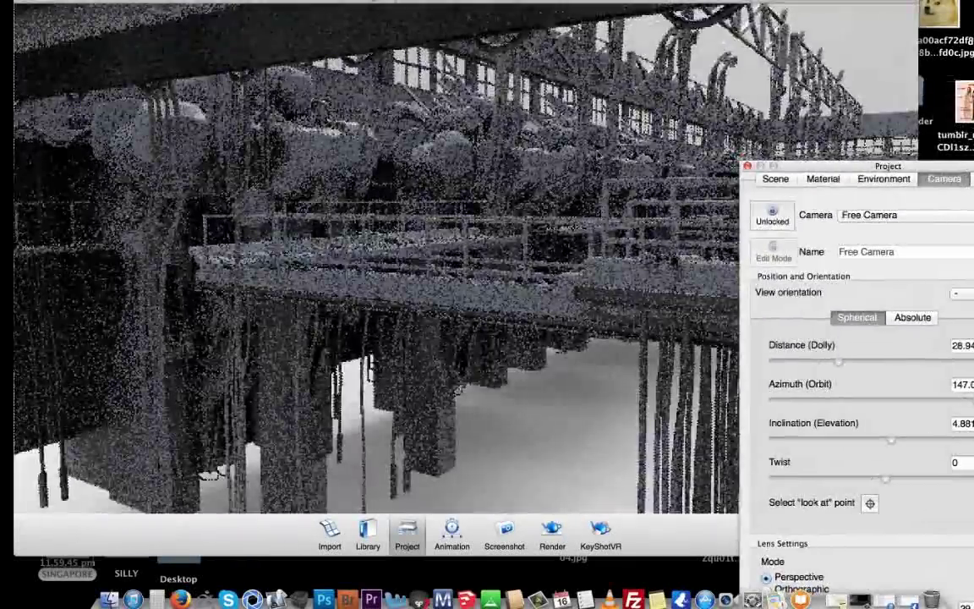
middle_drag(572, 203, 573, 291)
drag(571, 292, 529, 305)
drag(939, 169, 962, 71)
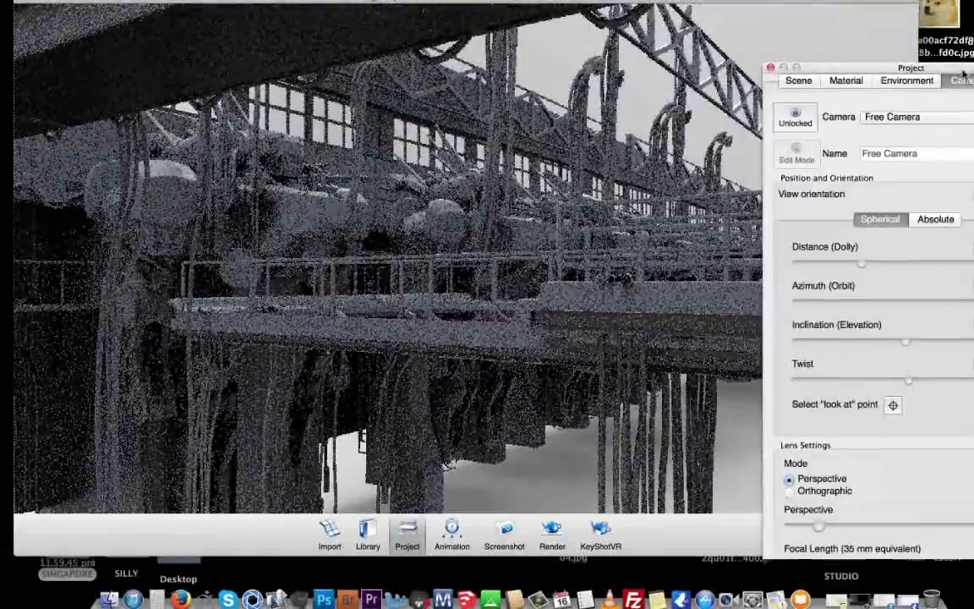
Set the camera's perspective to about 21.4 and frame a raised view down the mech row beside the walkway.
drag(821, 527, 811, 526)
drag(710, 412, 564, 386)
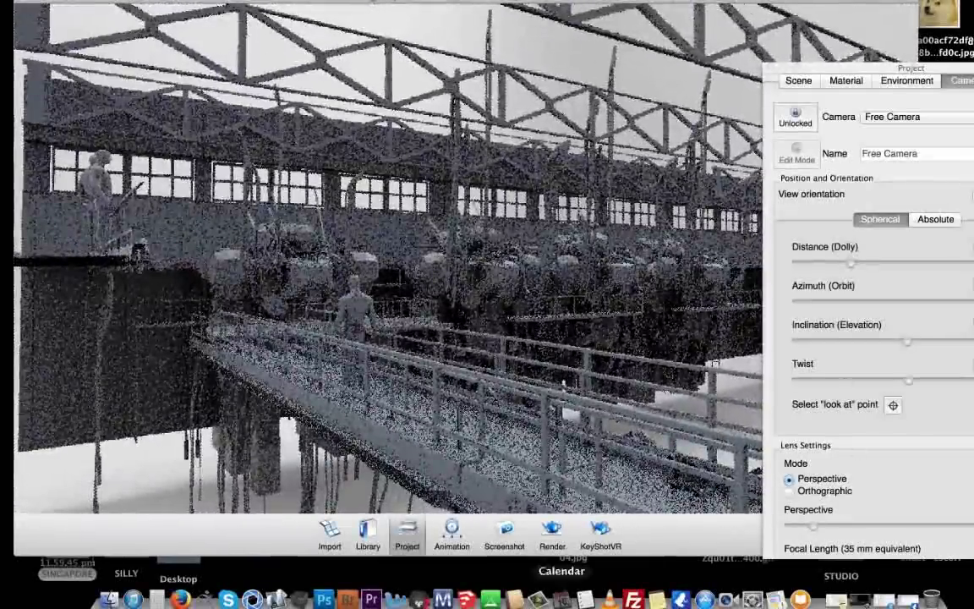
drag(814, 528, 804, 526)
drag(550, 468, 677, 497)
drag(804, 526, 813, 526)
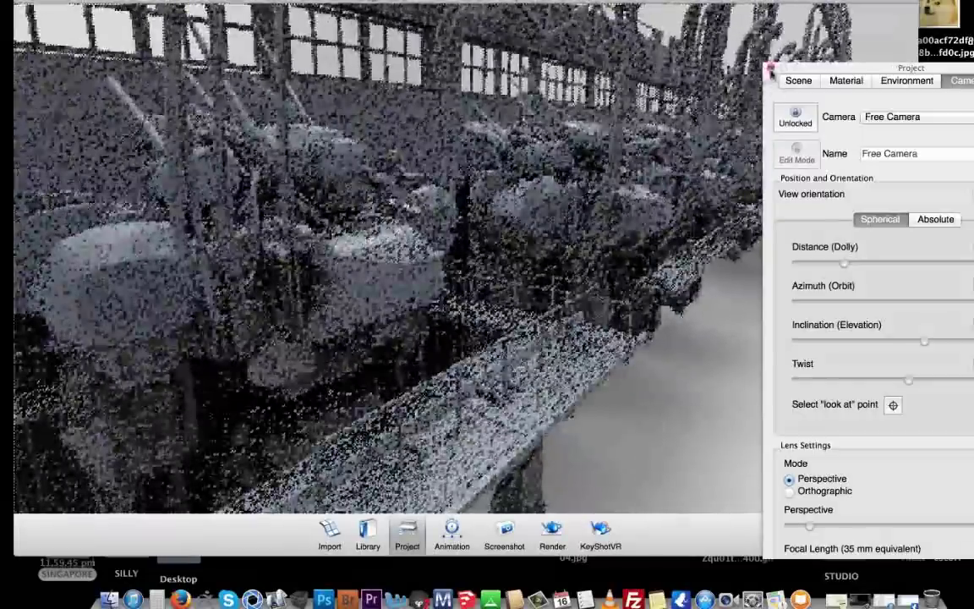
Render the view down the mech row as a 4000 x 2254 JPEG into the PATENVIRO RENDERS folder.
drag(812, 70, 774, 93)
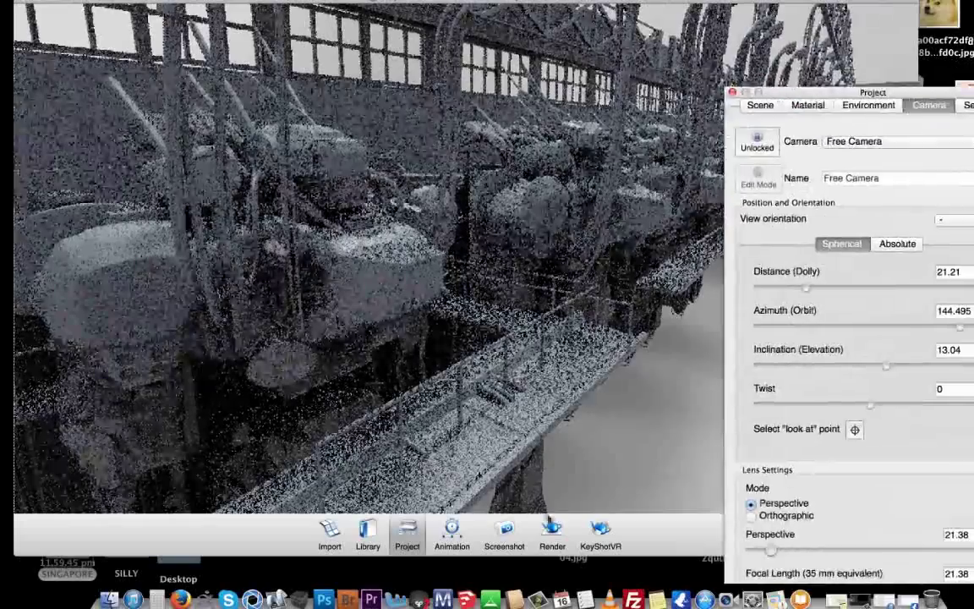
ctrl+drag(592, 389, 695, 389)
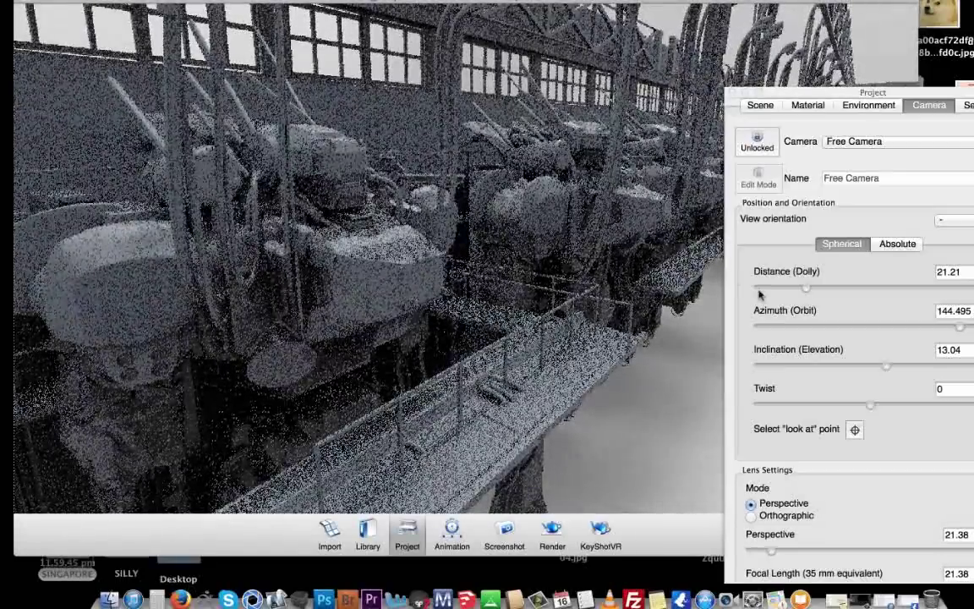
click(552, 532)
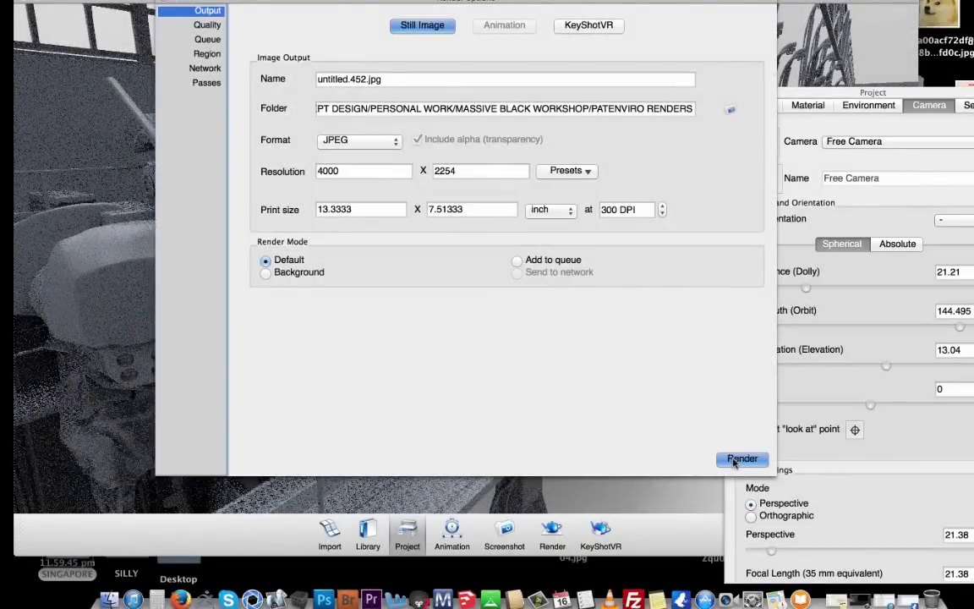
click(739, 456)
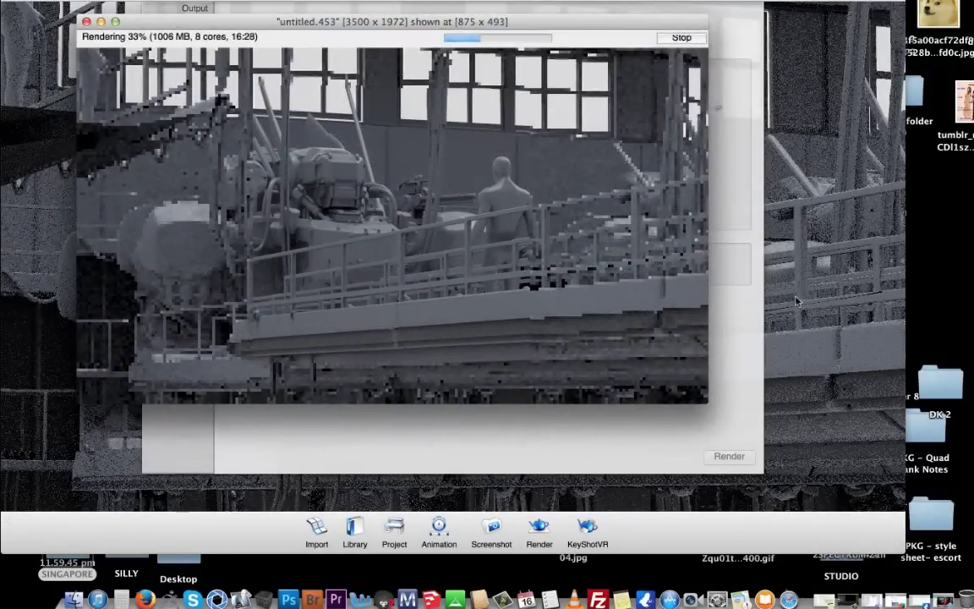
Render the close view of the mech and the figure behind the railing at 2501 x 1409.
click(687, 2)
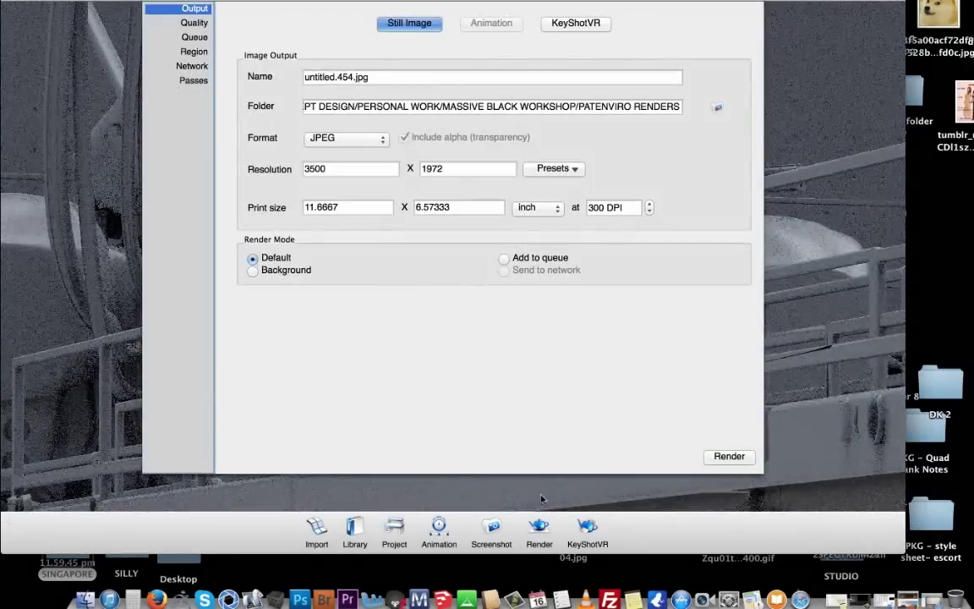
click(729, 456)
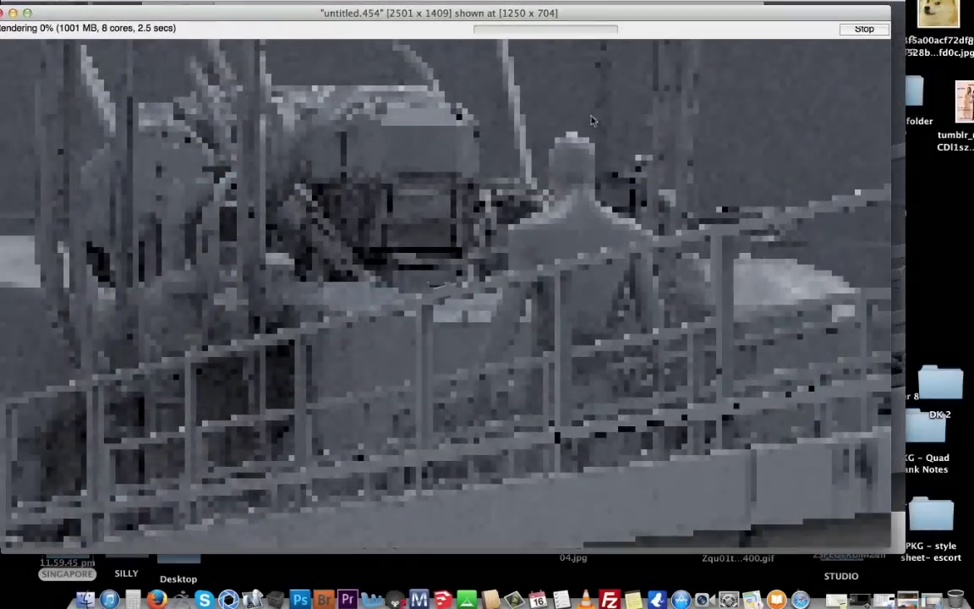
click(682, 5)
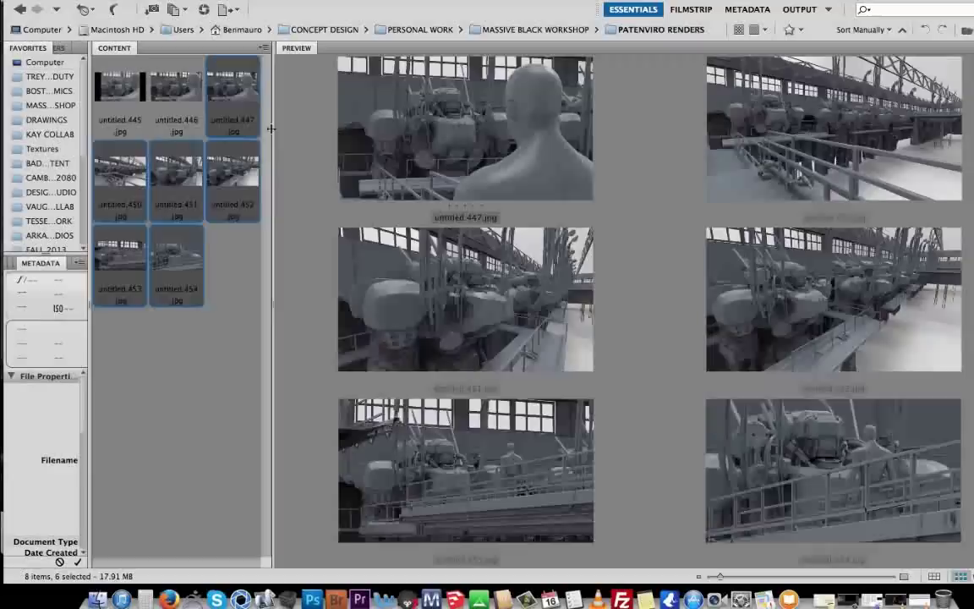
Switch to Adobe Bridge and compare the finished renders in the PATENVIRO RENDERS folder one by one.
drag(272, 128, 273, 128)
click(237, 71)
key(Right)
key(Right)
key(Right)
key(Right)
key(Right)
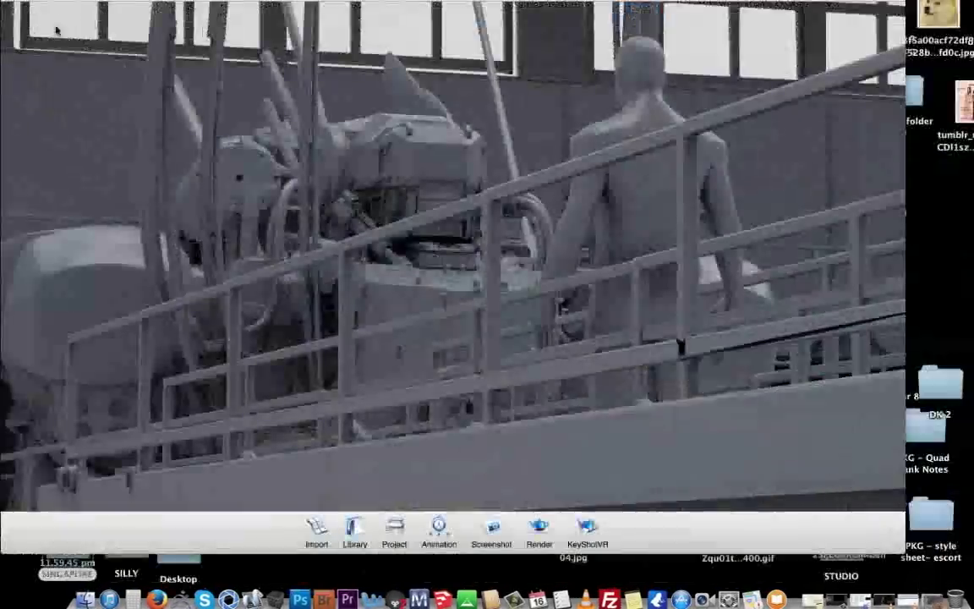
Level the camera on the mech and the figure with a twist of 0.72 and a distance of 15.308.
scroll(508, 313, up, 5)
click(395, 531)
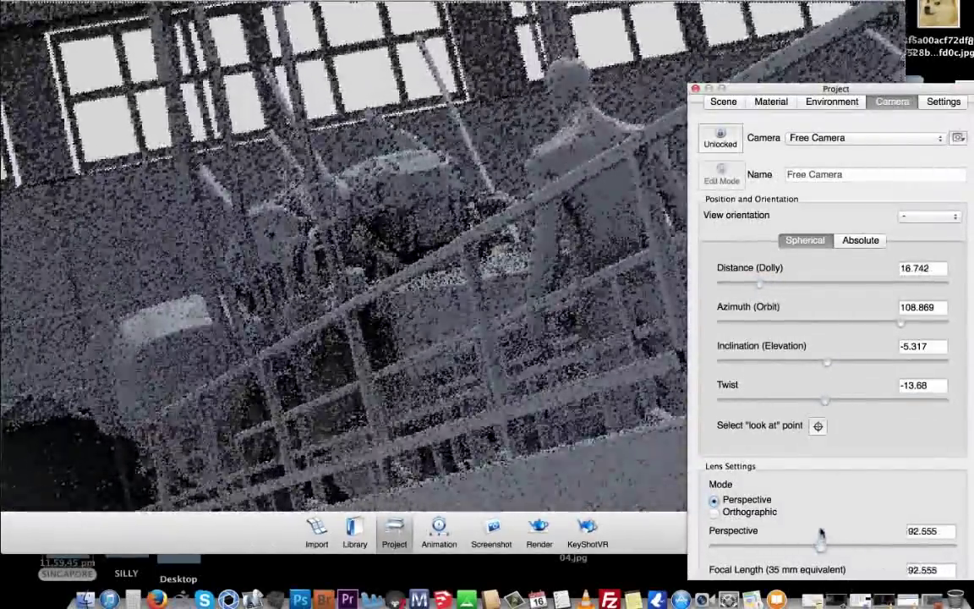
drag(761, 90, 767, 122)
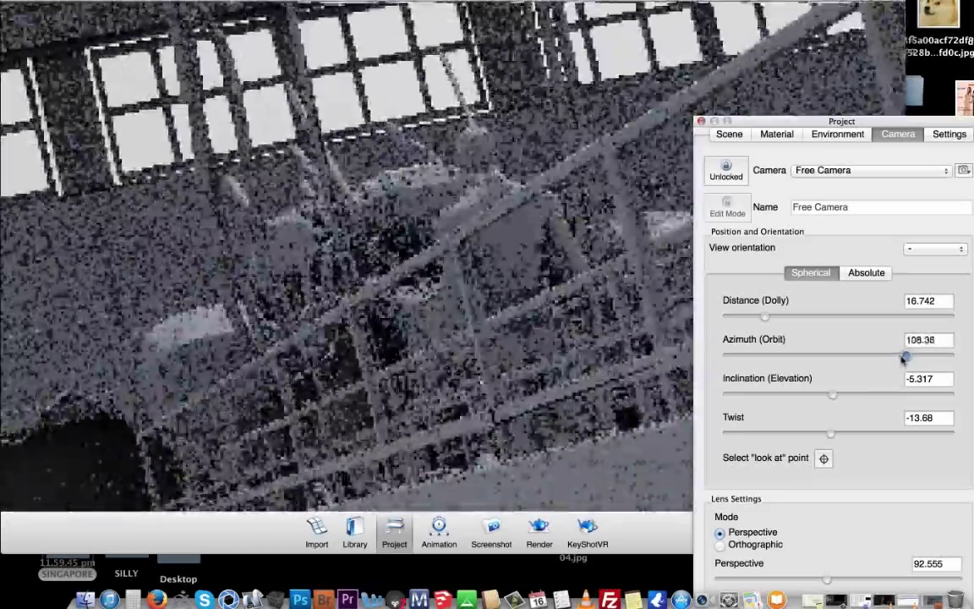
drag(831, 434, 839, 434)
drag(767, 122, 779, 95)
drag(777, 290, 768, 293)
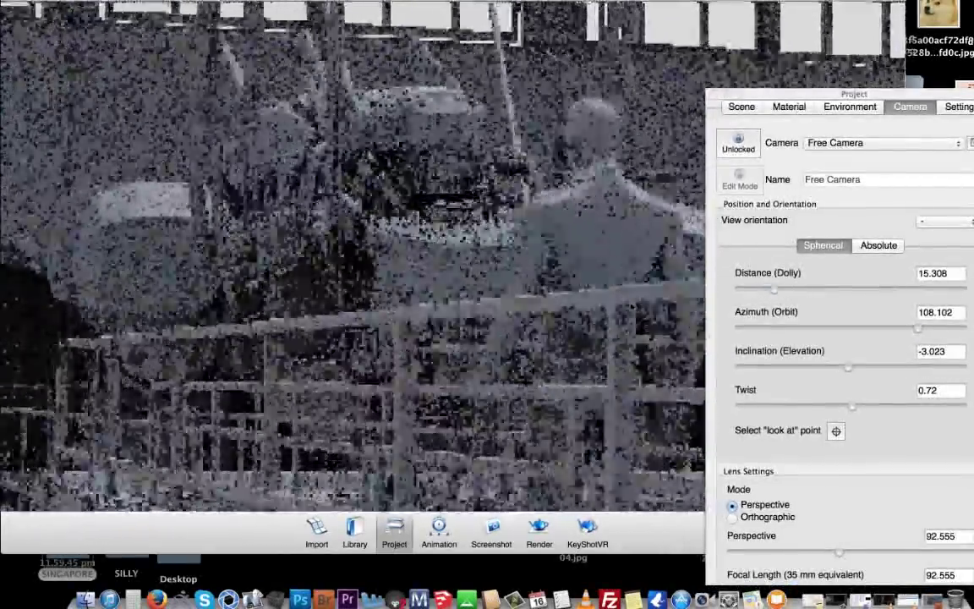
Orbit the camera to azimuth 109.251 and inclination -3.023 and render the view as a 2501 x 1409 JPEG.
drag(765, 95, 791, 223)
drag(600, 159, 603, 159)
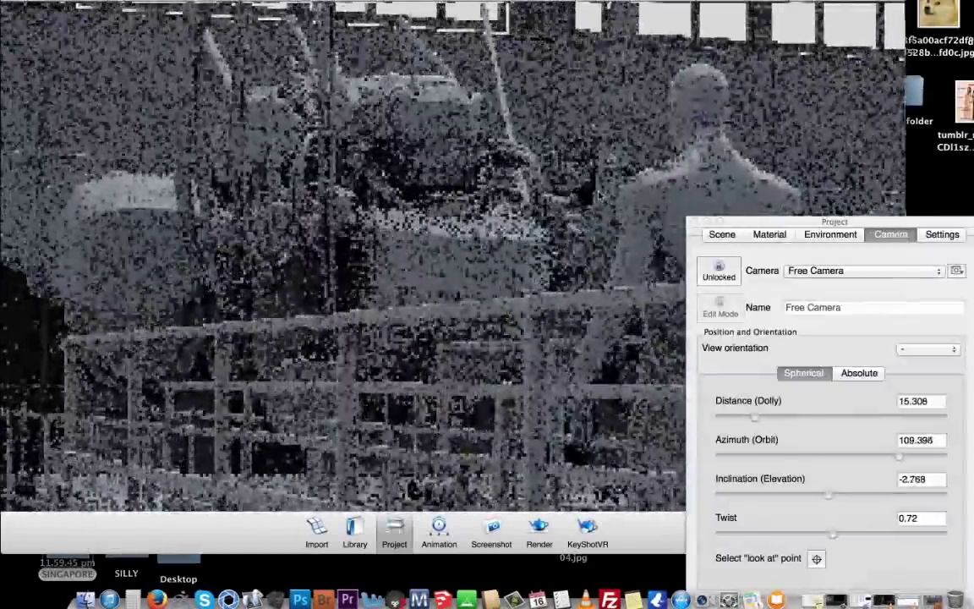
drag(600, 197, 596, 211)
drag(744, 222, 797, 337)
drag(701, 227, 699, 246)
drag(813, 340, 809, 427)
key(super+p)
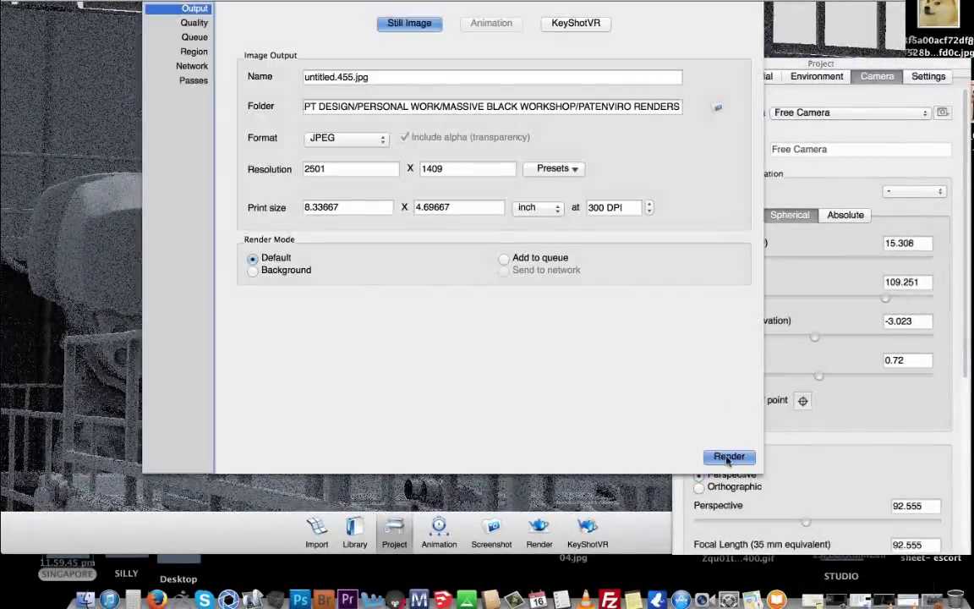
click(728, 459)
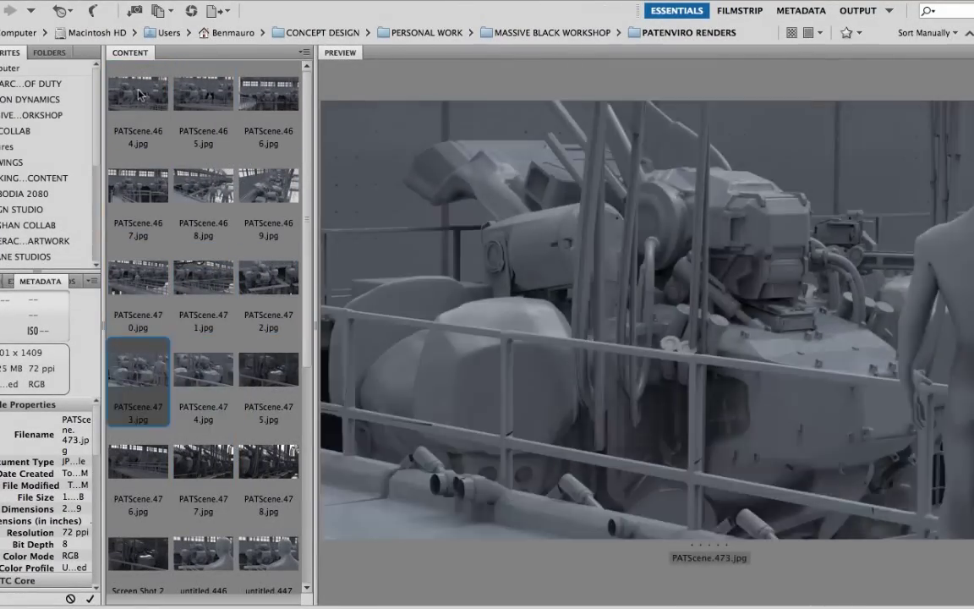
Switch to Adobe Bridge and step through the renders from PATScene.473 towards untitled.461 in the preview.
scroll(139, 94, down, 5)
key(Right)
key(Right)
key(Right)
key(Right)
key(Right)
key(Right)
key(Right)
key(Right)
key(Right)
key(Right)
key(Right)
key(Right)
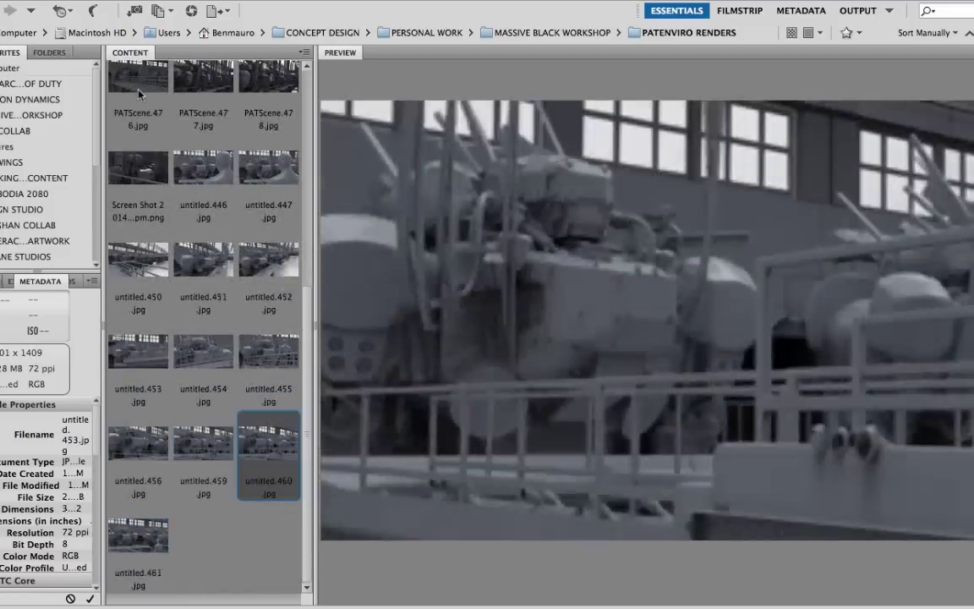
key(Right)
Compare the PATScene renders around the saved screenshot, going back towards the first images in the folder.
scroll(142, 98, up, 3)
click(269, 191)
click(143, 373)
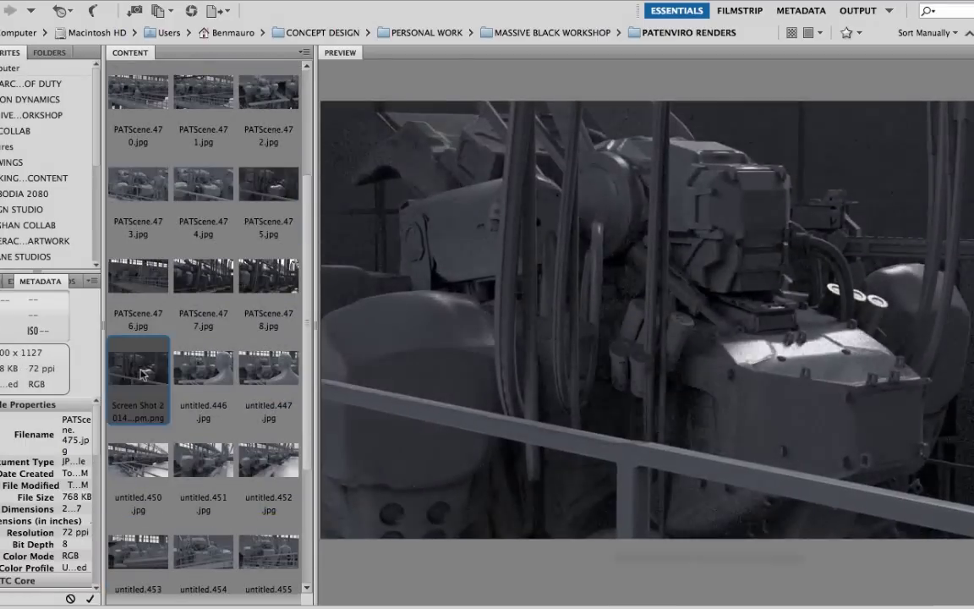
key(Left)
key(Left)
key(Left)
key(Left)
key(Left)
key(Left)
key(Left)
key(Right)
key(Right)
key(Right)
key(Right)
key(Right)
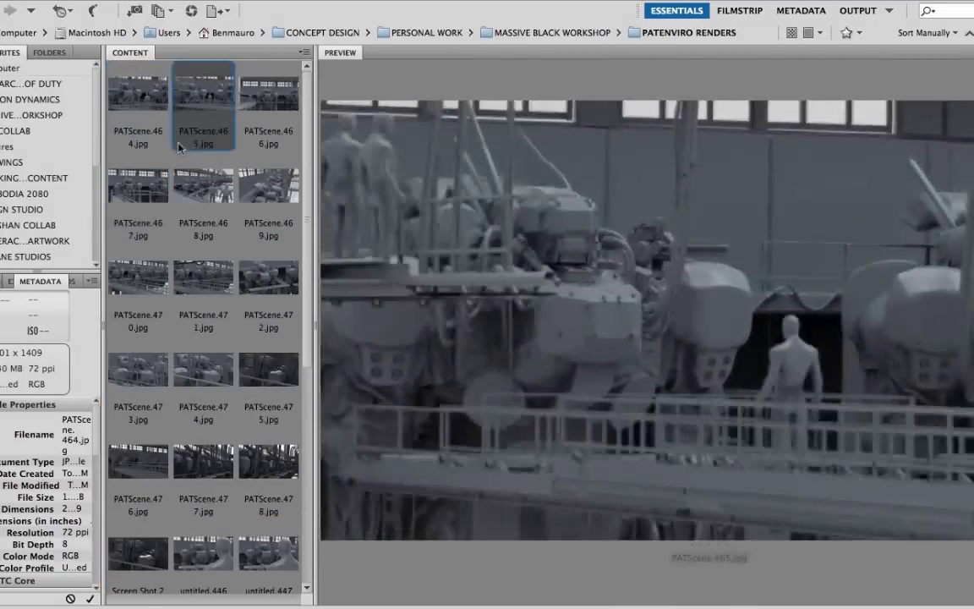
Compare the close mech shots from PATScene.473 to the untitled.453, 454 and 455 renders.
key(F2)
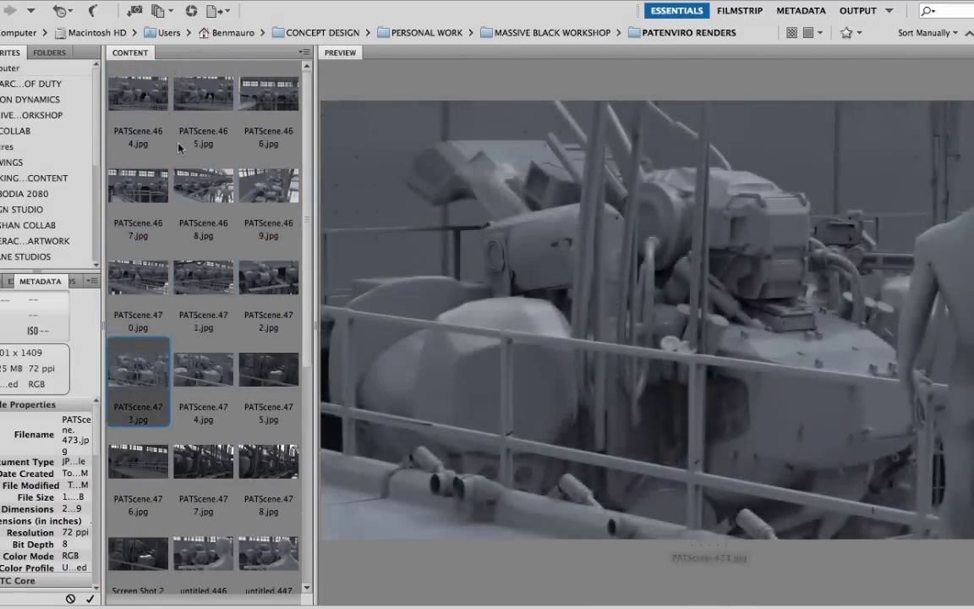
key(Right)
key(Right)
key(Right)
key(Right)
key(Right)
key(Right)
key(Right)
scroll(180, 148, down, 3)
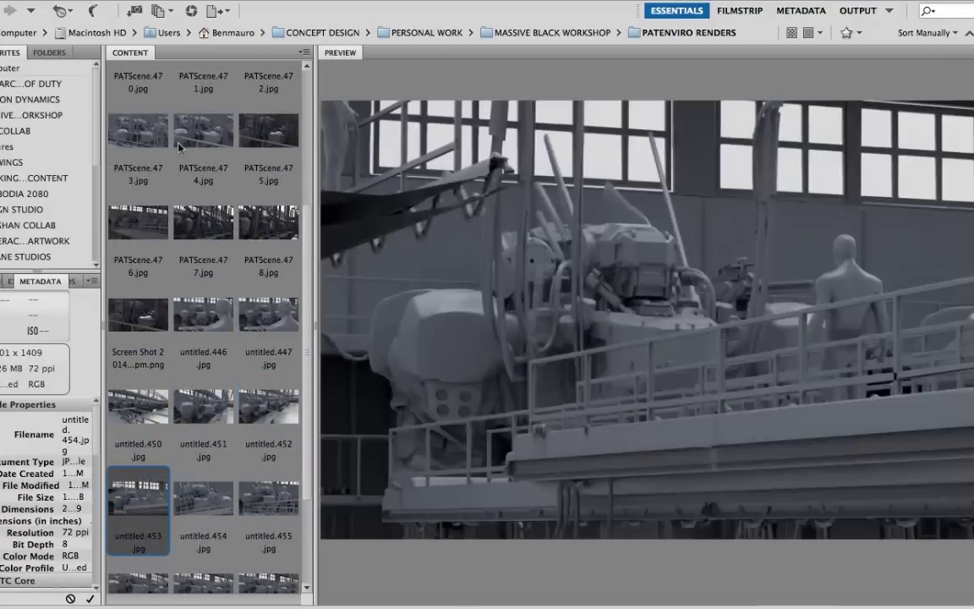
key(Right)
key(Right)
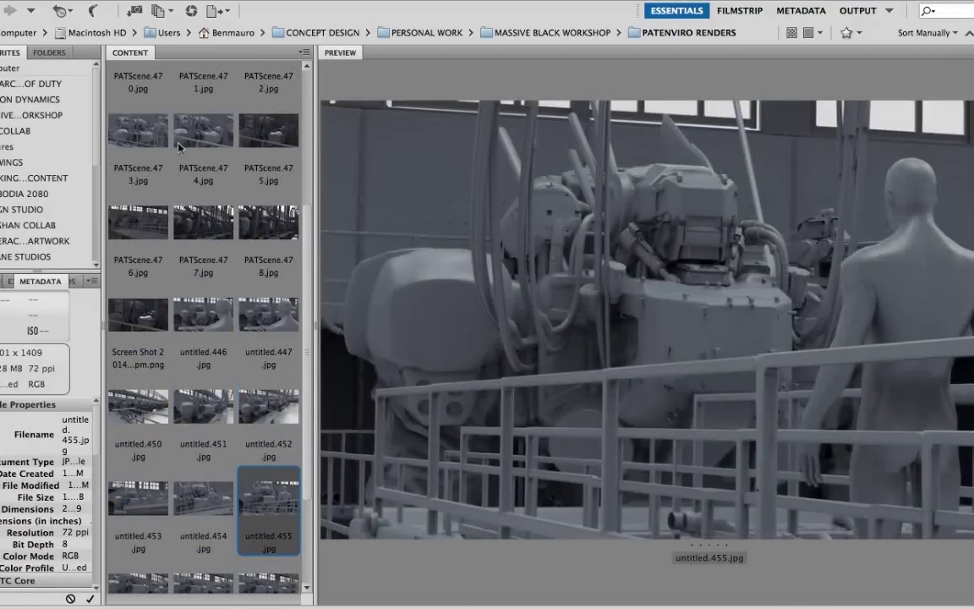
key(Right)
key(Left)
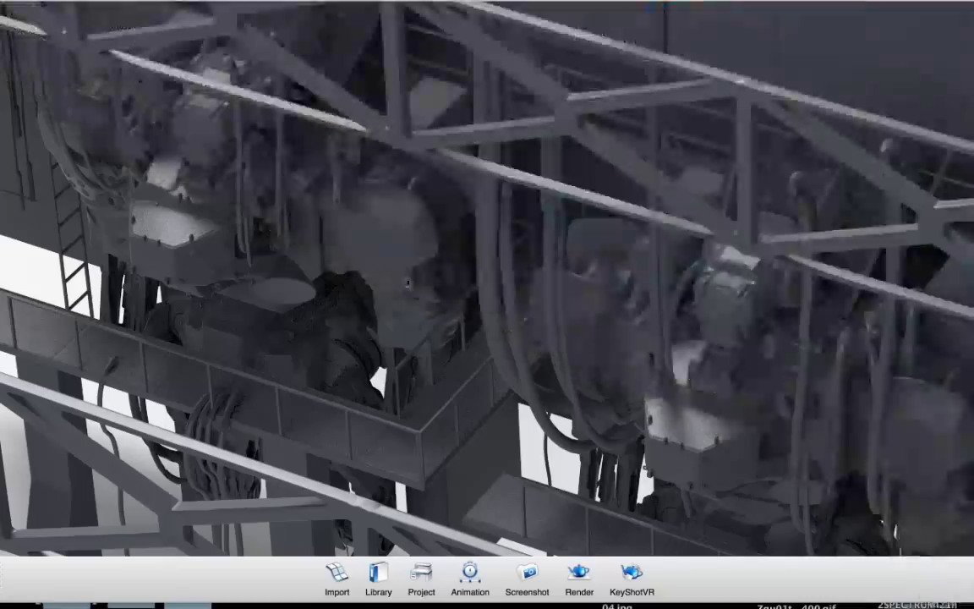
Switch to KeyShot and render the high view through the roof trusses as the 2000 x 1127 JPEG PATScene.479.
key(ctrl+p)
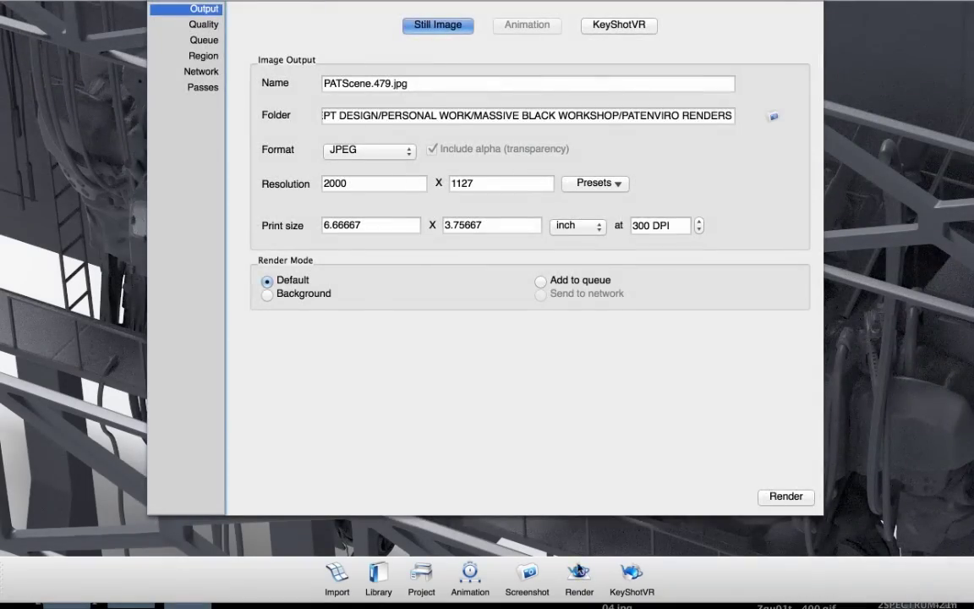
click(766, 495)
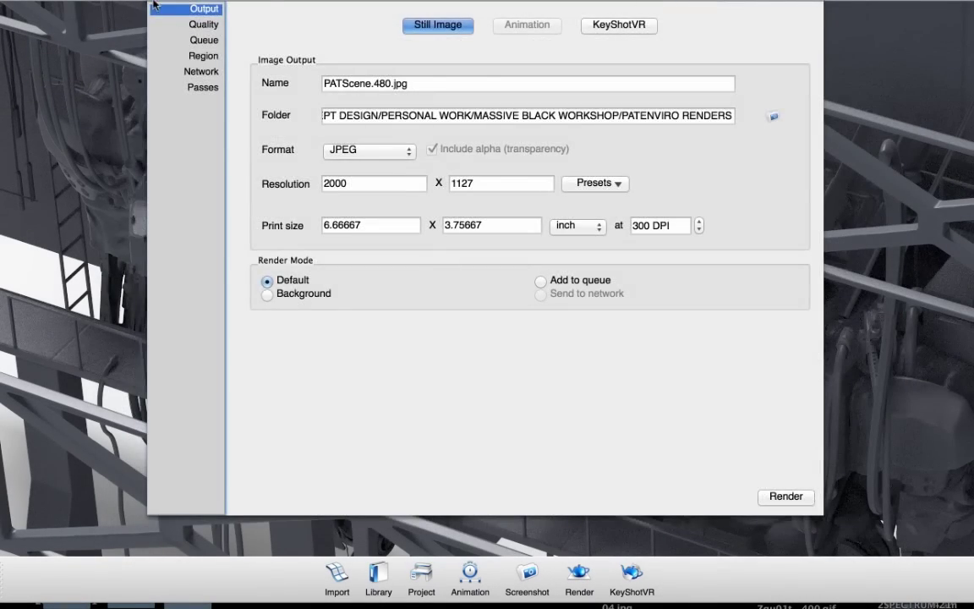
click(155, 4)
drag(431, 330, 439, 291)
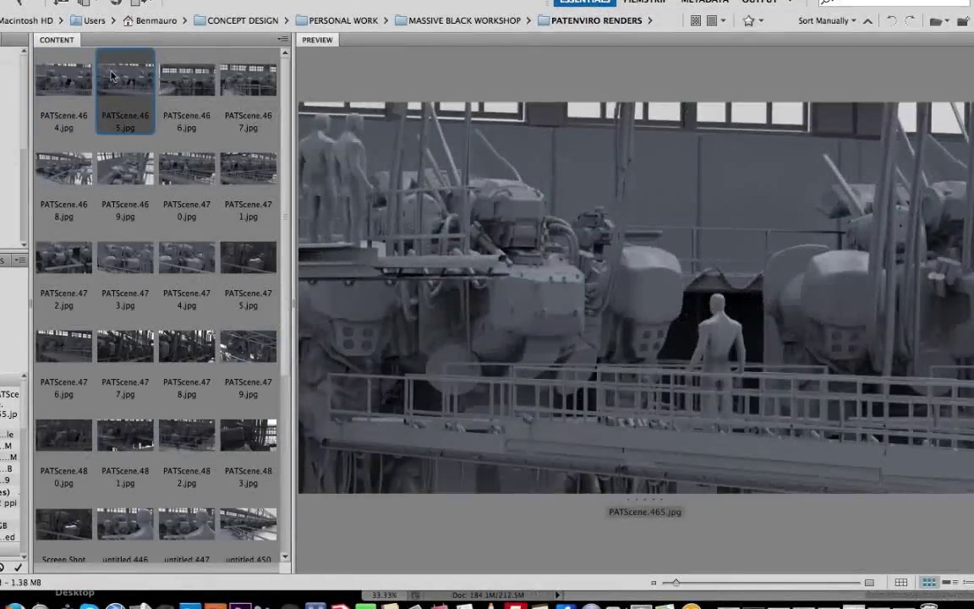
Switch to Adobe Bridge and examine renders PATScene.465 to PATScene.472 one by one.
key(Right)
key(Right)
key(Right)
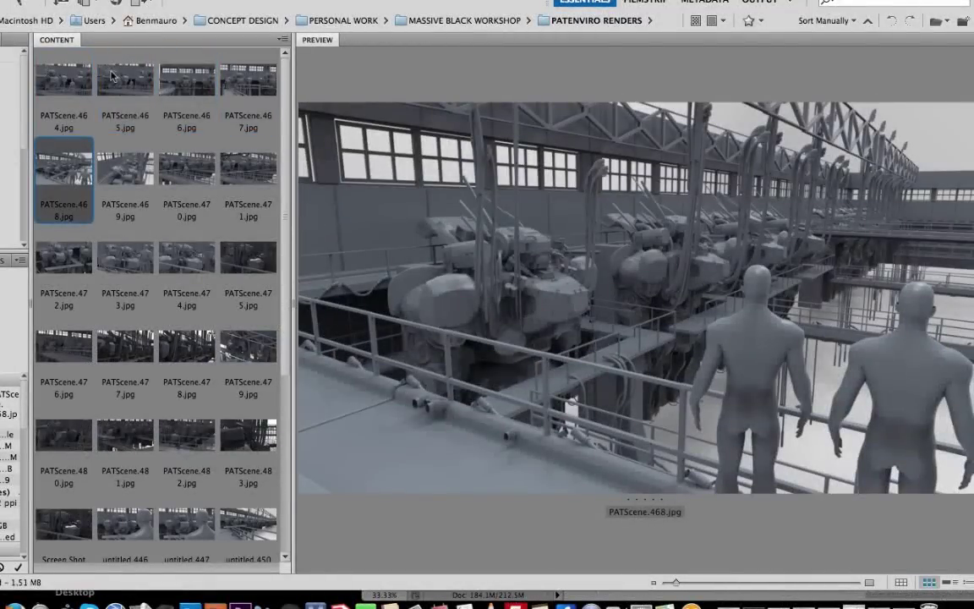
key(Right)
key(Right)
key(Right)
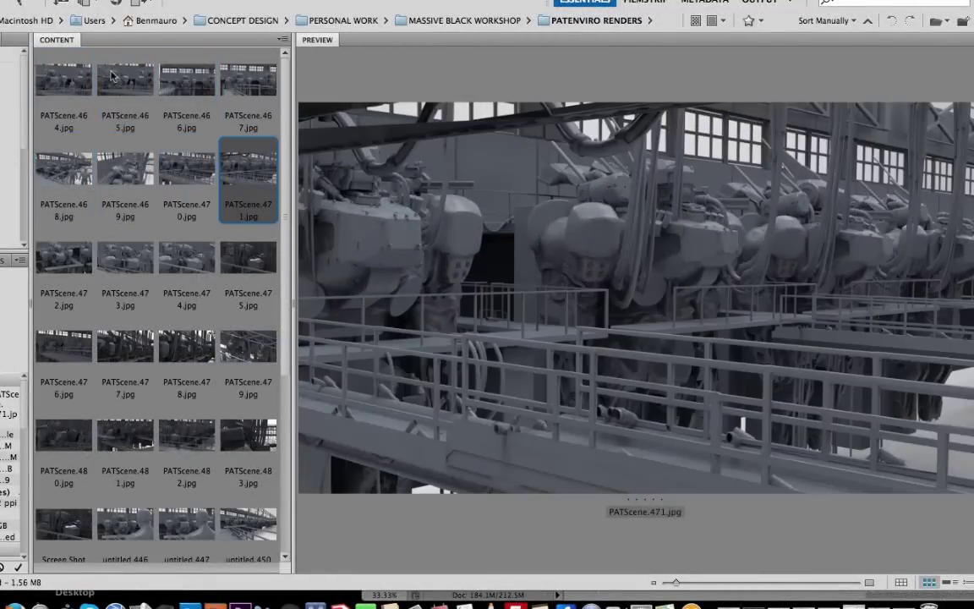
key(Right)
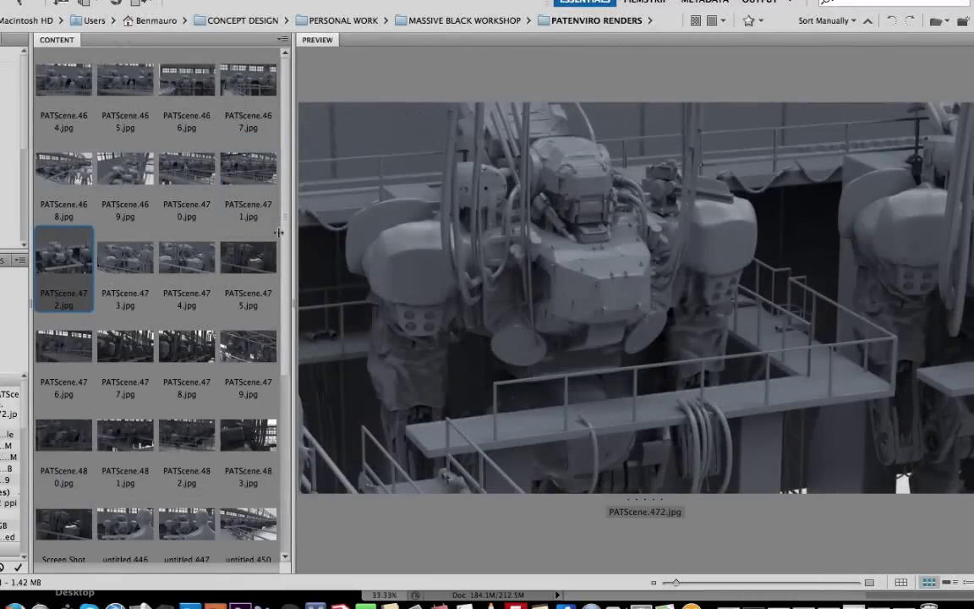
Enlarge the preview area and compare the renders from PATScene.472 through the newer ones around PATScene.480.
drag(279, 232, 262, 241)
key(Right)
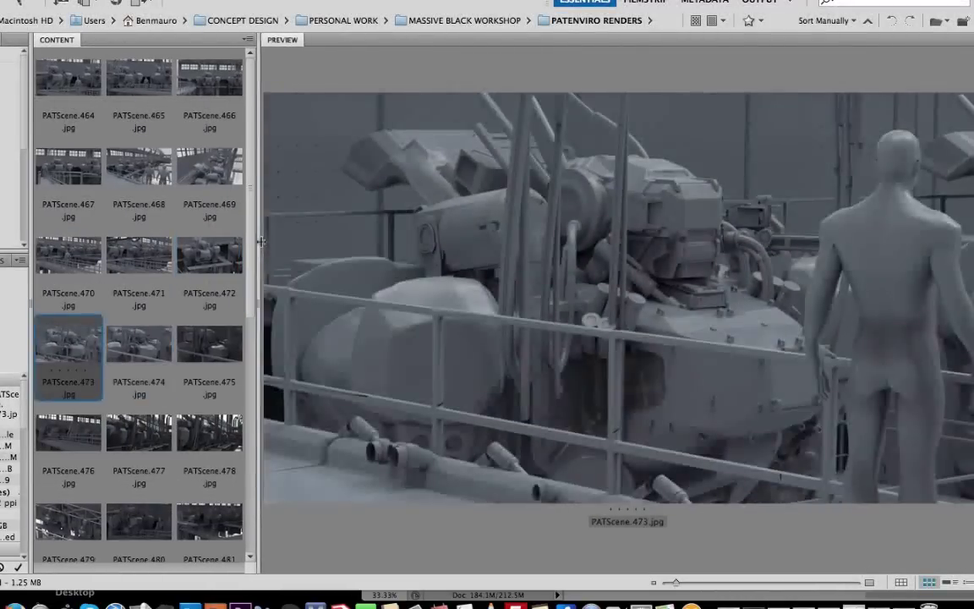
key(Left)
key(Right)
key(Right)
key(Right)
key(Right)
key(Right)
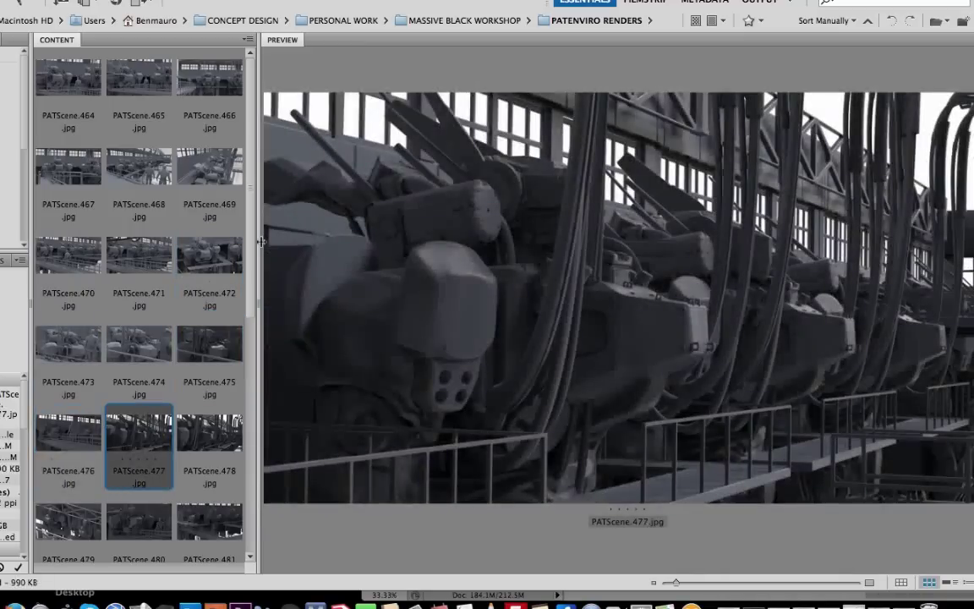
key(Right)
key(Left)
key(Right)
key(Right)
key(Right)
key(Right)
key(Left)
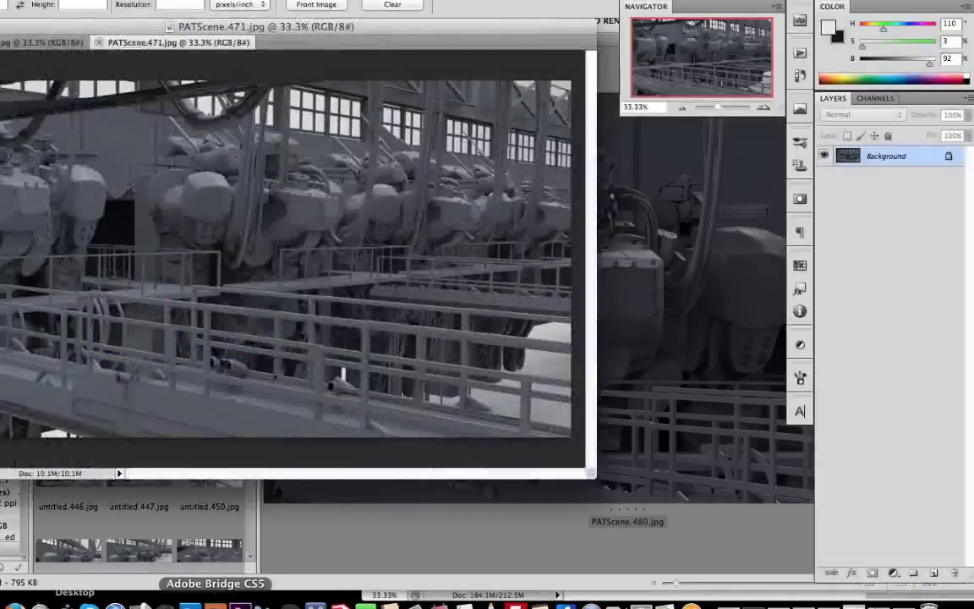
Return to Adobe Bridge and review the renders from PATScene.482 through untitled.461.
click(224, 599)
key(Right)
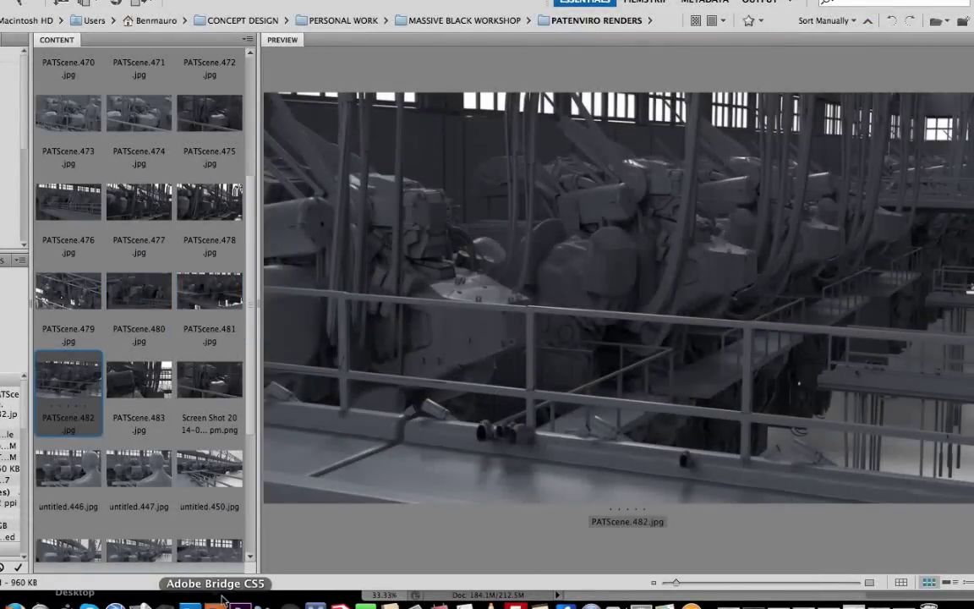
key(Right)
key(Right)
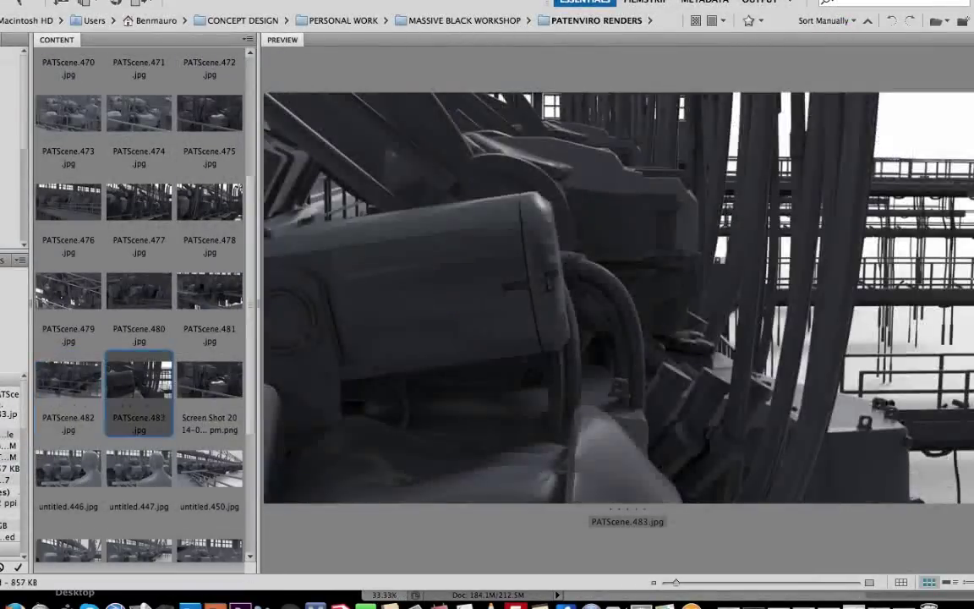
key(Right)
key(Right)
key(Right)
key(Down)
key(Right)
key(Right)
key(Right)
key(Right)
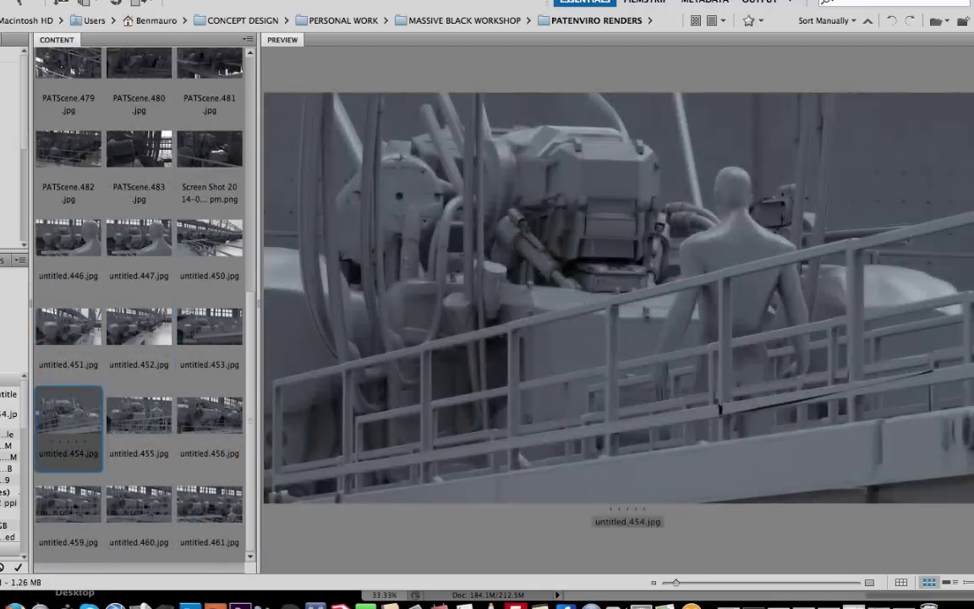
key(Right)
key(Right)
key(Right)
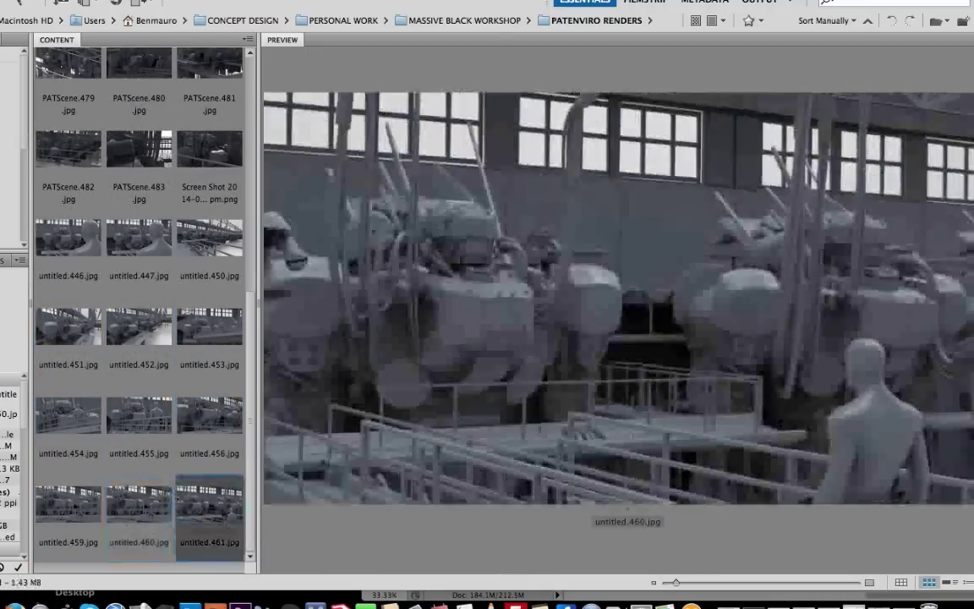
Compare the wide mech row views among untitled.452 to untitled.461 with the railing close-up untitled.454.
key(Left)
key(Left)
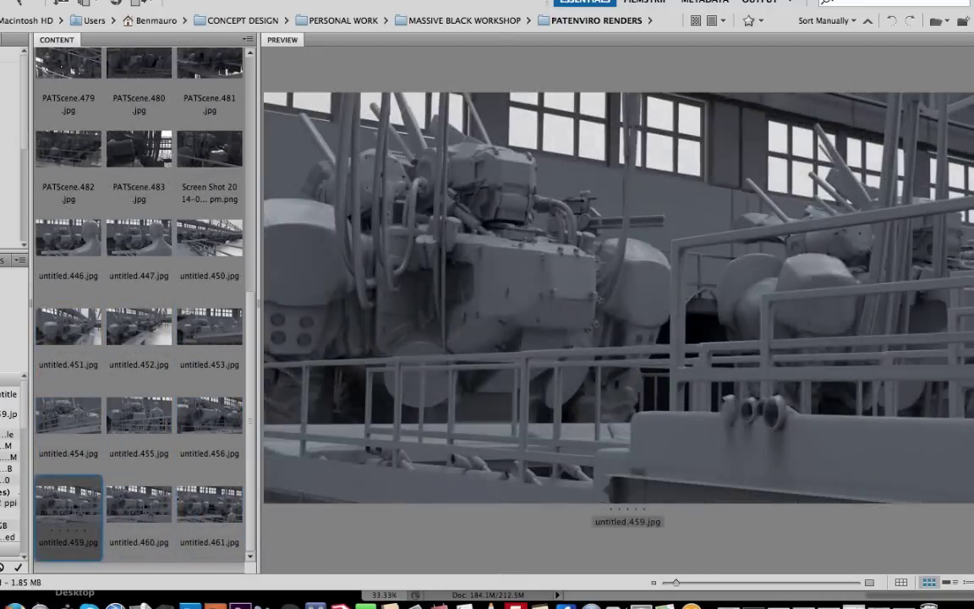
key(Left)
key(Left)
key(Left)
key(Right)
key(Up)
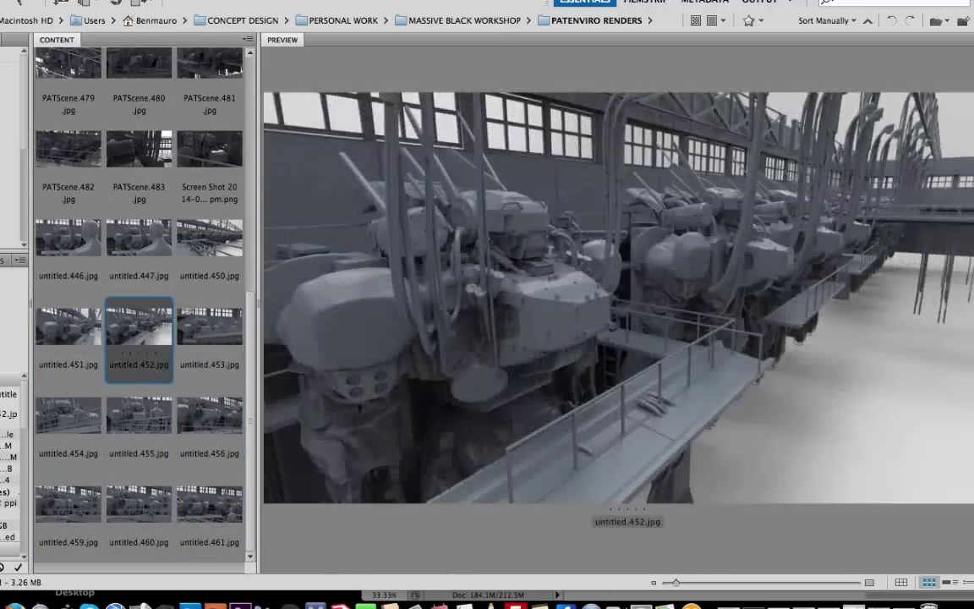
key(Right)
key(Right)
key(Right)
key(Left)
Widen the thumbnail area to four columns and compare selected untitled renders with the darker PATScene images.
drag(30, 157, 6, 157)
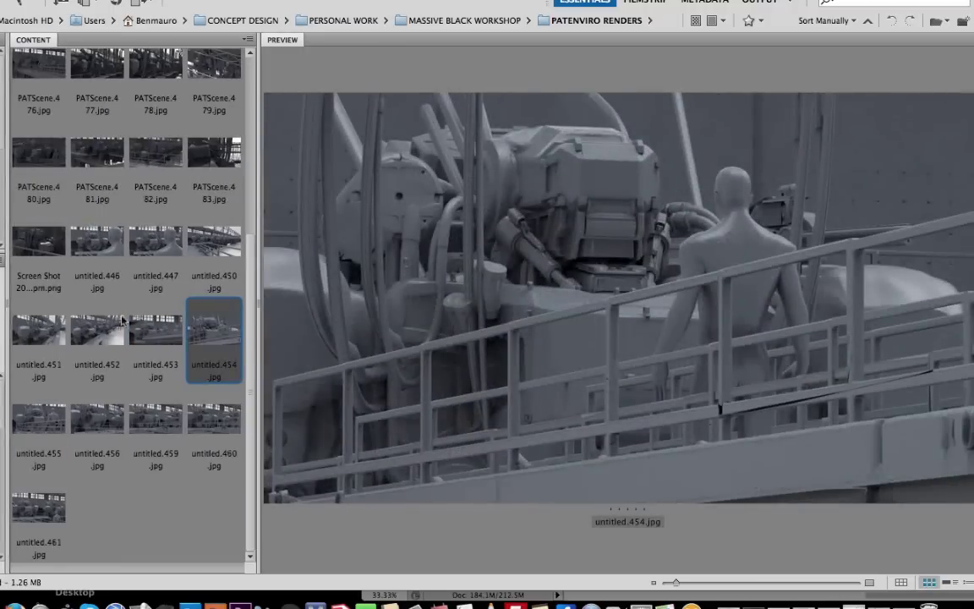
click(103, 433)
click(161, 442)
click(209, 444)
click(61, 511)
click(53, 431)
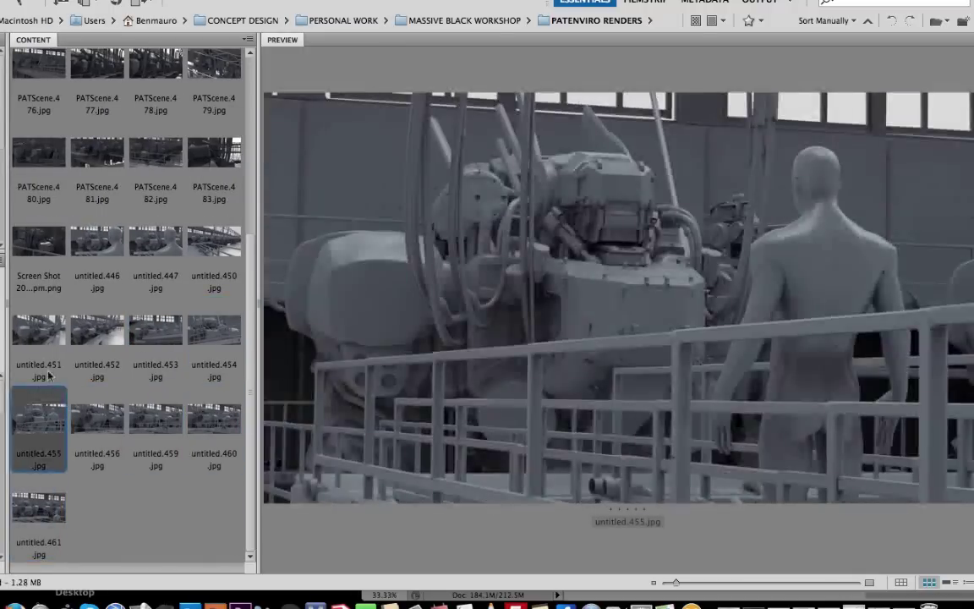
click(42, 261)
click(159, 176)
key(Right)
key(Left)
key(Left)
key(Left)
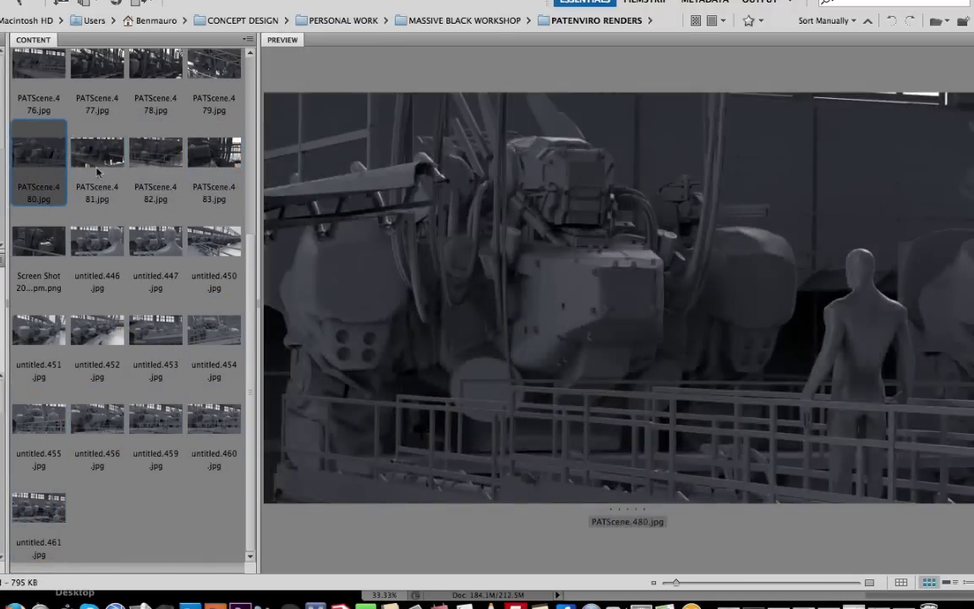
drag(117, 516, 190, 604)
key(super+Tab)
click(158, 86)
click(113, 76)
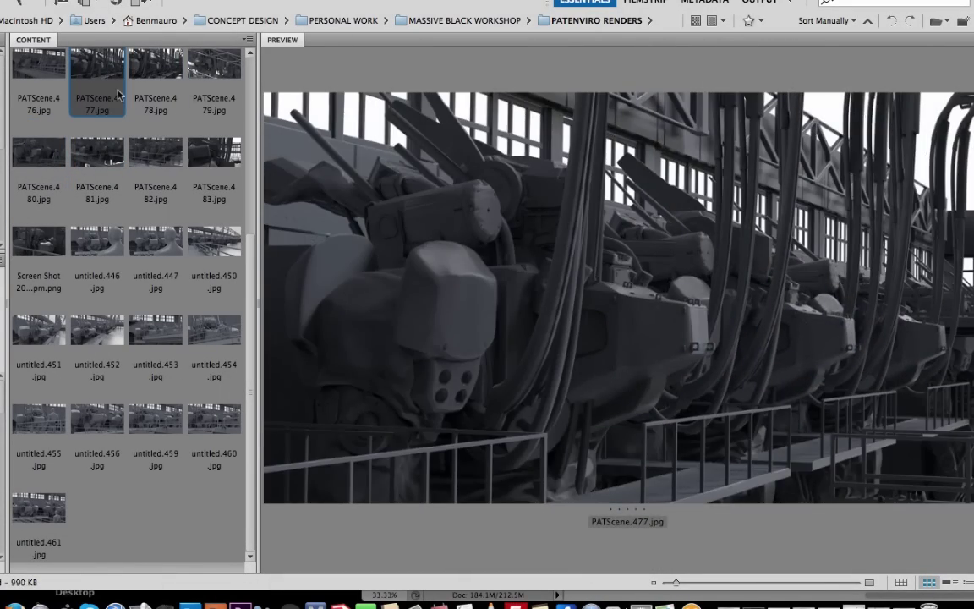
click(215, 73)
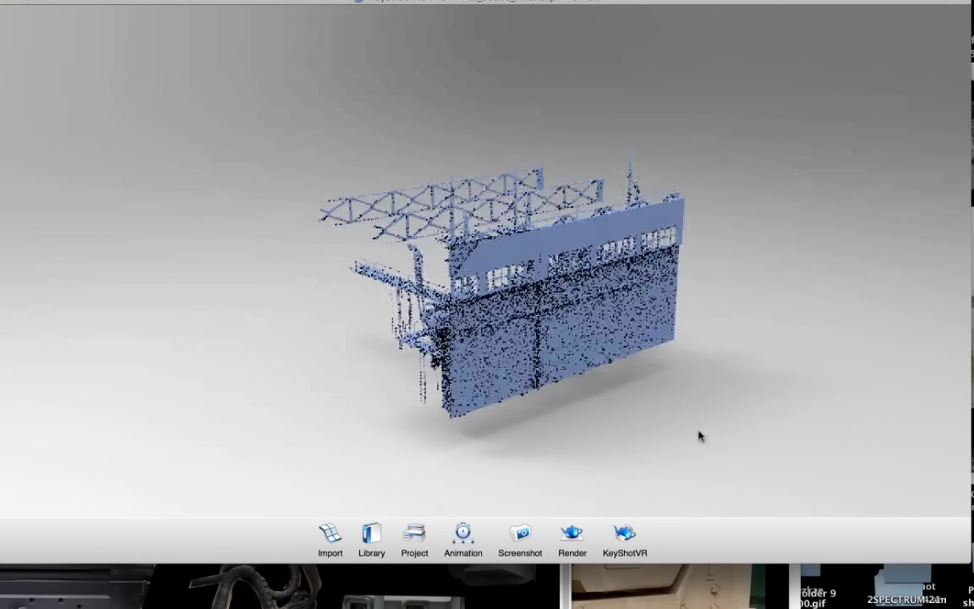
Switch to KeyShot and frame a close view inside the blue hangar, with a foreground figure and the mech behind the railing.
drag(699, 436, 677, 360)
scroll(677, 359, up, 10)
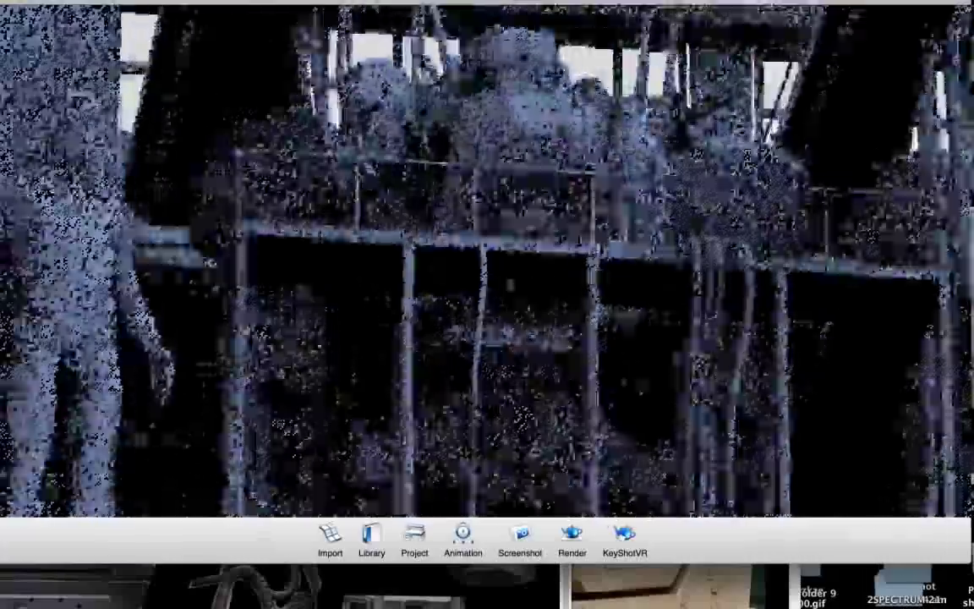
scroll(486, 263, up, 5)
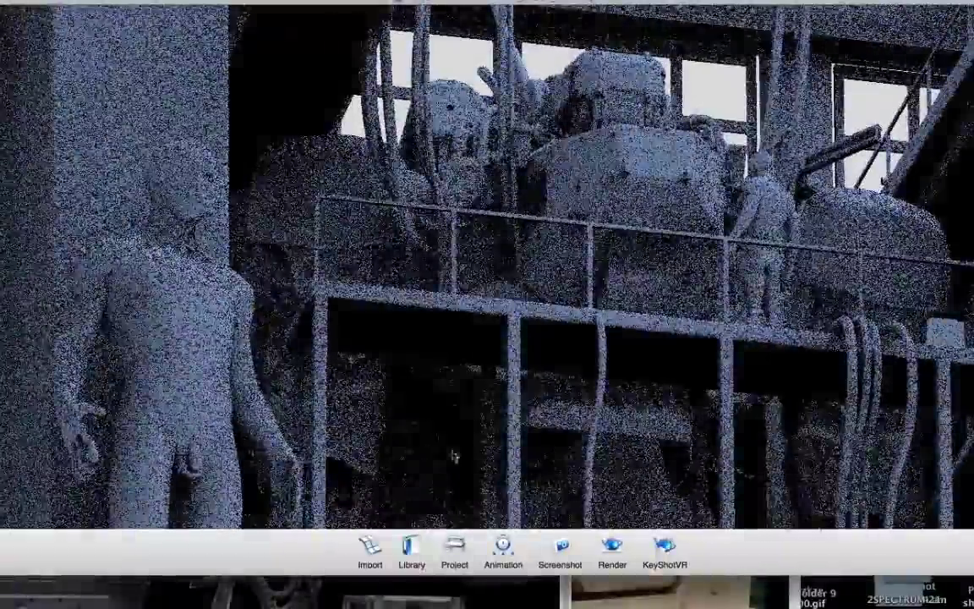
Apply the Mold-Tech-11575 plastic material from the material library to the hangar scene's blue geometry.
click(421, 550)
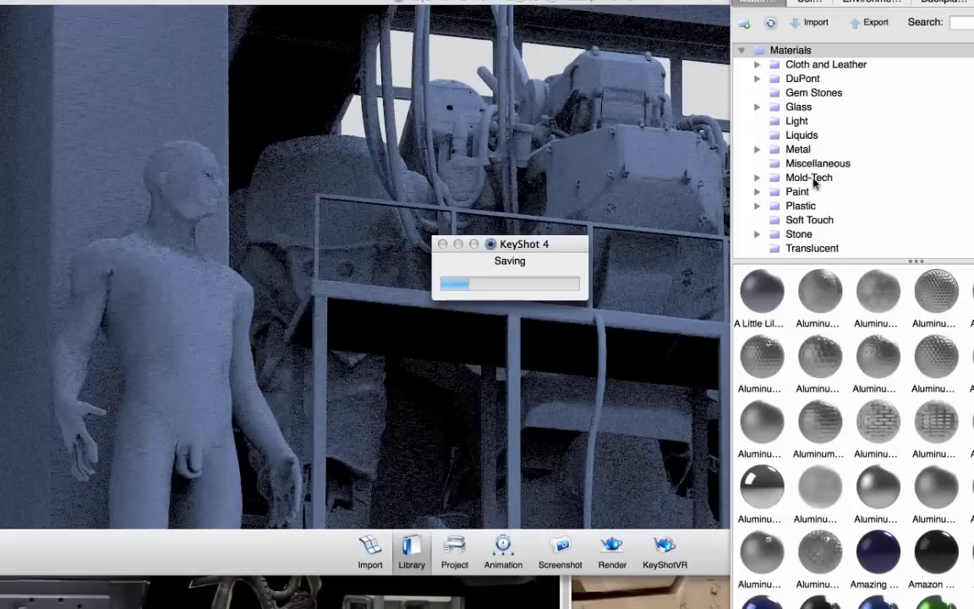
click(809, 177)
drag(878, 292, 653, 38)
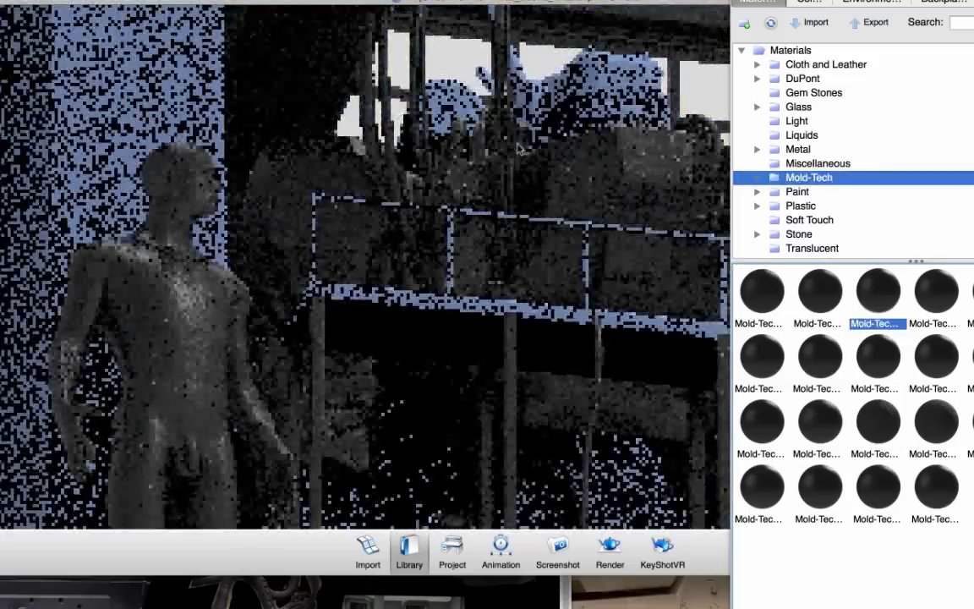
Open the Mold-Tech-11575 material's properties and change its colour to a muted blue-grey.
double_click(518, 149)
right_click(582, 128)
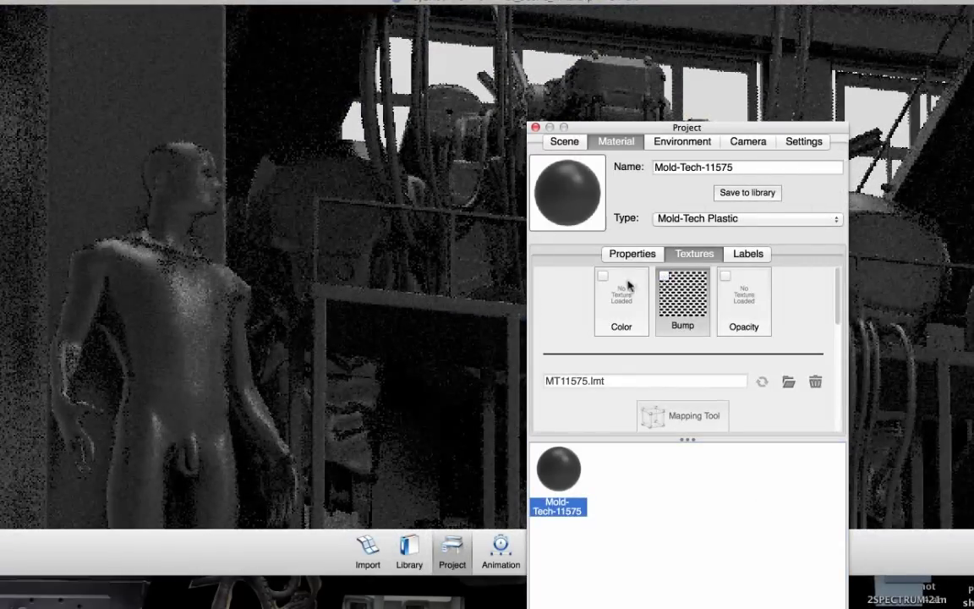
drag(684, 130, 893, 142)
click(973, 293)
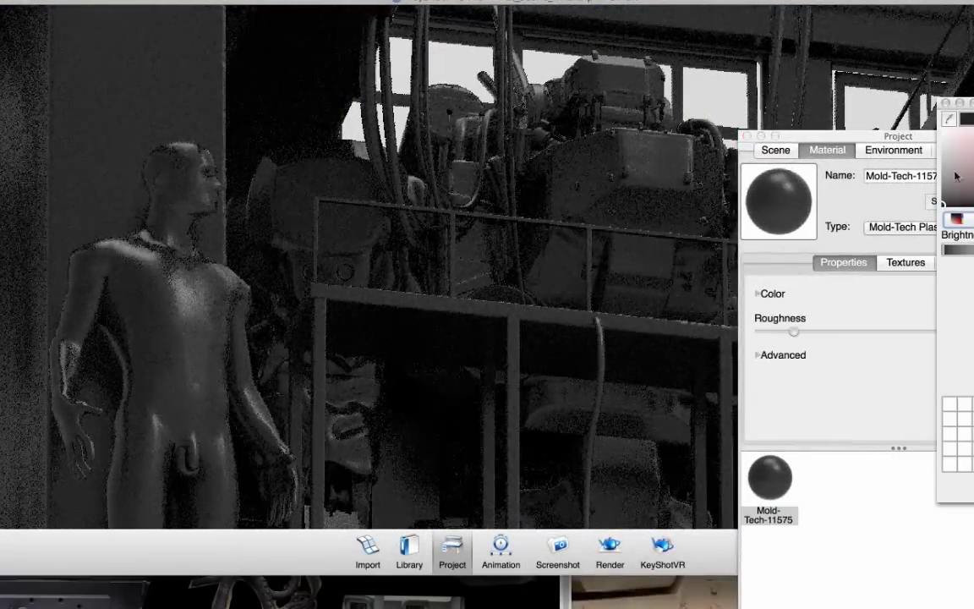
drag(955, 174, 943, 195)
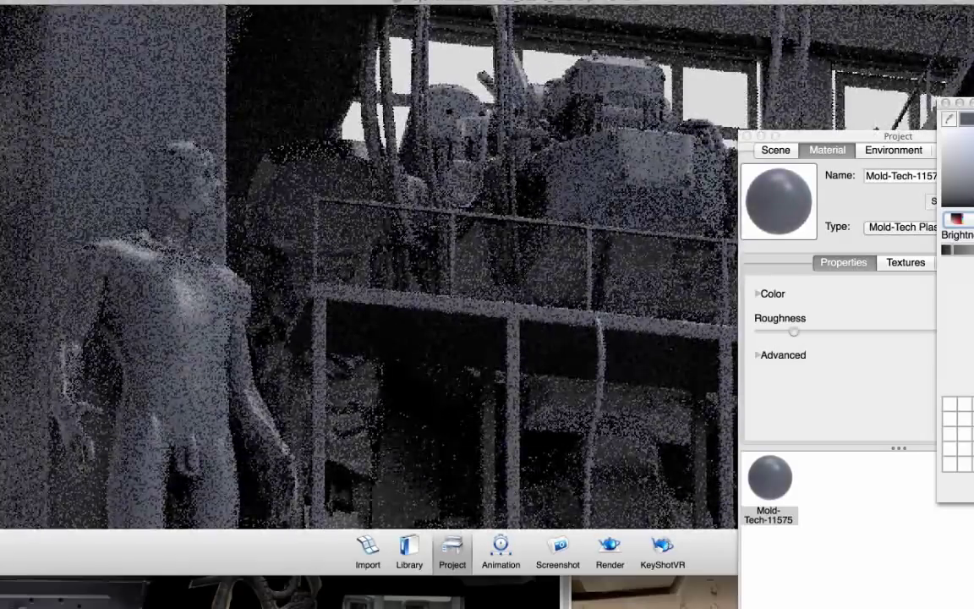
click(748, 135)
Rotate the environment lighting and reframe the shot with the foreground figure beside the pillar, saving the scene.
ctrl+drag(734, 231, 783, 218)
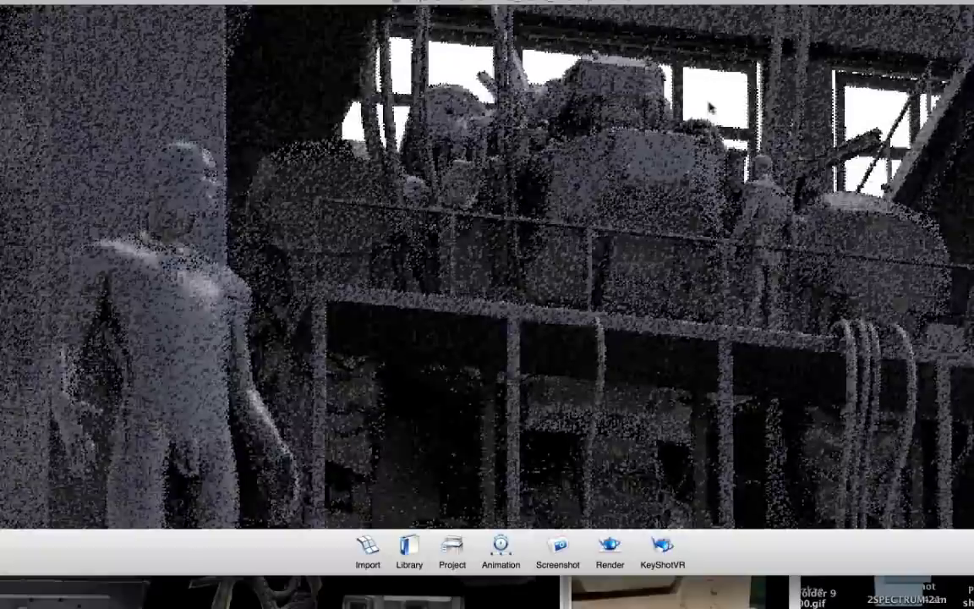
drag(708, 109, 783, 179)
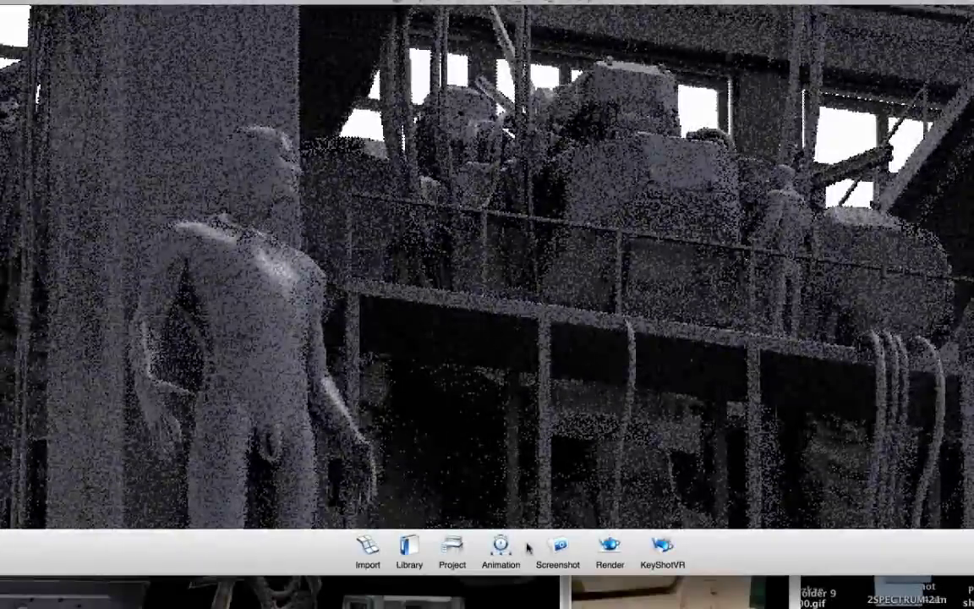
drag(635, 426, 723, 434)
key(super+s)
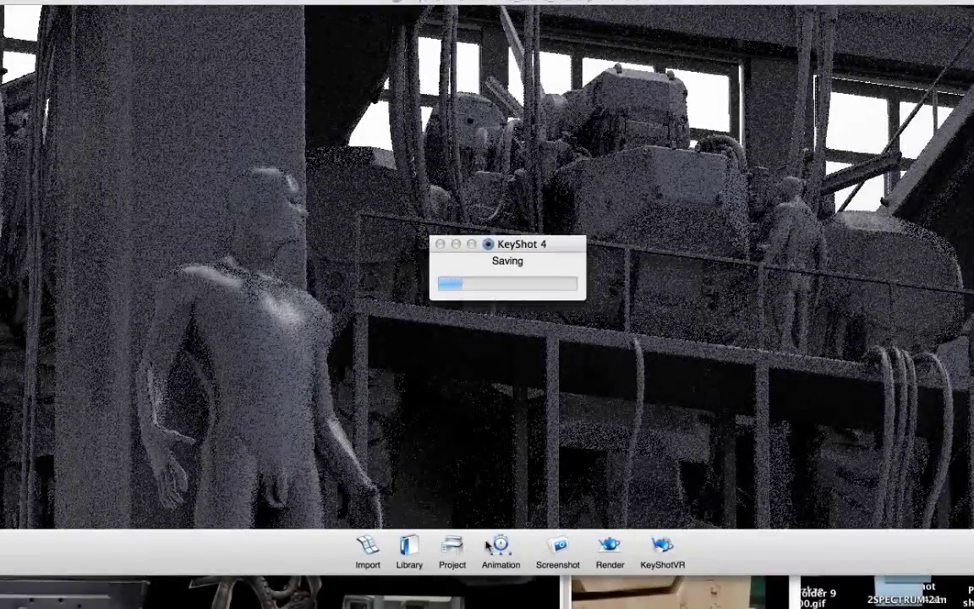